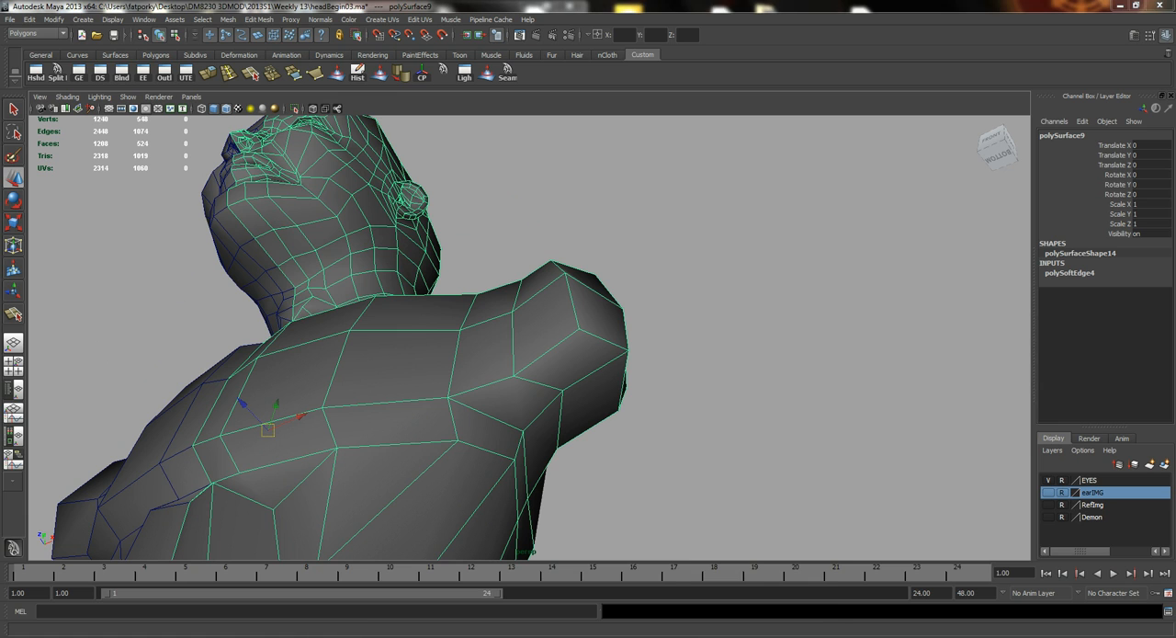
Consult the shoulder muscles in AnatomyFull.jpg in Windows Photo Viewer and compare them with the shoulder of the torso in Maya.
left_click(600, 543)
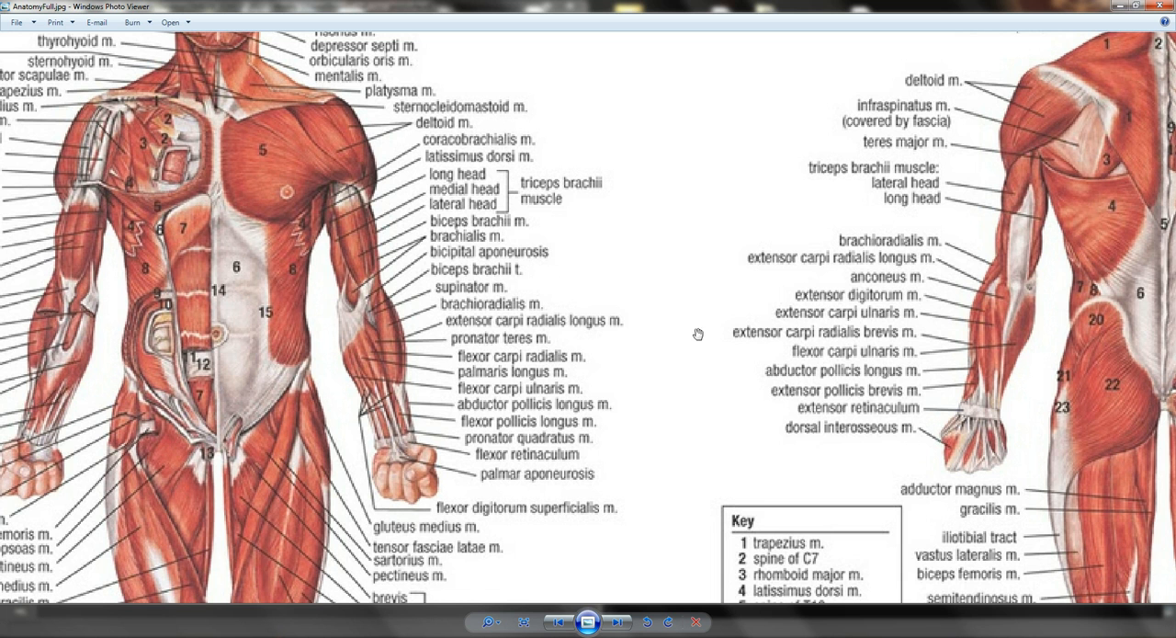
left_click(1115, 8)
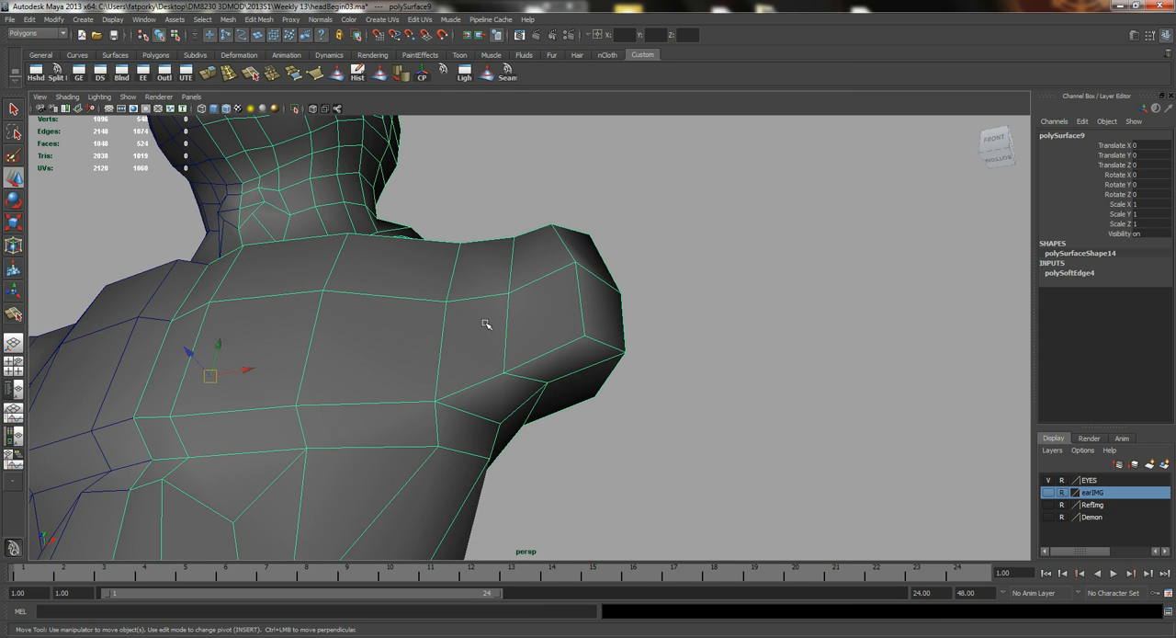
left_click_drag(517, 336, 500, 314, "alt")
right_click(520, 341)
left_click_drag(570, 379, 521, 431, "alt")
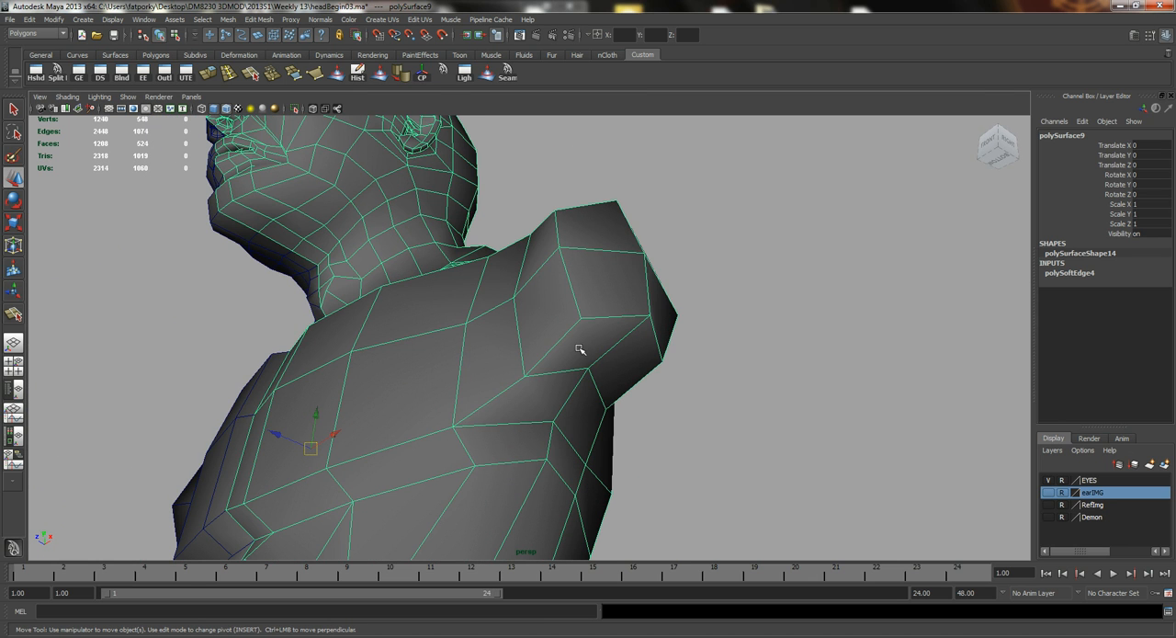
mouse_move(566, 377)
left_mouse_down("alt")
mouse_move(625, 386)
mouse_move(649, 432)
mouse_move(506, 296)
mouse_move(567, 304)
mouse_move(555, 419)
mouse_move(554, 383)
mouse_move(488, 396)
mouse_move(545, 367)
left_mouse_up("alt")
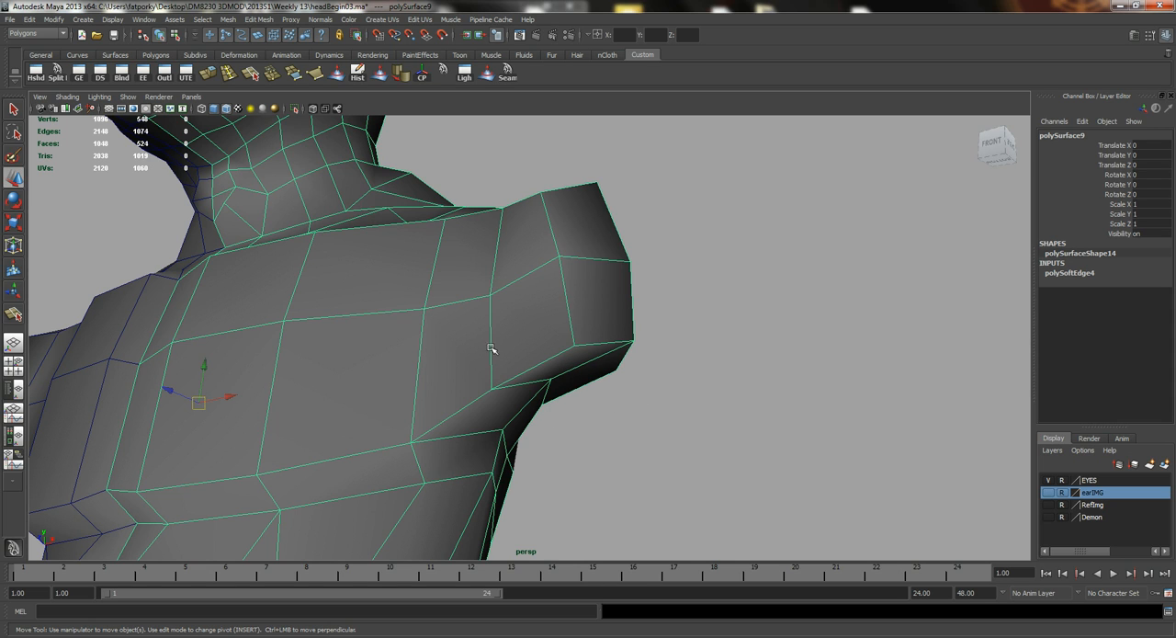
Insert an edge loop around the shoulder between the chest and the upper arm.
left_click(230, 72)
left_click_drag(443, 314, 533, 325)
key("q")
right_click_drag(522, 348, 520, 318)
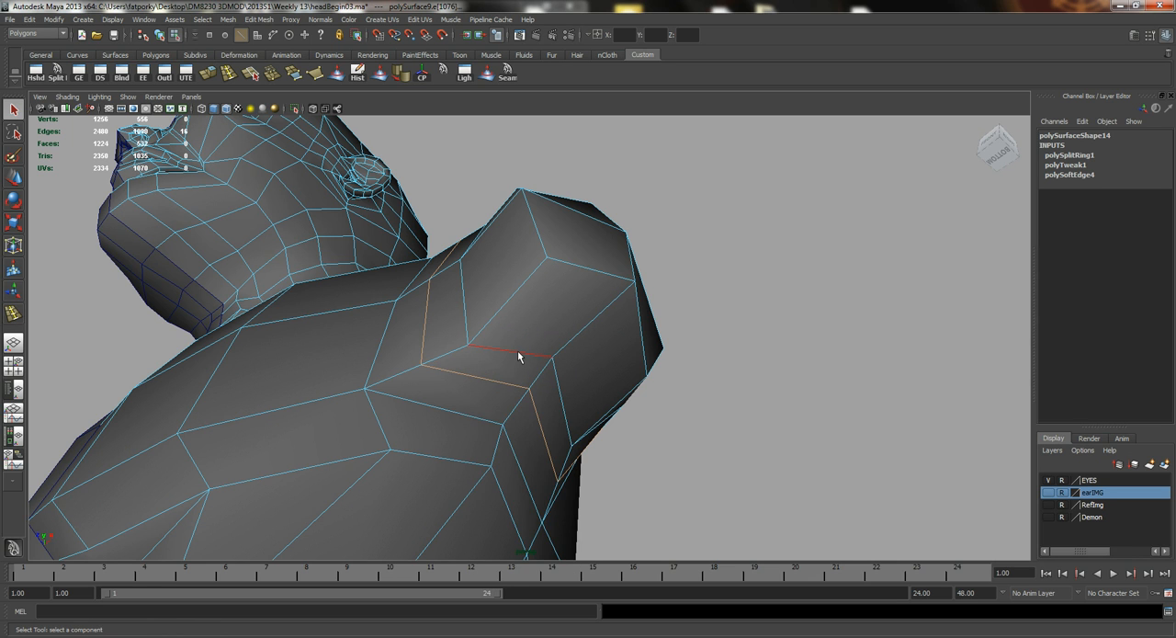
Adjust the edge row beneath the shoulder and spread its front and back corner vertices apart.
left_click_drag(502, 336, 471, 356, "alt")
key("w")
left_click(598, 276)
key("q")
right_click_drag(471, 355, 432, 345)
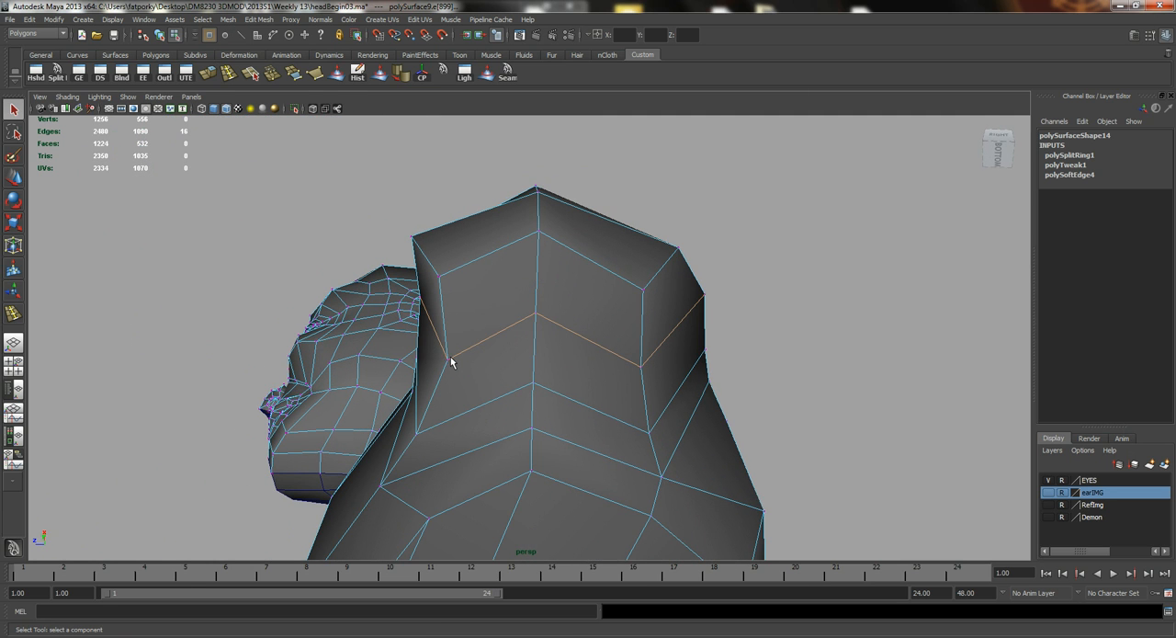
left_click(447, 360)
key("w")
left_click_drag(424, 358, 392, 357)
left_click(641, 367)
left_click_drag(602, 364, 637, 362)
key("q")
Lower the edges along the upper outer part of the shoulder to round off the deltoid.
left_click_drag(515, 313, 571, 334, "alt")
right_click_drag(570, 335, 574, 345)
left_click(573, 340)
mouse_move(646, 265)
left_mouse_down("alt")
mouse_move(625, 270)
mouse_move(650, 263)
left_mouse_up("alt")
key("w")
left_click_drag(640, 190, 646, 238)
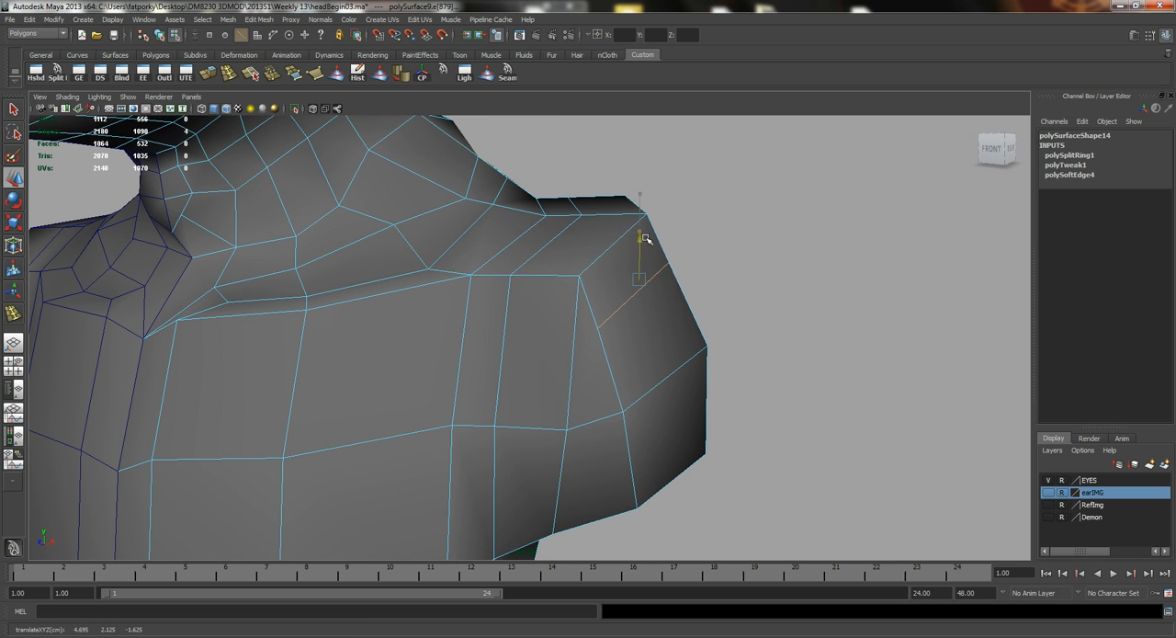
left_click_drag(683, 280, 714, 276)
Scale the edge row across the top of the deltoid and adjust its position.
left_click_drag(695, 328, 522, 401, "alt")
left_click(592, 368)
key("r")
left_click_drag(538, 336, 479, 313, "alt")
key("w")
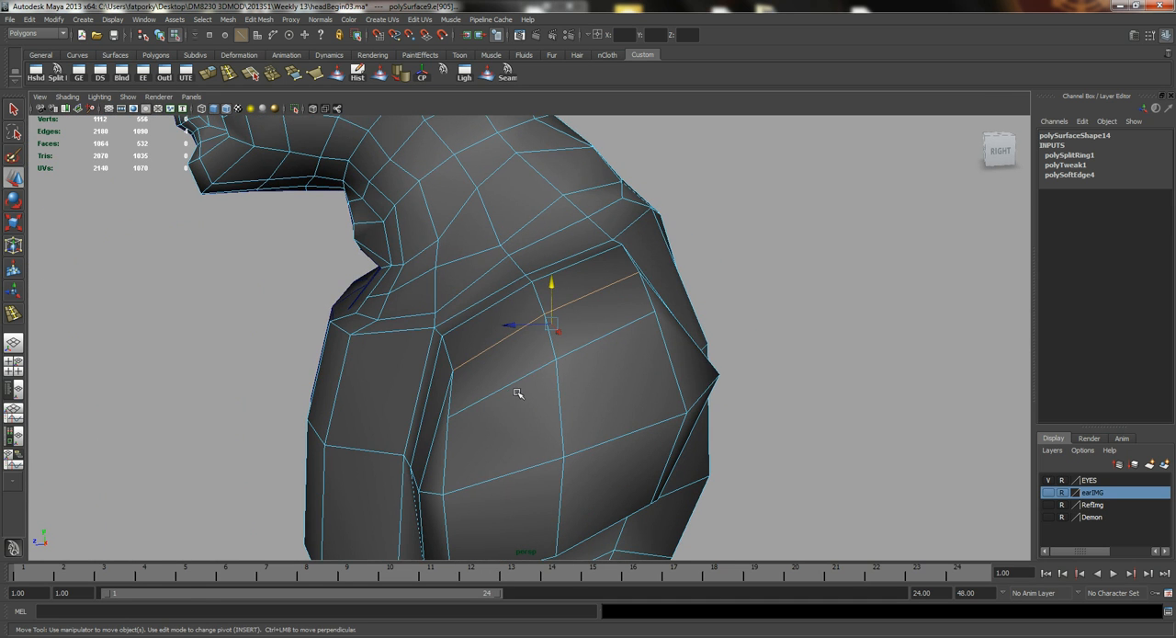
left_click_drag(515, 385, 564, 353, "alt")
right_click_drag(518, 365, 520, 396)
Reposition individual edges on the outer and lower sides of the deltoid to even out its shape.
left_click(517, 402)
left_click(601, 416, "shift")
left_click(593, 469, "shift")
left_click(499, 476, "shift")
left_click_drag(470, 431, 555, 397, "alt")
middle_click_drag(555, 397, 529, 301, "alt")
left_click_drag(548, 365, 516, 317, "alt")
left_click(516, 309)
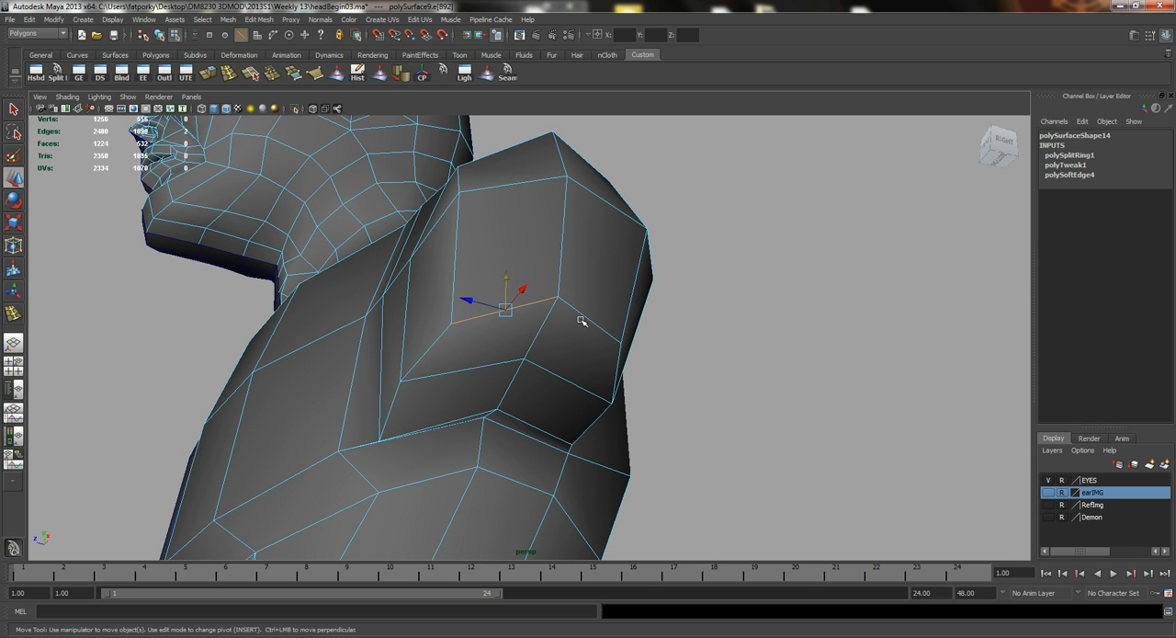
Reposition single edges along the back and upper front of the shoulder to smooth the deltoid's contour.
left_click(587, 318, "shift")
left_click_drag(587, 319, 475, 345, "alt")
left_click(588, 267)
left_click_drag(499, 271, 569, 281, "alt")
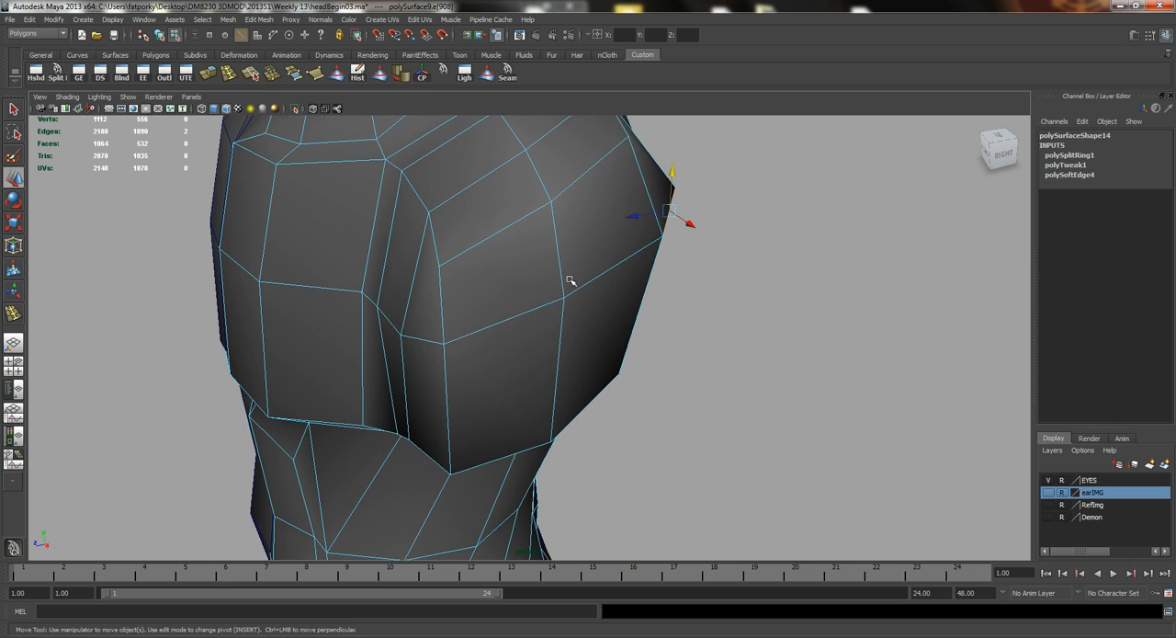
double_click(525, 313)
left_click_drag(580, 229, 522, 325)
left_click(522, 325)
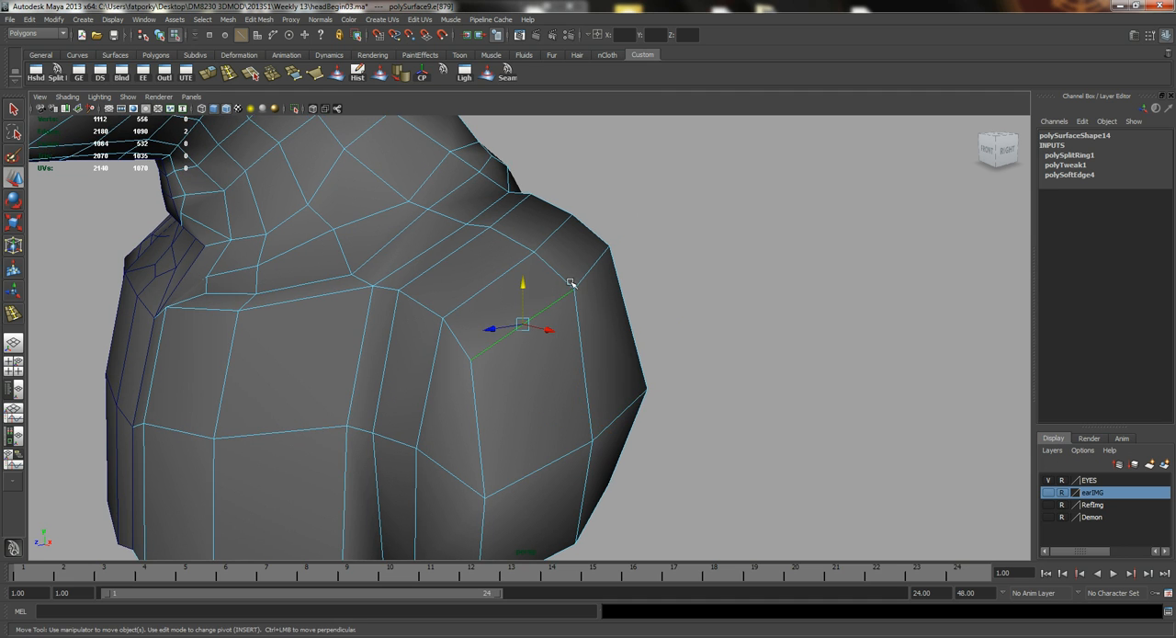
left_click(589, 269, "shift")
left_click_drag(589, 269, 668, 282, "alt")
left_click_drag(624, 240, 623, 276)
Extrude the four faces on the underside of the shoulder downward to start the upper arm.
right_click_drag(657, 328, 317, 263, "alt")
mouse_move(520, 335)
left_mouse_down("alt")
mouse_move(513, 323)
mouse_move(413, 323)
mouse_move(499, 302)
mouse_move(520, 339)
left_mouse_up("alt")
right_click_drag(543, 325, 539, 346)
left_click(538, 343)
left_click(531, 379, "shift")
left_click(567, 367, "shift")
left_click(574, 329, "shift")
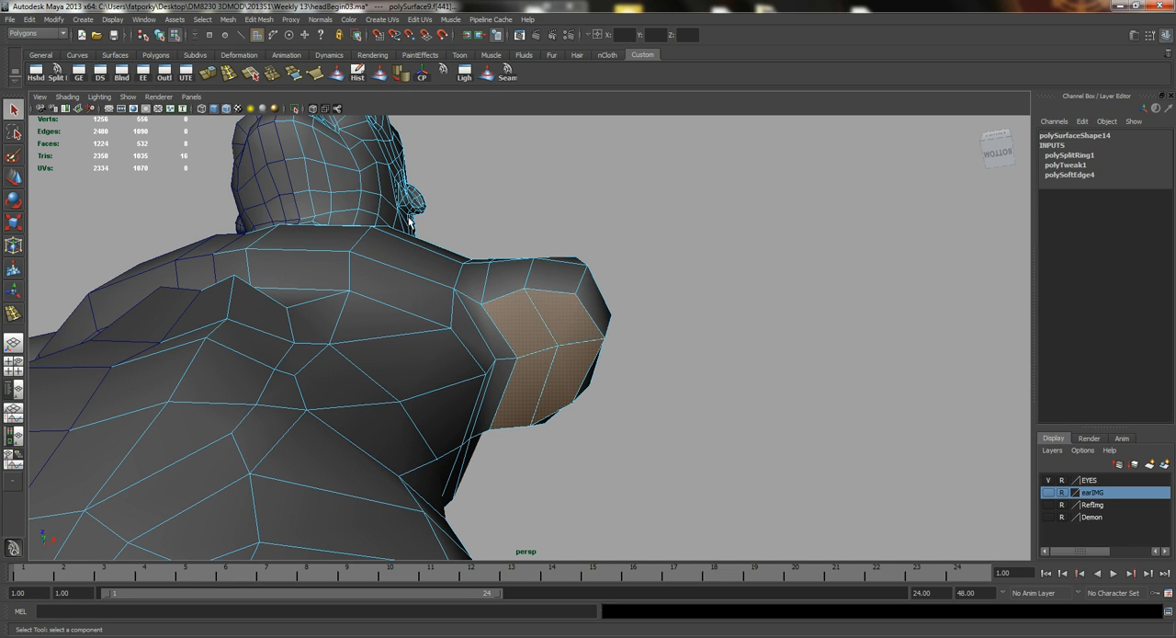
mouse_move(539, 249)
left_mouse_down("alt")
mouse_move(518, 323)
mouse_move(509, 268)
mouse_move(538, 257)
left_mouse_up("alt")
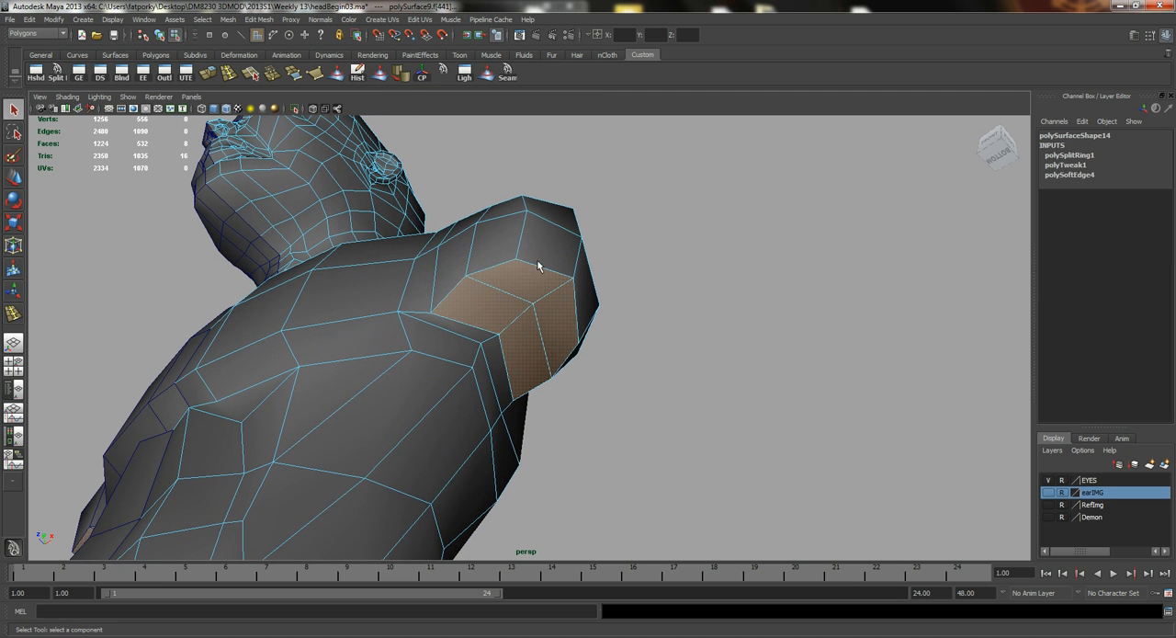
key("ctrl+e")
left_click_drag(594, 212, 536, 417, "alt")
key("w")
left_click_drag(505, 373, 560, 308, "alt")
left_click_drag(537, 247, 557, 218, "alt")
Move the inner lower vertex of the extruded arm section sideways near the armpit.
right_click(528, 228)
right_click_drag(528, 228, 477, 226)
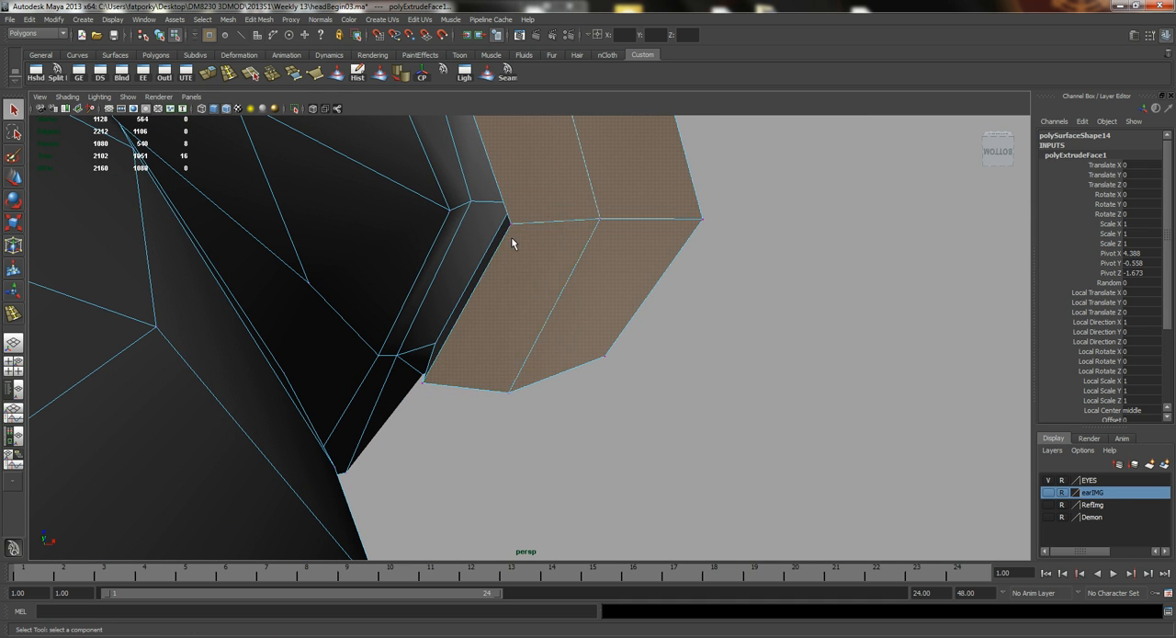
left_click(510, 224)
left_click_drag(517, 226, 601, 308, "alt")
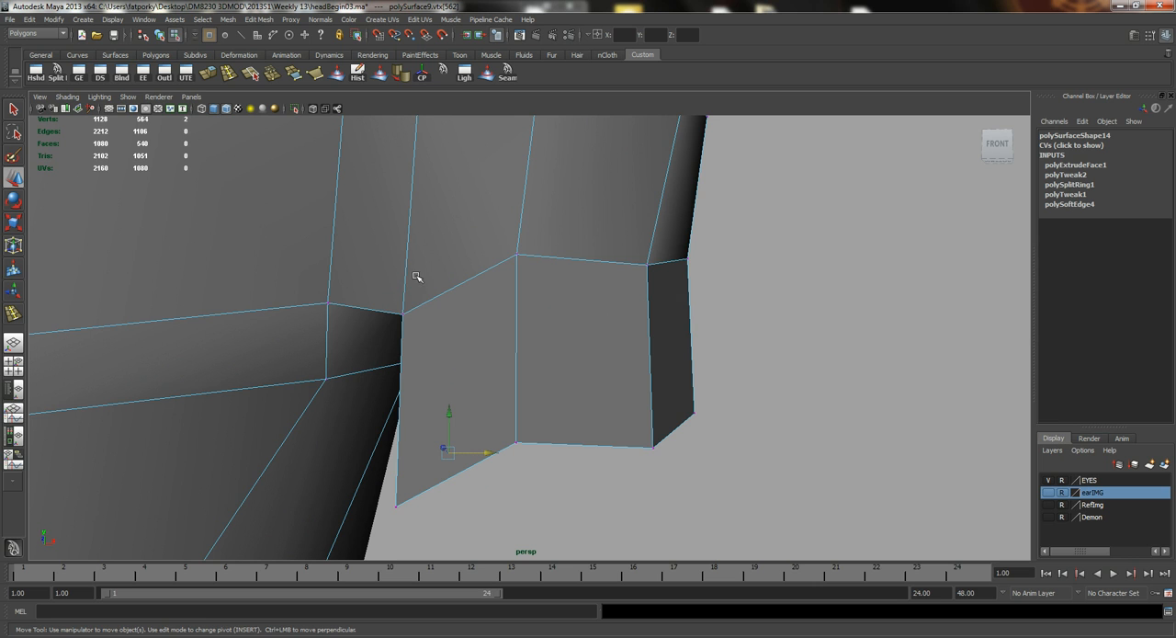
left_click_drag(489, 301, 439, 274, "alt")
Compare AnatomyFull.jpg and the side-view trunk muscle image in Windows Photo Viewer, and return to Maya.
mouse_move(688, 621)
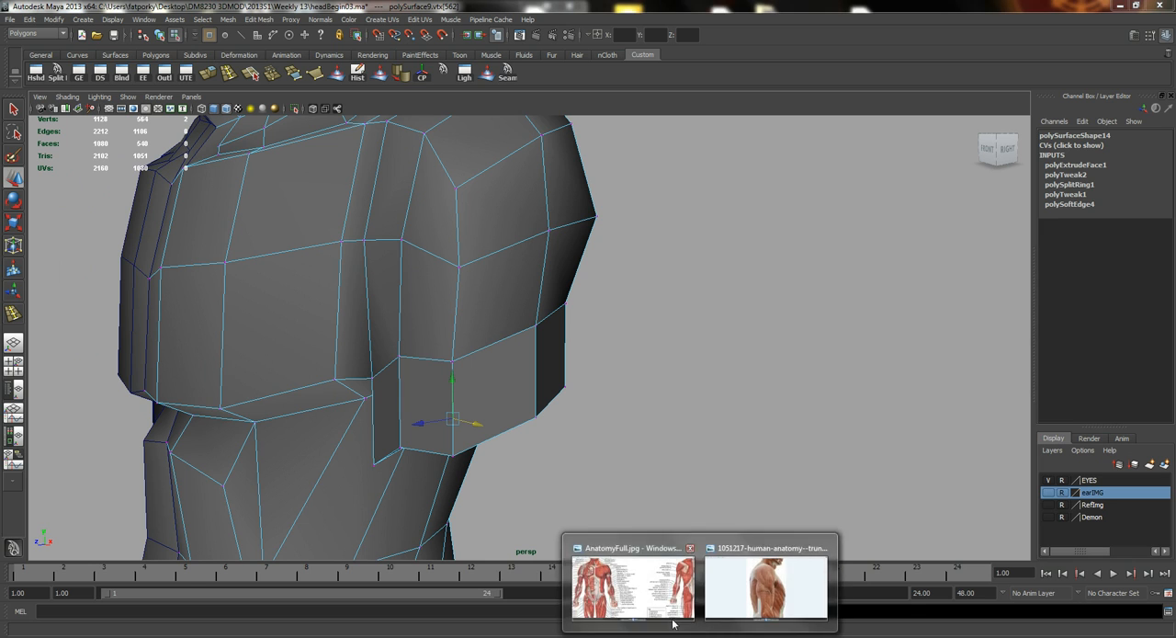
left_click(630, 579)
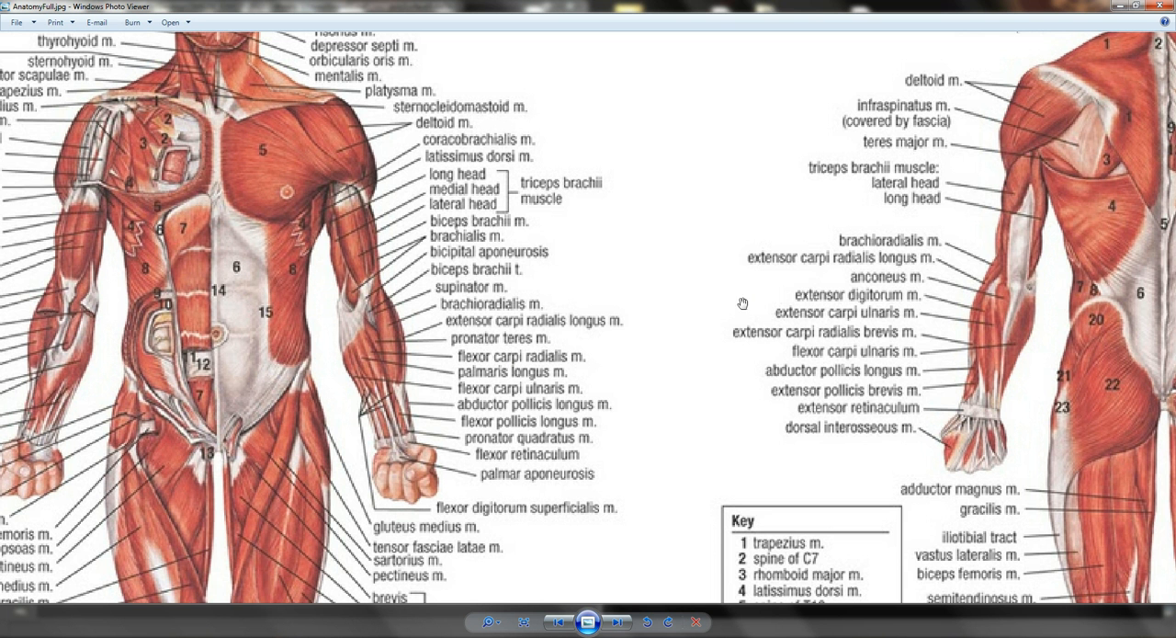
mouse_move(688, 622)
left_click(753, 584)
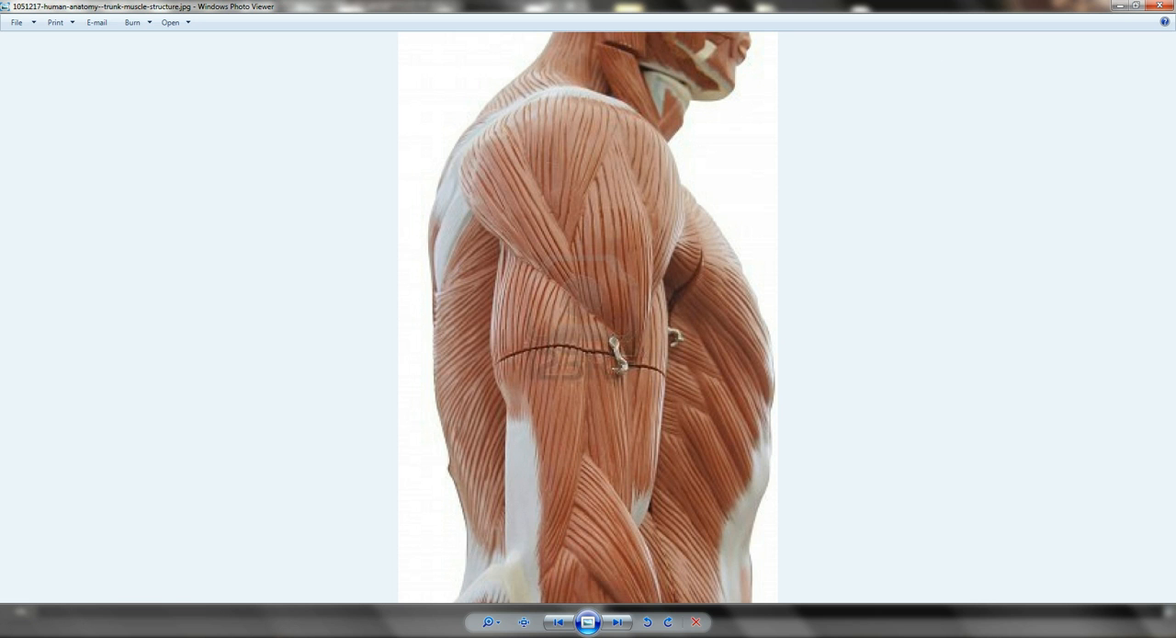
mouse_move(693, 622)
left_click(716, 588)
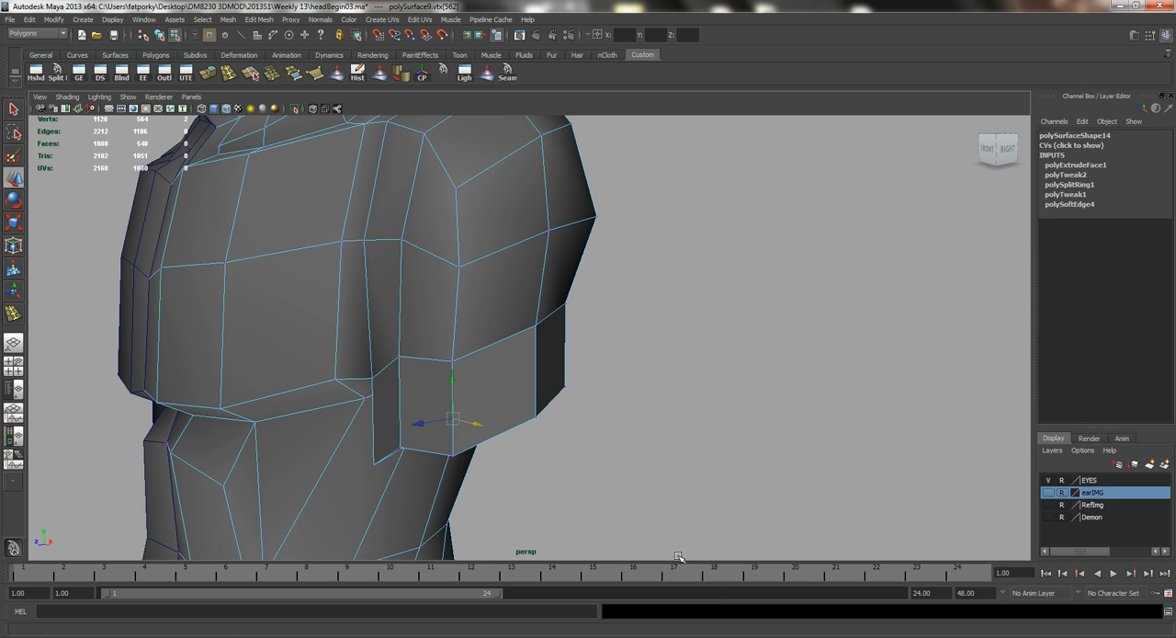
Insert an edge loop around the extruded upper-arm section just below the deltoid.
left_click_drag(547, 441, 514, 294, "alt")
left_click(230, 74)
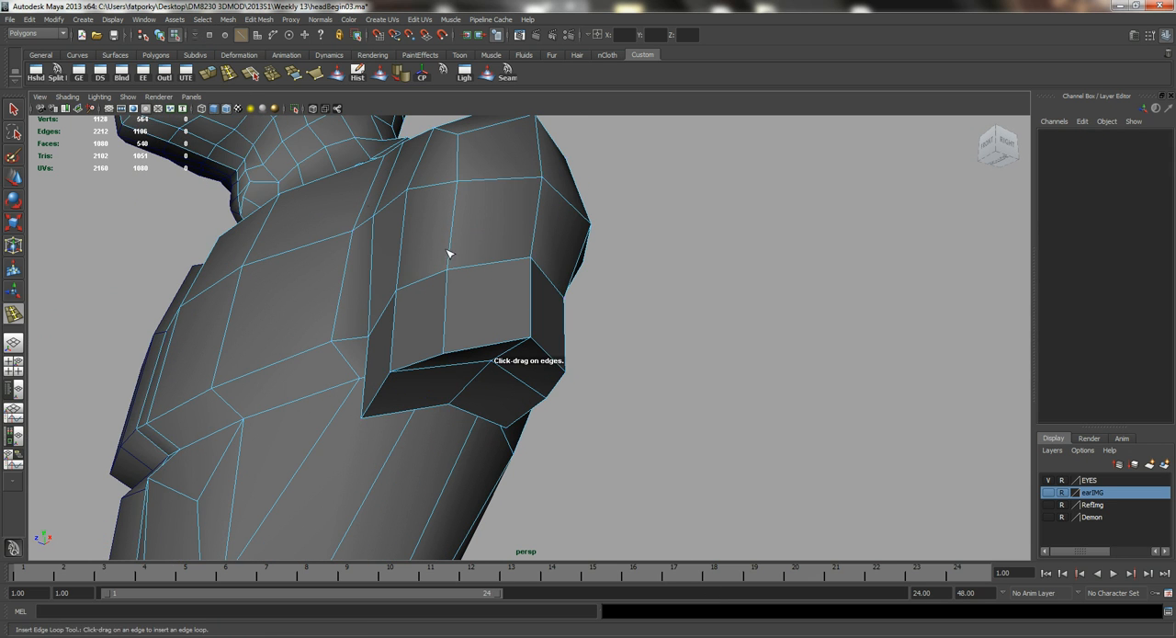
left_click_drag(362, 203, 462, 313, "alt")
right_click_drag(462, 312, 486, 396, "alt")
left_click_drag(486, 397, 439, 325)
key("q")
Reposition the edges along the deltoid's lower border on the outer side of the arm.
right_click_drag(439, 326, 421, 322)
double_click(422, 324)
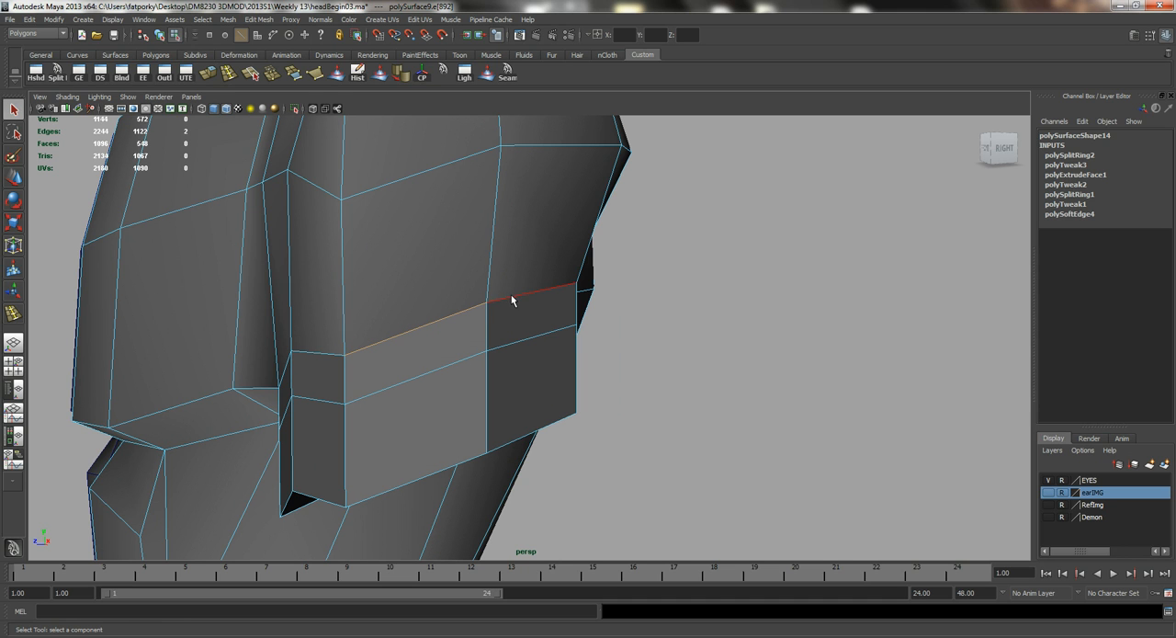
left_click_drag(478, 302, 588, 299, "alt")
key("w")
left_click_drag(604, 341, 477, 346, "alt")
key("q")
left_click(386, 319)
left_click_drag(386, 319, 322, 327, "alt")
key("w")
Raise the short front and back edges below the deltoid to give its lower border a V shape.
right_click_drag(322, 328, 524, 313, "alt")
left_click(535, 289)
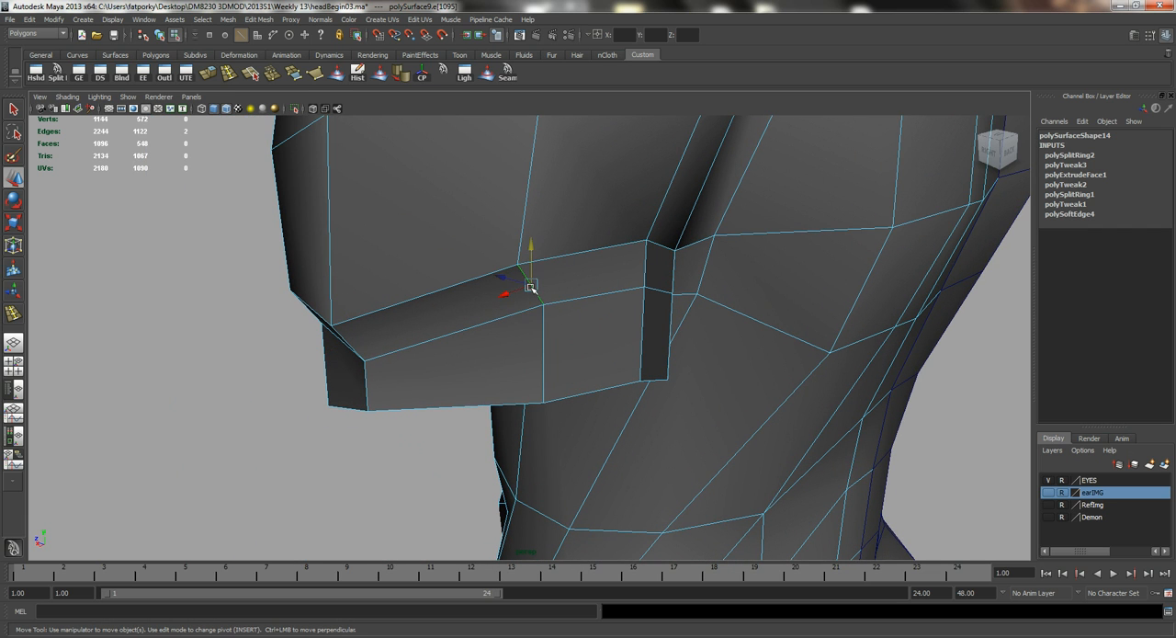
left_click_drag(531, 257, 680, 259)
middle_click_drag(484, 308, 668, 308, "alt")
left_click(401, 408)
left_click_drag(360, 341, 485, 322, "alt")
right_click_drag(487, 323, 468, 325, "alt")
left_click_drag(468, 326, 445, 320, "alt")
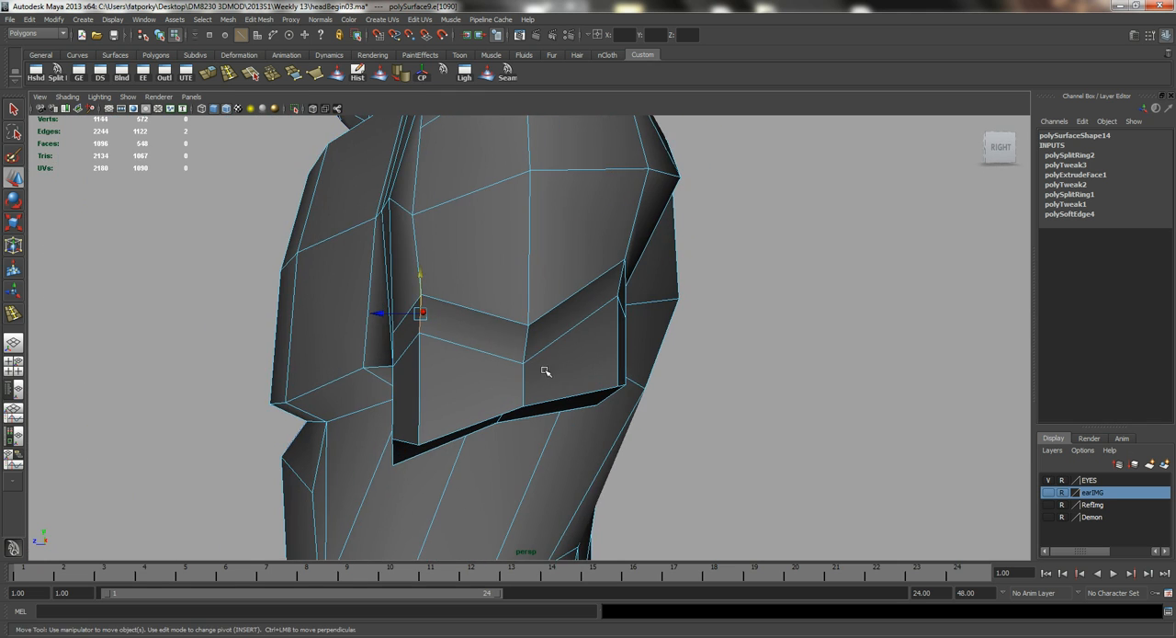
left_click_drag(519, 365, 493, 375, "alt")
Consult both anatomy references in Windows Photo Viewer again and examine the front border between deltoid and arm in Maya.
mouse_move(699, 625)
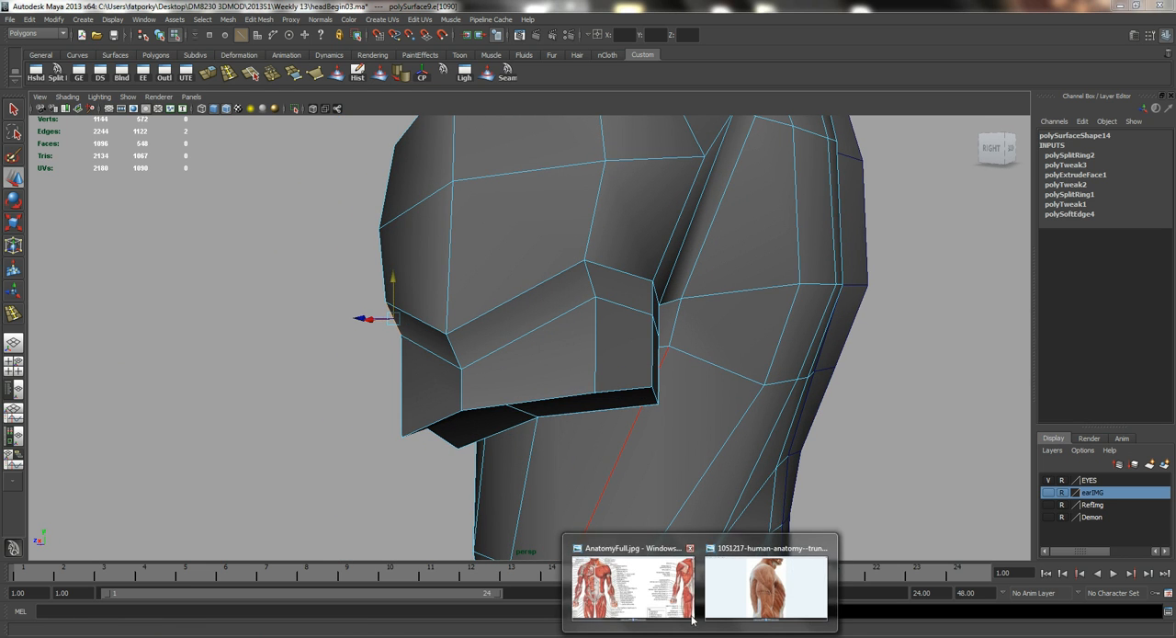
left_click(673, 590)
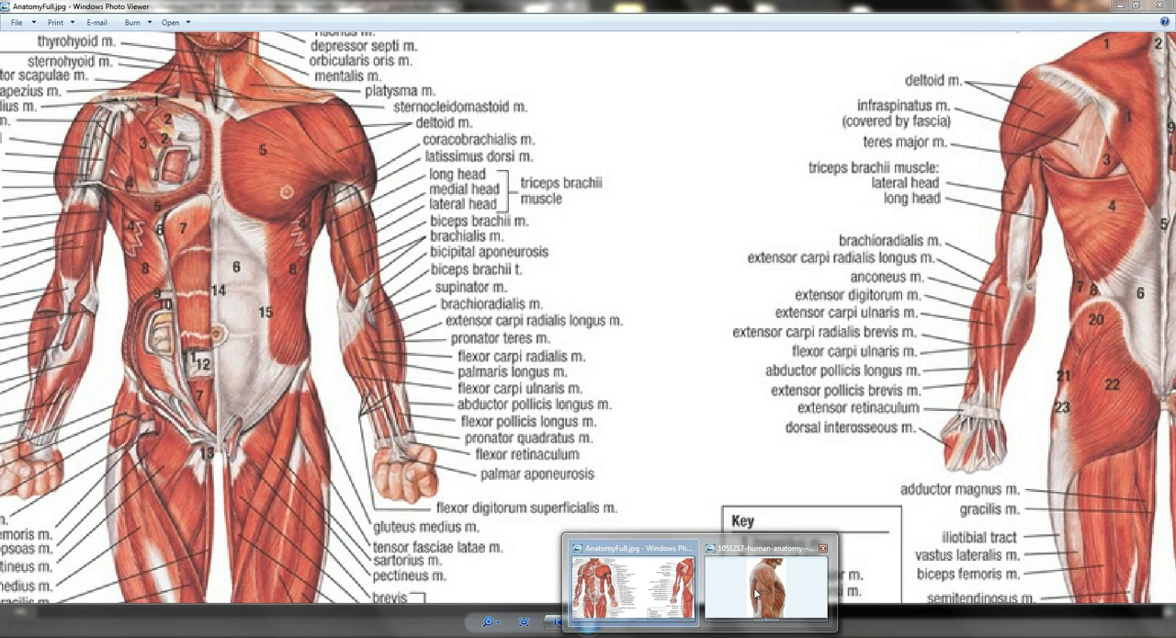
left_click(755, 579)
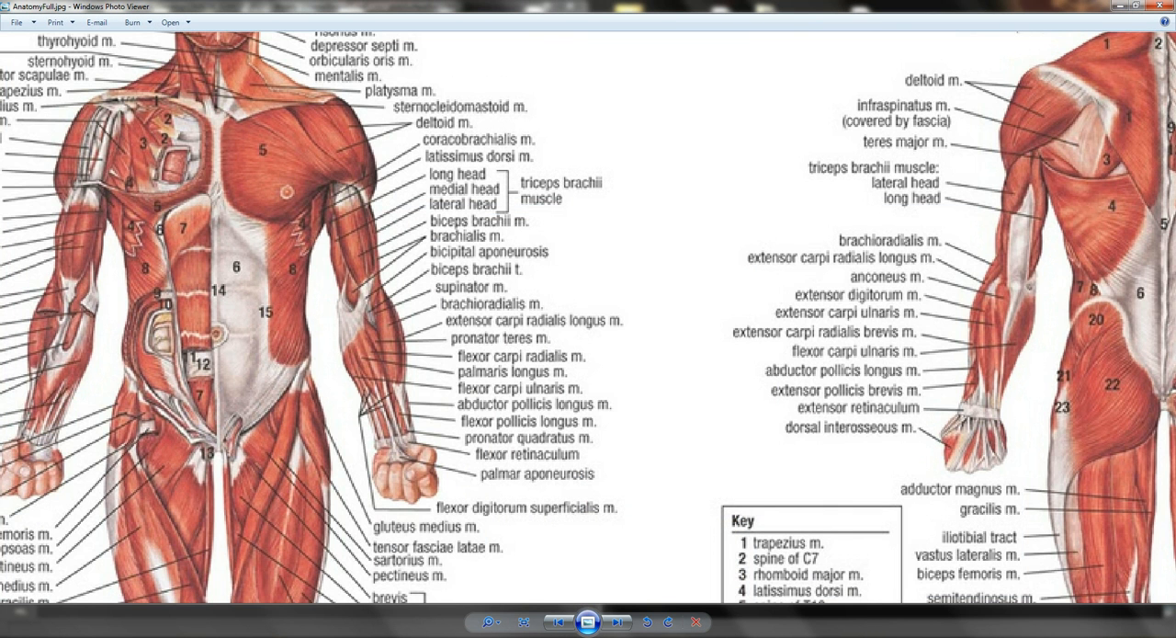
mouse_move(658, 634)
left_click(710, 593)
left_click_drag(527, 226, 387, 385, "alt")
right_click_drag(423, 379, 417, 365)
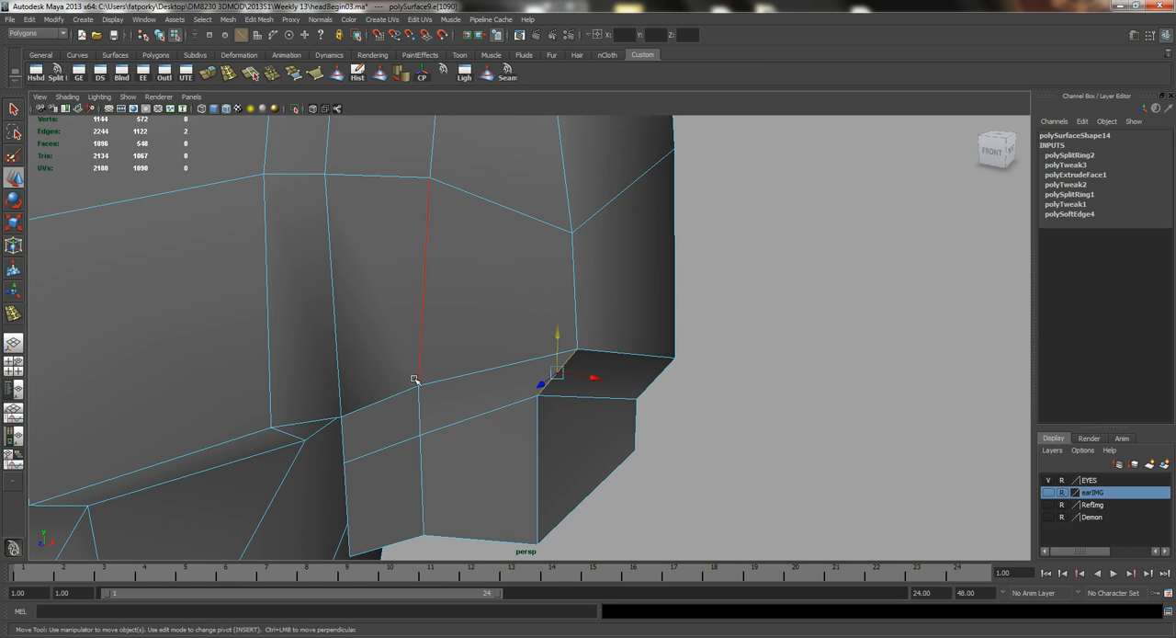
left_click(395, 392)
left_click_drag(459, 389, 562, 382, "alt")
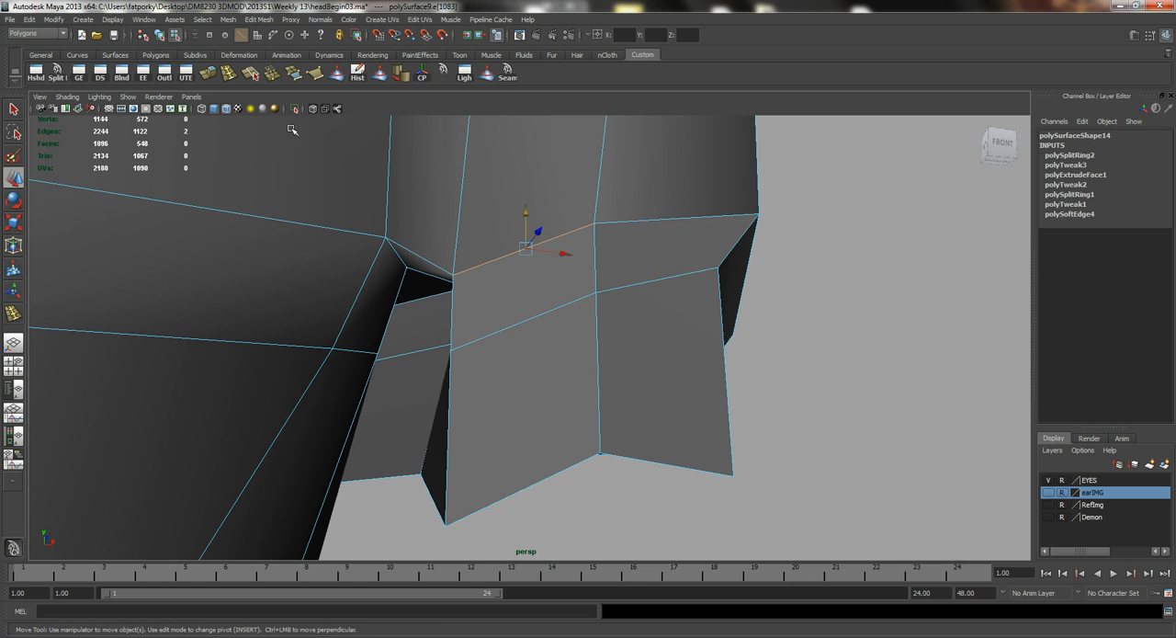
Try inserting another edge loop around the arm section and undo it.
left_click(207, 74)
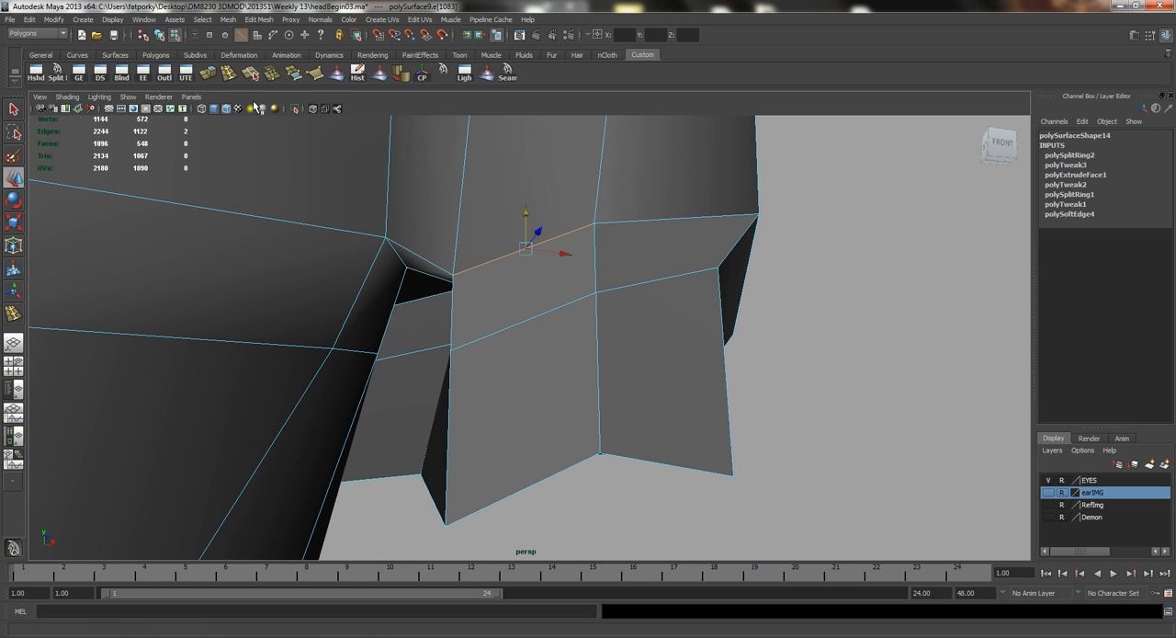
left_click_drag(556, 312, 551, 322)
key("ctrl+z")
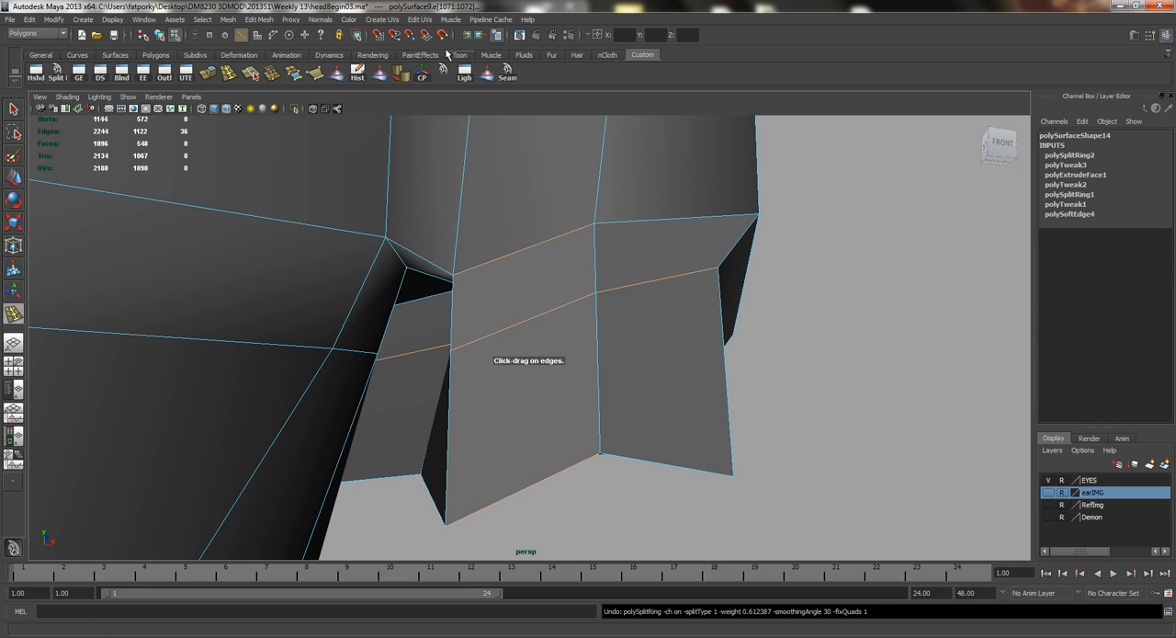
left_click(57, 73)
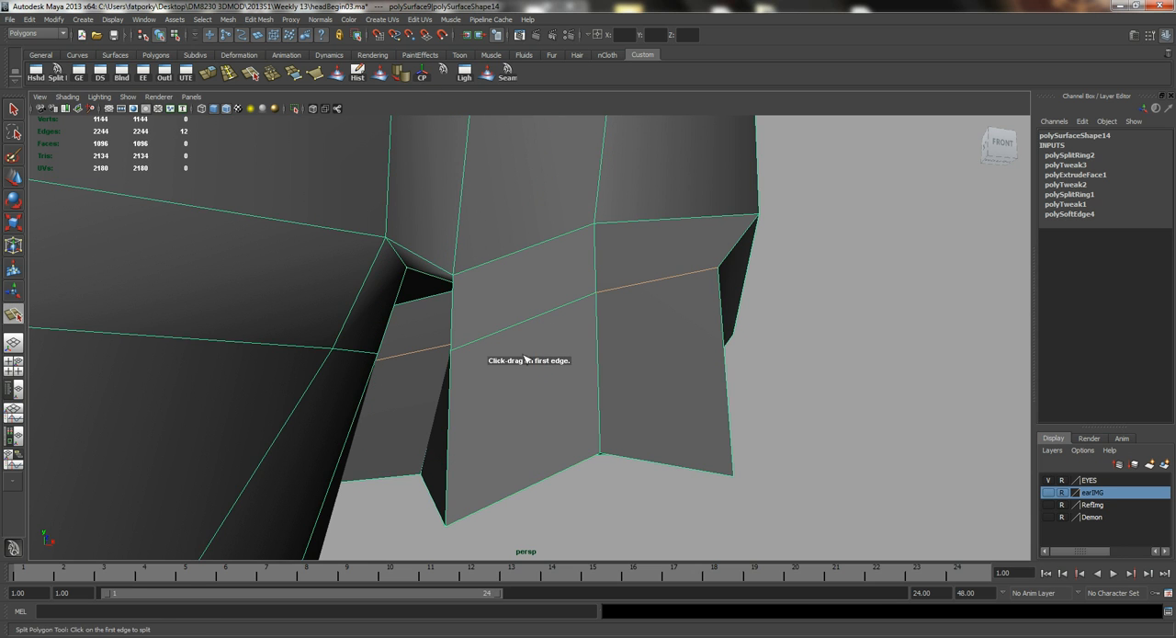
left_click(541, 350)
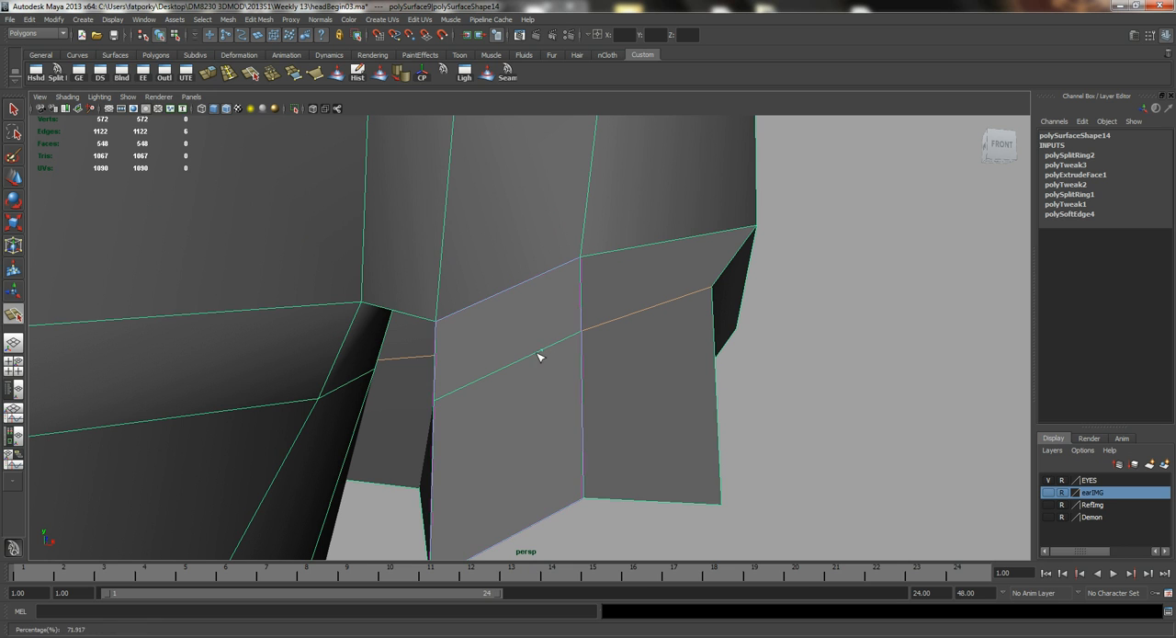
left_click_drag(520, 364, 520, 365)
left_click(442, 255)
left_click_drag(442, 256, 478, 200, "alt")
left_click(506, 127)
middle_click_drag(524, 174, 503, 247, "alt")
left_click_drag(503, 246, 452, 253, "alt")
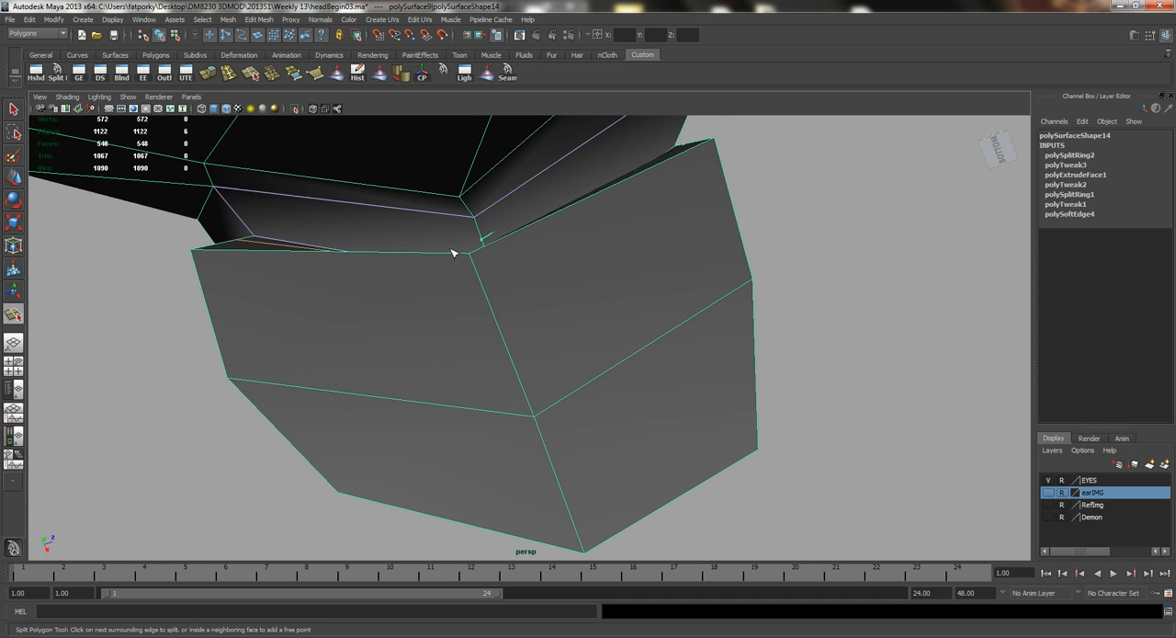
left_click(244, 221)
left_click_drag(214, 145, 538, 294, "alt")
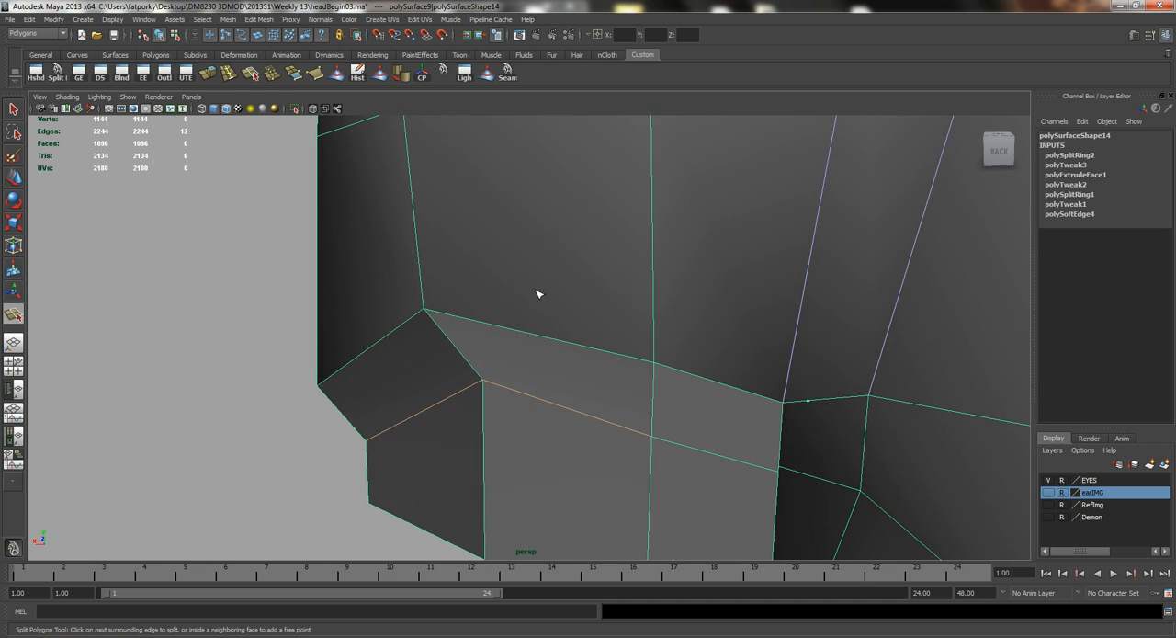
middle_click_drag(750, 349, 676, 333, "alt")
left_click(701, 289)
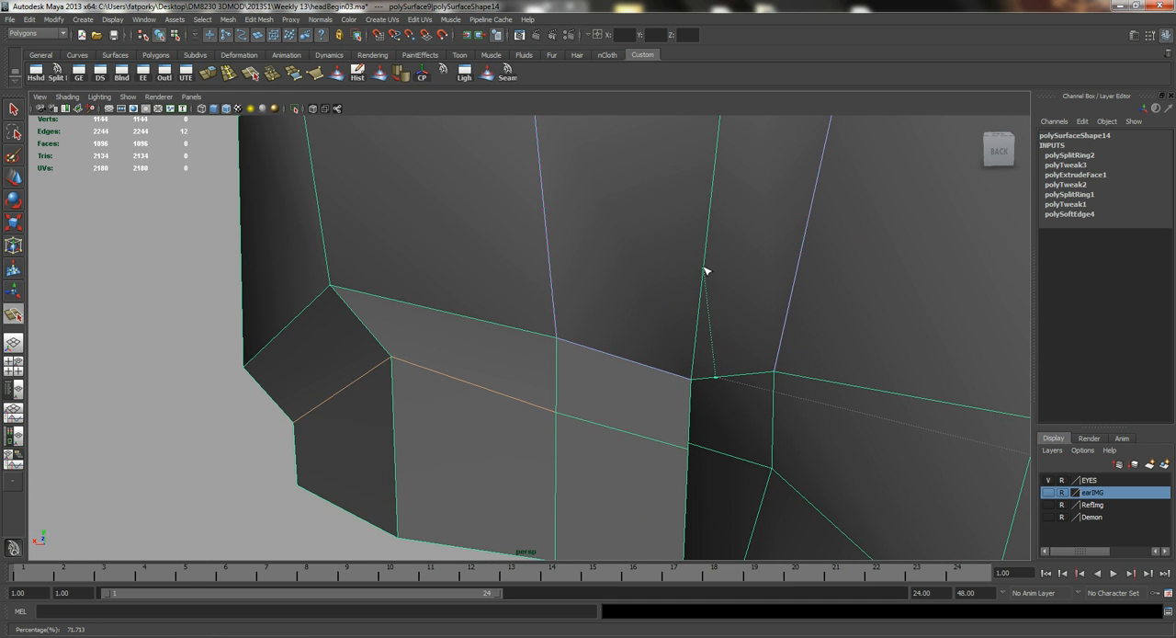
left_click_drag(706, 270, 625, 255, "alt")
left_click_drag(580, 336, 502, 203, "alt")
left_click(552, 337)
key("w")
key("ctrl+z")
Split the polygons from the upper arm's front edge loop across the deltoid border, up to the vertical front edge and back toward the armpit.
key("g")
left_click(524, 279)
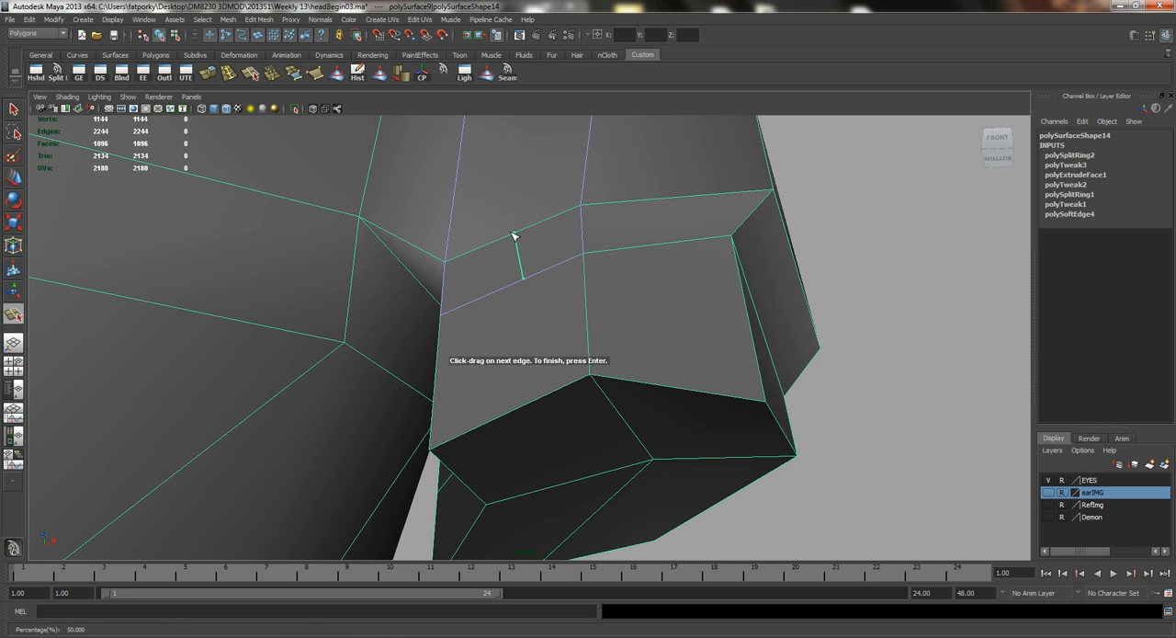
left_click_drag(513, 236, 554, 328, "alt")
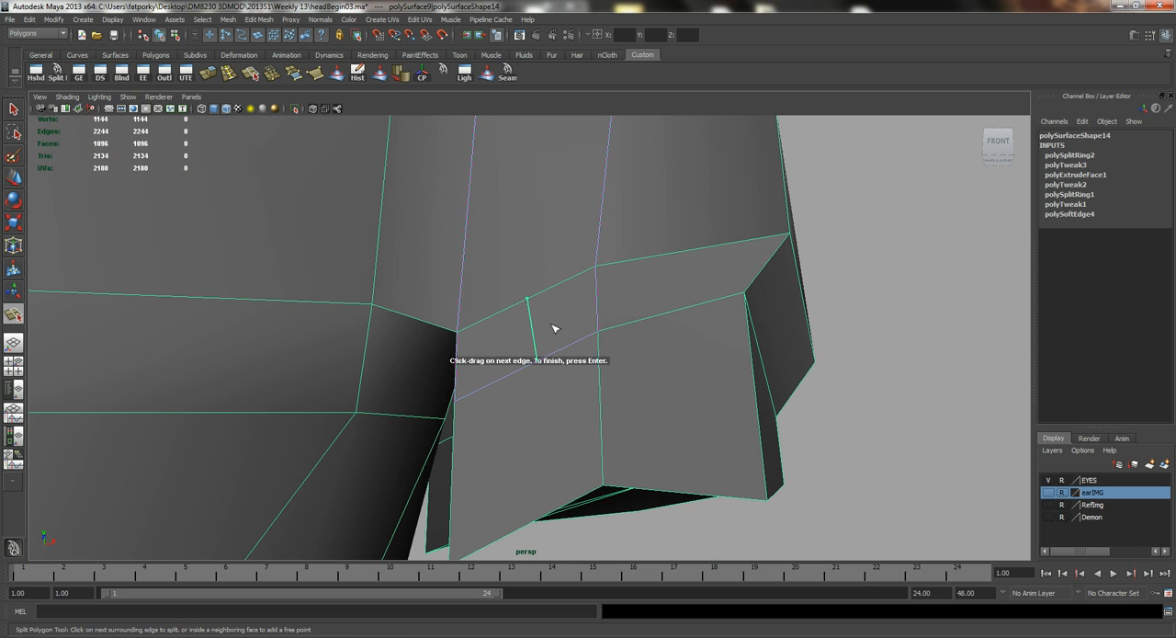
left_click(465, 250)
left_click(418, 318)
left_click_drag(465, 292, 509, 290, "alt")
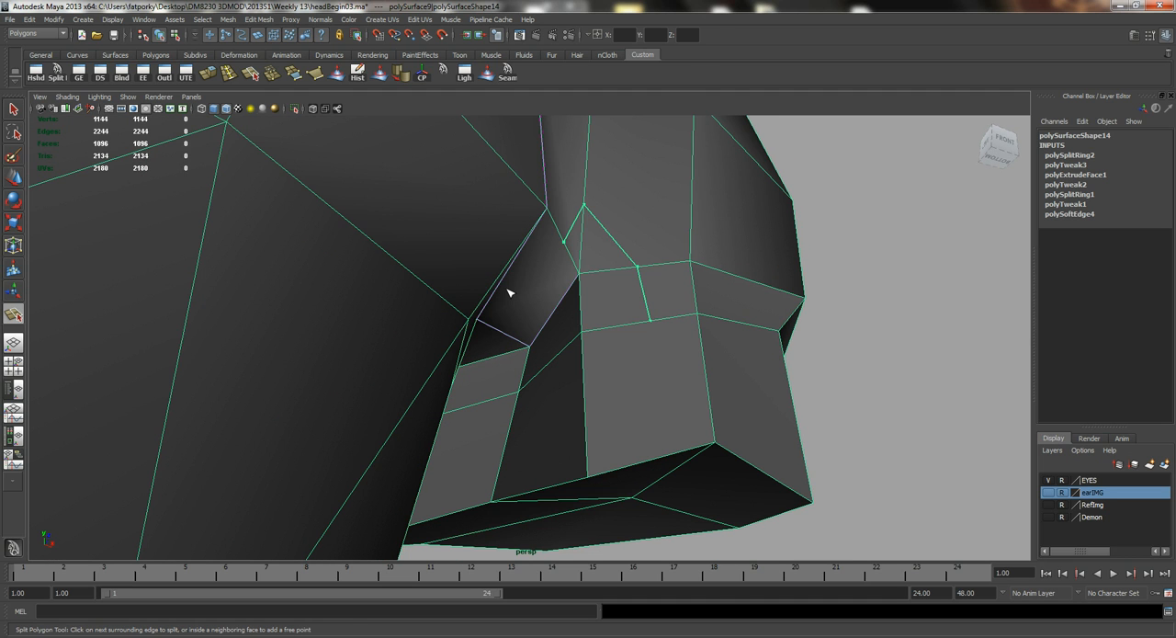
key("w")
Continue the new cut through the armpit faces toward the back of the arm.
key("g")
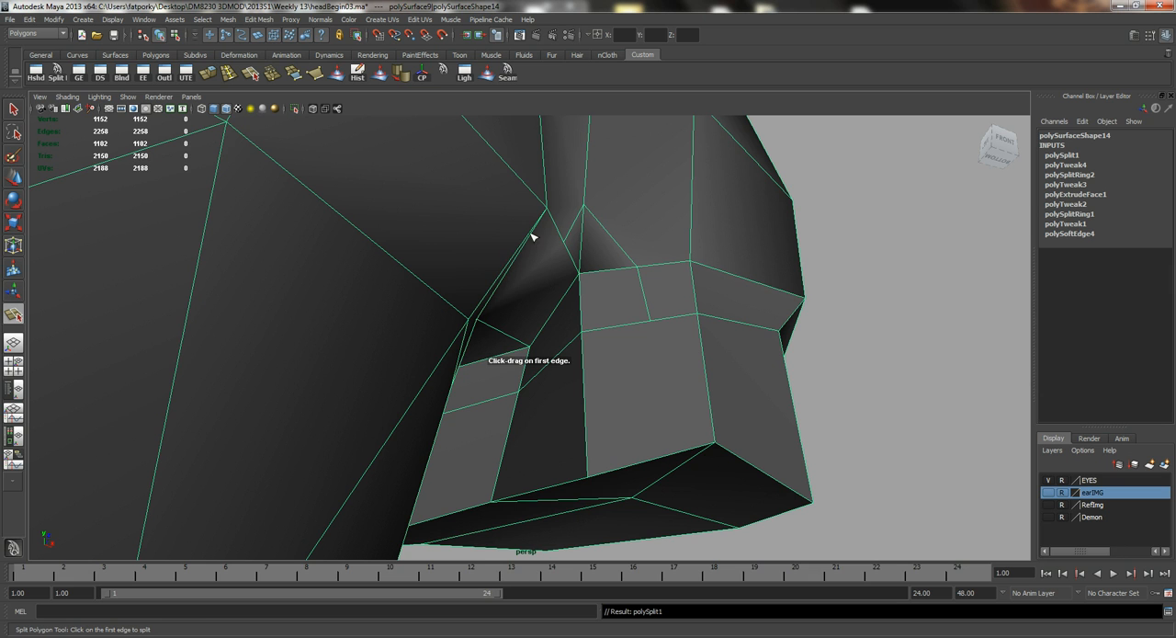
left_click(582, 285)
left_click_drag(519, 262, 525, 255, "alt")
left_click_drag(504, 317, 515, 313, "alt")
left_click(502, 312)
left_click_drag(313, 313, 484, 384, "alt")
key("Return")
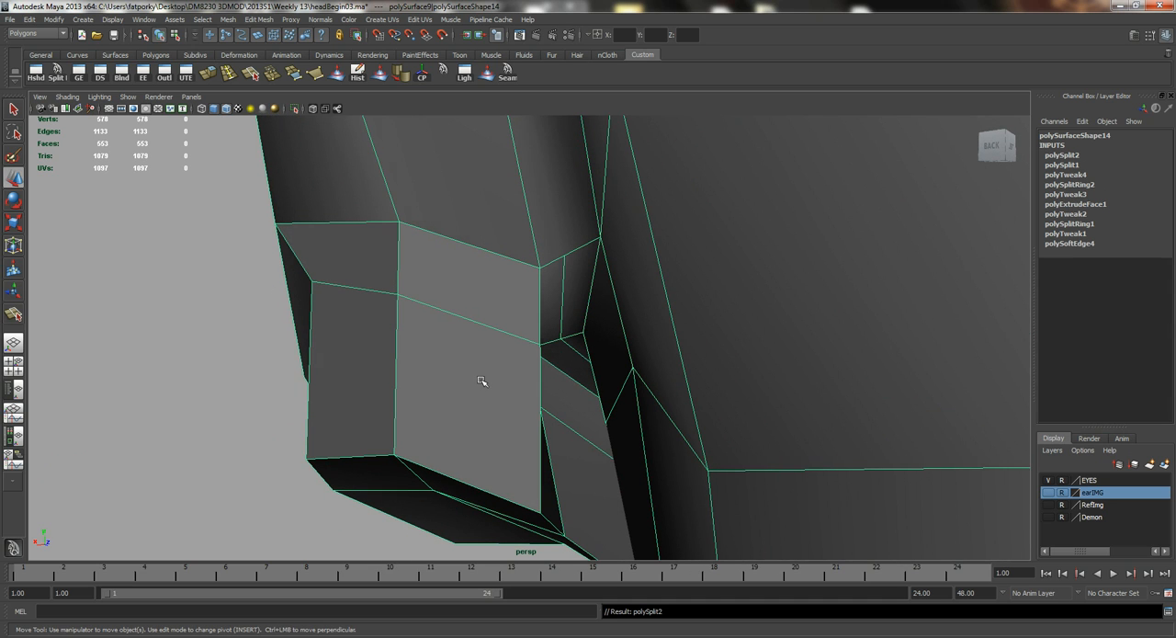
Split the back faces from the armpit up to the vertical edge and down across the deltoid border to the arm's edge loop.
key("y")
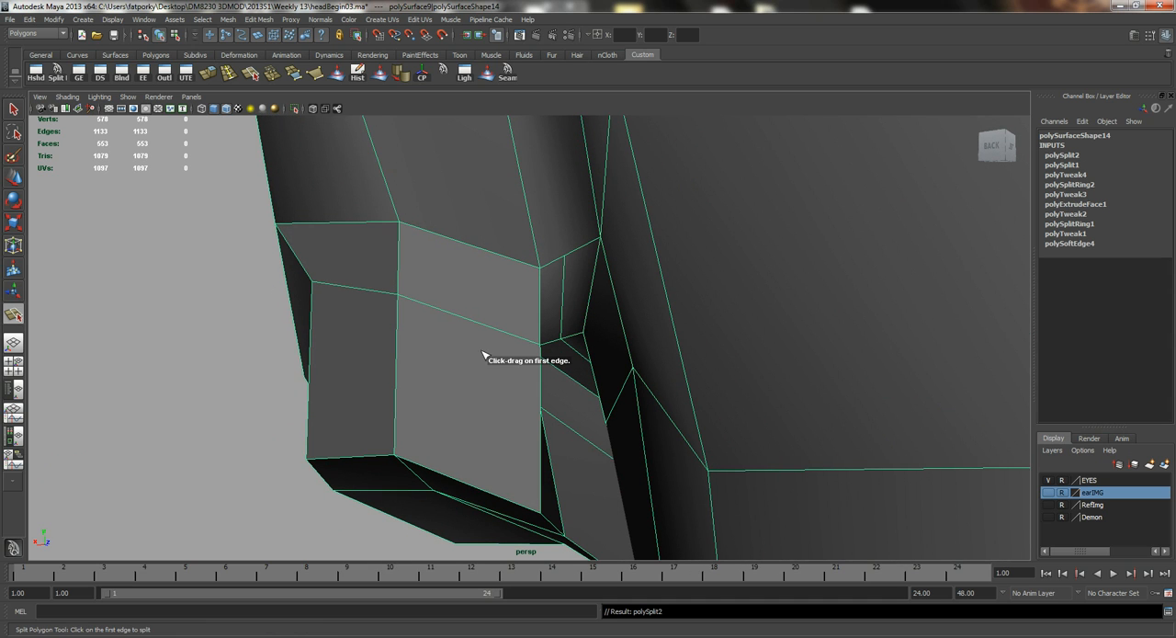
left_click(564, 256)
left_click(521, 174)
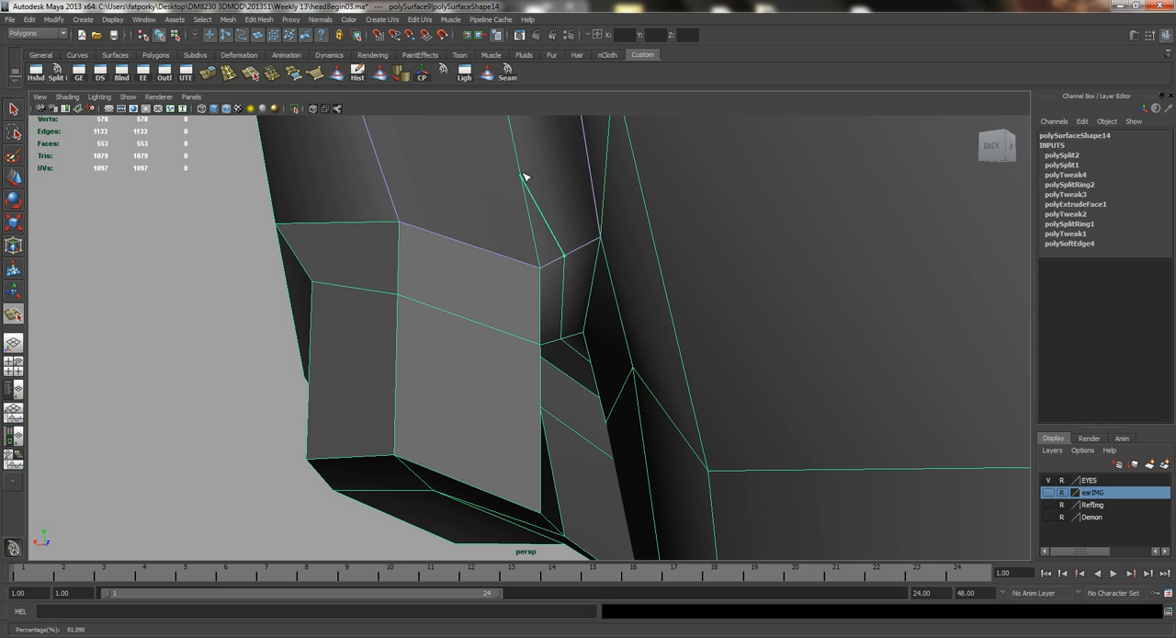
left_click_drag(474, 244, 474, 249)
left_click(470, 319)
key("Return")
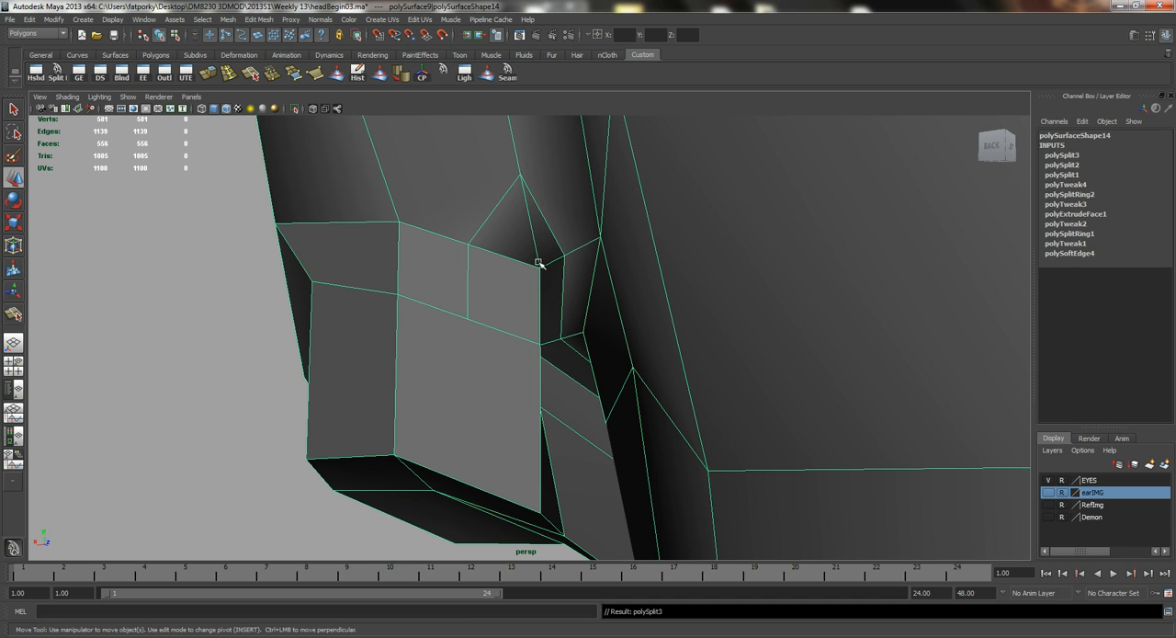
Cut two edges on the front from the sides of the triangular notch up to vertices on the chest-level edge row.
left_click_drag(577, 248, 483, 295, "alt")
key("g")
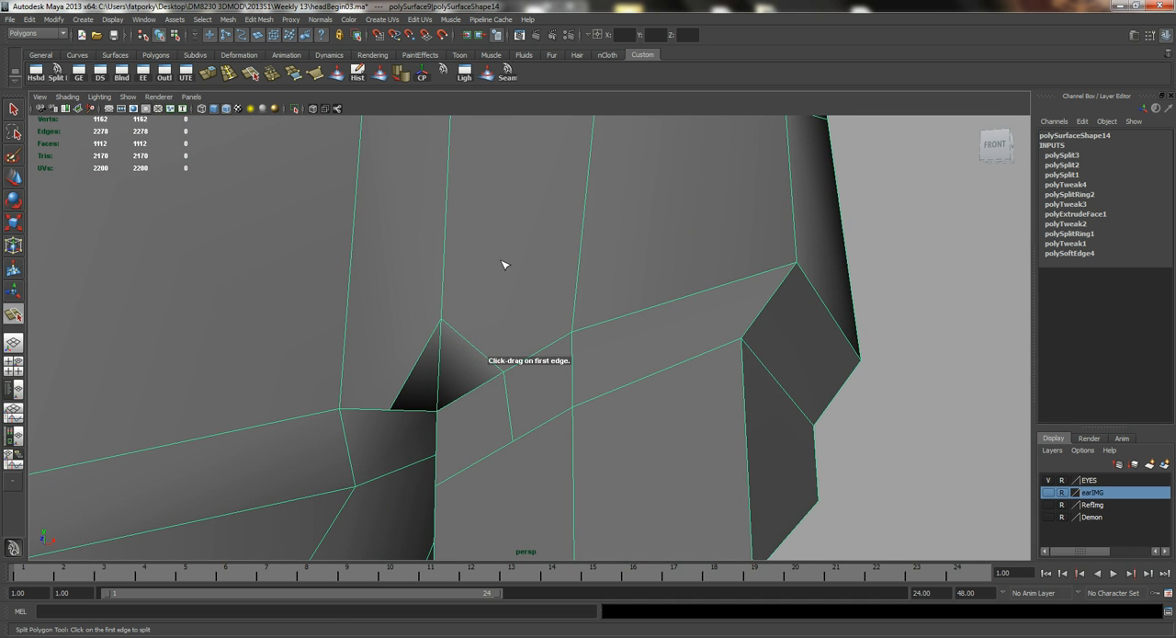
left_click(477, 349)
left_click_drag(499, 288, 584, 172, "alt")
key("Return")
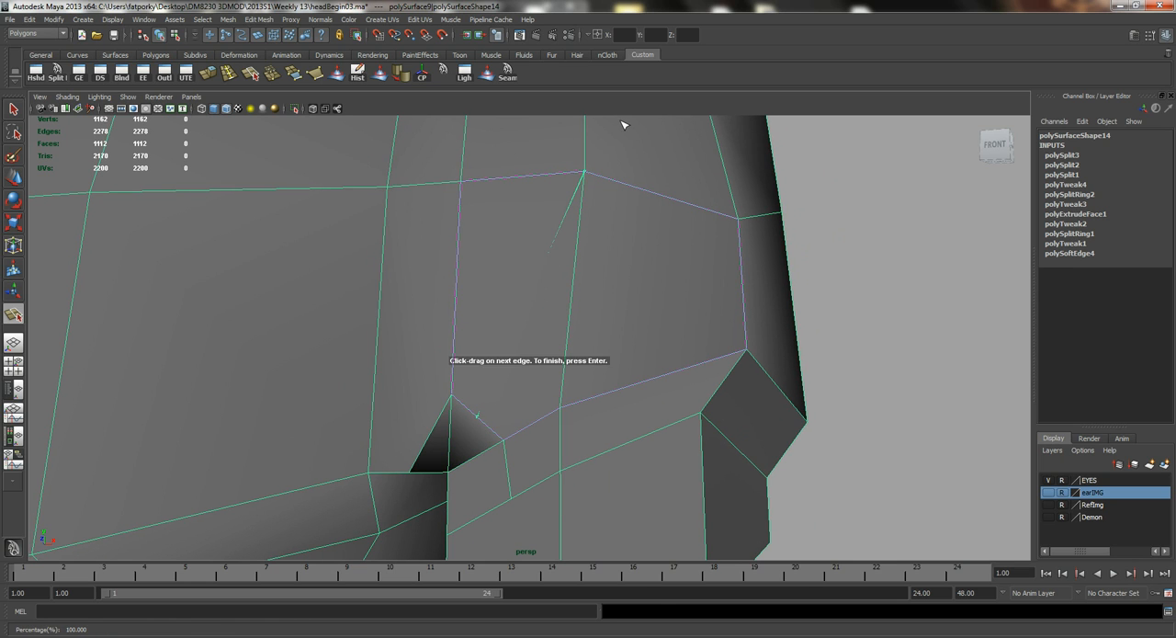
mouse_move(438, 435)
left_mouse_down()
mouse_move(441, 426)
mouse_move(437, 436)
left_mouse_up()
left_click_drag(413, 188, 320, 210)
key("w")
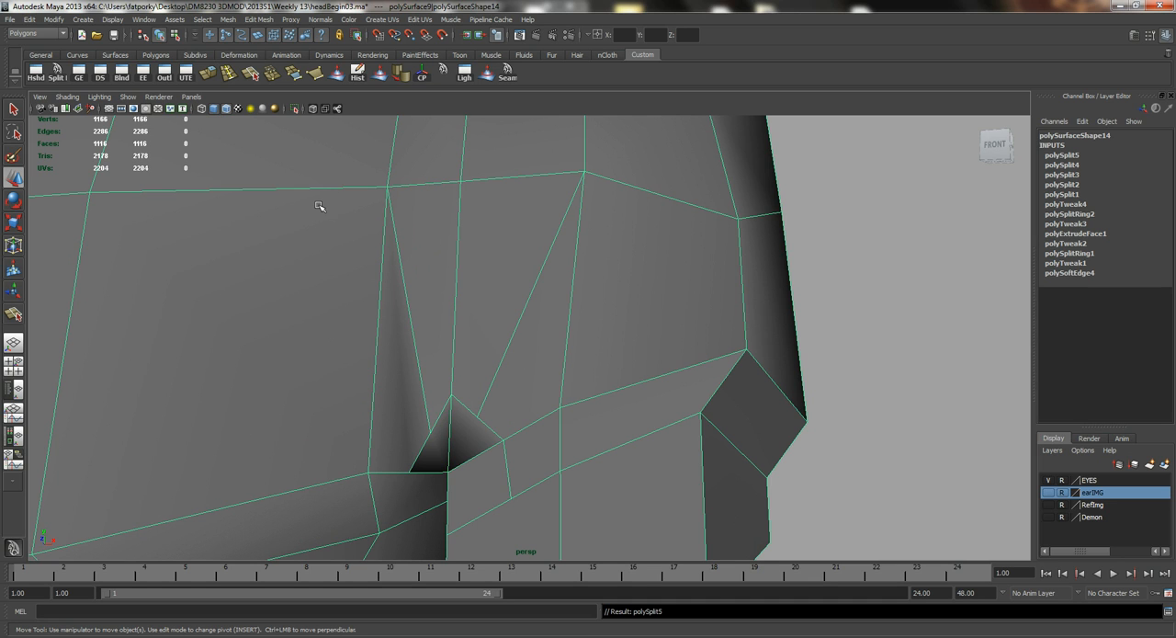
Raise the two new vertices beside the notch's peak to round off its upper border.
right_click_drag(479, 402, 430, 420)
left_click(431, 434)
left_click_drag(454, 430, 414, 368)
left_click(478, 417)
left_click_drag(478, 401, 613, 316)
Delete the horizontal edge loop around the upper arm and the leftover vertices below the deltoid border.
key("q")
right_click_drag(614, 321, 528, 322)
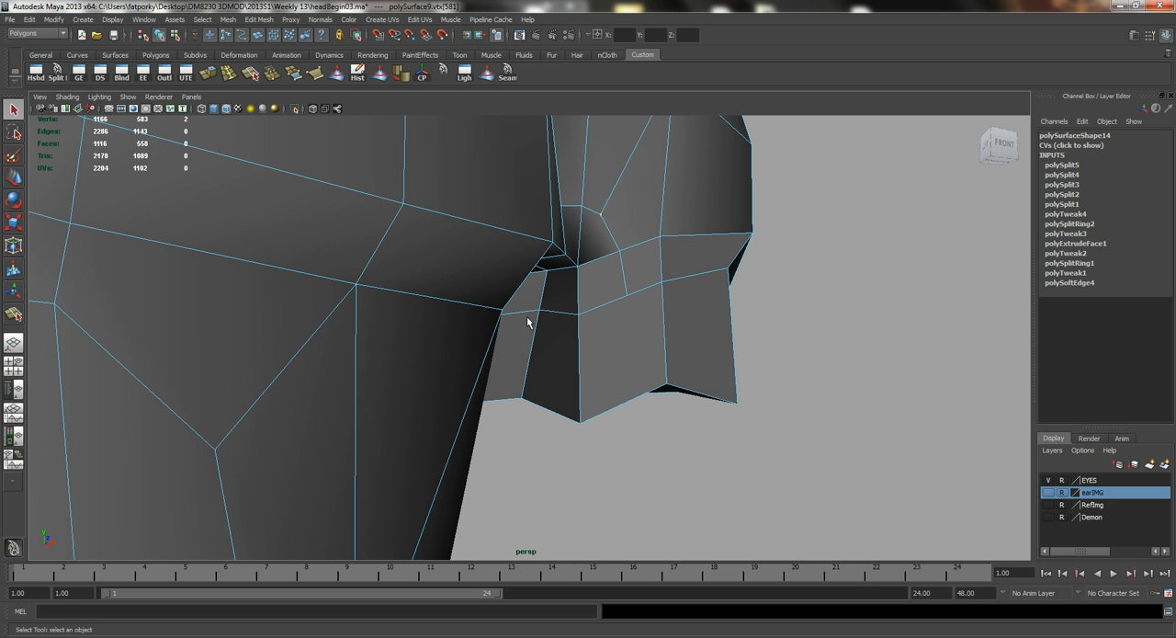
double_click(558, 312)
mouse_move(586, 343)
left_mouse_down("alt")
mouse_move(564, 328)
mouse_move(587, 342)
left_mouse_up("alt")
key("Delete")
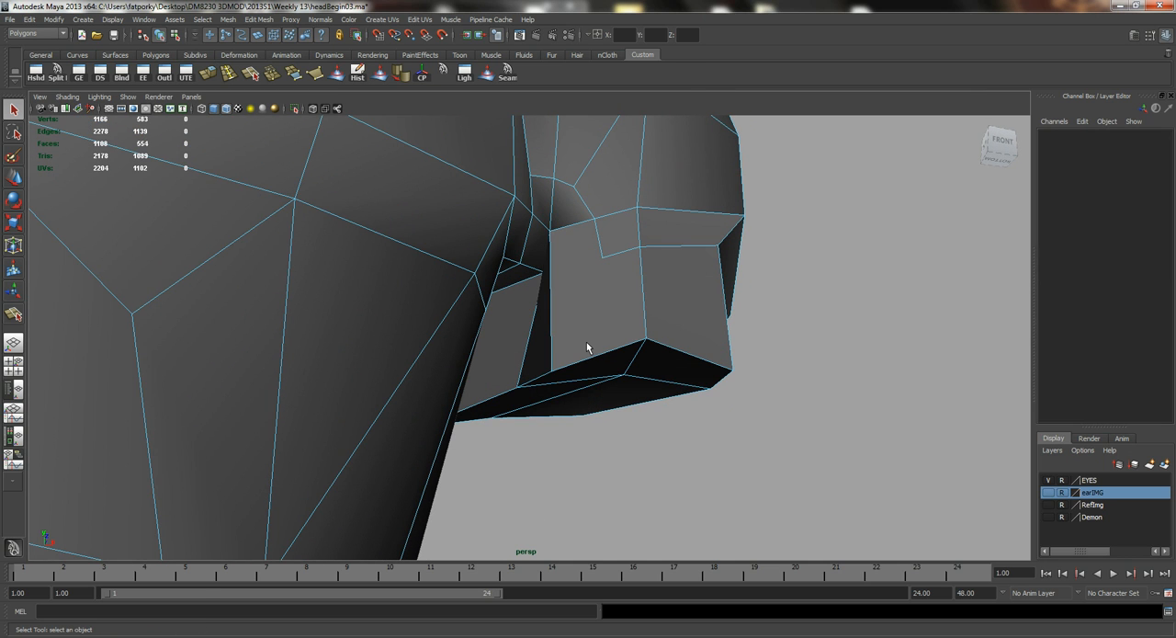
left_click_drag(618, 298, 651, 367, "alt")
left_click_drag(770, 545, 346, 212)
key("Delete")
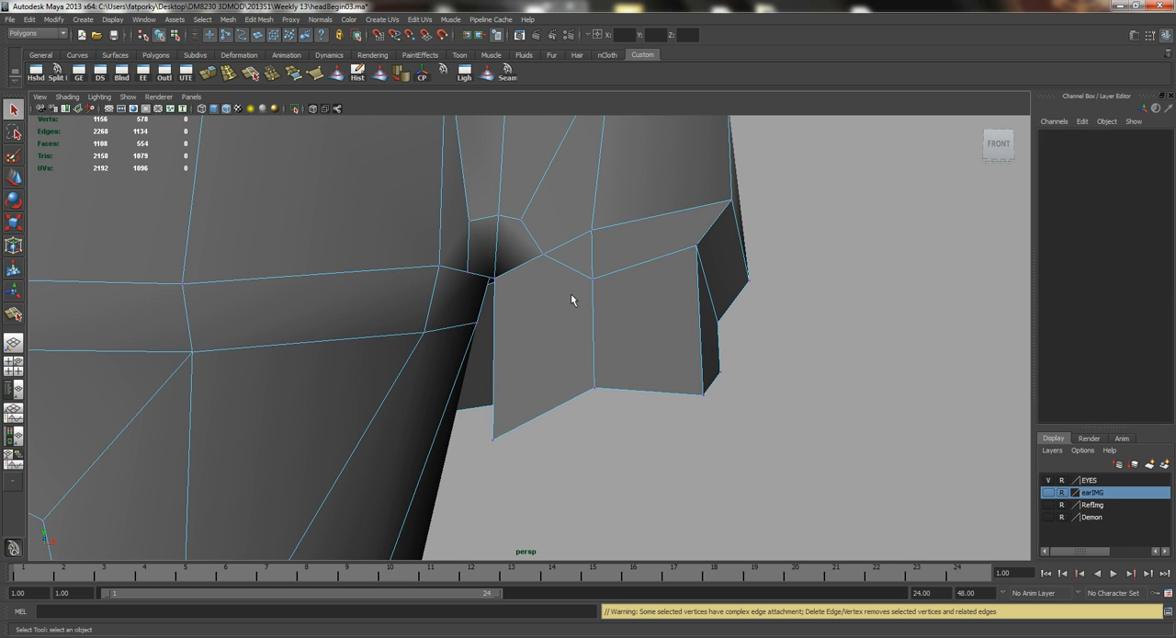
Cut matching edges on the back from the sides of the triangular notch up to the shoulder blade's edge row.
left_click_drag(556, 309, 585, 303, "alt")
middle_click_drag(558, 226, 546, 294, "alt")
key("y")
left_click(496, 285)
middle_click_drag(490, 247, 502, 306, "alt")
left_click(411, 159)
left_click_drag(411, 159, 373, 290)
key("Return")
middle_click_drag(459, 284, 515, 242, "alt")
left_click(532, 155)
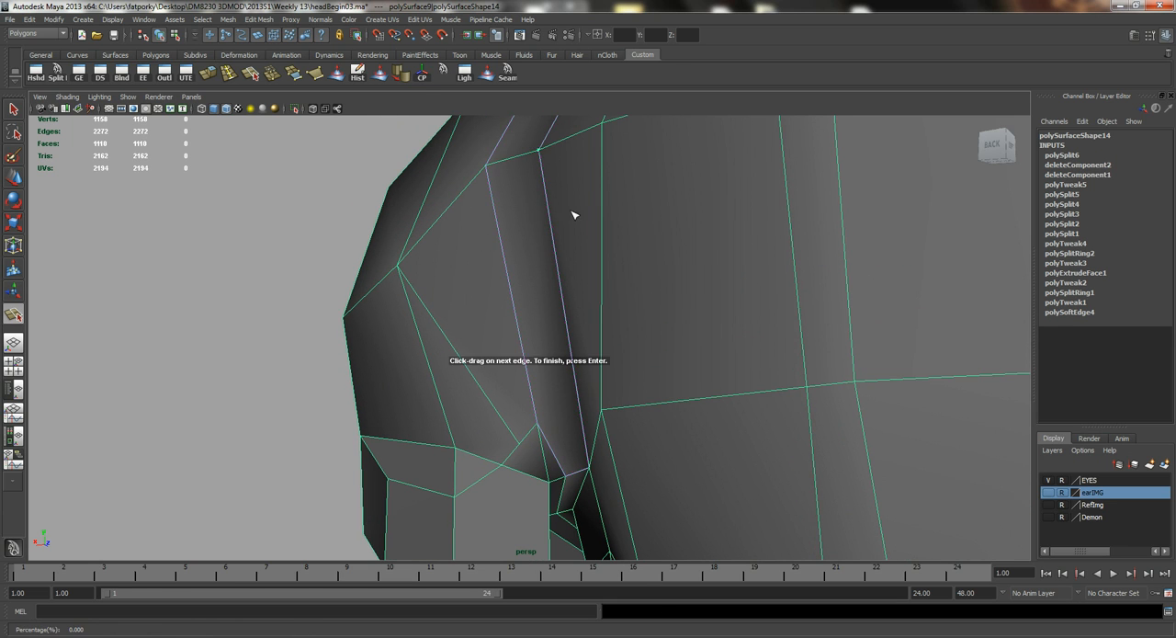
left_click_drag(560, 462, 564, 450)
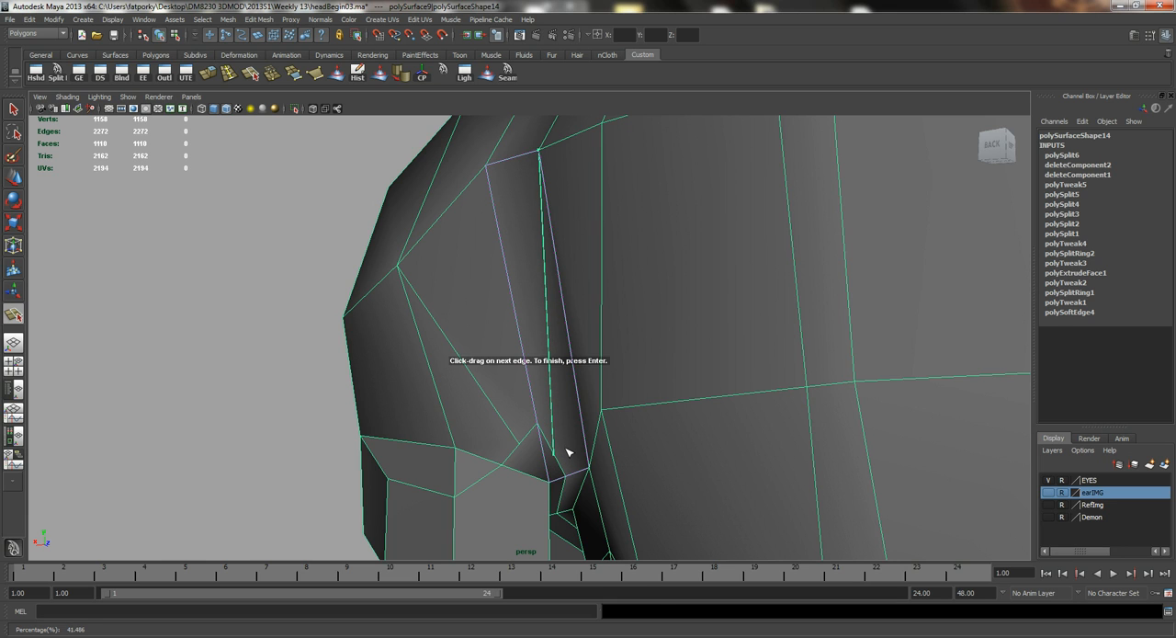
Move the new vertices beside the back notch upward to round the rear border between deltoid and arm.
key("q")
right_click_drag(544, 437, 496, 429)
left_click(521, 442)
key("w")
left_click_drag(520, 408, 520, 381)
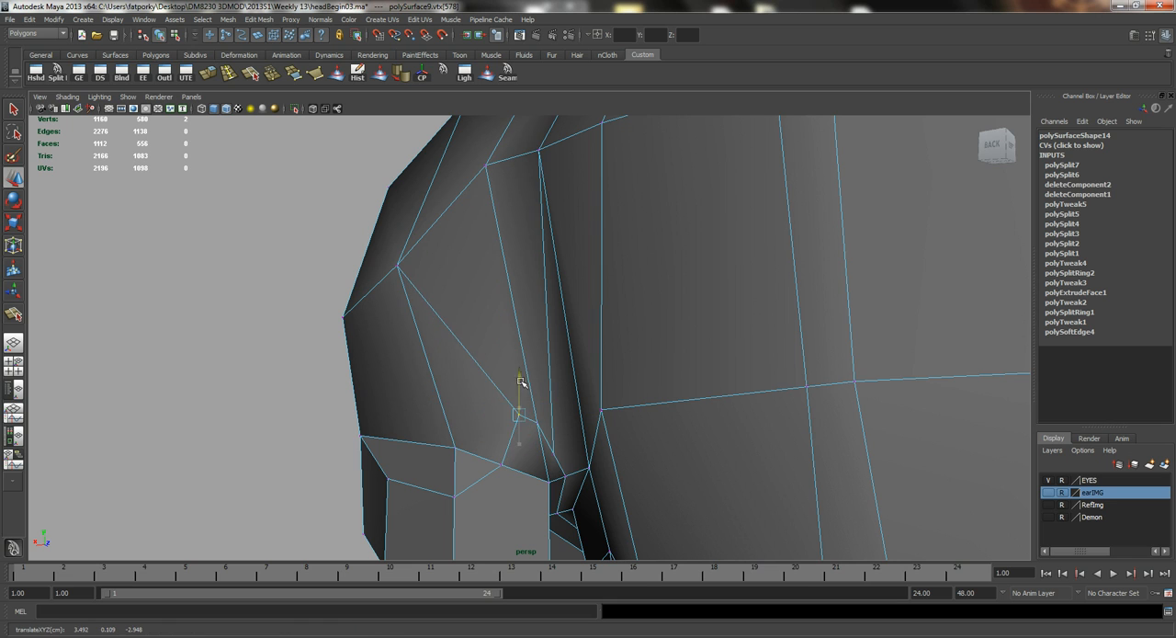
mouse_move(498, 419)
left_mouse_down()
mouse_move(475, 420)
mouse_move(488, 420)
left_mouse_up()
right_click_drag(488, 421, 566, 493, "alt")
mouse_move(561, 456)
left_mouse_down()
mouse_move(569, 423)
mouse_move(544, 452)
left_mouse_up()
right_click_drag(615, 443, 524, 392, "alt")
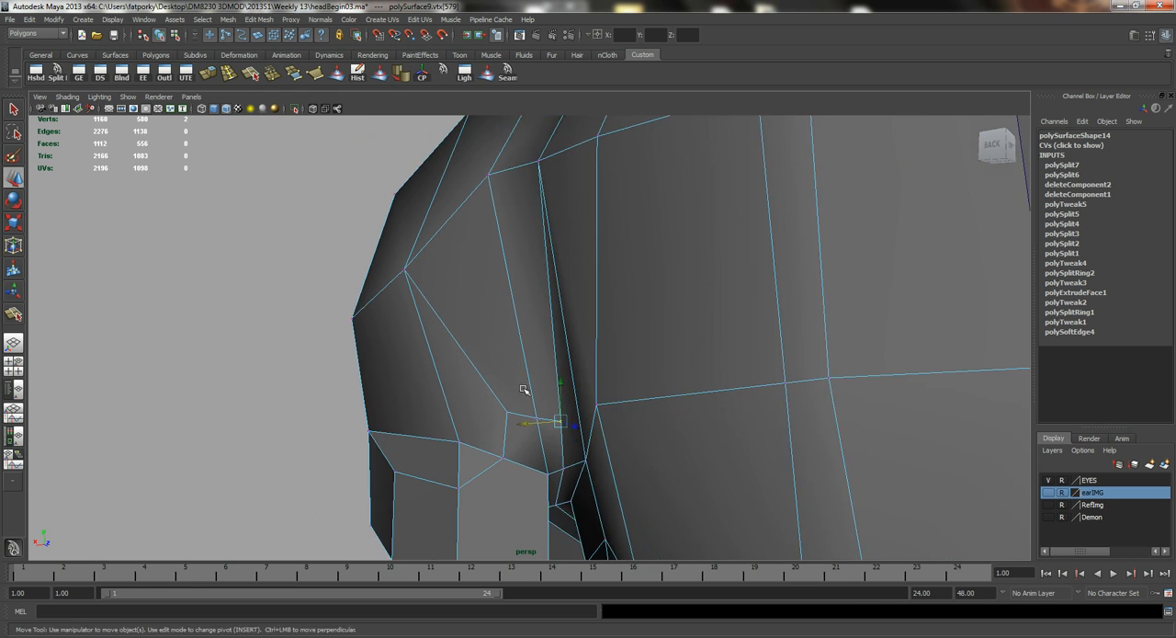
left_click_drag(524, 391, 750, 388, "alt")
right_click_drag(751, 389, 671, 357, "alt")
right_click_drag(624, 277, 589, 225)
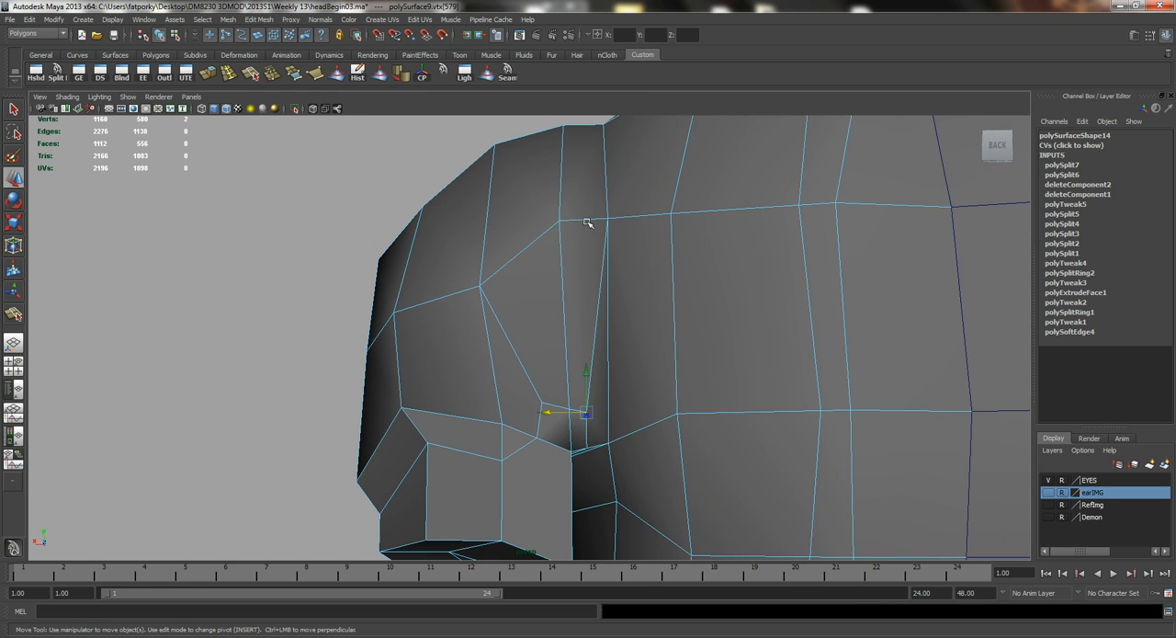
left_click(584, 219)
left_click_drag(584, 179, 585, 229)
Select the faces closing off the arm's lower end, flatten them and rotate them to suit the arm's direction.
left_click(700, 210)
left_click_drag(735, 180, 582, 307)
right_click_drag(583, 307, 579, 340)
left_click(557, 349)
left_click(644, 349, "shift")
left_click(653, 297, "shift")
left_click_drag(650, 295, 598, 381, "alt")
key("r")
key("ctrl+e")
key("ctrl+z")
key("e")
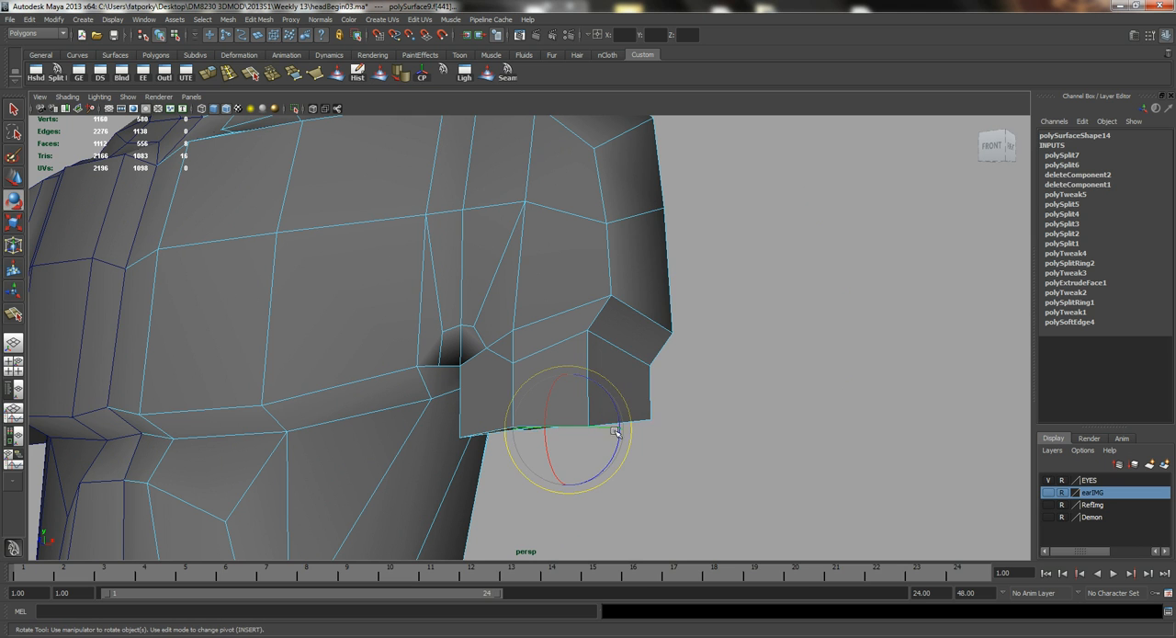
left_click_drag(610, 463, 618, 450)
Extrude the arm's end faces downward in the front view to lengthen the upper arm.
scroll(544, 368, "down", 4)
left_click_drag(544, 368, 561, 336, "alt")
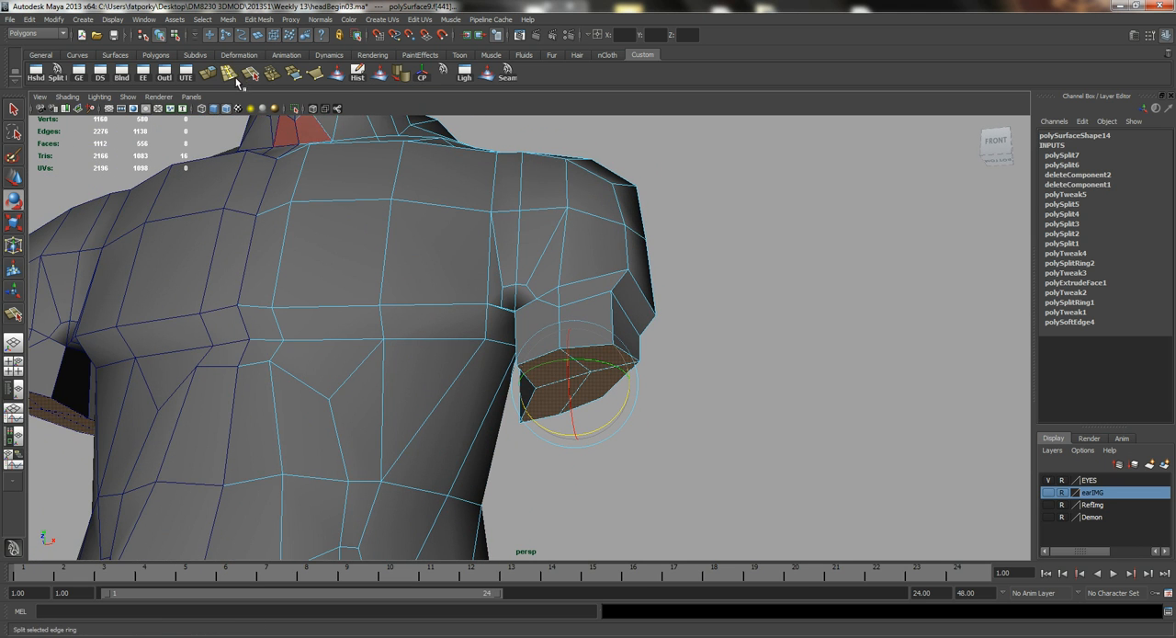
left_click(210, 72)
key("space")
left_click_drag(566, 304, 573, 330)
middle_click_drag(560, 341, 518, 410, "alt")
left_click_drag(545, 297, 537, 416)
Shift the upper arm's middle edge loop and its end vertices outward so the arm angles away from the torso.
key("q")
right_click_drag(547, 330, 541, 301)
double_click(539, 299)
key("w")
left_click_drag(557, 299, 569, 300)
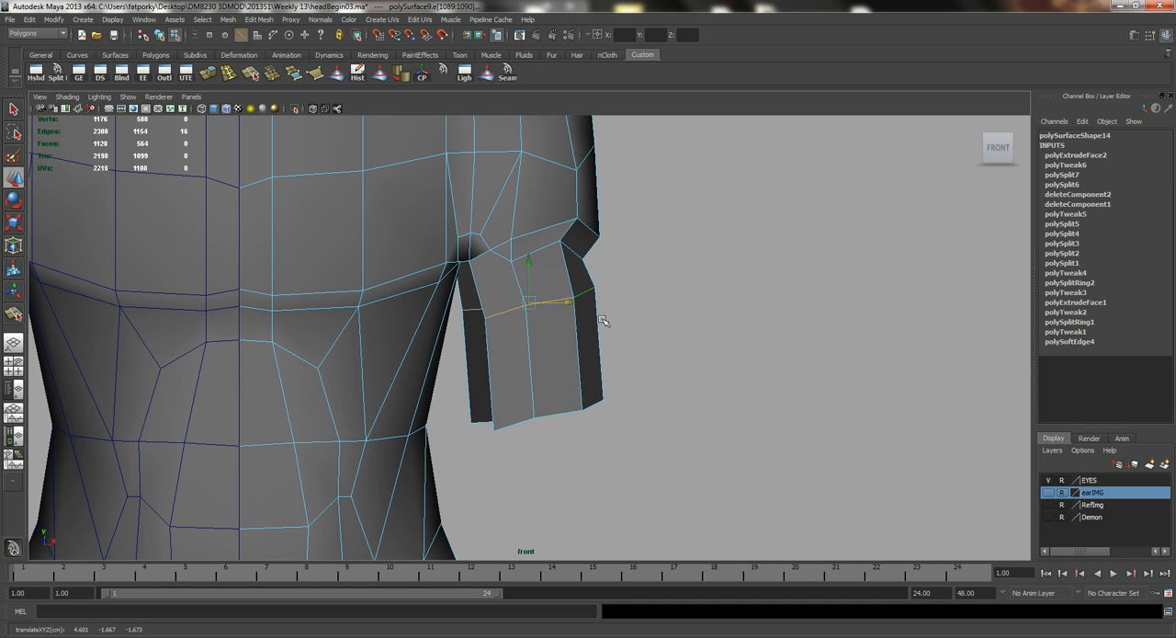
right_click_drag(547, 329, 483, 328)
left_click_drag(698, 496, 471, 380)
mouse_move(540, 416)
left_mouse_down()
mouse_move(567, 404)
mouse_move(555, 404)
left_mouse_up()
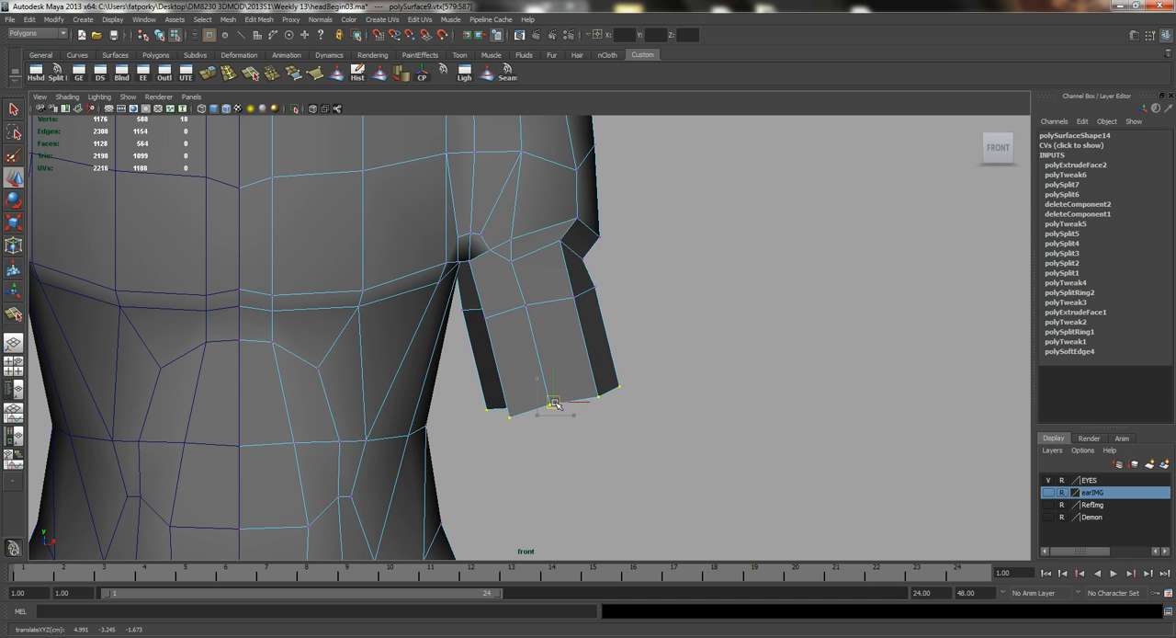
Move the vertices at the deltoid's outer lower corner outward in the front view.
middle_click_drag(474, 236, 457, 344, "alt")
right_click_drag(457, 345, 572, 347, "alt")
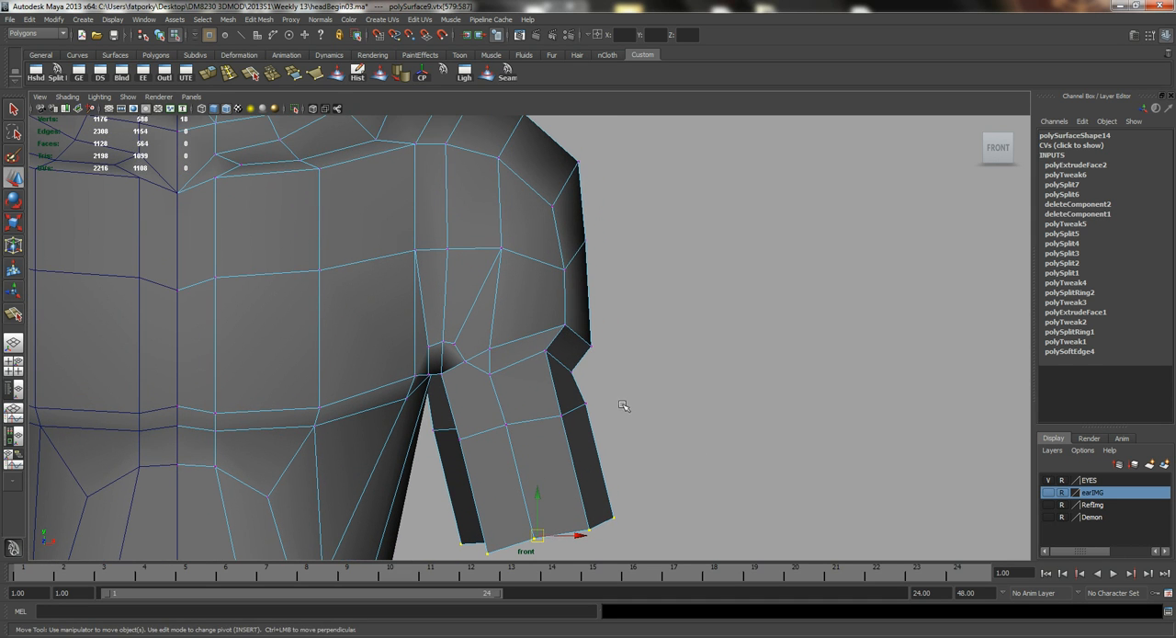
left_click_drag(529, 305, 530, 307)
left_click_drag(597, 336, 610, 334)
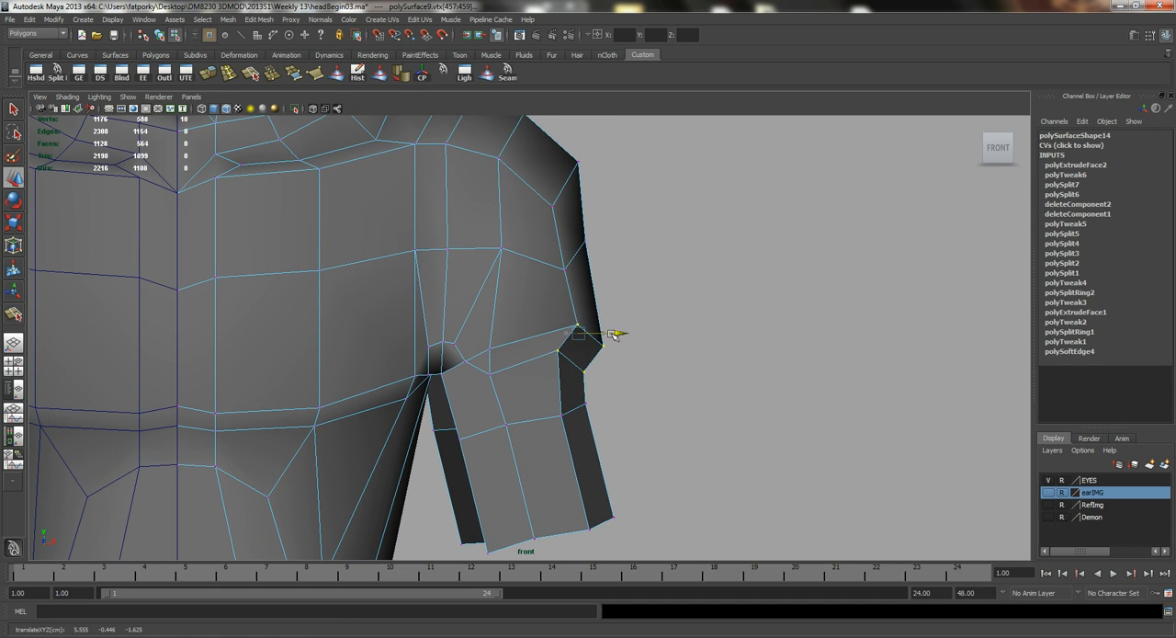
Select the vertices along the armpit in the perspective view and adjust their position between torso and arm.
left_click_drag(537, 326, 486, 305)
key("space")
right_click_drag(486, 304, 535, 299, "alt")
left_click_drag(536, 298, 609, 387, "alt")
right_click(611, 372)
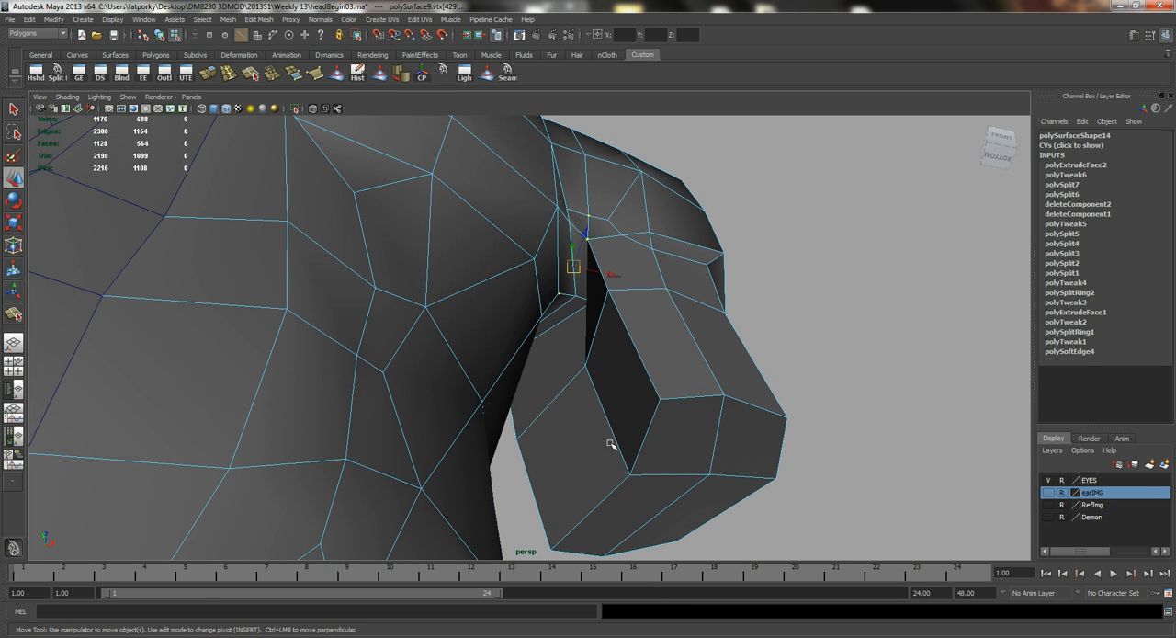
left_click_drag(646, 495, 629, 487, "alt")
left_click_drag(569, 419, 537, 416, "alt")
left_click_drag(604, 371, 616, 399)
Reposition vertices on the inner side of the upper arm to even out its shape.
key("q")
right_click_drag(616, 399, 598, 404)
left_click(591, 397)
key("w")
left_click_drag(636, 400, 609, 323)
right_click_drag(611, 317, 561, 312)
left_click(647, 335)
left_click_drag(677, 334, 636, 355)
Select all faces closing off the lower end of the lengthened upper arm.
key("q")
right_click_drag(595, 317, 593, 336)
left_click(626, 305)
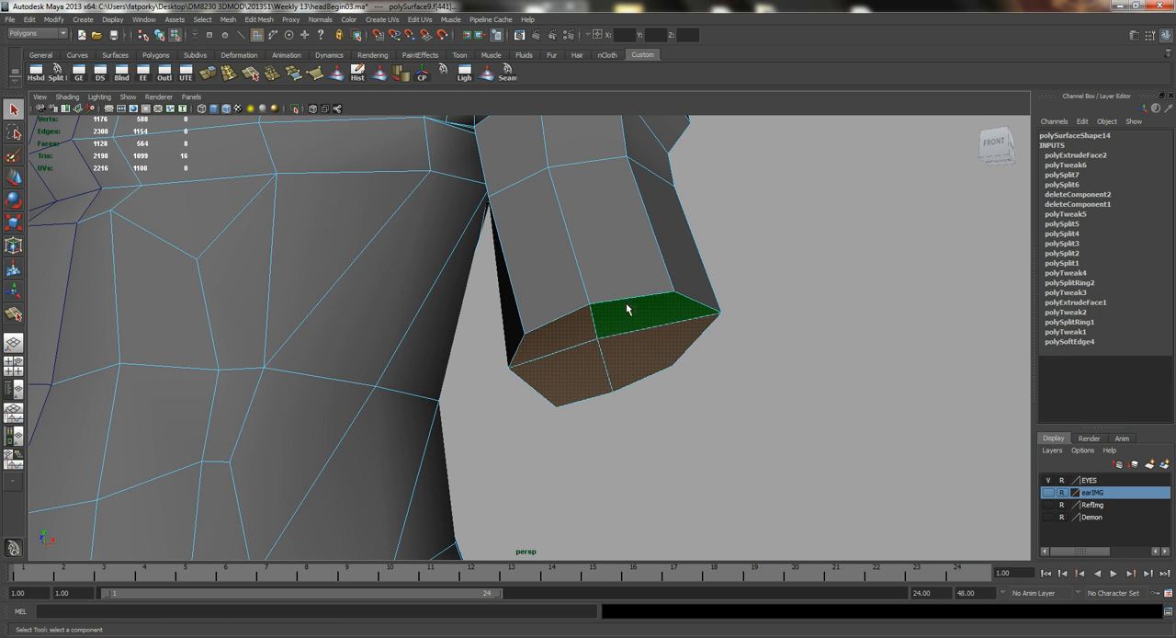
Check the arm's proportions in the front view and compare them with the anatomy references in Windows Photo Viewer.
key("space")
left_click_drag(626, 307, 624, 338)
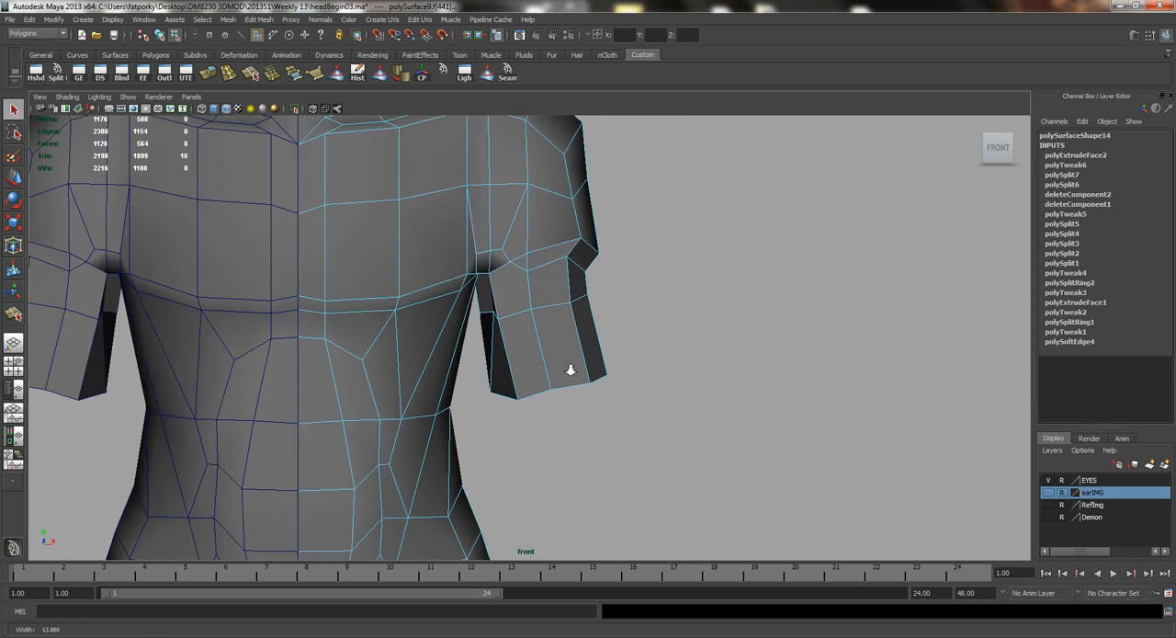
right_click_drag(571, 371, 555, 369, "alt")
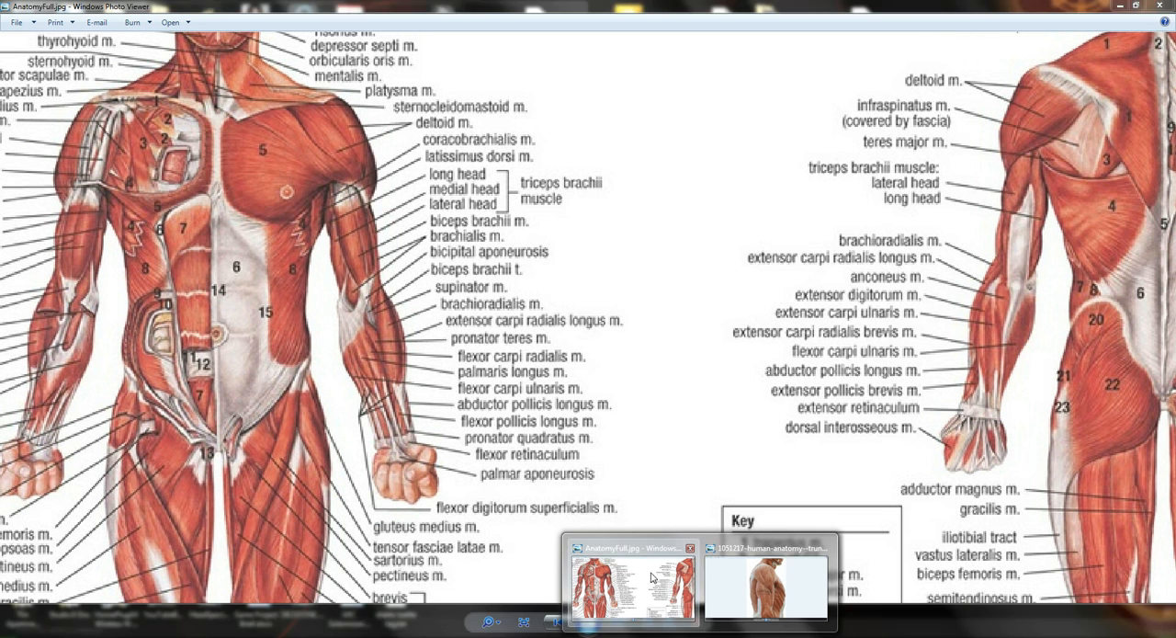
left_click(767, 587)
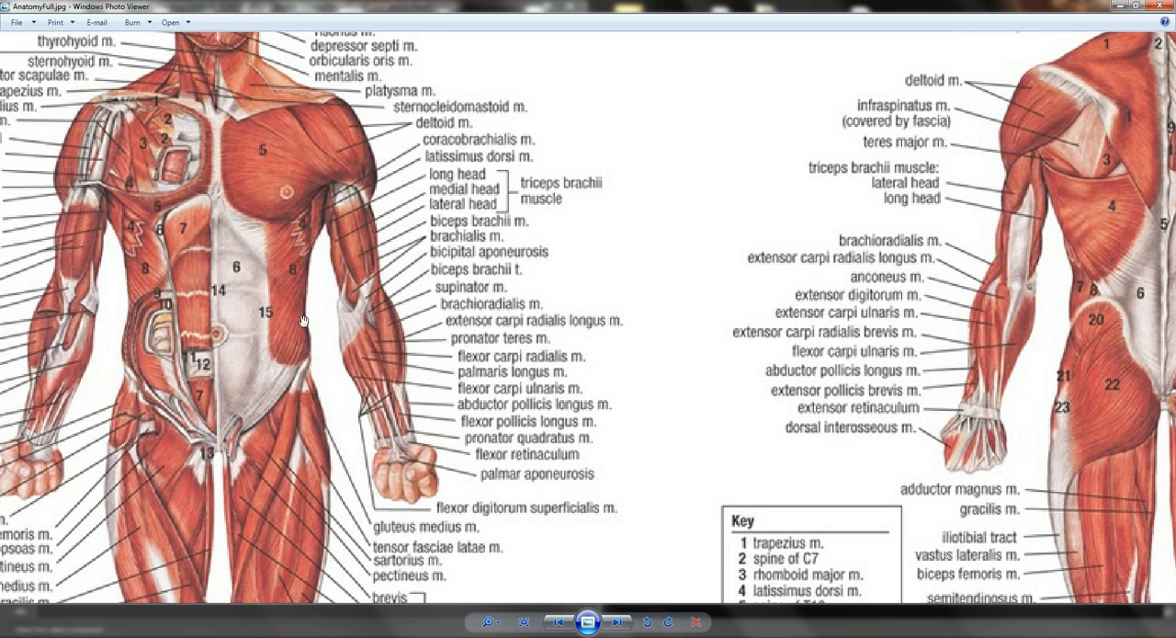
Switch back to Maya and move the faces at the arm's lower end downward and outward to lengthen the upper arm.
mouse_move(663, 636)
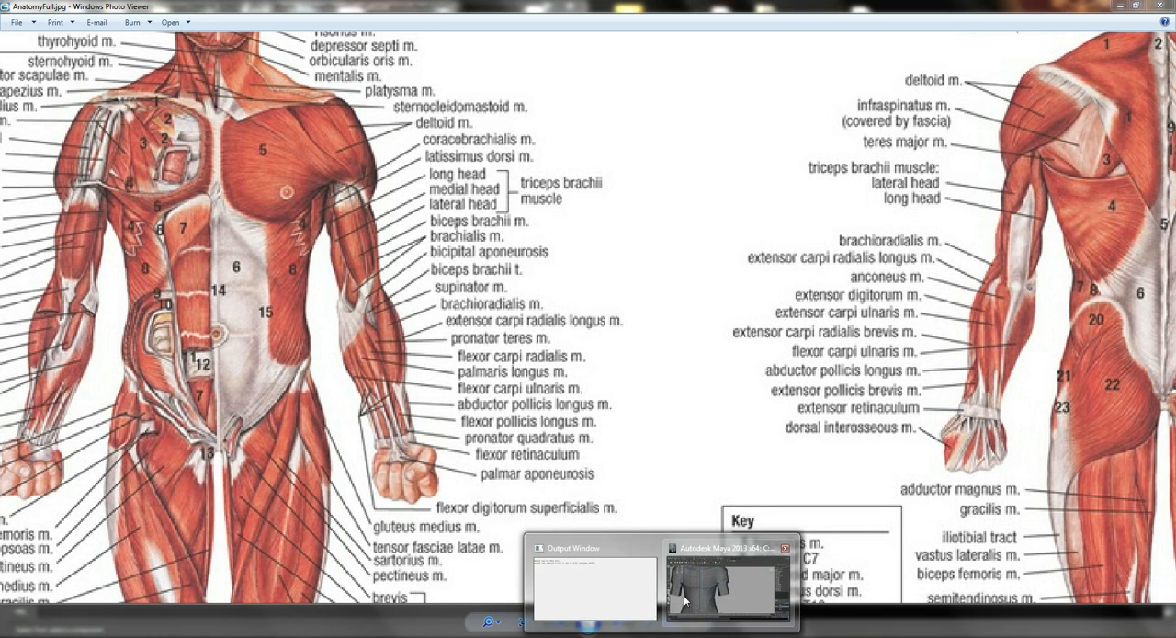
left_click(728, 588)
key("w")
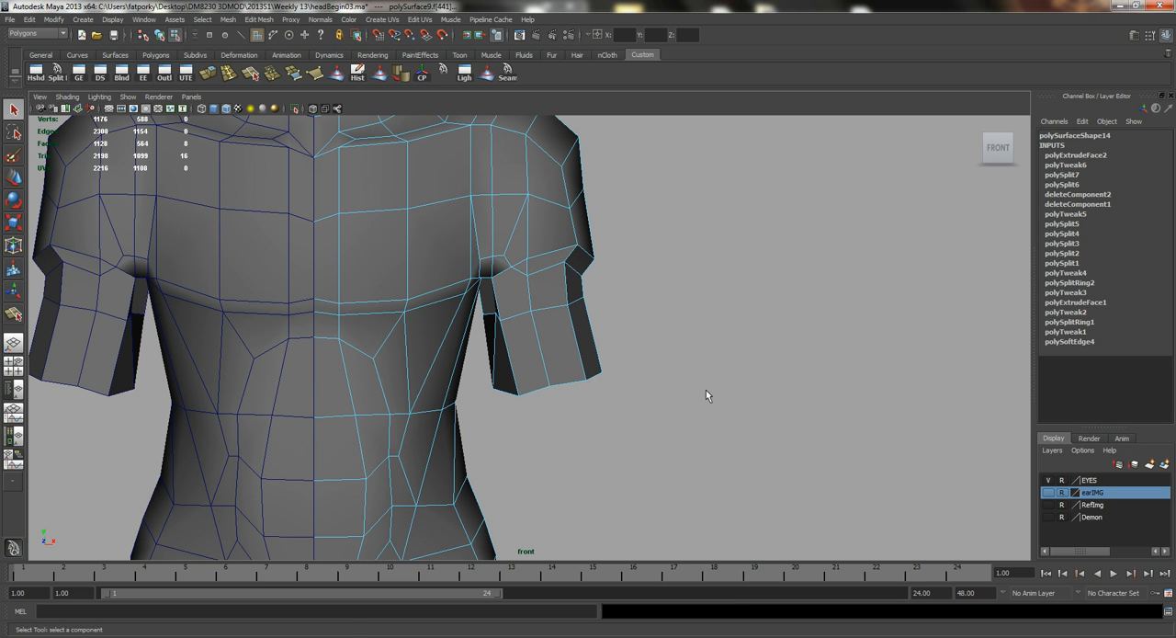
left_click_drag(555, 392, 571, 461)
middle_click_drag(570, 460, 598, 373, "alt")
left_click_drag(589, 370, 597, 388)
middle_click_drag(611, 404, 551, 415, "alt")
left_click_drag(554, 417, 555, 416)
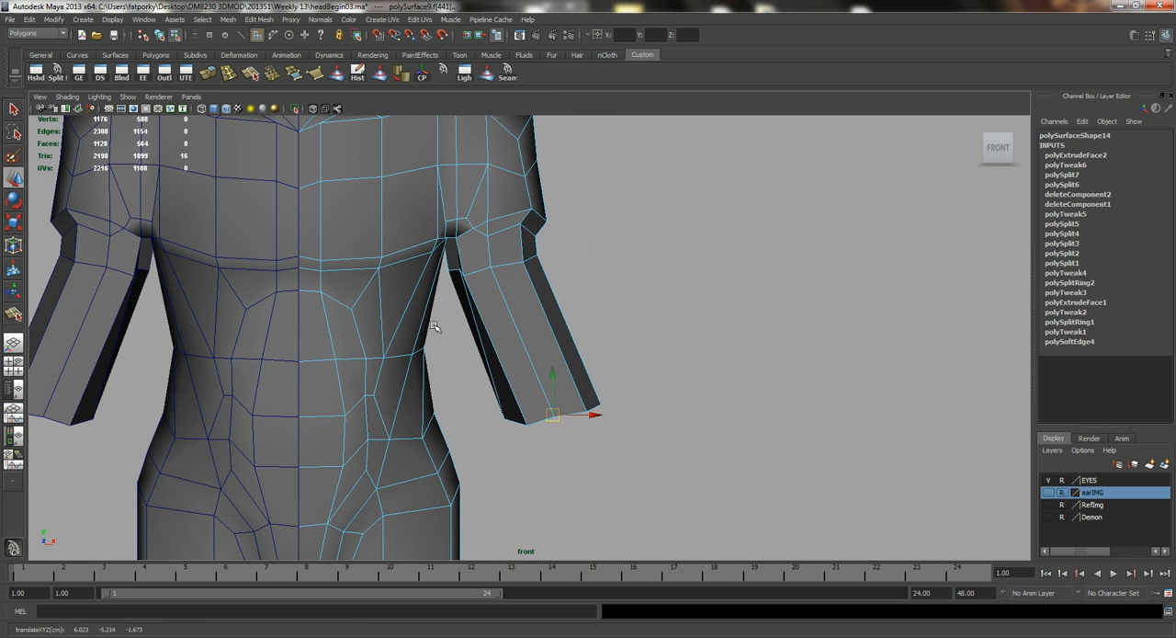
Select the edge loop around the arm just below the deltoid and adjust its position.
right_click_drag(443, 264, 575, 263, "alt")
middle_click_drag(575, 263, 631, 342, "alt")
right_click_drag(463, 357, 549, 320, "alt")
double_click(552, 320)
left_click_drag(543, 322, 558, 320)
middle_click_drag(583, 401, 567, 300, "alt")
right_click_drag(568, 301, 459, 271, "alt")
middle_click_drag(542, 368, 541, 337, "alt")
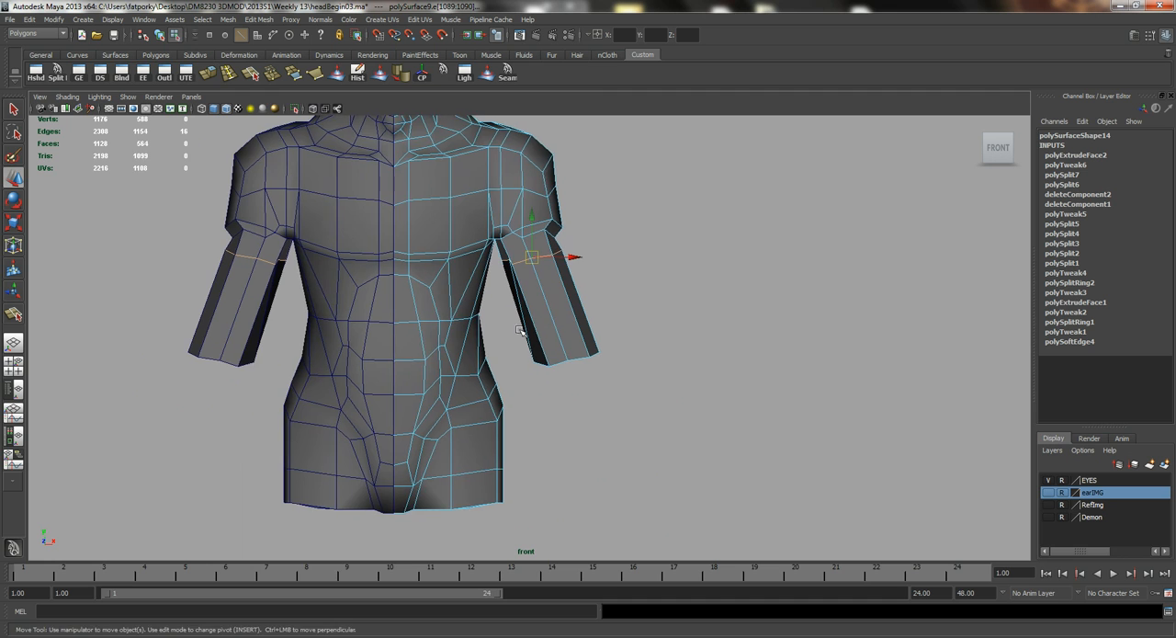
right_click_drag(579, 350, 624, 374, "alt")
middle_click_drag(561, 315, 559, 352, "alt")
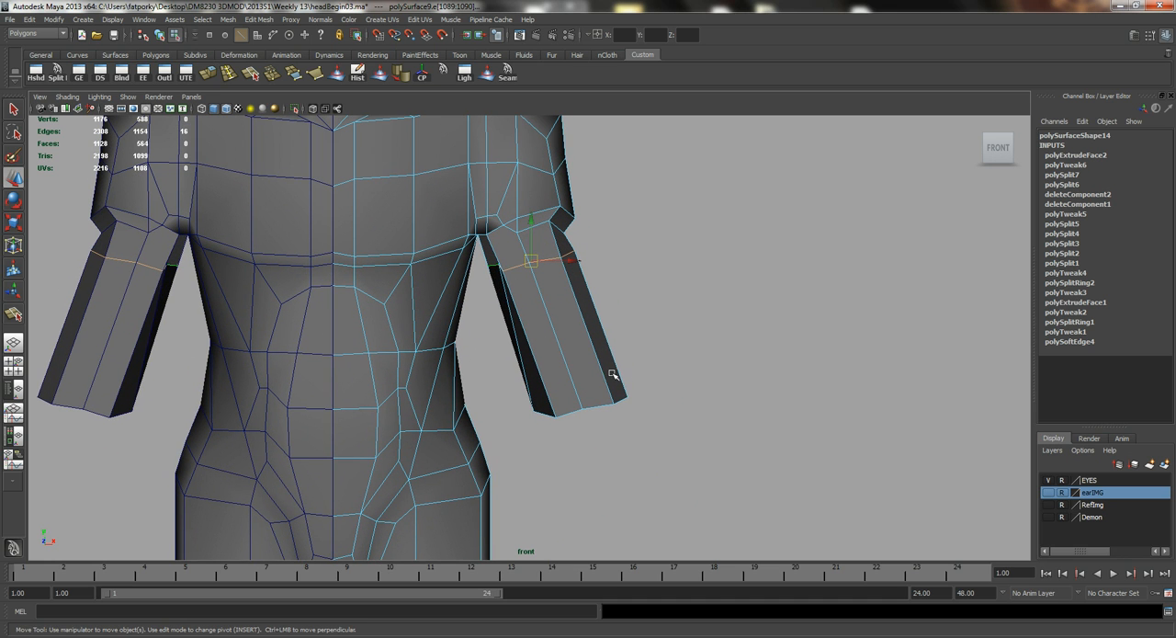
Insert two evenly spaced edge loops around the lengthened upper arm between the deltoid and its lower end.
left_click(229, 77)
right_click_drag(284, 320, 563, 368, "alt")
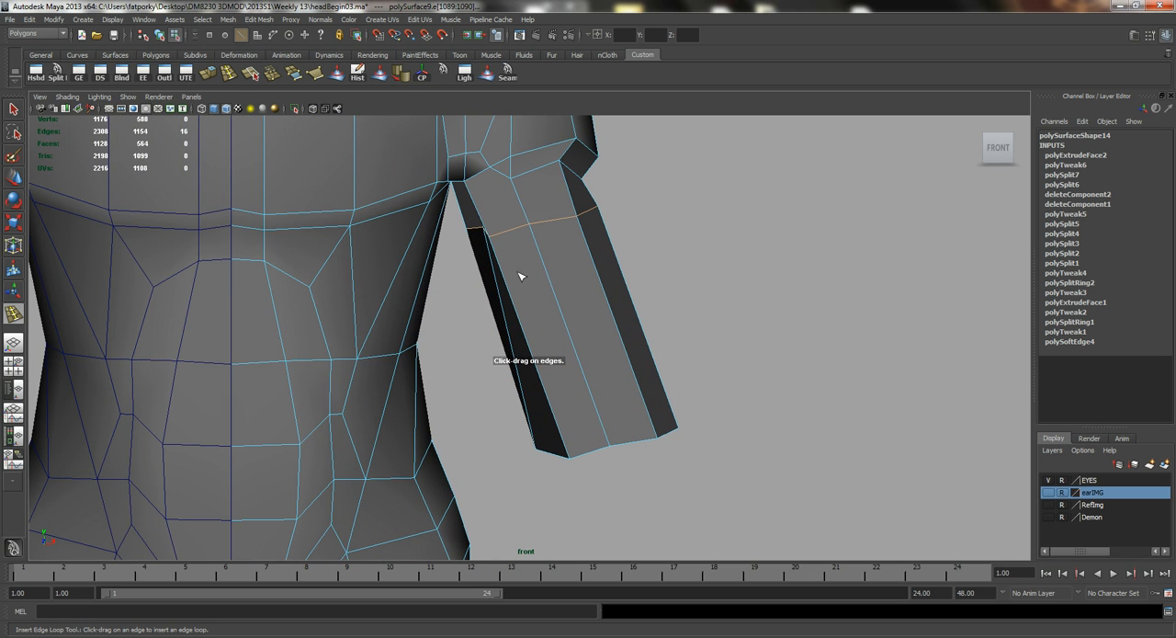
left_click_drag(562, 320, 603, 304)
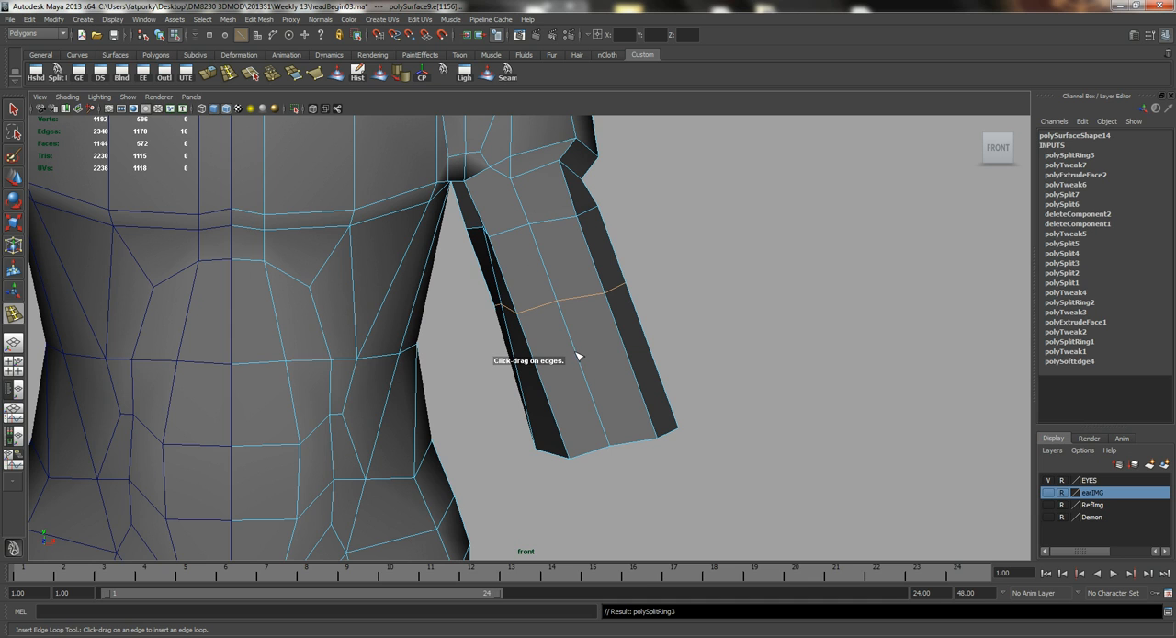
left_click_drag(580, 363, 601, 375)
key("q")
middle_click_drag(580, 289, 573, 317, "alt")
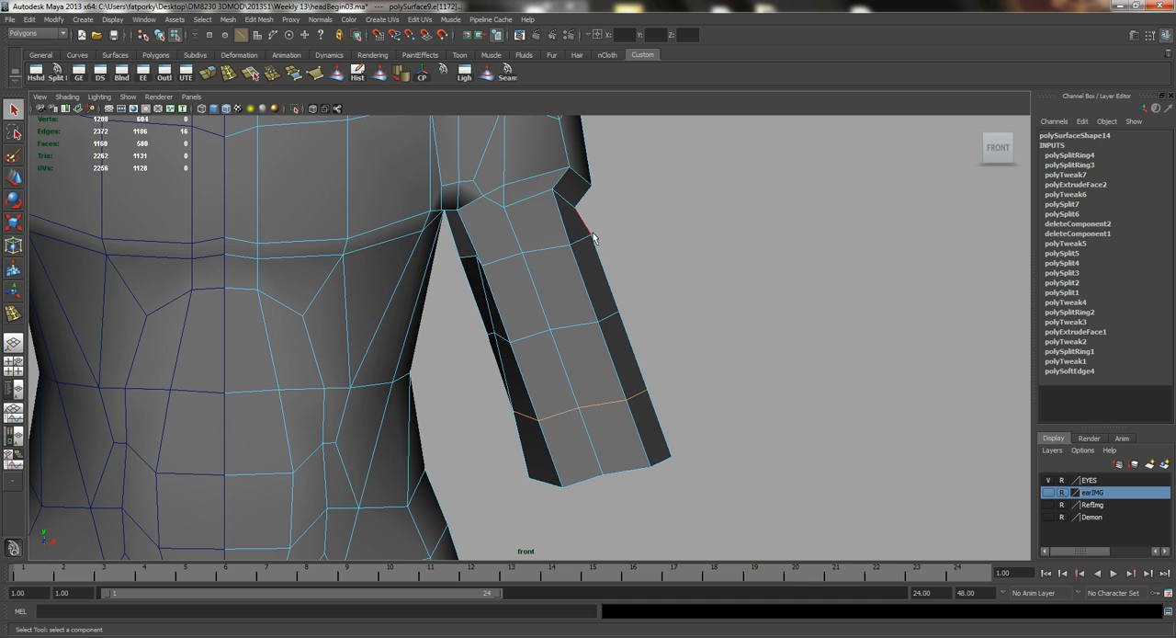
Cut a closed biceps outline into the front faces of the upper arm with the Split Polygon tool.
left_click(57, 71)
left_click_drag(512, 225, 508, 219)
left_click(499, 260)
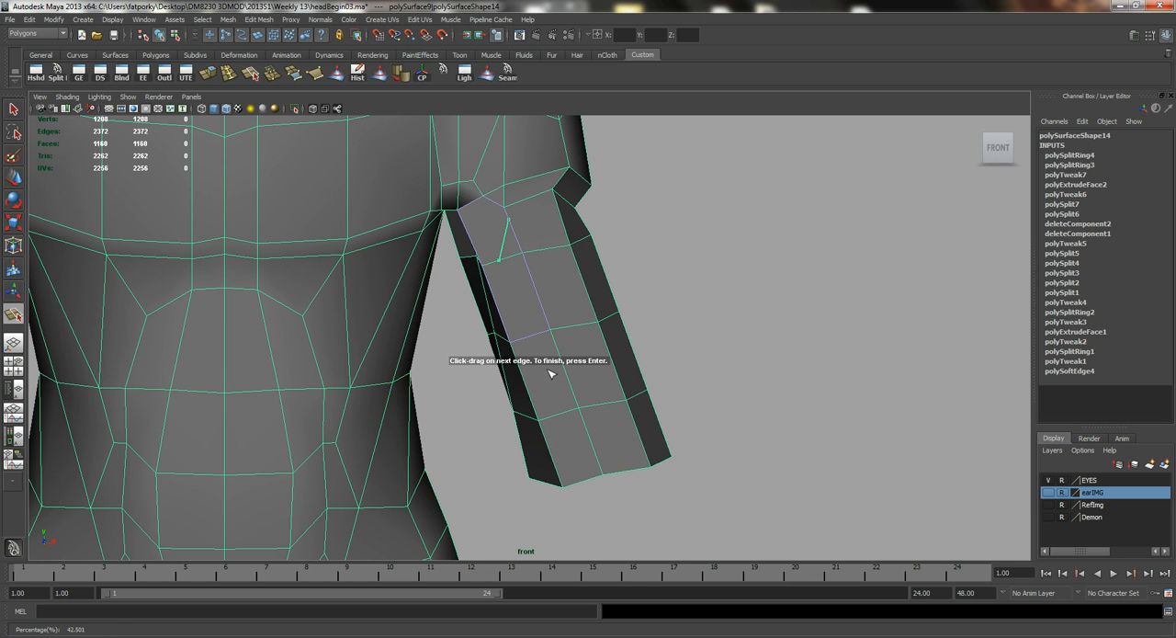
left_click(529, 340)
left_click(557, 416)
left_click(590, 439)
left_click(578, 326)
left_click(557, 249)
left_click(511, 223)
key("Return")
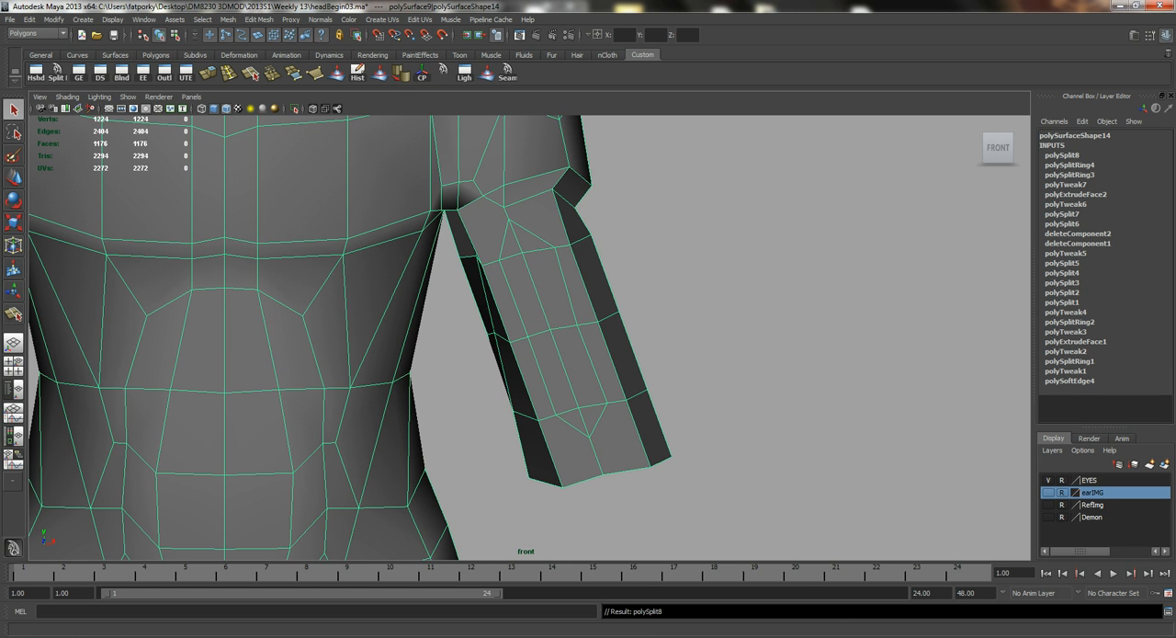
Check the arm muscles in the anatomy reference and split an edge from the biceps outline's upper outer side to the deltoid's outer corner.
mouse_move(695, 632)
left_click(634, 584)
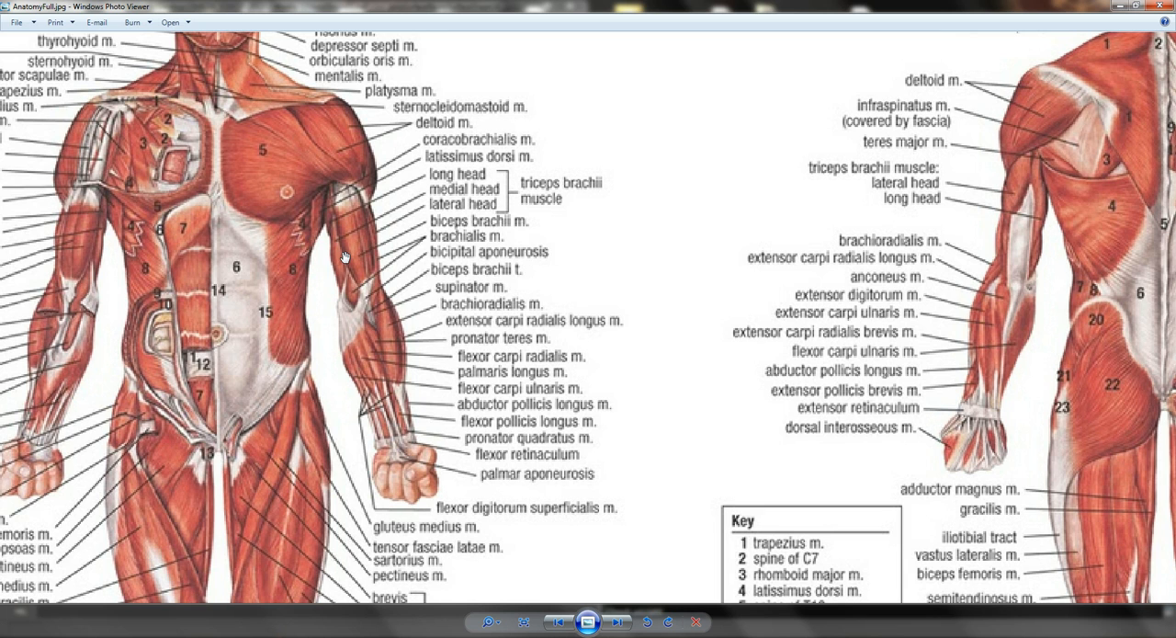
left_click(1120, 5)
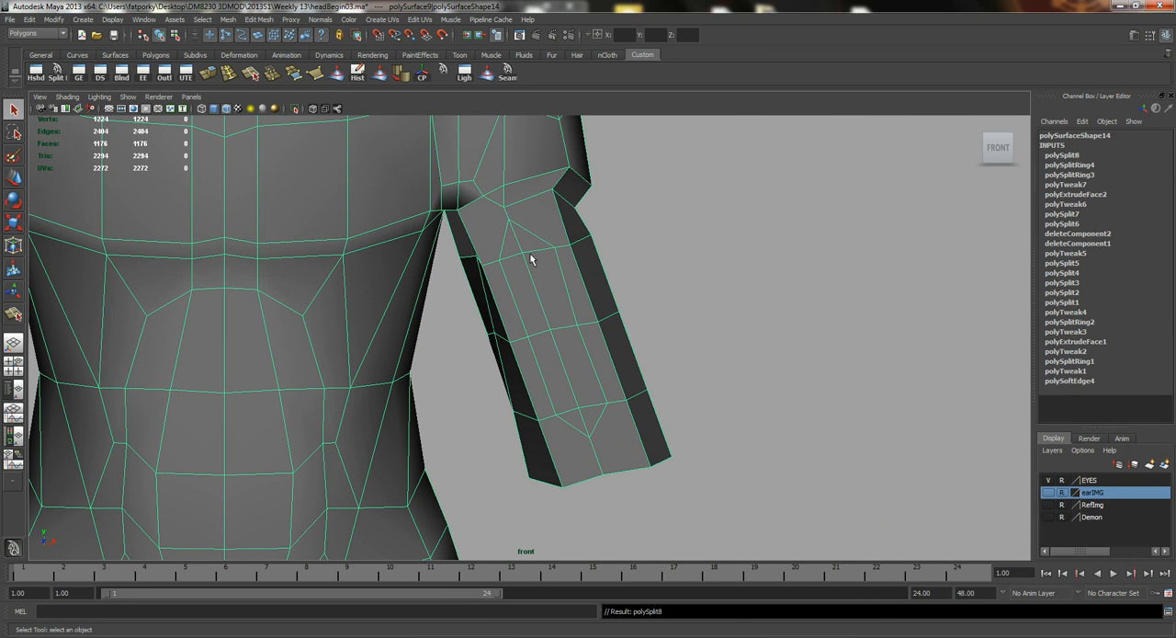
key("y")
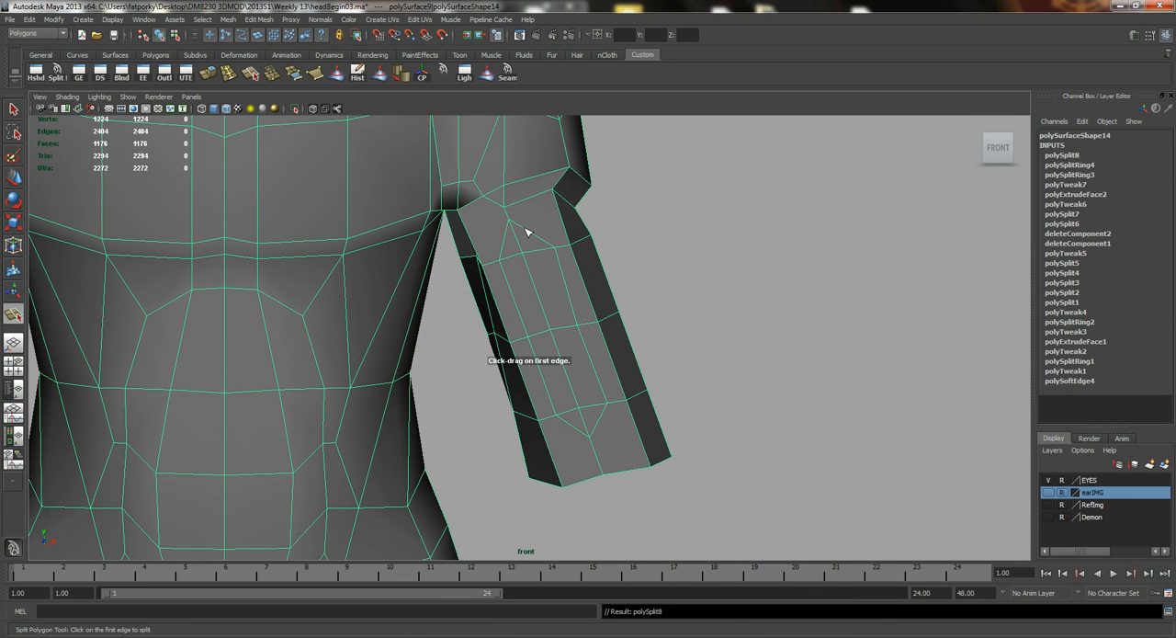
left_click_drag(529, 232, 534, 235)
left_click_drag(555, 192, 556, 192)
key("Return")
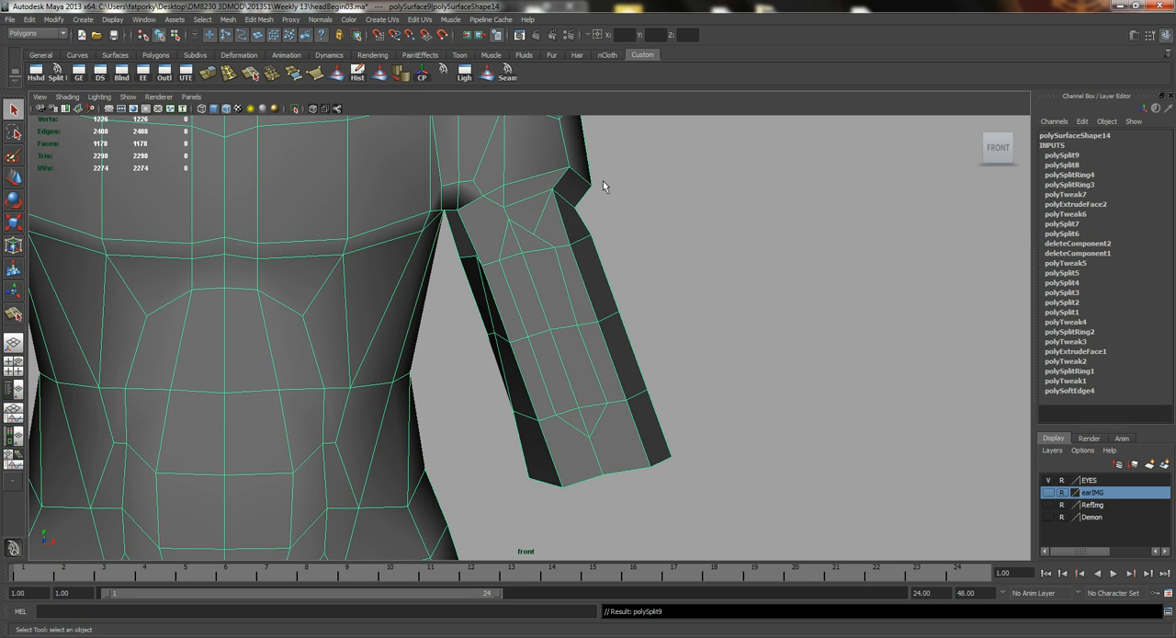
Split an edge from the upper inner side of the biceps outline to the vertex at the deltoid border near the armpit.
middle_click_drag(458, 228, 483, 289, "alt")
right_click_drag(483, 289, 544, 290, "alt")
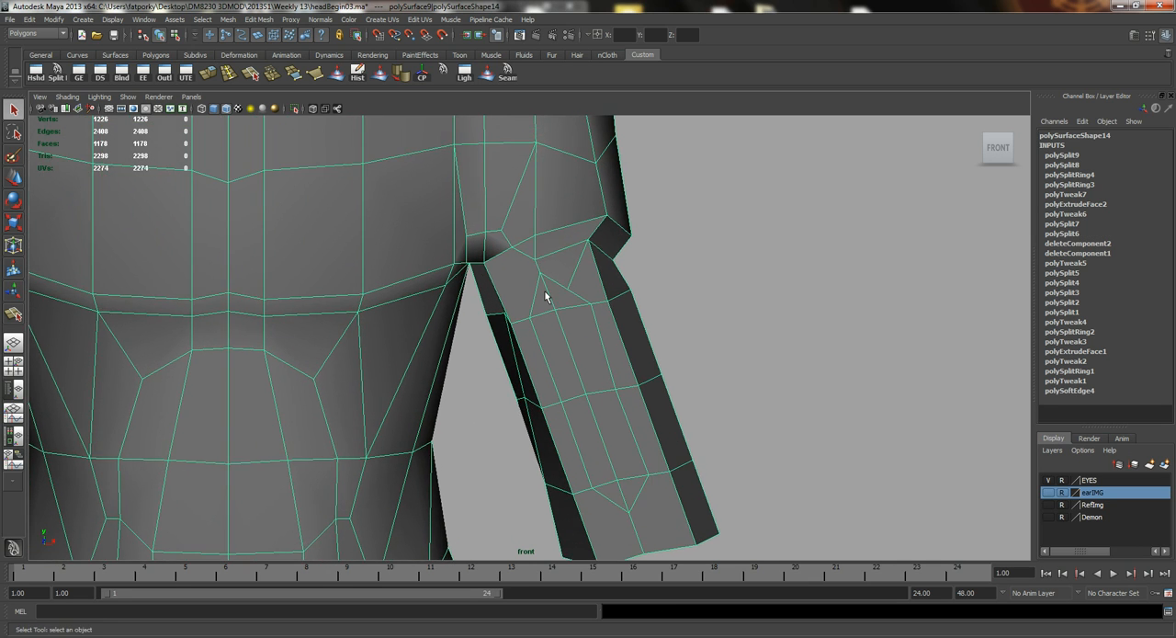
key("y")
left_click(535, 297)
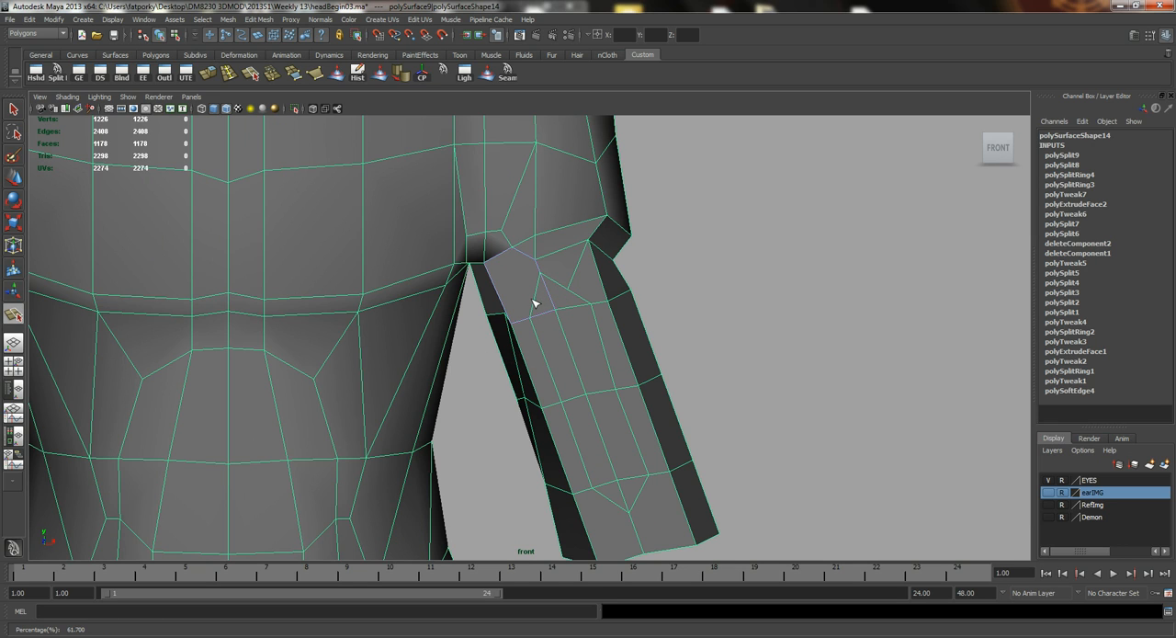
left_click_drag(519, 254, 496, 241)
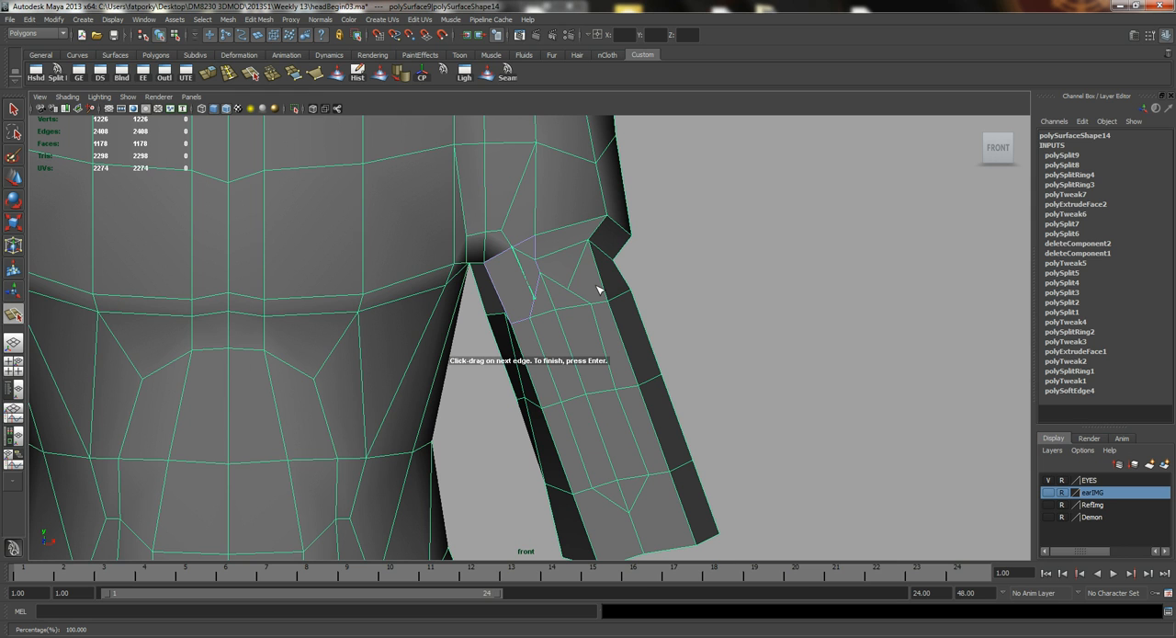
key("Return")
Reposition the two new vertices beside the biceps outline's upper tip to widen its top.
right_click_drag(549, 288, 657, 300, "alt")
middle_click_drag(530, 274, 533, 339, "alt")
right_click_drag(533, 339, 516, 355, "alt")
left_click(543, 356)
key("w")
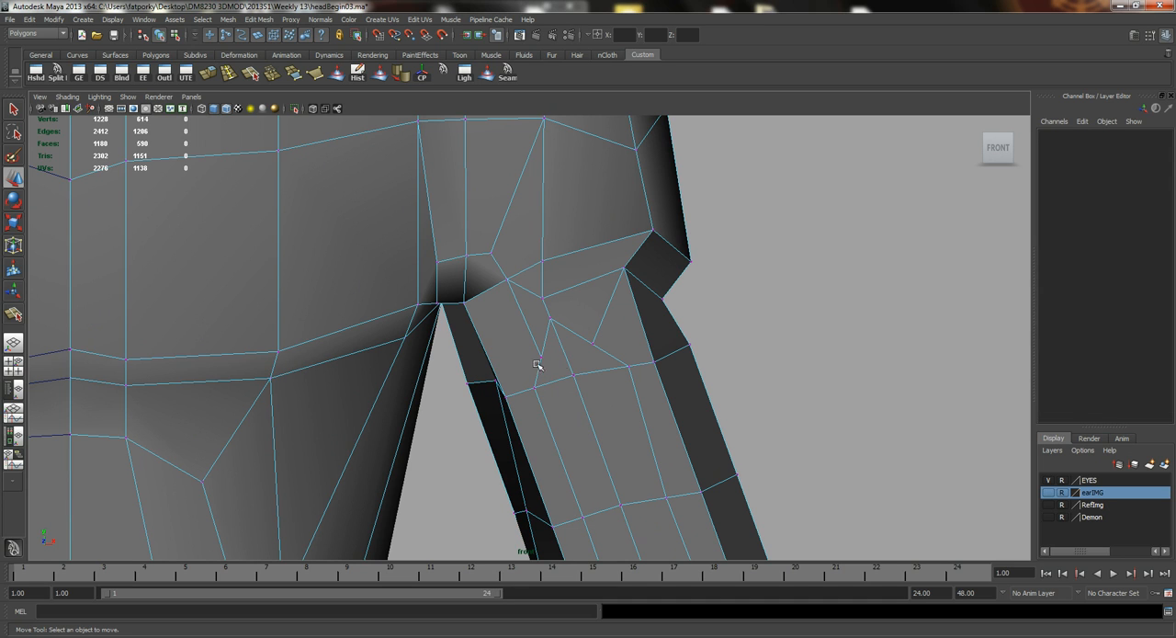
left_click(541, 356)
left_click(553, 358)
key("ctrl+z")
left_click_drag(584, 358, 567, 357)
left_click_drag(525, 317, 593, 295)
left_click(595, 344)
Split edges from both lower sides of the biceps outline to the inner and outer corners of the arm's lower end.
middle_click_drag(644, 408, 576, 304, "alt")
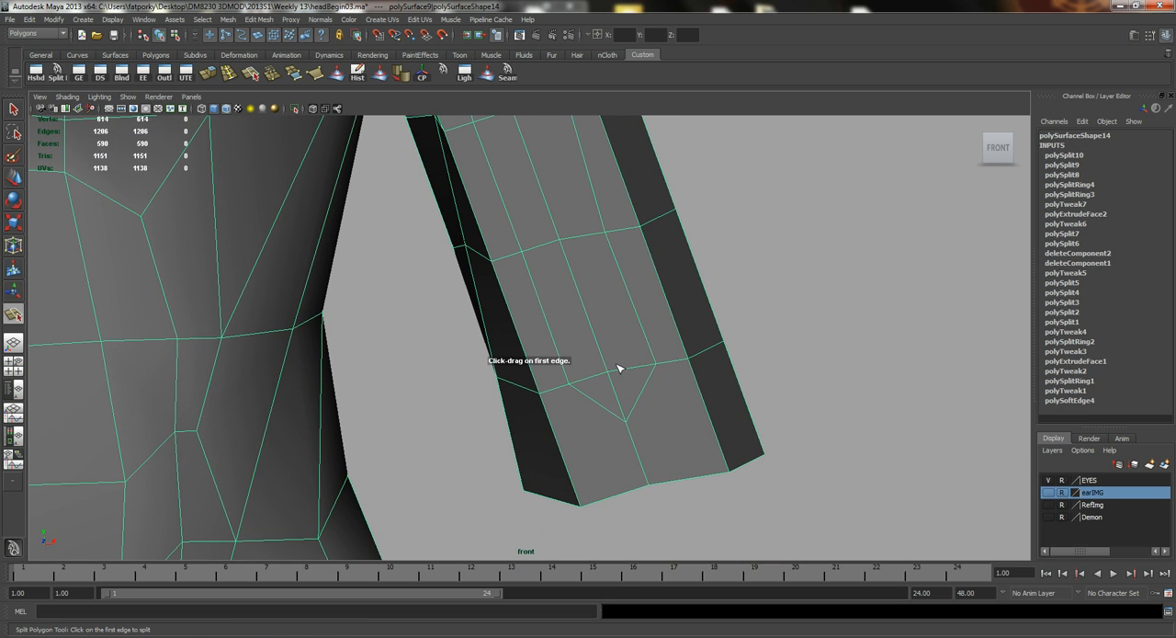
left_click(596, 401)
left_click(567, 469)
key("Return")
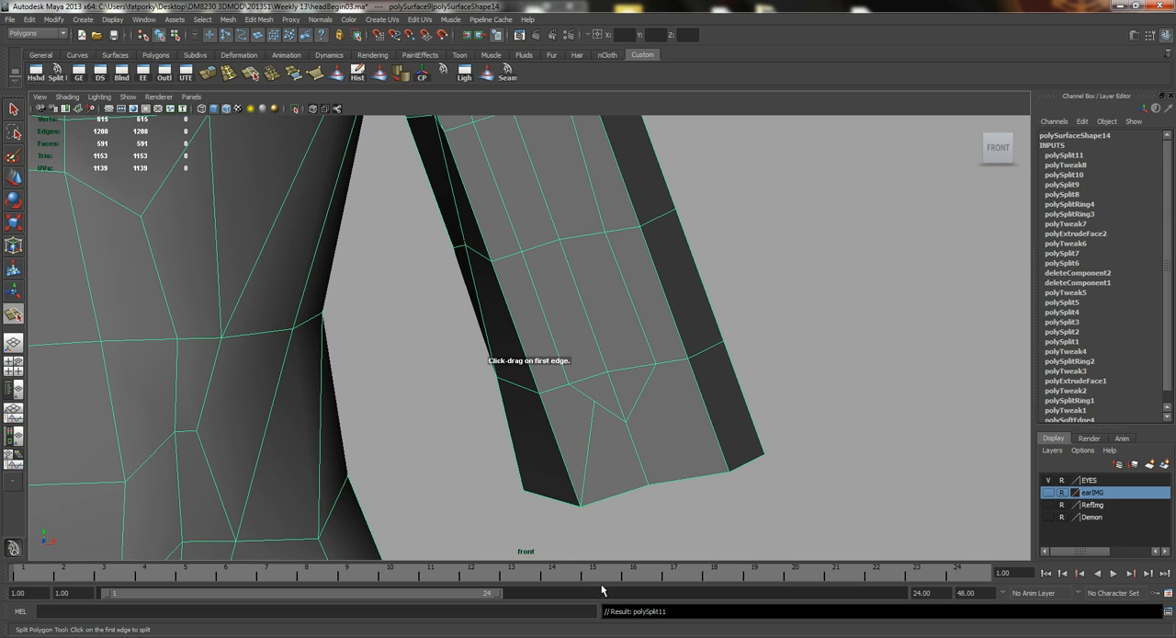
left_click(640, 394)
left_click(727, 469)
key("Return")
Move the two new vertices beside the biceps outline's lower tip down and apart to square off its bottom.
key("w")
right_click_drag(594, 380, 542, 390)
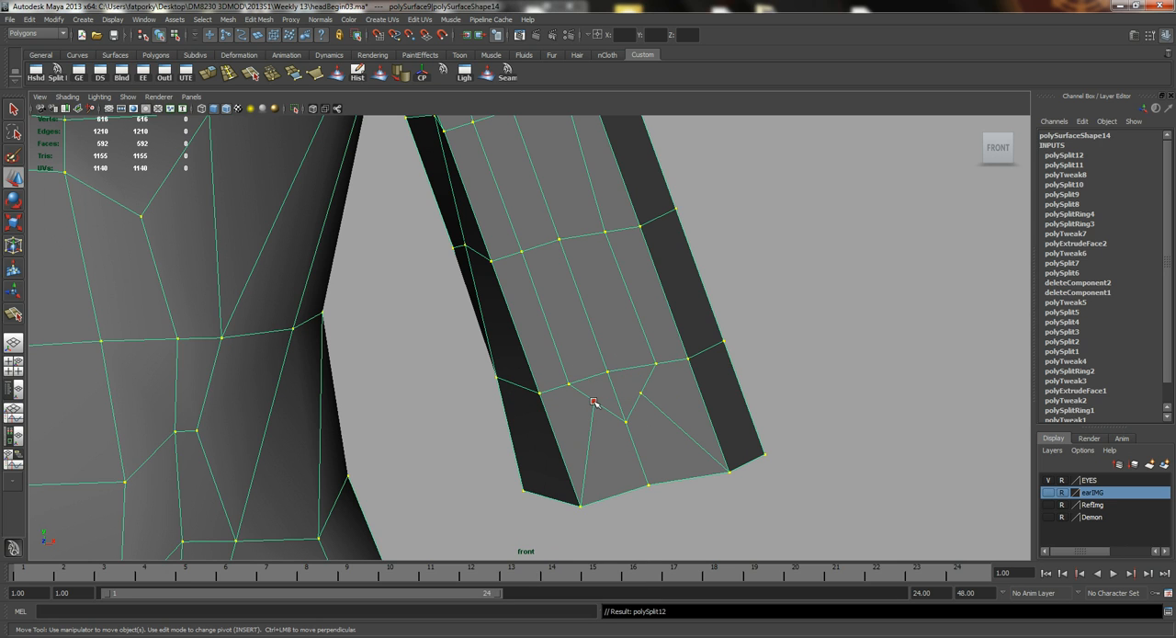
left_click(594, 402)
left_click_drag(595, 402, 654, 377)
left_click(641, 393)
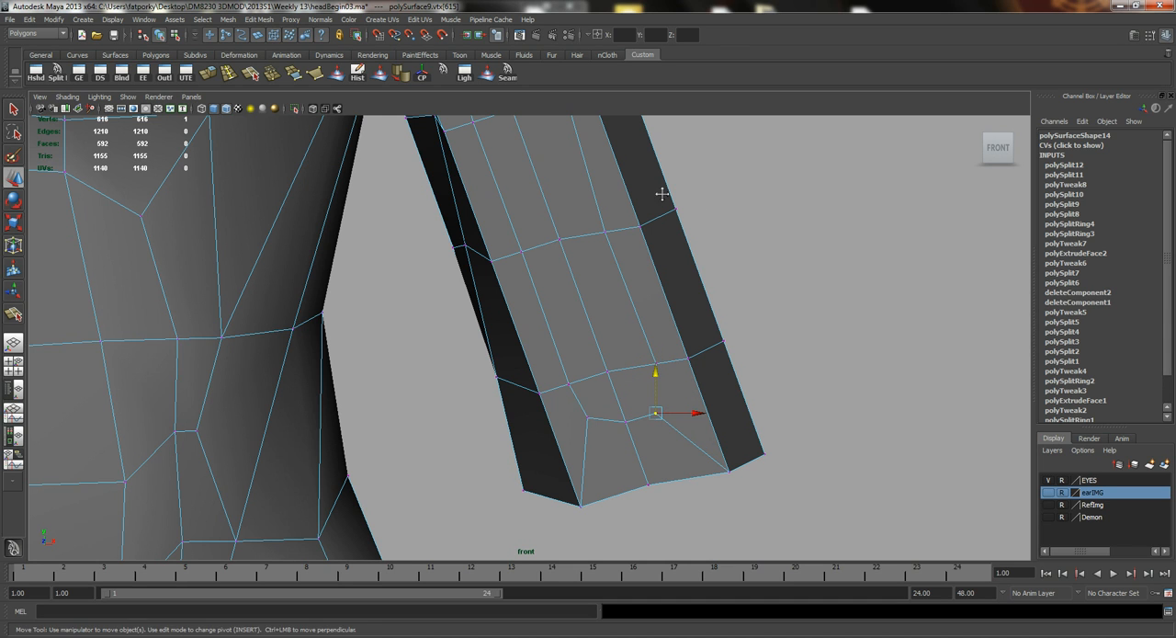
Insert an edge loop encircling the biceps outline on the front of the upper arm.
middle_click_drag(662, 193, 691, 295, "alt")
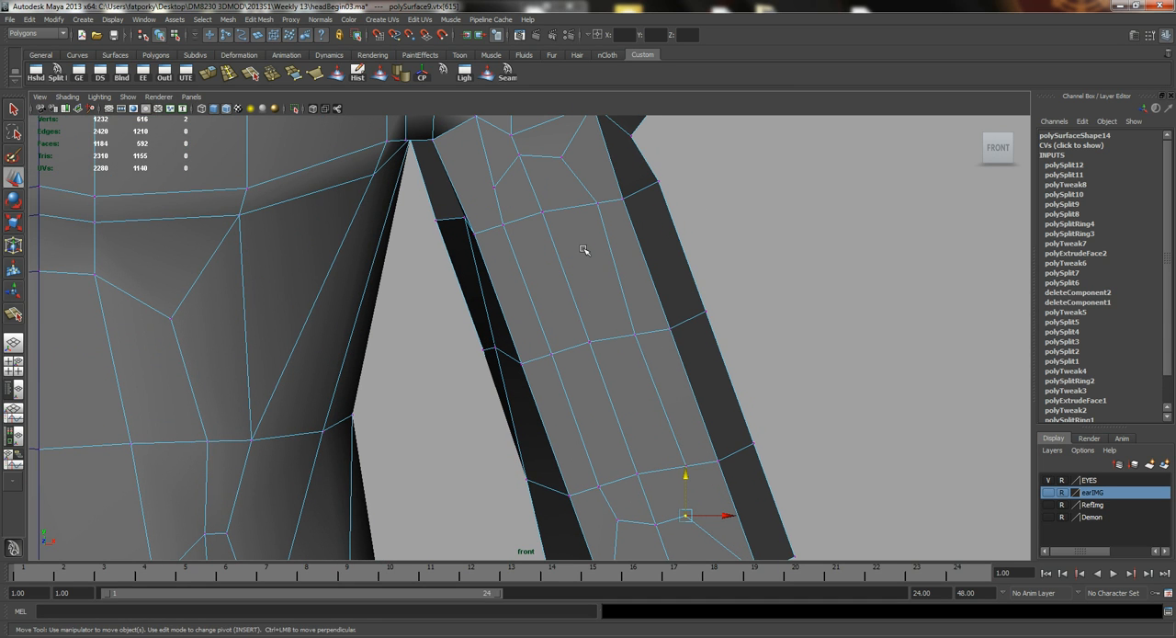
middle_click_drag(587, 245, 584, 281, "alt")
middle_click_drag(594, 336, 588, 295, "alt")
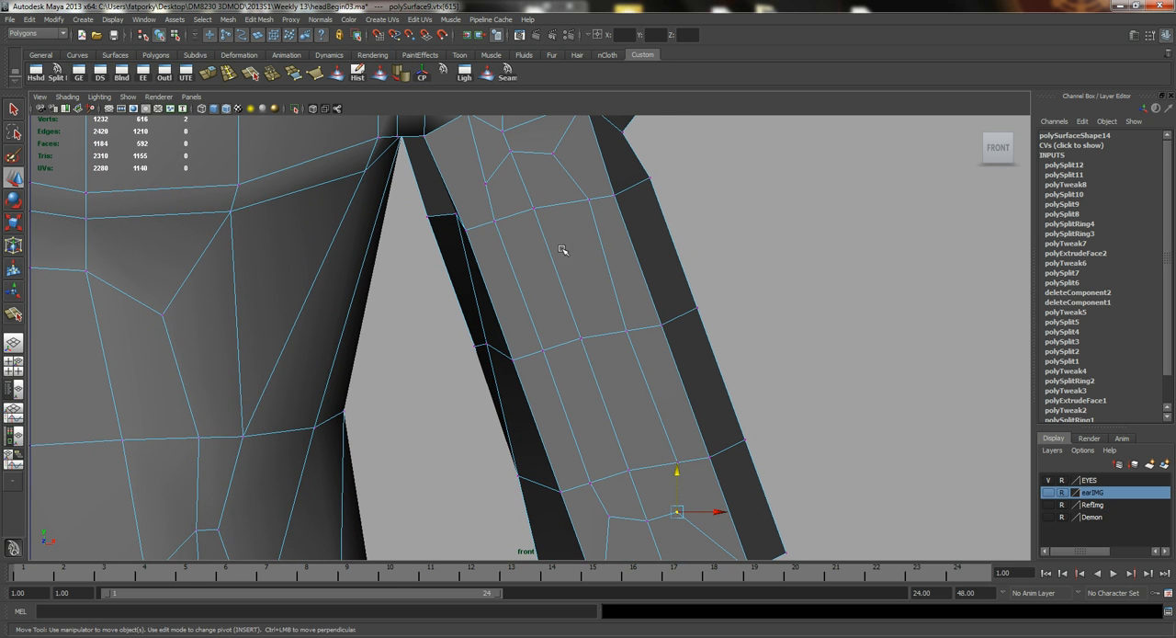
left_click(228, 75)
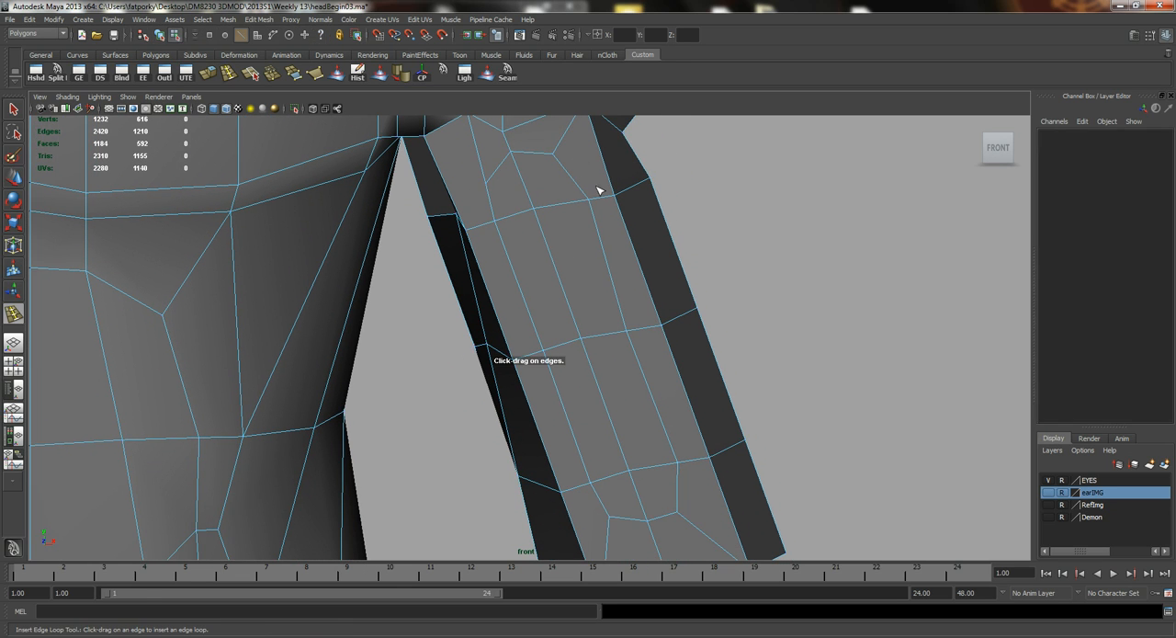
left_click_drag(602, 199, 564, 179)
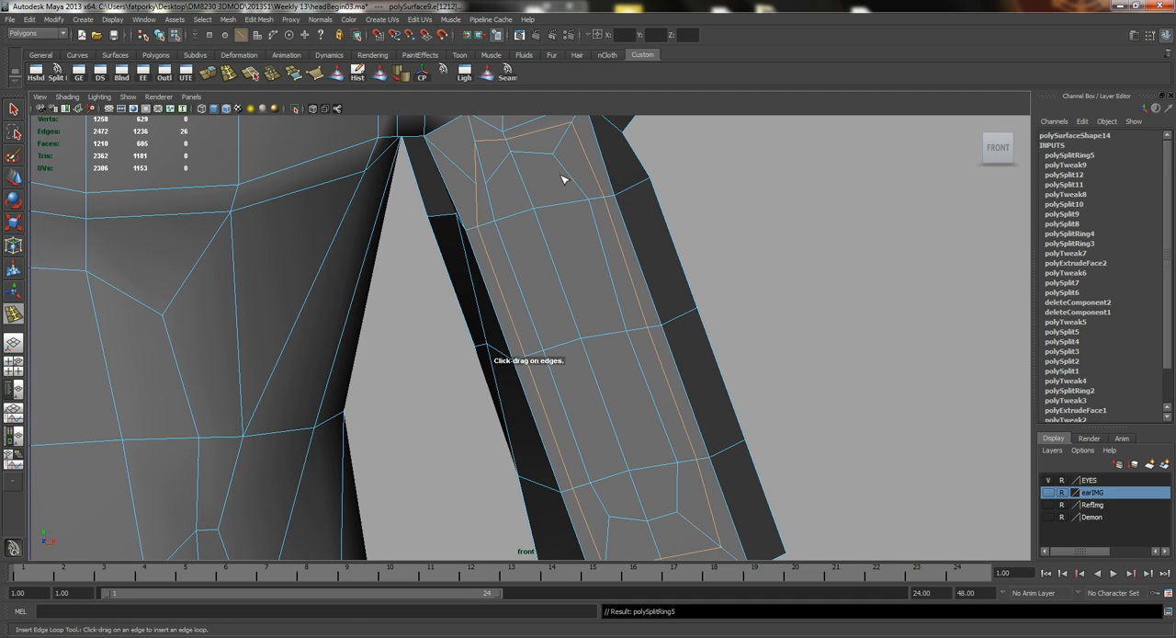
key("q")
Reposition the vertex at the upper inner side of the biceps to even out the new edge loop.
middle_click_drag(530, 254, 527, 298, "alt")
right_click_drag(494, 238, 493, 250)
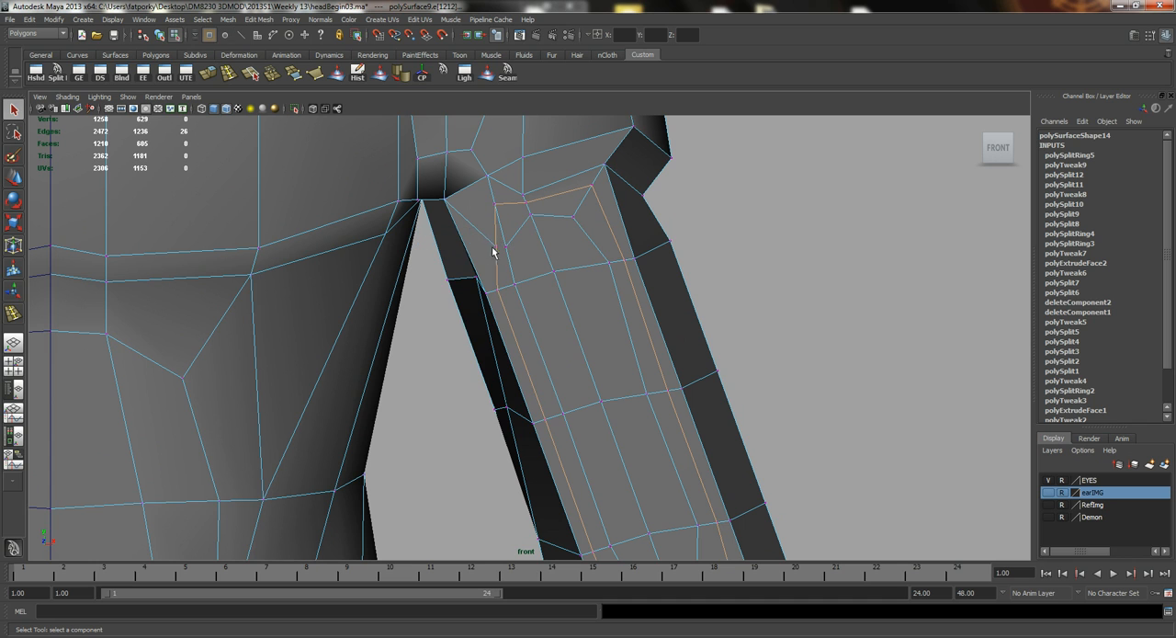
left_click(496, 246)
key("w")
mouse_move(530, 247)
left_mouse_down()
mouse_move(511, 245)
mouse_move(517, 236)
left_mouse_up()
key("q")
Select the lengthwise edges along the arm's outer front corner and move them backward in perspective to round the arm.
middle_click_drag(560, 309, 552, 284, "alt")
right_click_drag(586, 278, 554, 301, "alt")
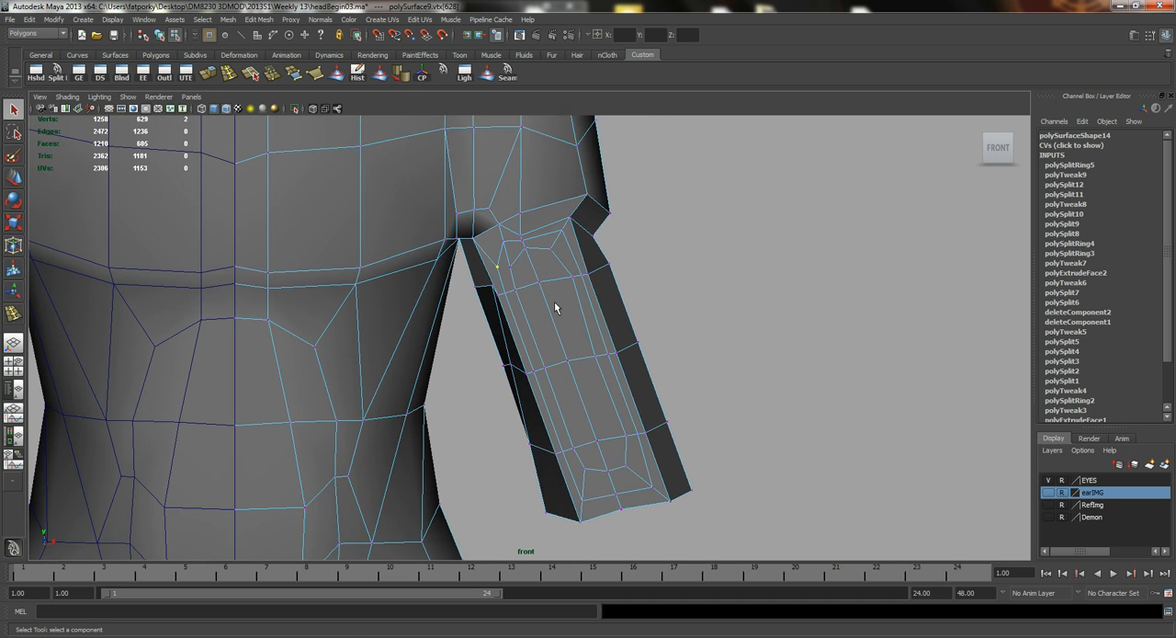
middle_click_drag(511, 307, 493, 260, "alt")
right_click_drag(542, 279, 599, 262, "alt")
left_click(594, 248)
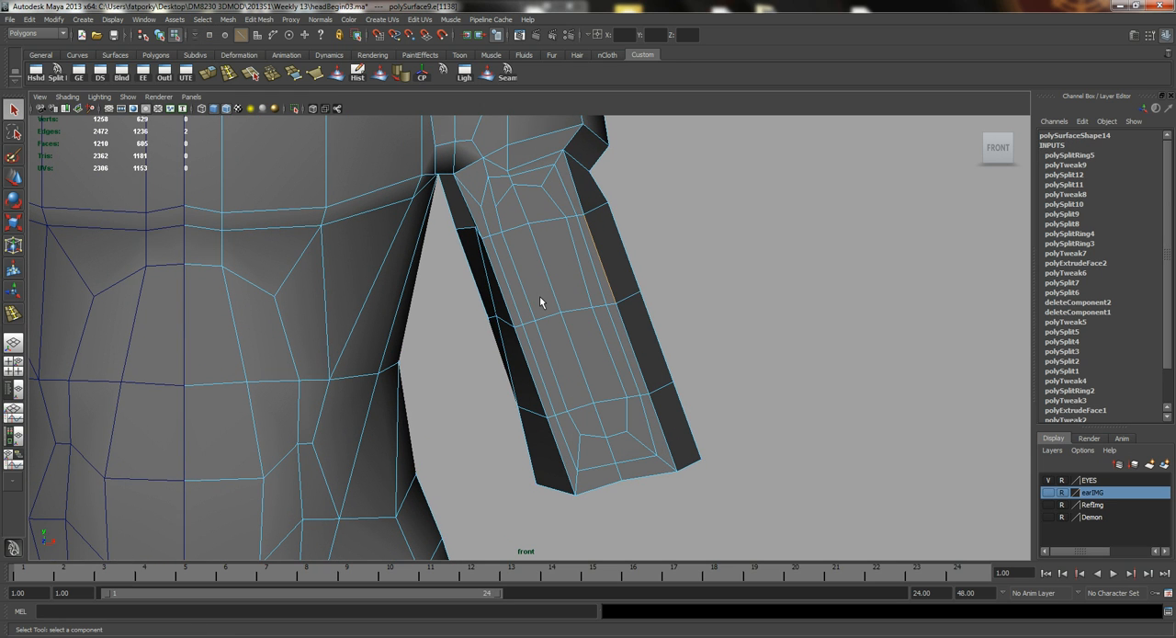
key("space")
left_click_drag(541, 298, 463, 250)
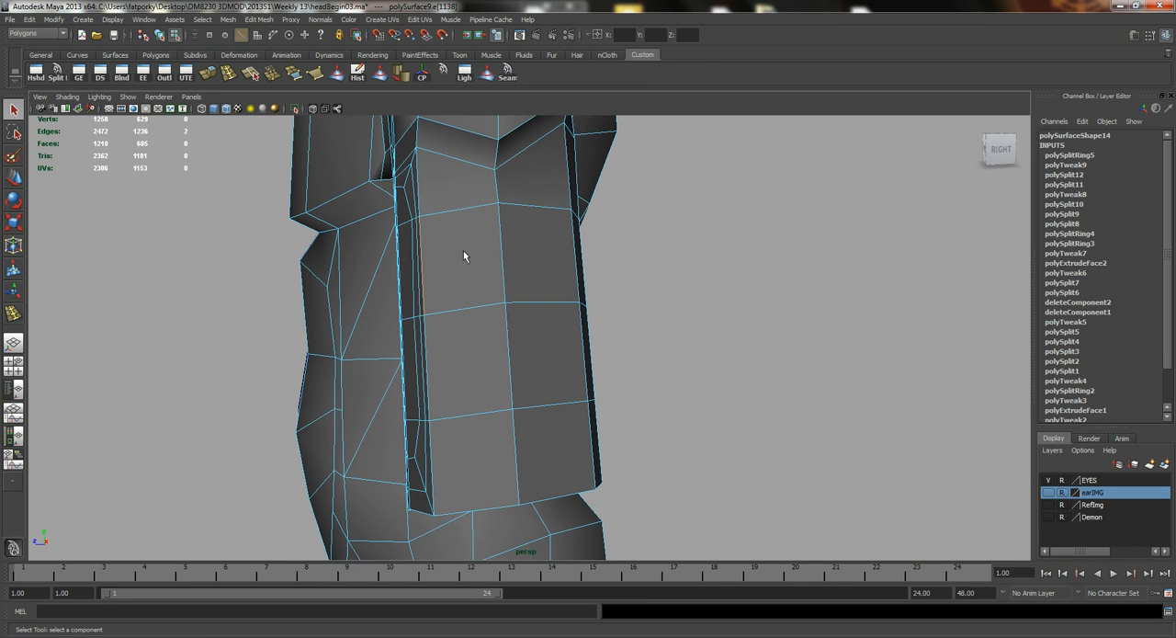
right_click_drag(331, 310, 443, 293, "alt")
key("w")
left_click(383, 368, "shift")
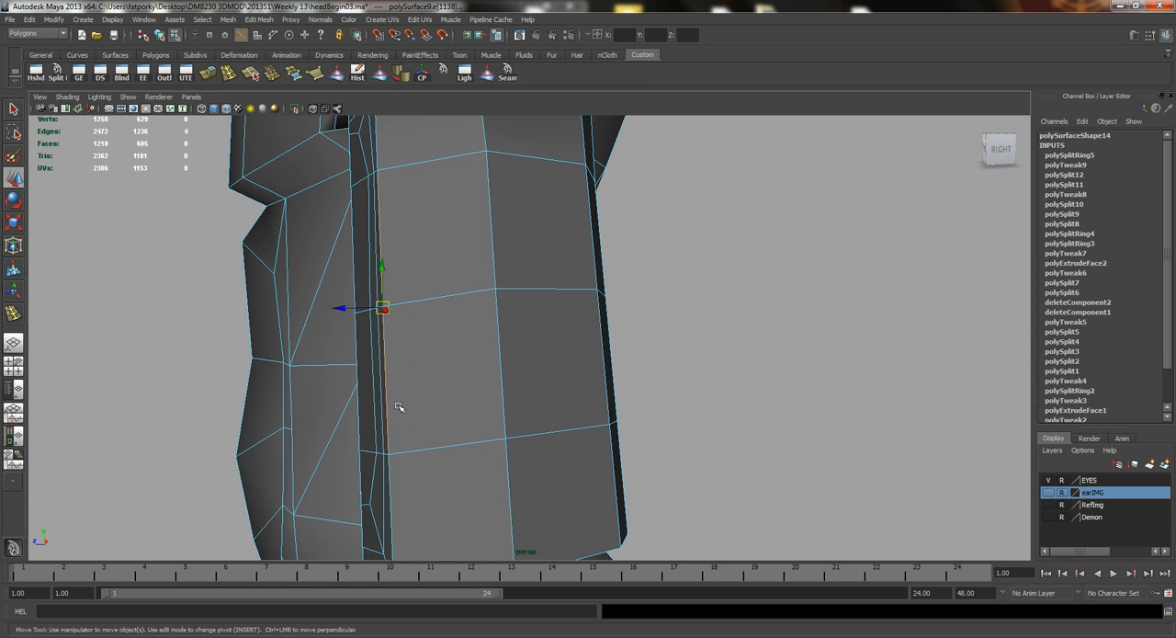
left_click(390, 502, "shift")
left_click_drag(351, 373, 689, 361)
middle_click_drag(690, 361, 507, 321, "alt")
left_click_drag(620, 388, 510, 404)
middle_click_drag(510, 405, 470, 429, "alt")
Select the four central biceps faces and pull them forward with soft selection to bulge the muscle.
left_click_drag(469, 429, 415, 260, "alt")
right_click_drag(416, 260, 418, 296)
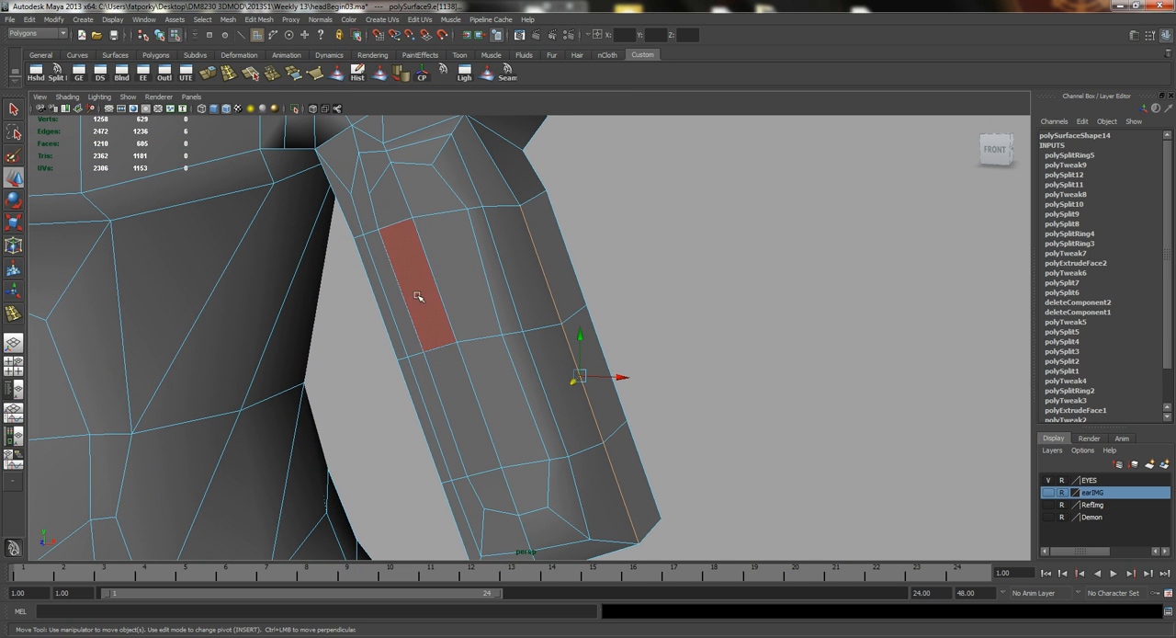
left_click(417, 296)
left_click(461, 294, "shift")
left_click(483, 391, "shift")
left_click(457, 398, "shift")
left_click_drag(414, 377, 318, 352, "alt")
key("b")
left_click_drag(413, 341, 519, 336)
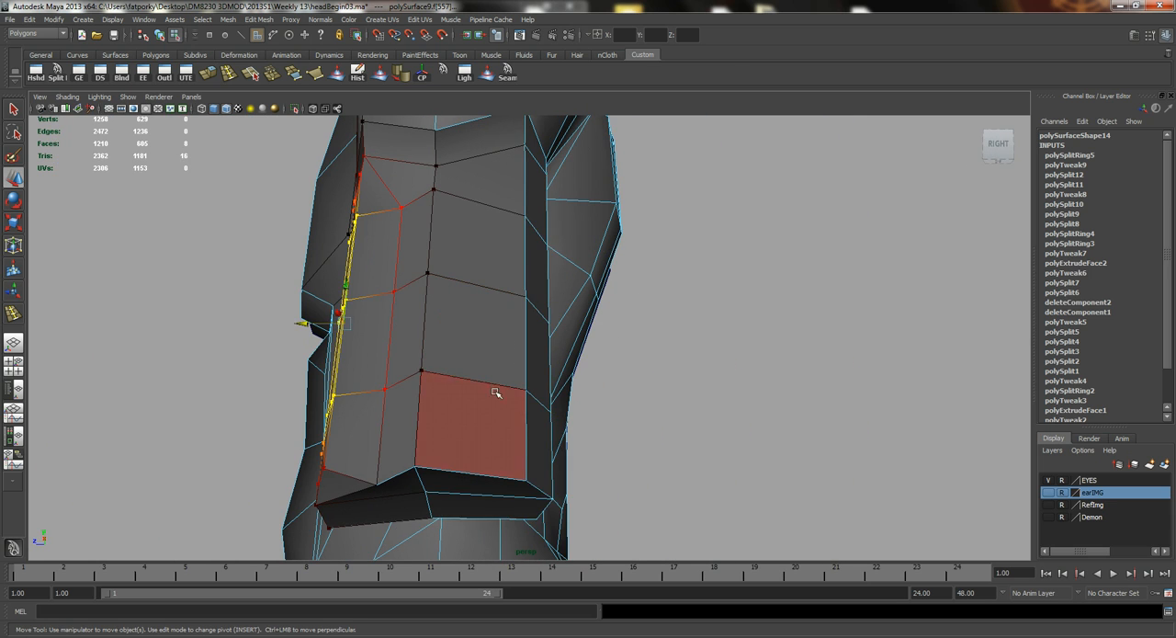
left_click_drag(495, 393, 451, 393, "alt")
left_click_drag(357, 416, 390, 329, "alt")
Select the crosswise edges at the middle of the biceps and move them with soft selection to refine the bulge.
key("q")
right_click_drag(390, 326, 388, 288)
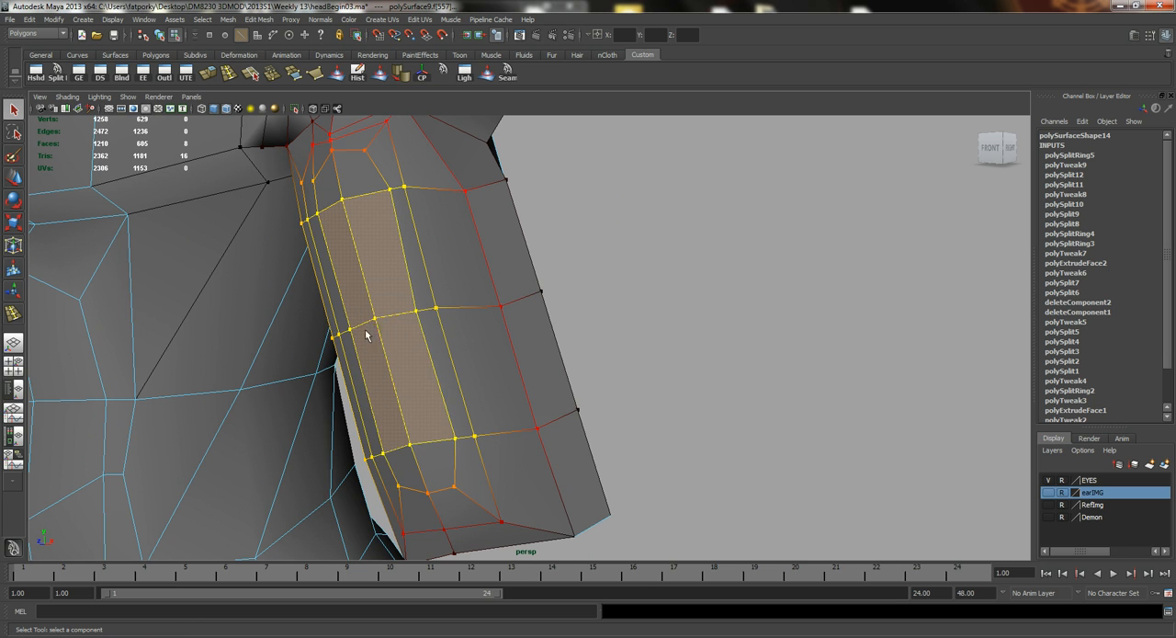
left_click(390, 319)
left_click_drag(413, 346, 374, 371, "alt")
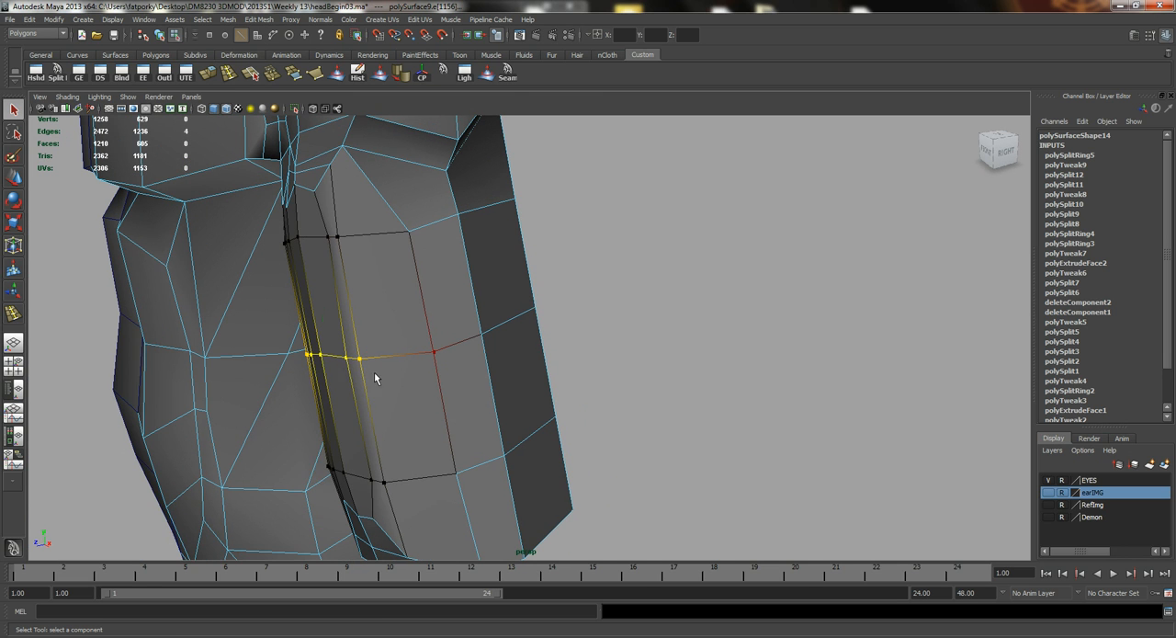
key("w")
left_click_drag(299, 366, 304, 337)
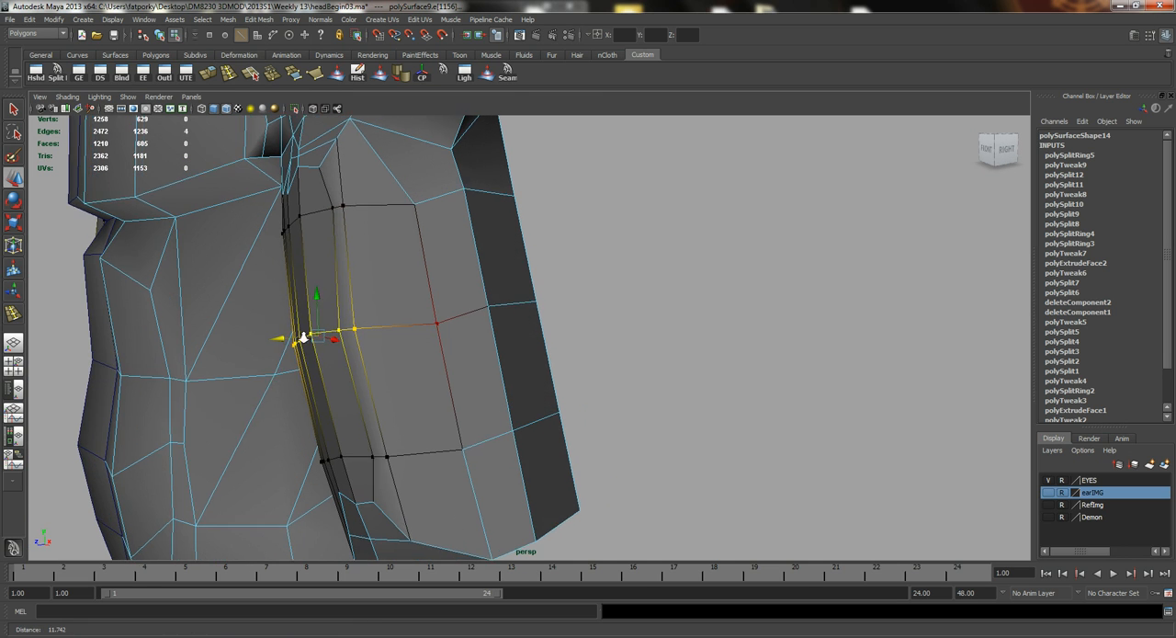
right_click_drag(304, 337, 343, 338, "alt")
Turn off soft selection and shift individual lengthwise edges along the outer side of the biceps.
key("b")
left_click(323, 301)
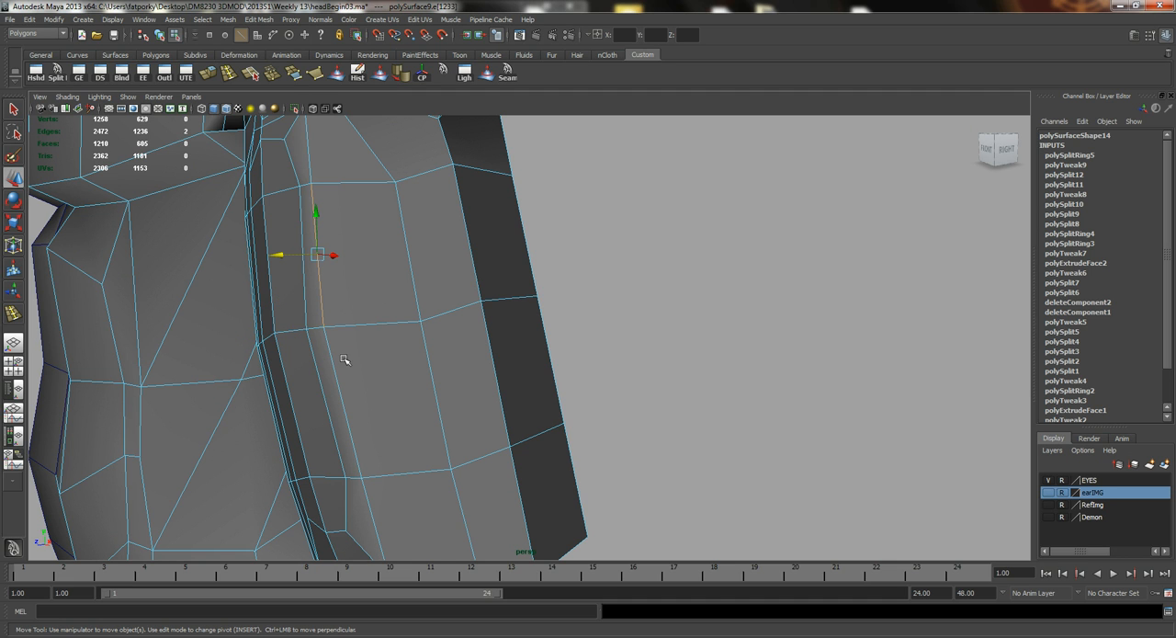
left_click(334, 368, "shift")
left_click_drag(301, 331, 364, 308)
left_click(470, 319)
left_click_drag(366, 287, 380, 288, "alt")
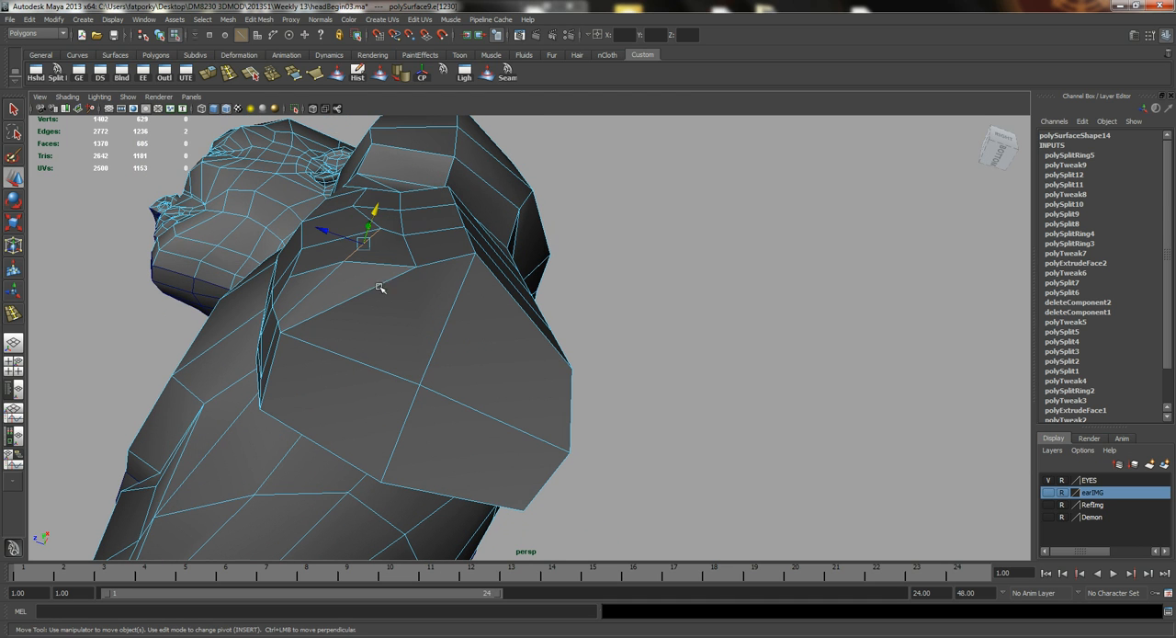
Reposition vertices around the lower end and outer side of the upper arm, undoing the last move.
right_click_drag(421, 289, 413, 266)
left_click(416, 267)
left_click_drag(390, 259, 469, 302)
right_click_drag(443, 352, 449, 319)
left_click(426, 361)
left_click_drag(425, 360, 493, 353, "alt")
right_click_drag(474, 341, 470, 367)
left_click(452, 360)
left_click_drag(451, 360, 468, 338, "alt")
left_click_drag(441, 252, 422, 346, "alt")
key("ctrl+z")
Select faces on the outer and inner sides of the upper arm and move them to round its profile.
left_click(448, 476)
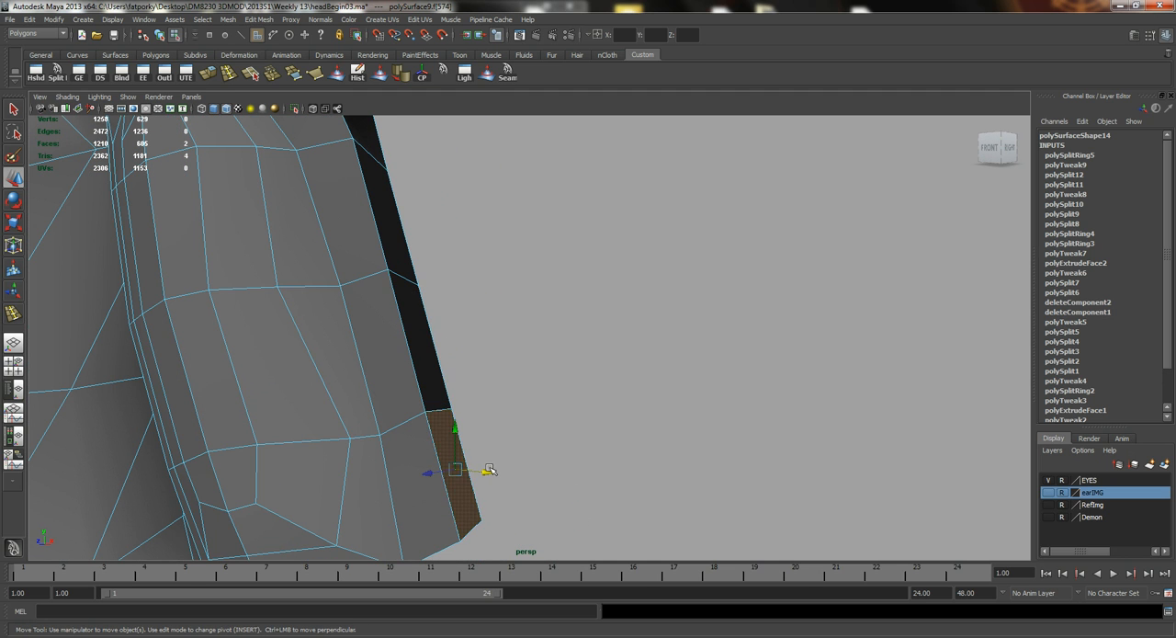
left_click_drag(470, 471, 437, 318, "alt")
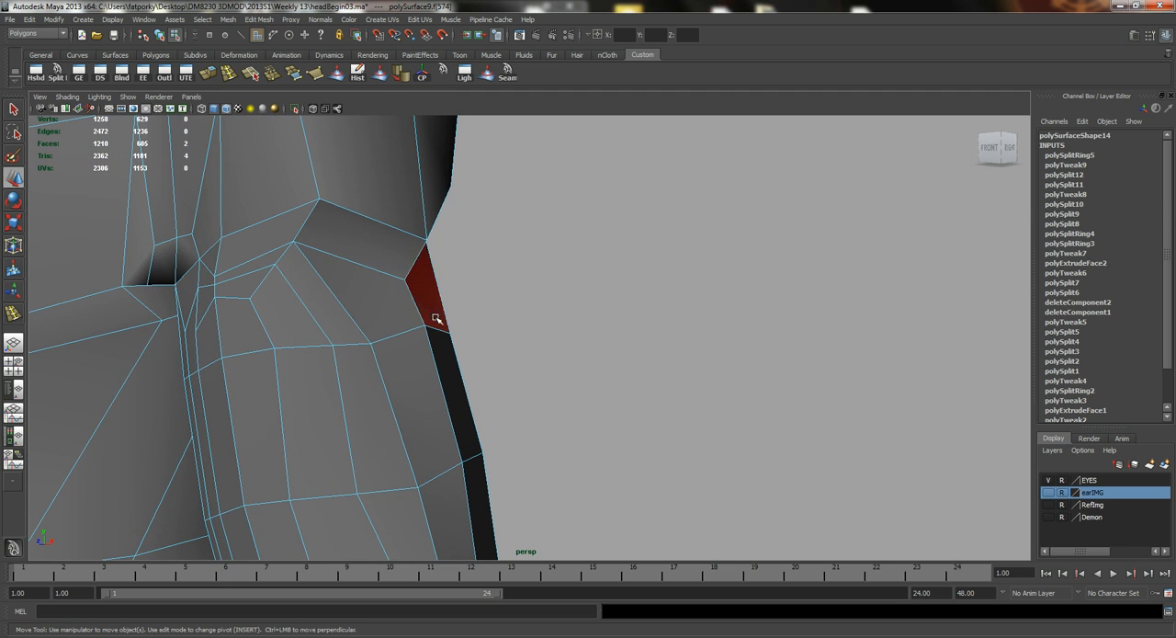
left_click_drag(452, 271, 441, 274)
left_click_drag(357, 304, 476, 355, "alt")
key("q")
right_click_drag(493, 355, 493, 343)
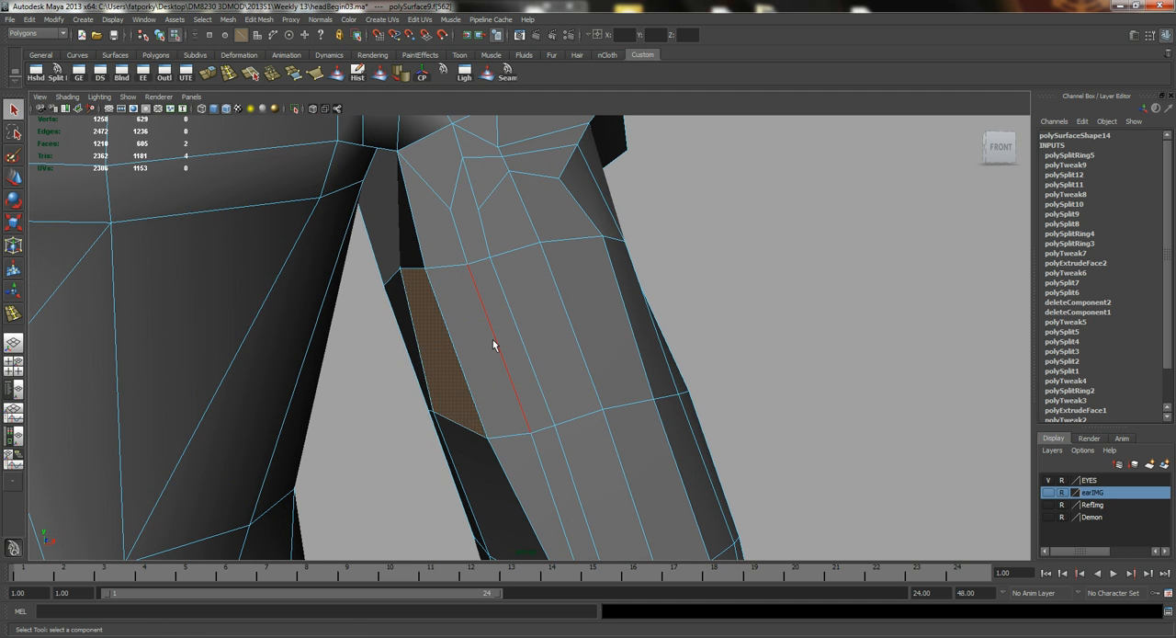
Select the upper lengthwise edge at the inner front of the arm and move it to smooth the biceps surface.
left_click(497, 343)
key("w")
left_click_drag(530, 353, 479, 342)
right_click_drag(477, 270, 478, 279)
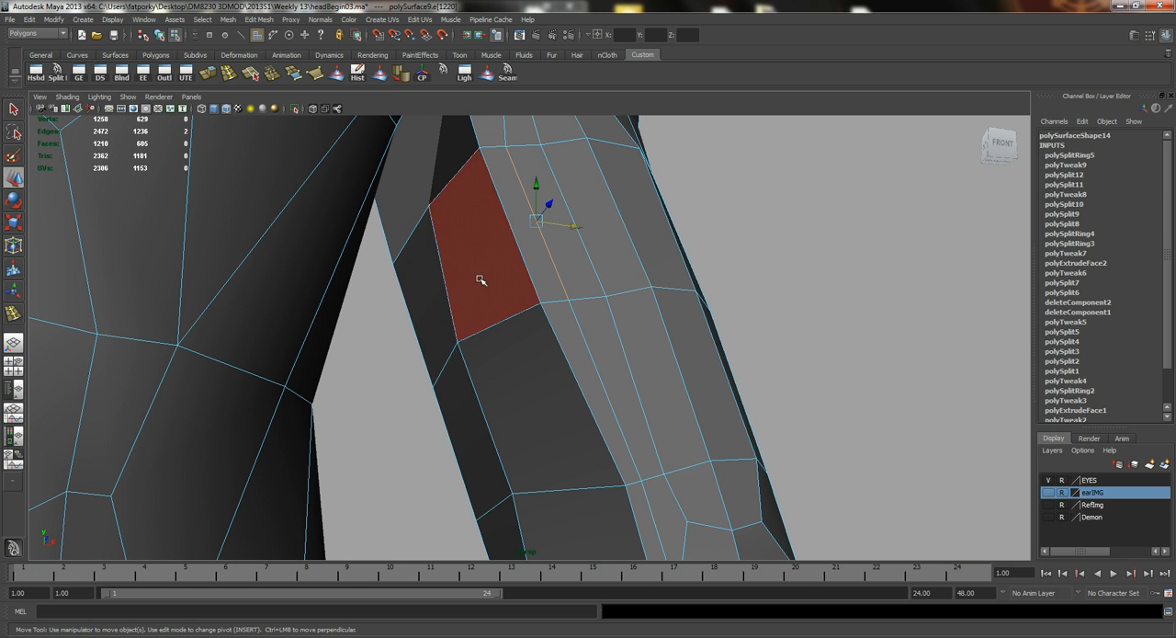
Select the faces on the inner side of the upper arm and move them to shape that side.
left_click(480, 277)
left_click_drag(480, 278, 465, 325, "alt")
left_click_drag(470, 376, 496, 341)
left_click(478, 345)
right_click_drag(519, 356, 514, 325)
Shift the lengthwise edges along the inner front of the biceps one after another to round the muscle.
left_click(520, 325)
left_click_drag(550, 321, 579, 156)
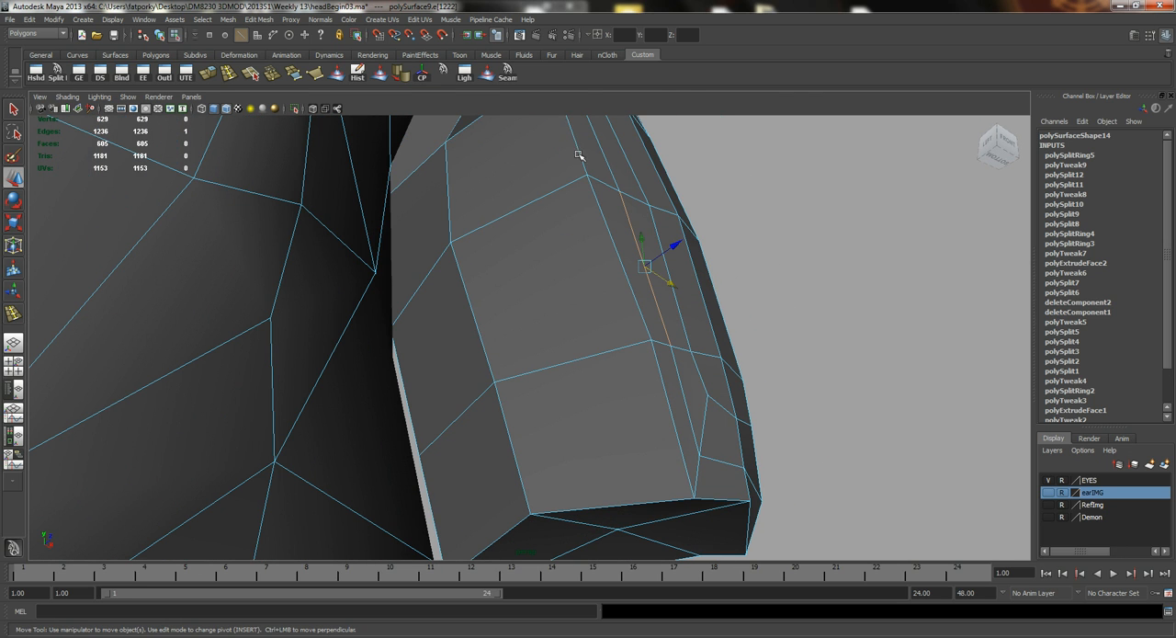
left_click(599, 211, "shift")
left_click_drag(598, 214, 478, 404, "alt")
middle_click_drag(506, 404, 507, 236, "alt")
left_click(488, 239)
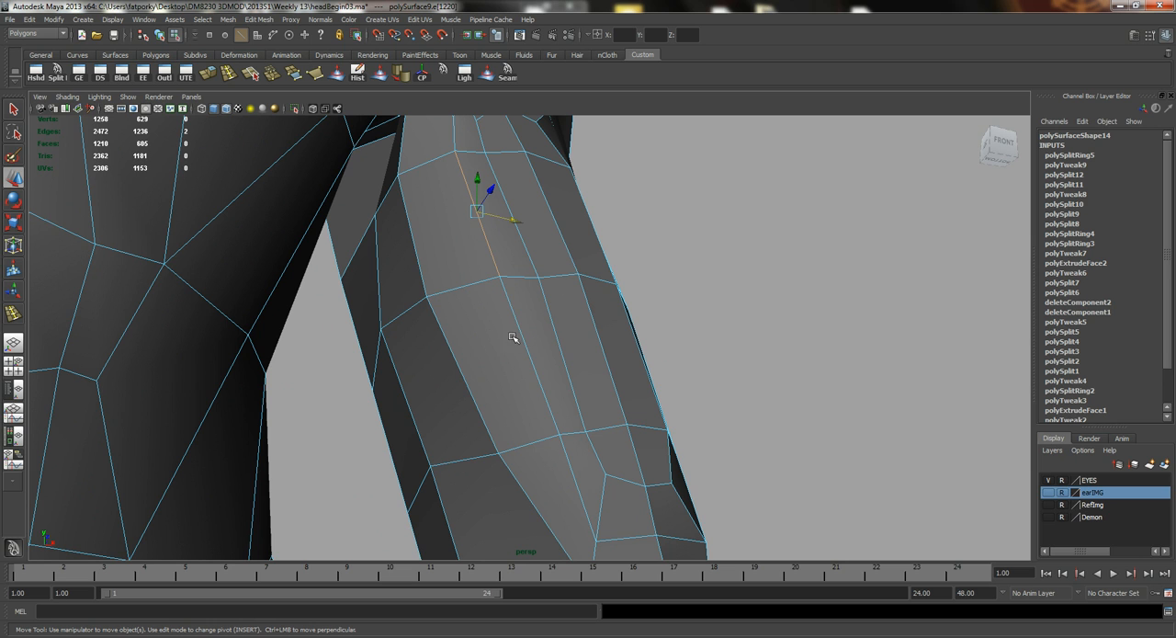
left_click(520, 334, "shift")
left_click_drag(466, 335, 521, 393, "alt")
Delete the extra edge on the front of the arm below the armpit, along with its leftover vertex.
middle_click_drag(414, 280, 533, 365, "alt")
right_click_drag(533, 366, 574, 354, "alt")
right_click_drag(476, 300, 476, 274)
left_click(474, 293)
key("Delete")
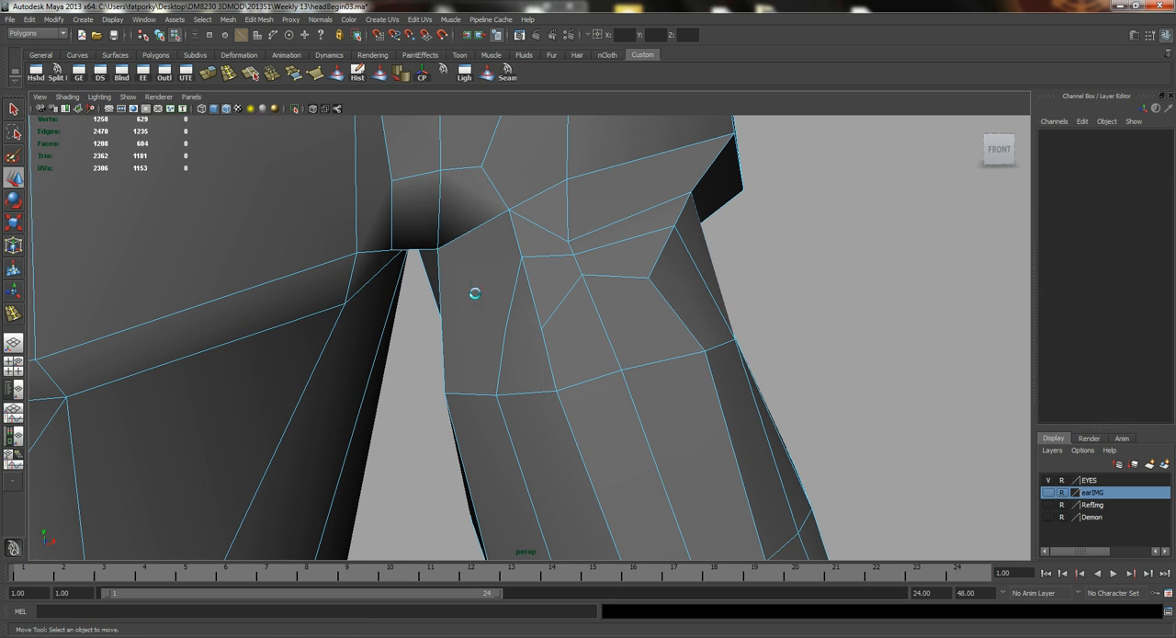
right_click_drag(505, 313, 441, 275)
left_click(523, 337)
key("Delete")
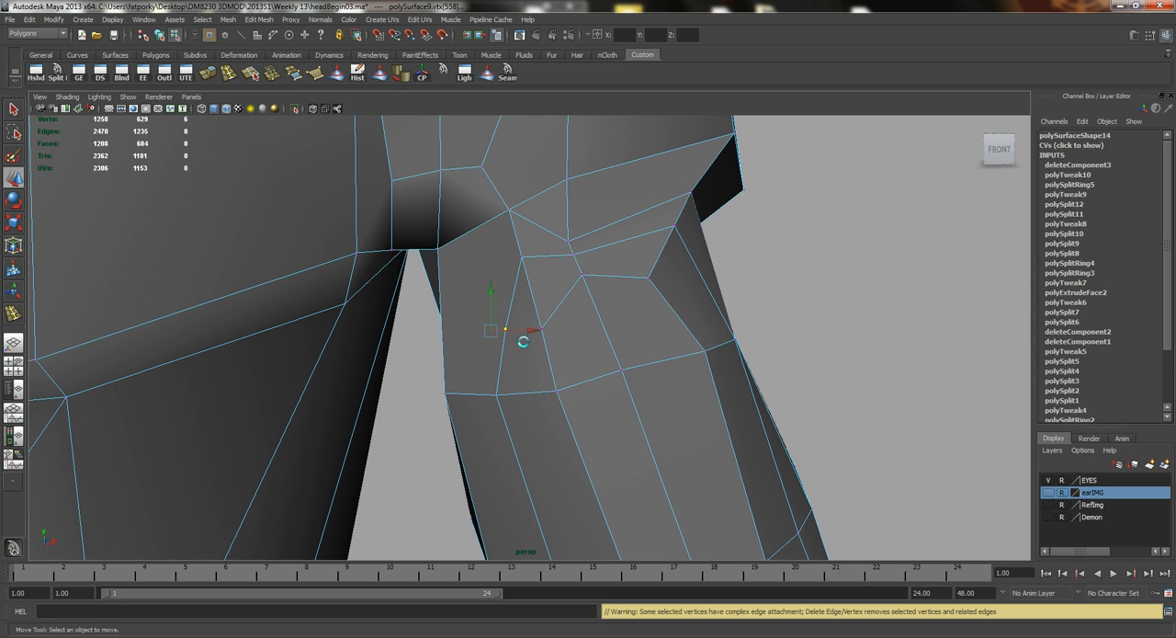
key("ctrl+Delete")
Select the lengthwise edges on the outer back of the upper arm and move them to round the triceps side.
left_click_drag(568, 423, 623, 391, "alt")
right_click_drag(622, 391, 597, 381, "alt")
left_click_drag(597, 381, 649, 472, "alt")
middle_click_drag(648, 472, 634, 380, "alt")
right_click_drag(634, 381, 528, 366, "alt")
right_click_drag(484, 285, 676, 302, "alt")
left_click_drag(676, 302, 412, 310, "alt")
right_click_drag(418, 314, 437, 292)
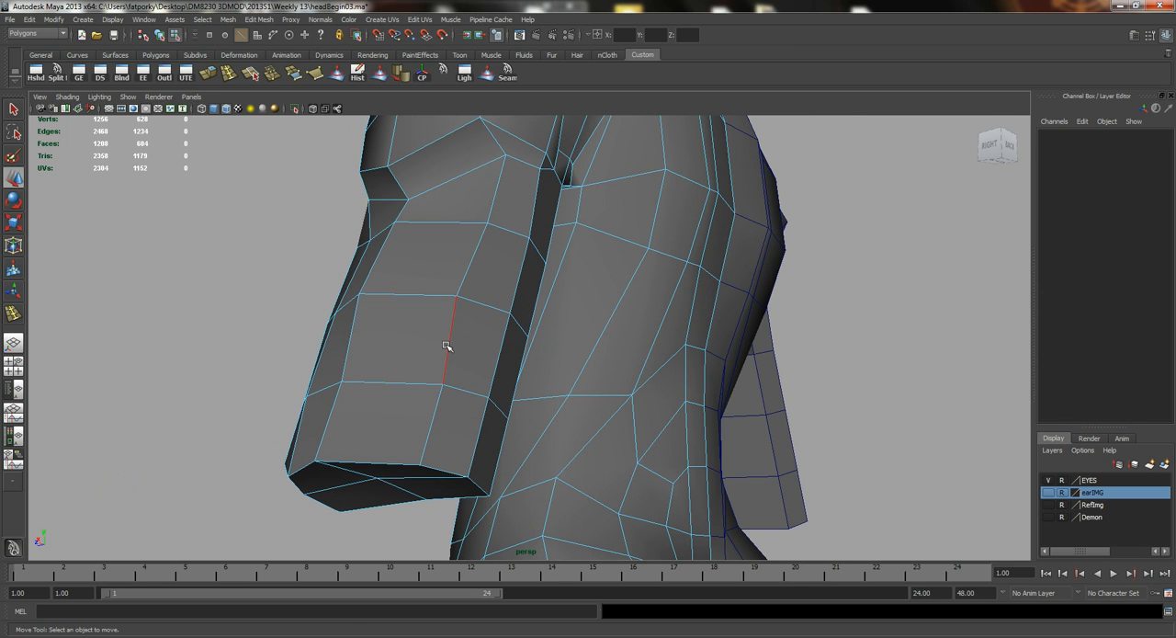
left_click(446, 346)
left_click_drag(404, 399, 527, 310, "alt")
mouse_move(527, 310)
right_mouse_down()
mouse_move(512, 323)
mouse_move(504, 315)
right_mouse_up()
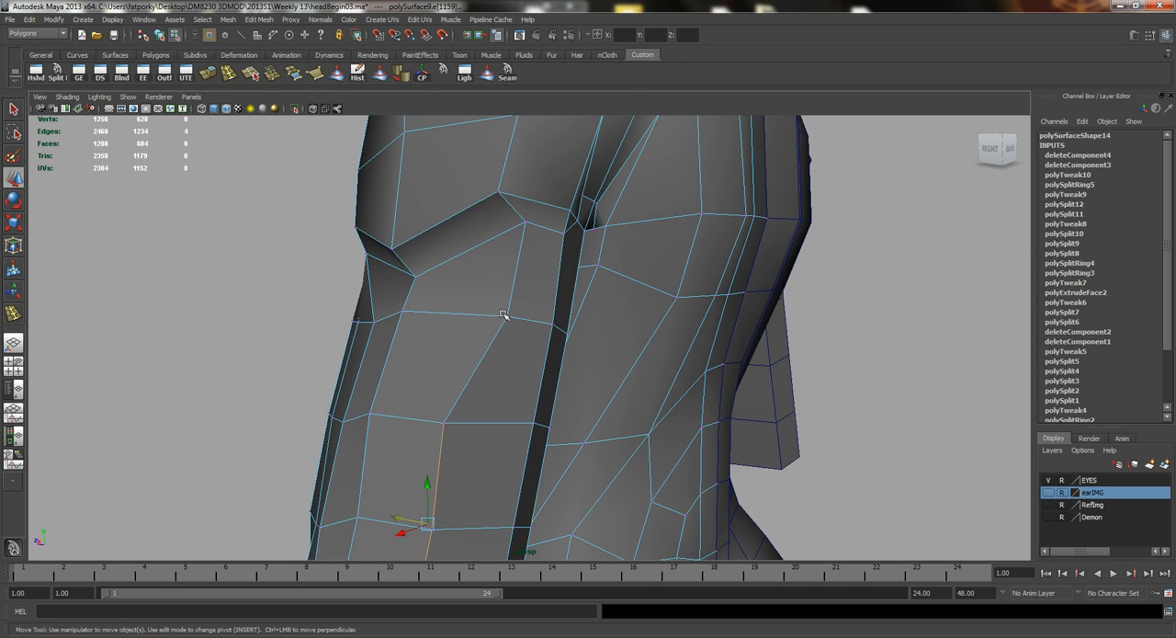
Move the vertices on the back of the arm just below the deltoid to even out the edge flow.
left_click(507, 316)
left_click_drag(507, 316, 461, 378, "alt")
left_click_drag(493, 336, 549, 234)
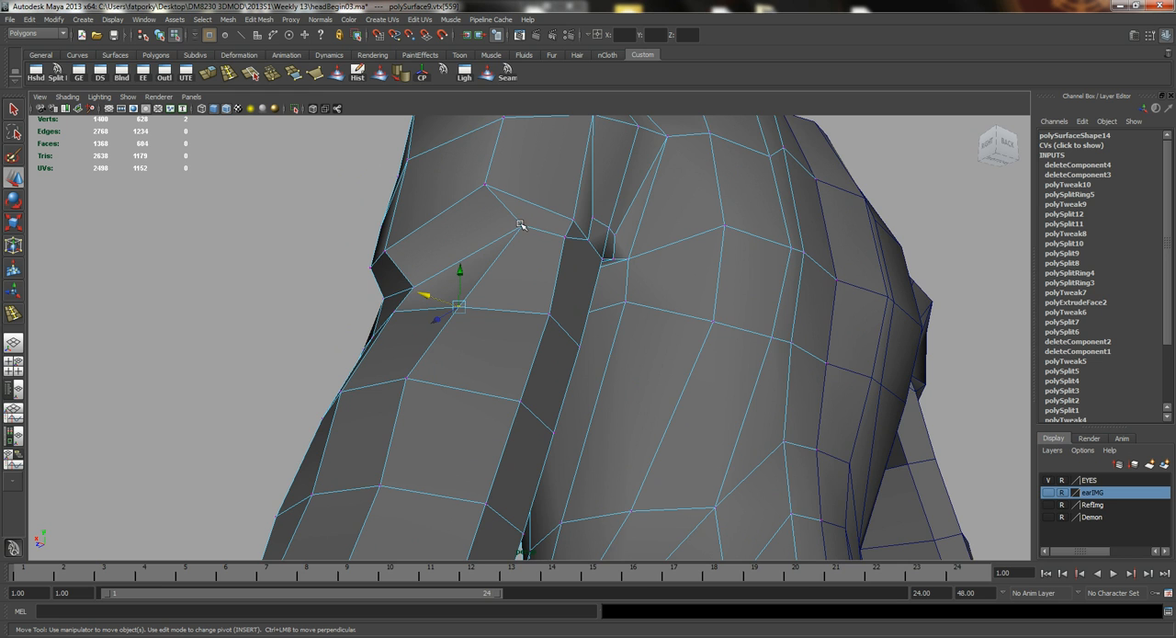
left_click(521, 226)
left_click_drag(478, 230, 630, 287, "alt")
right_click_drag(572, 275, 487, 267, "alt")
left_click_drag(551, 275, 508, 293, "alt")
Select the three edge loops circling the upper arm and scale them with soft selection to adjust the arm's thickness.
left_click_drag(730, 540, 479, 261)
left_click_drag(597, 341, 458, 314, "alt")
key("r")
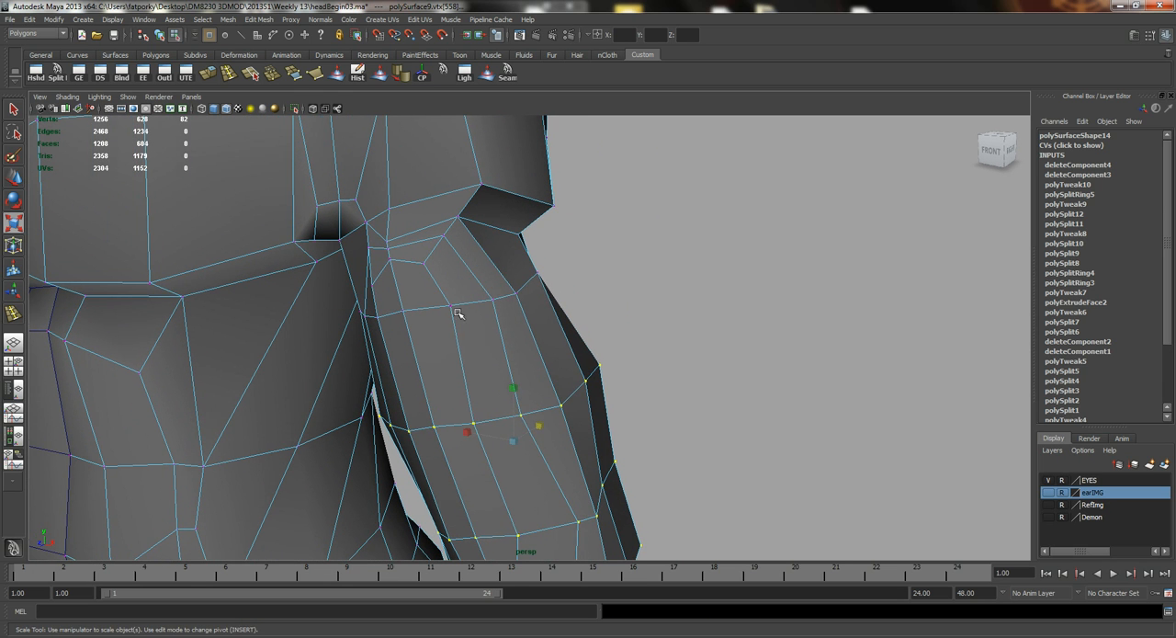
right_click_drag(468, 315, 457, 300)
double_click(462, 303)
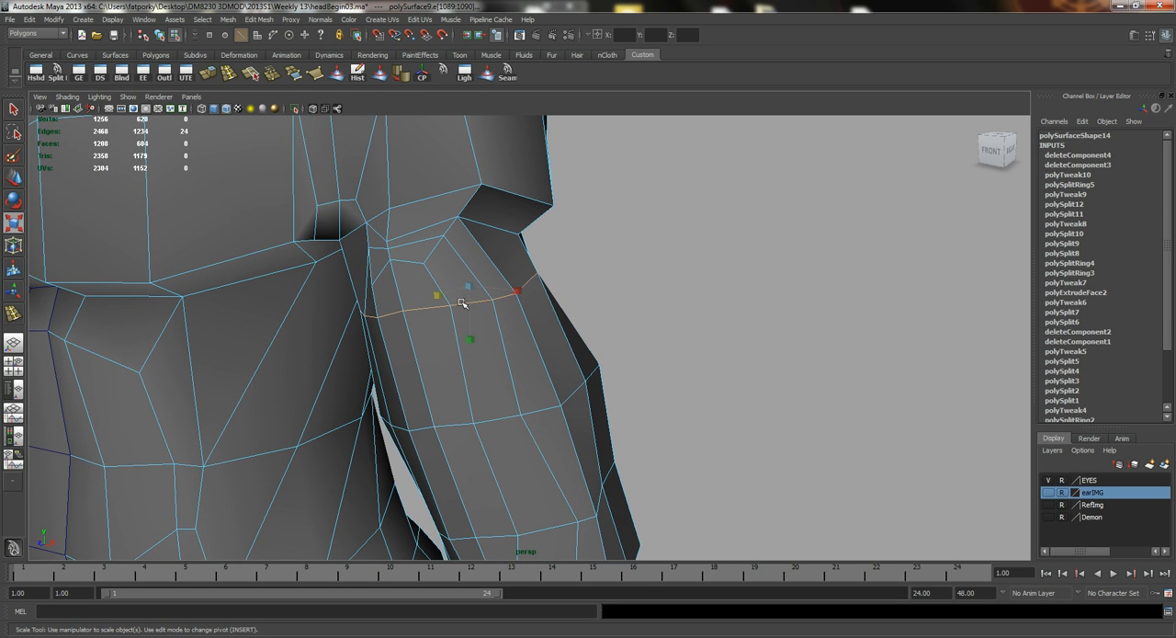
left_click_drag(510, 366, 513, 354, "alt")
double_click(515, 350, "shift")
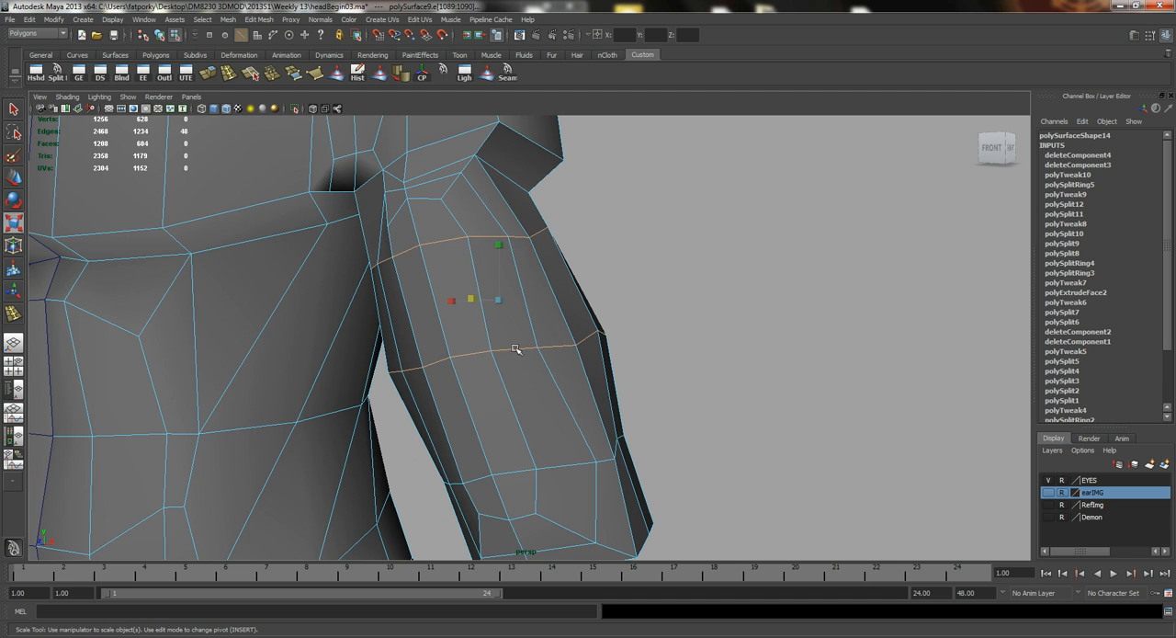
double_click(557, 465, "shift")
left_click_drag(578, 428, 395, 397, "alt")
middle_click_drag(331, 361, 347, 368)
left_click_drag(347, 340, 451, 277, "alt")
middle_click_drag(529, 361, 460, 296, "alt")
left_click_drag(460, 296, 504, 335, "alt")
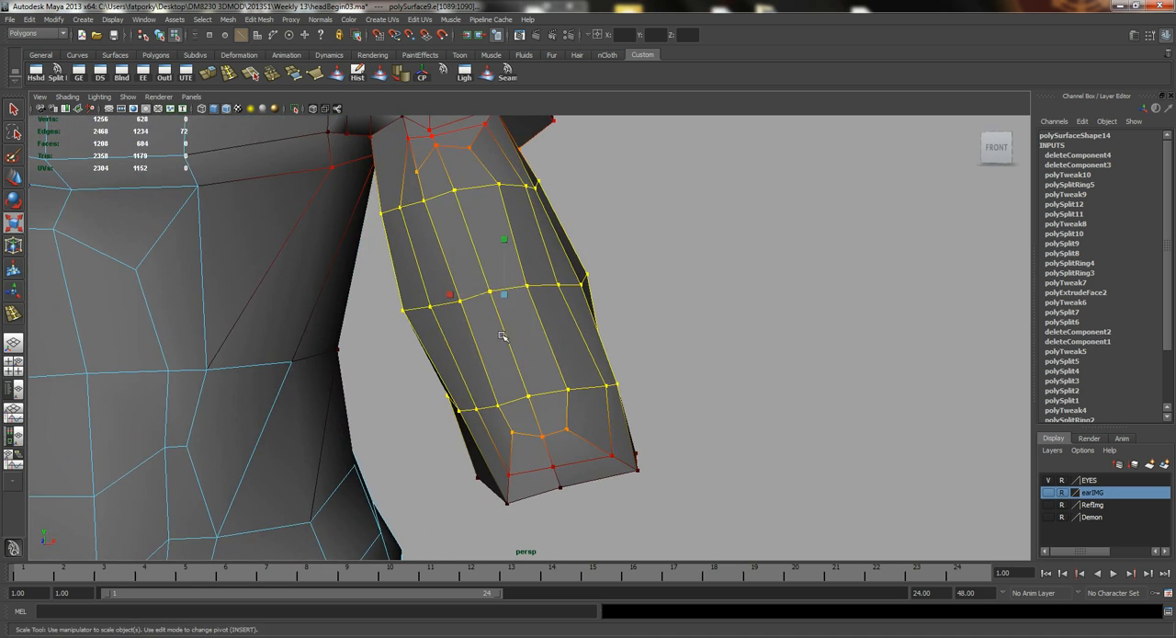
right_click_drag(504, 335, 416, 284, "alt")
left_click_drag(416, 284, 492, 319, "alt")
right_click_drag(493, 319, 445, 287, "alt")
left_click_drag(445, 288, 462, 291, "alt")
Examine the upper arm's shape and proportions against the whole torso.
key("q")
right_click_drag(545, 290, 588, 264)
left_click_drag(638, 331, 521, 329, "alt")
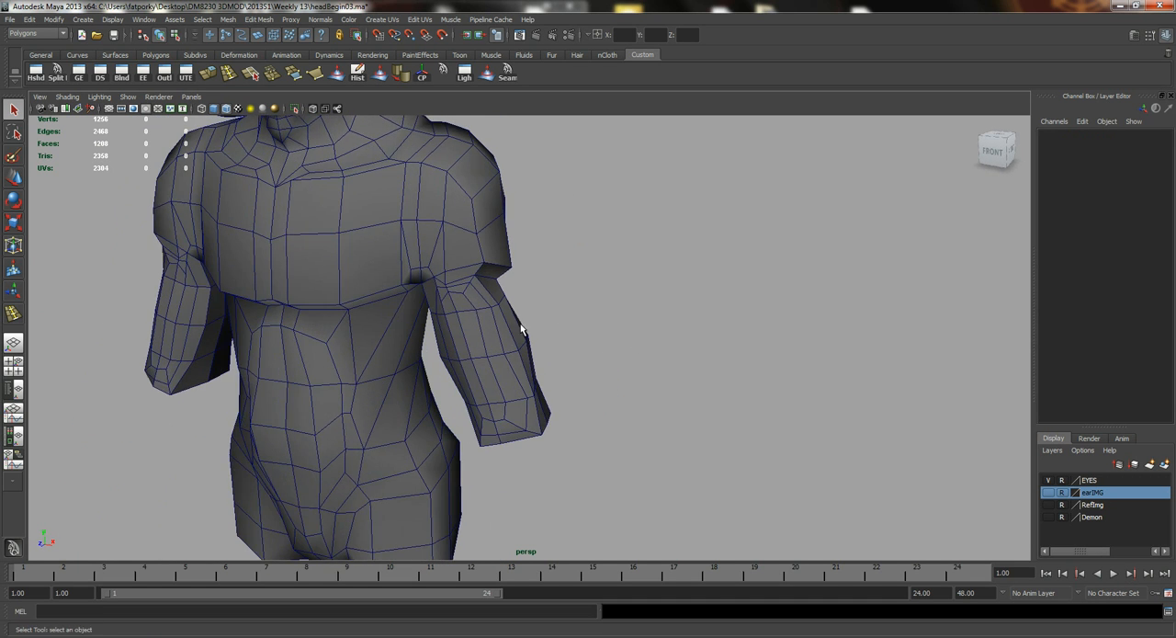
right_click_drag(440, 285, 480, 302, "alt")
left_click_drag(480, 301, 533, 312, "alt")
right_click_drag(498, 305, 514, 309, "alt")
middle_click_drag(503, 266, 508, 375, "alt")
right_click_drag(508, 374, 590, 386, "alt")
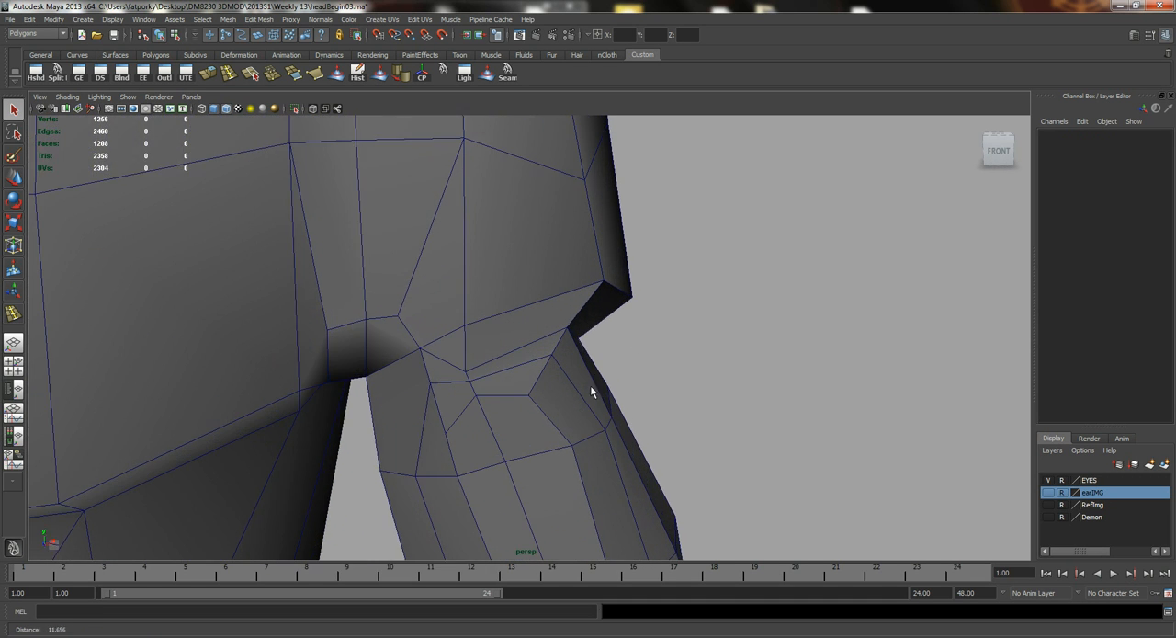
Undo the soft-selected move of the vertex between deltoid and biceps, and raise that vertex with soft selection off.
right_click_drag(485, 340, 450, 337)
left_click(465, 372)
key("w")
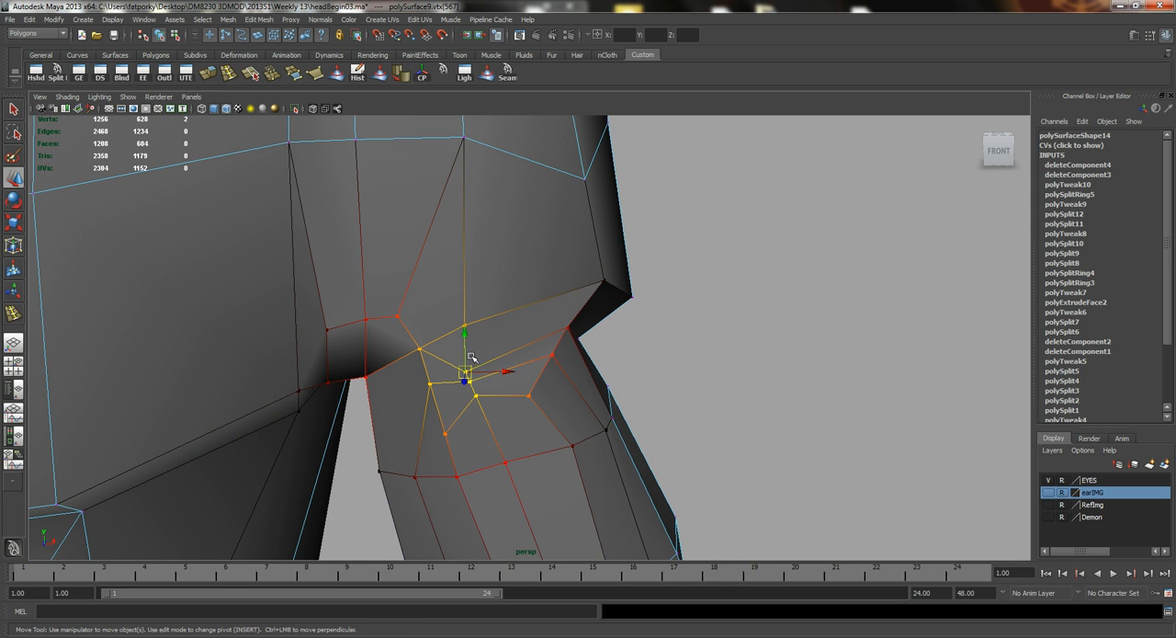
left_click_drag(469, 340, 508, 271)
key("ctrl+z")
key("b")
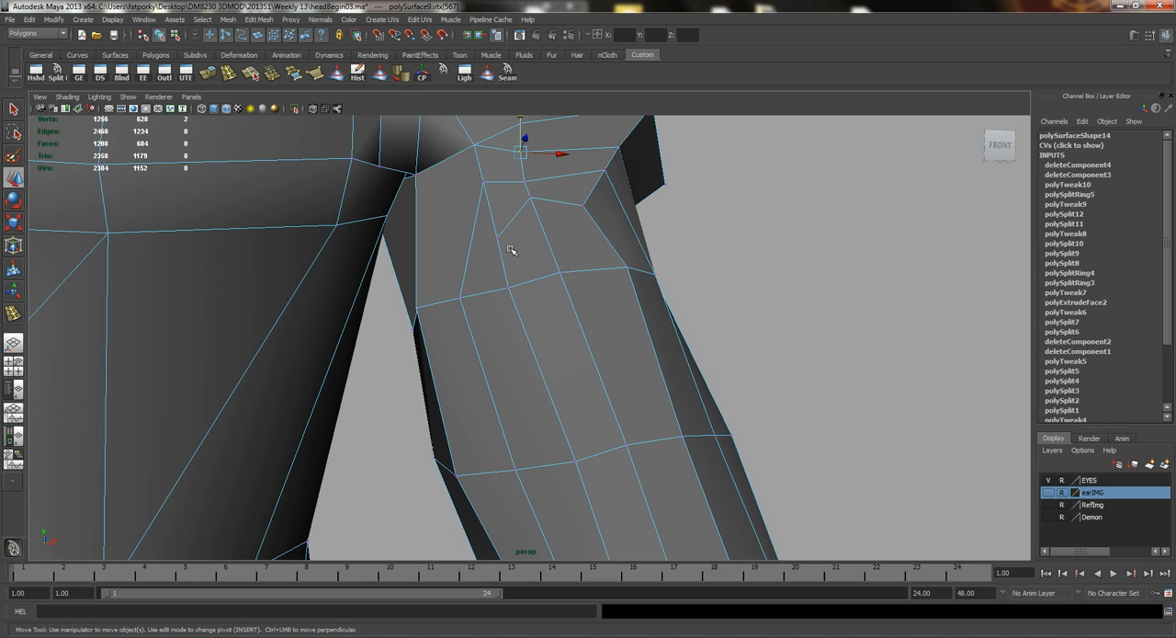
Move the two vertices at the upper inner corner of the biceps to open up the spacing toward the armpit.
left_click(497, 238)
left_click_drag(534, 241, 497, 261)
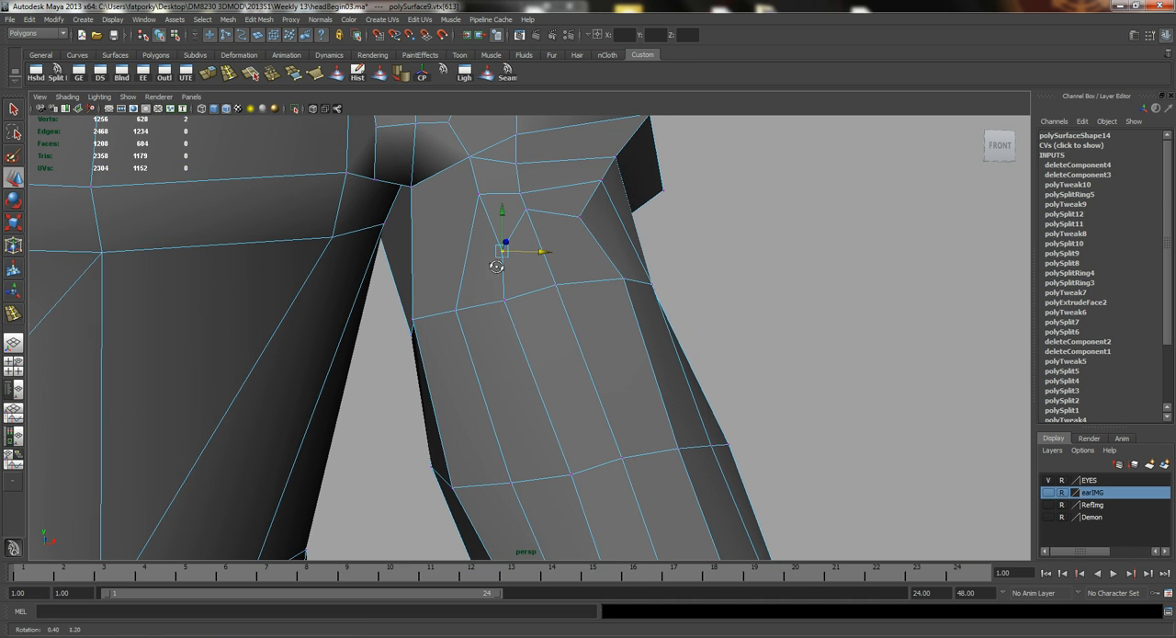
left_click(479, 193)
left_click_drag(512, 196, 489, 196)
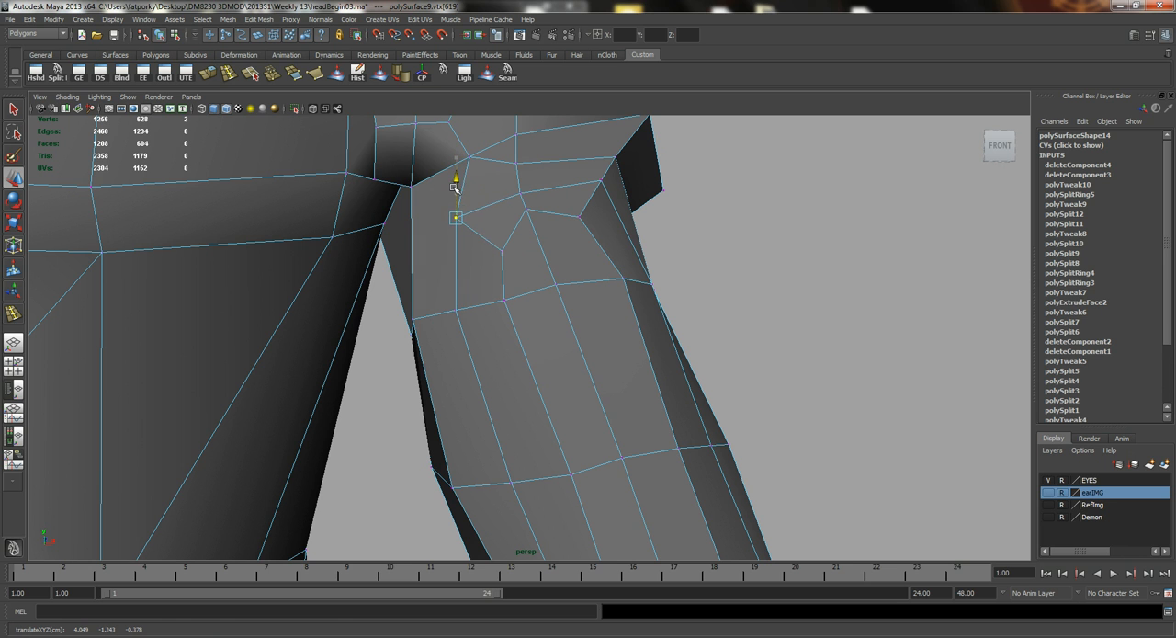
left_click_drag(486, 210, 501, 206, "alt")
right_click_drag(501, 206, 460, 278, "alt")
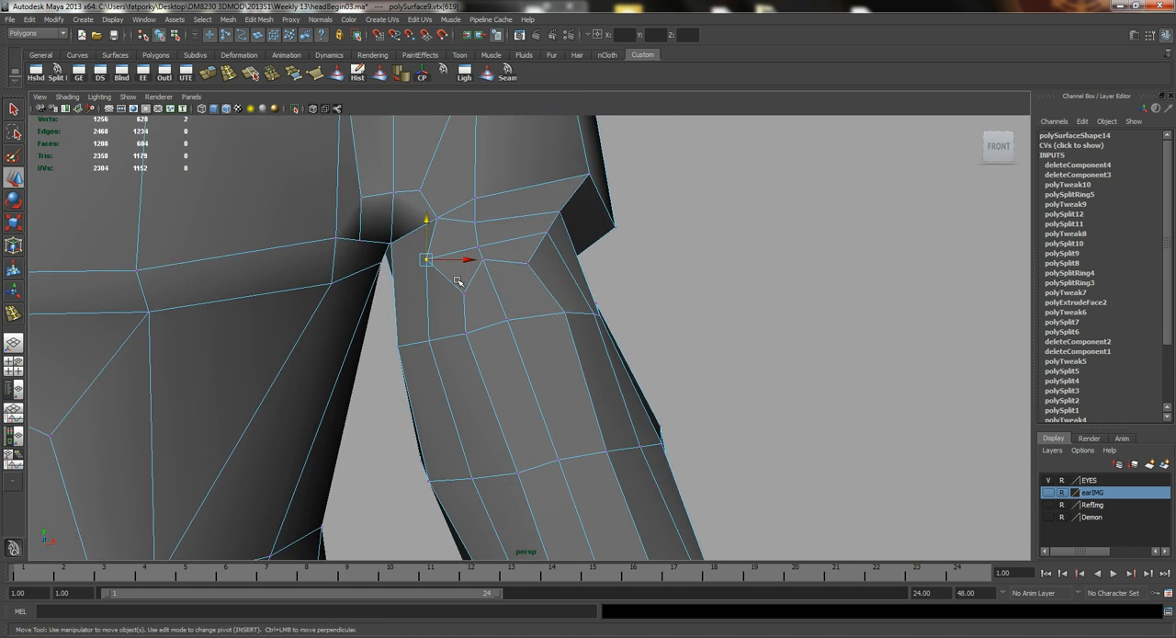
Split a new edge from the vertex at the biceps' upper inner corner to the armpit corner.
key("q")
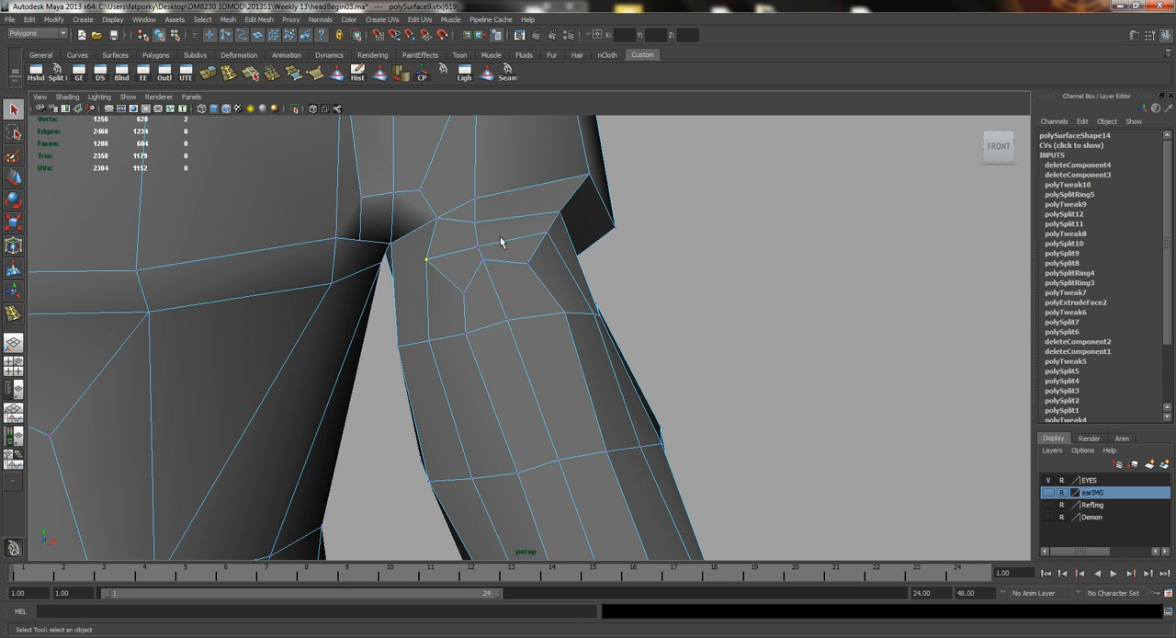
right_click_drag(464, 249, 453, 213)
left_click(454, 220)
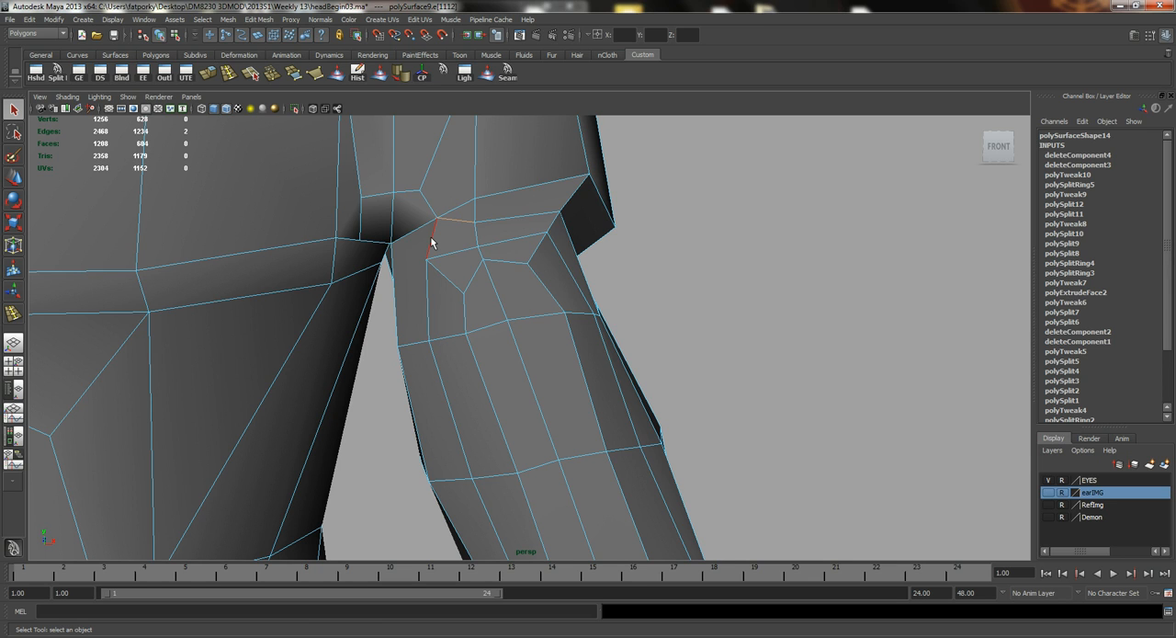
key("w")
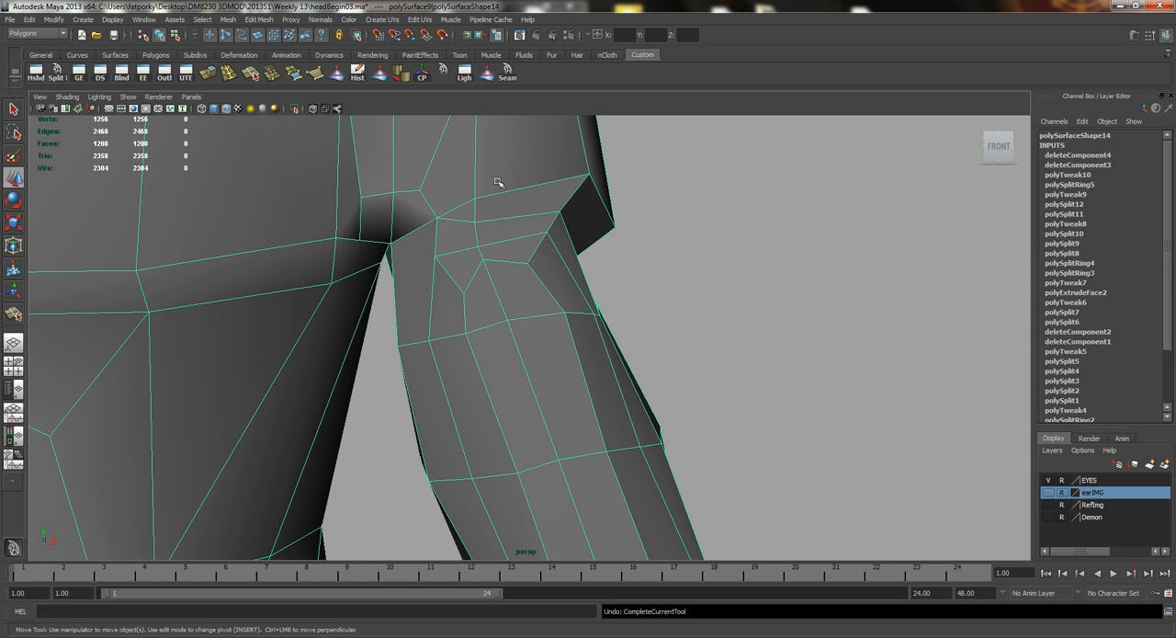
key("y")
left_click(435, 259)
left_click(392, 242)
key("w")
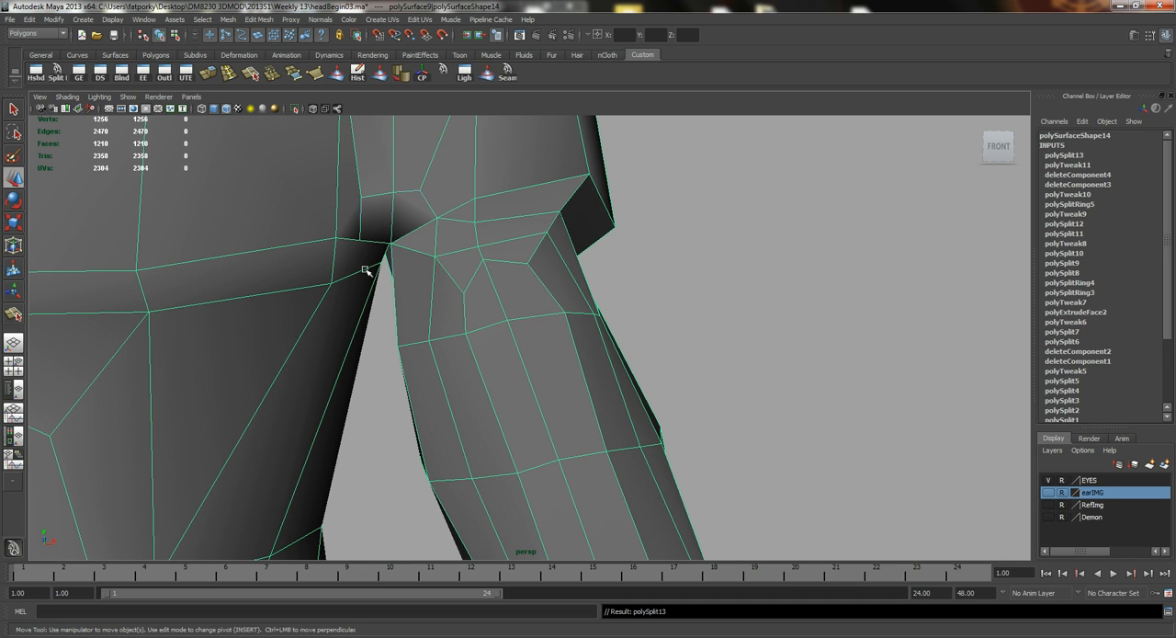
Delete the short crosswise edge under the deltoid and split a replacement from its outer vertex to the middle of the edge below.
left_click(454, 219)
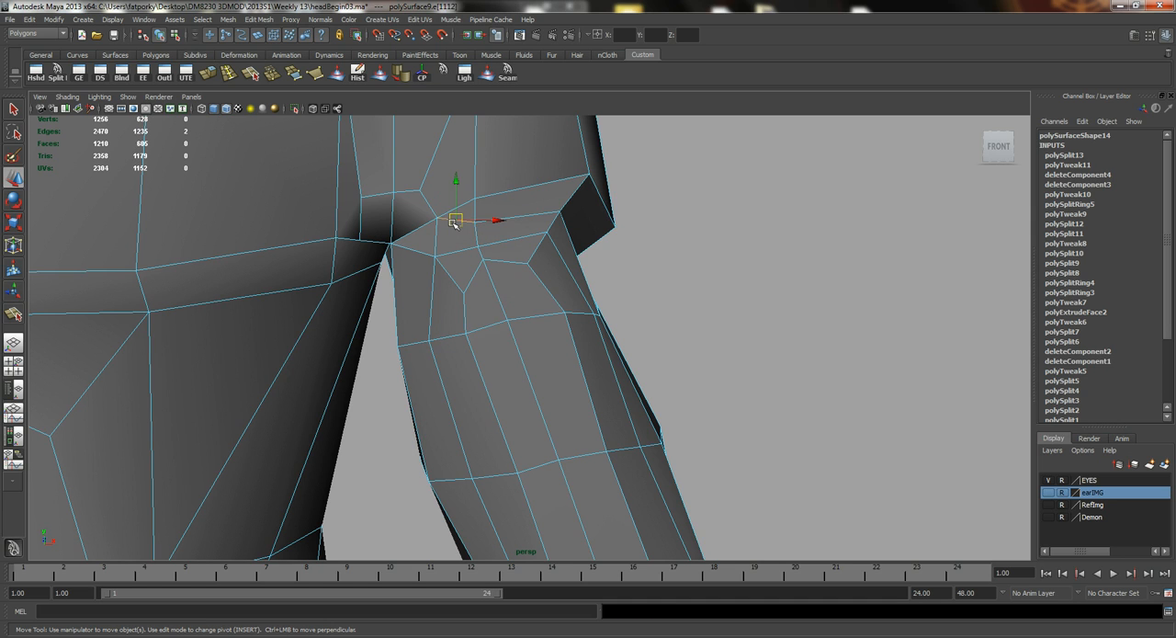
key("Delete")
key("y")
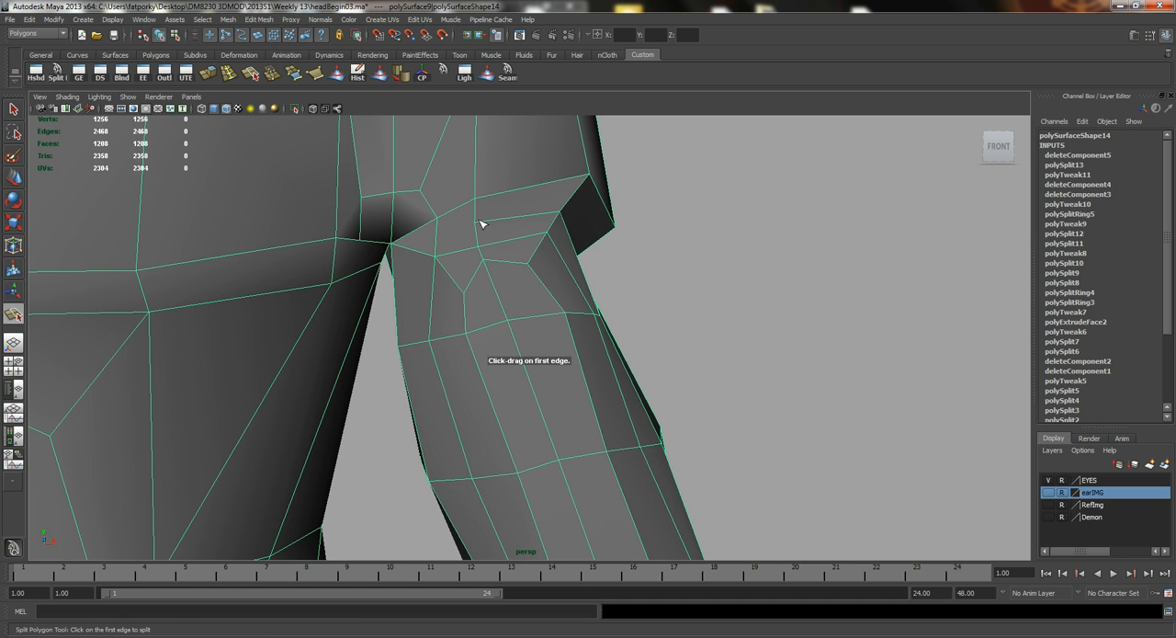
left_click_drag(475, 216, 443, 238)
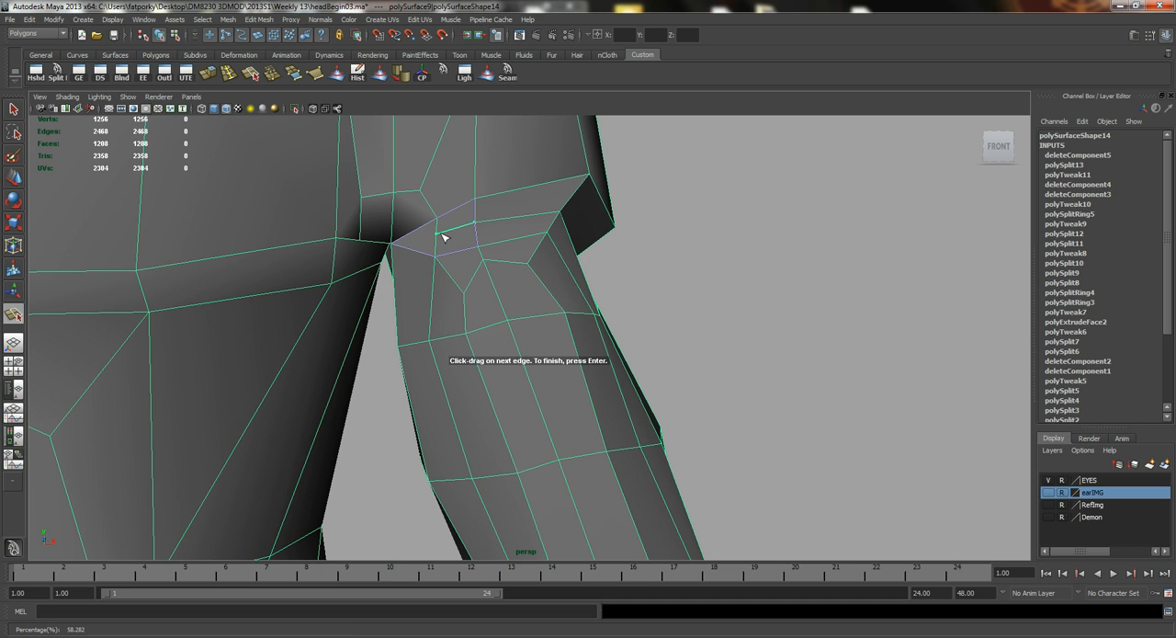
key("Return")
key("w")
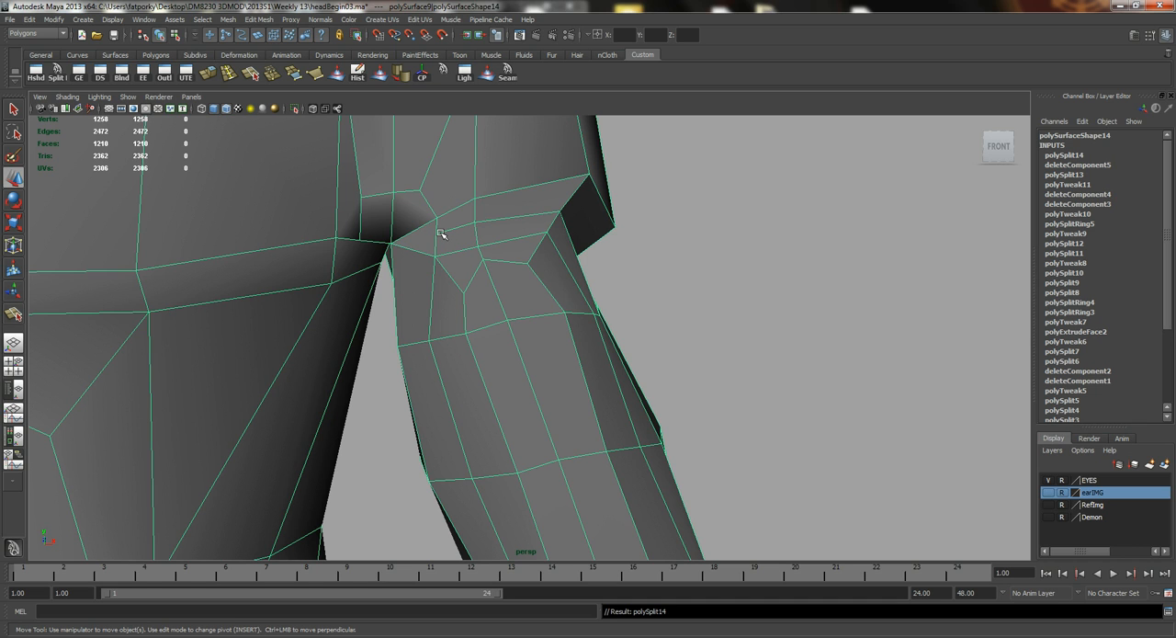
Move the vertex under the deltoid beside the armpit slightly outward along the arm.
right_click_drag(441, 233, 428, 237)
left_click(437, 237)
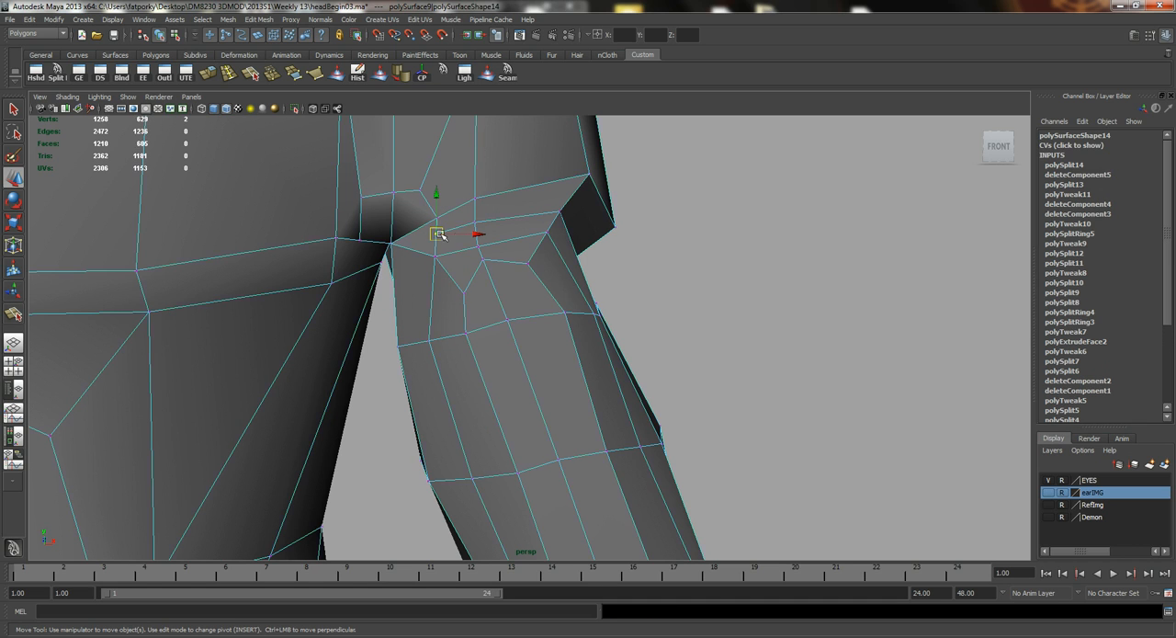
left_click_drag(475, 236, 482, 231)
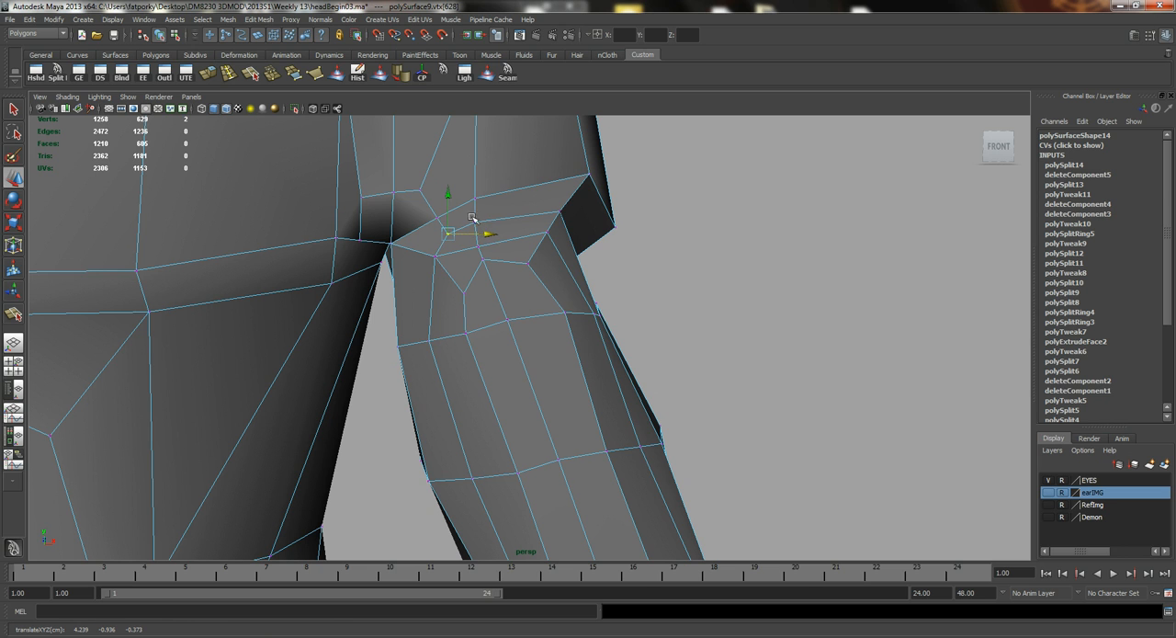
right_click_drag(552, 326, 491, 357, "alt")
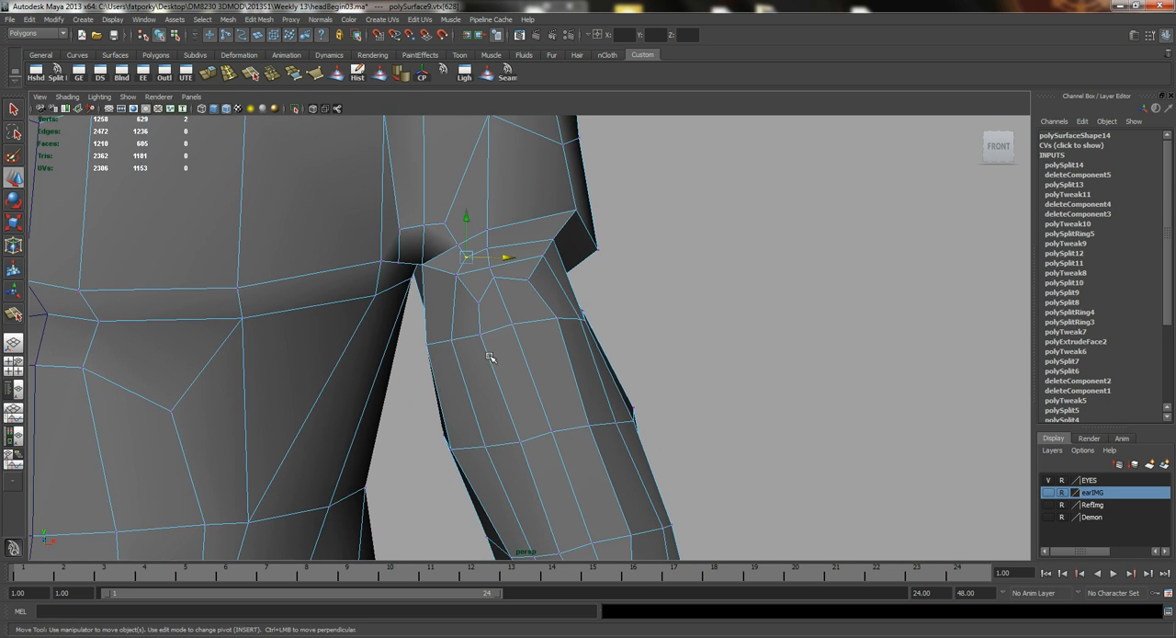
middle_click_drag(491, 356, 483, 322, "alt")
middle_click_drag(485, 261, 481, 325, "alt")
right_click_drag(482, 325, 500, 280, "alt")
middle_click_drag(500, 280, 413, 313, "alt")
Adjust the short edge above that vertex, and shift the edge under the back of the deltoid sideways.
key("q")
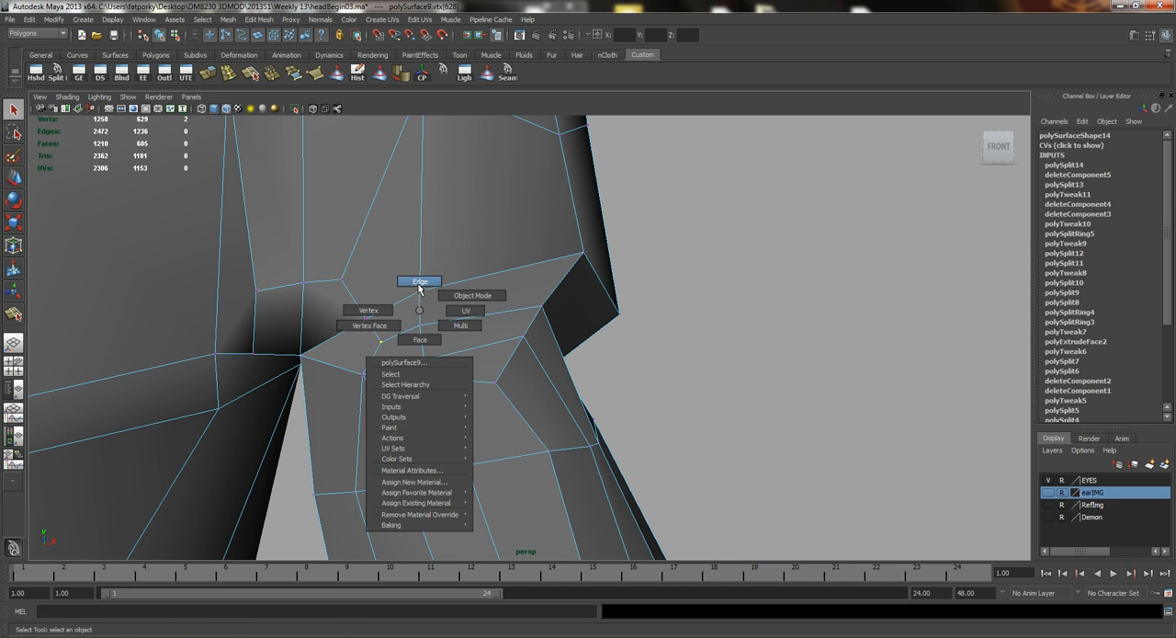
left_click(419, 286)
left_click(425, 285)
key("w")
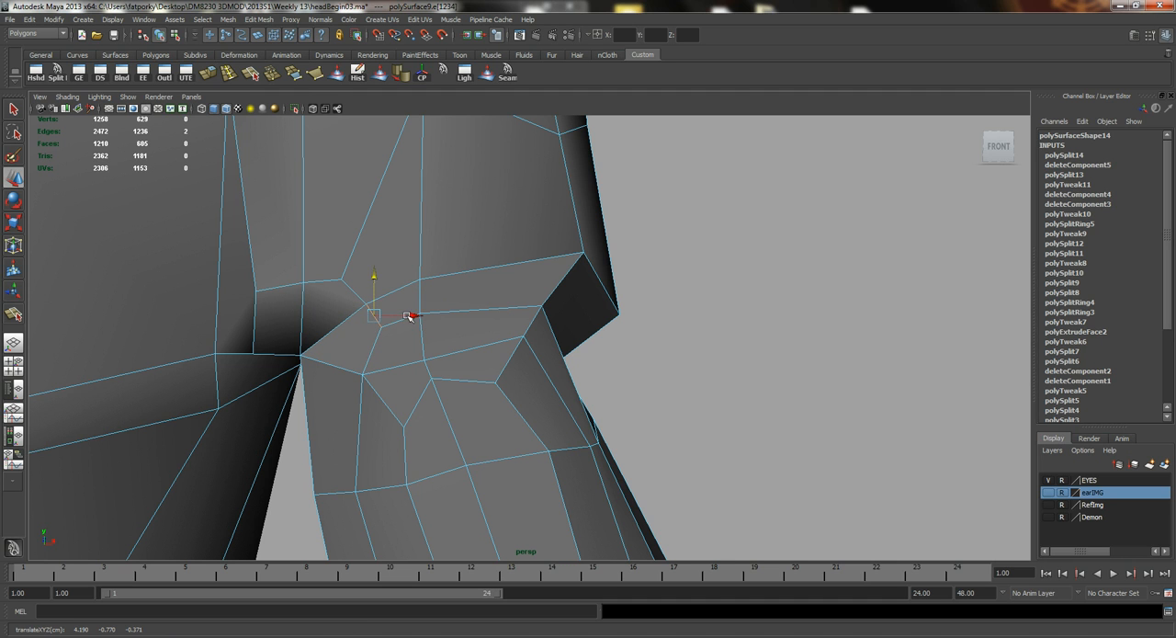
left_click_drag(401, 315, 270, 365, "alt")
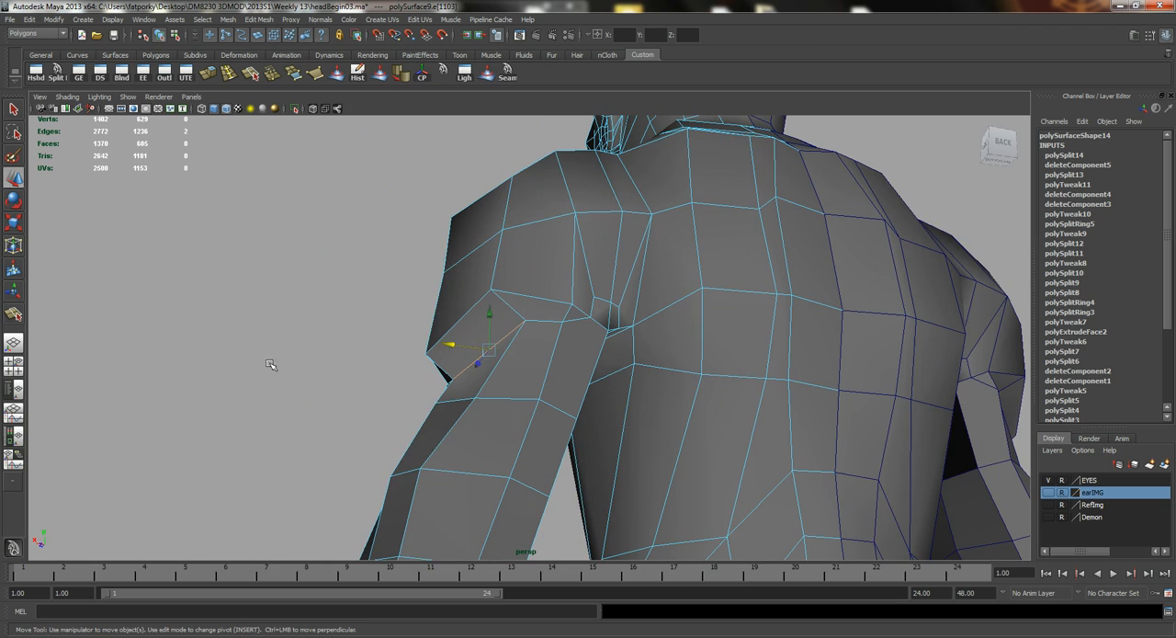
left_click_drag(462, 345, 512, 343)
Preview the mesh smoothed and examine the shape of the shoulder, biceps and arm from several sides.
key("3")
key("q")
right_click_drag(514, 344, 479, 332)
left_click(584, 337)
left_click(228, 108)
mouse_move(376, 306)
left_mouse_down("alt")
mouse_move(307, 302)
mouse_move(490, 323)
mouse_move(322, 378)
left_mouse_up("alt")
left_click(465, 328)
right_click_drag(322, 377, 459, 399, "alt")
middle_click_drag(458, 400, 572, 364, "alt")
right_click_drag(455, 354, 496, 356, "alt")
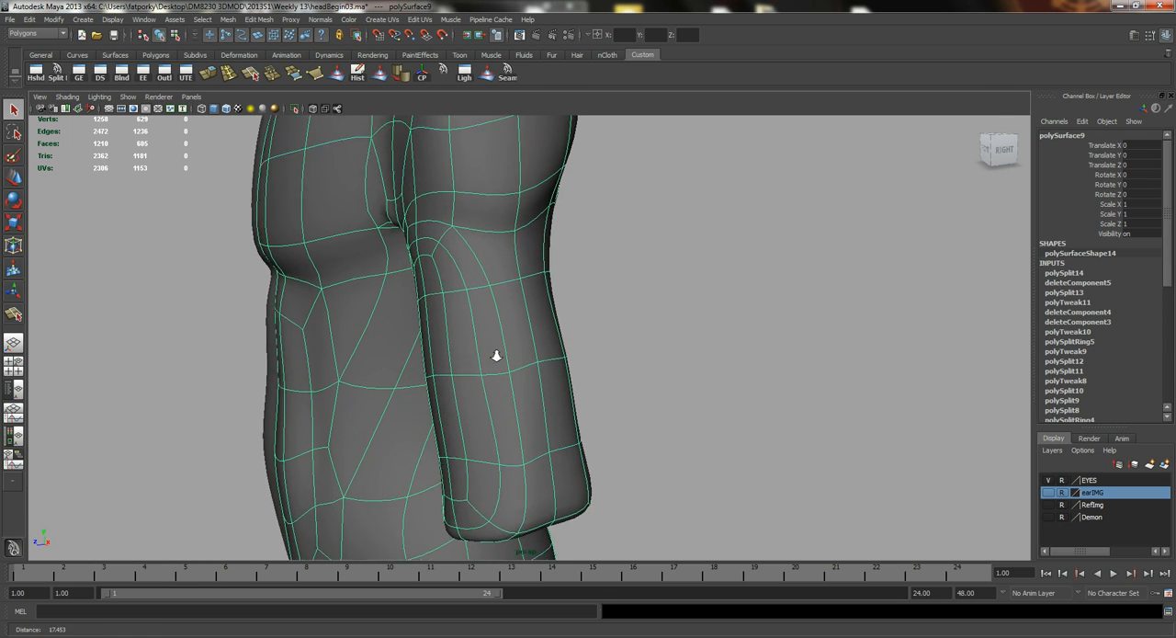
left_click_drag(496, 356, 462, 347, "alt")
right_click_drag(460, 342, 457, 309)
Select lengthwise edges along the outer side of the biceps and move them in depth to round the arm.
left_click(480, 322)
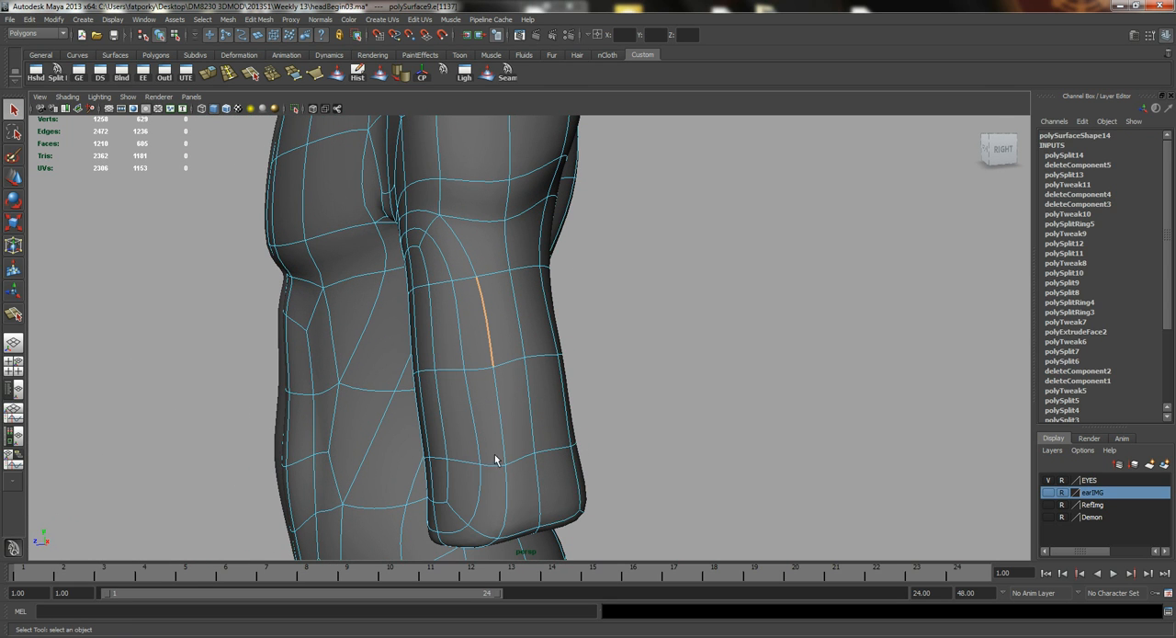
left_click_drag(441, 395, 468, 310, "alt")
key("w")
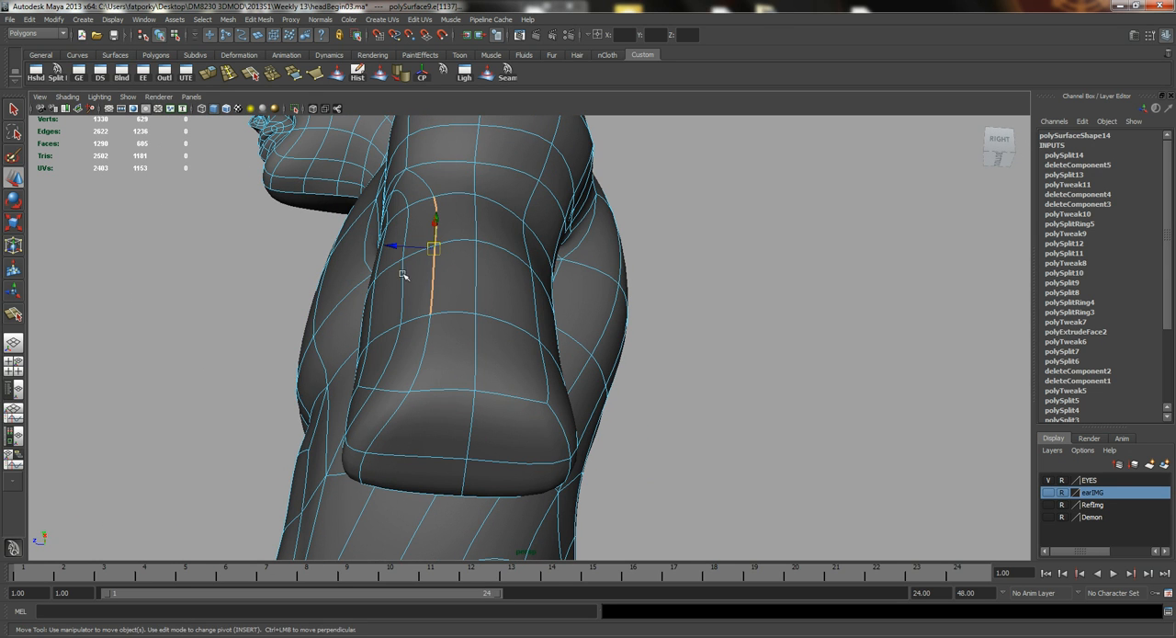
left_click_drag(394, 244, 515, 391)
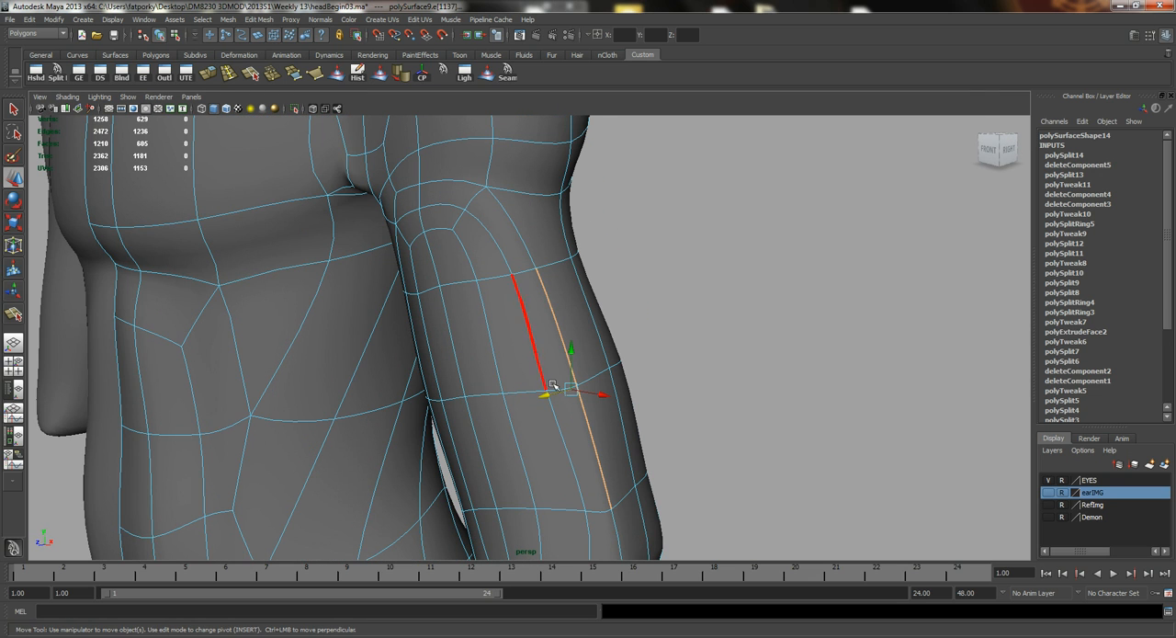
left_click_drag(488, 331, 517, 238, "alt")
Return to the unsmoothed mesh and move the faces along the front of the biceps to add volume.
key("1")
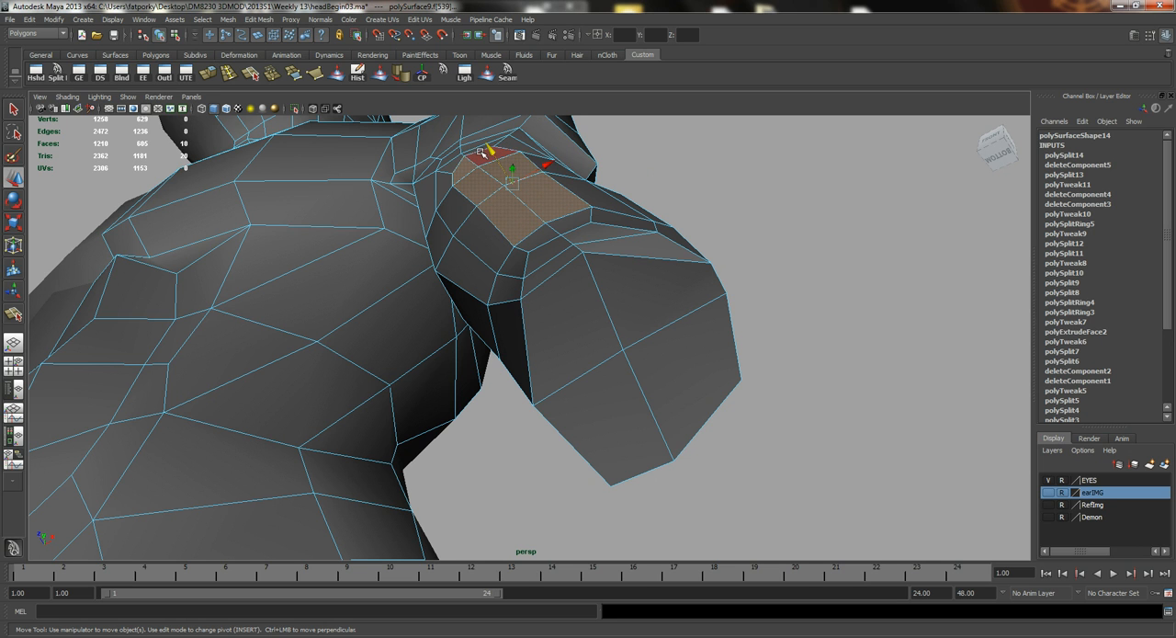
left_click_drag(473, 158, 509, 289, "alt")
key("q")
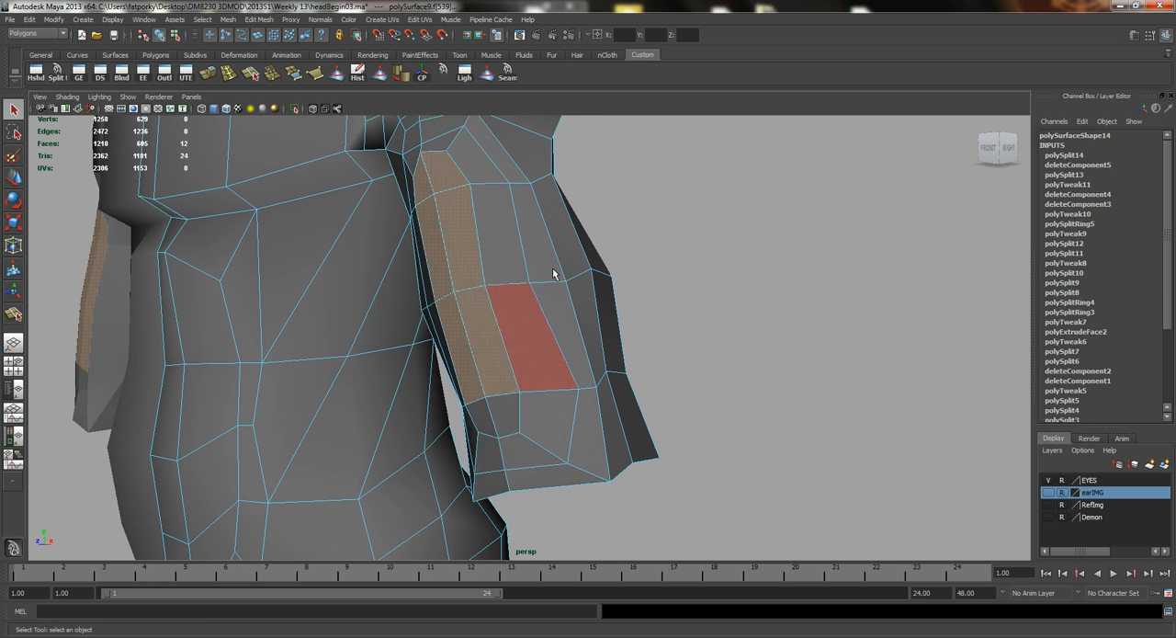
Soften all the edges of the whole body mesh.
key("F8")
left_click(402, 81)
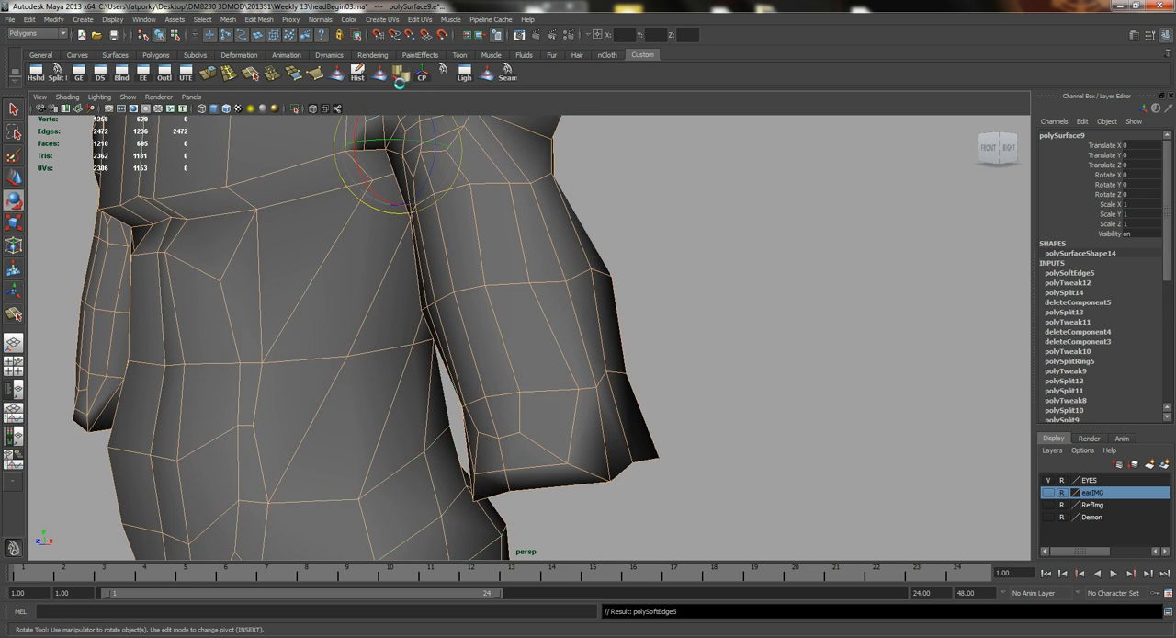
scroll(460, 289, "down", 3)
left_click(672, 349)
left_click_drag(460, 288, 489, 262, "alt")
scroll(551, 312, "down", 3)
scroll(459, 330, "up", 2)
left_click(465, 294)
key("e")
middle_click_drag(490, 262, 547, 386, "alt")
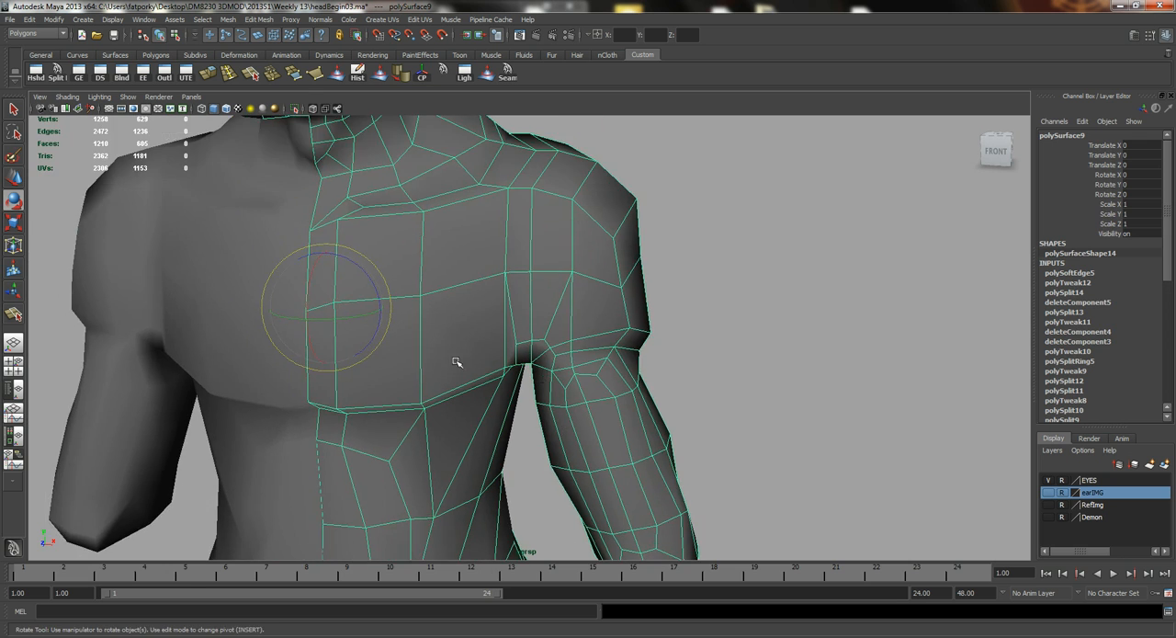
Raise the short crosswise edge directly above the front of the armpit.
right_click_drag(457, 362, 540, 341, "alt")
middle_click_drag(540, 340, 541, 370, "alt")
right_click_drag(460, 354, 564, 375, "alt")
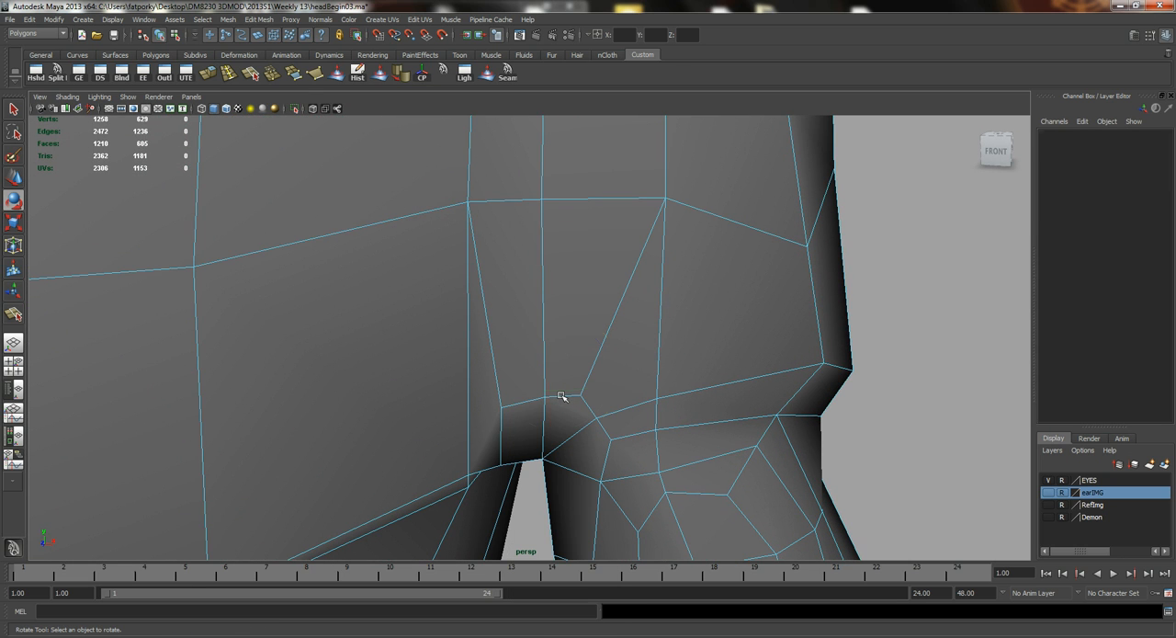
left_click(562, 396)
key("q")
key("w")
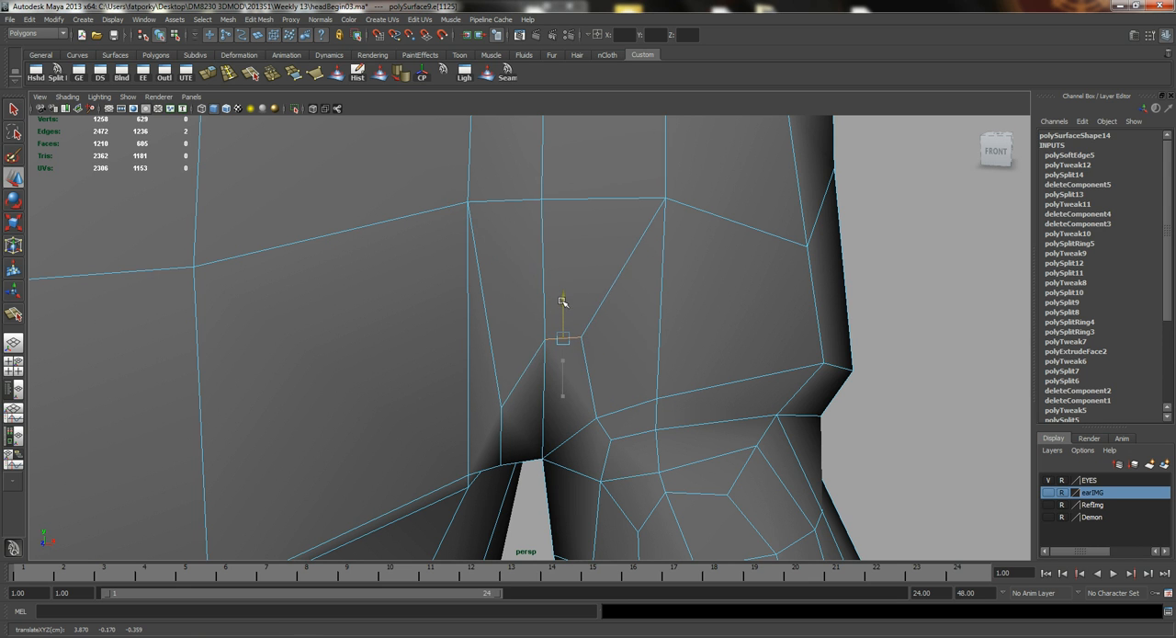
left_click_drag(534, 357, 537, 332, "alt")
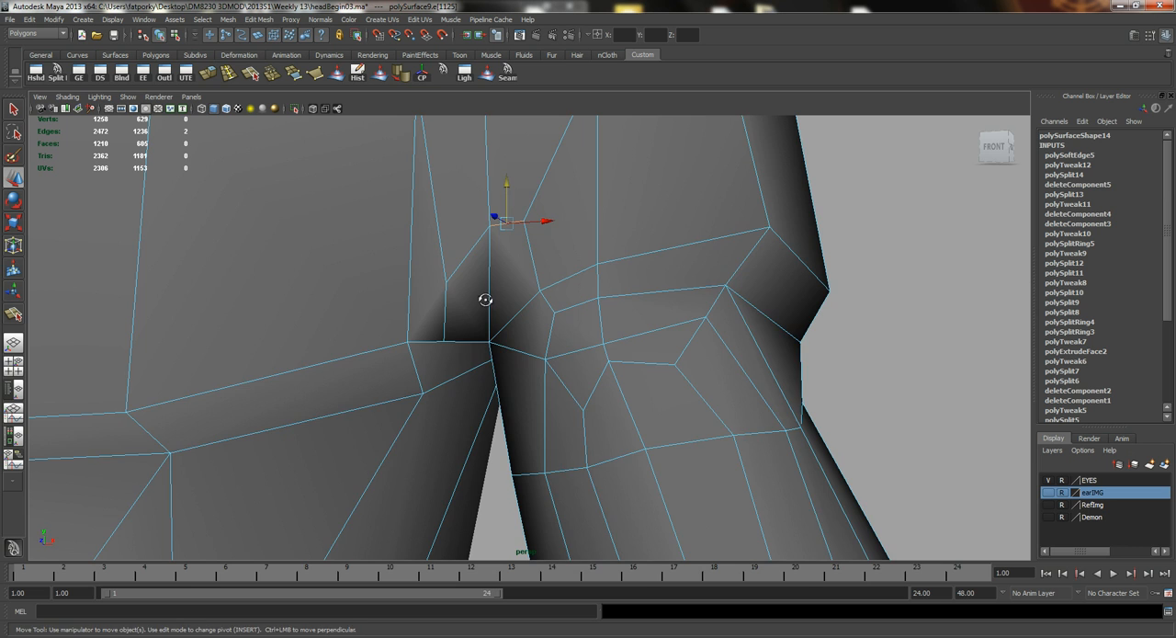
Select the face inside the front armpit crease and shift it in depth.
left_click_drag(485, 300, 500, 223, "alt")
left_click(489, 241)
key("f")
left_click_drag(466, 267, 491, 204, "alt")
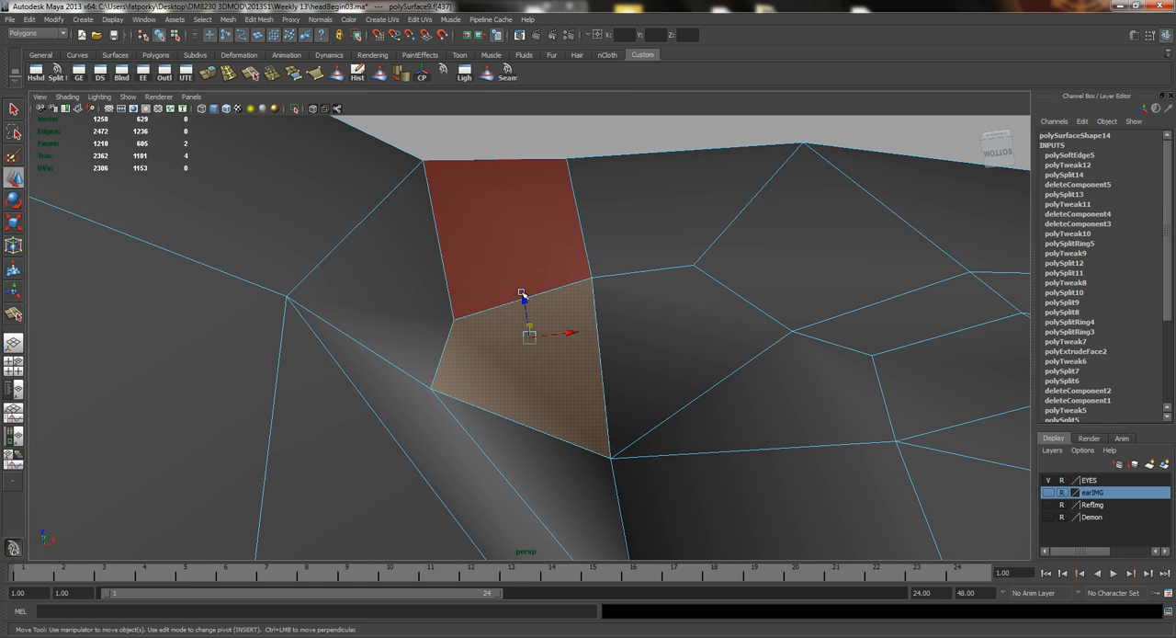
left_click_drag(530, 318, 540, 409)
left_click_drag(588, 372, 583, 401, "alt")
right_click_drag(582, 401, 549, 319, "alt")
middle_click_drag(546, 308, 533, 467, "alt")
right_click_drag(530, 449, 504, 322, "alt")
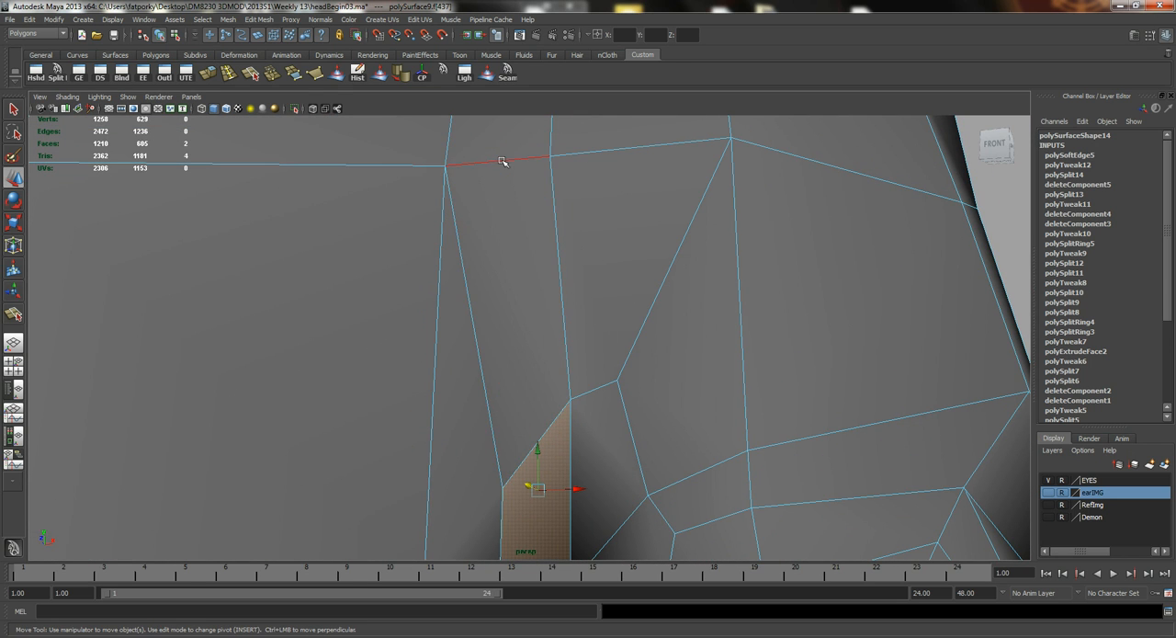
Lower the short chest edge above the armpit, and move the upright edge on the arm side of the armpit inward.
left_click(502, 162)
right_click_drag(559, 215, 521, 171, "alt")
left_click_drag(509, 172, 511, 217)
right_click_drag(625, 300, 487, 262, "alt")
left_click_drag(487, 262, 520, 383, "alt")
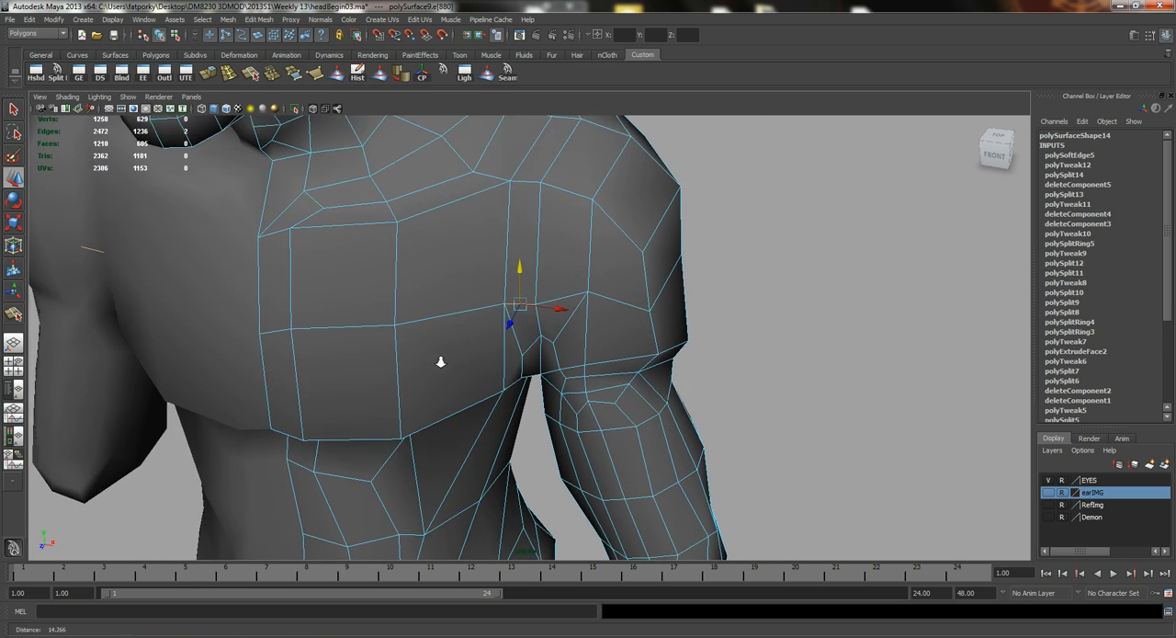
right_click_drag(441, 360, 579, 370, "alt")
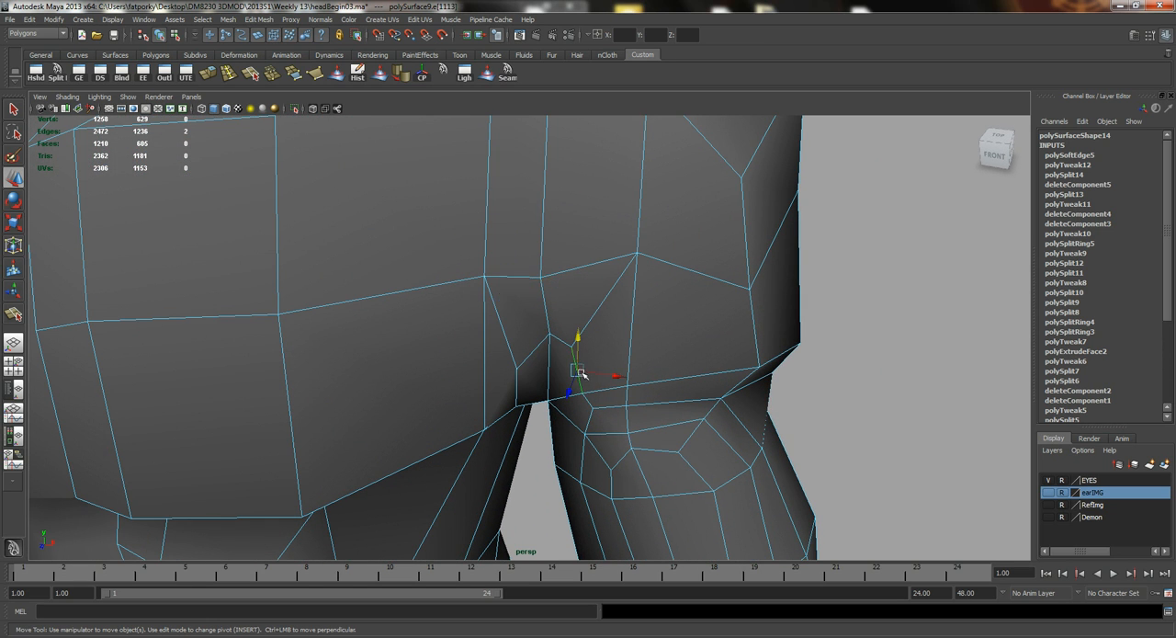
mouse_move(601, 373)
left_mouse_down()
mouse_move(581, 372)
mouse_move(583, 401)
mouse_move(556, 395)
mouse_move(619, 373)
left_mouse_up()
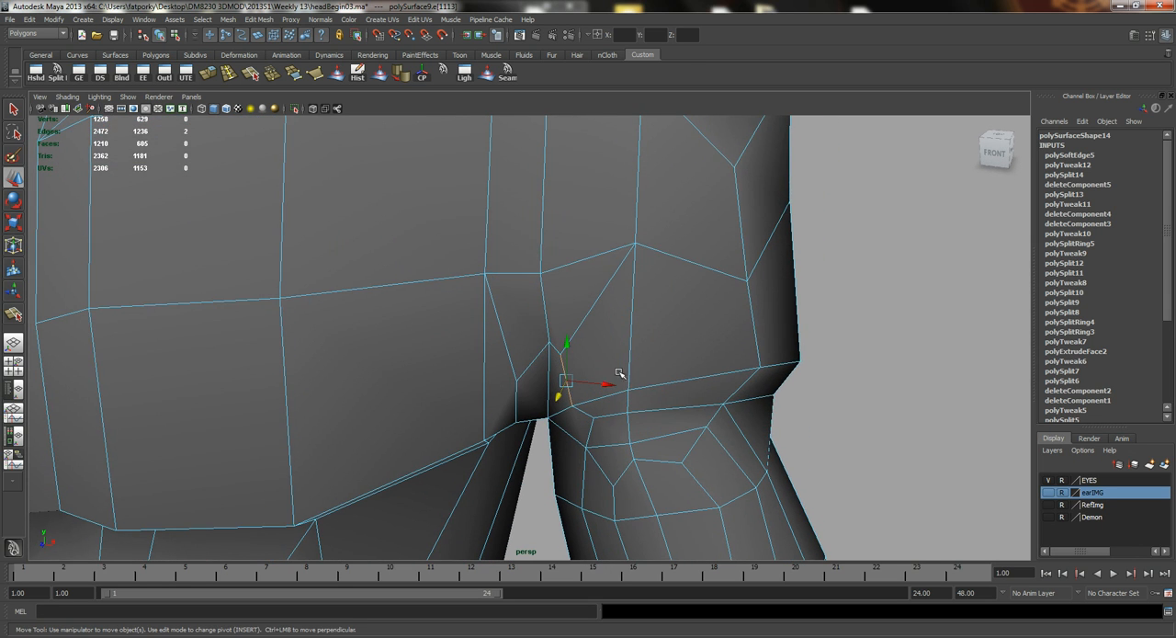
Preview the body smoothed and examine the armpit, chest and shoulder transition.
scroll(602, 387, "down", 3)
scroll(687, 393, "down", 3)
right_click_drag(604, 362, 677, 353)
left_click(804, 386)
scroll(825, 401, "down", 3)
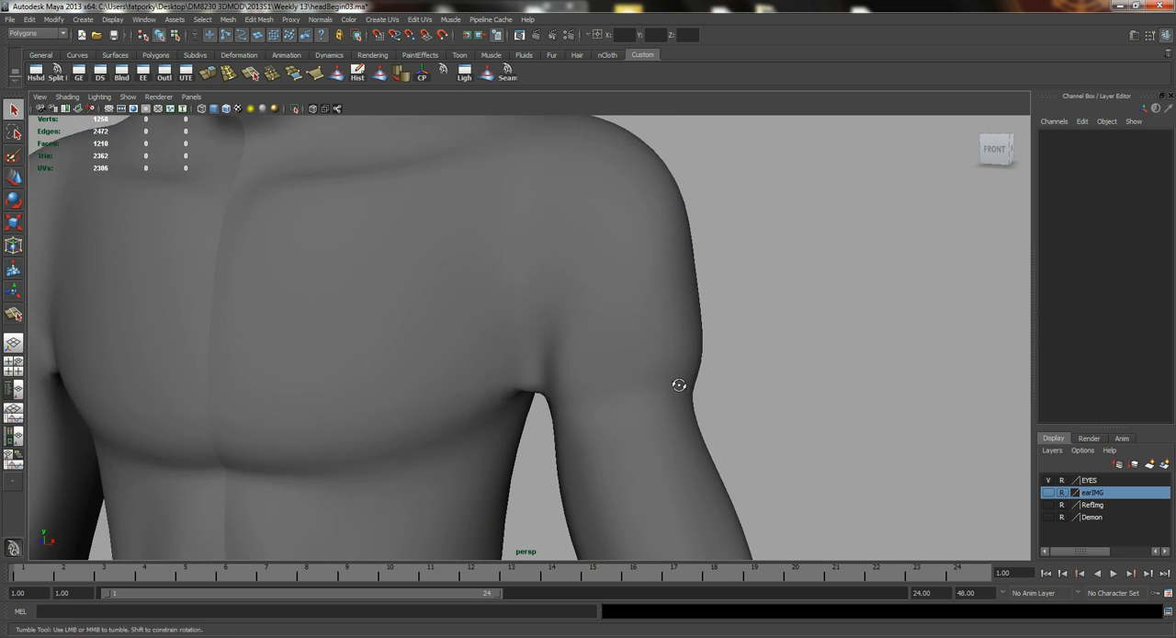
scroll(539, 381, "up", 4)
left_click_drag(581, 410, 557, 454, "alt")
left_click(549, 425)
scroll(557, 454, "down", 5)
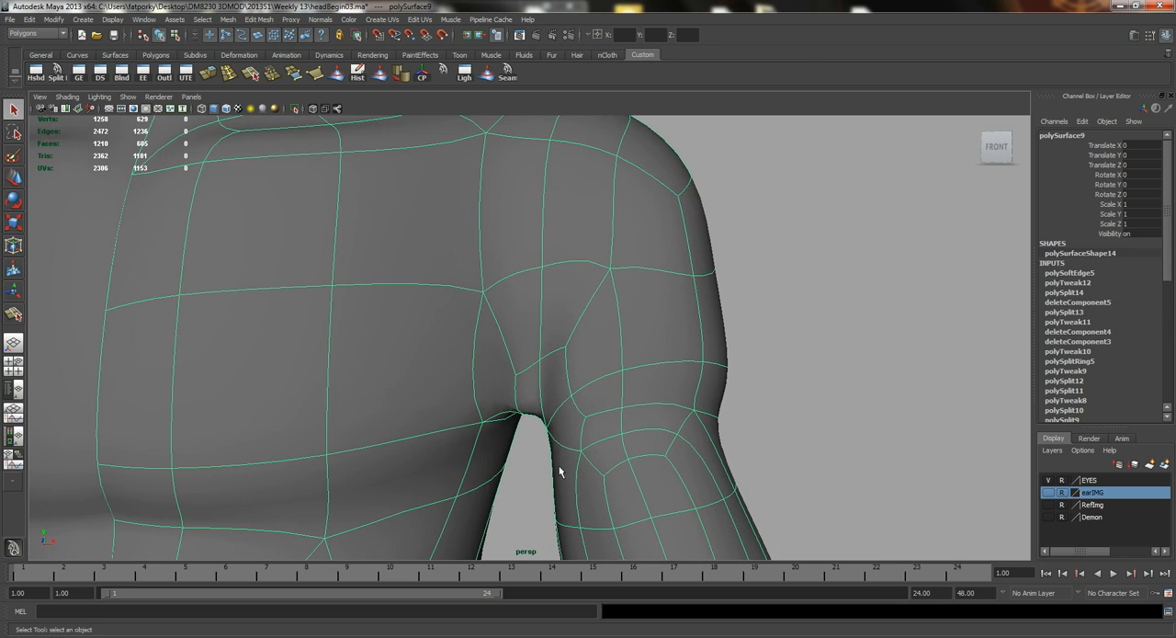
Return to the unsmoothed mesh and extrude the faces capping the lower end of the upper arm.
key("1")
scroll(538, 341, "up", 2)
left_click_drag(539, 341, 612, 378, "alt")
scroll(533, 356, "up", 2)
key("F11")
left_click(606, 367)
scroll(625, 407, "down", 2)
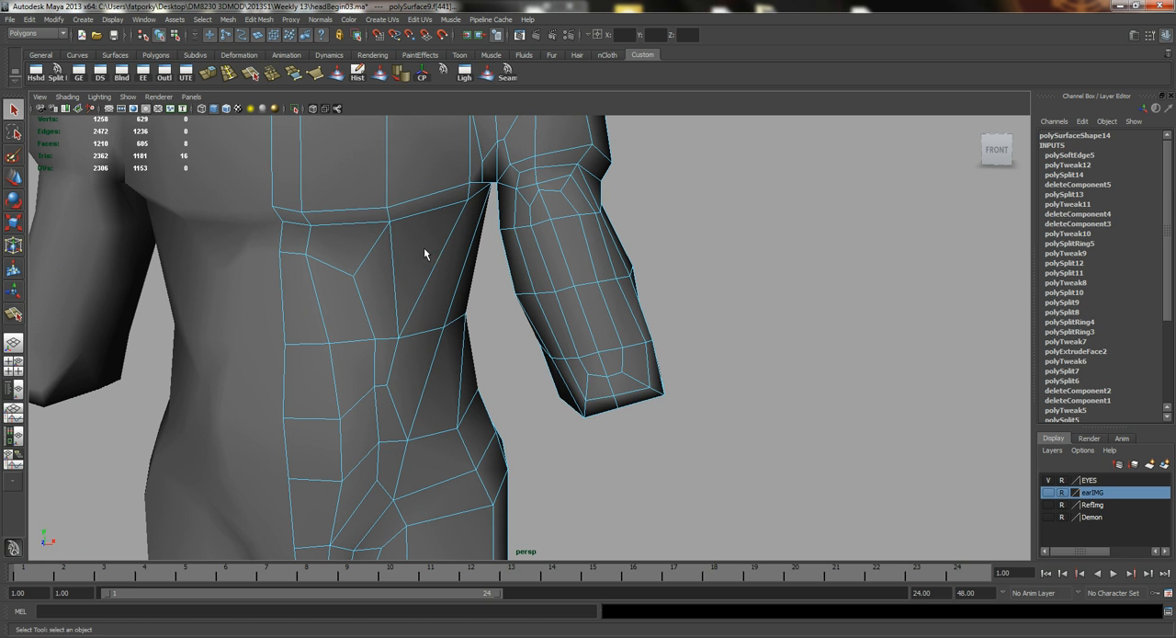
left_click(210, 77)
In the front view, move the extruded end faces down and outward to form a straight forearm reaching about crotch level.
middle_click_drag(608, 317, 560, 264, "alt")
key("space")
left_click_drag(560, 265, 564, 299)
middle_click_drag(728, 447, 641, 309, "alt")
right_click_drag(641, 310, 552, 365, "alt")
middle_click_drag(551, 365, 544, 315, "alt")
key("w")
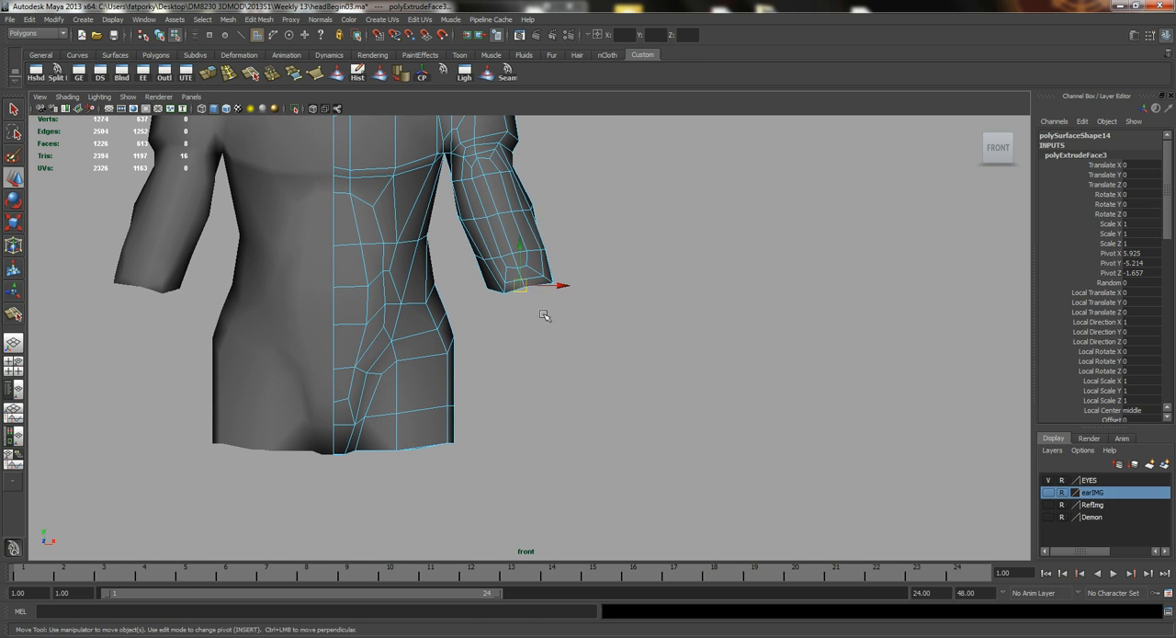
left_click_drag(523, 286, 588, 454)
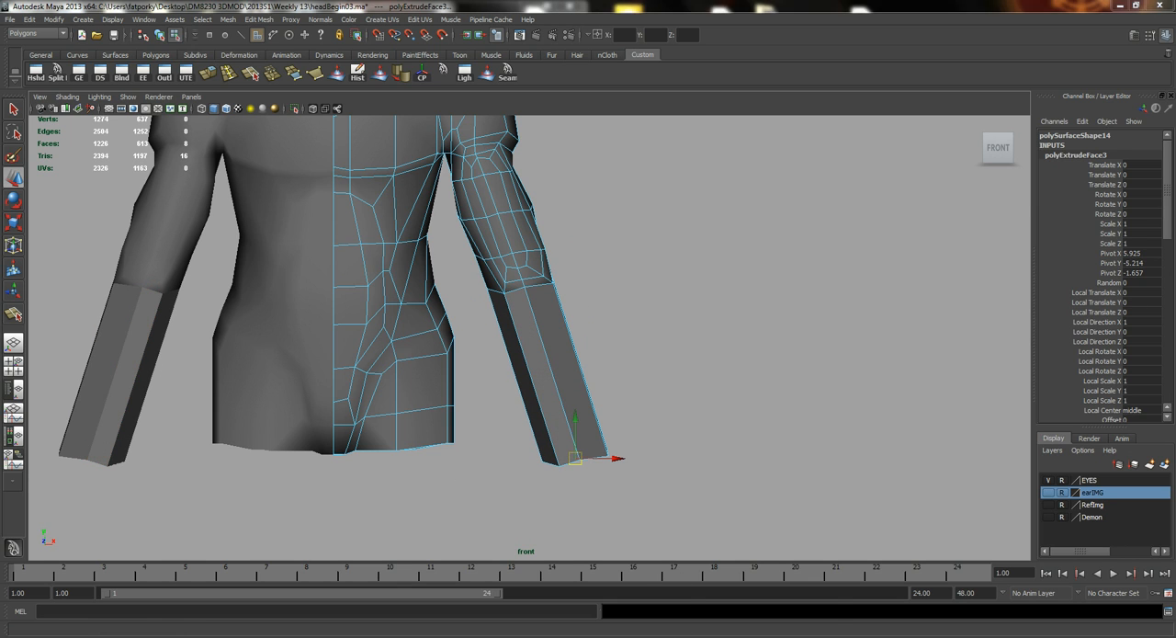
Switch to AnatomyFull.jpg in Windows Photo Viewer to check the forearm's length and muscles, and return to Maya.
mouse_move(682, 632)
left_click(650, 601)
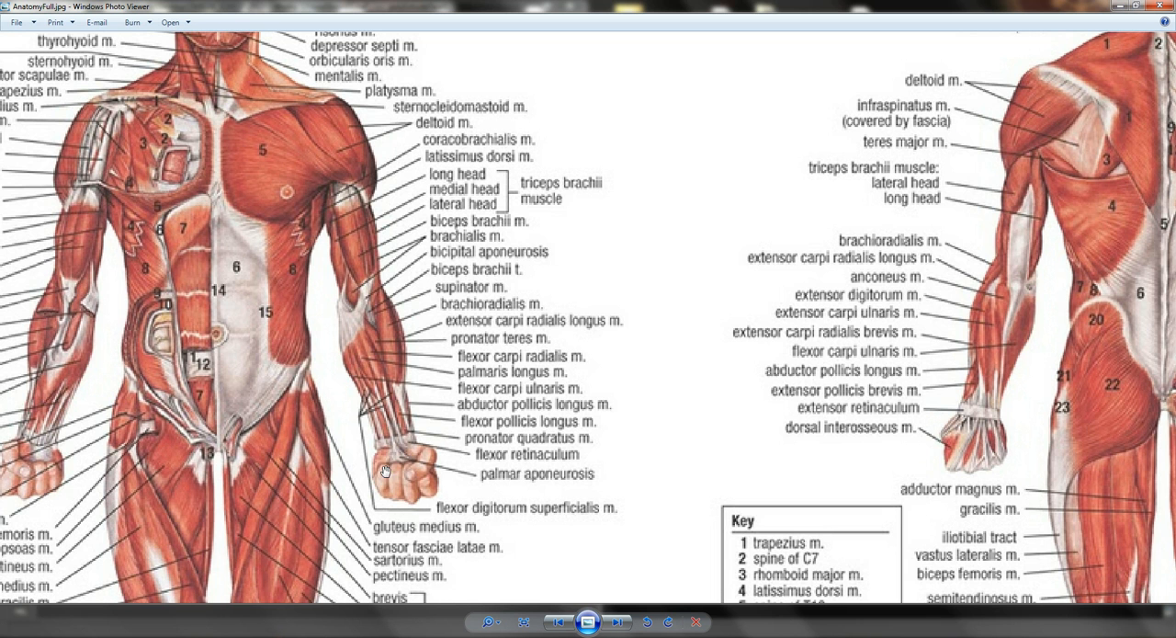
left_click(1119, 6)
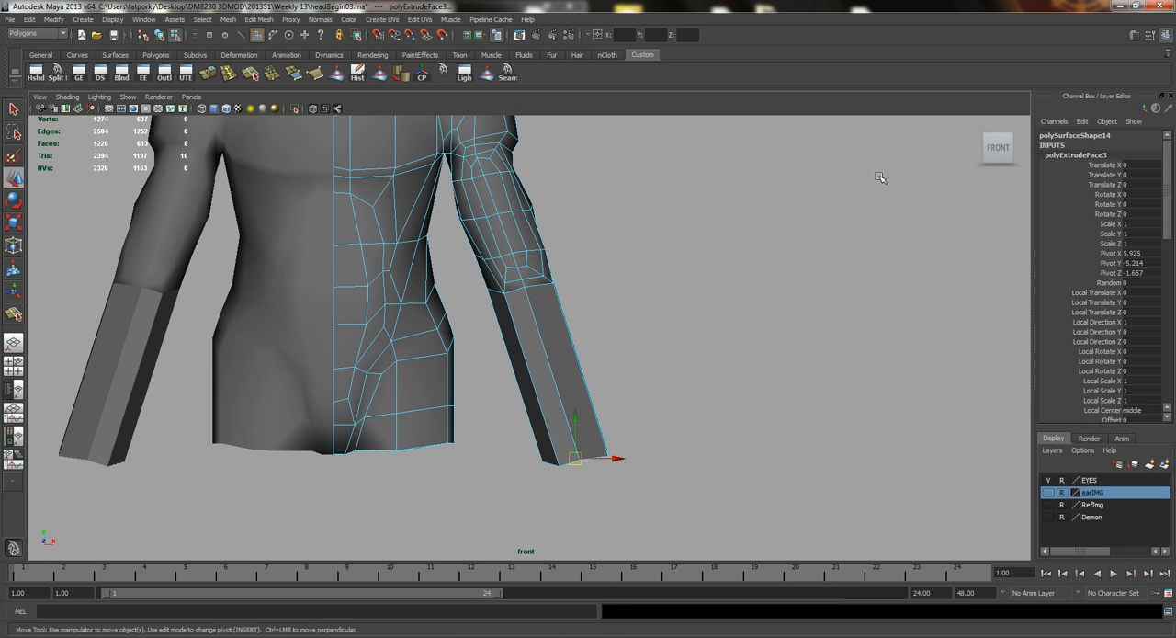
In the perspective view, shift the lengthwise edge on the inner side of the forearm sideways.
left_click_drag(588, 462, 588, 386)
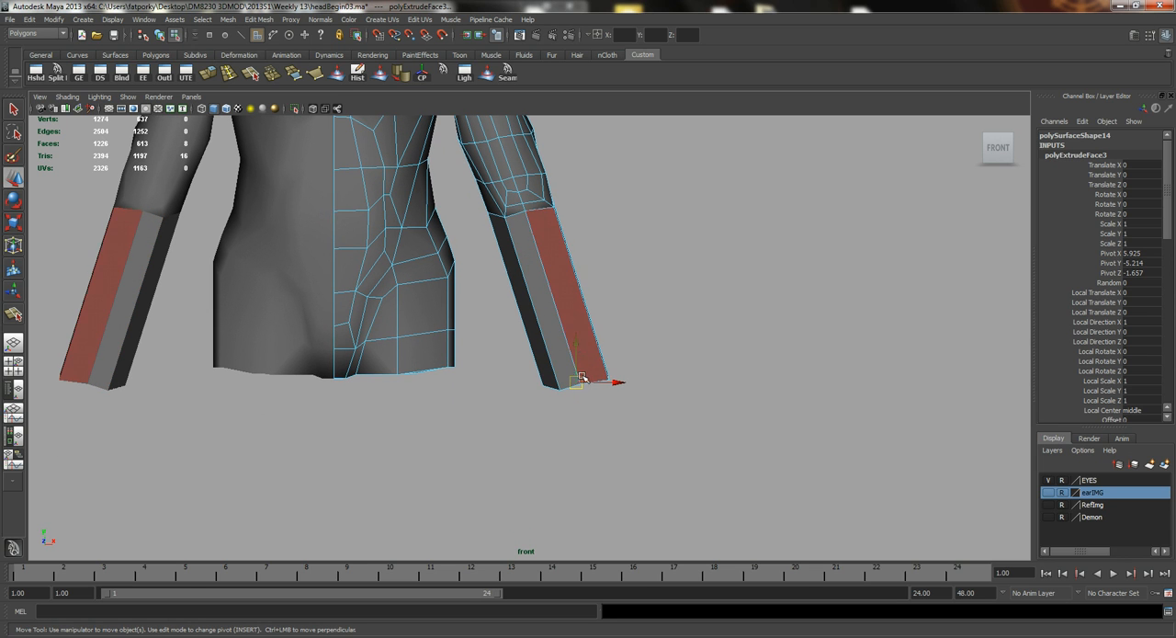
key("space")
left_click_drag(566, 323, 557, 296)
left_click_drag(557, 296, 441, 362, "alt")
right_click_drag(441, 362, 442, 339)
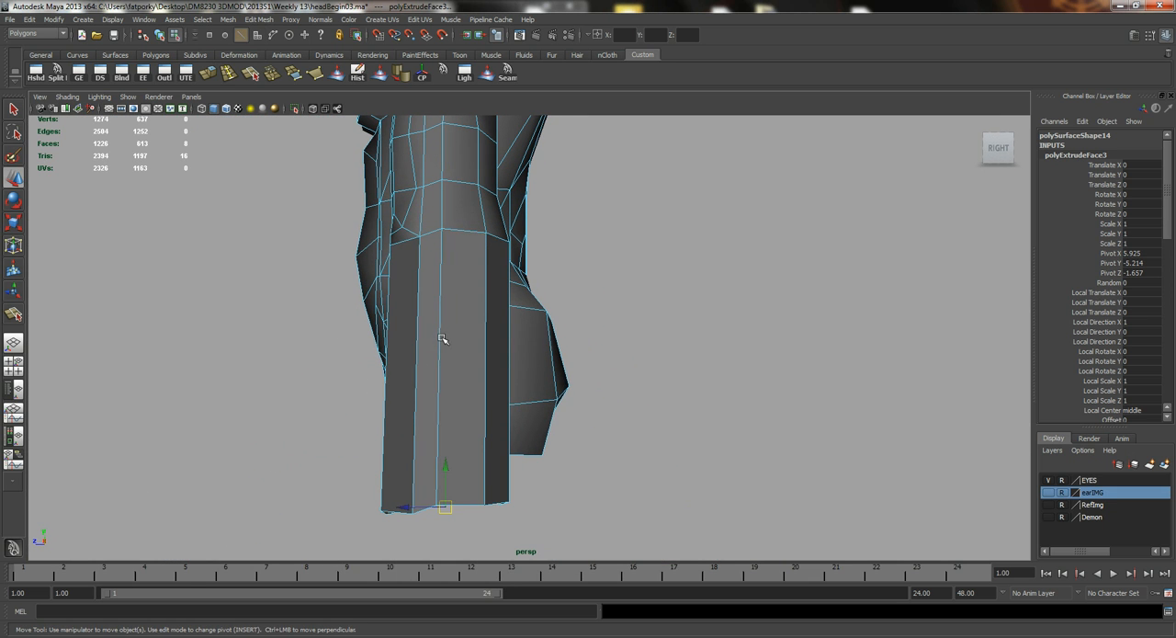
left_click(441, 345)
left_click_drag(441, 344, 562, 341, "alt")
left_click(453, 315)
left_click_drag(453, 315, 413, 250, "alt")
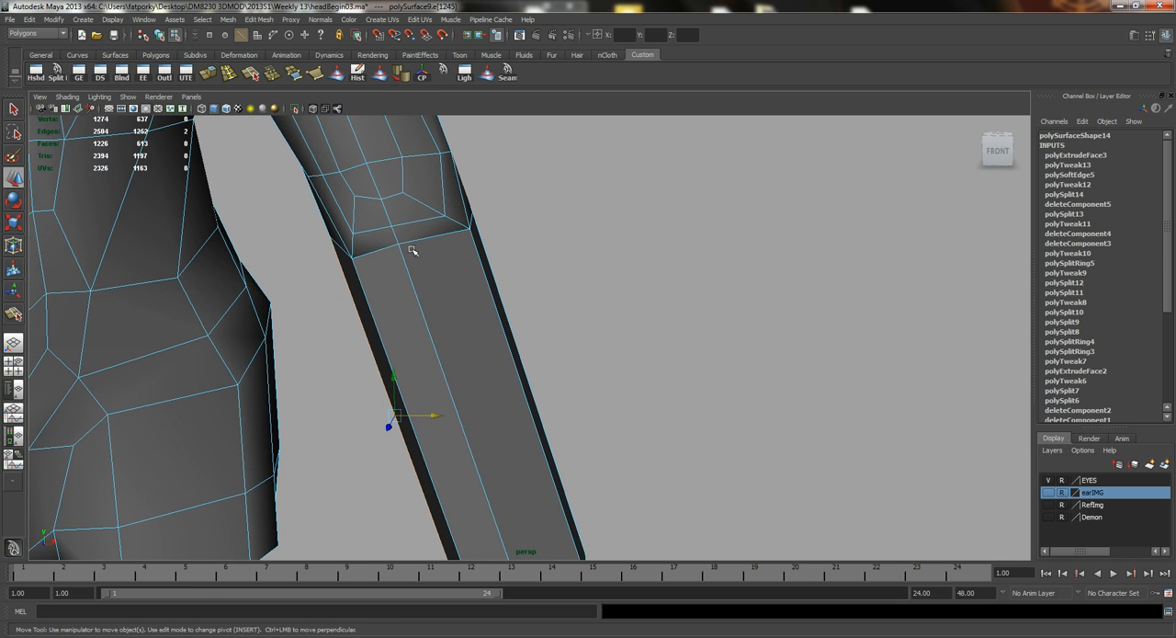
Pull the short edge at the middle of the front elbow crease down so the crease forms a V.
left_click_drag(393, 197, 407, 233)
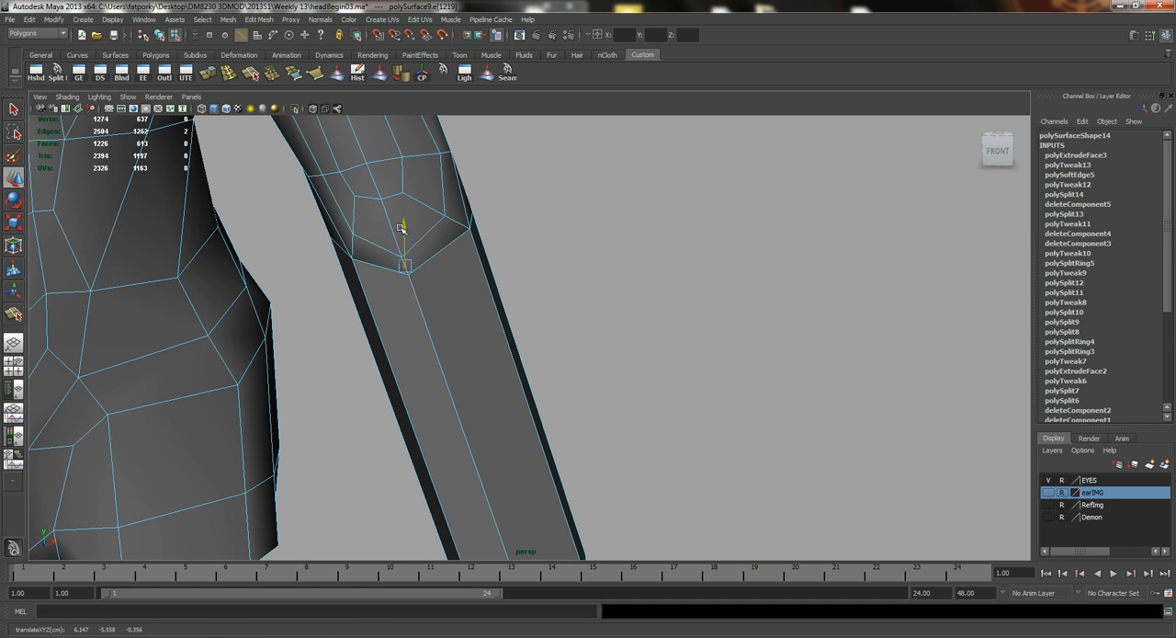
left_click_drag(430, 251, 437, 288, "alt")
key("r")
mouse_move(455, 325)
middle_mouse_down()
mouse_move(466, 330)
mouse_move(458, 327)
middle_mouse_up()
left_click_drag(560, 342, 464, 281, "alt")
Check the elbow and forearm in the smoothed preview with its cage, and return to the unsmoothed mesh.
key("2")
right_click(452, 276)
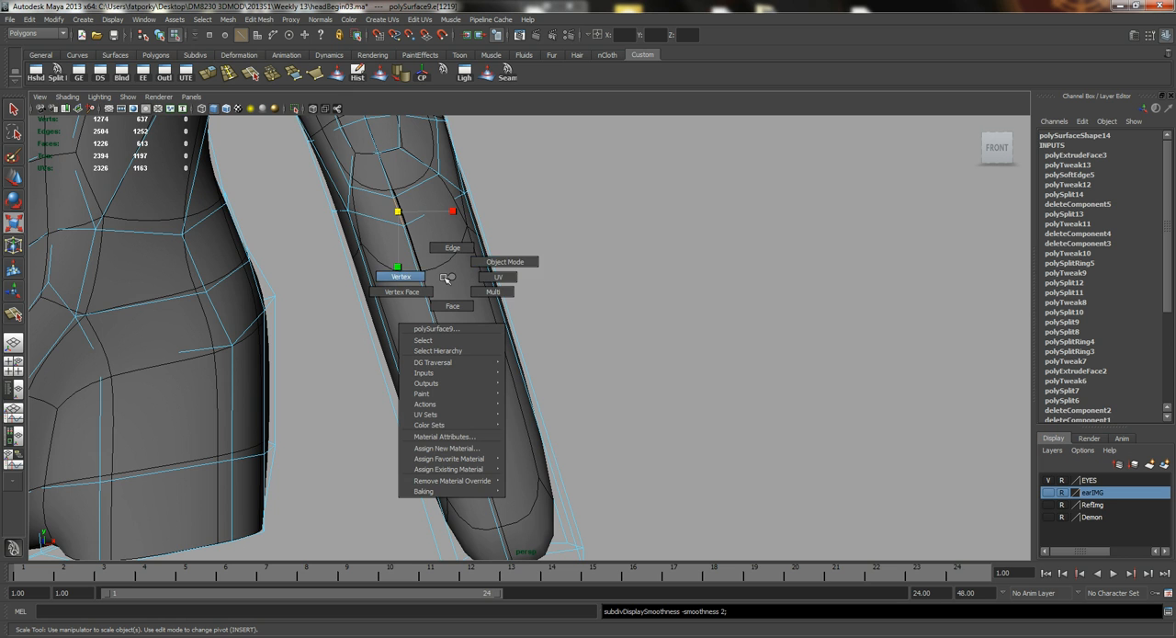
key("1")
right_click_drag(455, 304, 497, 294)
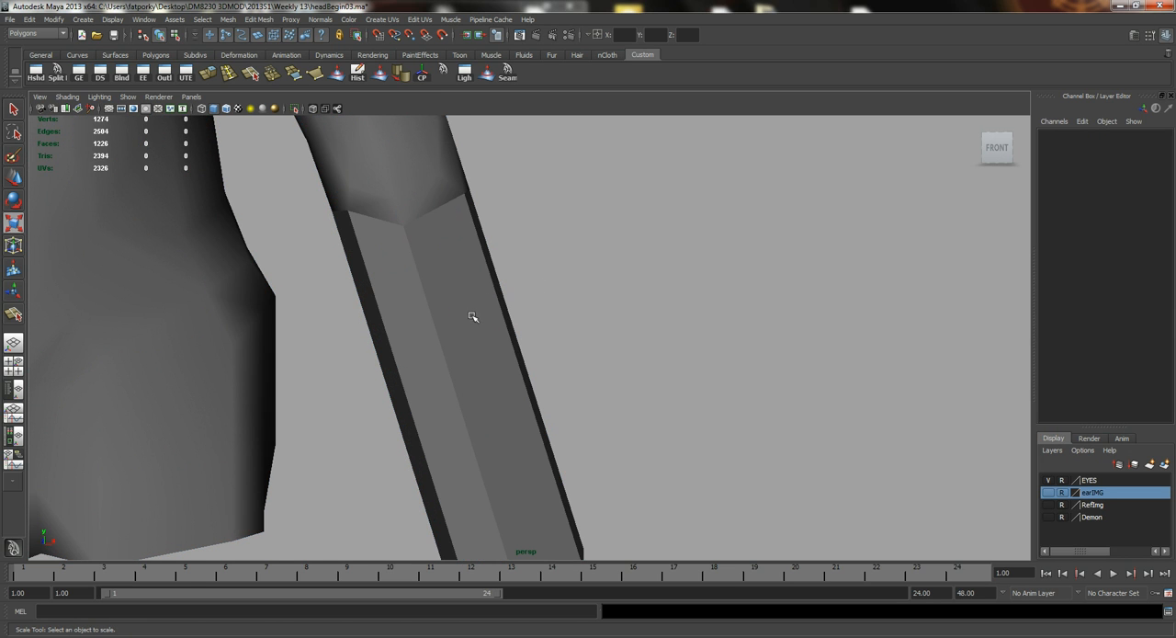
Insert three edge loops around the forearm: just below the elbow, at mid-length and close to the wrist.
right_click_drag(565, 340, 198, 221, "alt")
mouse_move(441, 281)
left_mouse_down("alt")
mouse_move(459, 283)
mouse_move(429, 296)
left_mouse_up("alt")
right_click_drag(428, 296, 533, 308, "alt")
left_click(525, 342)
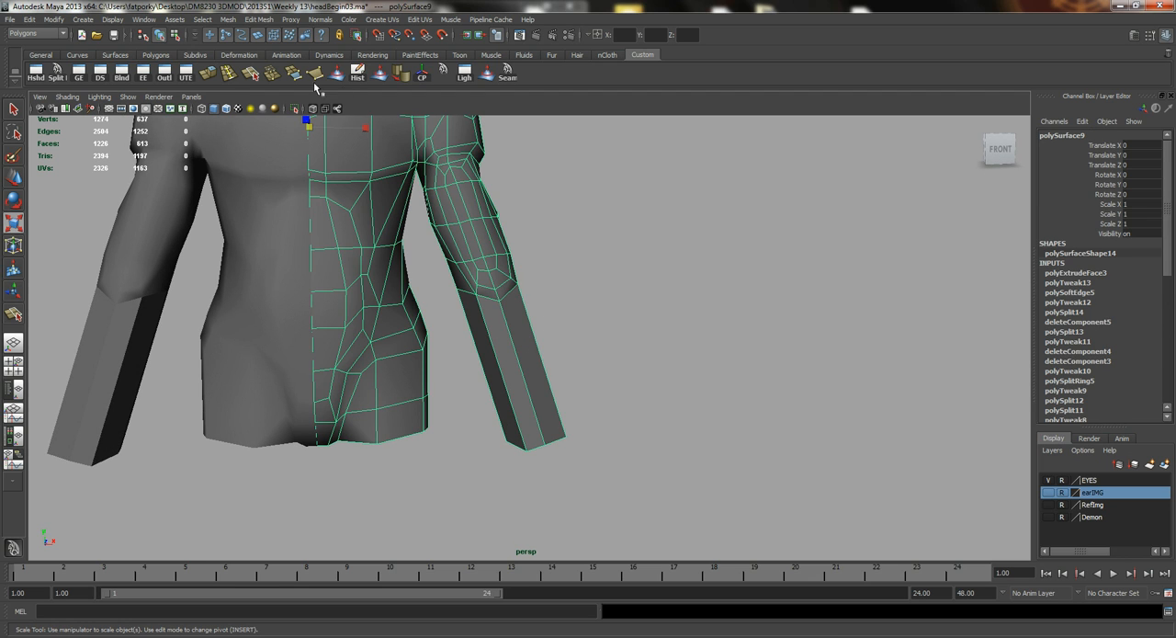
left_click(229, 73)
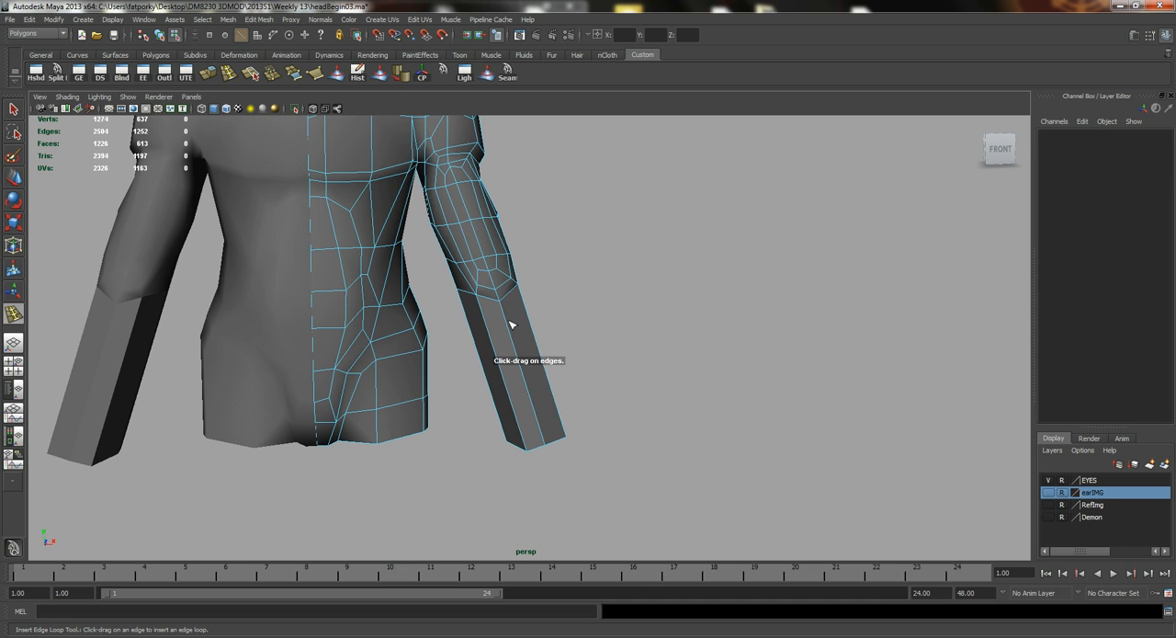
left_click(511, 323)
left_click_drag(514, 323, 514, 324)
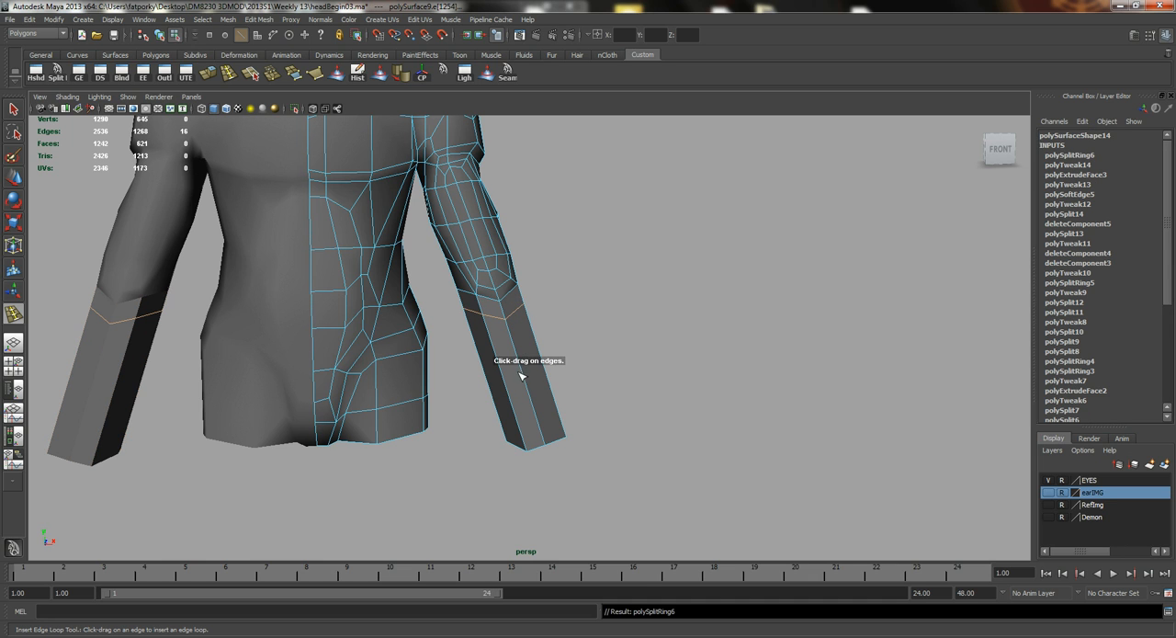
left_click_drag(524, 374, 538, 382)
mouse_move(540, 422)
left_mouse_down()
mouse_move(588, 428)
mouse_move(535, 441)
left_mouse_up()
Select the band of faces around the wrist end and scale it down so the forearm tapers.
key("q")
middle_click_drag(535, 441, 515, 318, "alt")
right_click_drag(389, 294, 465, 341, "alt")
left_click_drag(463, 315, 462, 319)
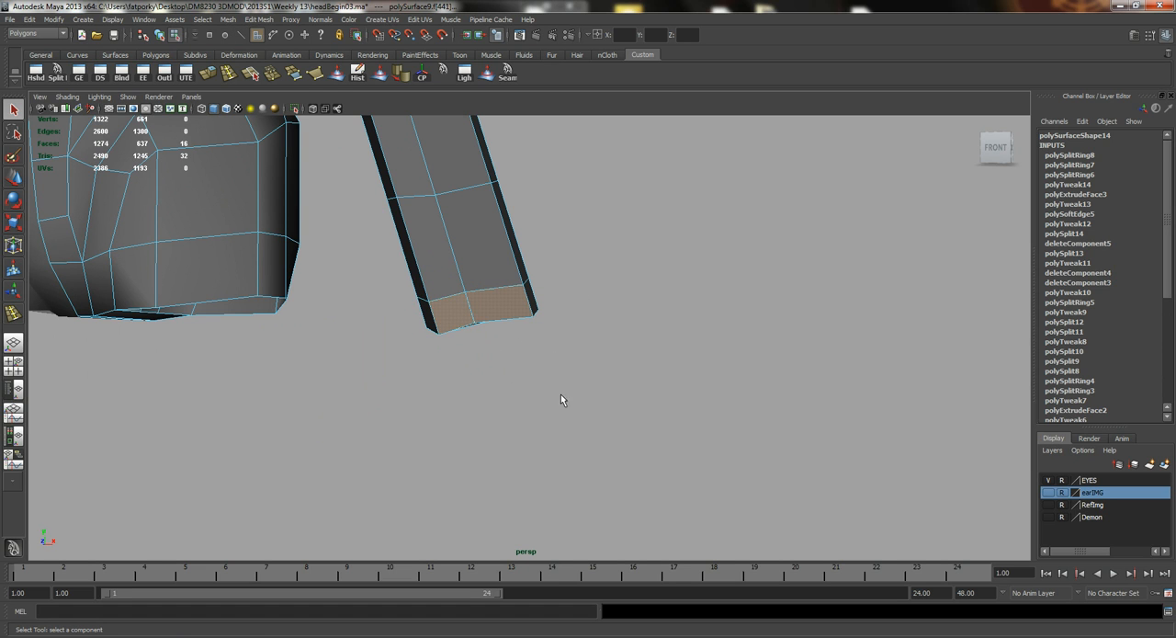
left_click_drag(414, 259, 415, 259)
left_click_drag(564, 190, 331, 211, "ctrl")
left_click_drag(428, 340, 447, 359, "alt")
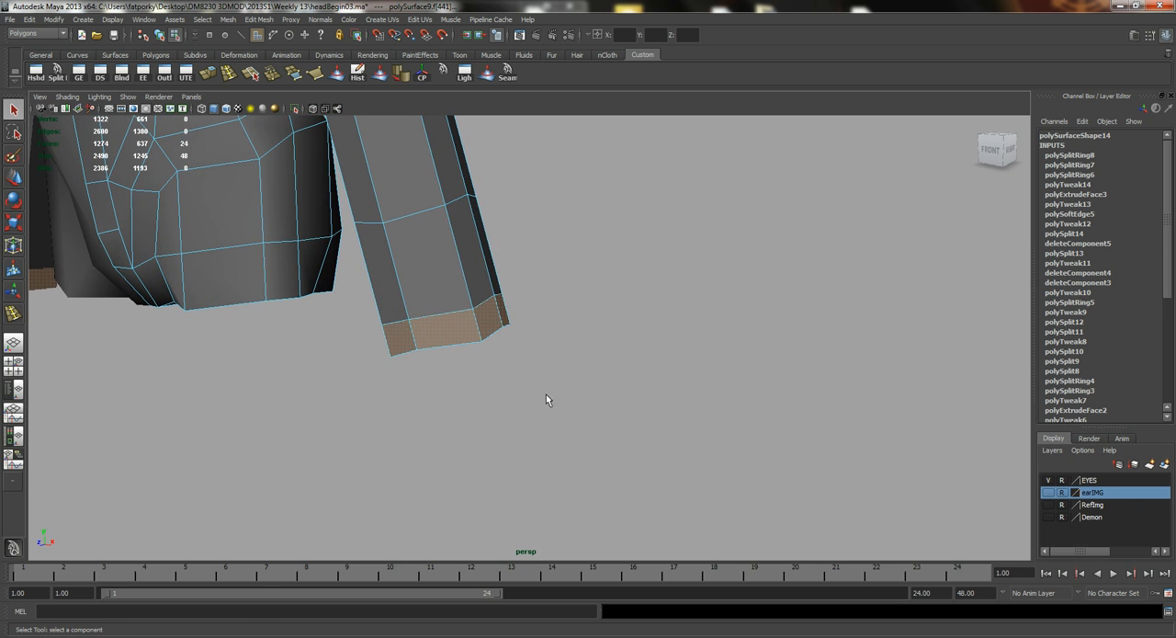
key("r")
left_click_drag(517, 394, 466, 267, "alt")
left_click_drag(423, 305, 399, 326, "alt")
Viewing the arm from below, move the short edge on the inner side of the wrist sideways to reshape its outline.
key("q")
right_click_drag(400, 285, 401, 280)
left_click(403, 281)
left_click_drag(403, 282, 393, 328, "alt")
key("w")
left_click_drag(439, 292, 376, 267)
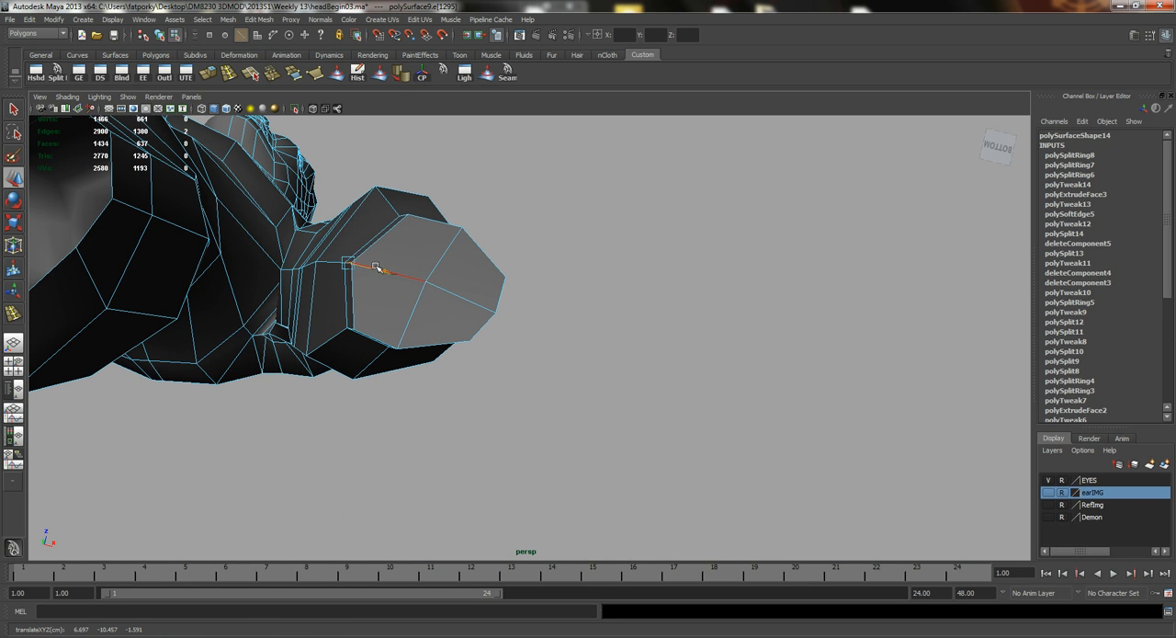
right_click_drag(376, 232, 377, 252)
left_click_drag(377, 246, 410, 369, "alt")
In the front view in wireframe, shift the inner vertices of the wrist's end ring sideways towards the body.
key("space")
middle_click_drag(396, 378, 225, 323, "alt")
right_click_drag(225, 323, 606, 409, "alt")
middle_click_drag(311, 312, 529, 371, "alt")
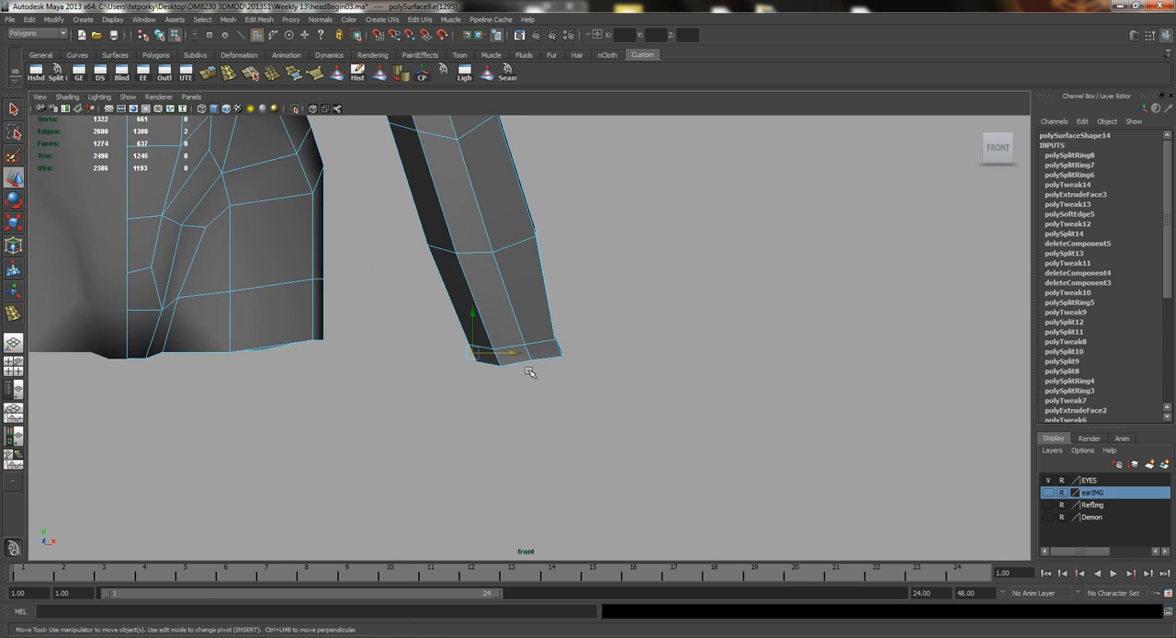
scroll(529, 371, "up", 3)
key("q")
right_click_drag(499, 320, 495, 418)
left_click_drag(495, 418, 420, 372)
key("4")
right_click_drag(583, 439, 594, 443, "alt")
left_click_drag(489, 415, 398, 380)
key("w")
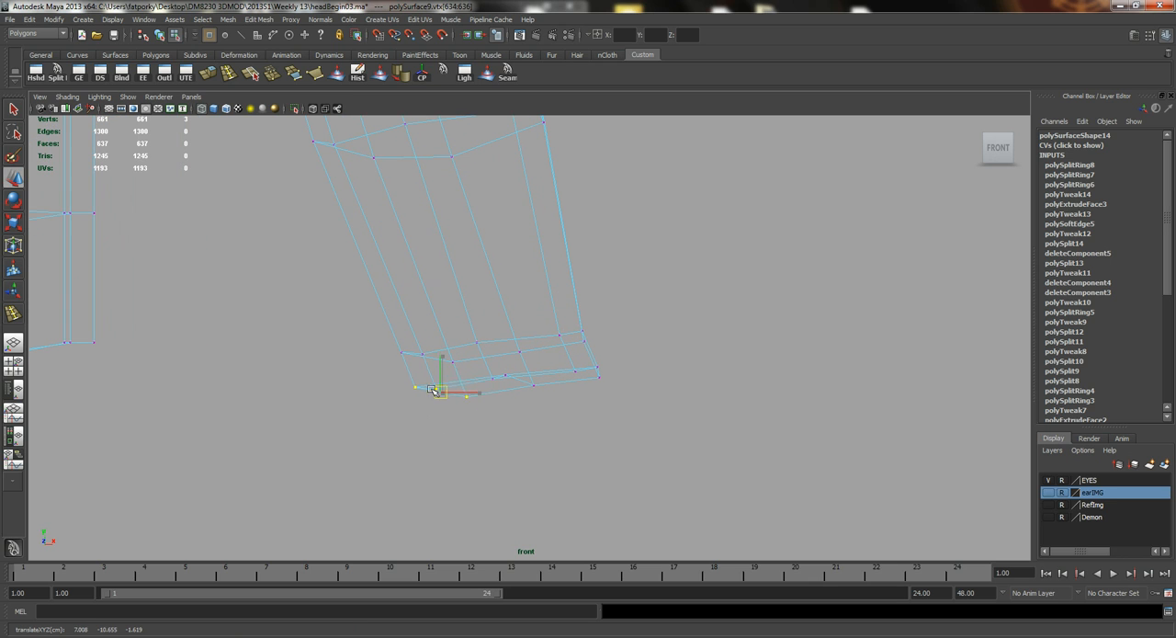
middle_click_drag(471, 399, 413, 424, "alt")
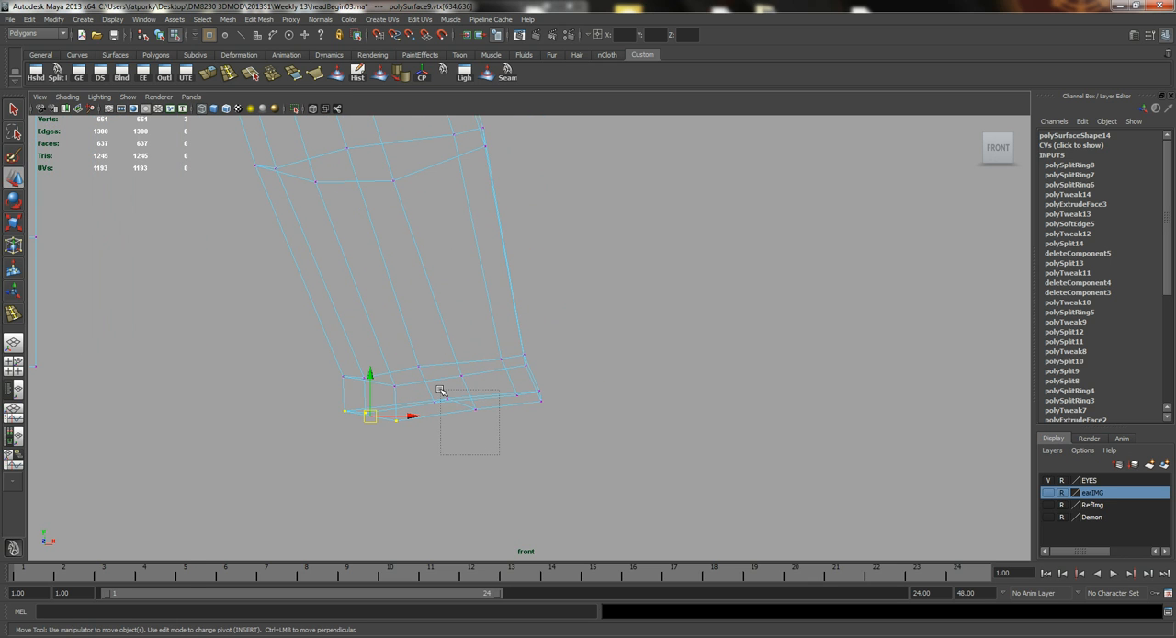
Adjust the middle vertices of the wrist's end ring, and return to the shaded perspective view.
left_click_drag(411, 359, 488, 420)
key("space")
left_click_drag(445, 369, 438, 318)
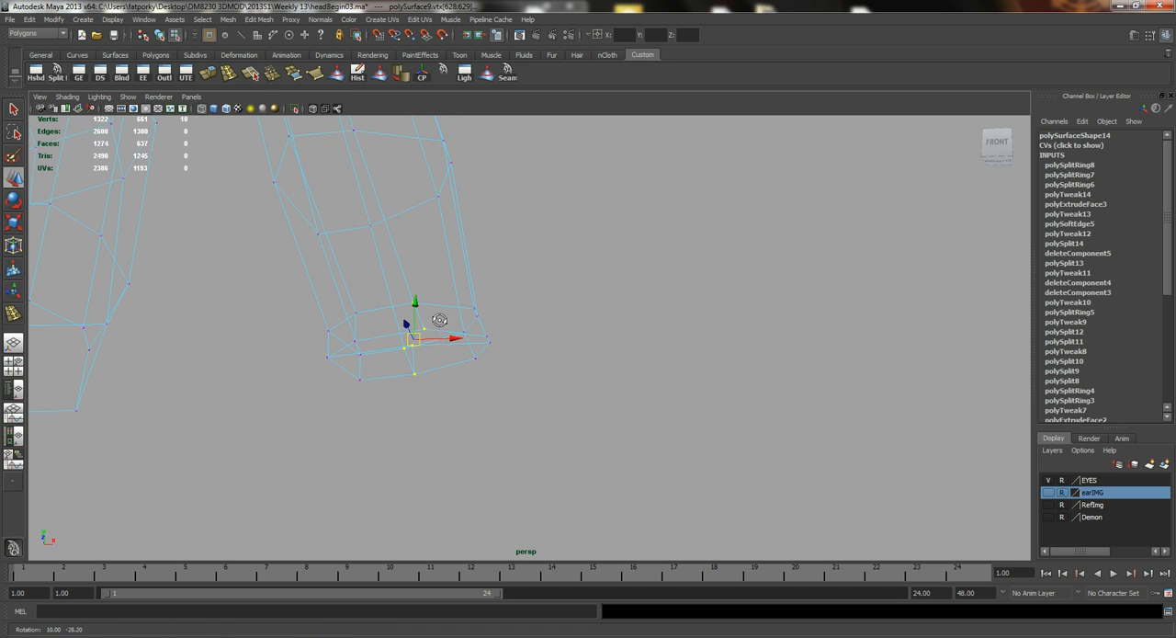
key("5")
mouse_move(431, 365)
left_mouse_down("alt")
mouse_move(399, 307)
mouse_move(336, 389)
mouse_move(413, 389)
mouse_move(433, 357)
left_mouse_up("alt")
right_click_drag(449, 312, 443, 287)
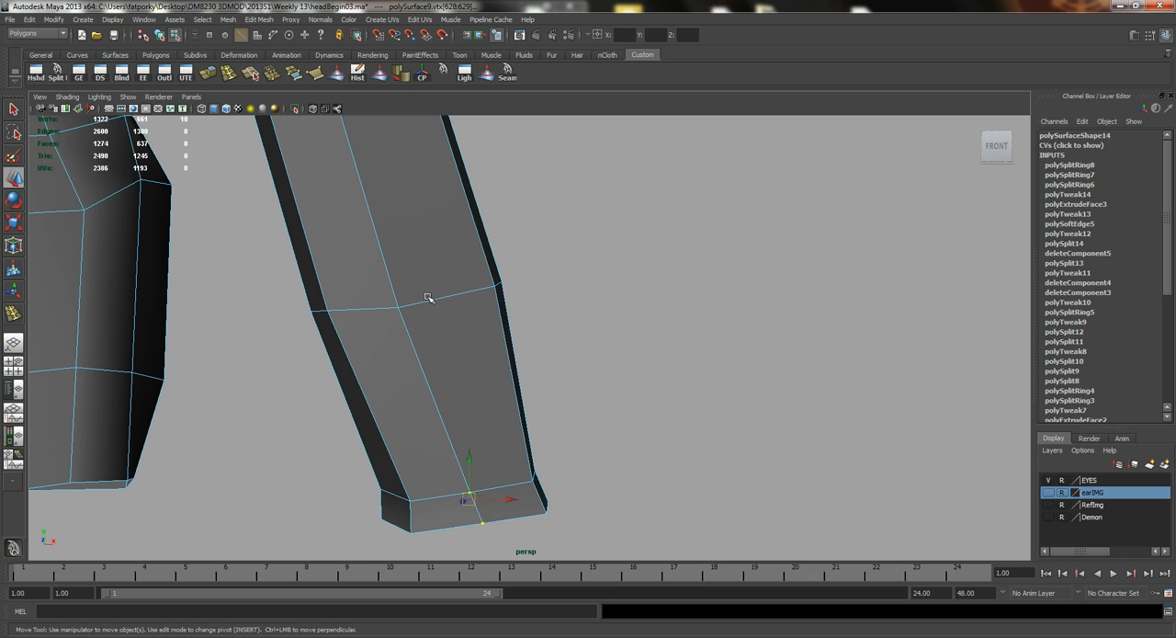
Select the edge loop at the middle of the forearm and scale it down.
double_click(431, 301)
left_click_drag(585, 360, 446, 367, "alt")
key("r")
middle_click_drag(597, 391, 557, 395)
left_click_drag(557, 395, 462, 309, "alt")
Scale the edge loops at the elbow crease and just below it to shape the top of the forearm.
left_click_drag(405, 341, 418, 289, "alt")
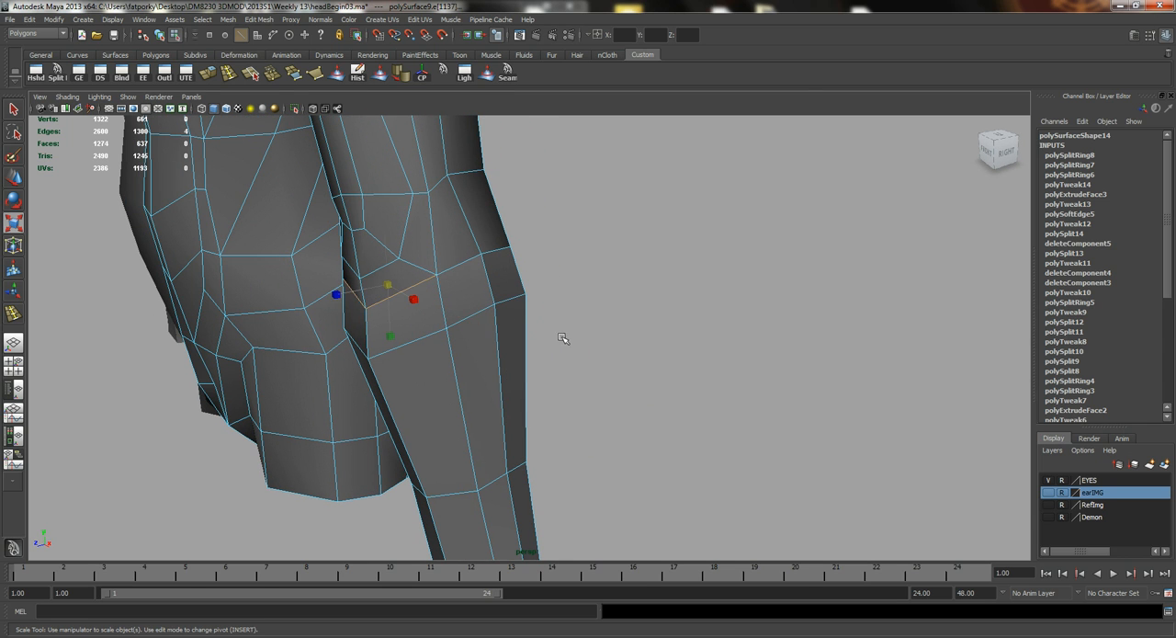
middle_click_drag(563, 338, 537, 344)
left_click_drag(539, 336, 643, 337, "alt")
middle_click_drag(643, 336, 631, 338)
left_click_drag(639, 341, 565, 344, "alt")
middle_click_drag(564, 343, 571, 341)
left_click_drag(547, 354, 480, 327, "alt")
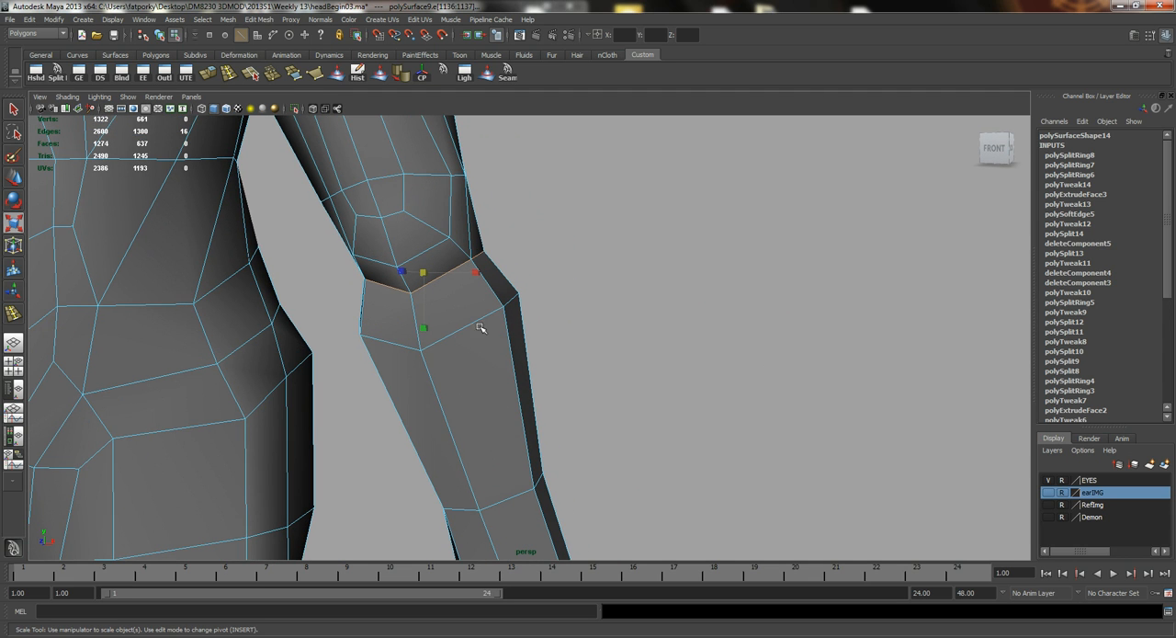
middle_click_drag(584, 366, 601, 252, "alt")
right_click_drag(619, 281, 463, 240, "alt")
right_click_drag(588, 468, 624, 507)
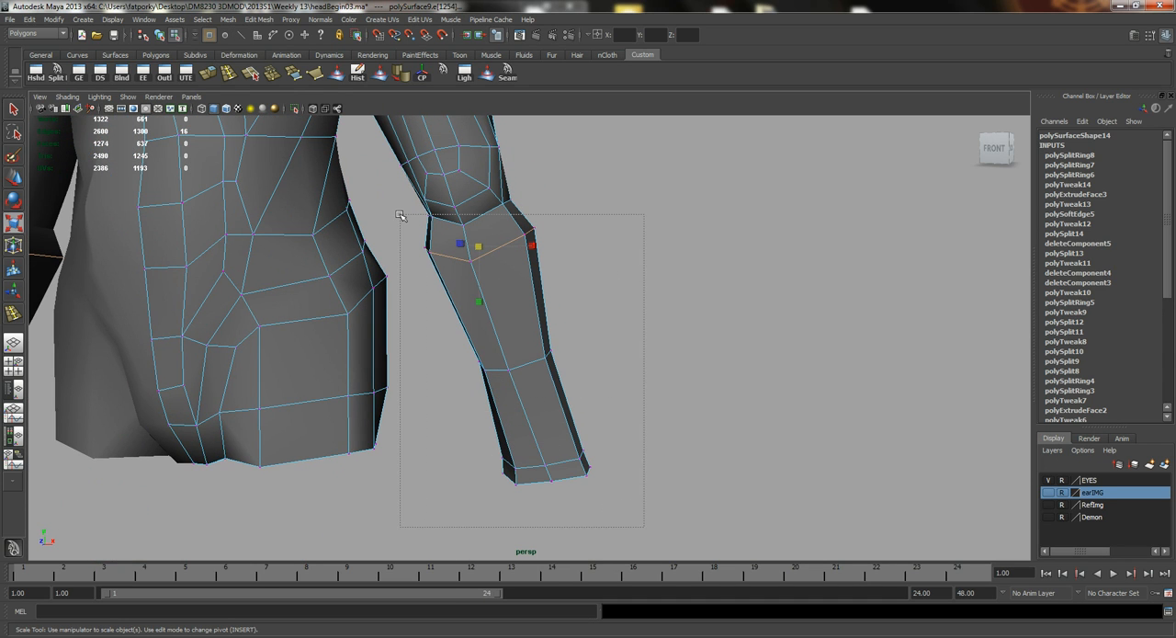
Select all forearm vertices below the elbow crease and move them up towards the elbow.
left_click_drag(644, 527, 400, 215)
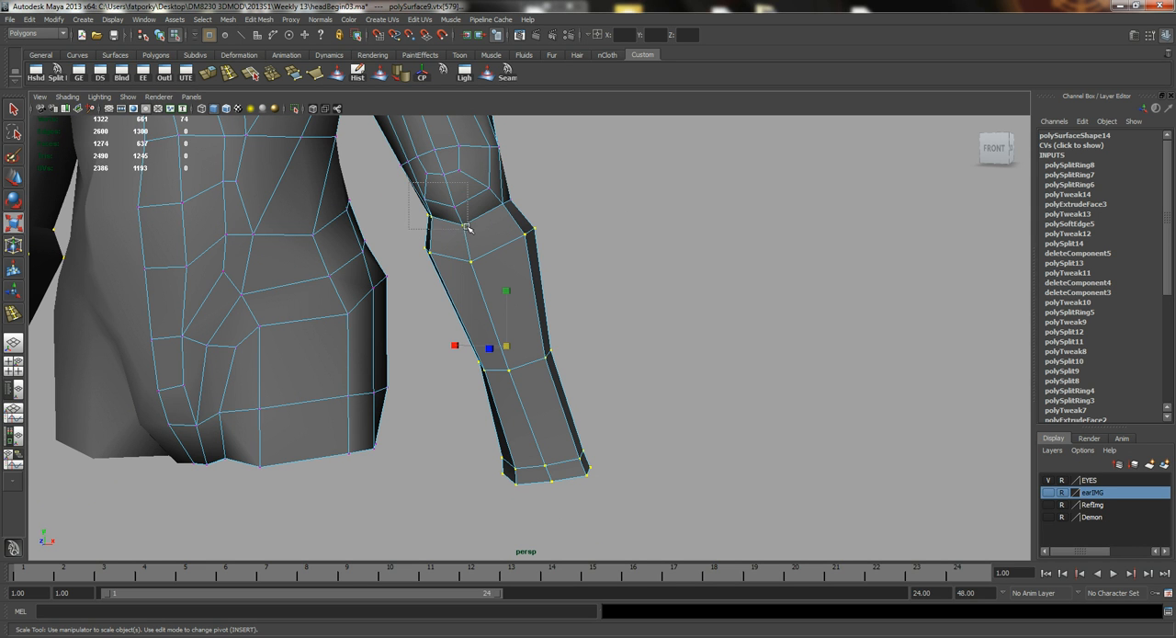
mouse_move(488, 223)
left_mouse_down("alt")
mouse_move(394, 257)
mouse_move(488, 245)
left_mouse_up("alt")
right_click_drag(516, 242, 485, 241)
left_click_drag(485, 241, 549, 356, "alt")
key("w")
mouse_move(511, 318)
left_mouse_down()
mouse_move(509, 296)
mouse_move(510, 308)
left_mouse_up()
left_click_drag(546, 349, 491, 284)
Select the body mesh and soften its edge normals.
key("q")
right_click_drag(512, 315, 563, 296)
left_click_drag(653, 338, 669, 342)
left_click(524, 316)
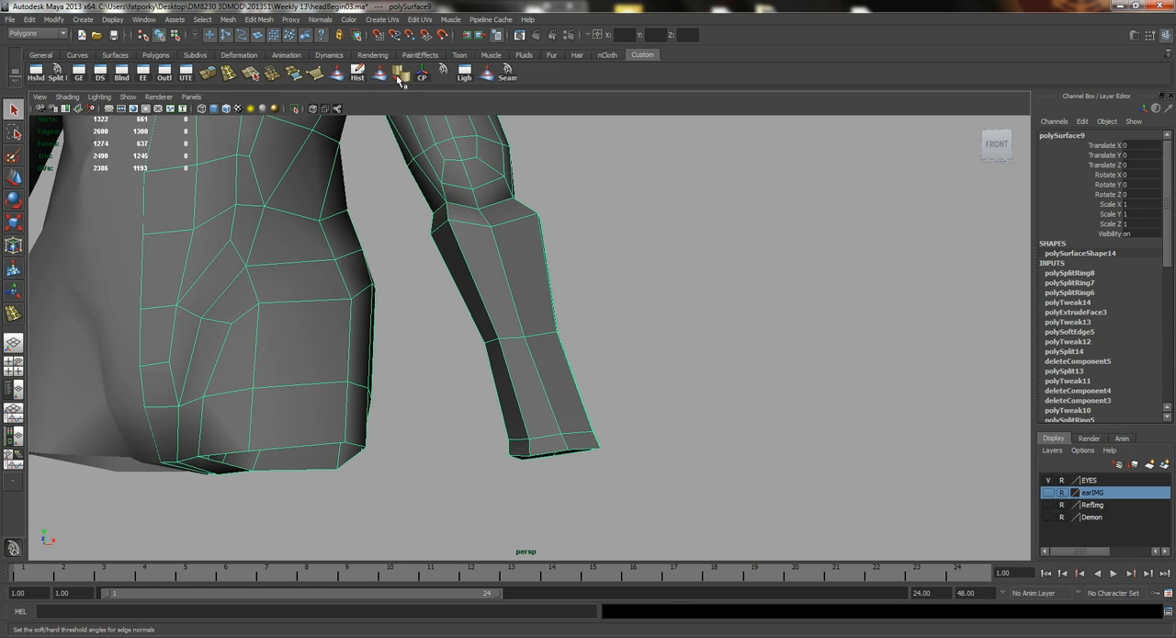
left_click(562, 283)
left_click_drag(603, 304, 515, 317, "alt")
Move the front vertices of the loop below the elbow so the loop forms a V.
left_click(496, 301)
scroll(506, 287, "up", 3)
right_click_drag(494, 312, 503, 287)
left_click(499, 316)
left_click_drag(499, 316, 421, 216, "alt")
key("w")
right_click_drag(420, 216, 394, 209)
left_click(415, 202)
left_click_drag(415, 204, 472, 289, "alt")
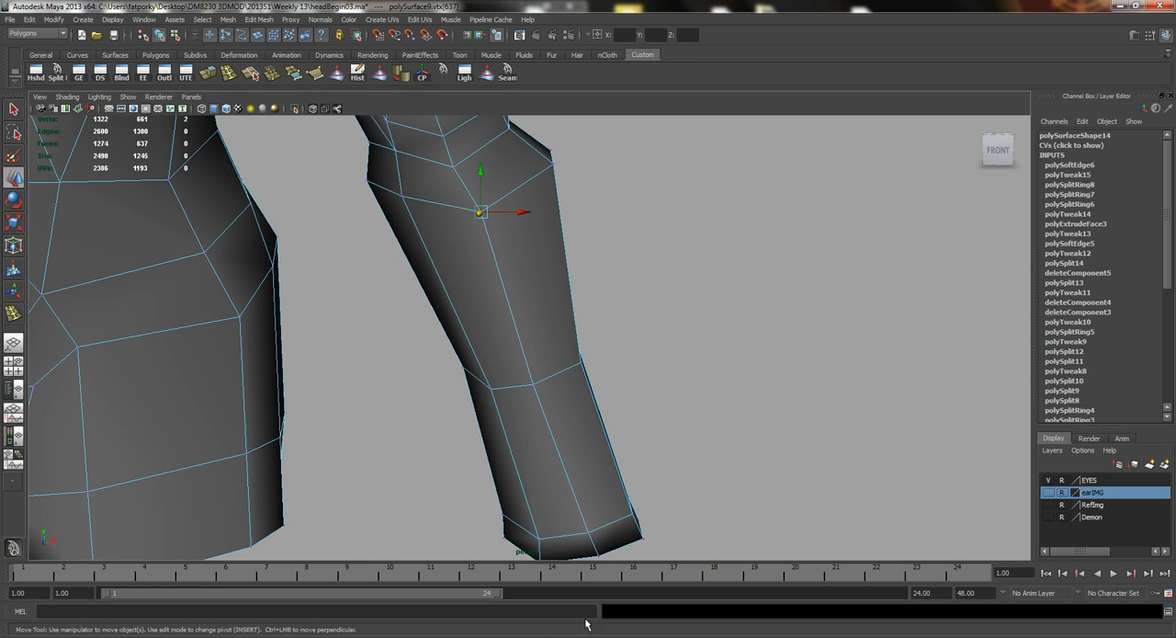
Switch to AnatomyFull.jpg in Windows Photo Viewer to check the forearm muscles, and return to Maya.
left_click(701, 637)
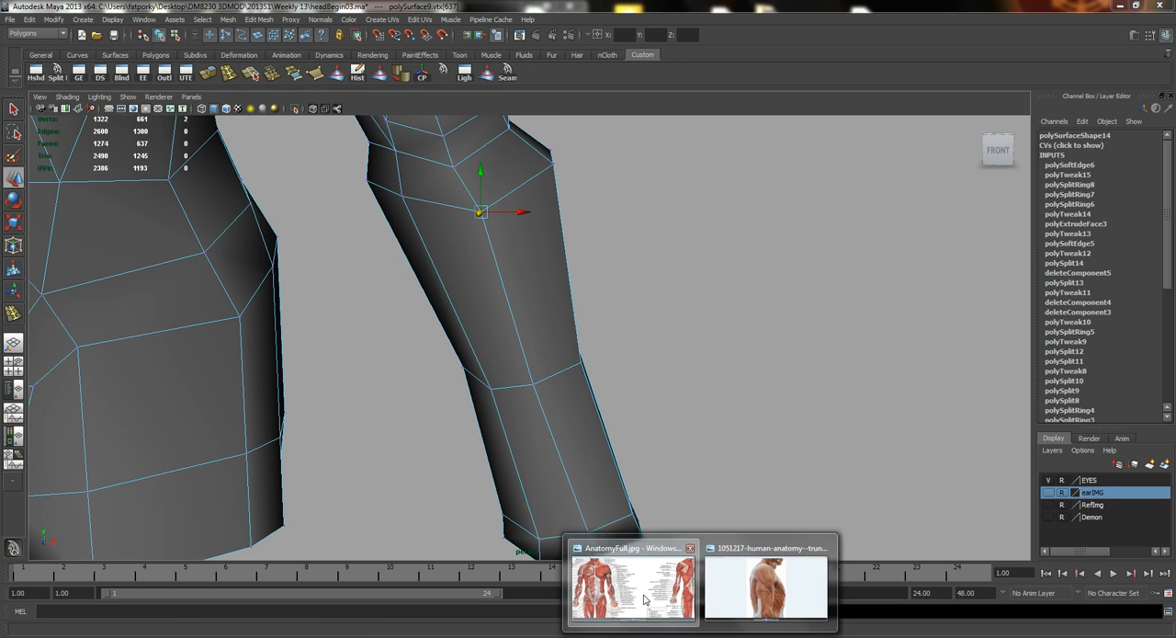
left_click(645, 595)
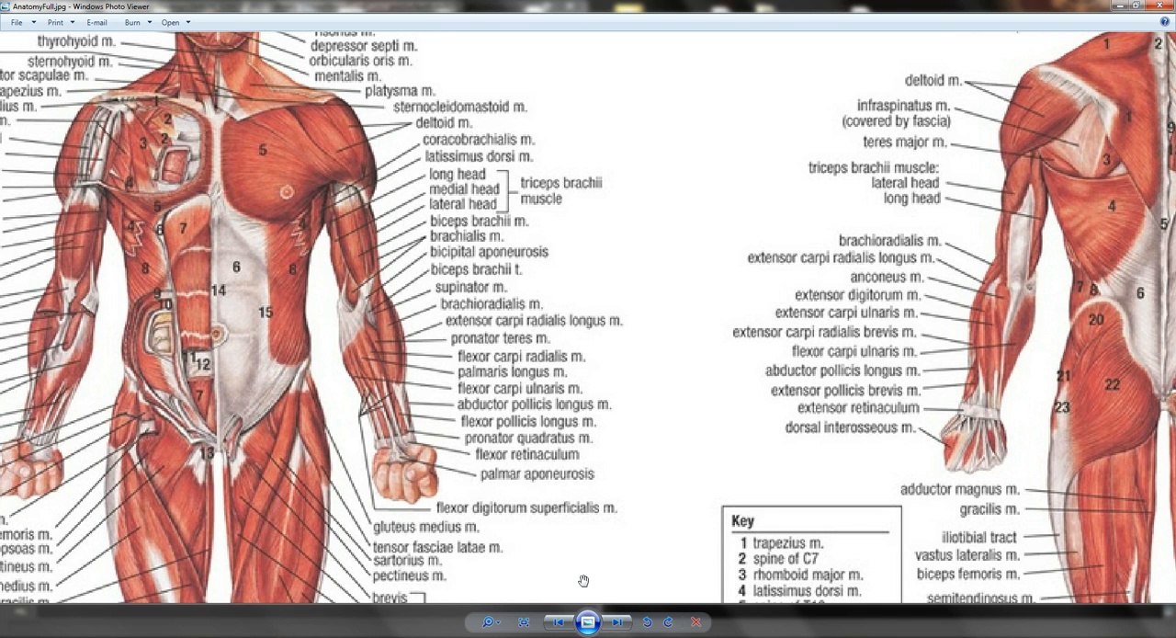
left_click(662, 636)
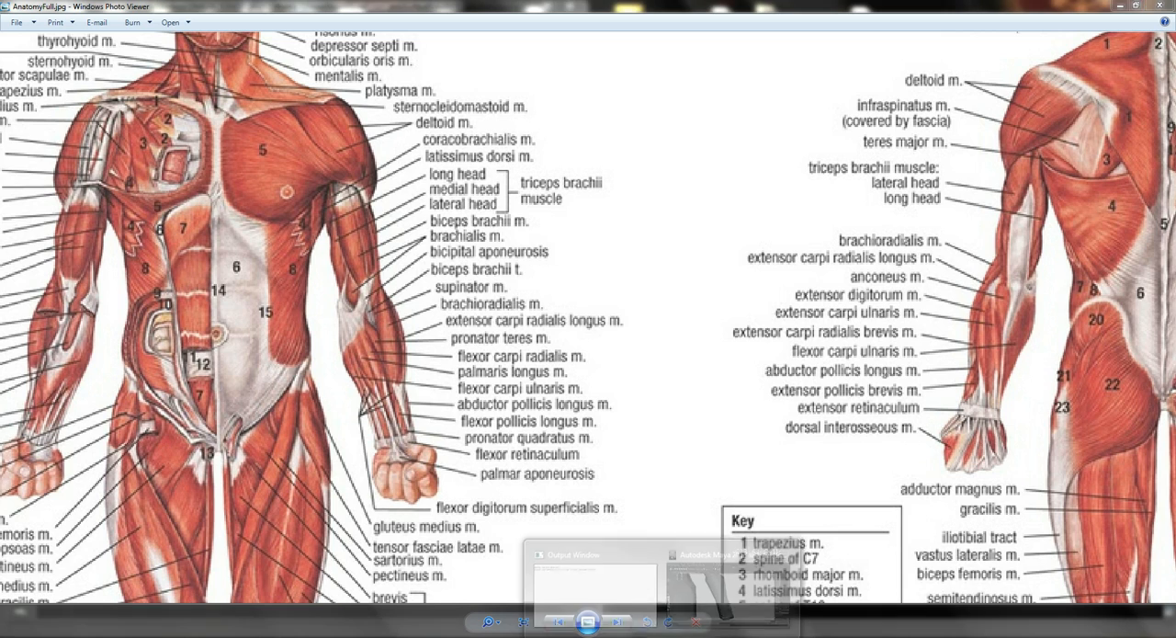
left_click(681, 595)
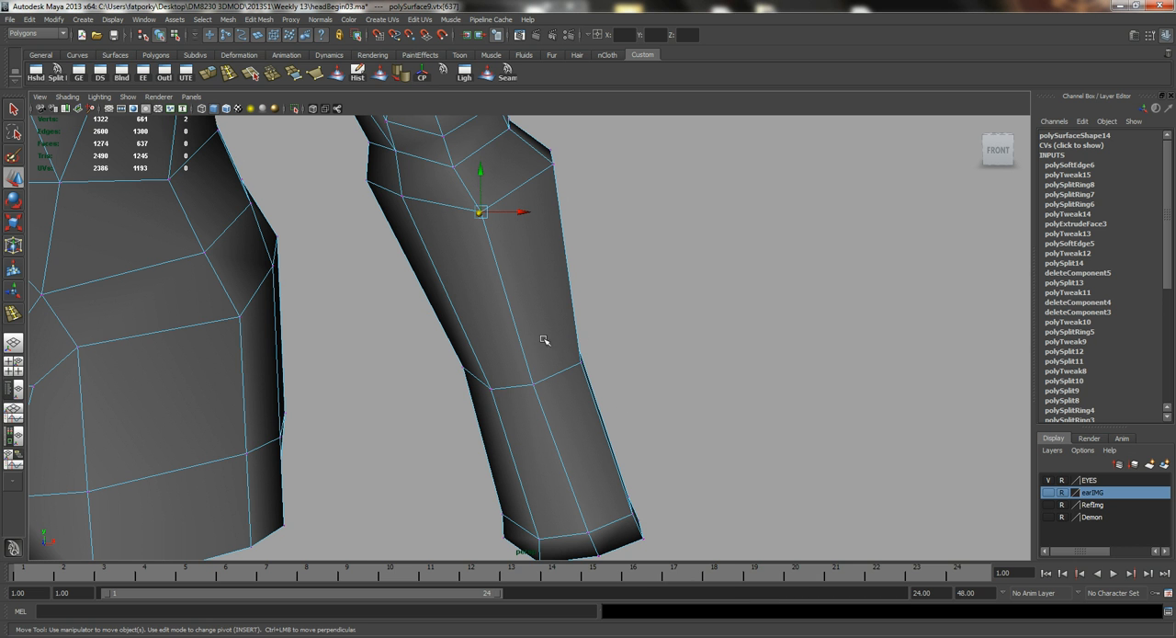
With the Split Polygon Tool, cut a lengthwise edge down the outer half of the forearm's front, from the elbow crease to the wrist loop.
right_click_drag(544, 340, 425, 263, "alt")
left_click_drag(426, 263, 501, 267, "alt")
middle_click_drag(501, 267, 484, 318, "alt")
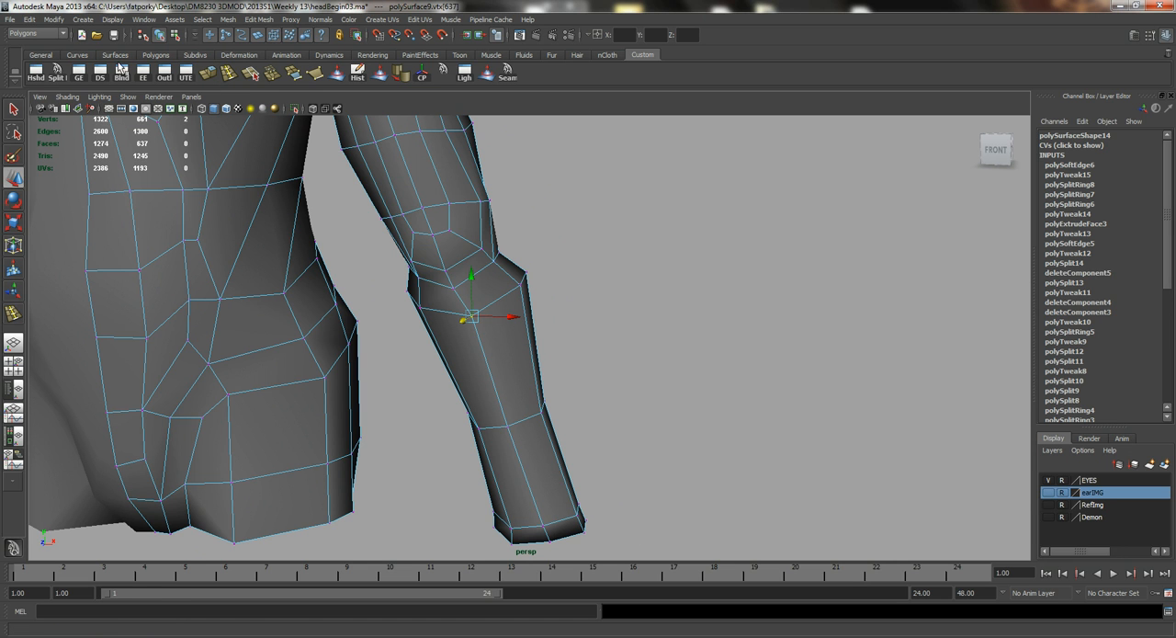
left_click(58, 74)
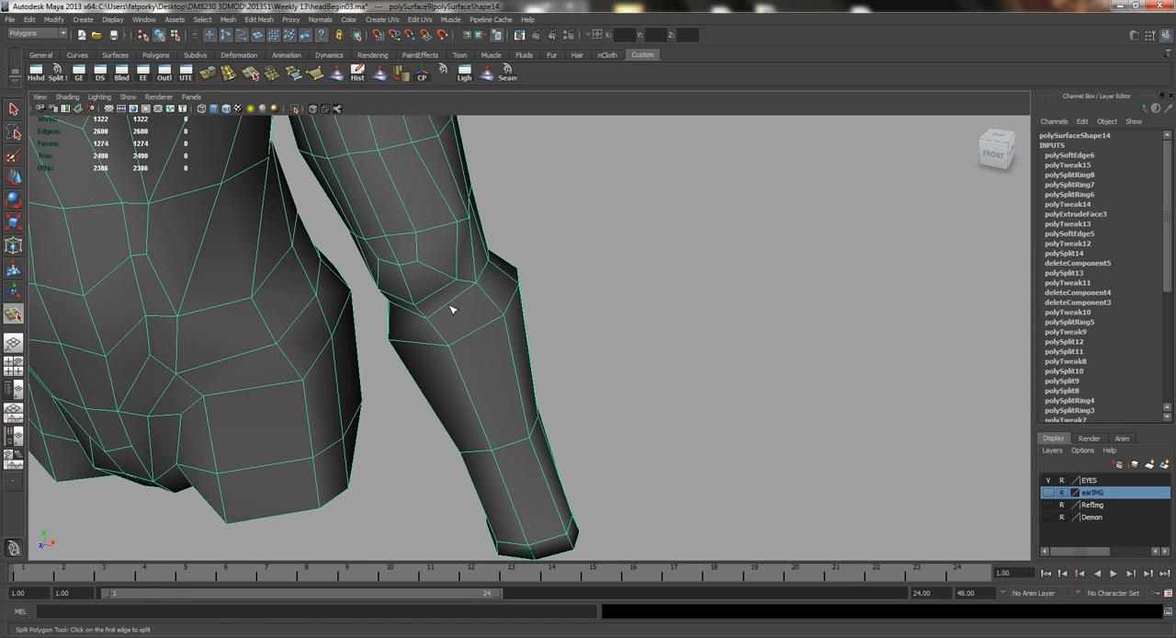
left_click_drag(509, 267, 480, 287, "alt")
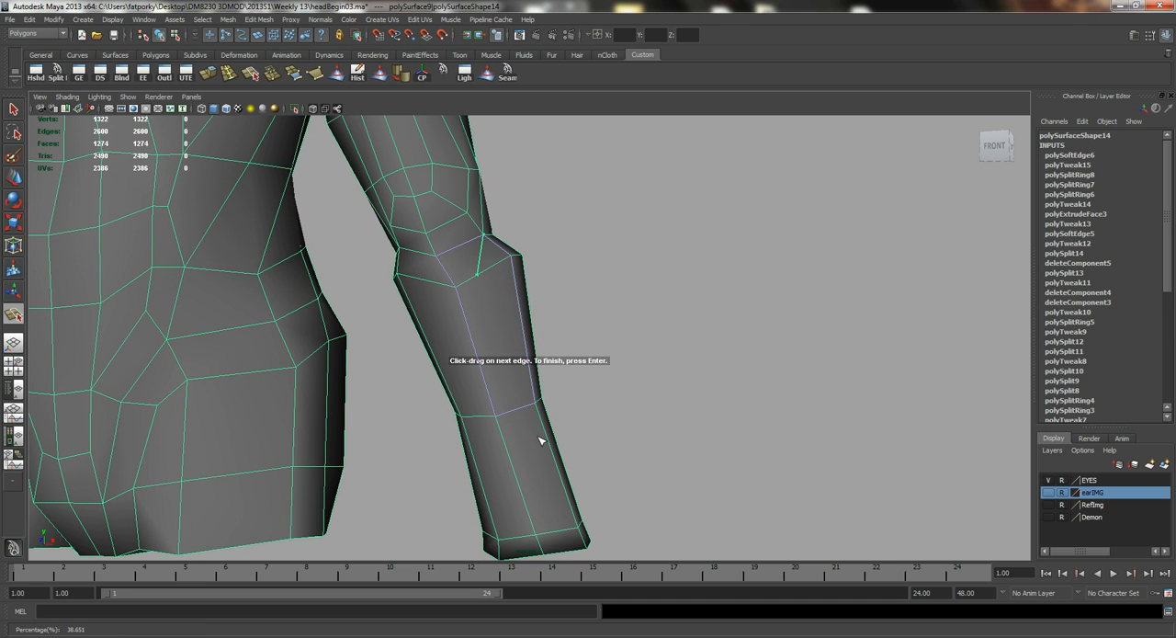
left_click(516, 411)
middle_click_drag(546, 458, 539, 379, "alt")
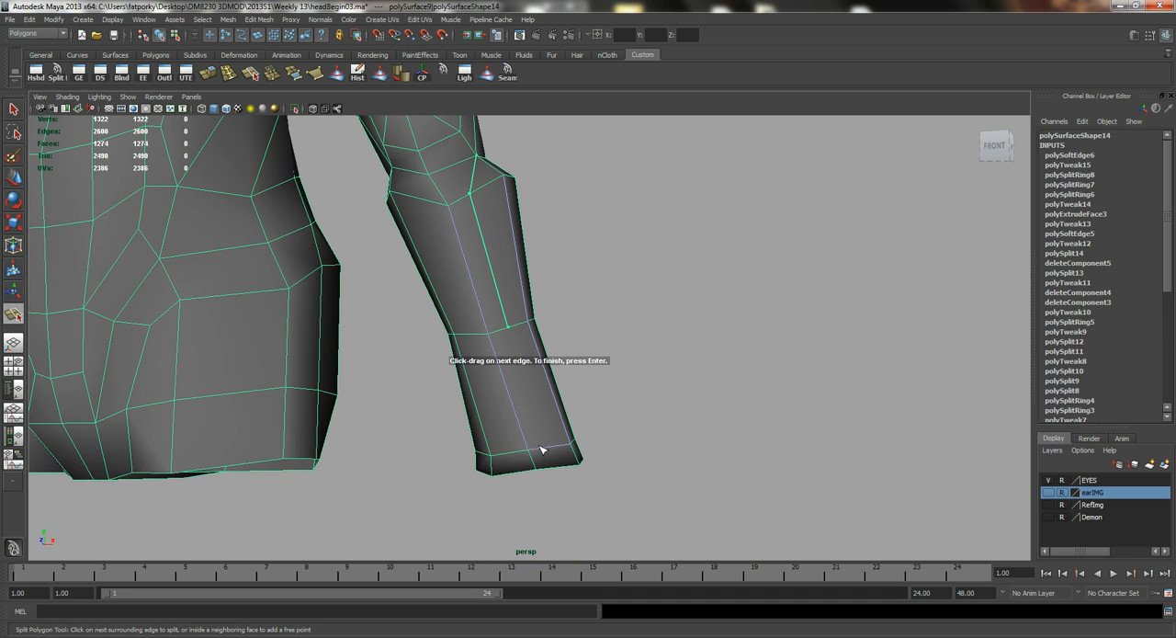
key("Return")
Cut a matching lengthwise edge down the inner half of the forearm's front, from the loop below the elbow to the wrist loop.
key("w")
key("y")
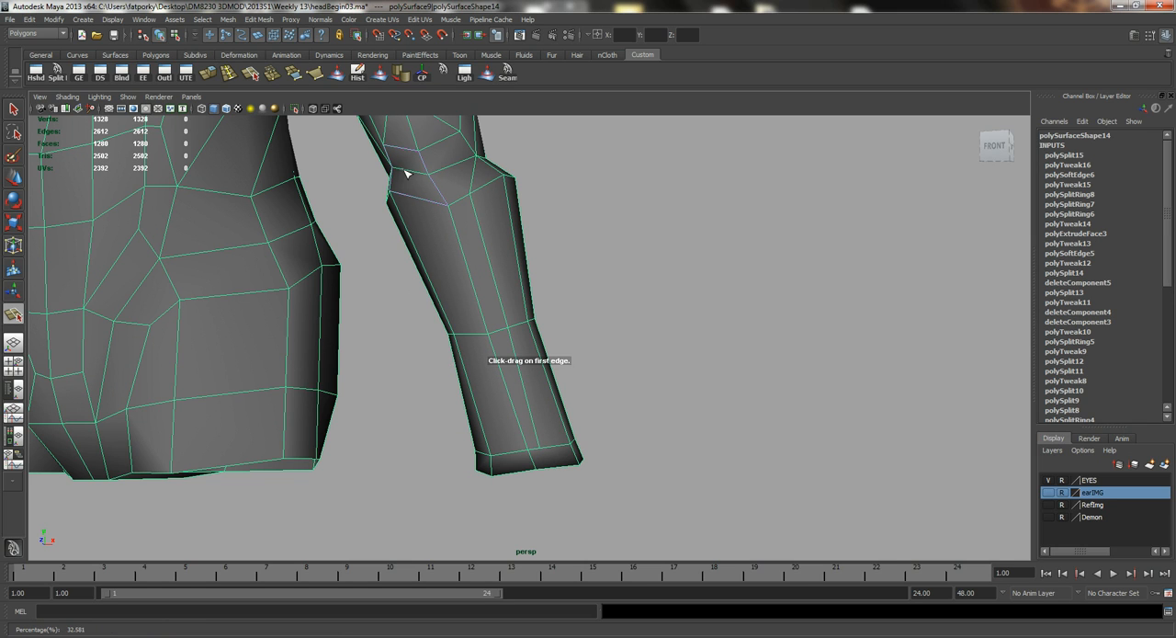
left_click(472, 334)
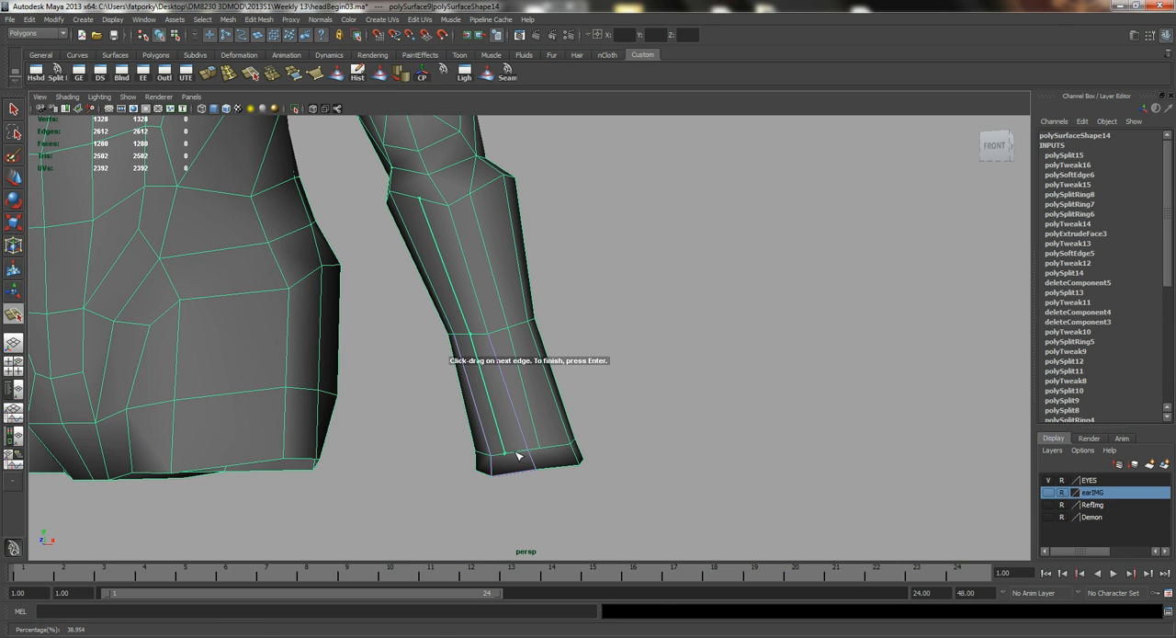
key("Return")
key("w")
left_click_drag(490, 381, 480, 392, "alt")
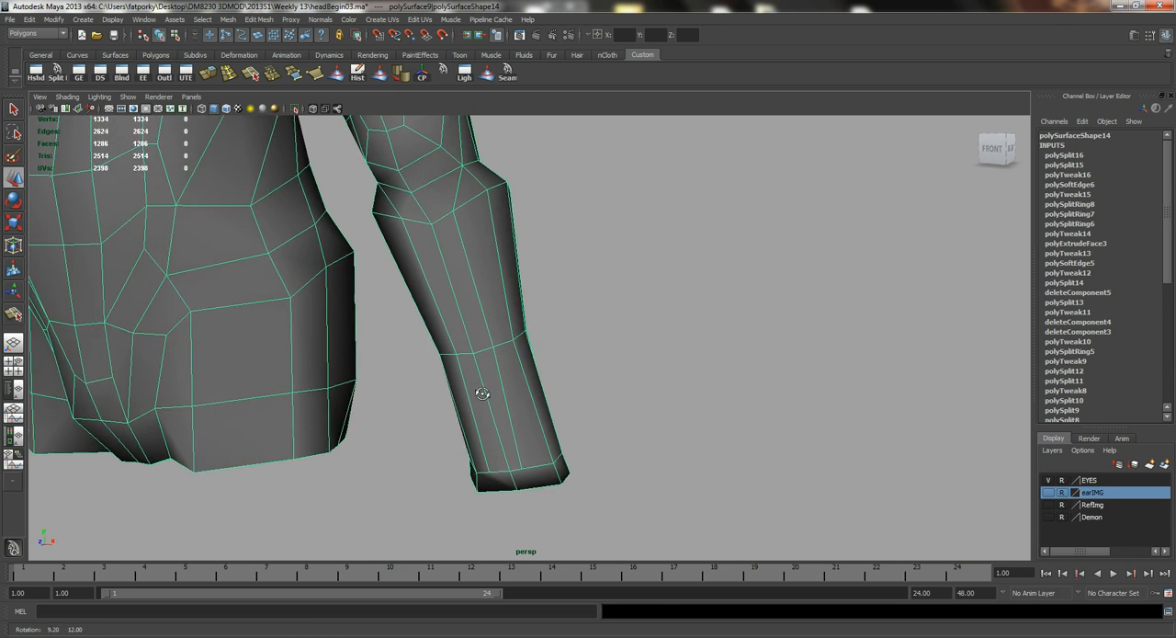
Move the lengthwise edges on the upper forearm to round out its profile.
scroll(500, 340, "up", 2)
middle_click_drag(509, 303, 445, 458, "alt")
left_click_drag(444, 459, 429, 367, "alt")
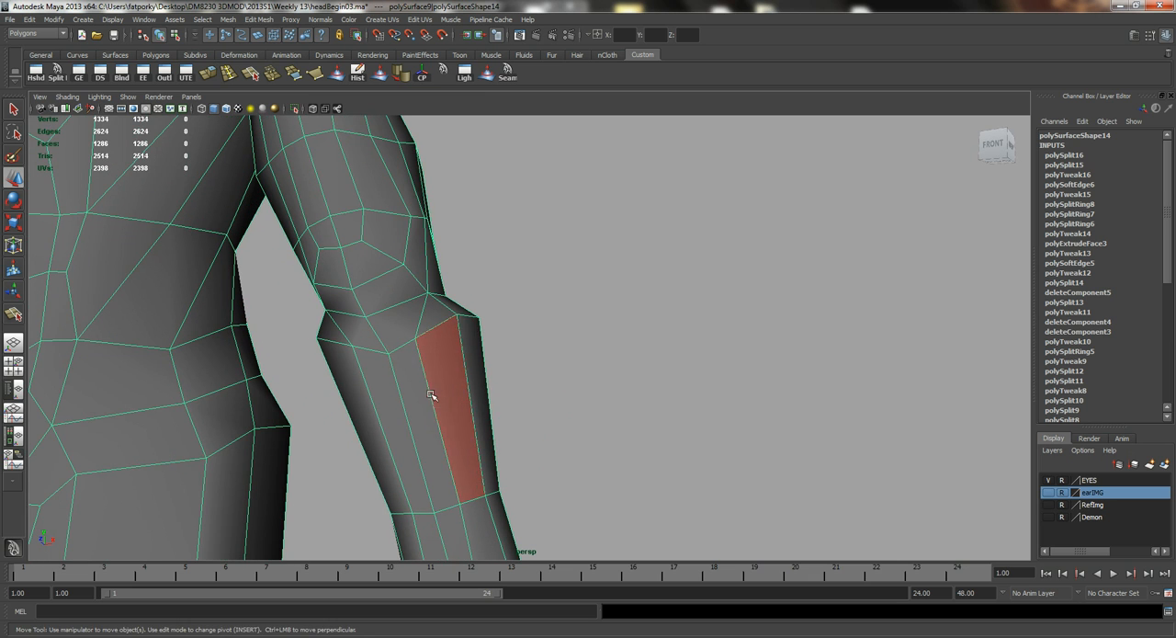
left_click(430, 395)
left_click_drag(481, 402, 448, 390, "alt")
left_click(343, 344)
left_click_drag(342, 345, 438, 358, "alt")
left_click_drag(384, 395, 530, 344, "alt")
left_click(453, 413)
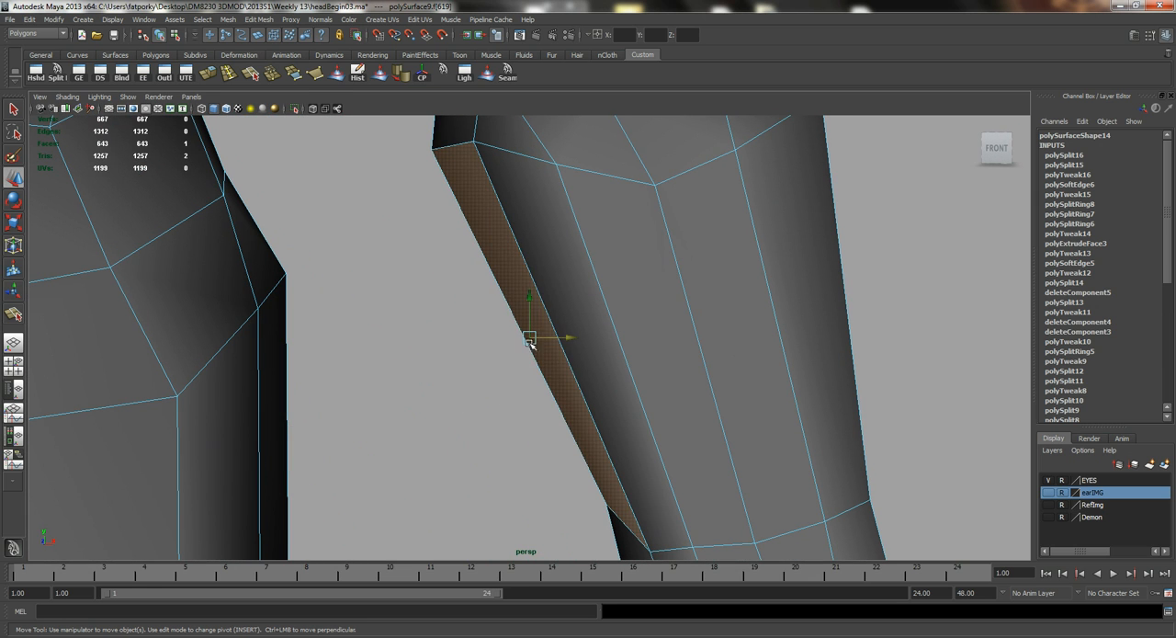
left_click(528, 279)
left_click(529, 273)
left_click_drag(603, 357, 573, 297)
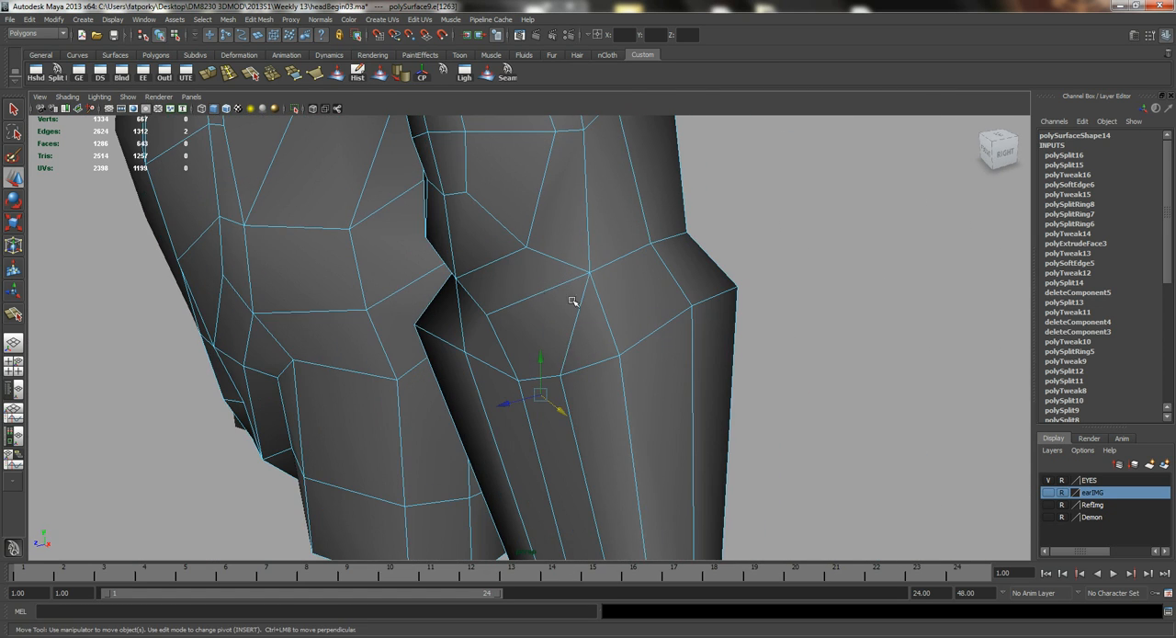
Turn on soft selection and move the edges just below the elbow to shape the forearm's outer side.
scroll(524, 280, "up", 3)
left_click(534, 243)
left_click(592, 245, "shift")
left_click_drag(634, 281, 572, 286, "alt")
key("b")
left_click_drag(411, 247, 461, 251)
right_click_drag(608, 276, 478, 261, "alt")
left_click_drag(479, 261, 577, 285, "alt")
Deselect the components, check the forearm in the smoothed preview, and return to the unsmoothed mesh.
key("q")
right_click_drag(581, 260, 509, 263)
left_click(668, 266)
left_click_drag(509, 263, 597, 317, "alt")
left_click(562, 325)
key("3")
left_click(645, 355)
left_click_drag(645, 355, 581, 354, "alt")
left_click(546, 373)
key("1")
Select the new lengthwise edges on the forearm's inner front, turn off soft selection, and move the edges to round the surface.
right_click_drag(580, 354, 611, 362, "alt")
left_click_drag(611, 362, 509, 339, "alt")
right_click_drag(510, 339, 586, 336, "alt")
left_click_drag(585, 336, 607, 319, "alt")
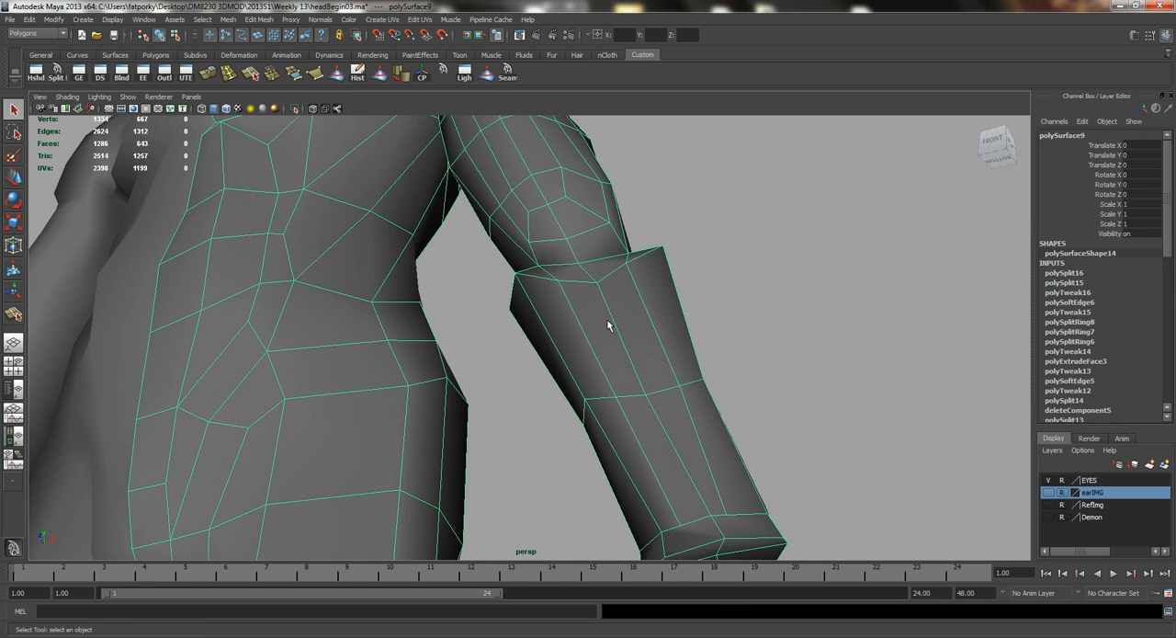
key("F10")
left_click(580, 333)
left_click(624, 413, "shift")
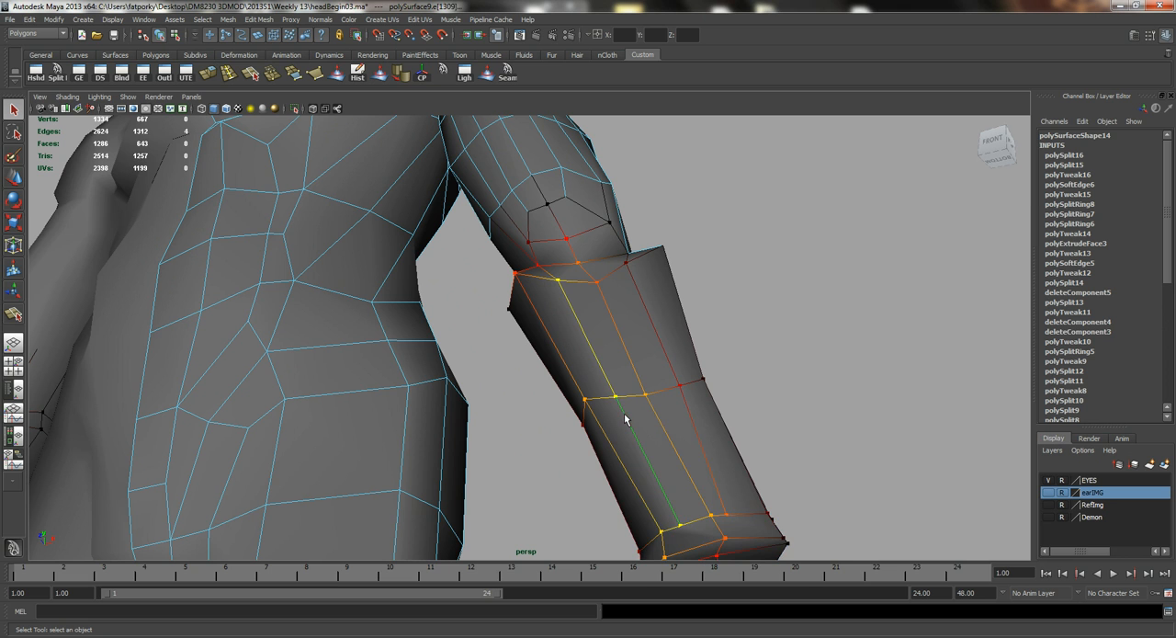
key("b")
left_click_drag(569, 386, 538, 333, "alt")
right_click_drag(539, 334, 619, 331, "alt")
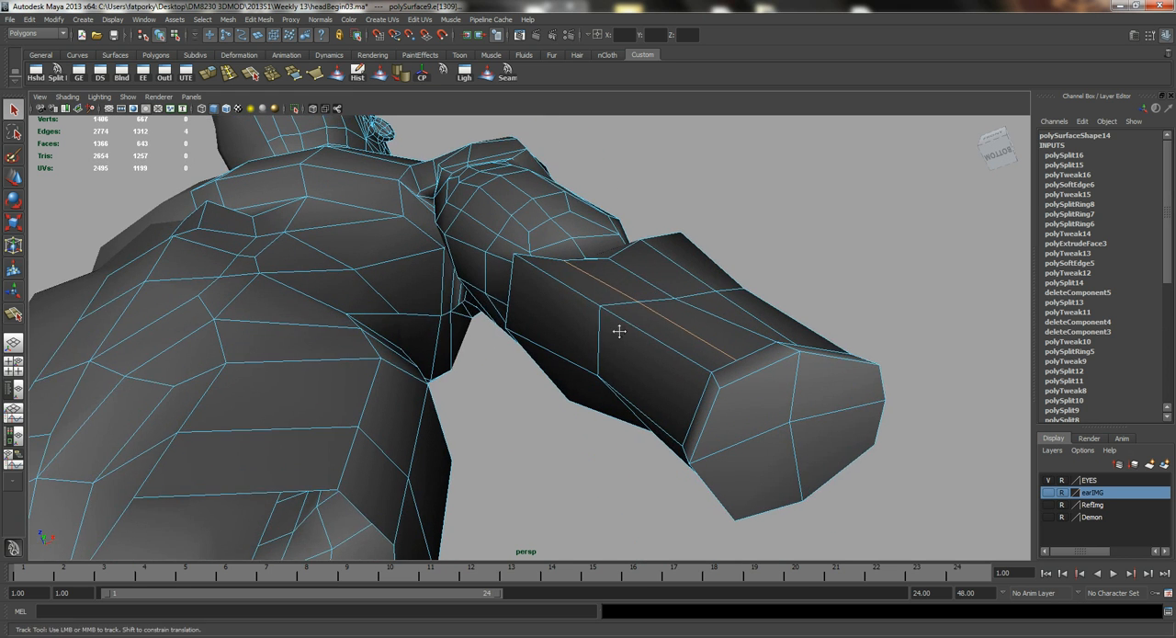
middle_click_drag(619, 330, 538, 348, "alt")
key("w")
left_click_drag(511, 317, 562, 315)
left_click_drag(562, 315, 459, 328, "alt")
Select the lengthwise edge on the upper forearm's inner front and move it to round the surface.
left_click(587, 377, "shift")
key("q")
key("w")
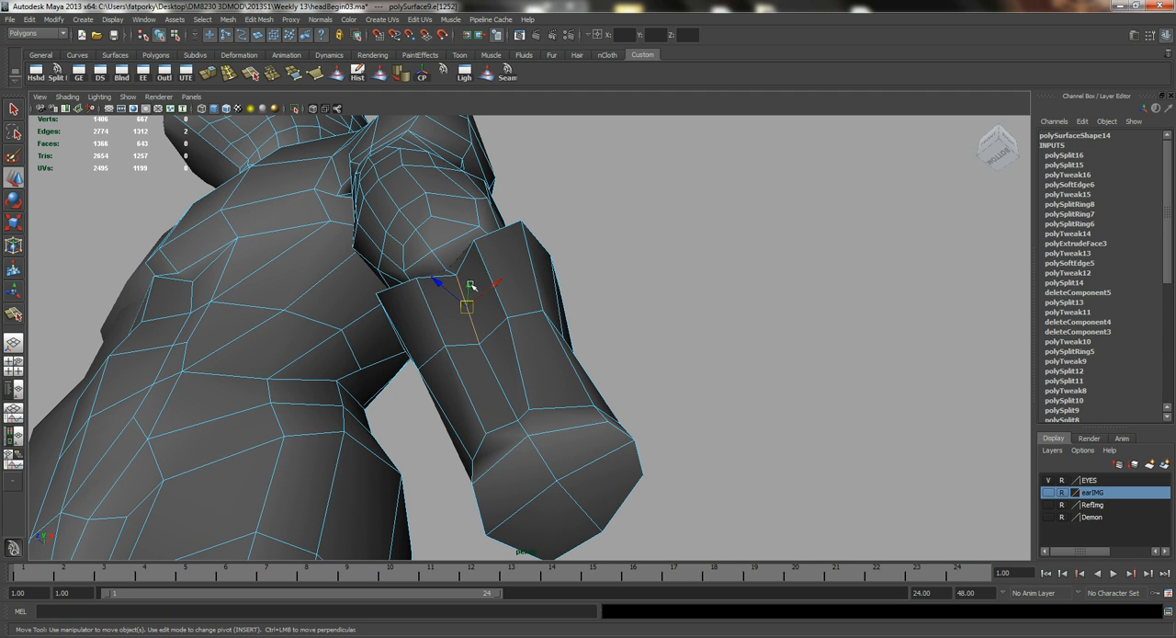
left_click_drag(492, 323, 457, 405, "alt")
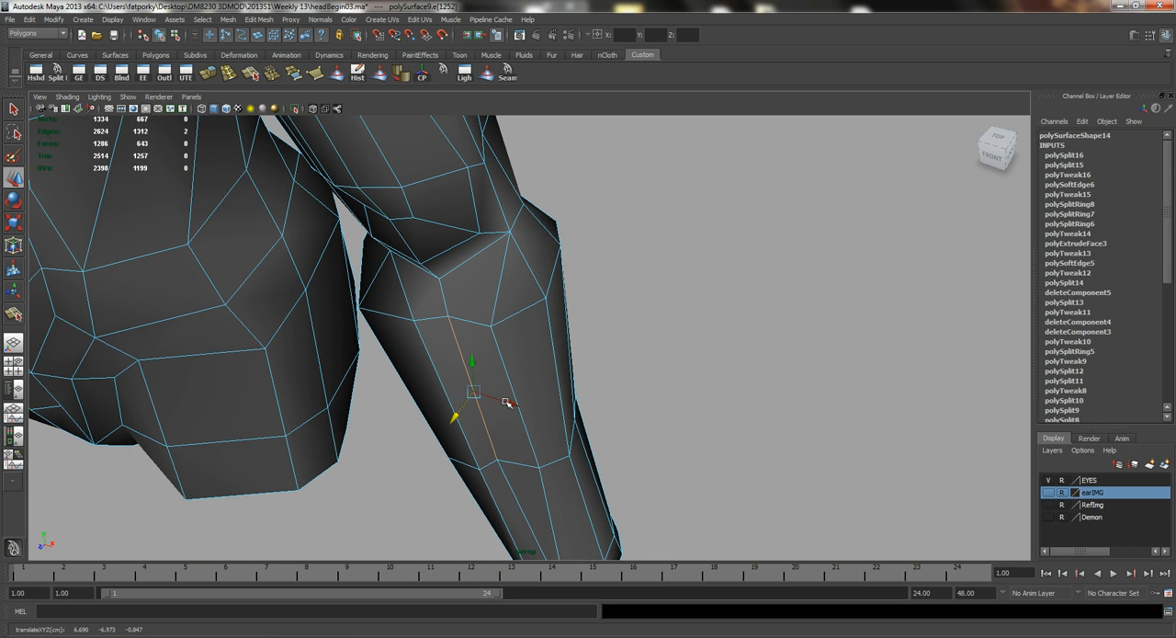
left_click_drag(511, 404, 541, 333, "alt")
Check the forearm in the smoothed preview, deselect its components, and return to the unsmoothed mesh.
key("3")
right_click_drag(531, 319, 617, 295)
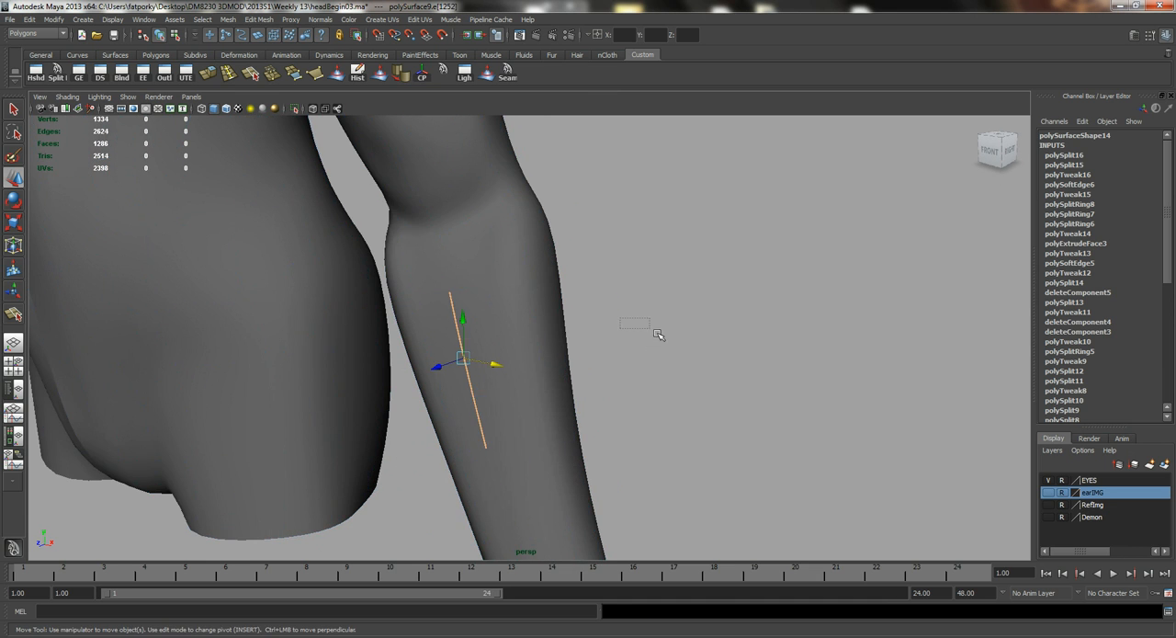
left_click(661, 336)
scroll(497, 387, "down", 4)
left_click_drag(497, 387, 428, 373, "alt")
left_click(521, 356)
key("1")
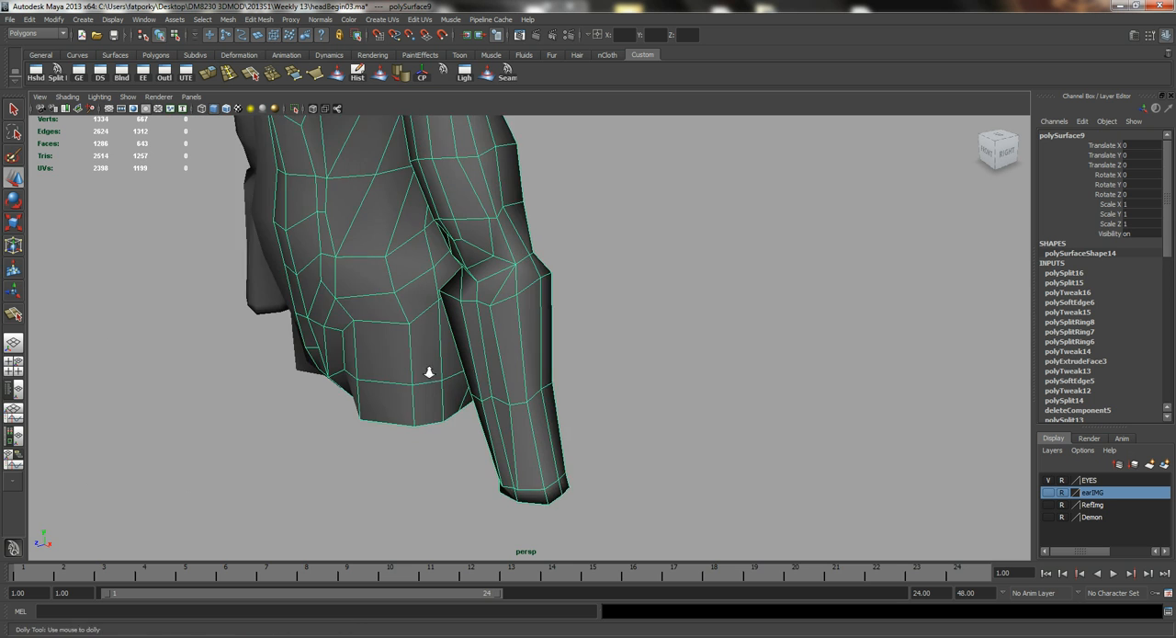
Switch to the AnatomyFull.jpg chart to examine the elbow and forearm muscles, and return to Maya.
right_click_drag(428, 373, 497, 555, "alt")
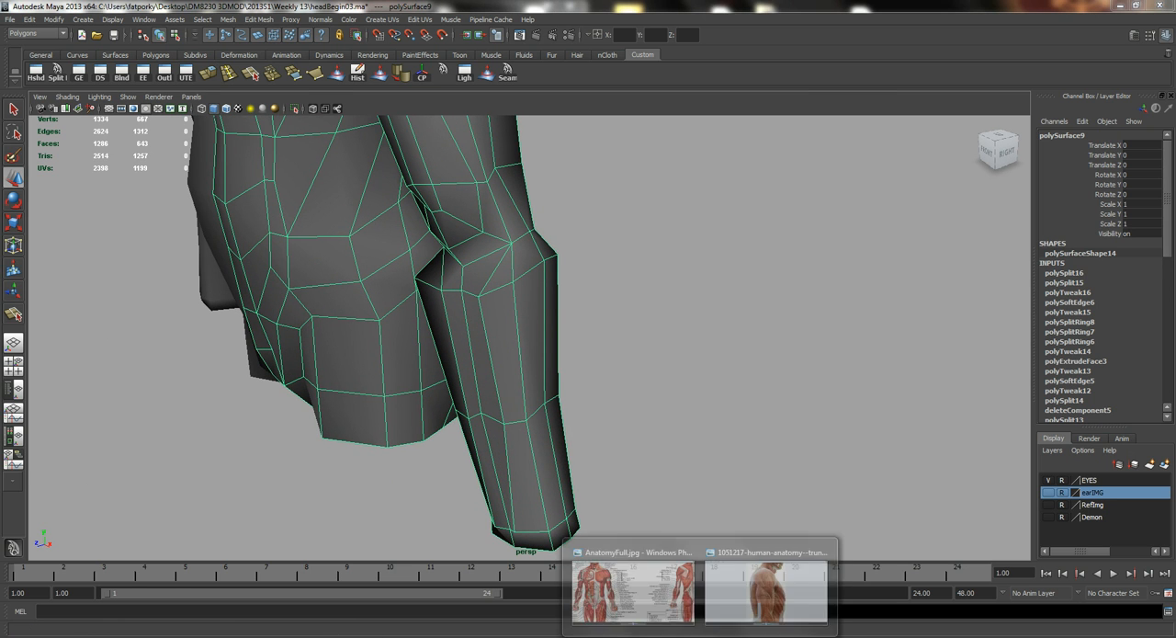
left_click(635, 583)
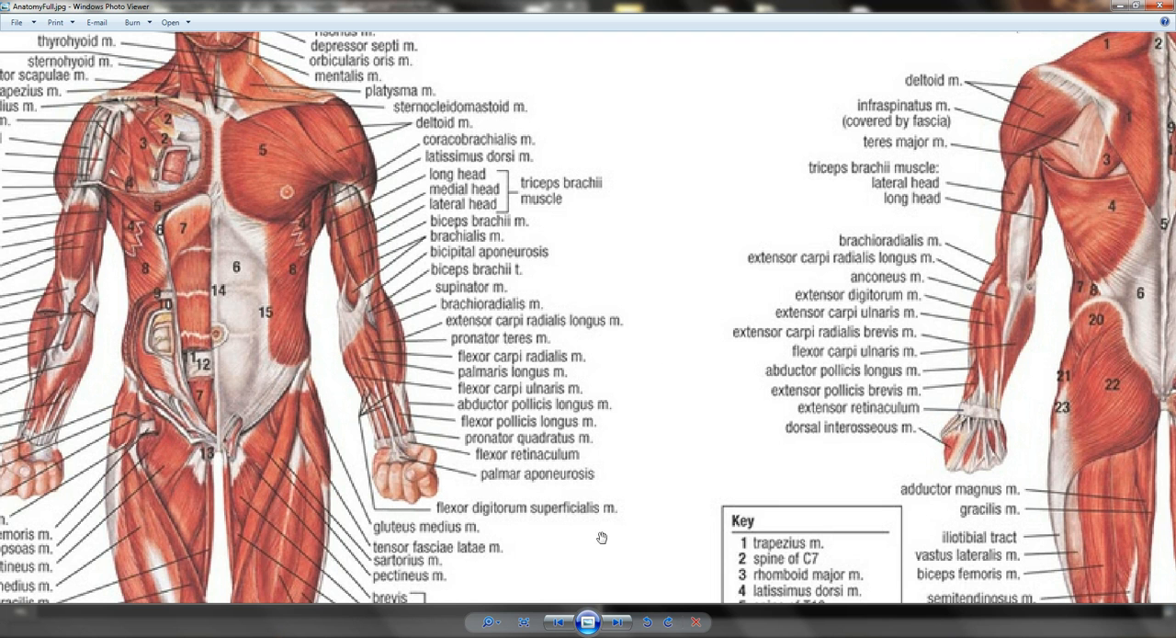
mouse_move(660, 632)
left_click(699, 596)
left_click_drag(445, 334, 453, 300, "alt")
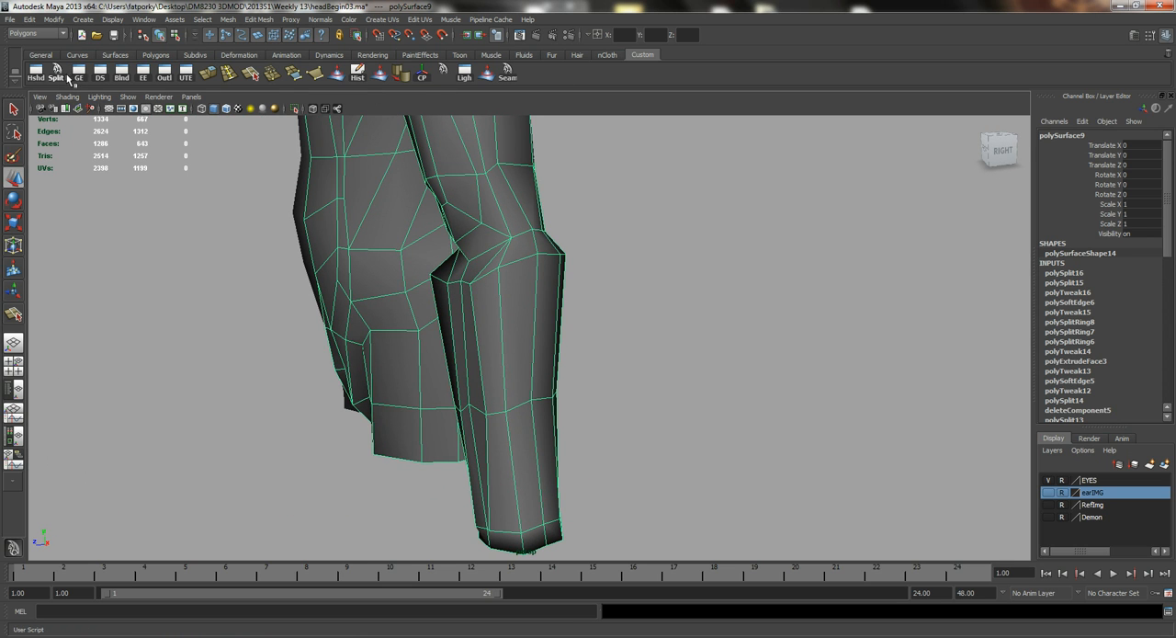
Split a new edge from the forearm's top loop to the outer elbow vertex and delete the adjacent old edge.
left_click(62, 76)
left_click_drag(233, 223, 315, 266, "alt")
right_click_drag(315, 265, 517, 344, "alt")
middle_click_drag(517, 343, 488, 388, "alt")
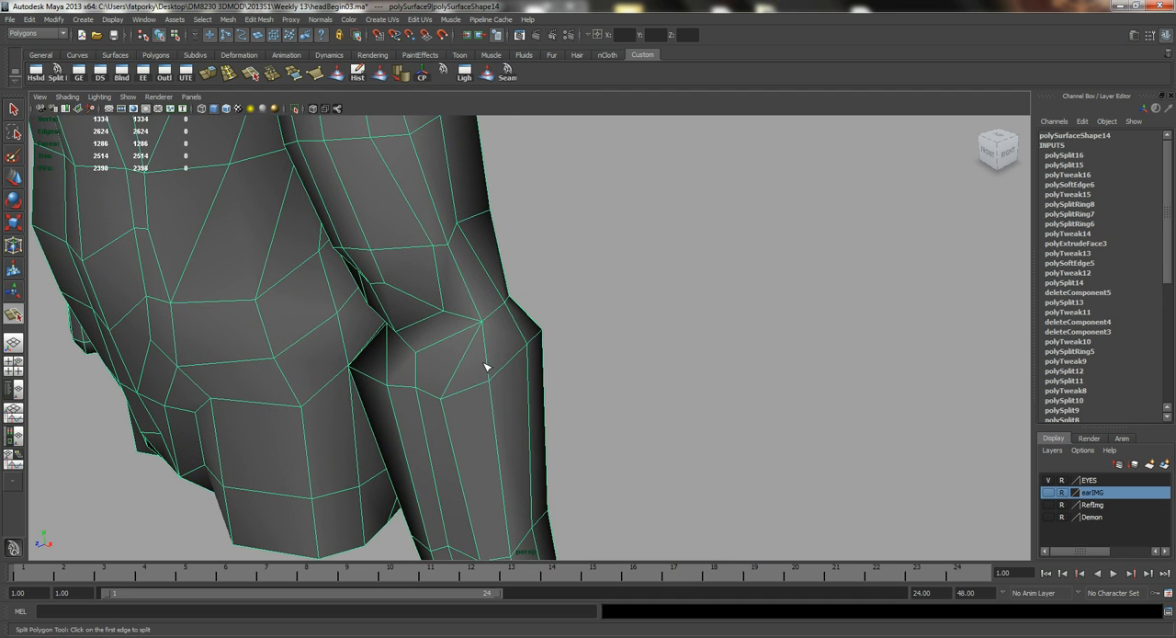
left_click(489, 377)
left_click(495, 310)
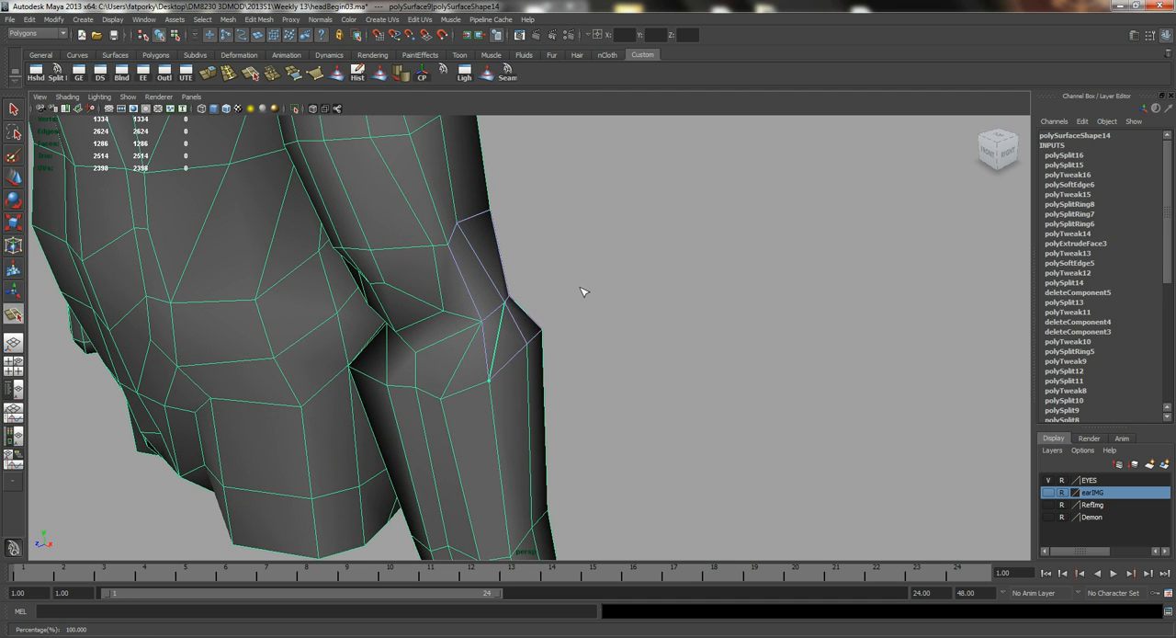
key("Return")
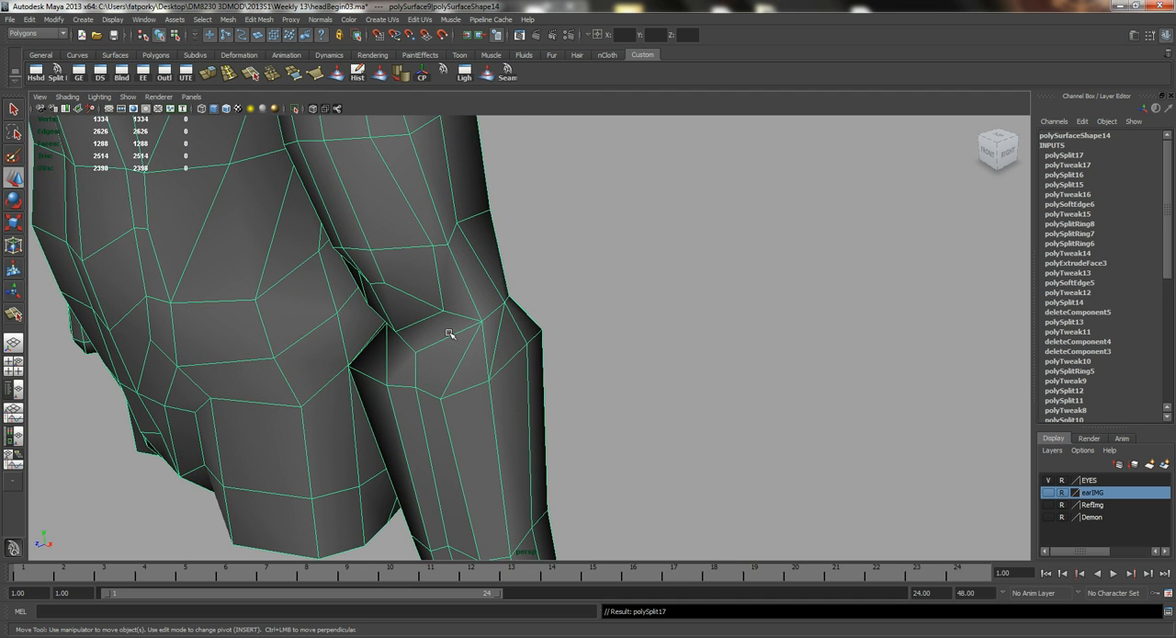
left_click(486, 350)
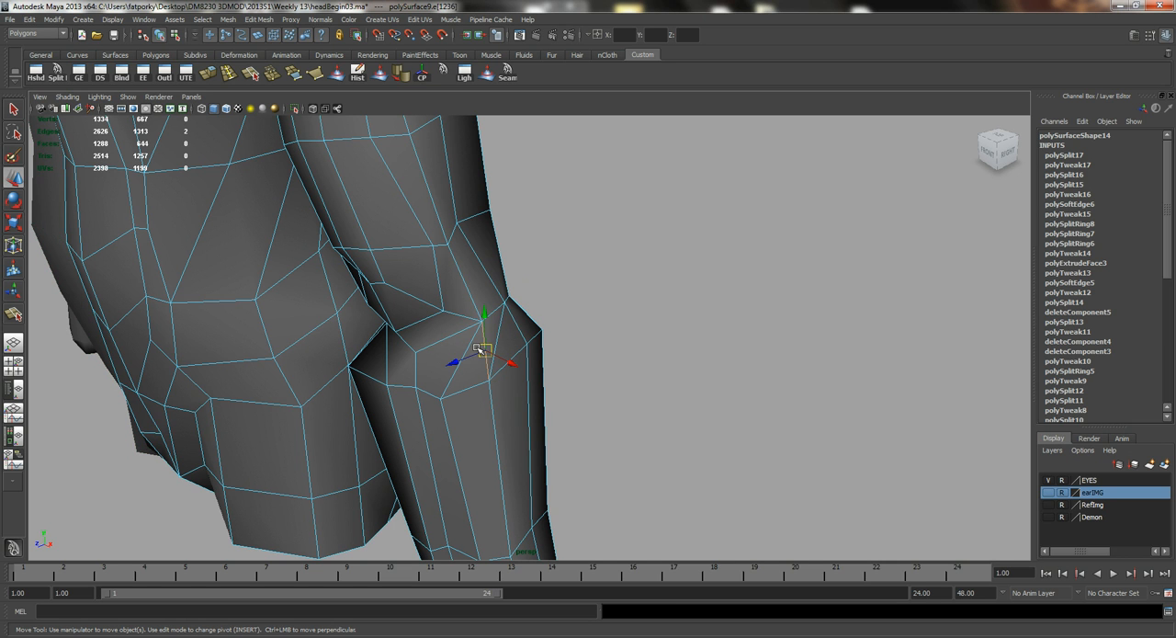
left_click_drag(476, 348, 482, 326, "alt")
Split a diagonal edge across the face at the elbow's inner front and delete the redundant neighbouring edge.
key("g")
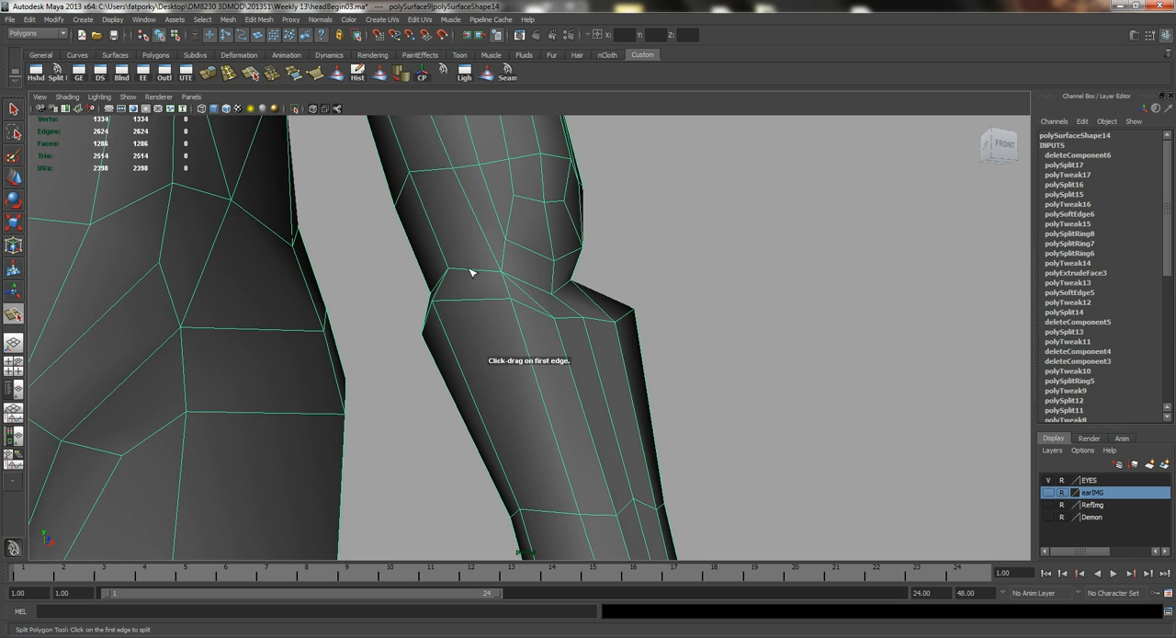
left_click_drag(397, 286, 523, 429, "alt")
key("Return")
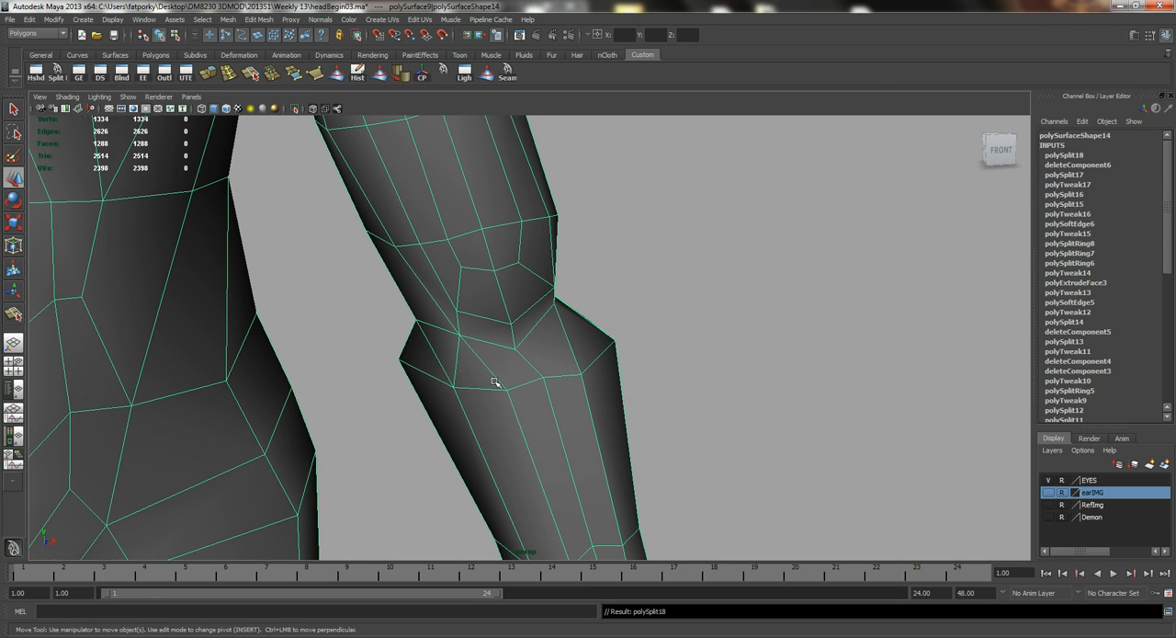
left_click_drag(494, 381, 518, 368, "alt")
right_click_drag(518, 367, 512, 324)
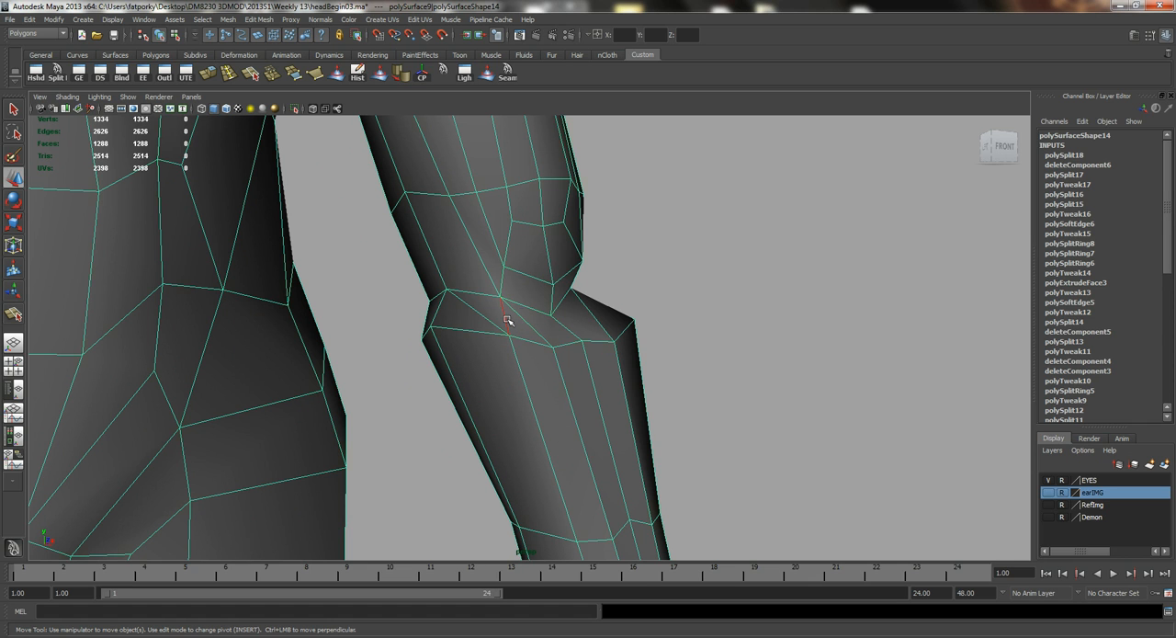
left_click(508, 320)
key("Delete")
Examine the rerouted elbow edges in the smoothed preview and return to the unsmoothed mesh.
left_click_drag(507, 320, 410, 193, "alt")
key("3")
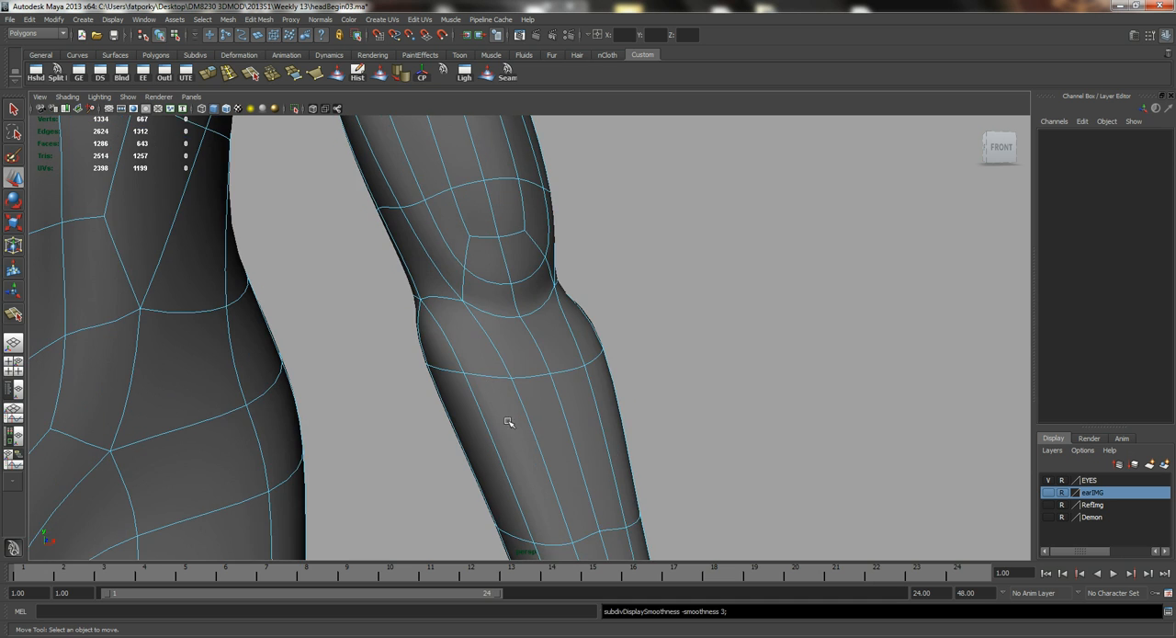
right_click_drag(506, 433, 561, 393)
left_click_drag(686, 422, 469, 367, "alt")
left_click(519, 405)
key("1")
right_click_drag(468, 368, 560, 365, "alt")
left_click_drag(559, 365, 556, 361, "alt")
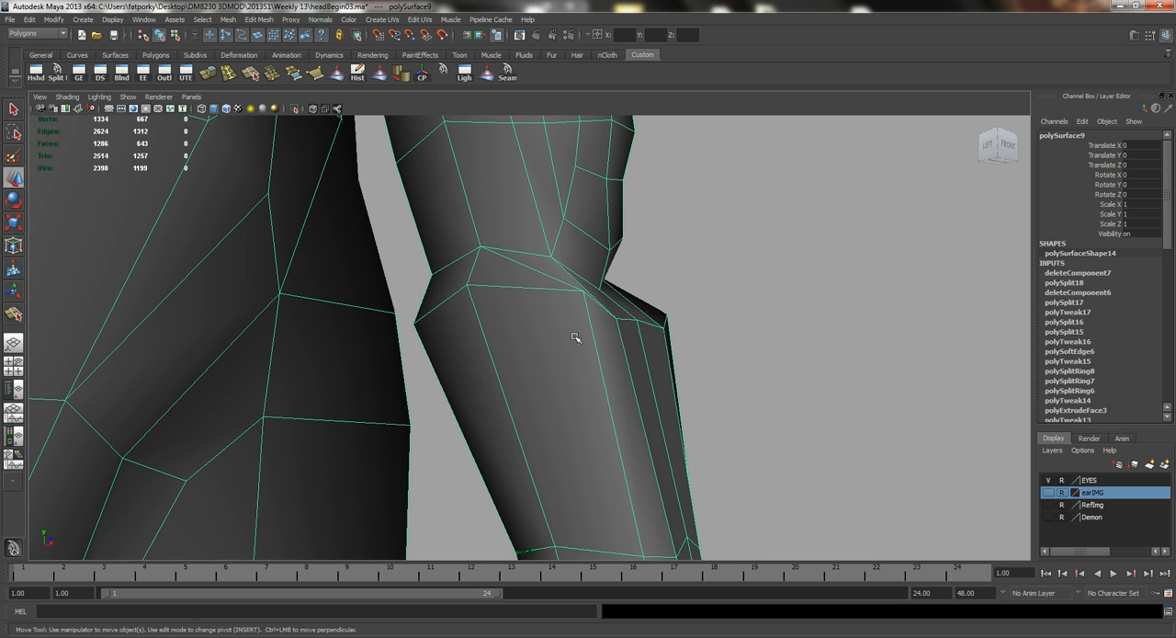
Move the vertices on the forearm's top loop at the inner elbow to refine its contour.
right_click_drag(576, 337, 529, 341)
left_click(583, 292)
left_click_drag(578, 303, 391, 322, "alt")
left_click_drag(358, 273, 356, 306)
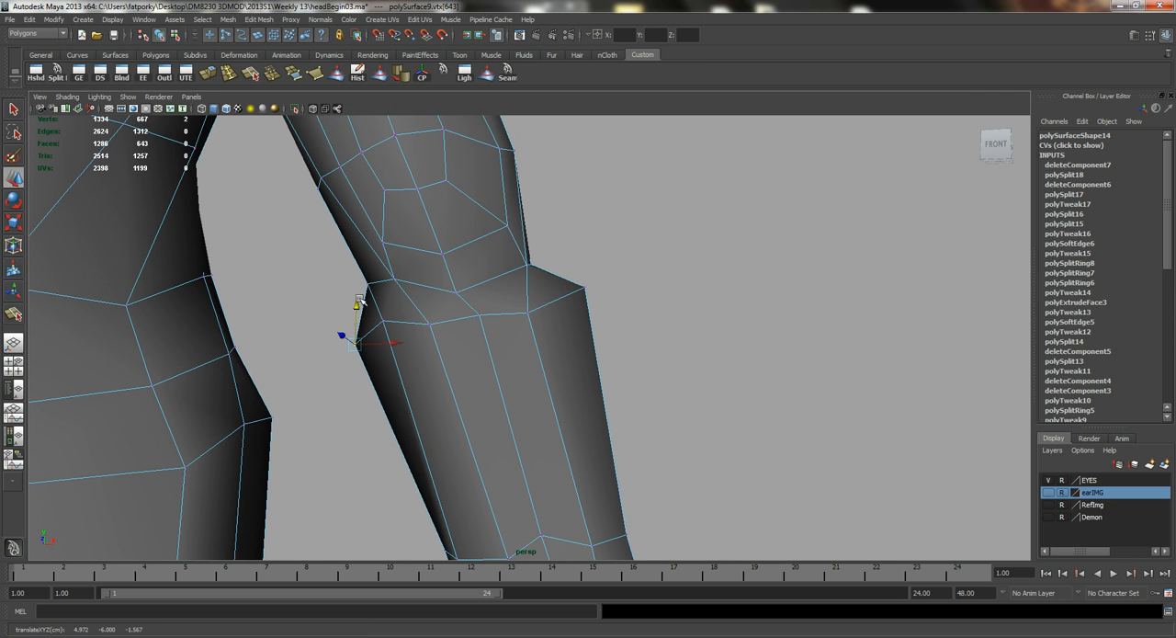
Switch to edge selection and adjust the lengthwise edge on the back of the upper forearm.
left_click_drag(607, 269, 508, 340)
right_click(500, 389)
left_click(485, 363)
left_click(489, 363)
left_click_drag(446, 407, 465, 409)
left_click_drag(487, 378, 484, 263, "alt")
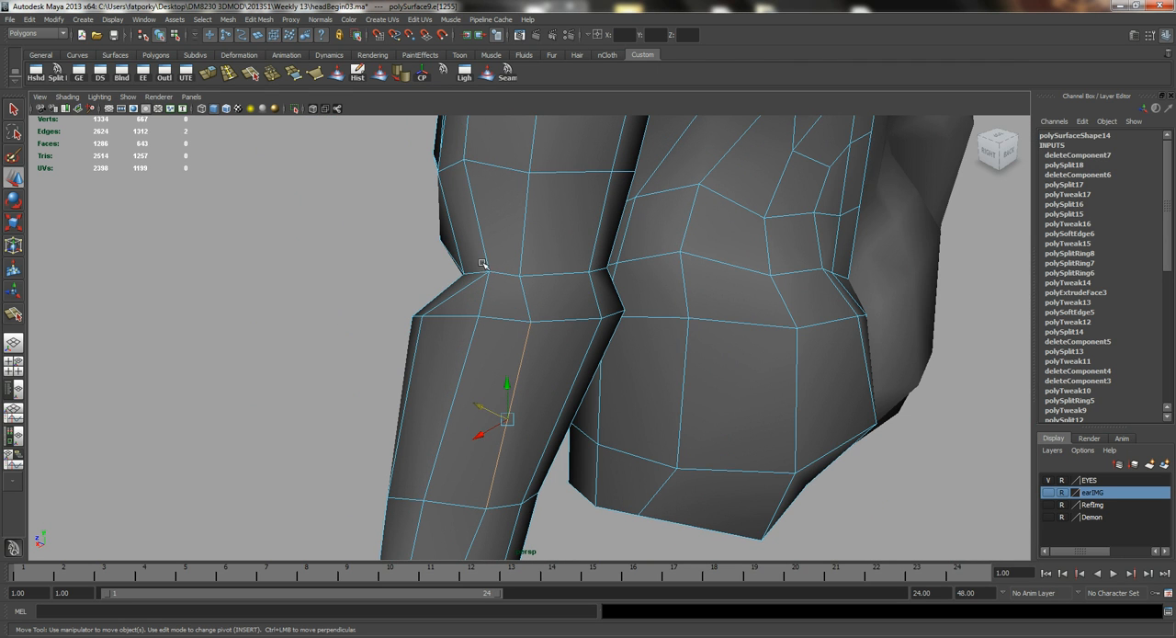
Insert a partial edge loop around the back of the elbow, just above the forearm's top loop.
left_click(224, 77)
left_click_drag(515, 298, 410, 312, "alt")
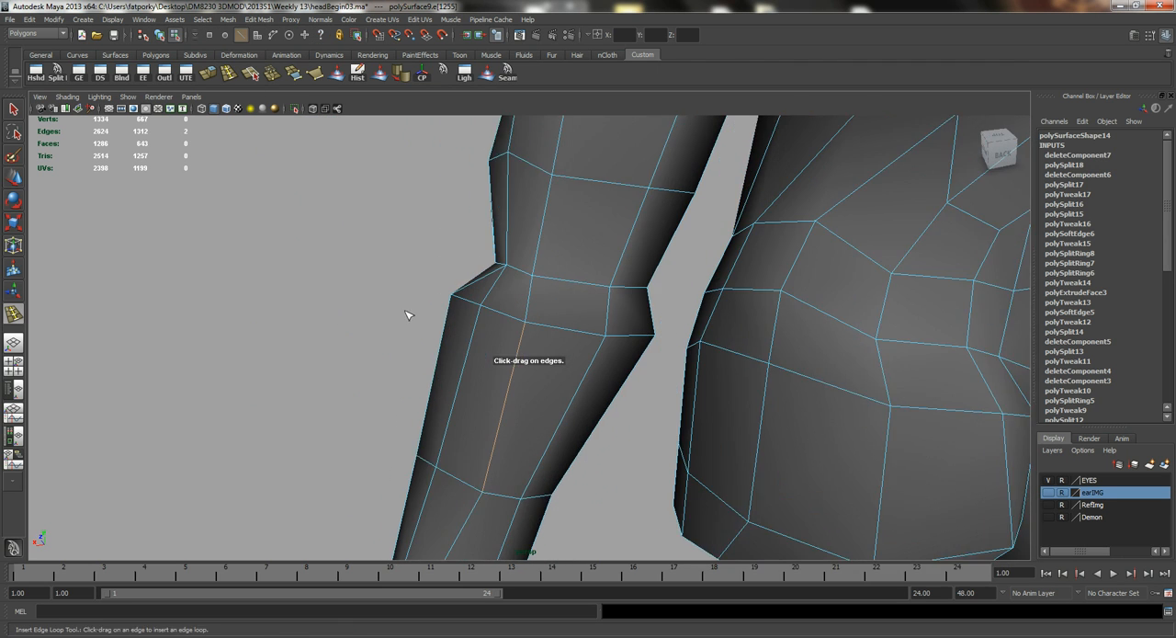
right_click_drag(410, 313, 585, 341, "alt")
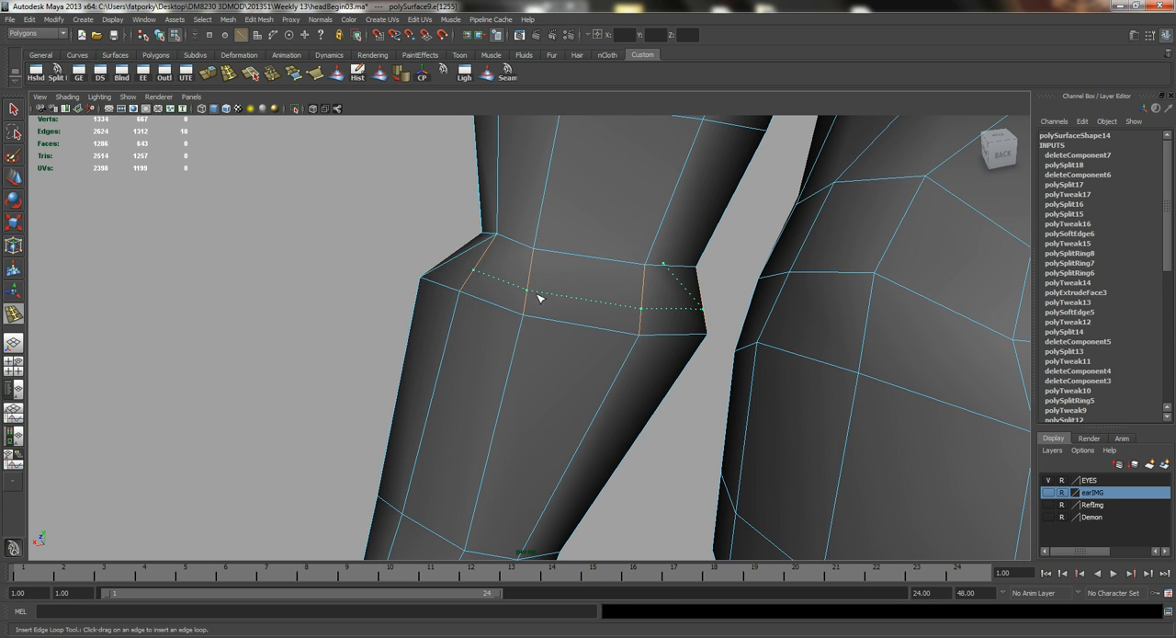
left_click(539, 298)
Move the two end vertices of the new elbow loop to blend it into the surrounding surface.
left_click_drag(499, 313, 741, 255, "alt")
key("q")
right_click_drag(474, 324, 423, 324)
left_click(475, 323)
key("w")
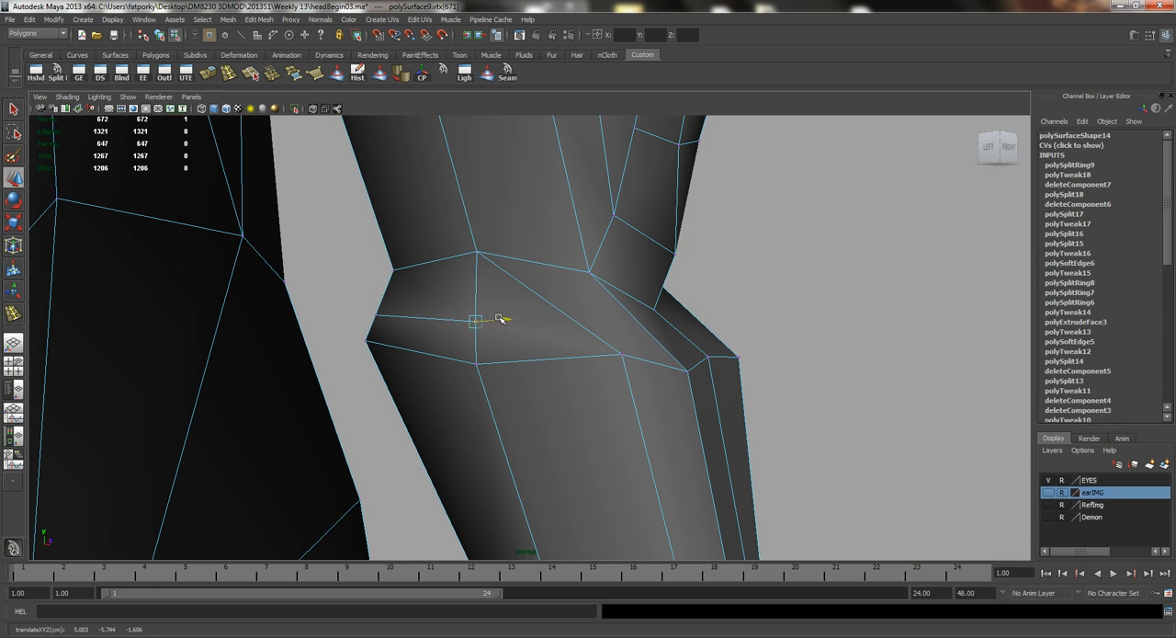
left_click_drag(472, 321, 432, 381, "alt")
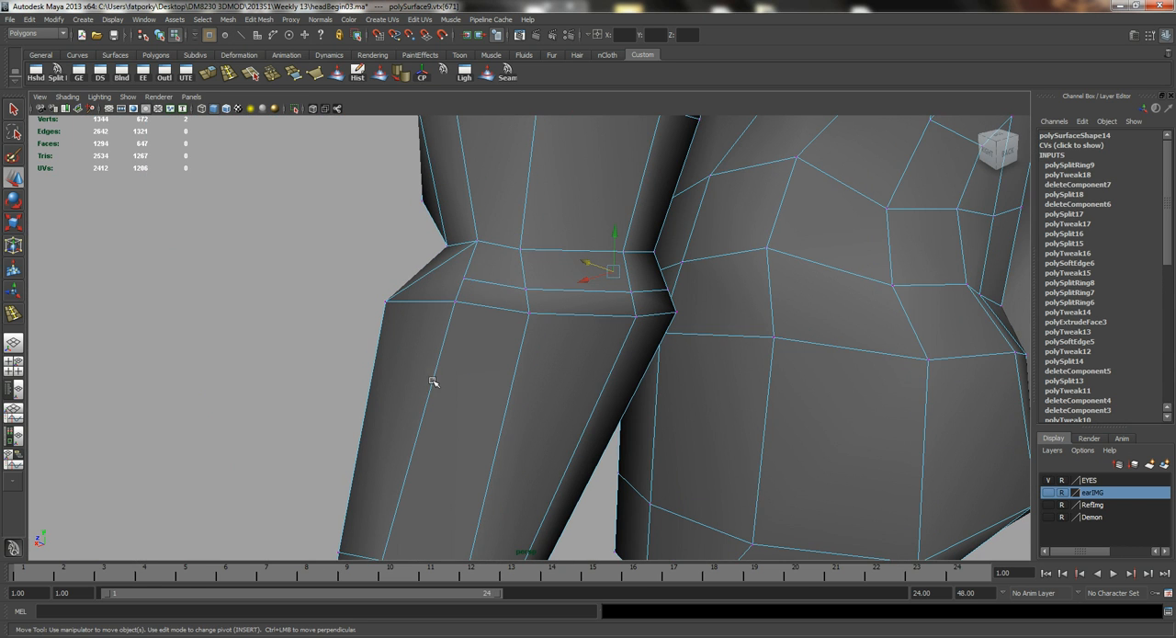
left_click(466, 279)
mouse_move(466, 279)
left_mouse_down("alt")
mouse_move(487, 334)
mouse_move(446, 287)
left_mouse_up("alt")
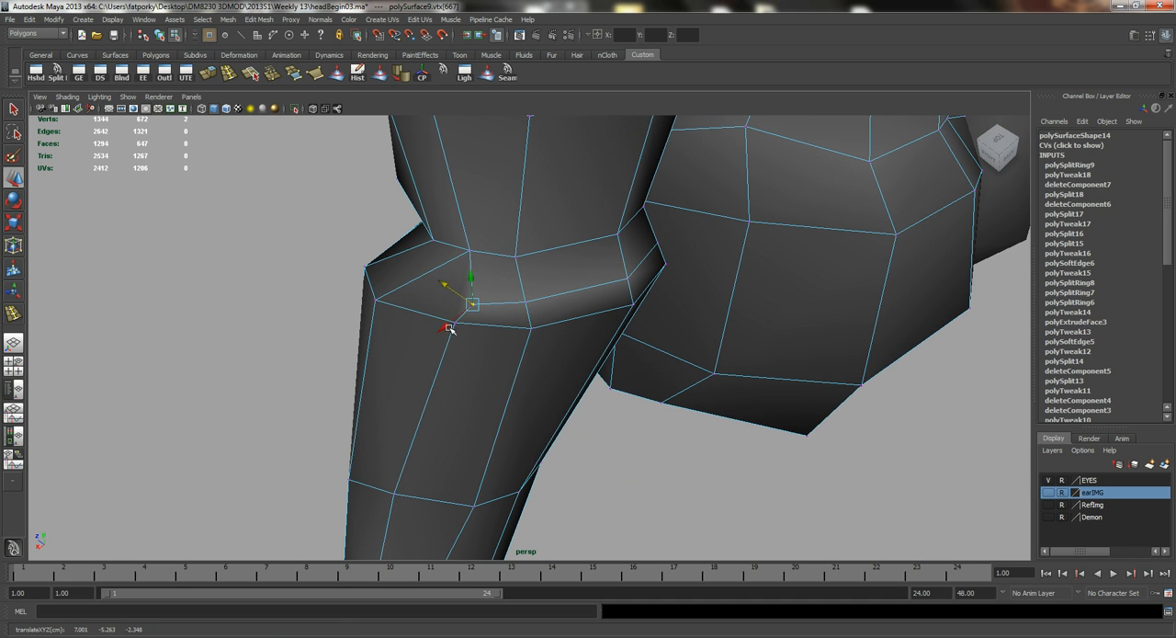
left_click_drag(513, 348, 567, 330, "alt")
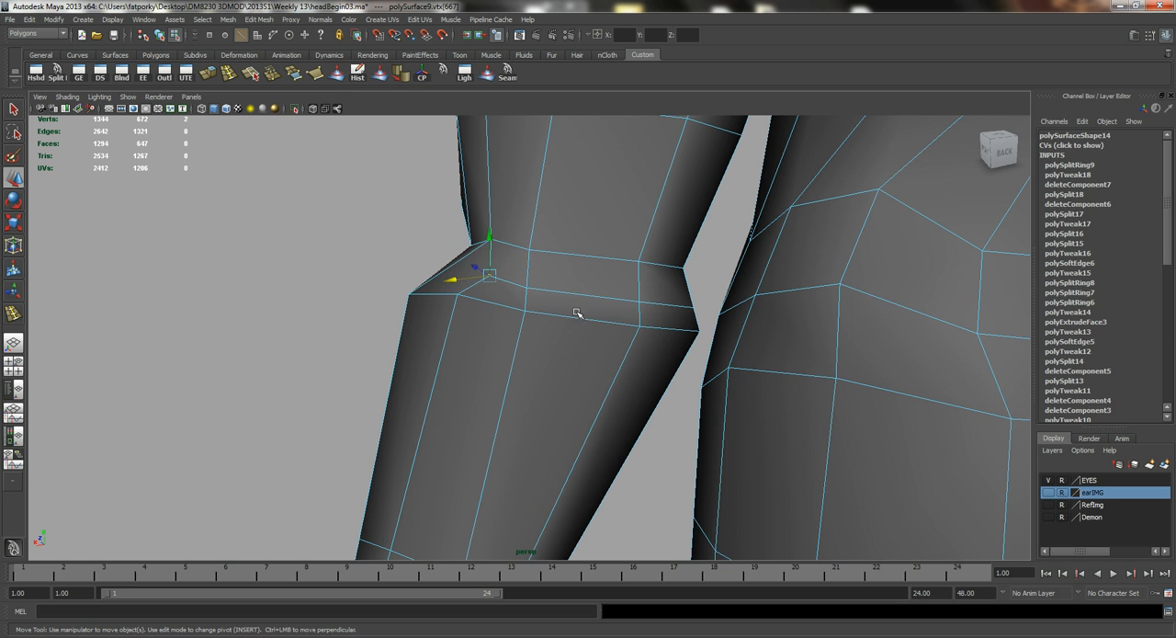
Select the cross edges just below the back of the elbow and move them to shape the elbow's bulge.
left_click(577, 319)
left_click(658, 330, "shift")
left_click_drag(658, 331, 645, 376, "alt")
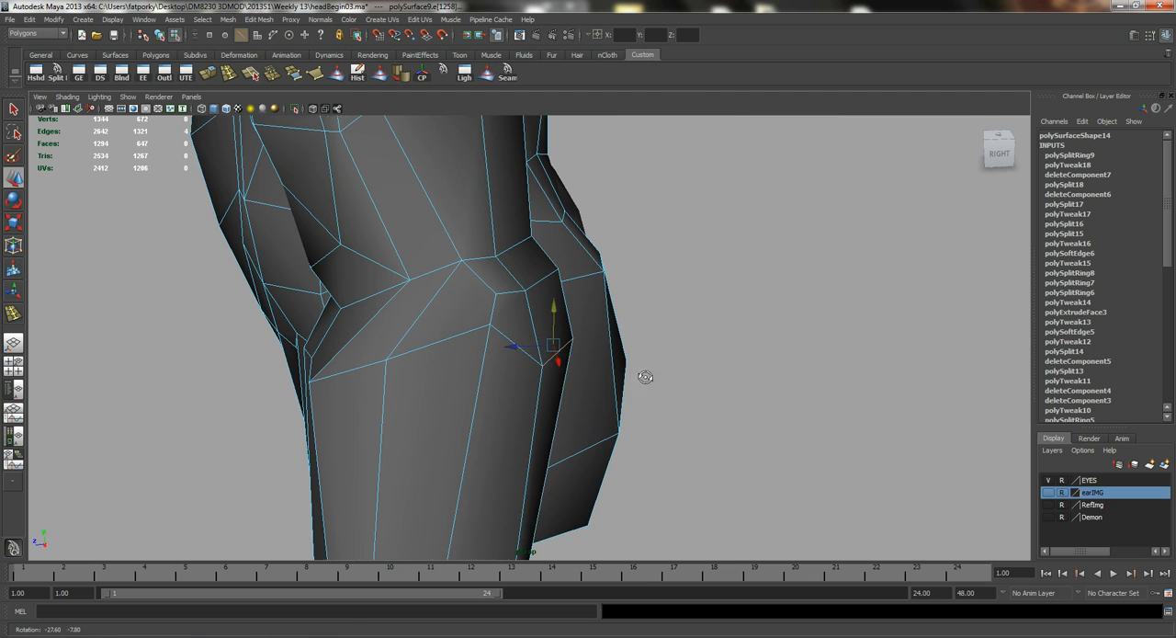
left_click_drag(538, 362, 516, 339, "alt")
right_click(517, 339)
right_click_drag(516, 340, 492, 342)
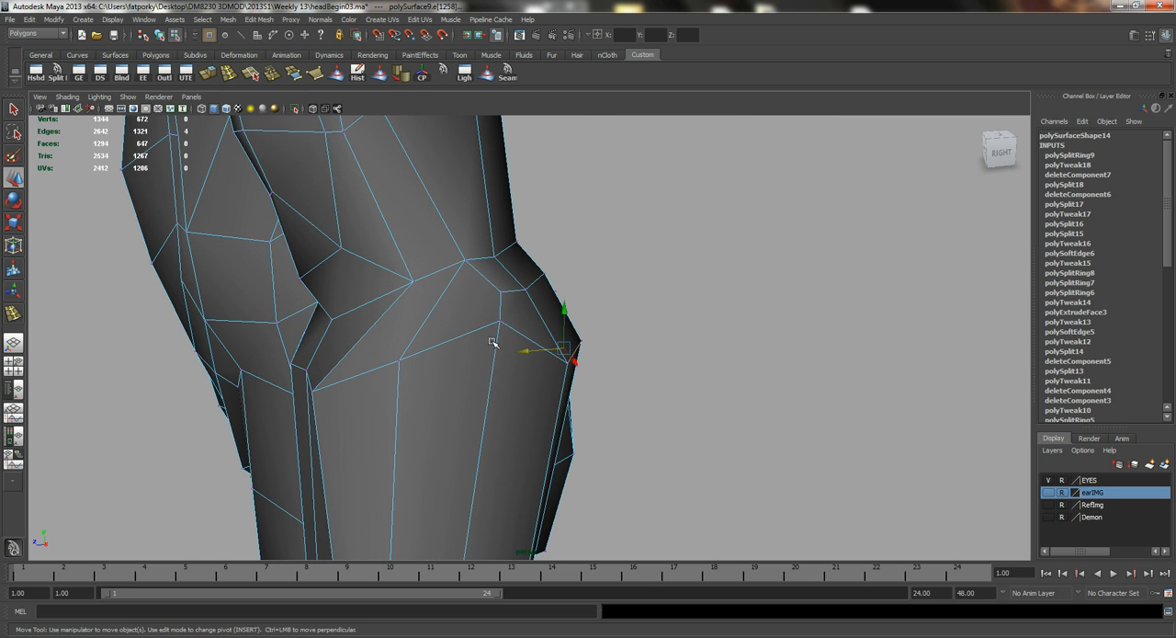
Move the vertices along the forearm's top loop at the outer and inner elbow to smooth its line.
left_click(500, 322)
left_click_drag(502, 288, 781, 347)
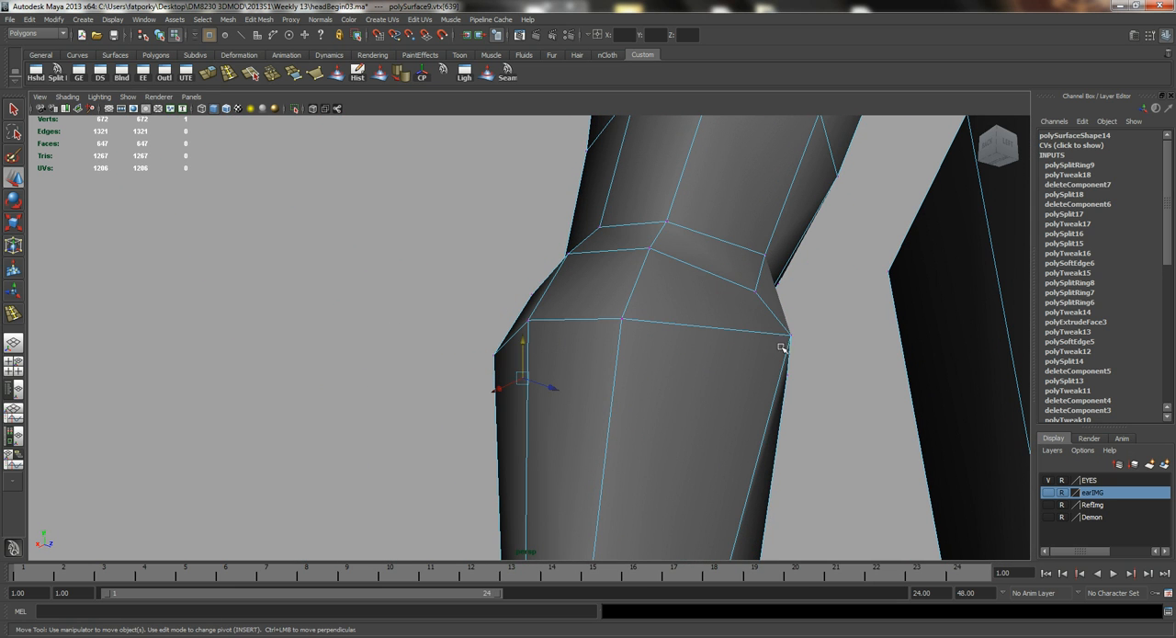
left_click_drag(789, 304, 790, 346)
left_click_drag(551, 326, 570, 371, "alt")
right_click_drag(569, 370, 571, 341)
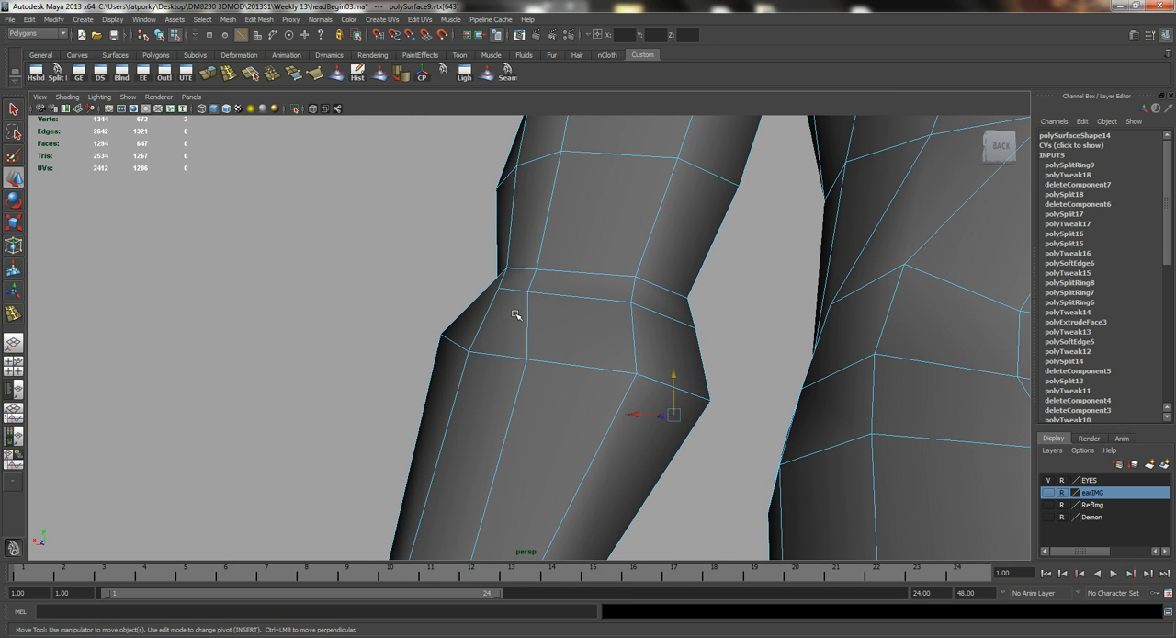
Select the short lengthwise edges at the back of the elbow and reposition them.
left_click(526, 315)
left_click_drag(512, 304, 585, 296)
middle_click_drag(585, 297, 549, 451, "alt")
left_click_drag(549, 451, 551, 407, "alt")
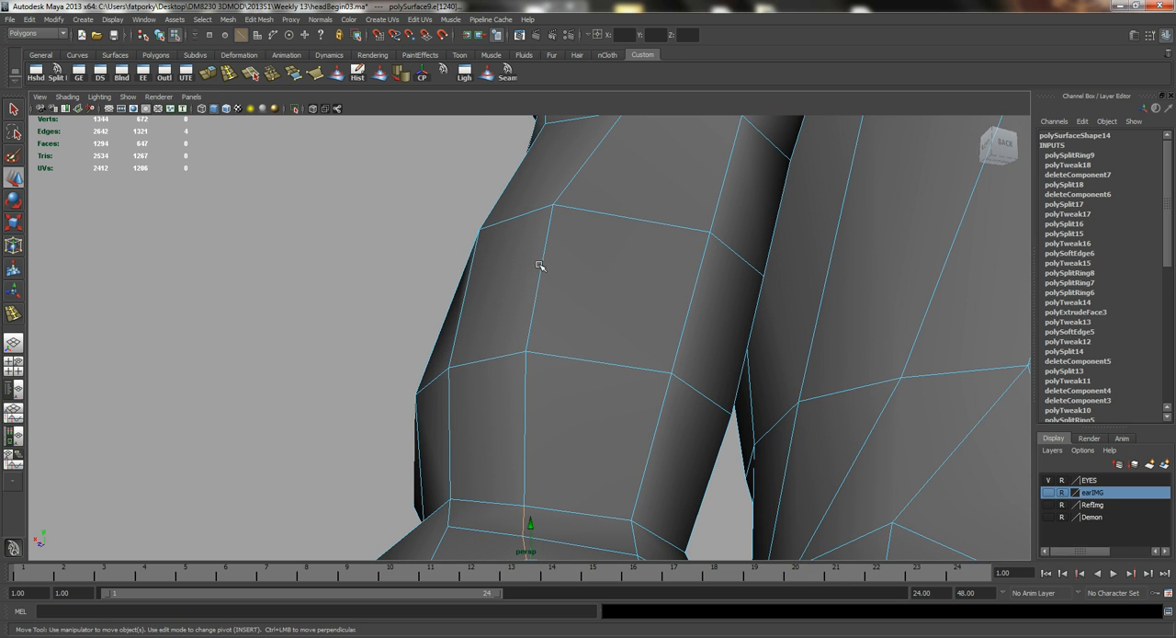
Select the lengthwise edges on the outer upper arm below the shoulder and move them to even out the spacing.
left_click_drag(539, 269, 407, 305, "alt")
left_click(472, 339, "shift")
left_click(402, 304)
left_click_drag(386, 362, 391, 372, "alt")
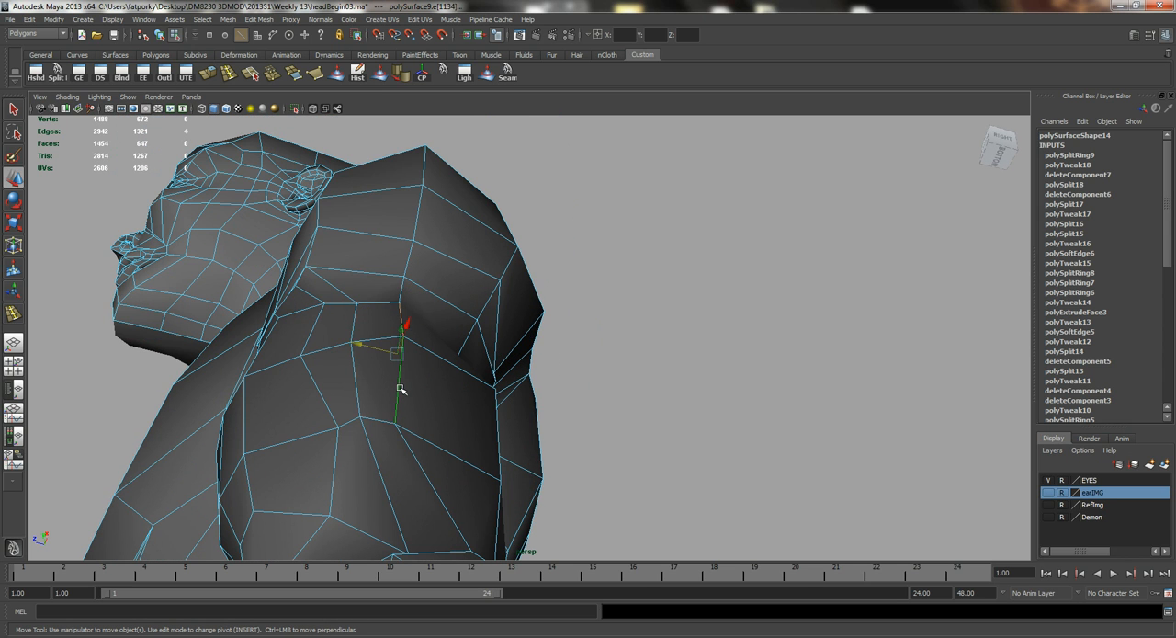
left_click_drag(472, 420, 570, 323, "alt")
Rotate and move the lengthwise edges on the back of the upper arm to improve their flow toward the elbow.
key("e")
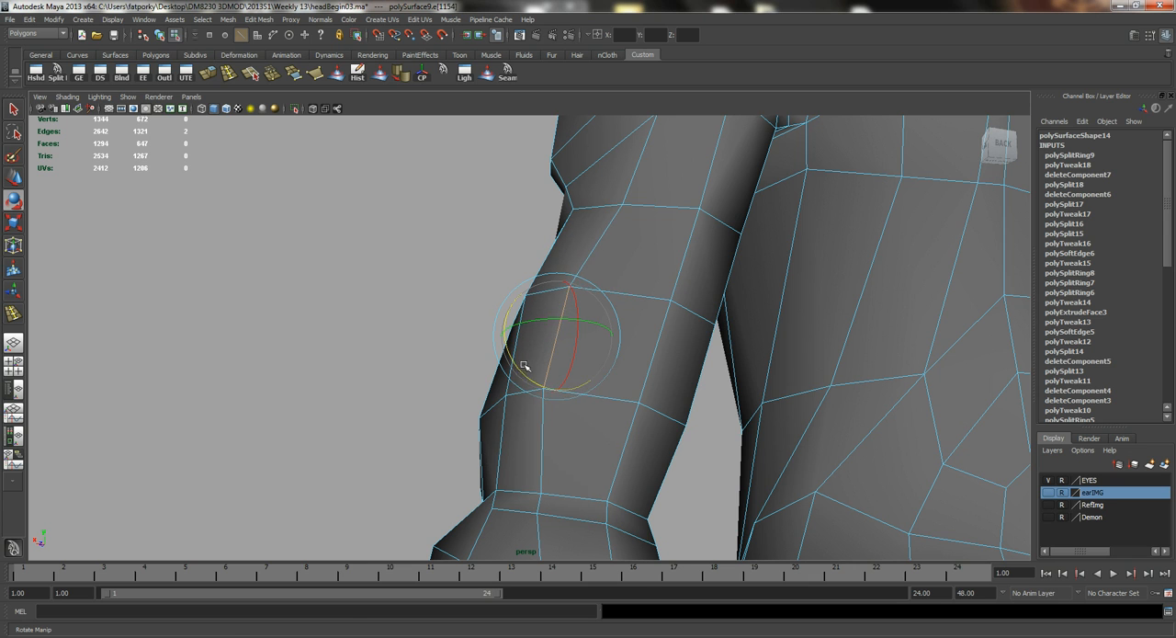
key("w")
left_click_drag(547, 318, 524, 285, "alt")
left_click_drag(524, 285, 574, 266, "alt")
right_click_drag(571, 257, 581, 294)
left_click(594, 289)
Move the lengthwise edges on the back of the elbow and upper forearm to continue the arm's edge flow.
left_click_drag(538, 292, 547, 450, "alt")
key("w")
middle_click_drag(537, 410, 521, 318, "alt")
left_click_drag(520, 318, 556, 320, "alt")
key("q")
right_click_drag(558, 319, 557, 289)
left_click(549, 318)
left_click_drag(549, 318, 561, 375, "alt")
key("w")
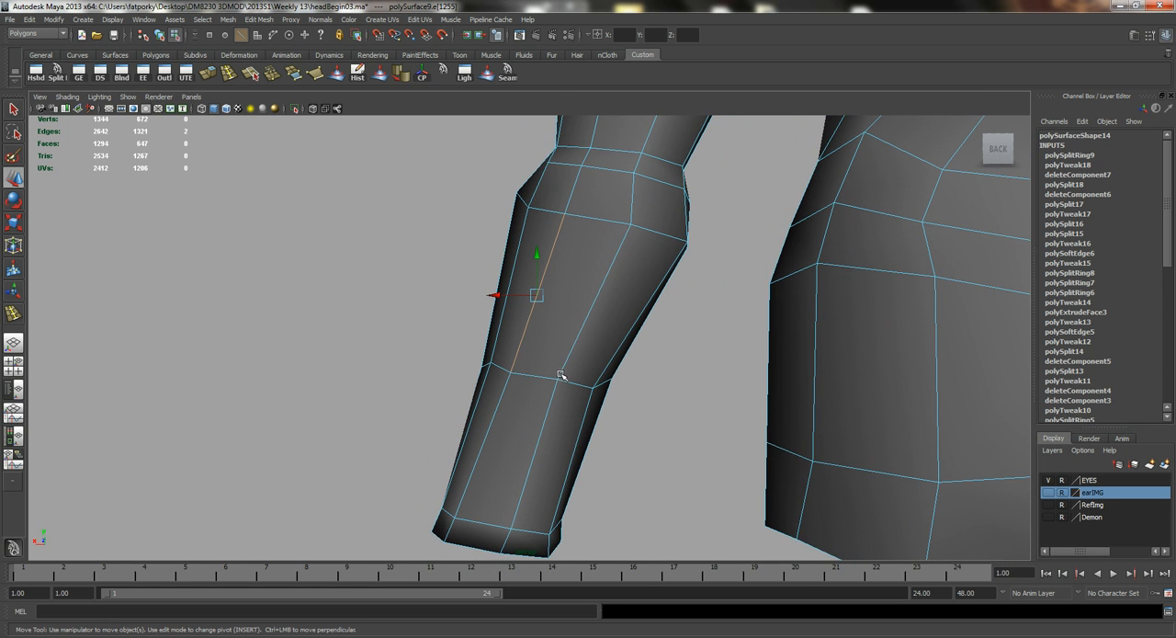
left_click_drag(613, 261, 641, 257, "alt")
Select the cross edges on the back of the forearm below the elbow and scale them.
left_click_drag(558, 257, 583, 325, "alt")
key("r")
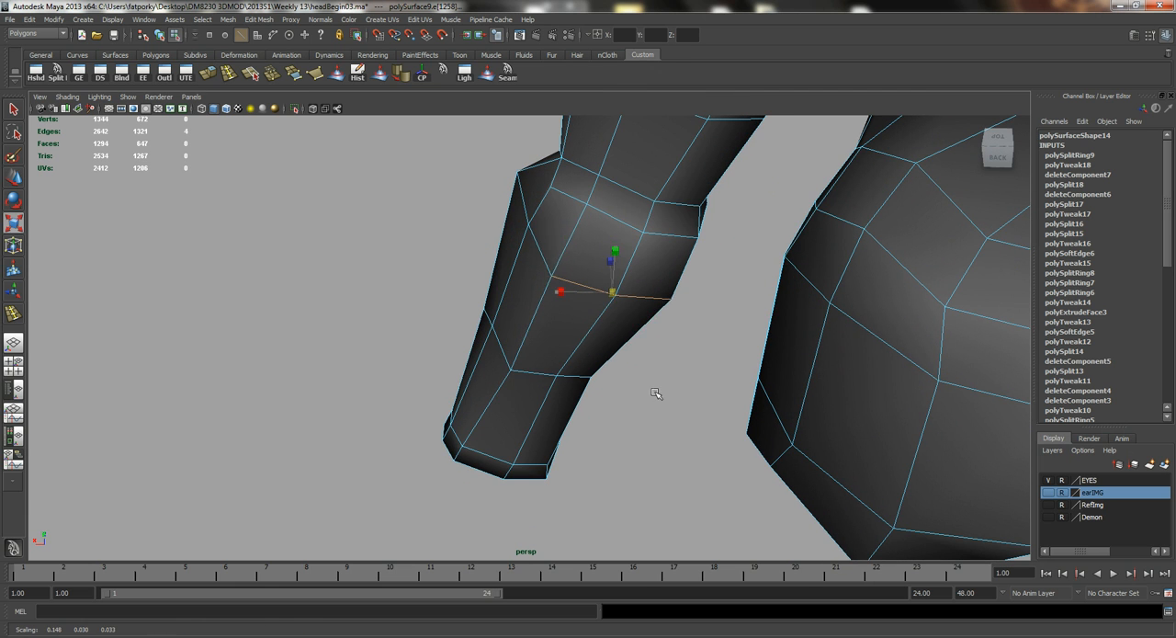
left_click_drag(597, 376, 630, 284, "alt")
Move the vertices at the upper end of the forearm, just below the elbow, to refine its shape.
key("q")
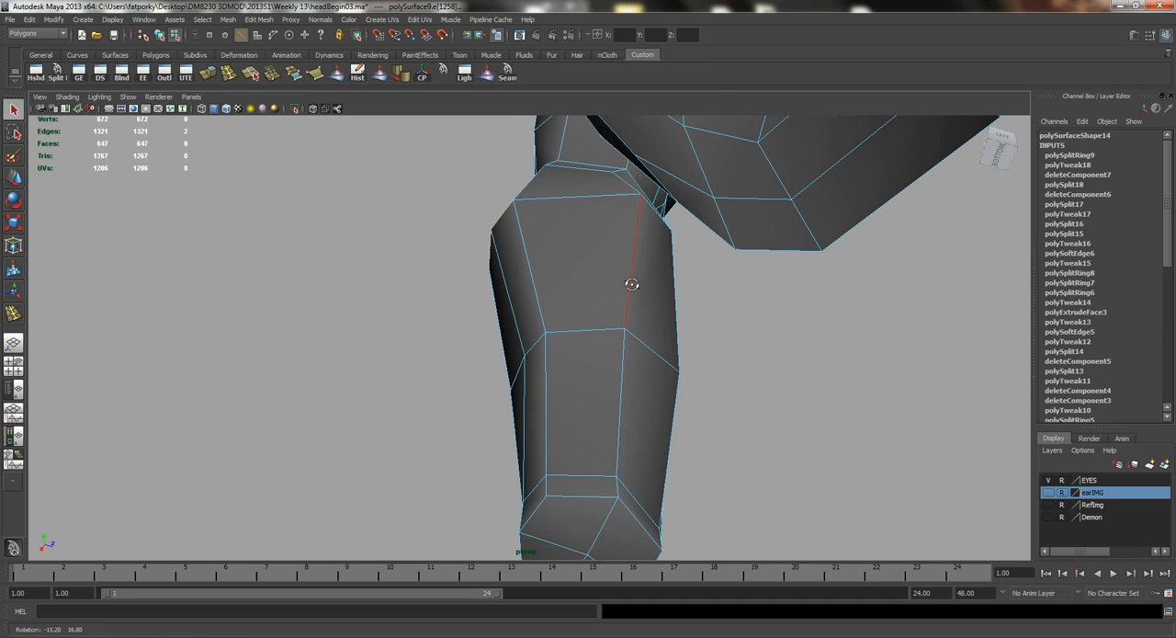
left_click(514, 201)
key("w")
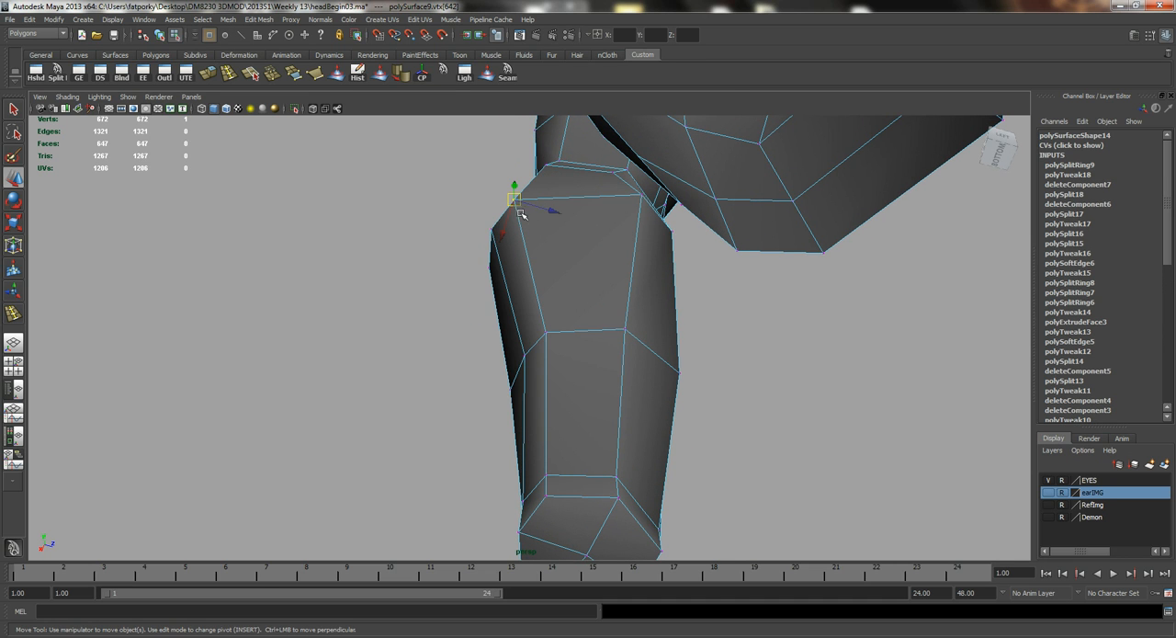
left_click_drag(579, 221, 592, 253, "alt")
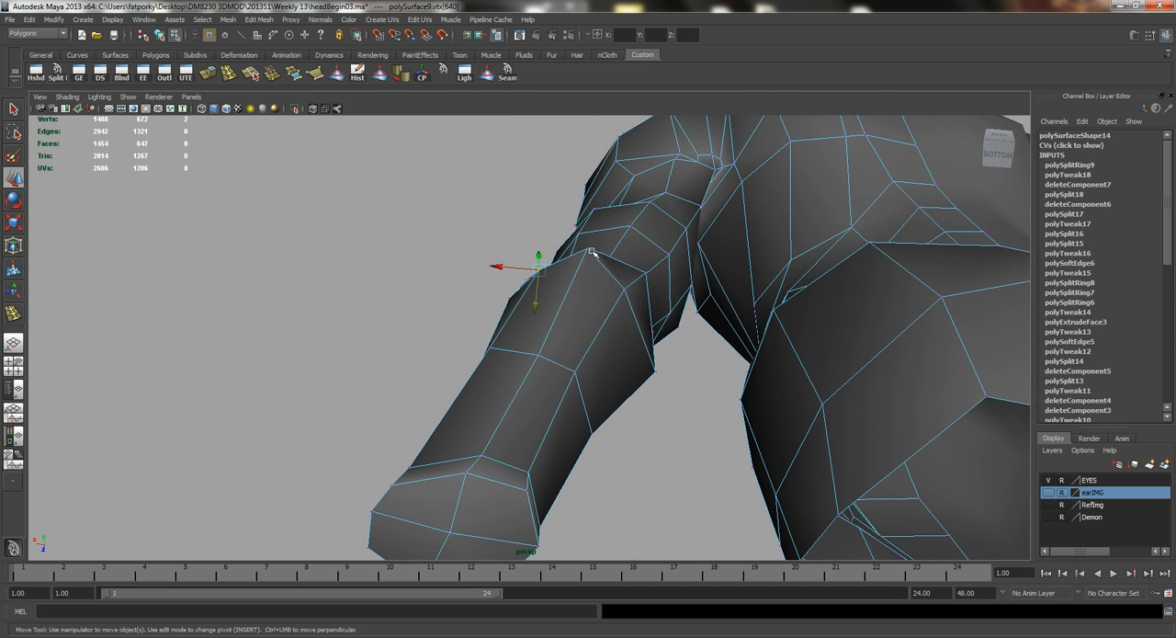
left_click_drag(586, 296, 550, 309, "alt")
left_click_drag(607, 265, 528, 325, "alt")
right_click_drag(607, 346, 487, 289, "alt")
key("q")
Select the whole body mesh and set up the Sculpt Geometry Tool on it with a maximum displacement of 0.05.
right_click_drag(560, 340, 584, 316)
left_click(544, 337)
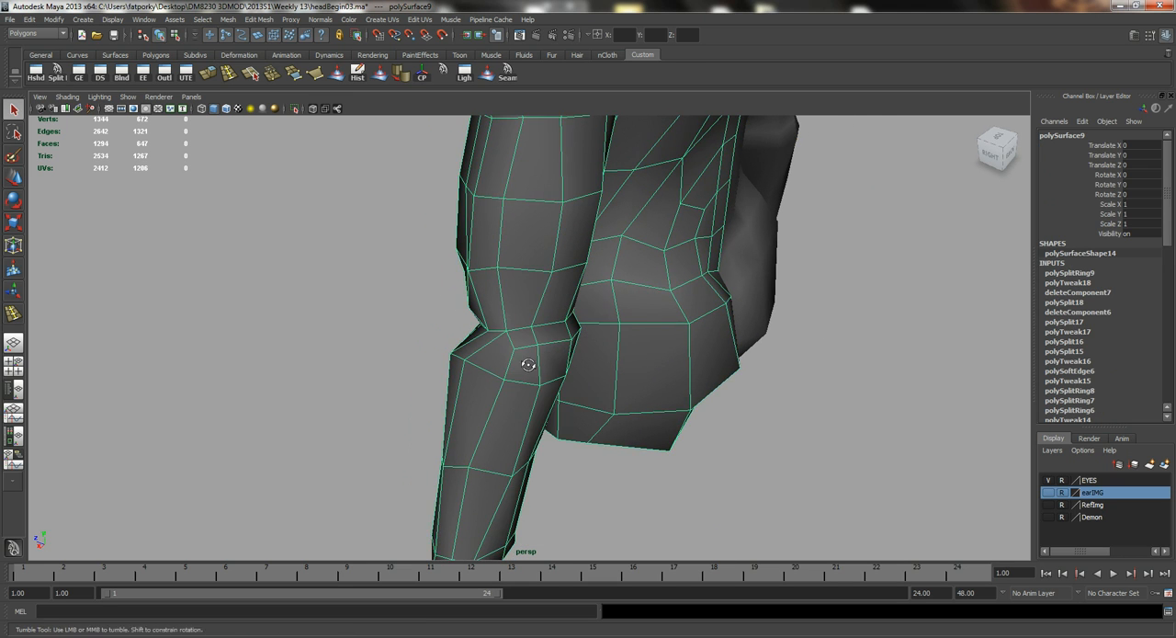
left_click_drag(528, 365, 512, 359, "alt")
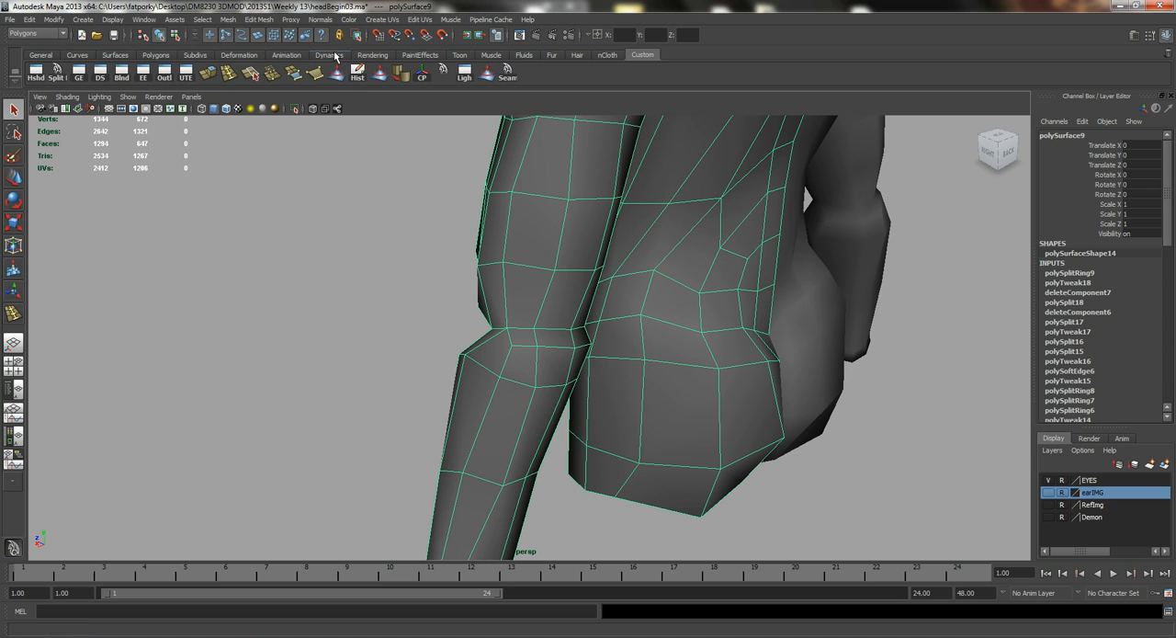
left_click(231, 21)
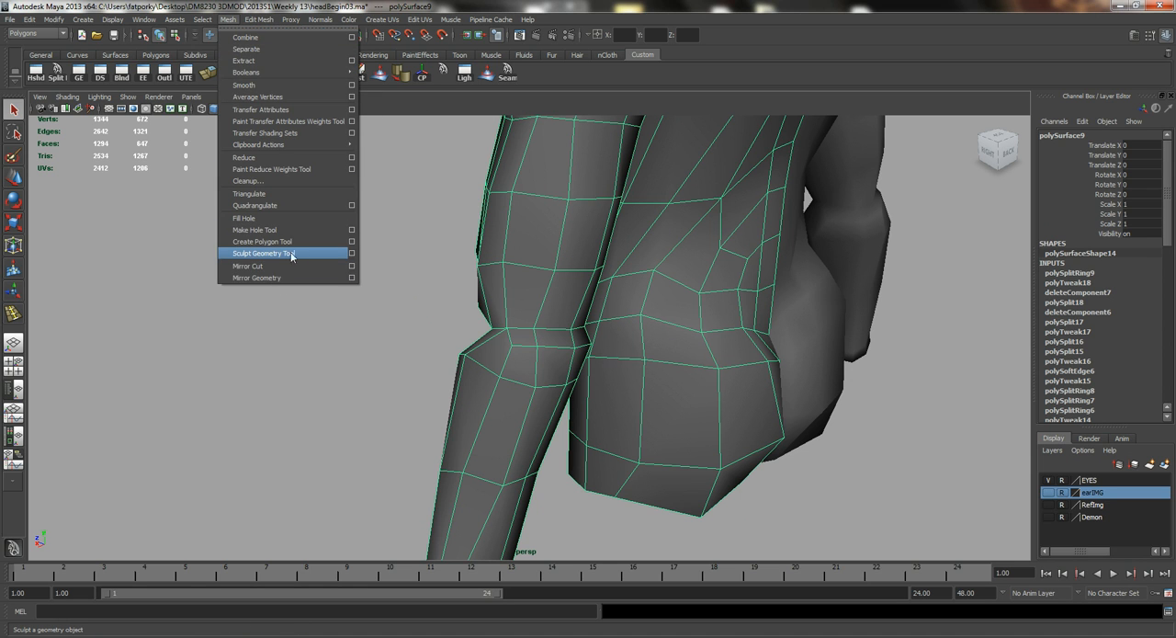
left_click(351, 254)
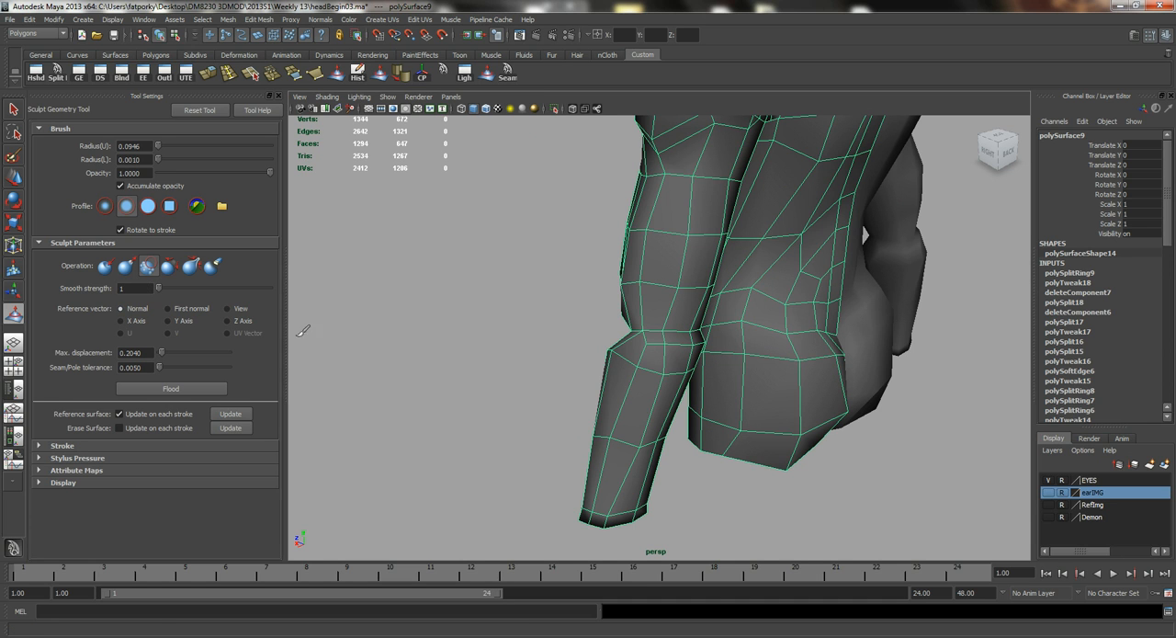
left_click_drag(497, 361, 468, 341, "alt")
middle_click_drag(490, 354, 446, 340, "alt")
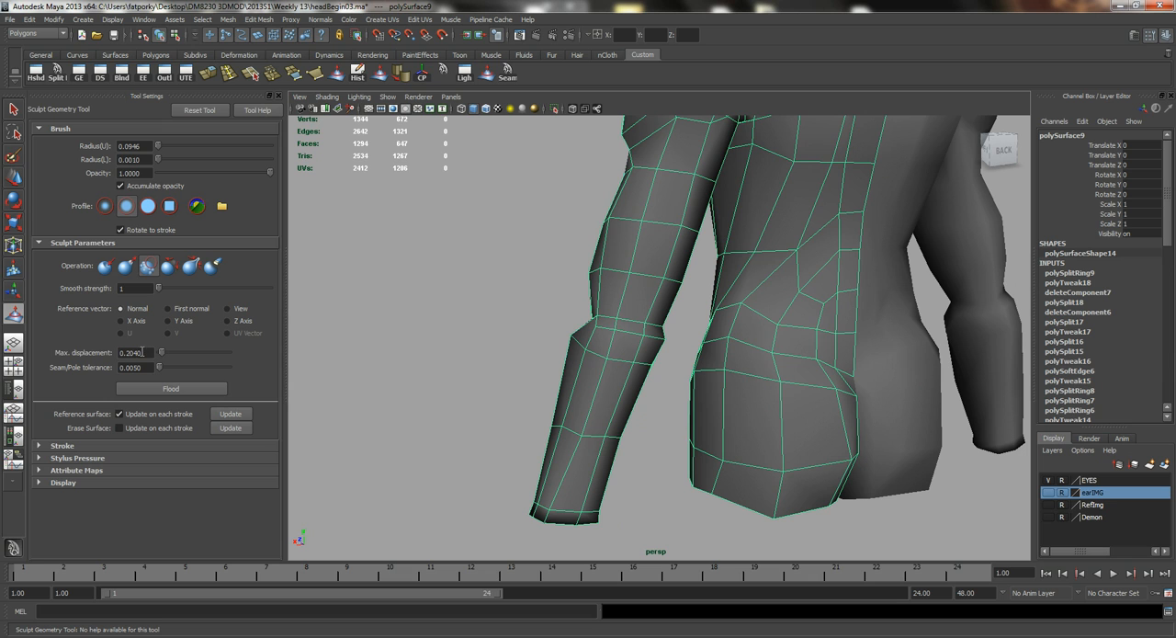
type("0.05")
key("Return")
left_click_drag(571, 301, 556, 295, "alt")
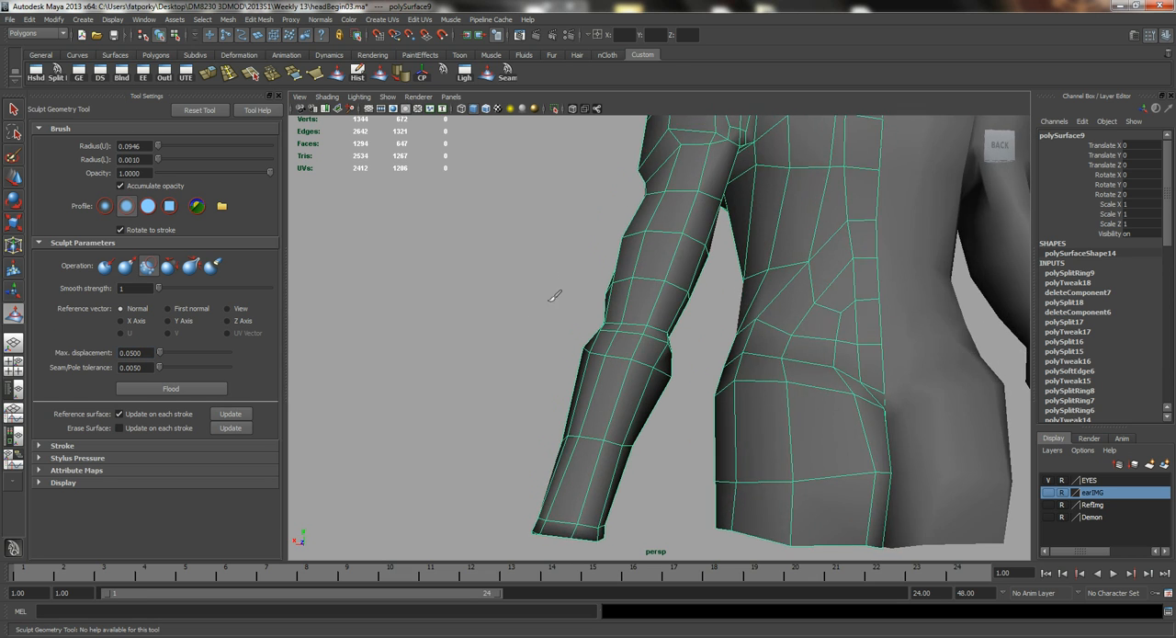
right_click_drag(556, 296, 606, 324, "alt")
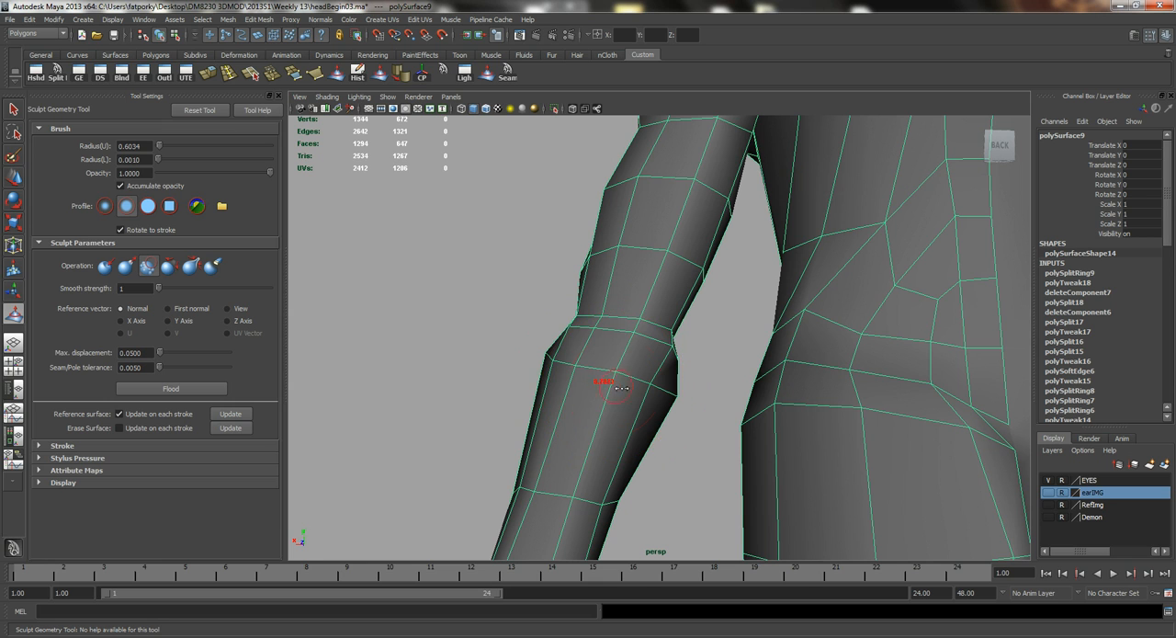
Enlarge the sculpt brush to a radius of about 1.056 and smooth the back of the elbow and upper forearm.
left_click_drag(637, 377, 628, 370, "alt")
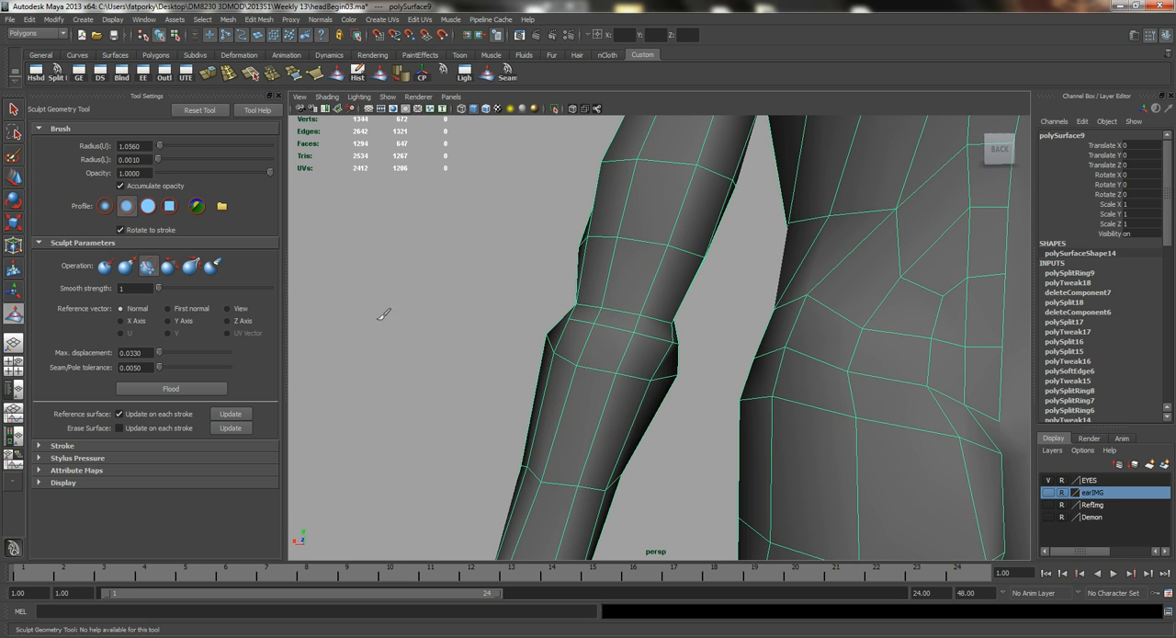
mouse_move(595, 379)
left_mouse_down("alt")
mouse_move(604, 369)
mouse_move(612, 395)
mouse_move(554, 359)
left_mouse_up("alt")
left_click_drag(607, 408, 682, 359, "alt")
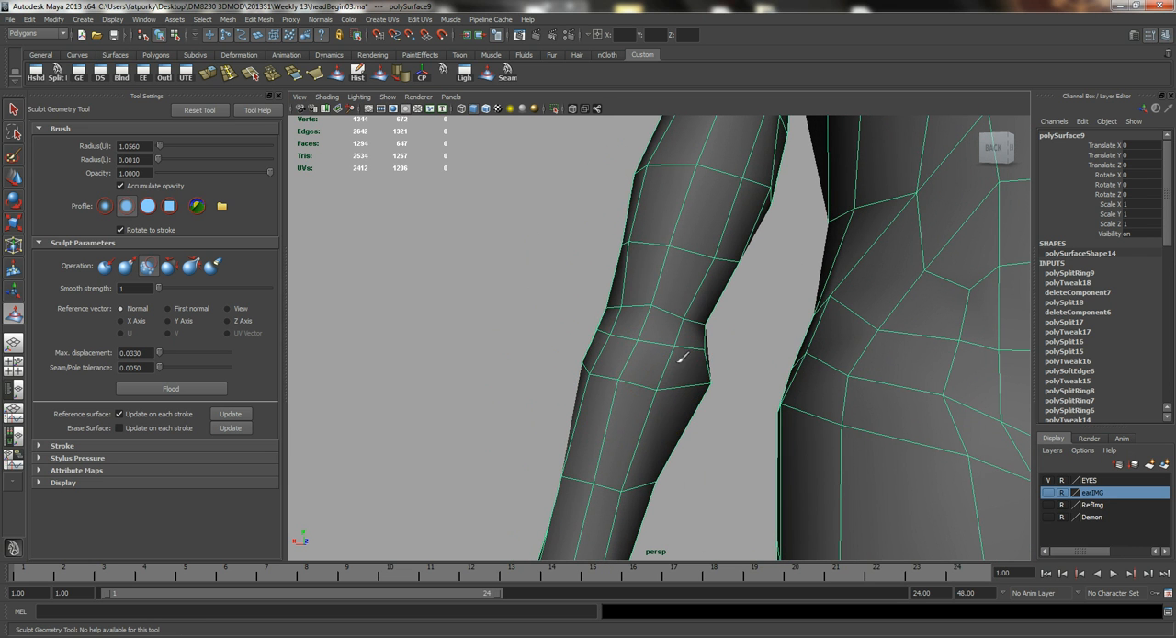
left_click_drag(611, 388, 618, 408, "alt")
left_click_drag(528, 367, 578, 411, "alt")
middle_click_drag(578, 412, 580, 401, "alt")
left_click_drag(580, 401, 722, 439, "alt")
middle_click_drag(708, 433, 701, 374, "alt")
Smooth the mesh around the side of the elbow and the lower part of the upper arm.
mouse_move(709, 353)
left_mouse_down("alt")
mouse_move(777, 320)
mouse_move(569, 360)
mouse_move(705, 382)
mouse_move(601, 281)
left_mouse_up("alt")
left_click_drag(575, 328, 620, 283, "alt")
left_click_drag(633, 238, 664, 242, "alt")
right_click_drag(664, 242, 715, 277, "alt")
left_click_drag(699, 313, 663, 349, "alt")
left_click_drag(693, 308, 748, 320, "alt")
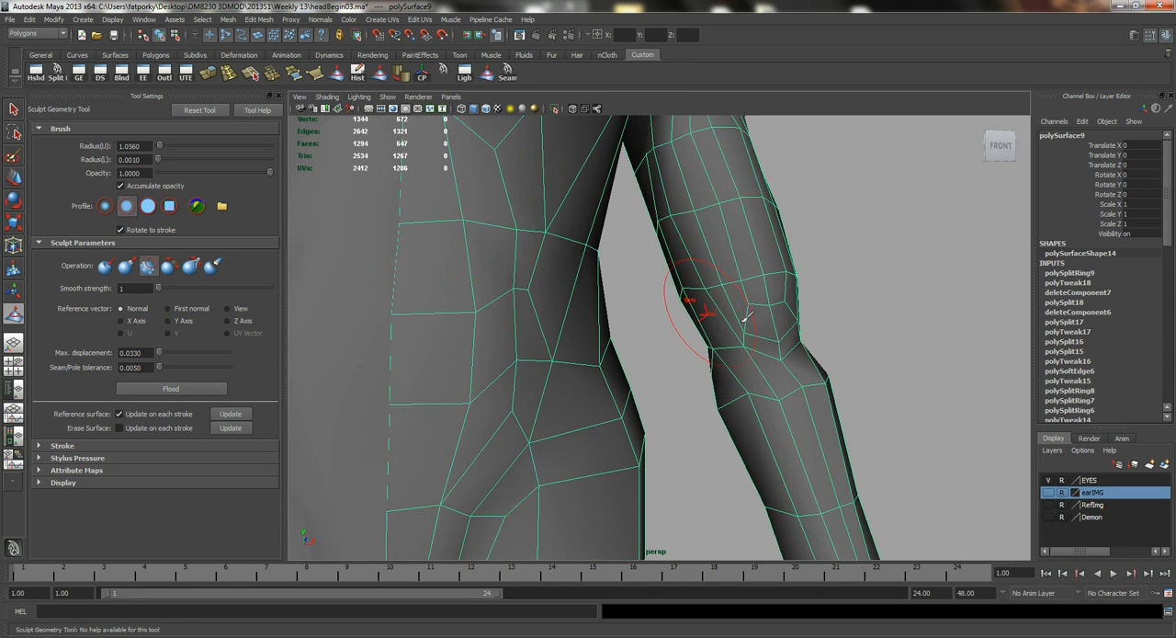
Smooth the front of the arm across the inner elbow and the top of the forearm.
right_click_drag(801, 318, 743, 334, "alt")
left_click_drag(743, 334, 714, 346, "alt")
right_click_drag(714, 346, 678, 323, "alt")
left_click_drag(679, 322, 643, 336, "alt")
right_click_drag(643, 337, 740, 363, "alt")
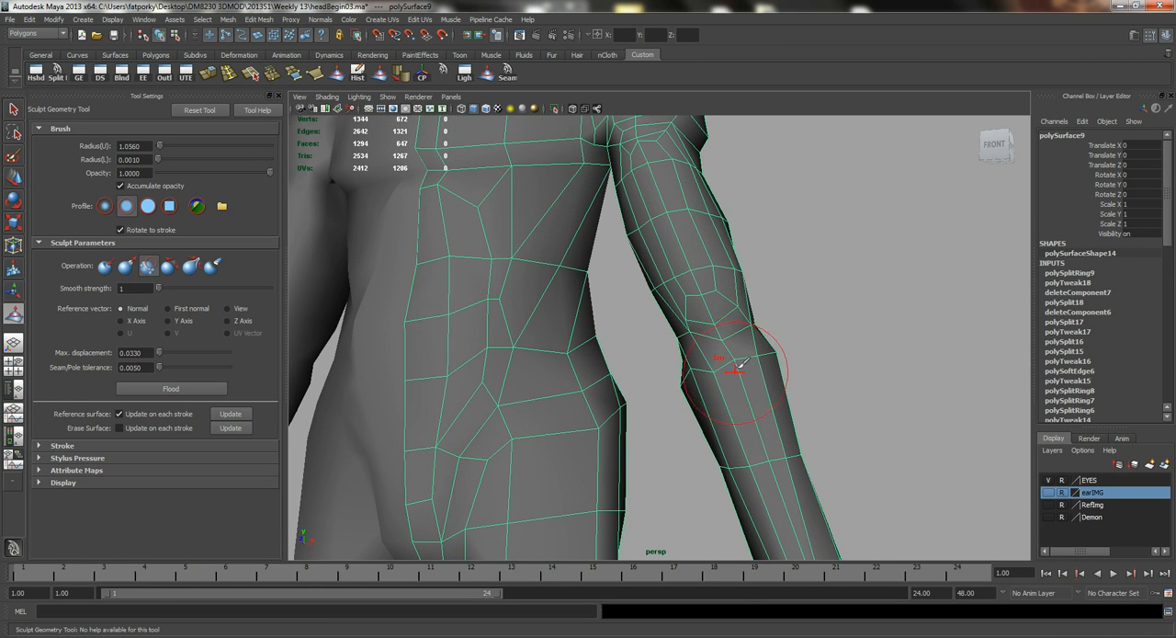
mouse_move(691, 342)
left_mouse_down("alt")
mouse_move(715, 379)
mouse_move(682, 384)
left_mouse_up("alt")
Check the arm's shading with the mesh deselected, then reselect that body half and delete its construction history.
key("q")
left_click(766, 391)
right_click_drag(767, 391, 683, 362, "alt")
left_click_drag(683, 362, 719, 390, "alt")
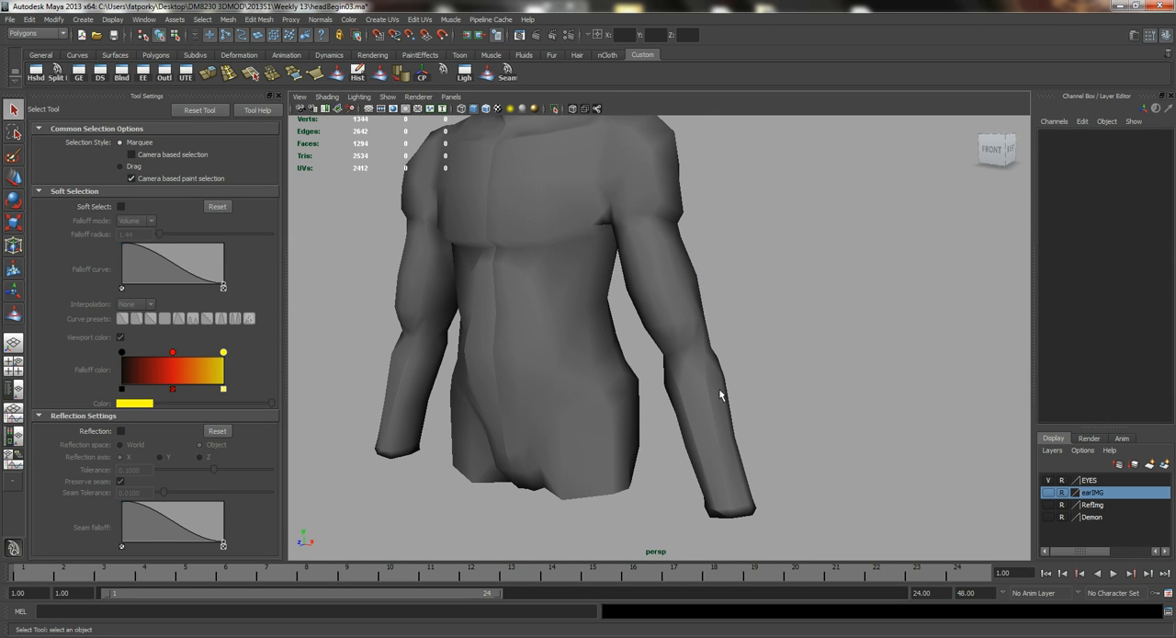
left_click(742, 428)
left_click_drag(742, 429, 655, 385, "alt")
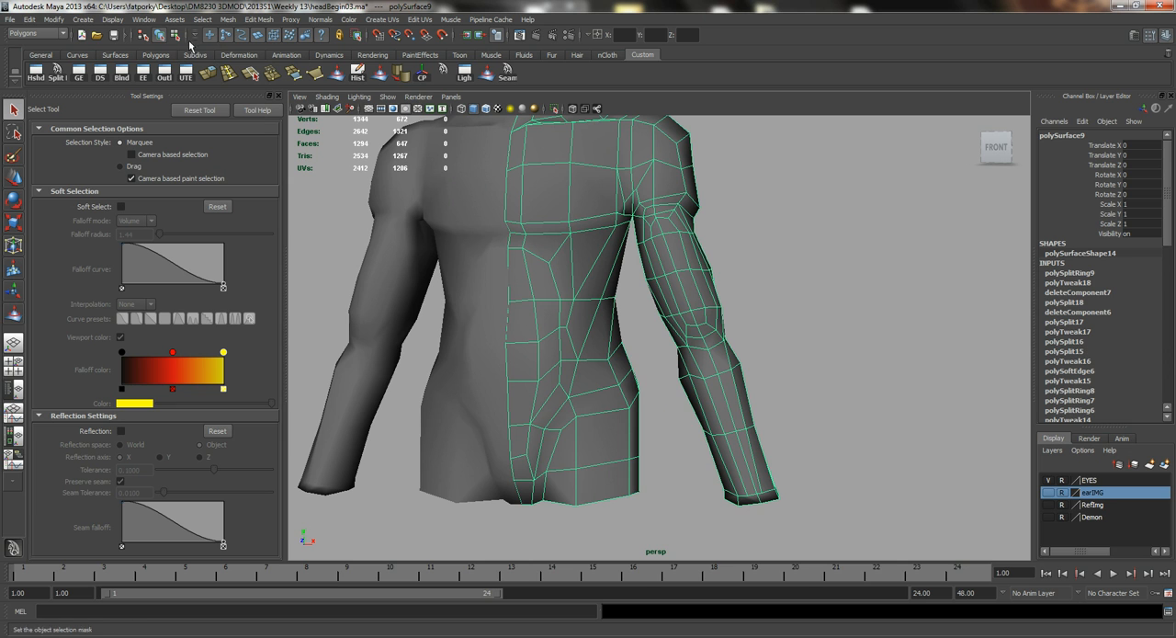
left_click(356, 77)
Examine the edge flow of the forearm and the wrist end from several angles.
left_click_drag(670, 253, 694, 317, "alt")
middle_click_drag(721, 421, 650, 346, "alt")
mouse_move(650, 346)
left_mouse_down("alt")
mouse_move(631, 302)
mouse_move(666, 345)
left_mouse_up("alt")
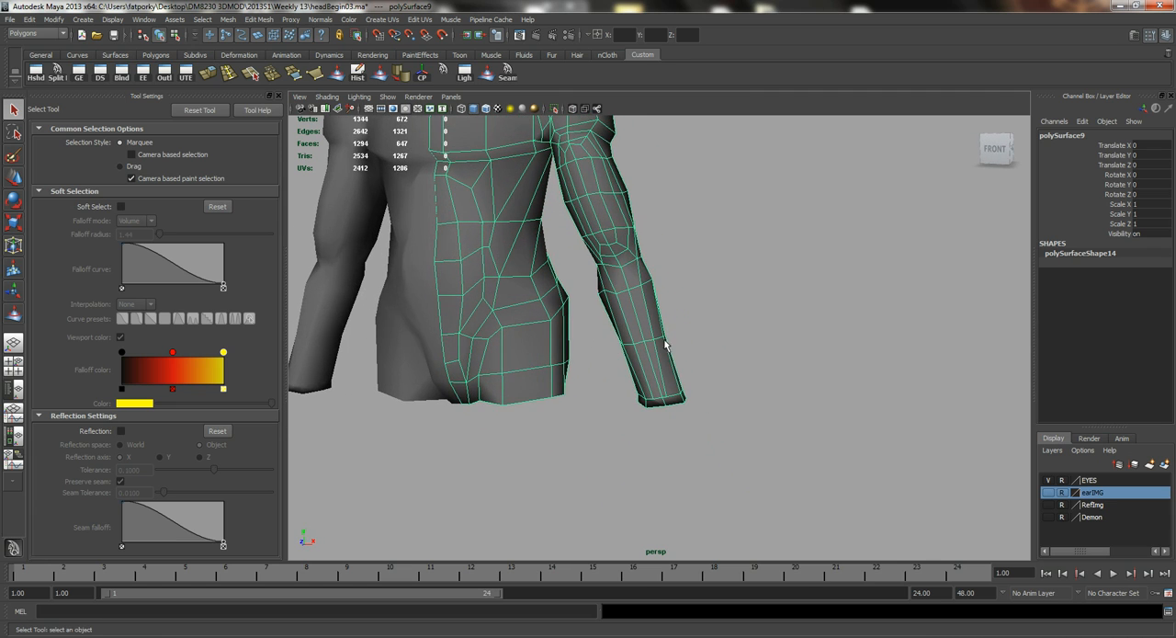
left_click_drag(619, 313, 699, 356, "alt")
left_click(721, 363)
right_click_drag(763, 372, 564, 321, "alt")
left_click_drag(564, 320, 763, 323, "alt")
right_click_drag(763, 323, 606, 286, "alt")
left_click_drag(605, 286, 632, 275, "alt")
middle_click_drag(632, 275, 659, 334, "alt")
right_click_drag(682, 335, 653, 335, "alt")
left_click_drag(653, 335, 623, 357, "alt")
right_click_drag(511, 347, 688, 388, "alt")
middle_click_drag(687, 389, 674, 331, "alt")
left_click(672, 333)
left_click_drag(620, 347, 652, 414, "alt")
left_click_drag(661, 367, 651, 413, "alt")
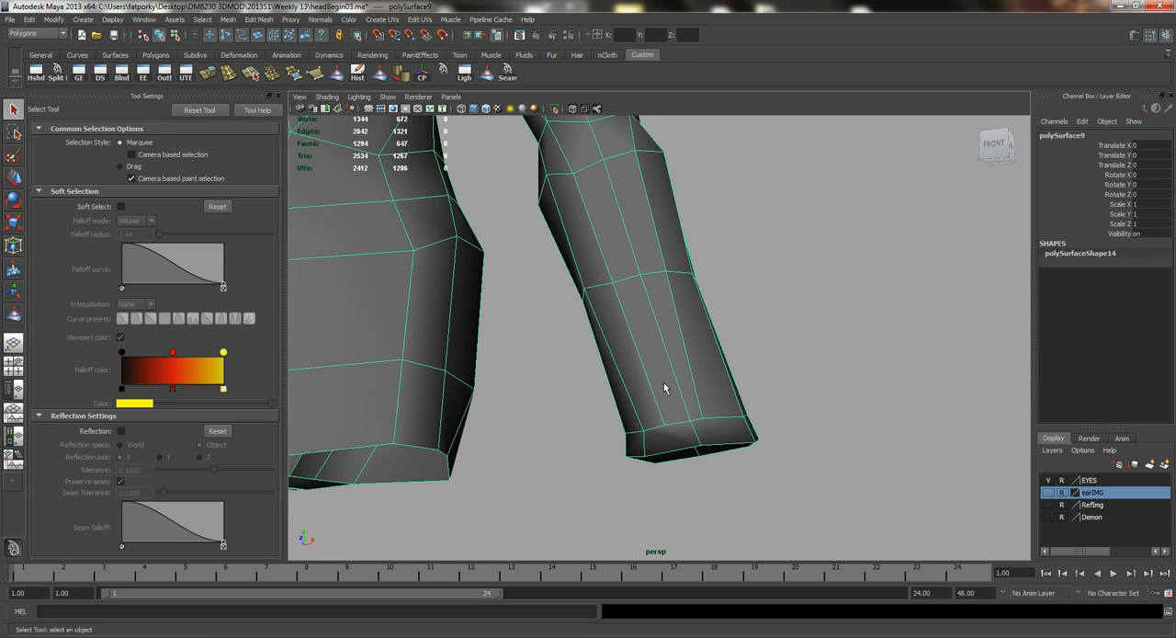
Split the front wrist faces with a V-shaped cut joining two ring vertices through the middle of the lengthwise edge between them.
key("y")
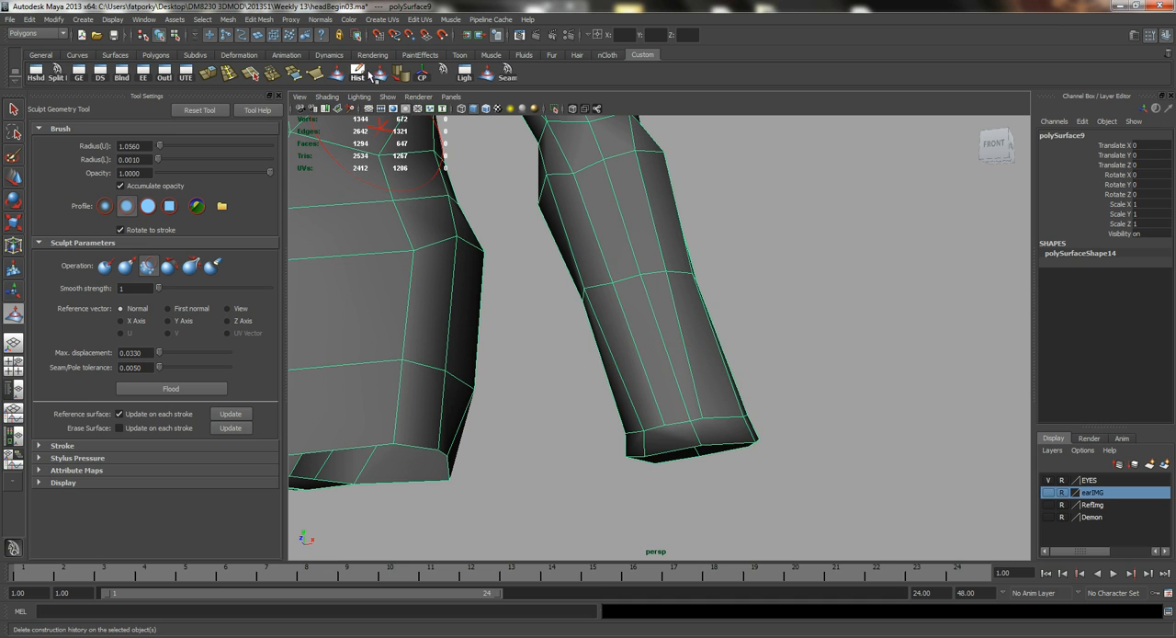
left_click(55, 72)
scroll(512, 337, "up", 4)
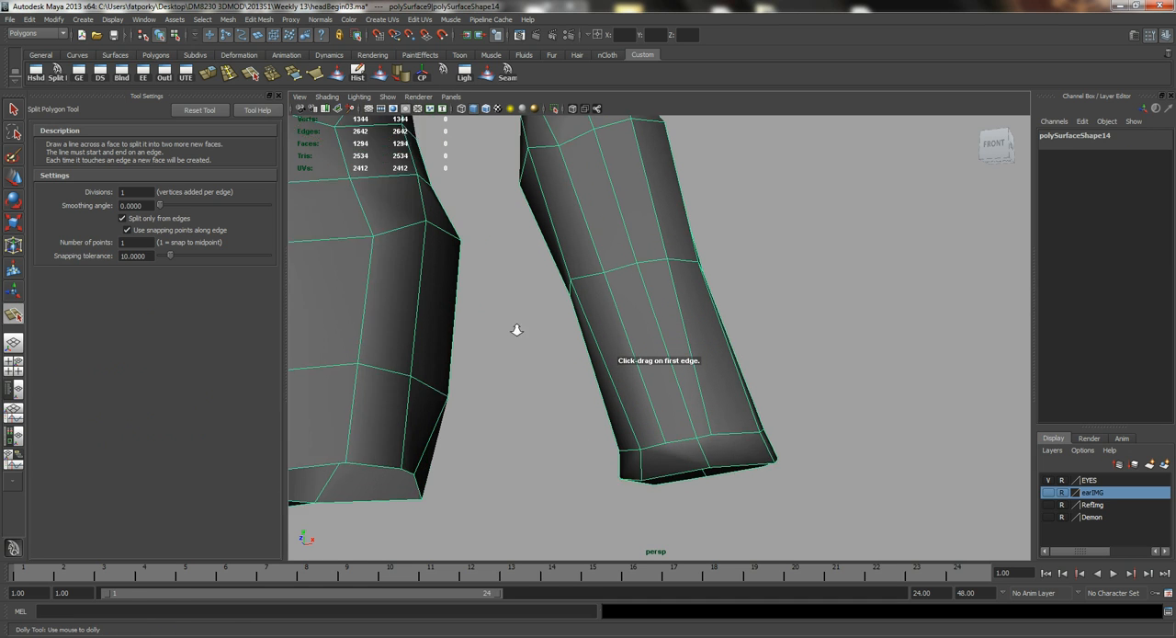
left_click(671, 505)
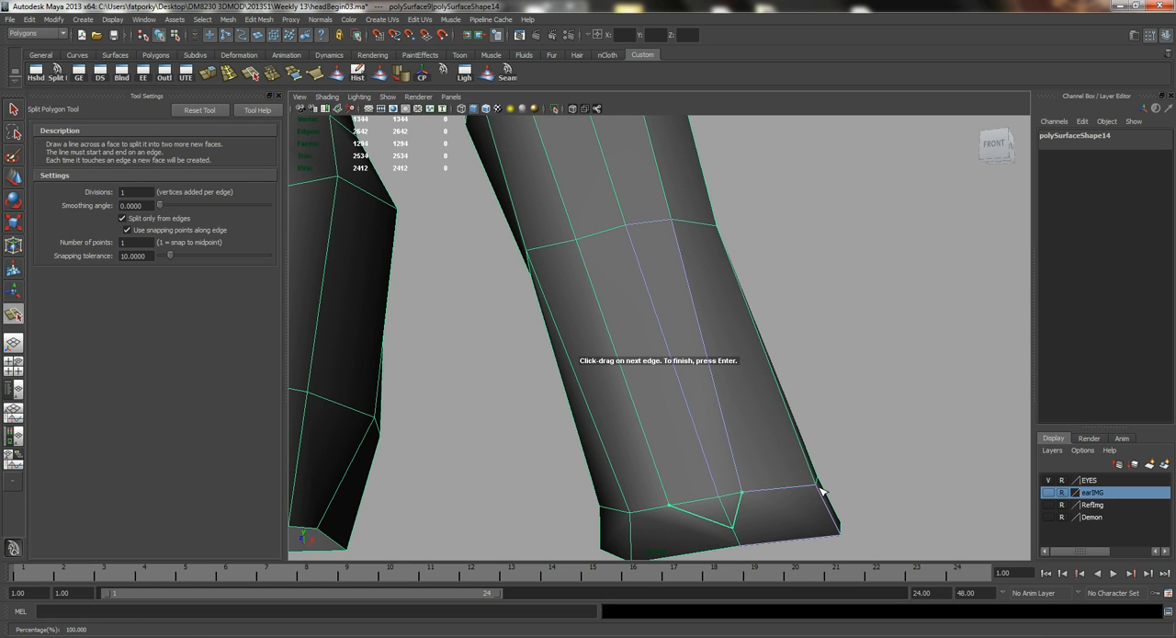
key("Return")
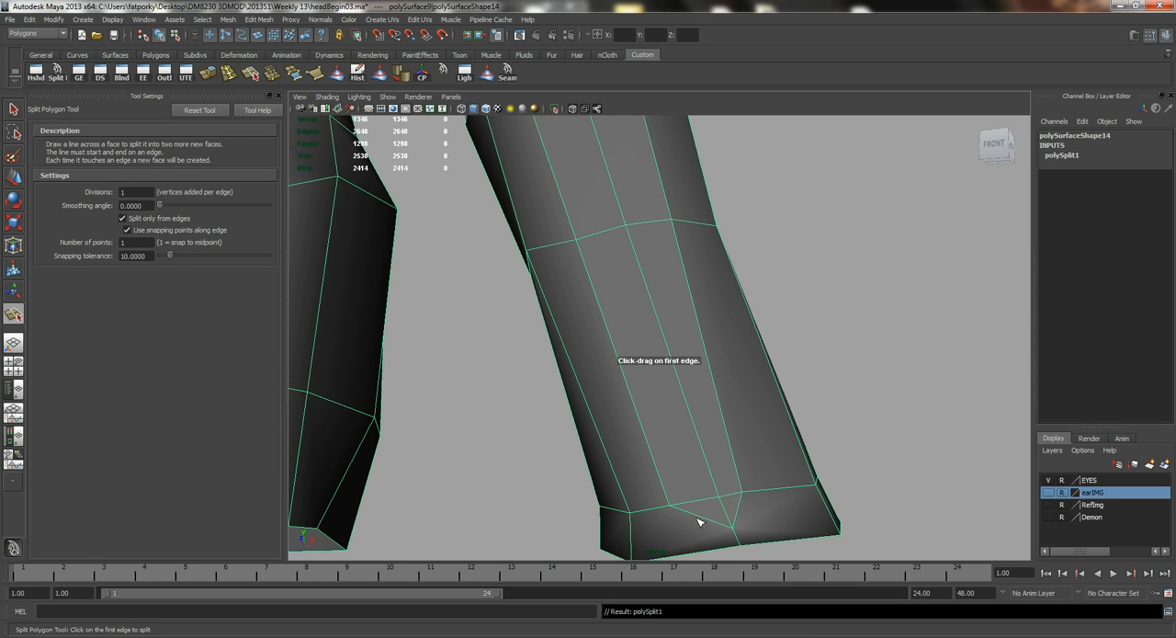
Split from the midpoint of each arm of the V-shaped cut to the nearest outer corner of the wrist end.
left_click(698, 519)
left_click(636, 555)
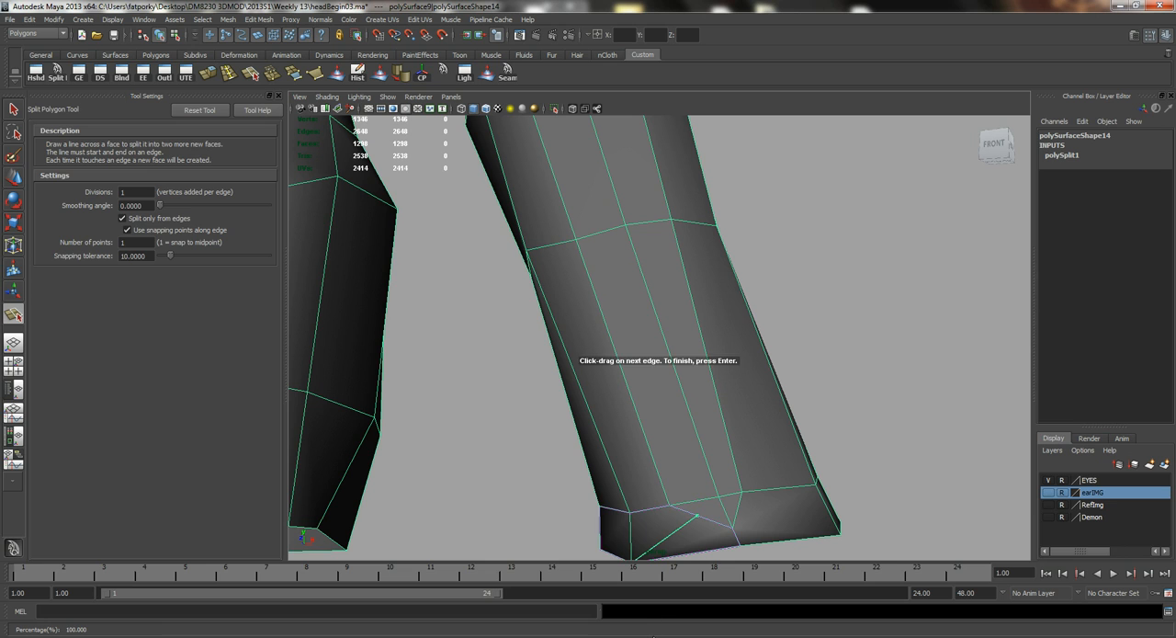
key("q")
middle_click_drag(701, 399, 633, 338, "alt")
key("y")
left_click_drag(630, 405, 635, 397)
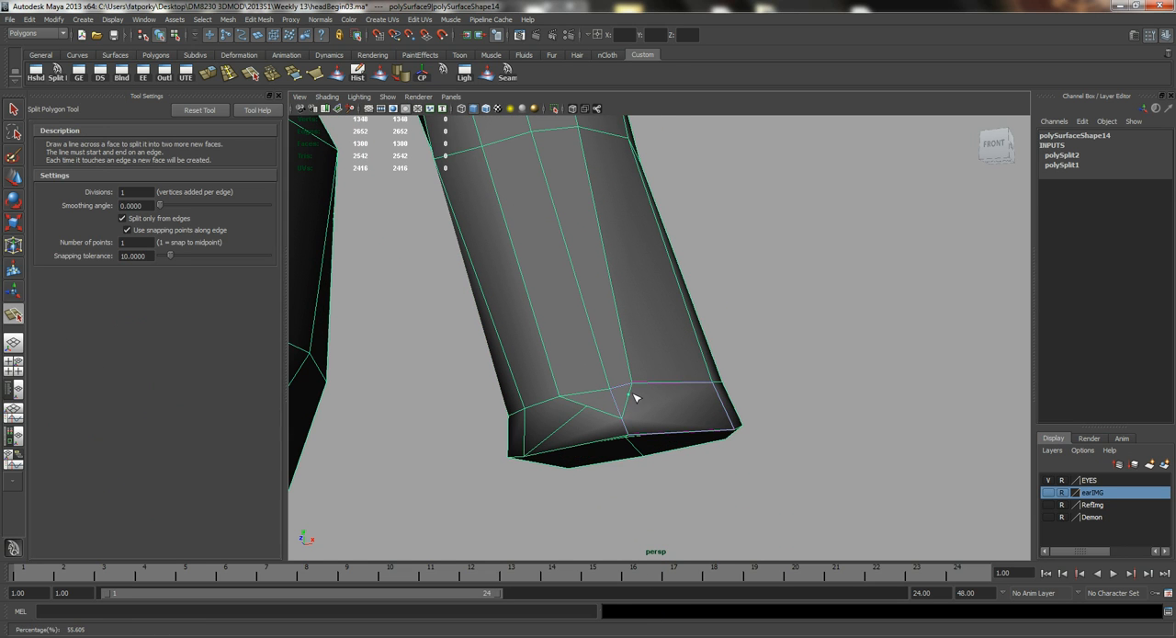
left_click_drag(724, 405, 728, 411)
key("Return")
Move the two new vertices on the V-shaped cut apart to square up the front wrist faces.
right_click_drag(607, 392, 588, 422)
left_click(586, 406)
key("w")
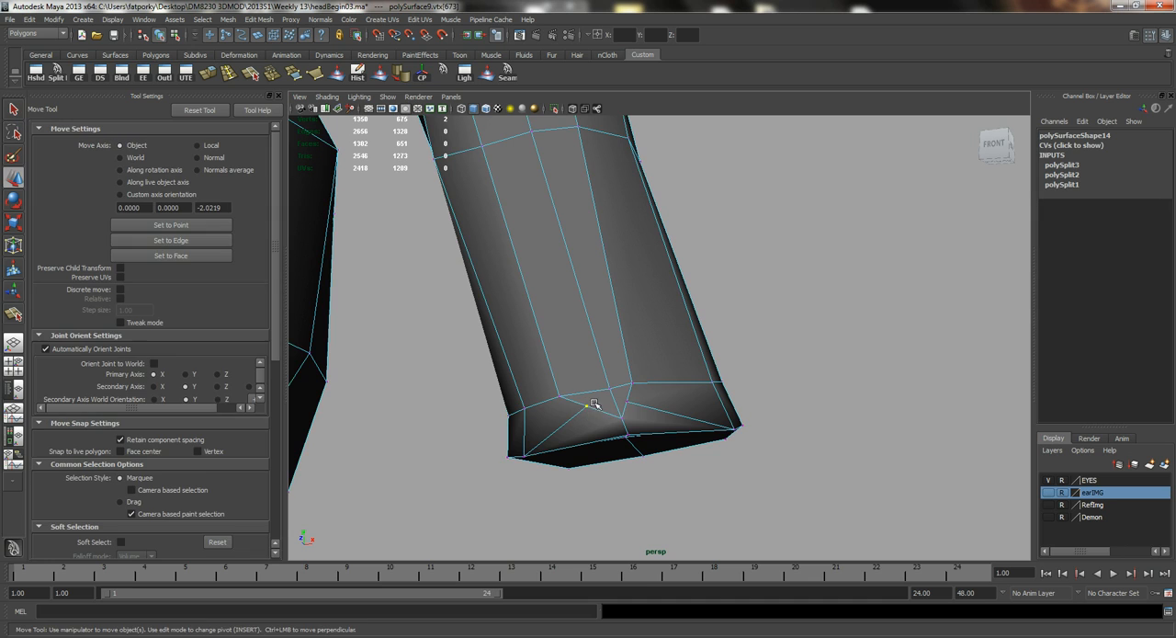
left_click_drag(607, 405, 571, 383)
left_click(627, 402)
left_click_drag(650, 402, 663, 405)
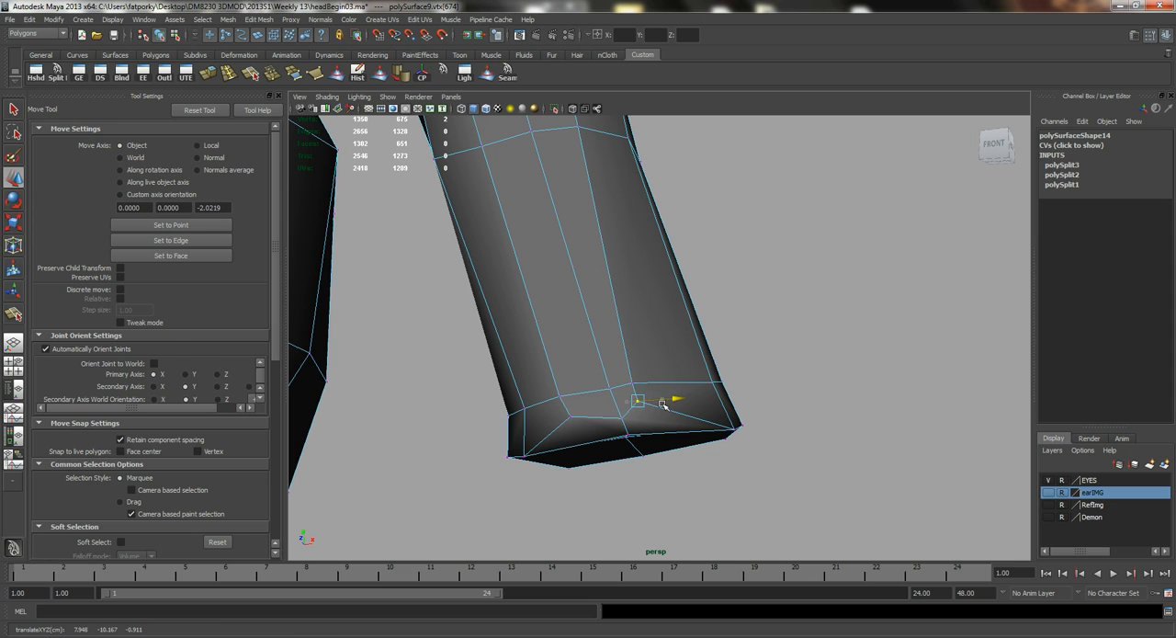
Select the short edge beside the outer new wrist vertex and move it toward the outer side of the arm.
key("q")
right_click_drag(637, 390, 641, 355)
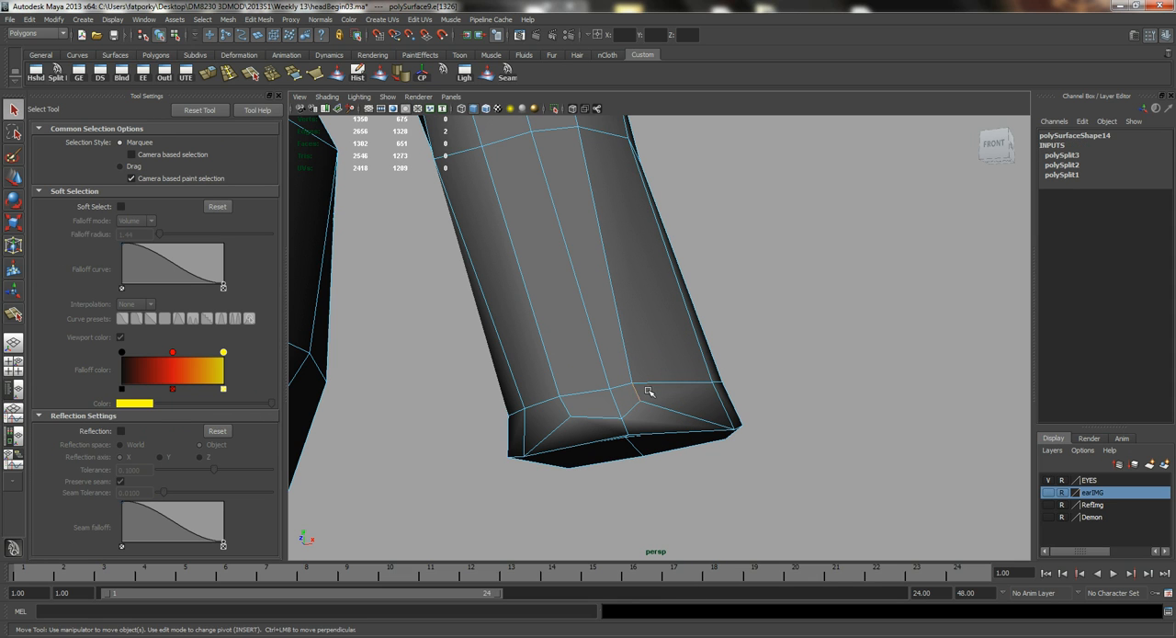
key("w")
left_click_drag(678, 394, 648, 336)
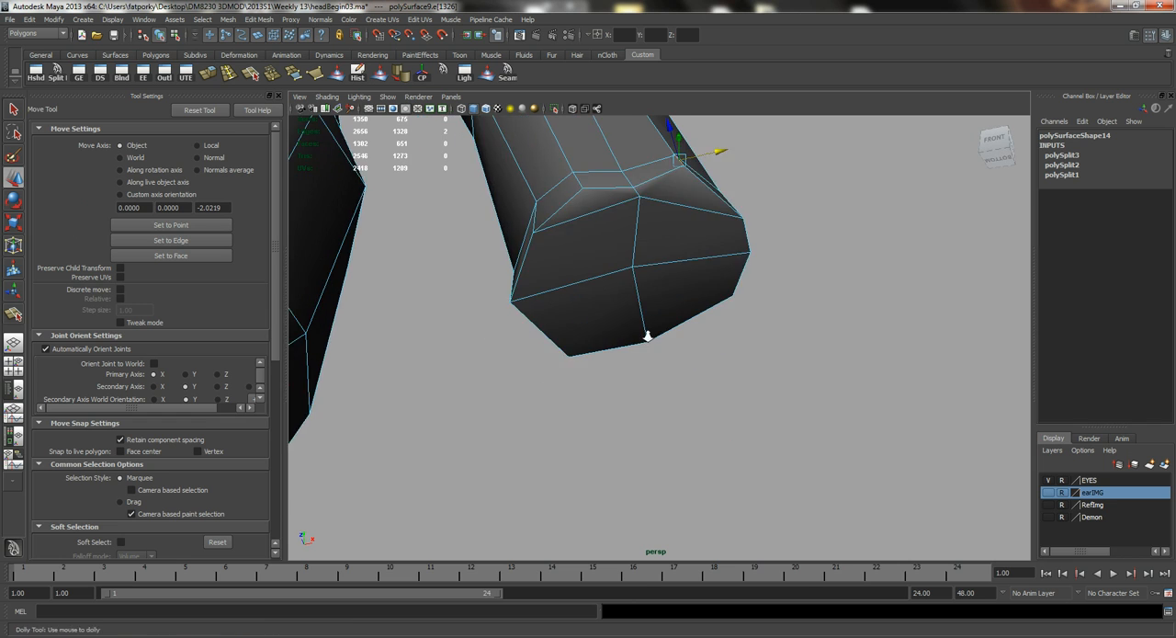
Select the middle vertex on the front rim of the wrist end and move it to reshape the rim.
right_click_drag(647, 336, 614, 276, "alt")
middle_click_drag(617, 227, 582, 254, "alt")
left_click_drag(582, 254, 583, 245, "alt")
middle_click_drag(582, 245, 568, 327, "alt")
key("q")
key("q")
right_click_drag(598, 287, 589, 289)
left_click(580, 281)
key("w")
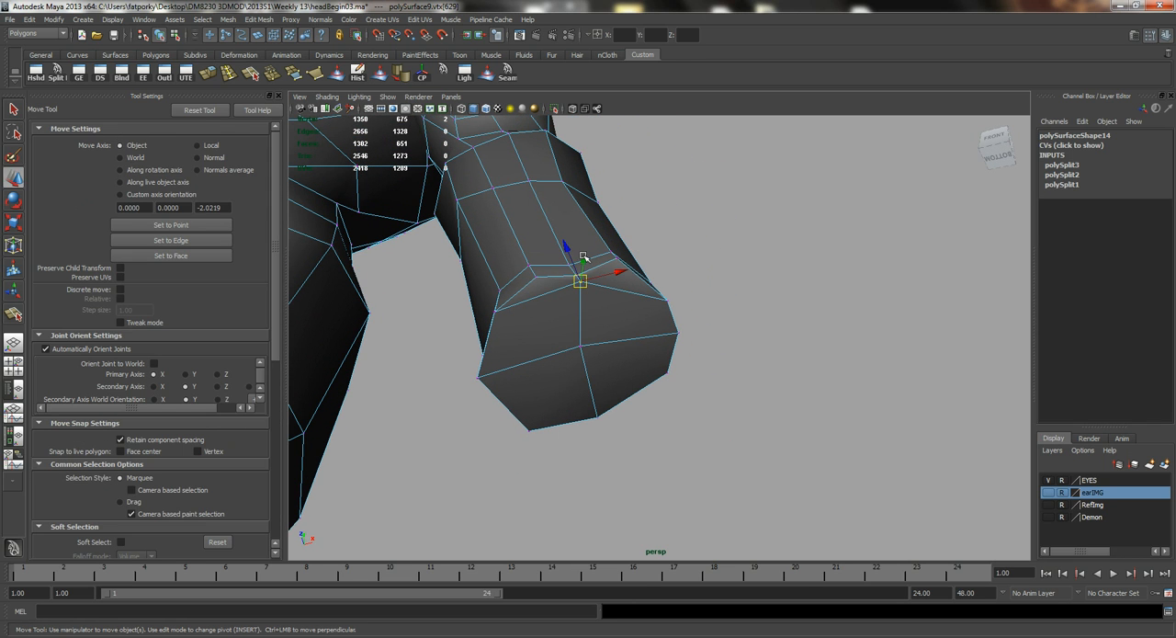
left_click_drag(571, 252, 582, 327)
Select the two small faces at the front of the wrist and move them up along the forearm.
key("q")
right_click_drag(582, 327, 573, 315)
left_click(600, 321)
left_click_drag(597, 320, 599, 432, "alt")
key("w")
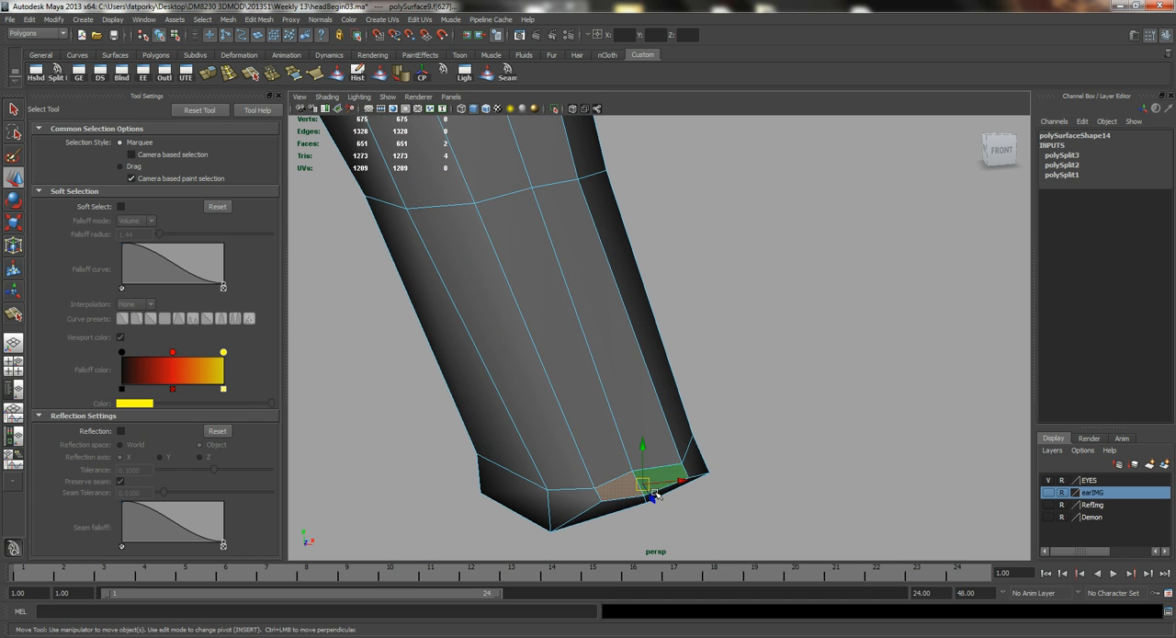
left_click_drag(647, 461, 638, 423)
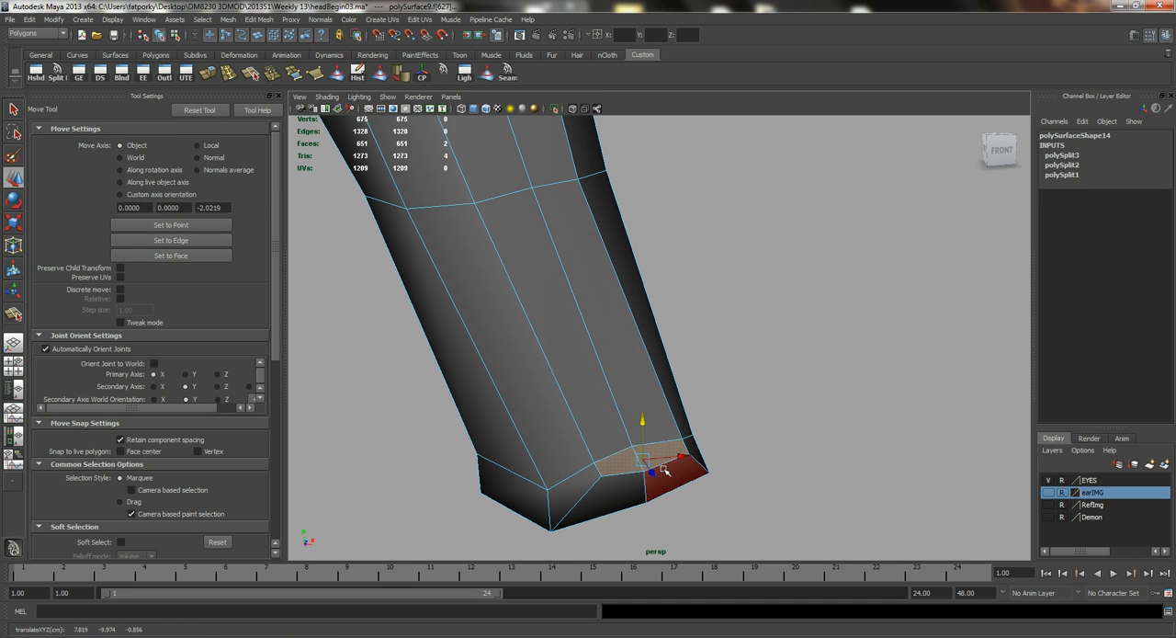
left_click_drag(647, 469, 531, 387, "alt")
Return to object mode and smooth the forearm near the wrist with the Sculpt Geometry Tool.
key("q")
right_click_drag(499, 355, 549, 336)
left_click_drag(487, 372, 566, 451, "alt")
left_click(487, 73)
mouse_move(541, 389)
left_mouse_down()
mouse_move(544, 320)
mouse_move(560, 399)
mouse_move(590, 409)
mouse_move(506, 402)
mouse_move(483, 413)
mouse_move(574, 388)
left_mouse_up()
key("q")
Preview the mesh smoothed, return it to unsmoothed display, and inspect the arm and whole figure from several angles.
key("3")
left_click(680, 349)
scroll(561, 306, "down", 9)
left_click_drag(588, 310, 483, 311, "alt")
left_click(631, 311)
key("1")
right_click_drag(484, 311, 645, 353, "alt")
left_click_drag(645, 353, 675, 459, "alt")
right_click_drag(674, 429, 613, 329, "alt")
left_click_drag(613, 329, 636, 310, "alt")
middle_click_drag(651, 296, 634, 369, "alt")
left_click_drag(622, 379, 653, 399, "alt")
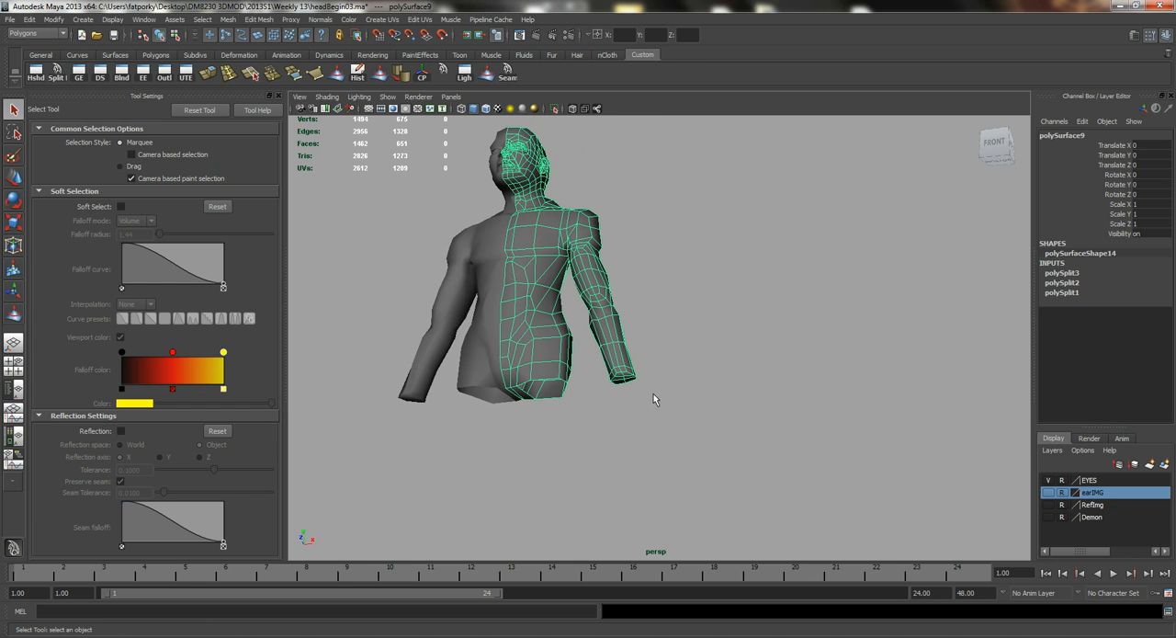
Show the grid in the perspective view and inspect the body and wrist end from below.
left_click(368, 110)
left_click_drag(610, 317, 613, 329, "alt")
left_click_drag(606, 379, 572, 337, "alt")
left_click(715, 387)
left_click(602, 341)
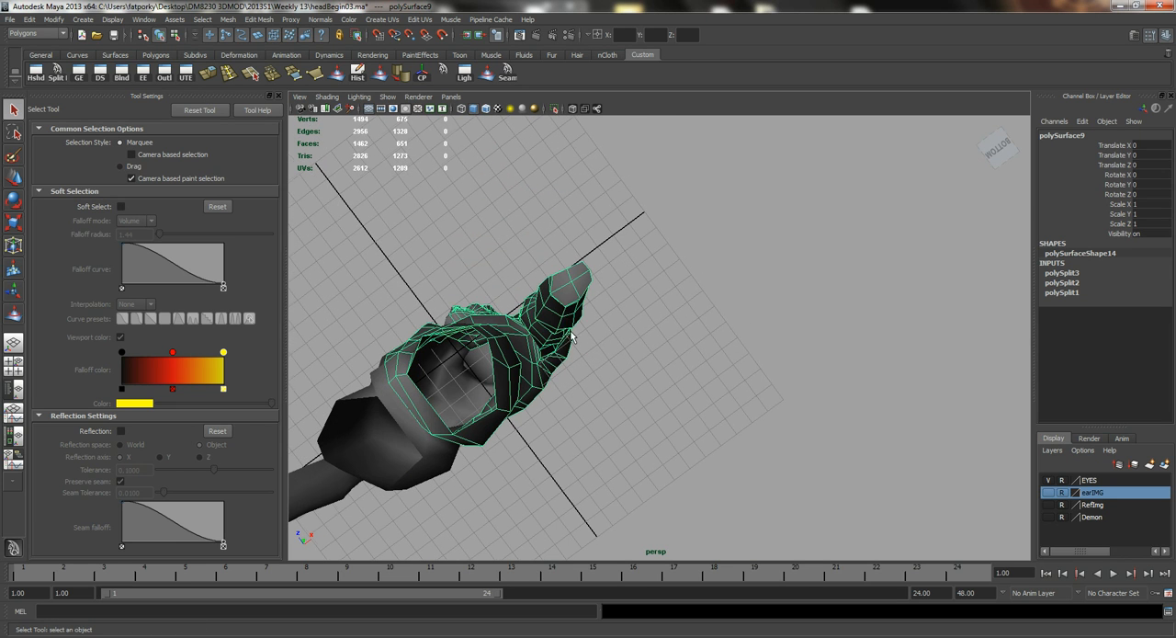
left_click_drag(554, 299, 600, 428, "alt")
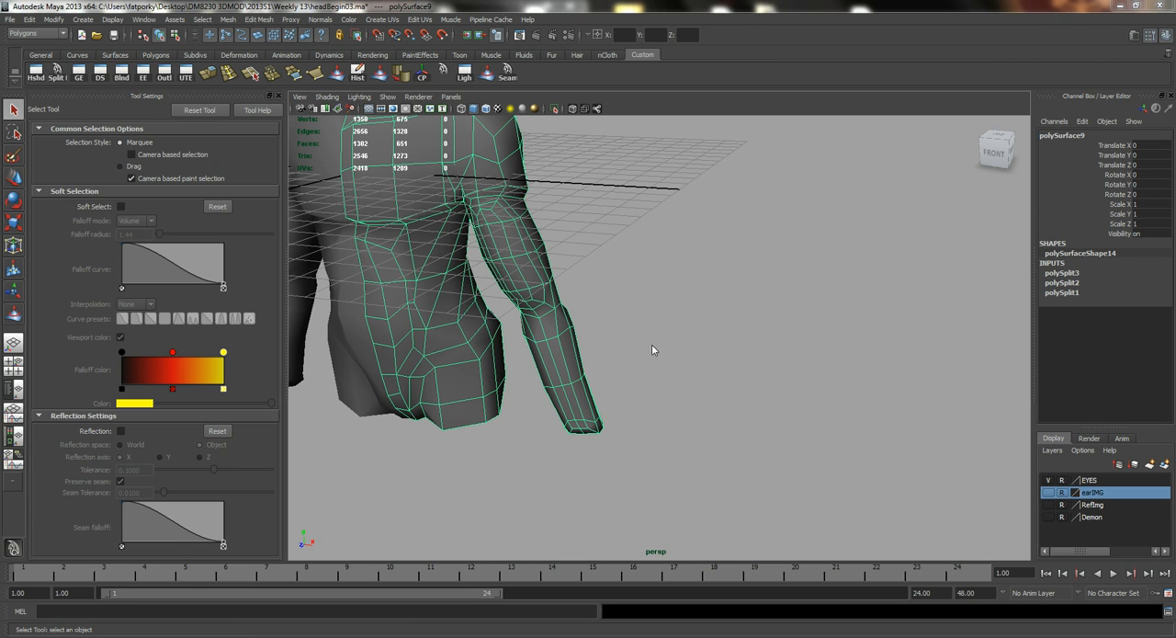
Create a polygon cube beside the body, about 2.32 wide, 1.39 high and 1.315 deep.
key("space")
left_click_drag(577, 303, 593, 333)
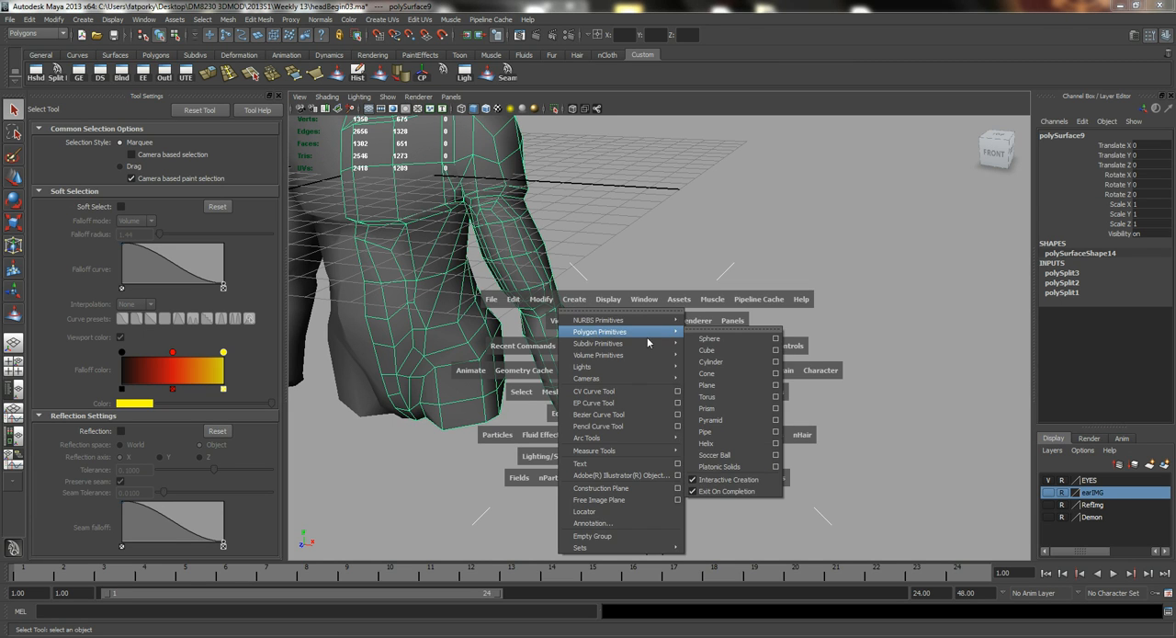
mouse_move(669, 332)
left_click(722, 350)
left_click_drag(602, 230, 637, 222, "alt")
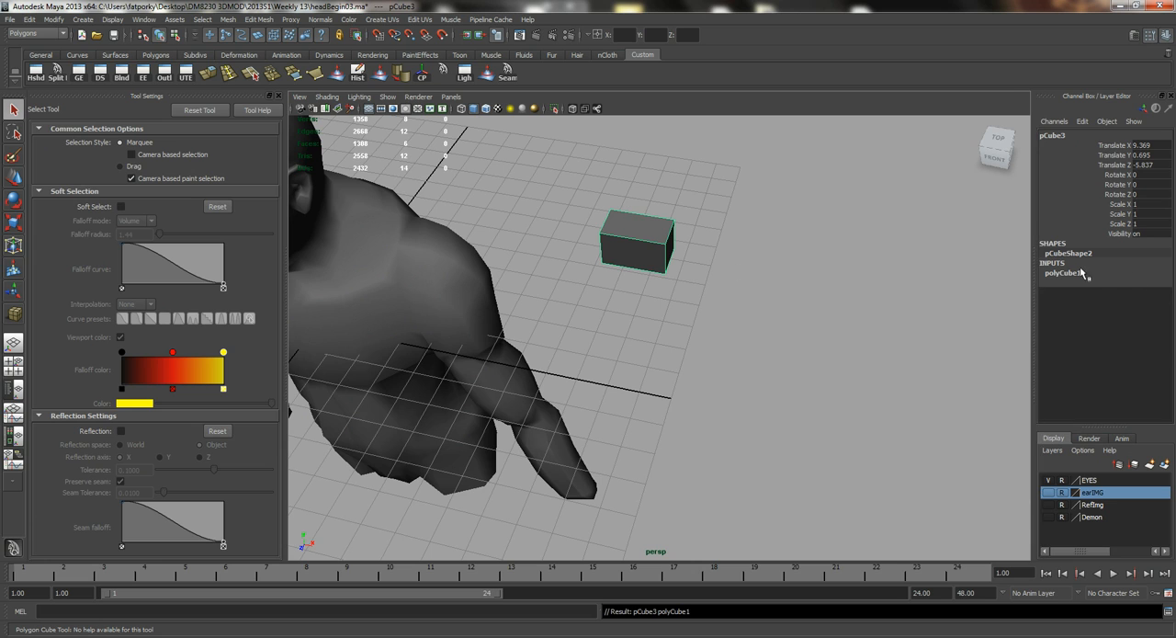
Set the cube's width and depth subdivisions to 2.
left_click(1066, 273)
left_click(1103, 313)
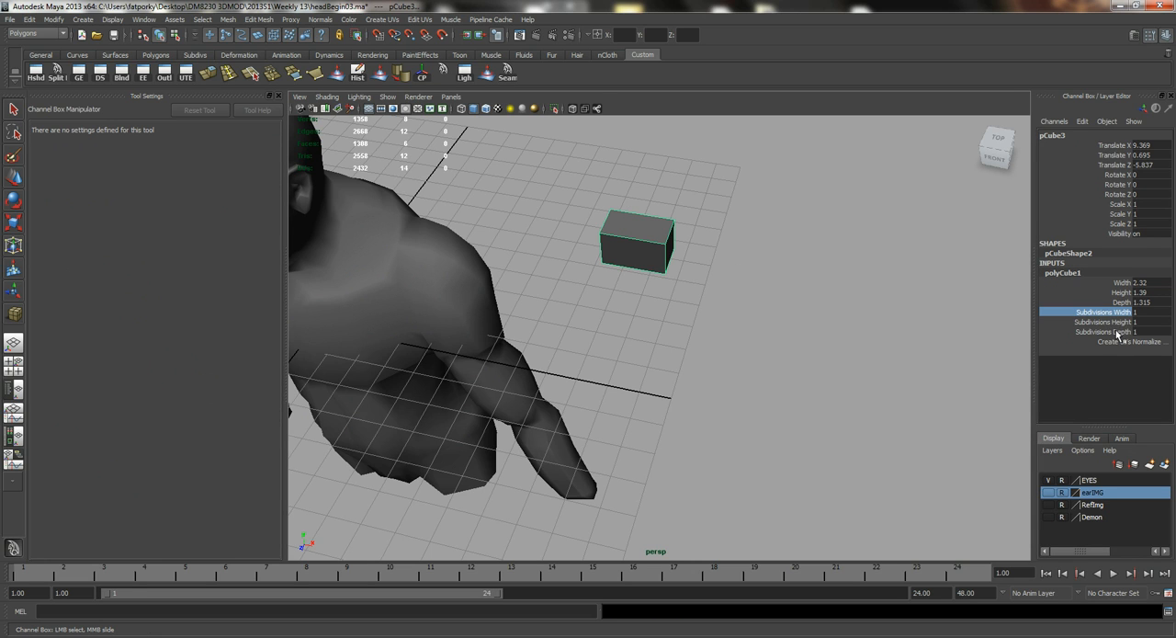
left_click(1117, 332, "ctrl")
middle_click_drag(591, 244, 602, 245)
left_click_drag(715, 293, 635, 200, "alt")
middle_click_drag(638, 202, 640, 250, "alt")
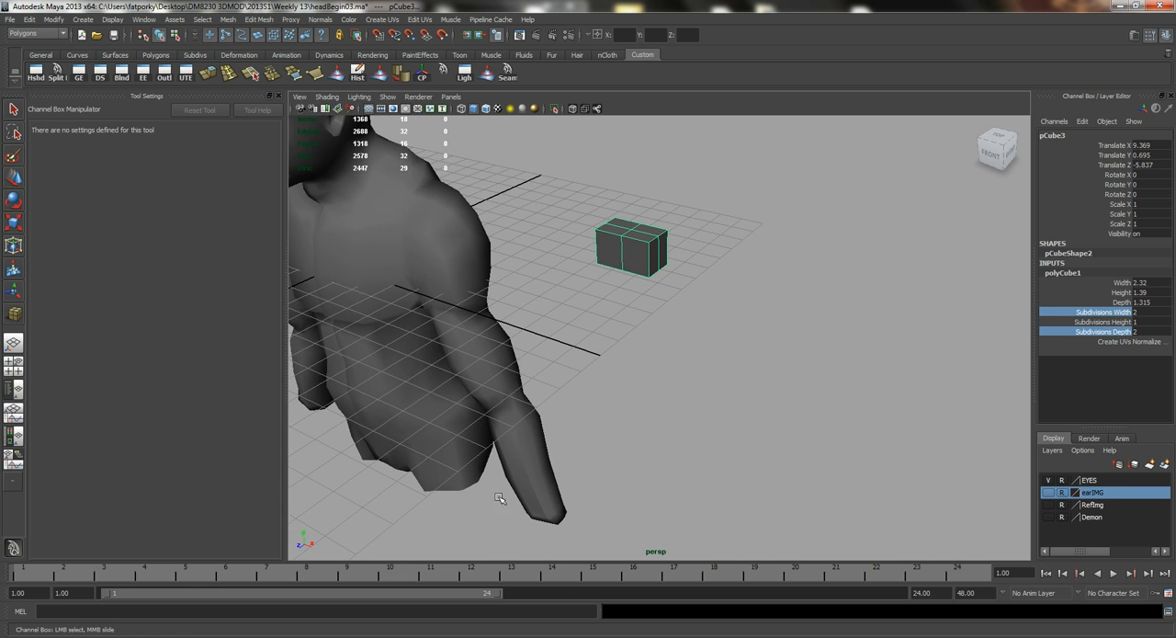
Move the cube forward past the arm to a Z translation of about 6.389.
left_click_drag(499, 499, 553, 533, "alt")
right_click_drag(572, 368, 609, 349, "alt")
middle_click_drag(597, 291, 543, 375, "alt")
left_click_drag(543, 376, 571, 412, "alt")
right_click_drag(565, 358, 457, 327, "alt")
key("q")
right_click_drag(599, 353, 636, 339)
left_click(618, 368)
left_click_drag(618, 368, 625, 396, "alt")
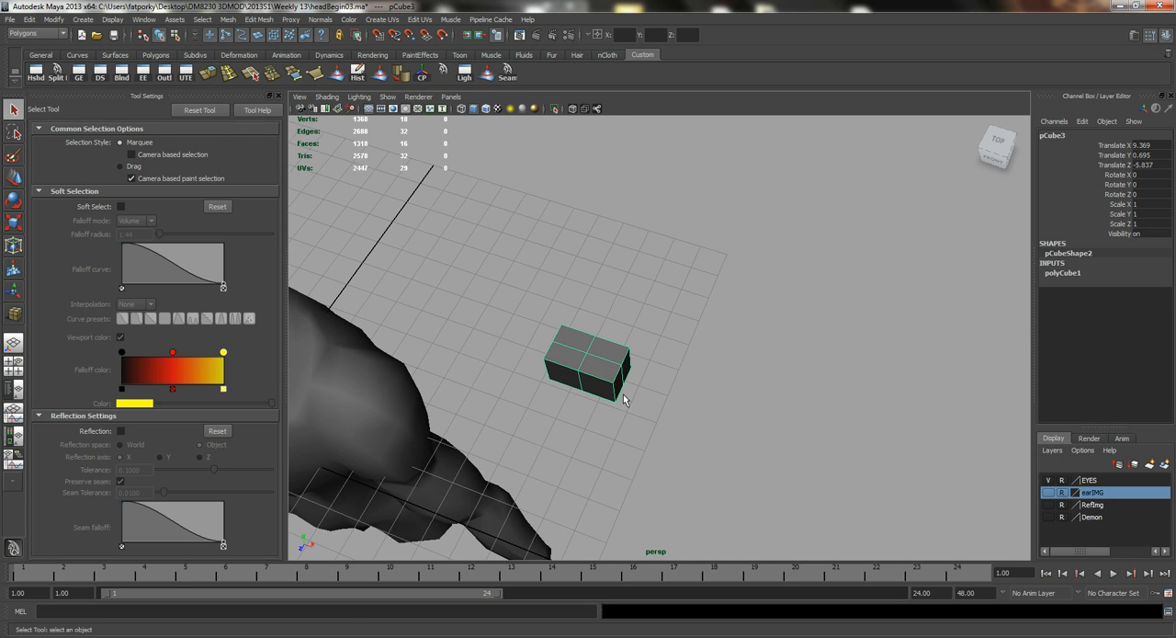
key("w")
left_click_drag(539, 464, 511, 522)
right_click_drag(622, 429, 461, 378, "alt")
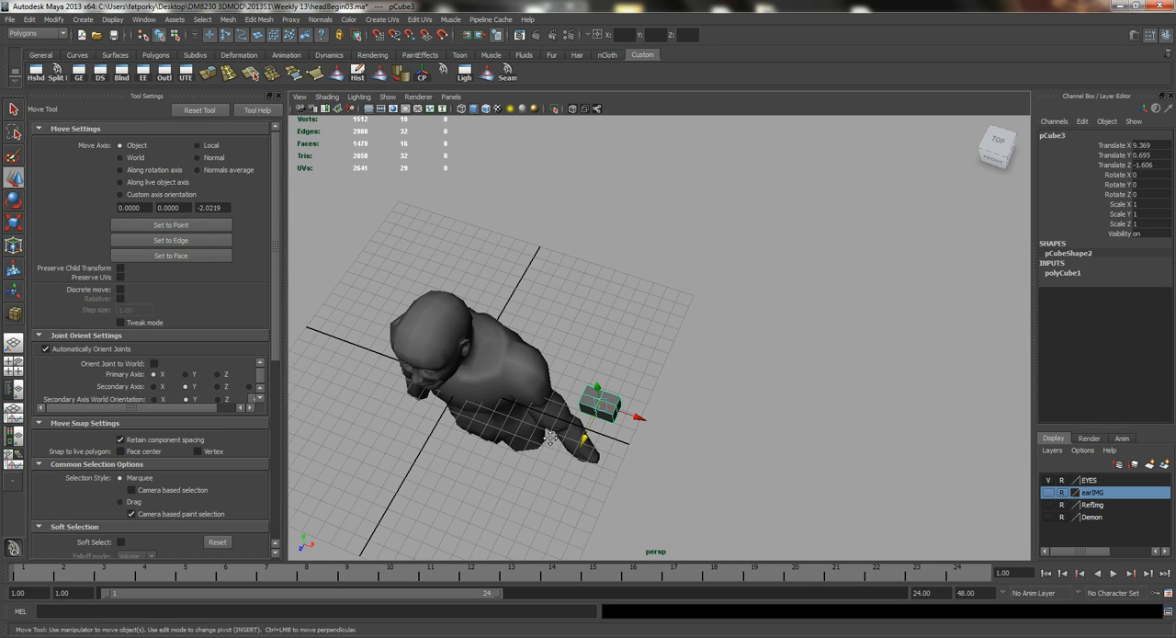
middle_click_drag(545, 433, 585, 385, "alt")
left_click_drag(624, 380, 567, 494)
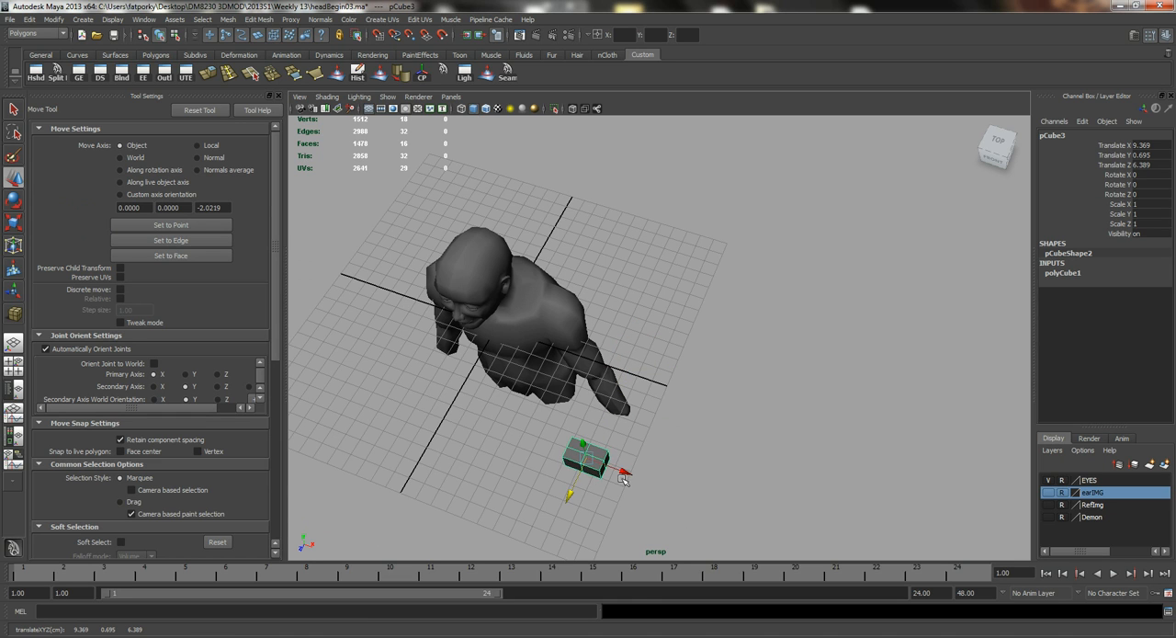
Move the cube in front of the body to about X 6.617 and Z 7.813.
left_click_drag(624, 469, 572, 409)
right_click_drag(515, 410, 570, 426, "alt")
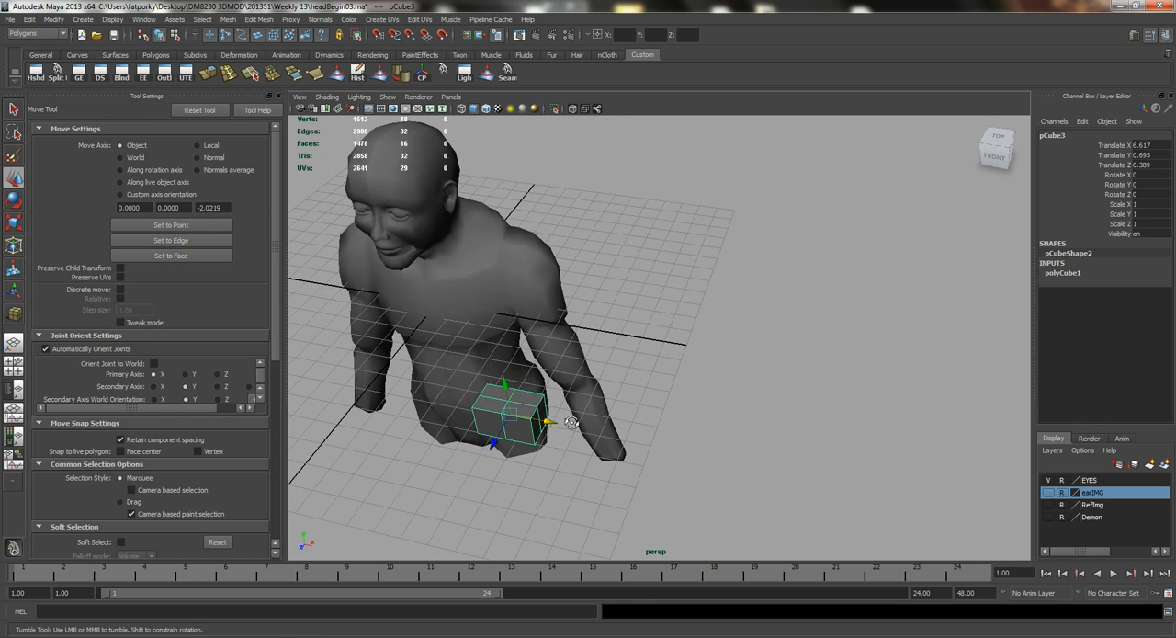
left_click_drag(542, 430, 607, 442, "alt")
left_click_drag(649, 514, 651, 550)
right_click_drag(718, 457, 587, 396, "alt")
left_click_drag(545, 317, 559, 449, "alt")
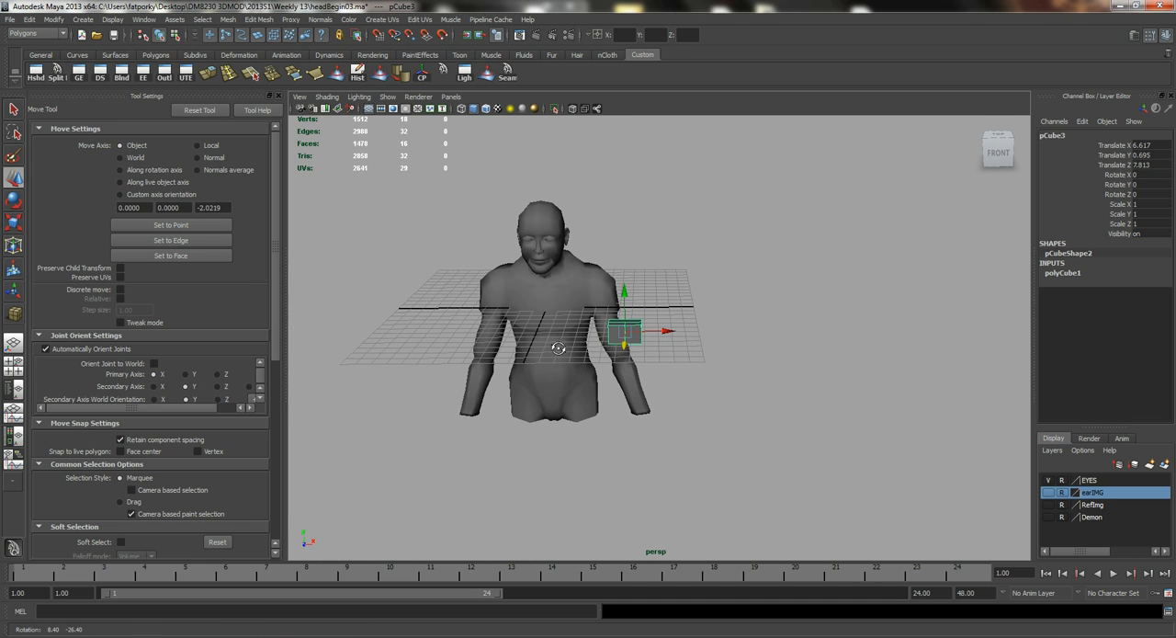
Put both halves of the body mesh on a new display layer and hide that layer.
left_click_drag(583, 394, 583, 395)
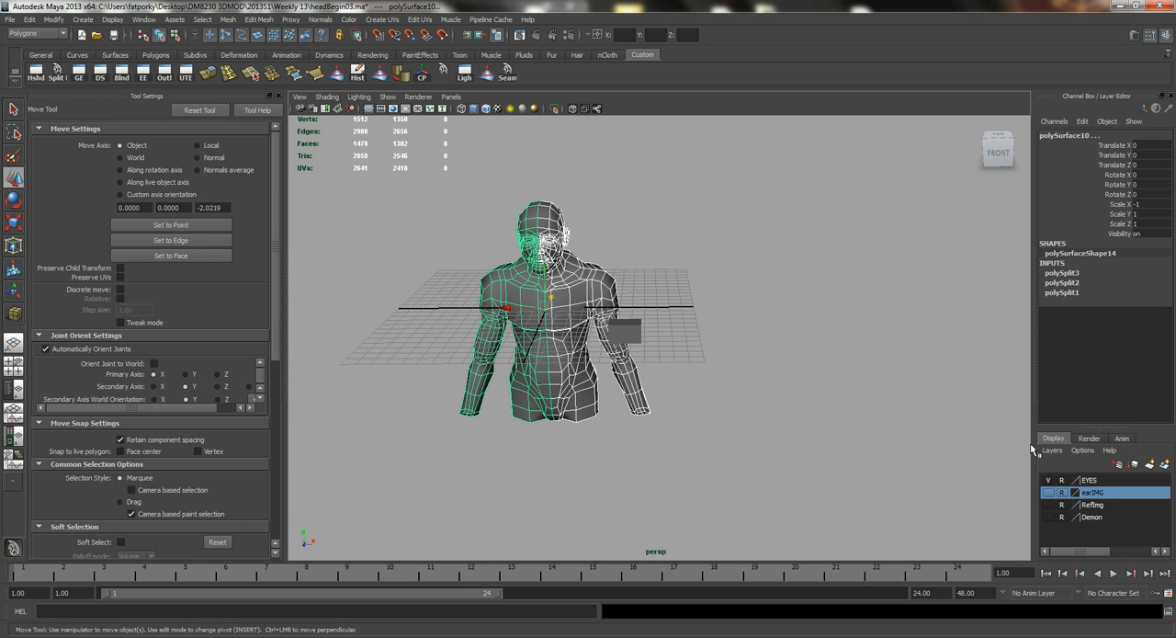
left_click_drag(708, 373, 721, 410, "alt")
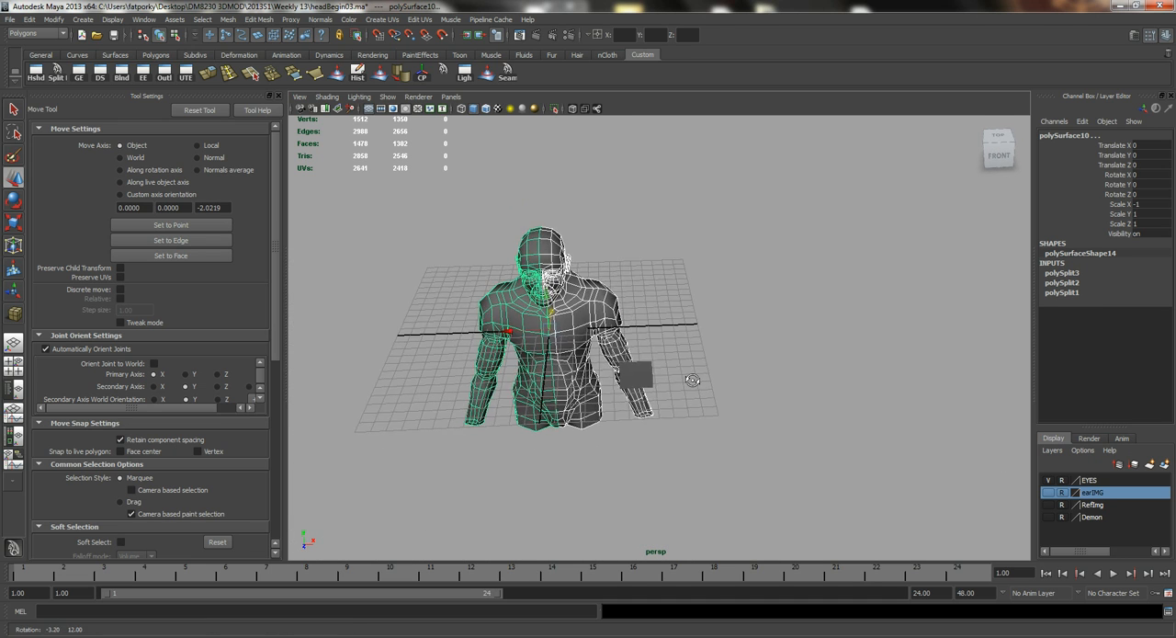
left_click(1048, 457)
left_click(1062, 480)
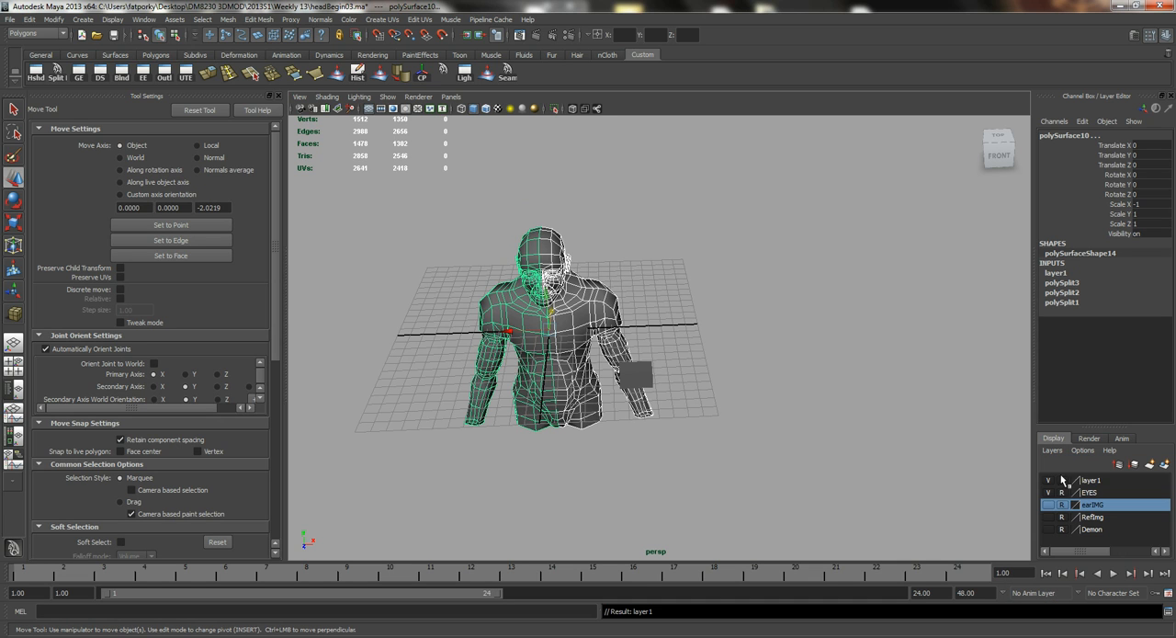
left_click(1049, 480)
Select the cube's middle edge loop running along its width and scale it outward so both ends come to a point.
left_click_drag(659, 325, 595, 344, "alt")
left_click(700, 401)
right_click_drag(595, 344, 768, 376, "alt")
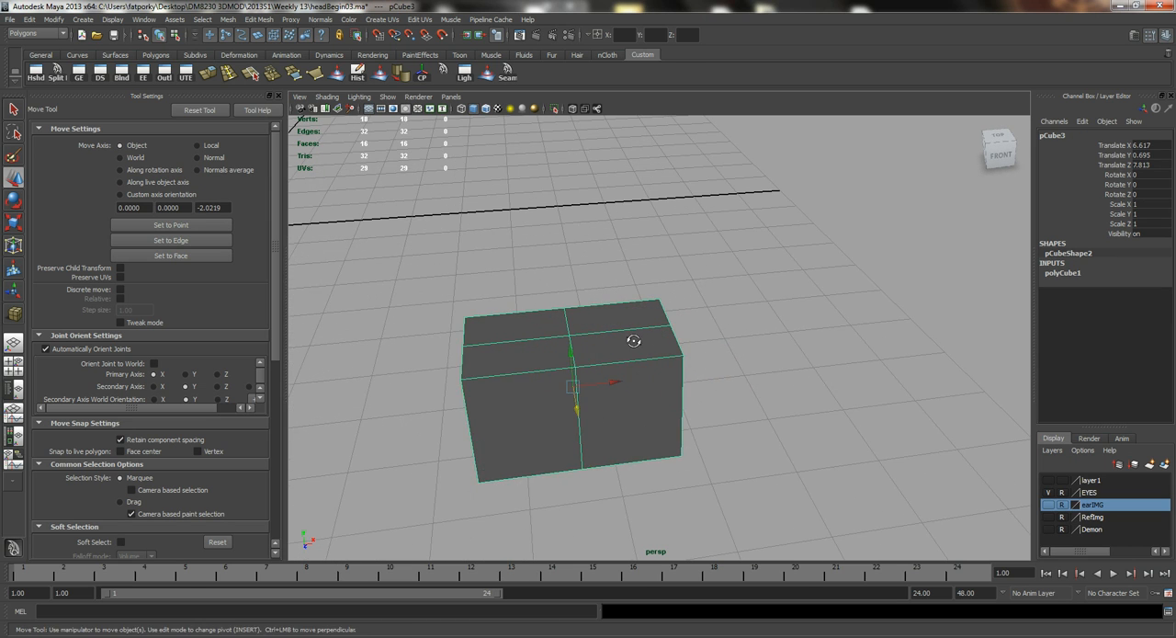
left_click_drag(633, 341, 691, 359, "alt")
right_click_drag(705, 352, 706, 323)
double_click(706, 331)
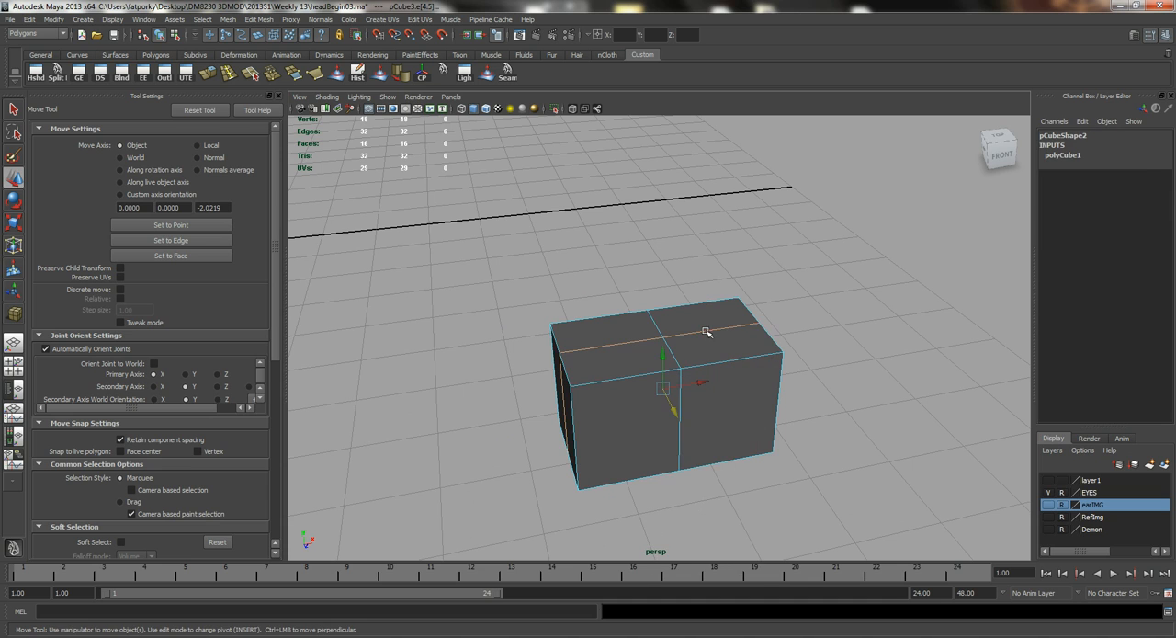
key("r")
left_click_drag(616, 402, 592, 402)
key("q")
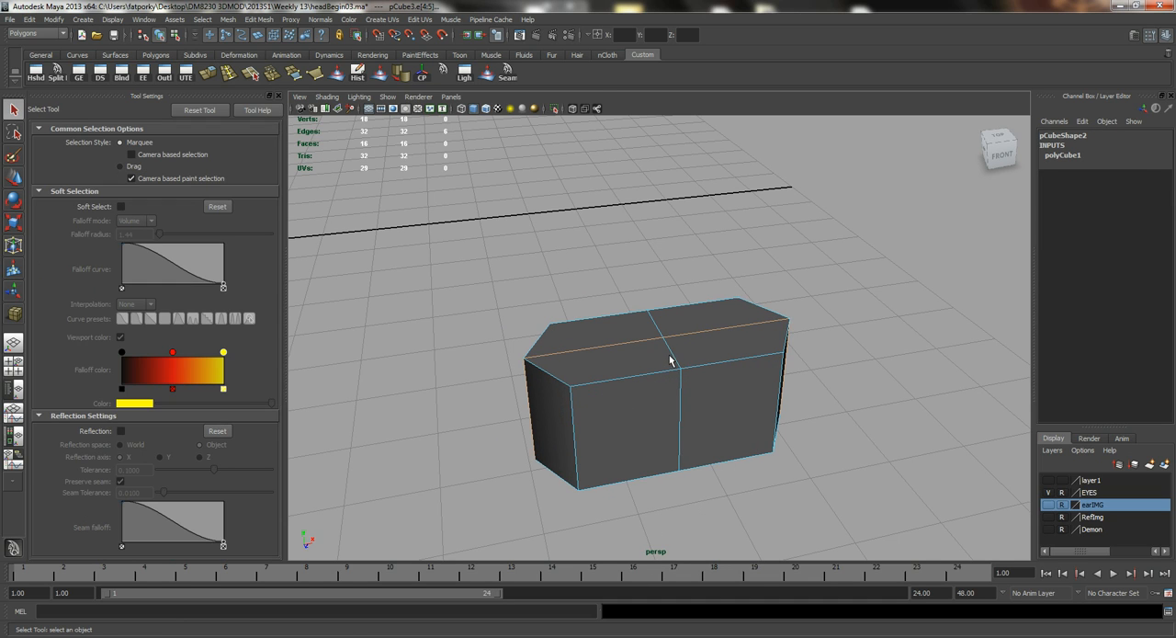
Scale the cube's middle edge loop running front to back outward so the cross-section becomes a rounded eight-sided shape.
key("r")
left_click_drag(680, 424, 696, 444)
key("q")
Select the four top faces of the eight-sided block and extrude them upward.
right_click_drag(627, 331, 627, 359)
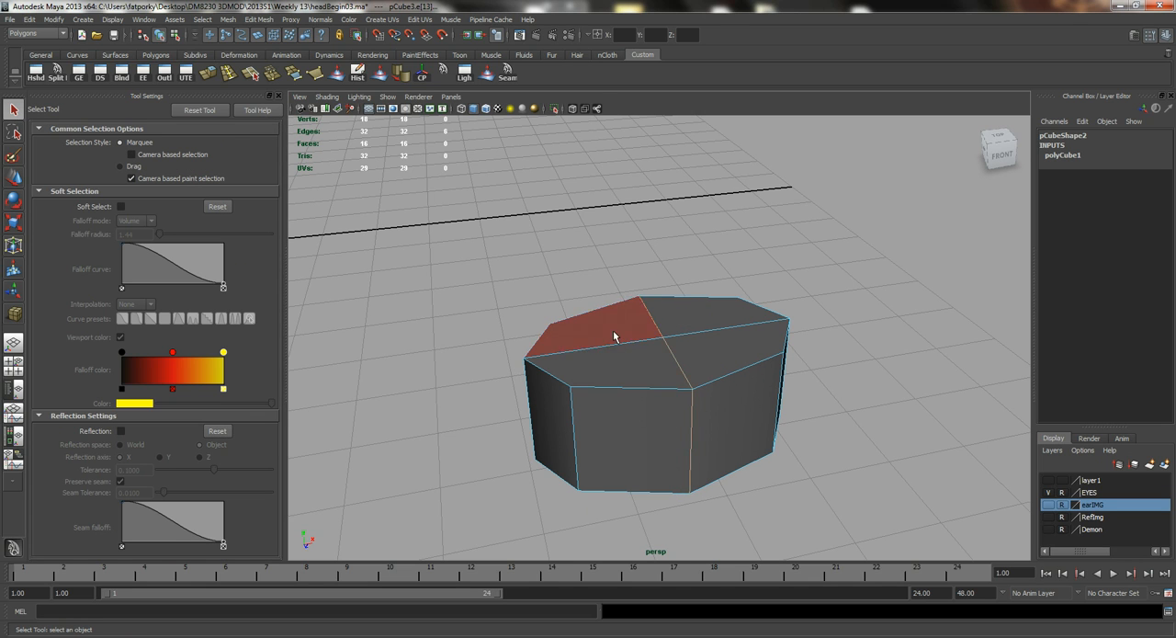
left_click(615, 334)
left_click(636, 364, "shift")
left_click(701, 361, "shift")
left_click(711, 324, "shift")
middle_click_drag(723, 349, 705, 414, "alt")
right_click_drag(706, 414, 552, 328, "alt")
left_click_drag(552, 328, 517, 311, "alt")
right_click_drag(517, 311, 648, 347, "alt")
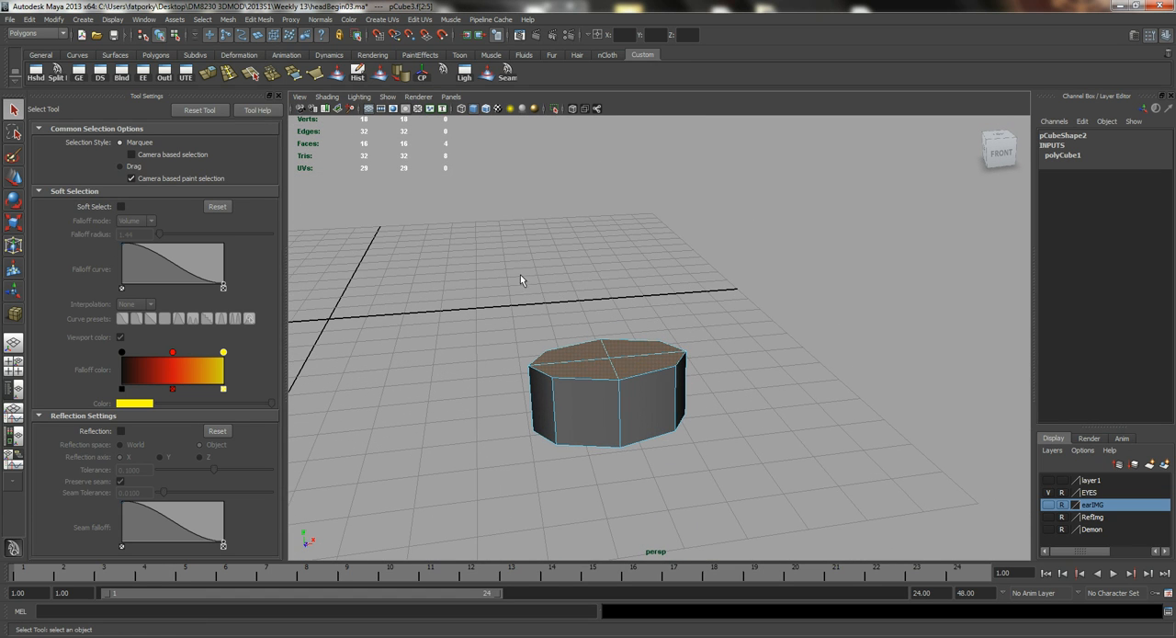
left_click(208, 72)
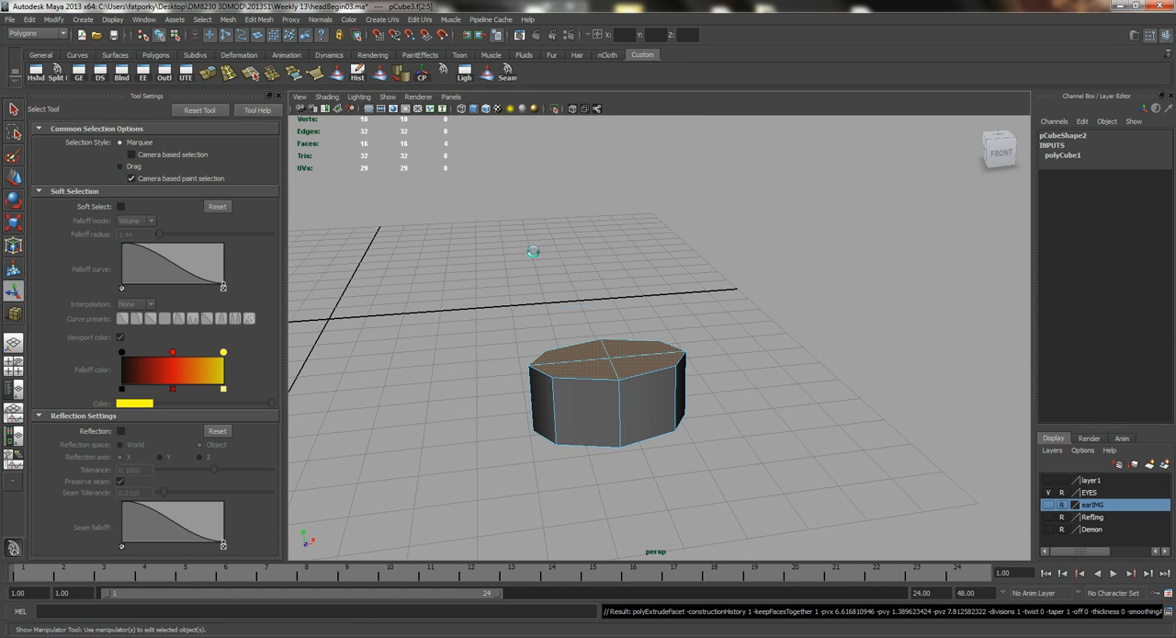
left_click_drag(608, 325, 609, 290)
Scale the extruded top faces outward to flare the wrist into the base of the palm.
key("r")
middle_click_drag(714, 311, 735, 312)
left_click_drag(673, 318, 664, 351, "alt")
left_click_drag(580, 413, 572, 413)
left_click_drag(570, 404, 624, 268, "alt")
middle_click_drag(625, 268, 618, 329, "alt")
key("f")
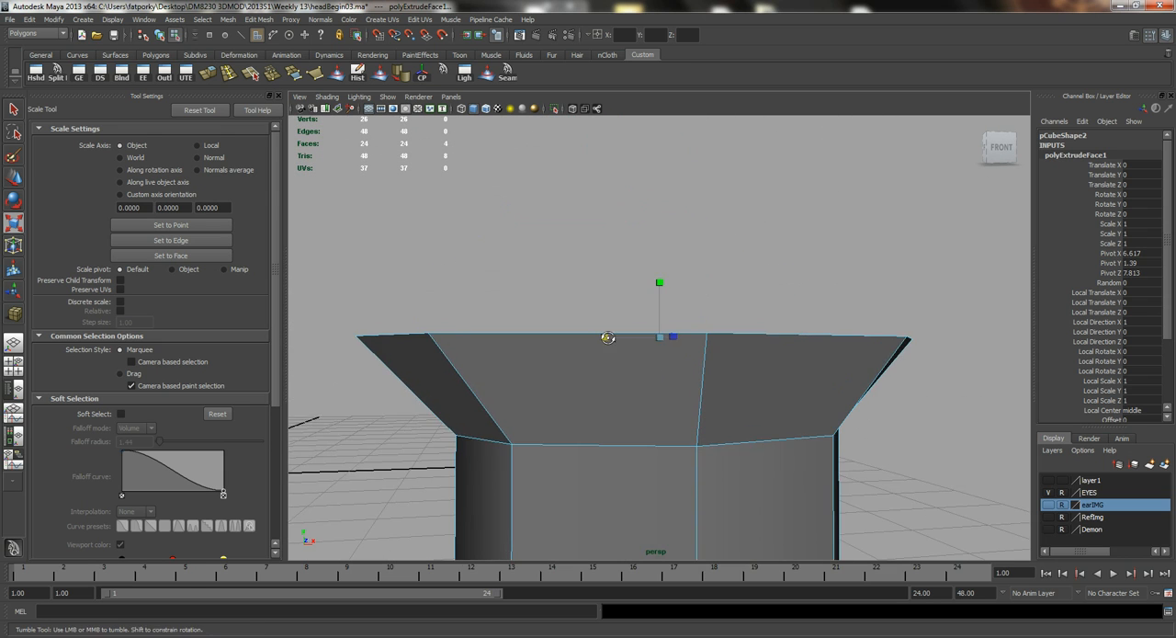
left_click_drag(614, 335, 629, 391, "alt")
right_click_drag(704, 340, 597, 309, "alt")
key("q")
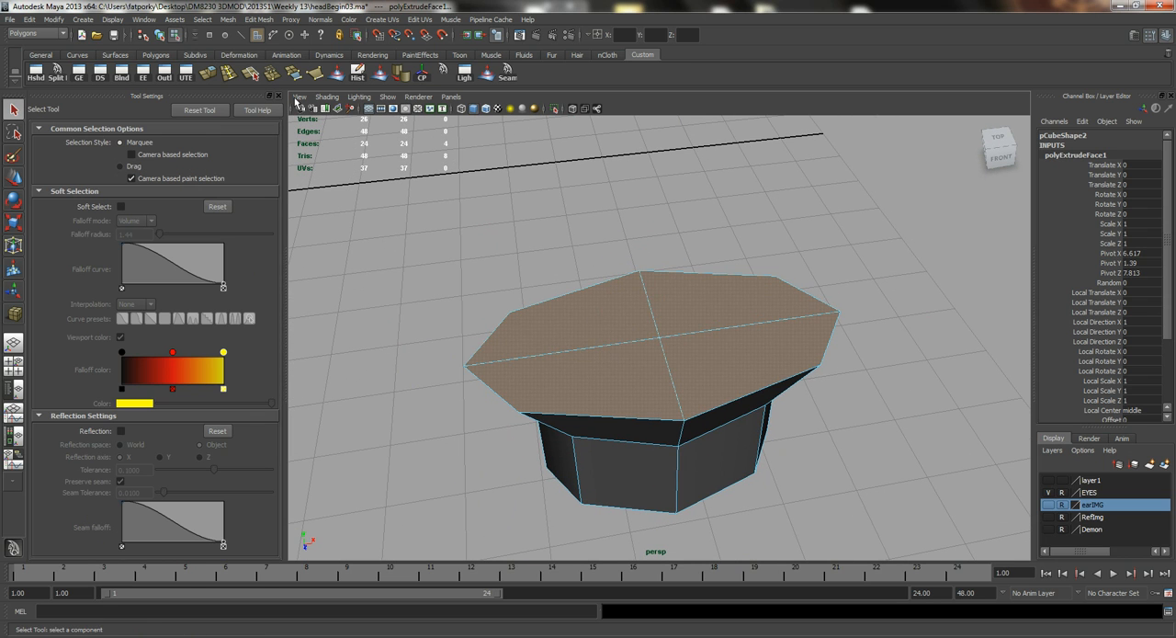
Extrude the flared top faces again and raise them to about Y 4.812 to form the palm.
left_click(213, 71)
left_click_drag(635, 242, 671, 175, "alt")
key("w")
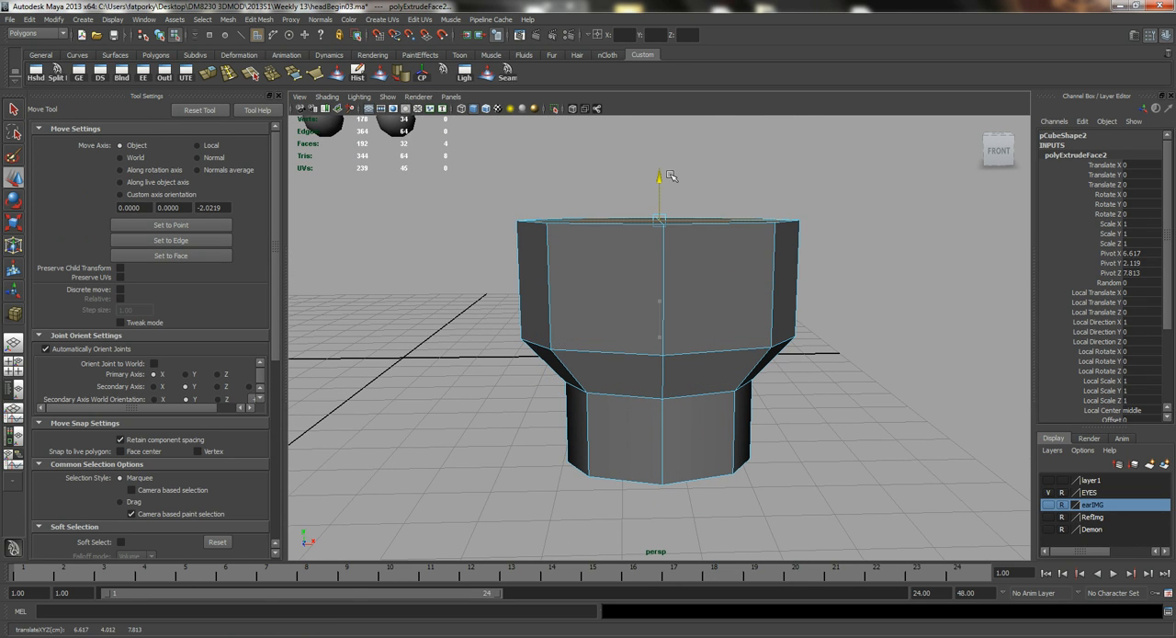
left_click_drag(593, 227, 601, 229, "alt")
Raise the two top faces on the palm's left half so the top slopes down toward the right side.
left_click(602, 236)
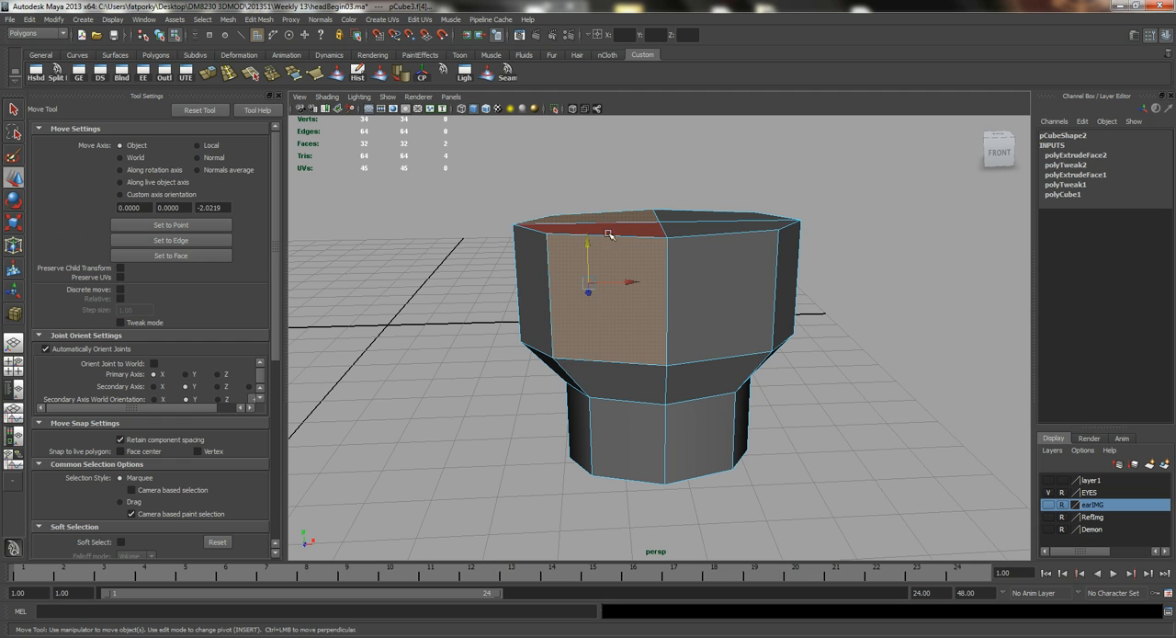
key("ctrl+z")
left_click(633, 230, "shift")
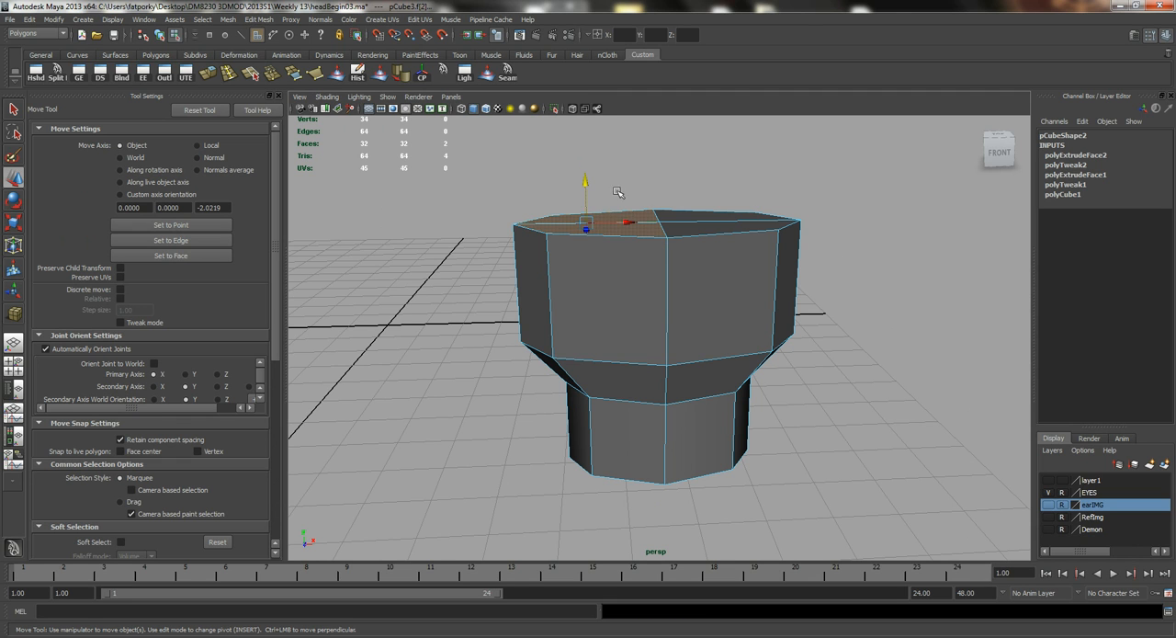
left_click_drag(585, 184, 635, 174)
left_click_drag(647, 213, 610, 327, "alt")
Extrude the narrow face at the palm's front-left corner outward as the base of the thumb.
key("q")
left_click(602, 288)
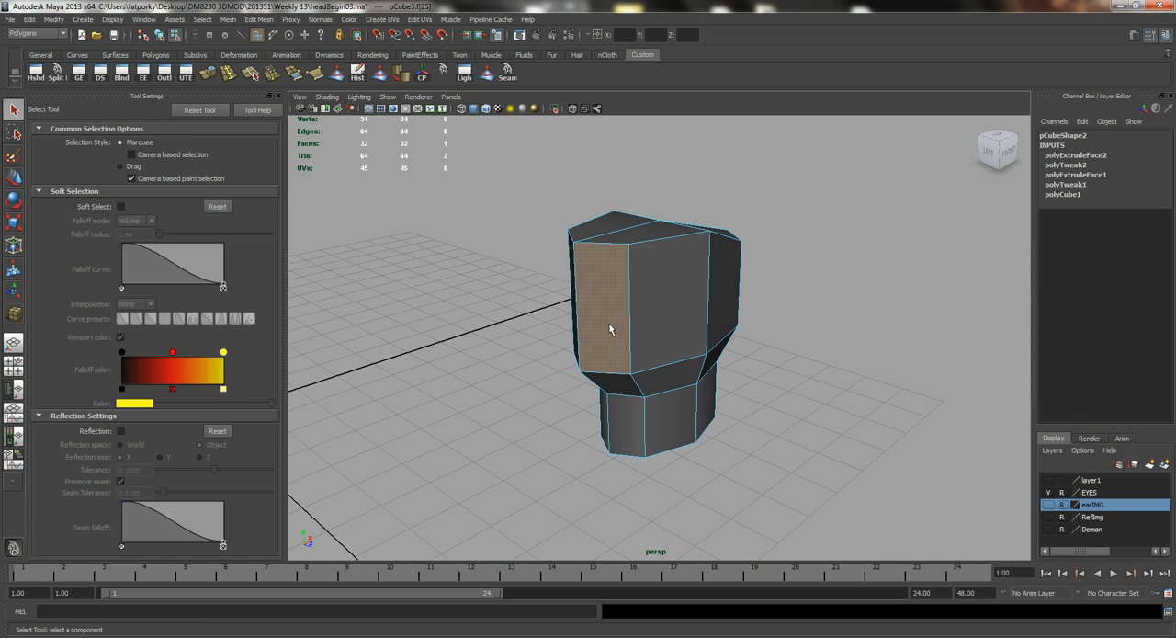
left_click_drag(588, 285, 608, 367, "alt")
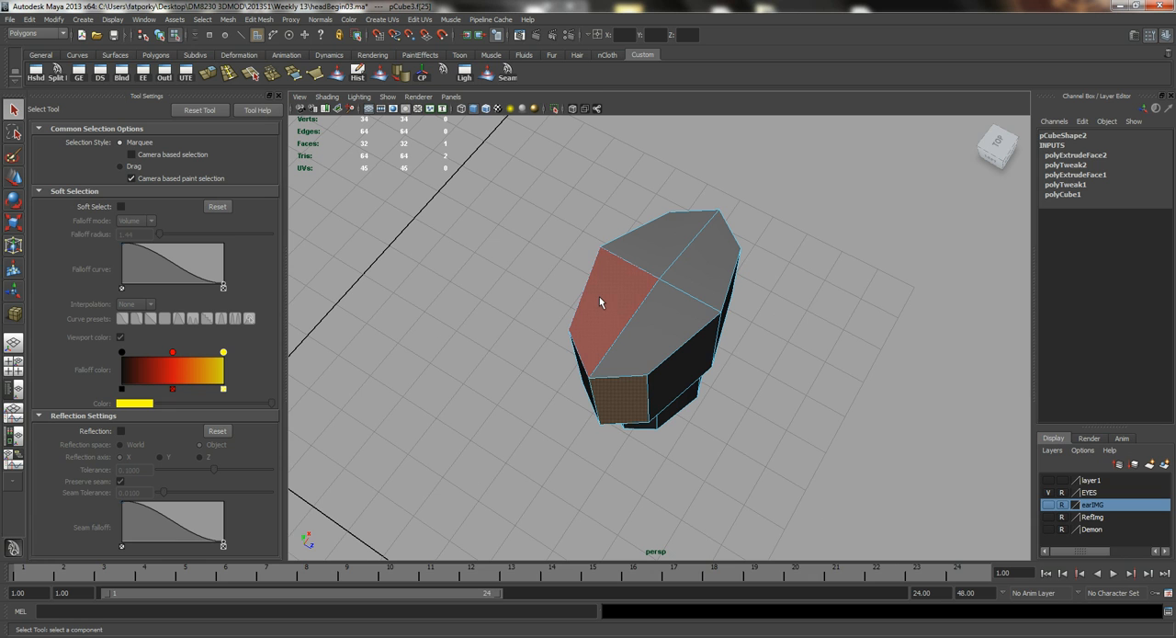
left_click_drag(599, 296, 611, 250, "alt")
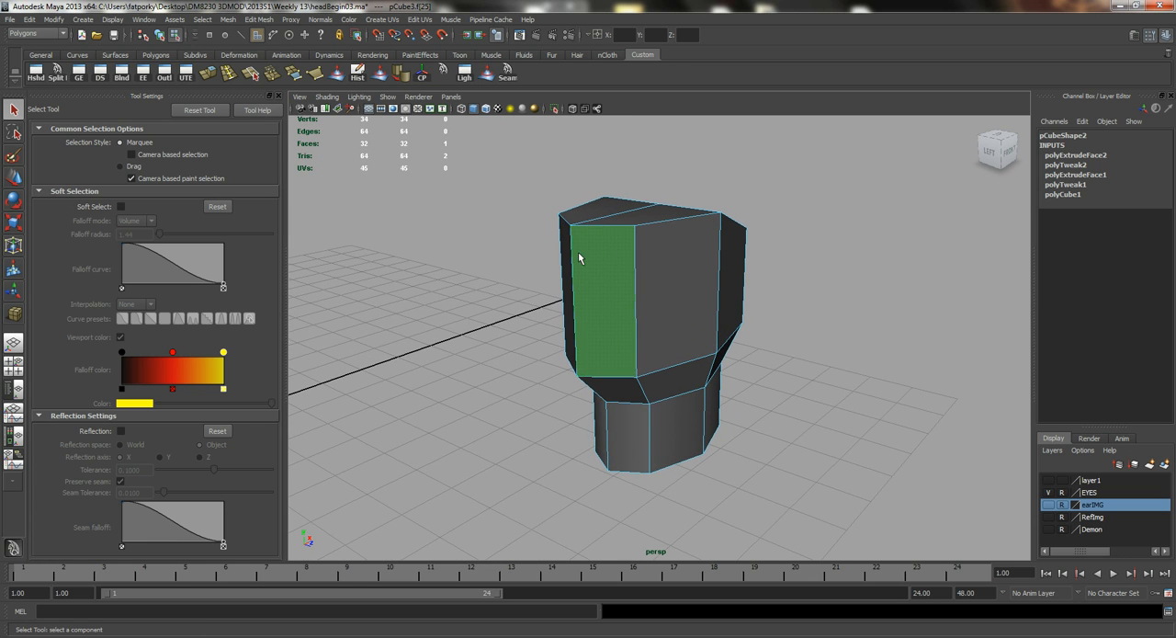
left_click(207, 75)
left_click_drag(618, 309, 614, 337, "alt")
key("w")
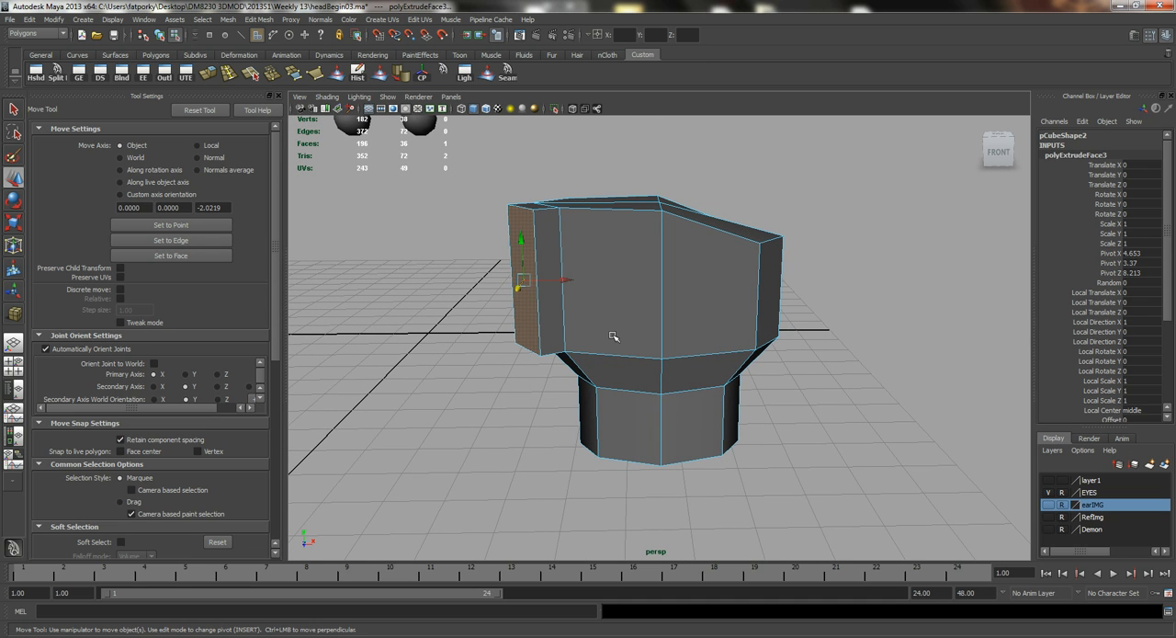
key("q")
left_click_drag(591, 322, 551, 342, "alt")
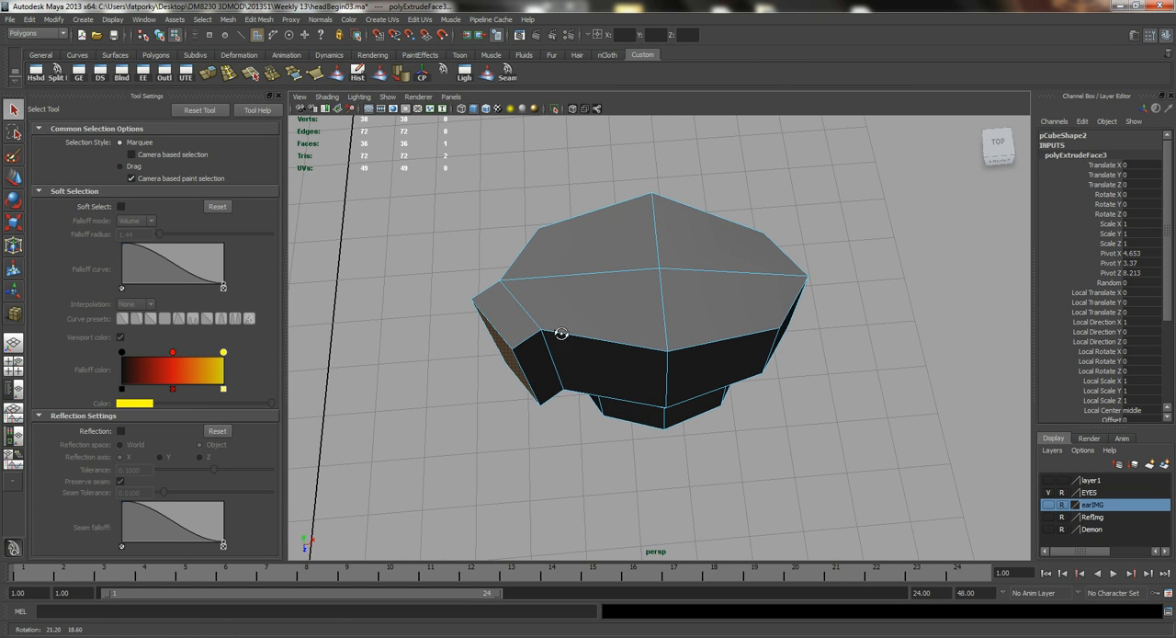
Split the palm's top faces front to back midway across the left and right halves with the Split Polygon tool.
key("F8")
left_click(669, 356)
left_click_drag(669, 357, 620, 332, "alt")
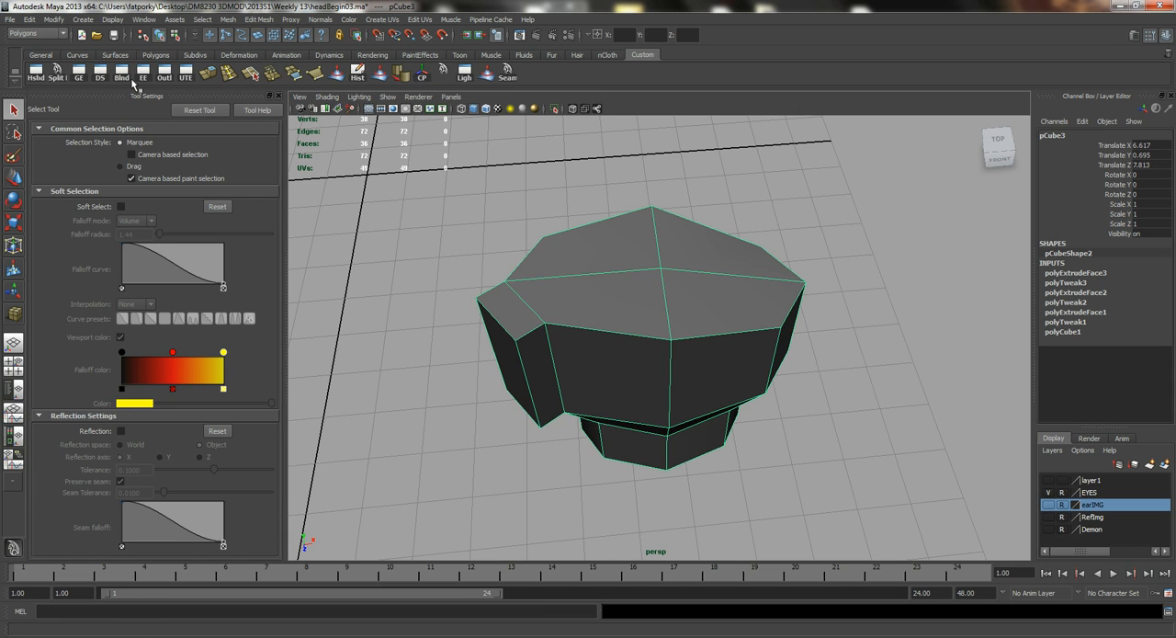
left_click(58, 74)
left_click_drag(404, 239, 575, 289, "alt")
left_click(585, 255)
left_click(600, 383)
left_click_drag(606, 386, 607, 381)
key("Return")
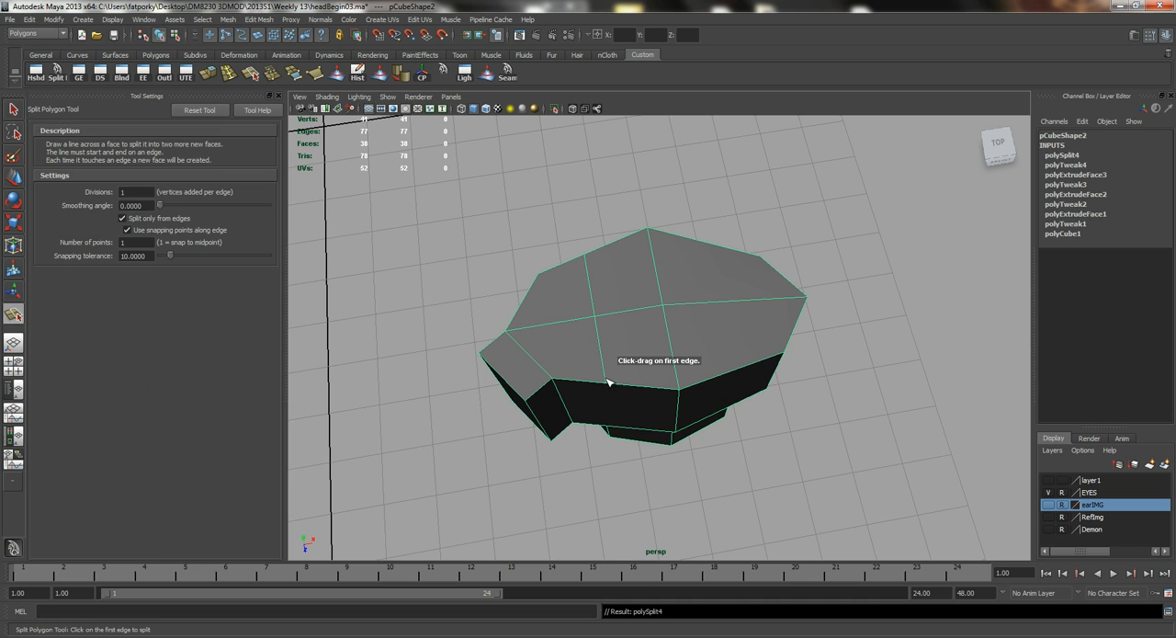
left_click(704, 243)
left_click(734, 372)
key("q")
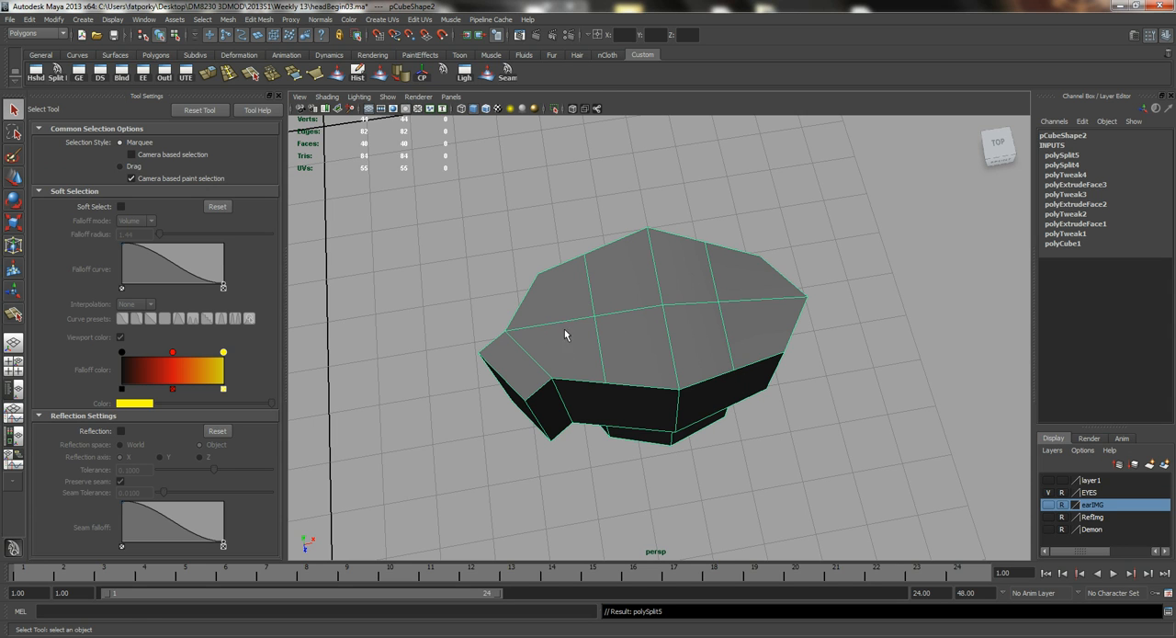
Move the two new edges on the right half of the palm's top outward to about X 7.668.
left_click_drag(775, 319, 706, 344, "alt")
right_click_drag(706, 344, 707, 330)
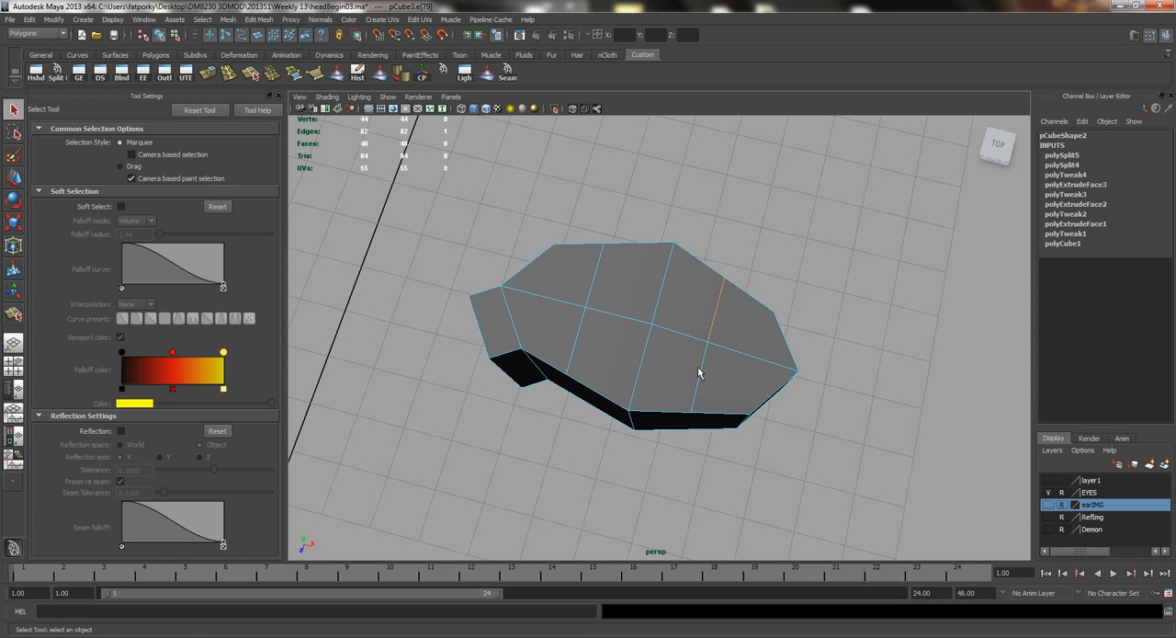
key("w")
left_click_drag(746, 352, 758, 329)
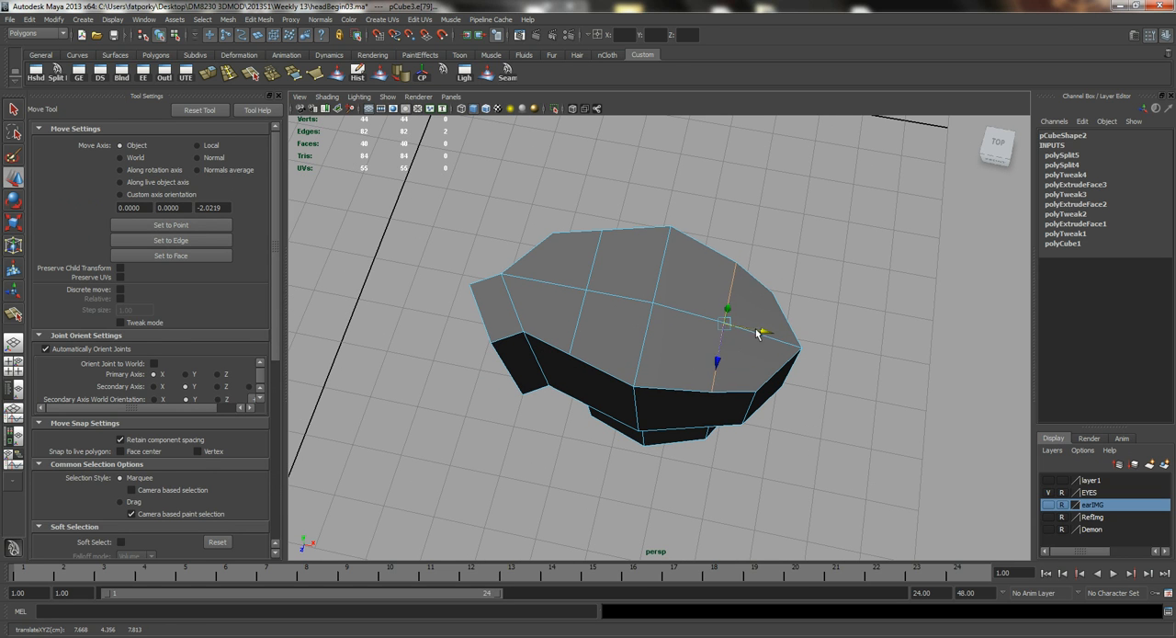
key("q")
Insert four front-to-back edge loops across the palm's top, one through each of the four finger sections.
left_click_drag(634, 262, 621, 256, "alt")
left_click(228, 74)
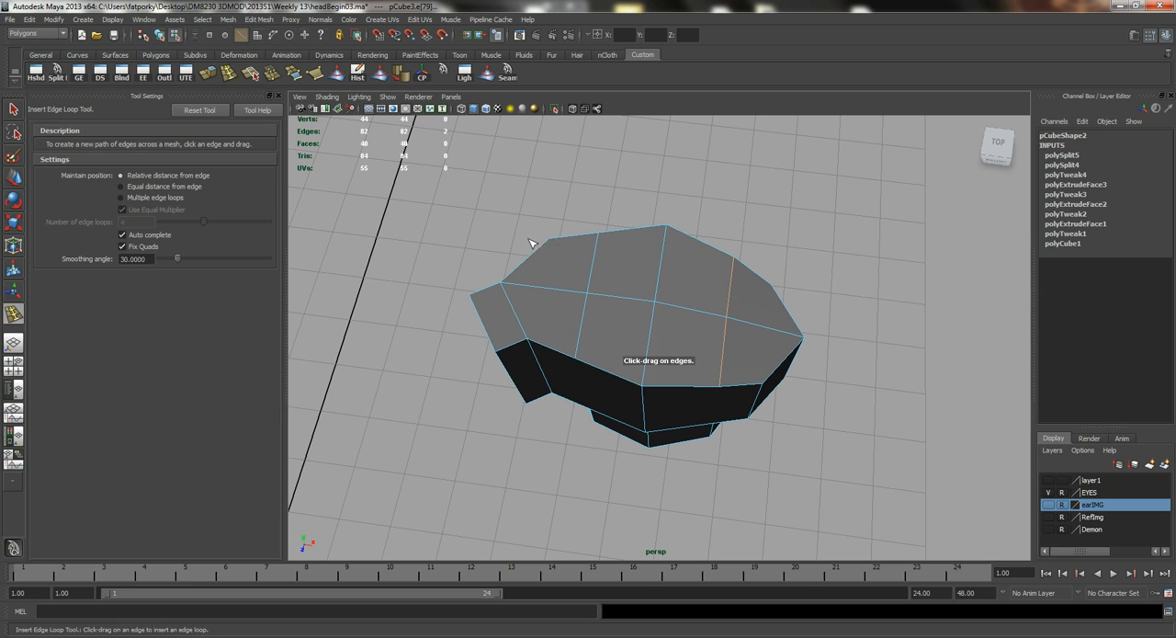
left_click_drag(552, 292, 546, 289)
left_click_drag(618, 296, 627, 301)
left_click_drag(696, 312, 762, 328)
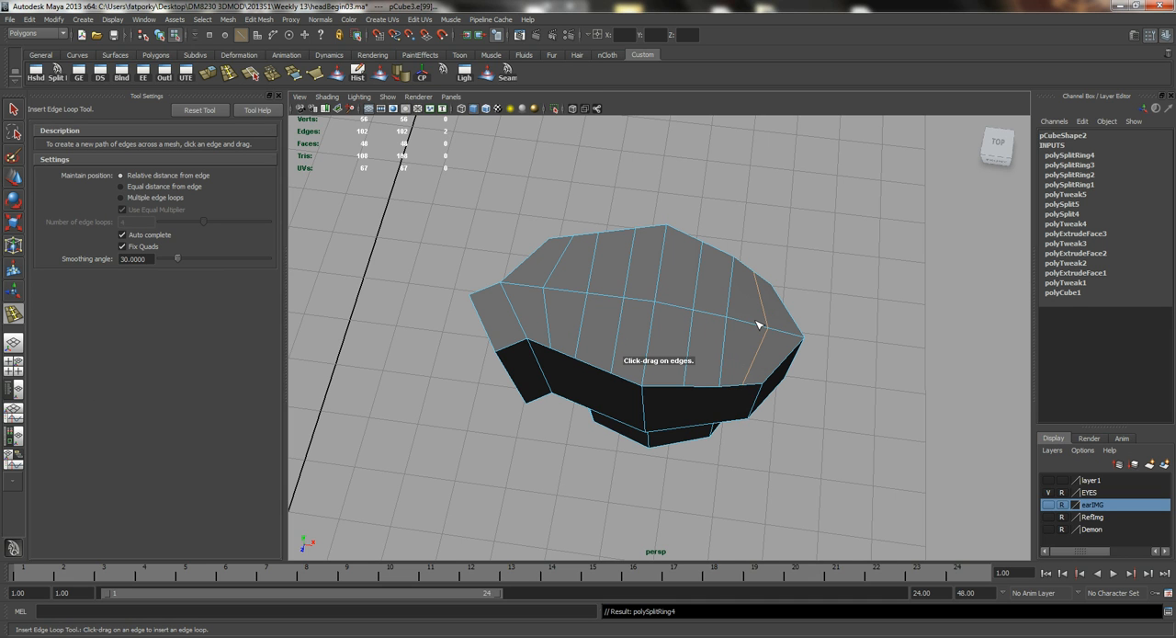
key("q")
Try to extrude the four top faces nearest the thumb and raise them as the first finger's base.
left_click_drag(673, 224, 537, 248, "alt")
right_click_drag(542, 245, 543, 272)
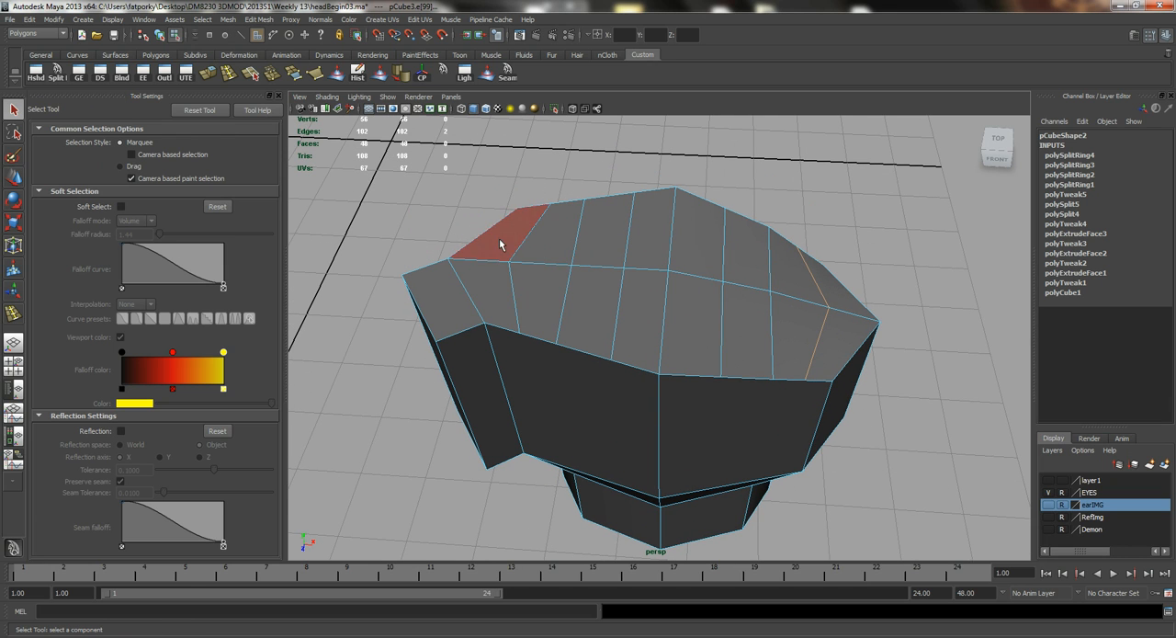
left_click(499, 237)
left_click(490, 273, "shift")
left_click(531, 286, "shift")
left_click(552, 230, "shift")
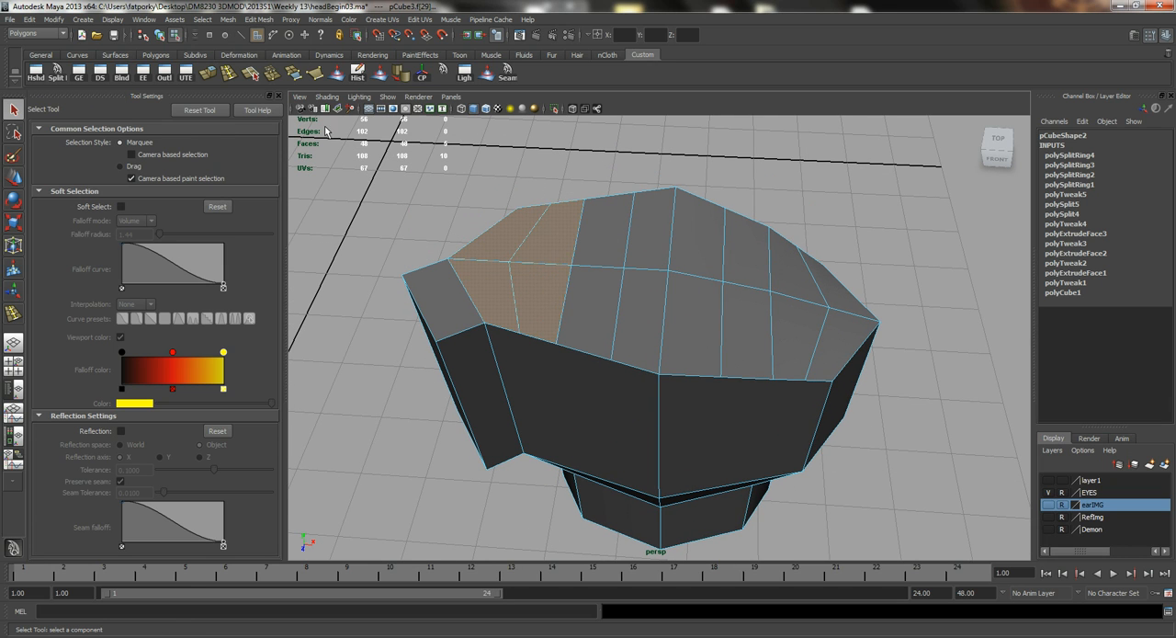
left_click(205, 74)
left_click_drag(531, 301, 494, 242, "alt")
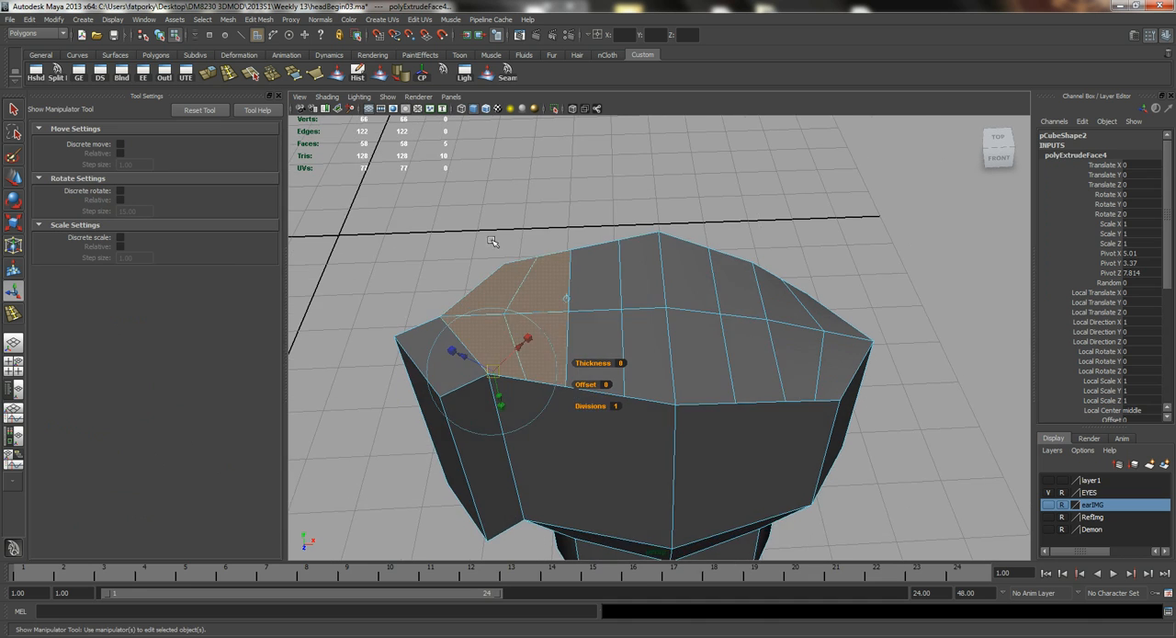
right_click_drag(494, 242, 519, 241, "alt")
key("w")
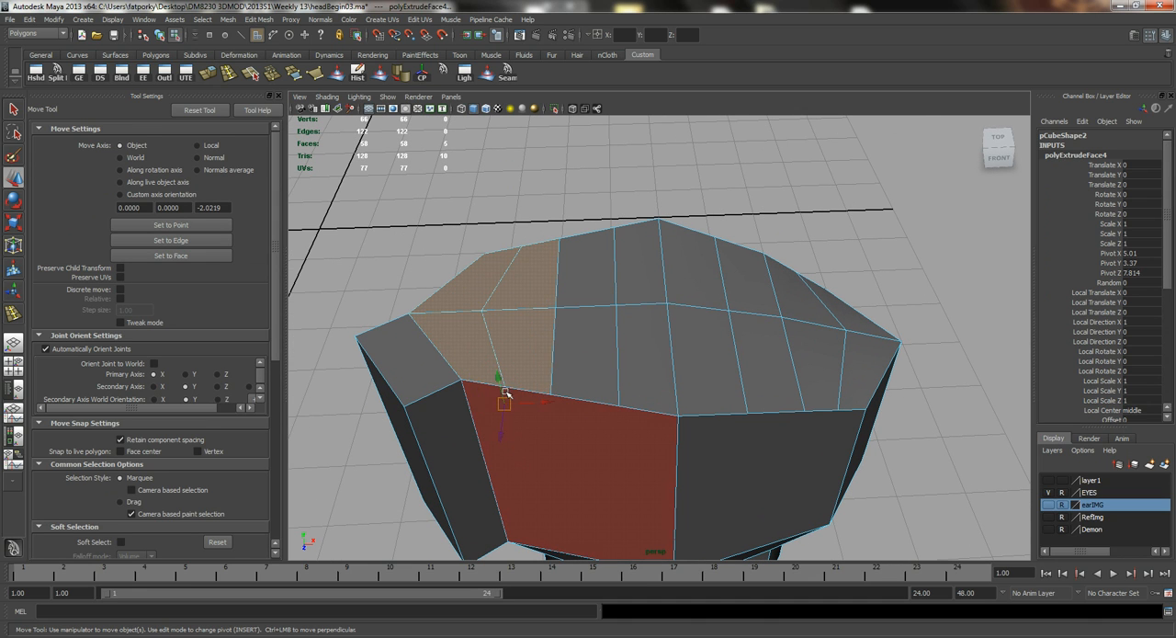
left_click_drag(496, 381, 496, 358)
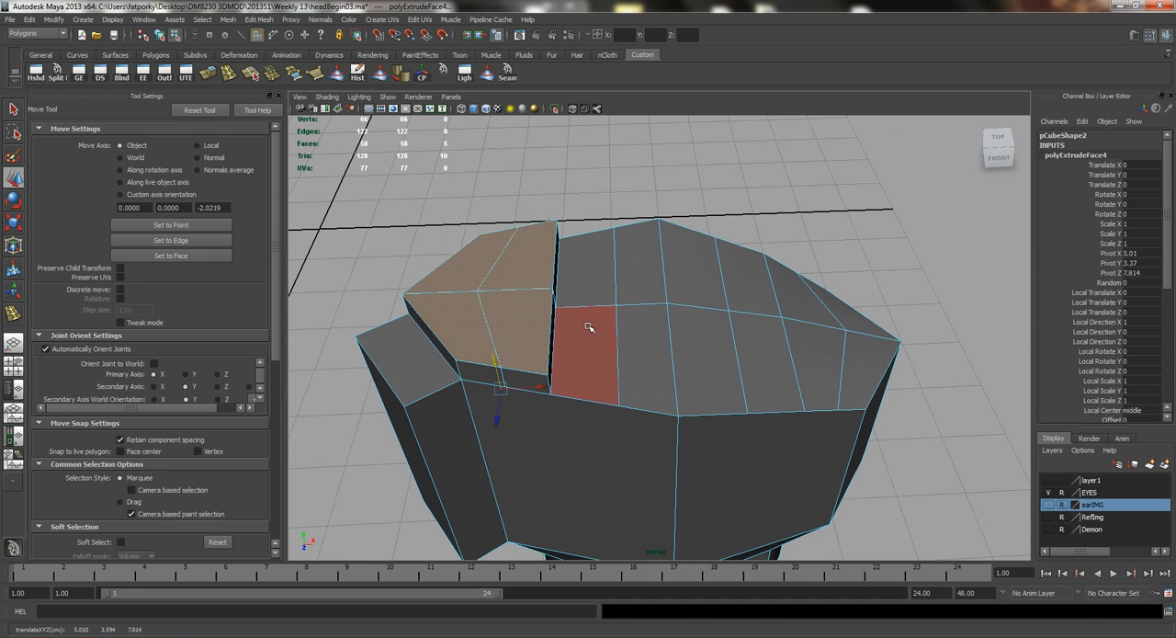
Scale the extruded finger-base faces slightly inward and check the side of the palm beside the thumb.
key("r")
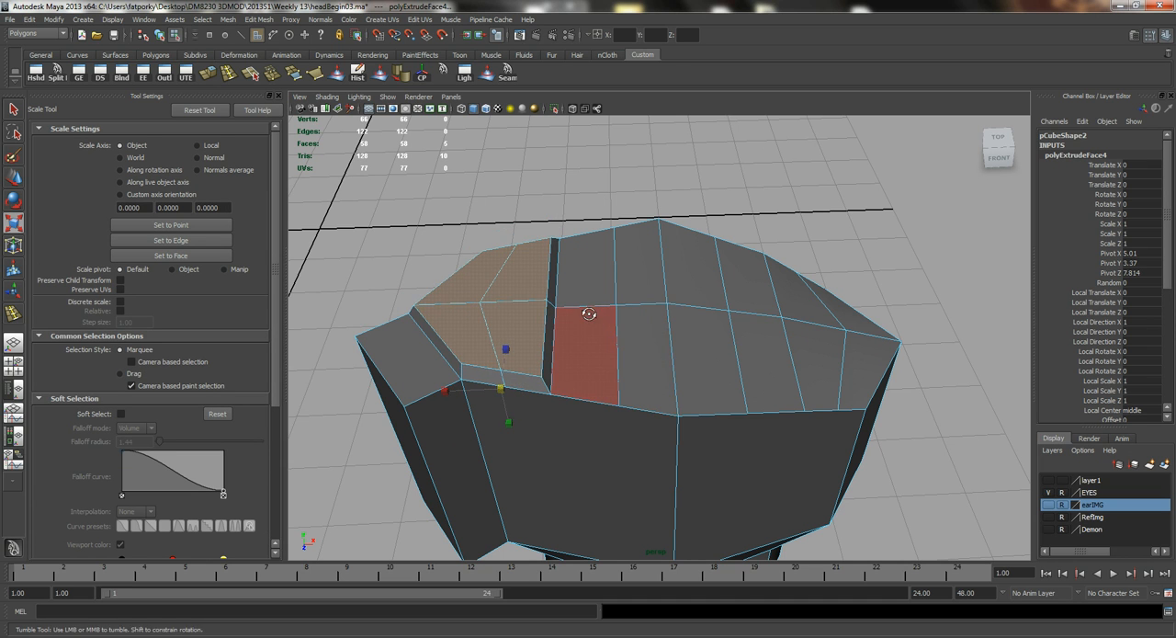
left_click_drag(594, 315, 617, 311, "alt")
key("w")
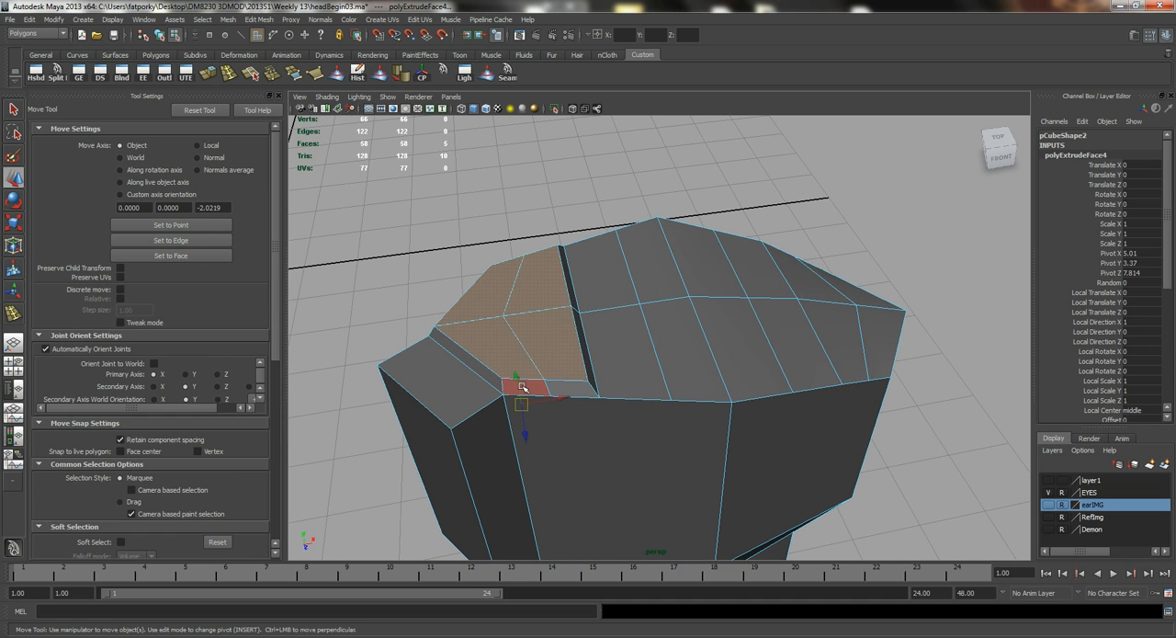
left_click_drag(521, 385, 659, 315, "alt")
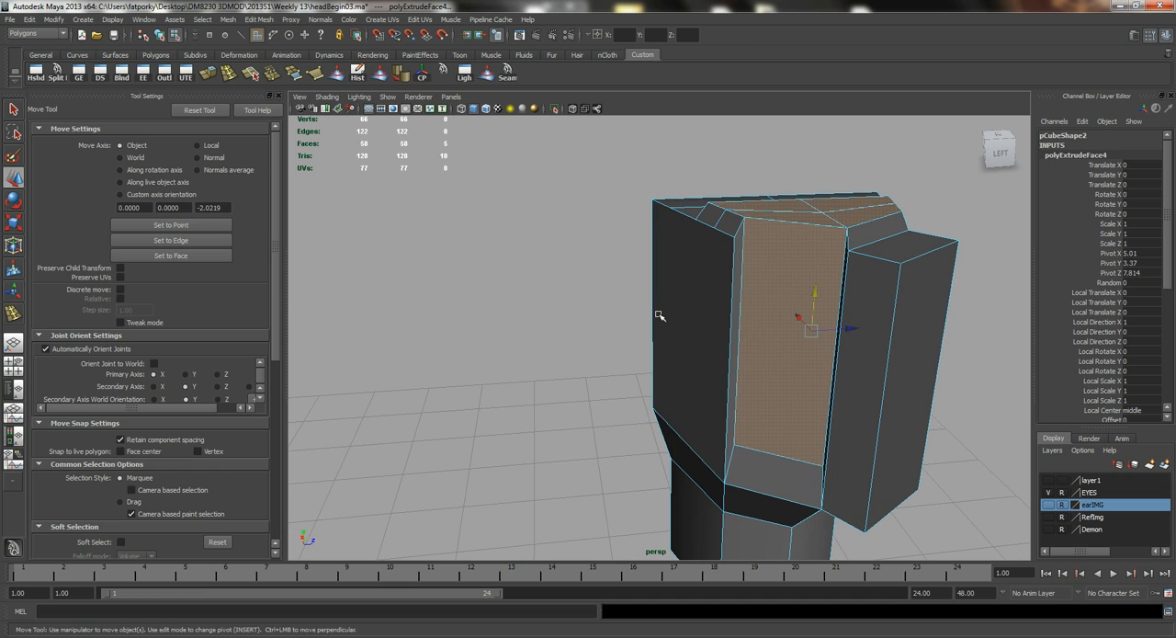
Undo the finger-base extrusion and return to the earlier face selection.
key("ctrl+z")
key("ctrl+z")
key("ctrl+z")
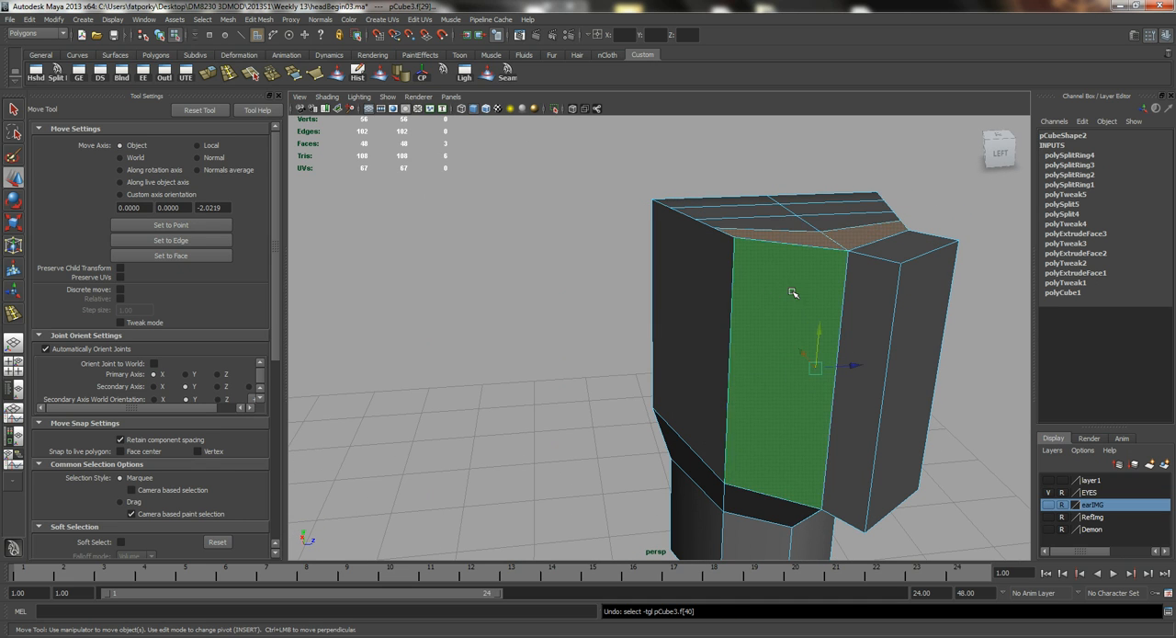
Try to move the palm's side face beside the thumb, and undo the move.
left_click(794, 264)
left_click_drag(747, 377, 785, 331, "alt")
left_click_drag(714, 457, 587, 468, "alt")
key("ctrl+z")
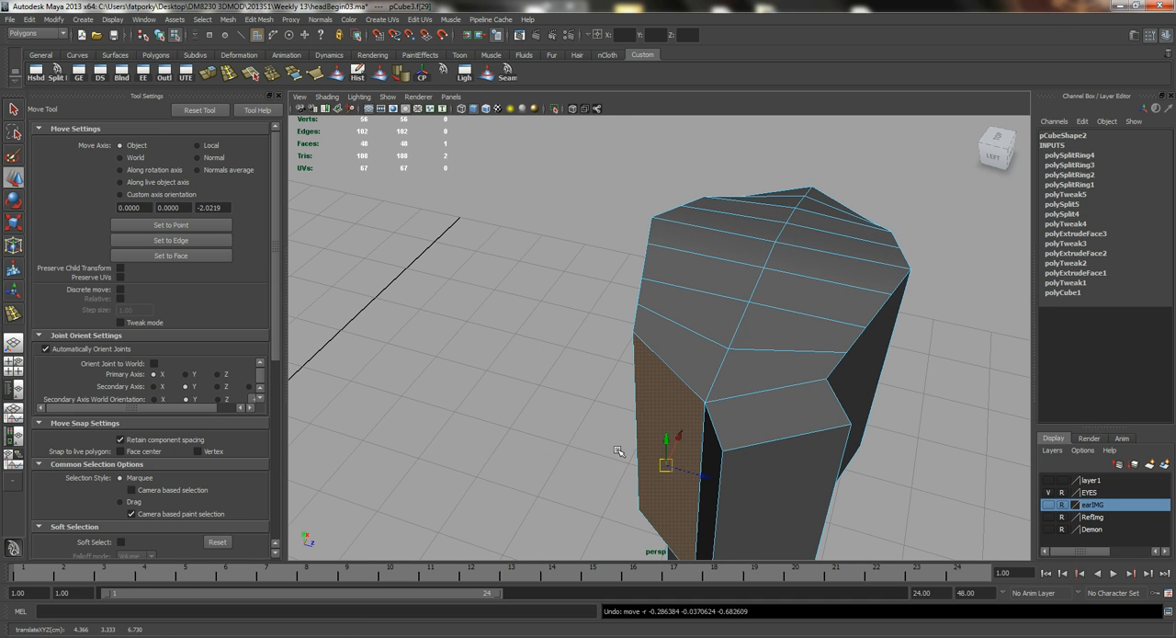
left_click_drag(701, 473, 678, 468)
key("ctrl+z")
Extrude the four top faces nearest the thumb and raise them slightly as the first finger's base.
left_click_drag(641, 325, 578, 354, "alt")
key("q")
left_click(578, 368)
left_click(603, 353, "shift")
left_click(651, 392, "shift")
left_click(594, 417, "shift")
mouse_move(569, 410)
left_mouse_down("alt")
mouse_move(612, 310)
mouse_move(675, 309)
mouse_move(708, 370)
mouse_move(627, 388)
mouse_move(491, 355)
mouse_move(546, 426)
mouse_move(567, 402)
left_mouse_up("alt")
left_click(722, 381, "ctrl")
key("w")
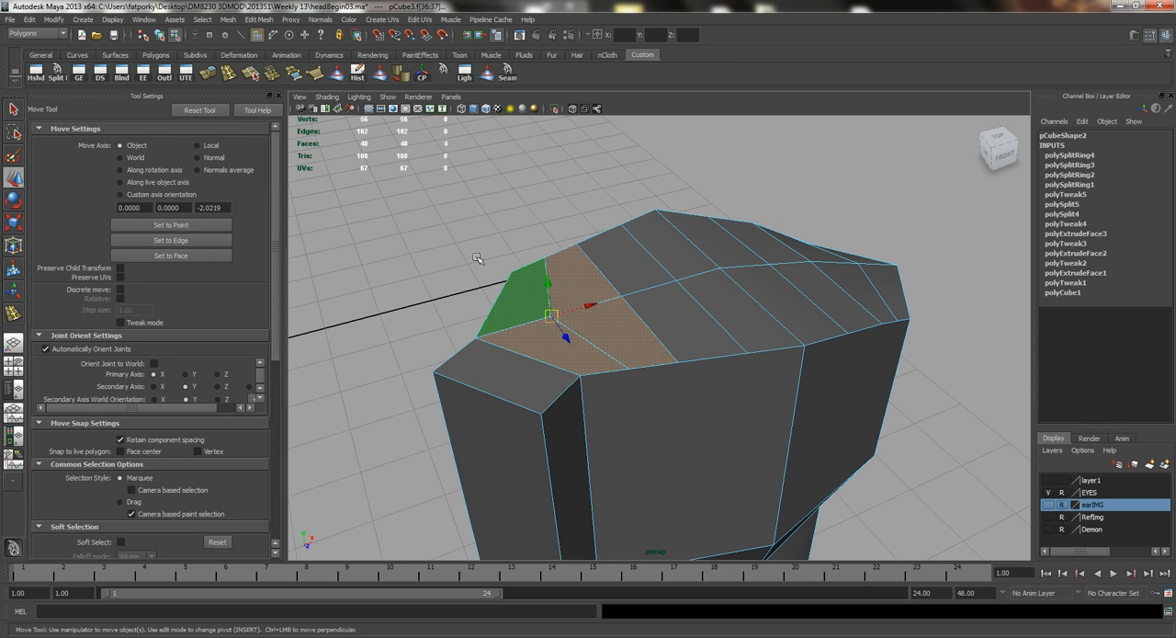
left_click(208, 76)
key("w")
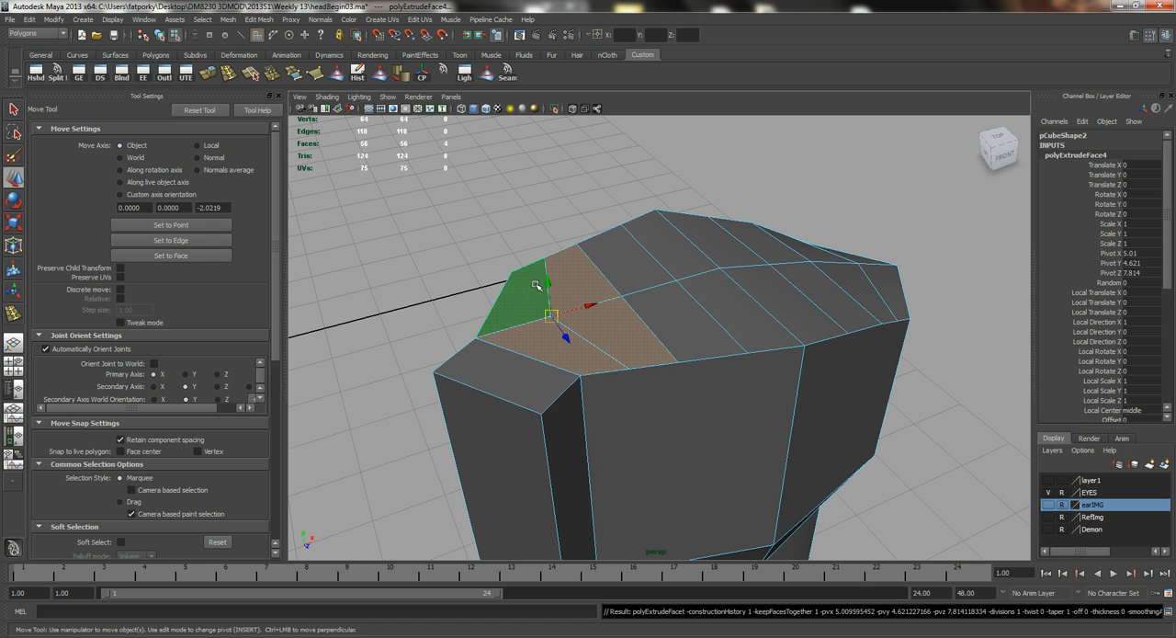
left_click_drag(546, 285, 546, 261)
Scale the first finger's raised faces slightly inward and delete them to open the finger base.
key("r")
left_click_drag(637, 257, 601, 331, "alt")
key("Delete")
Extrude the second finger section's four top faces and raise them slightly.
left_click(601, 331)
left_click(620, 441, "shift")
left_click(668, 436, "shift")
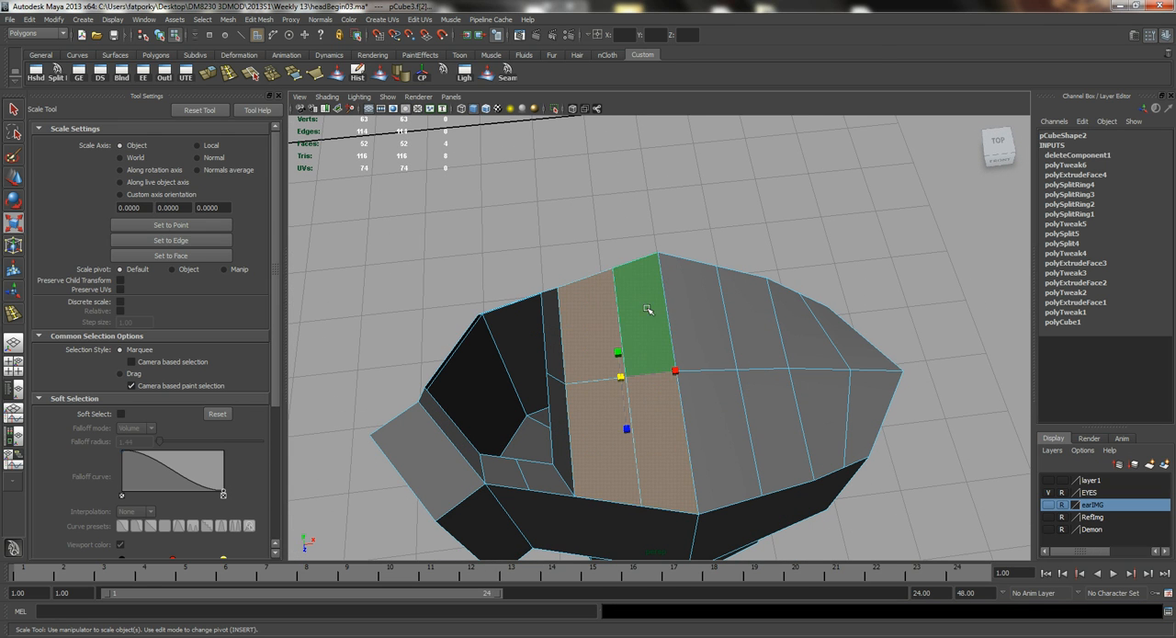
left_click(648, 311, "shift")
left_click(229, 74)
left_click_drag(487, 216, 598, 216, "alt")
key("w")
Scale the second finger's raised faces inward and delete them to open the finger base.
key("r")
middle_click_drag(750, 292, 715, 279)
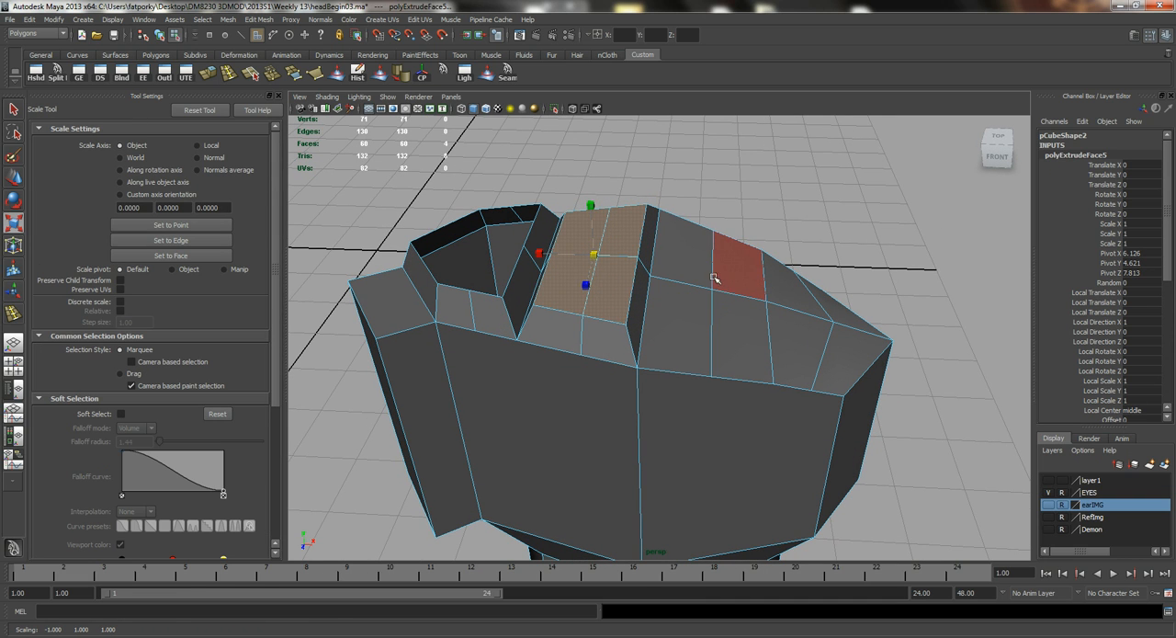
key("Delete")
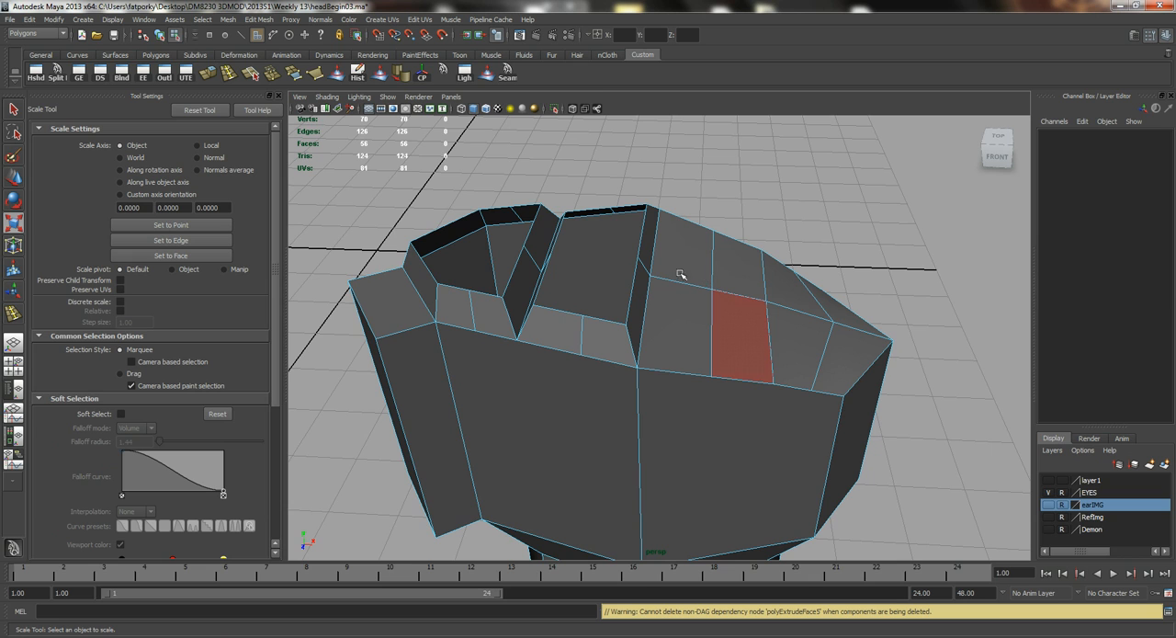
Extrude the third finger section's four top faces and raise them slightly above the palm.
left_click_drag(680, 275, 633, 285, "alt")
left_click(654, 273)
left_click(574, 331, "shift")
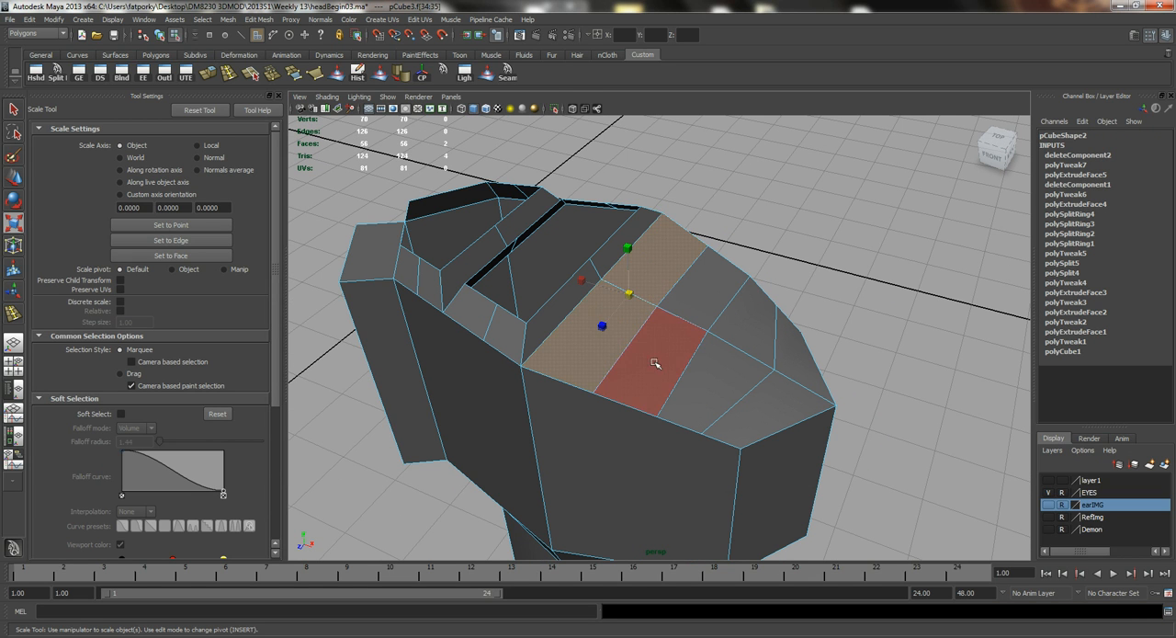
left_click(620, 361, "shift")
left_click(688, 292, "shift")
left_click(211, 71)
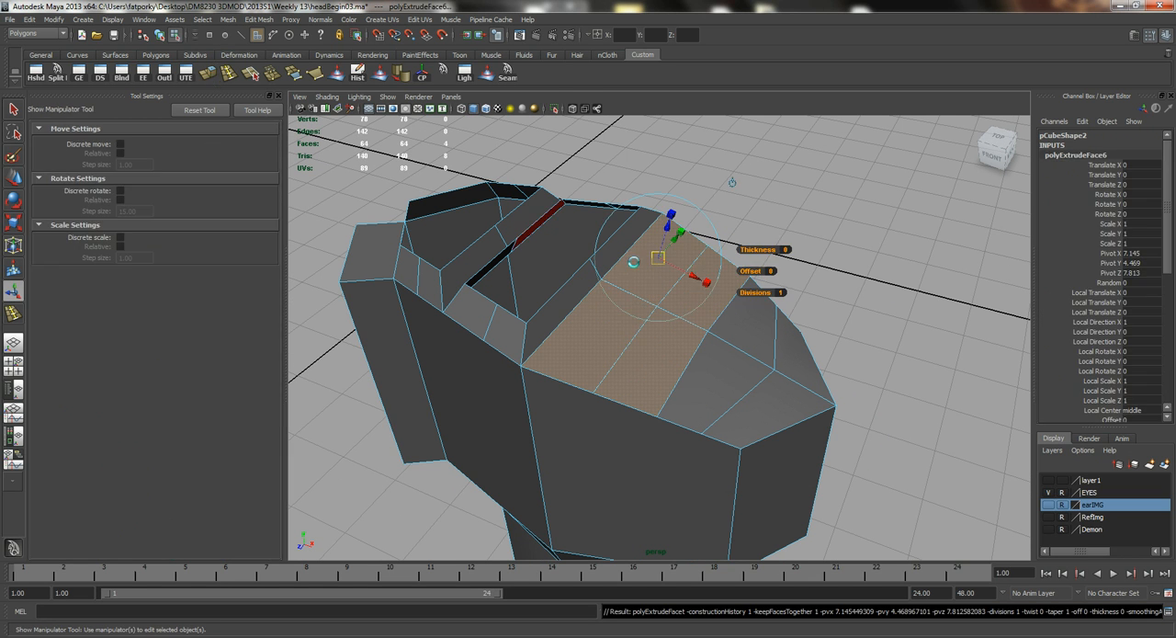
mouse_move(525, 266)
left_mouse_down("alt")
mouse_move(504, 290)
mouse_move(516, 277)
left_mouse_up("alt")
key("w")
left_click_drag(581, 300, 579, 284)
Scale the third finger's raised faces inward and delete them to open the finger base.
key("r")
scroll(738, 372, "down", 2)
middle_click_drag(759, 376, 735, 378)
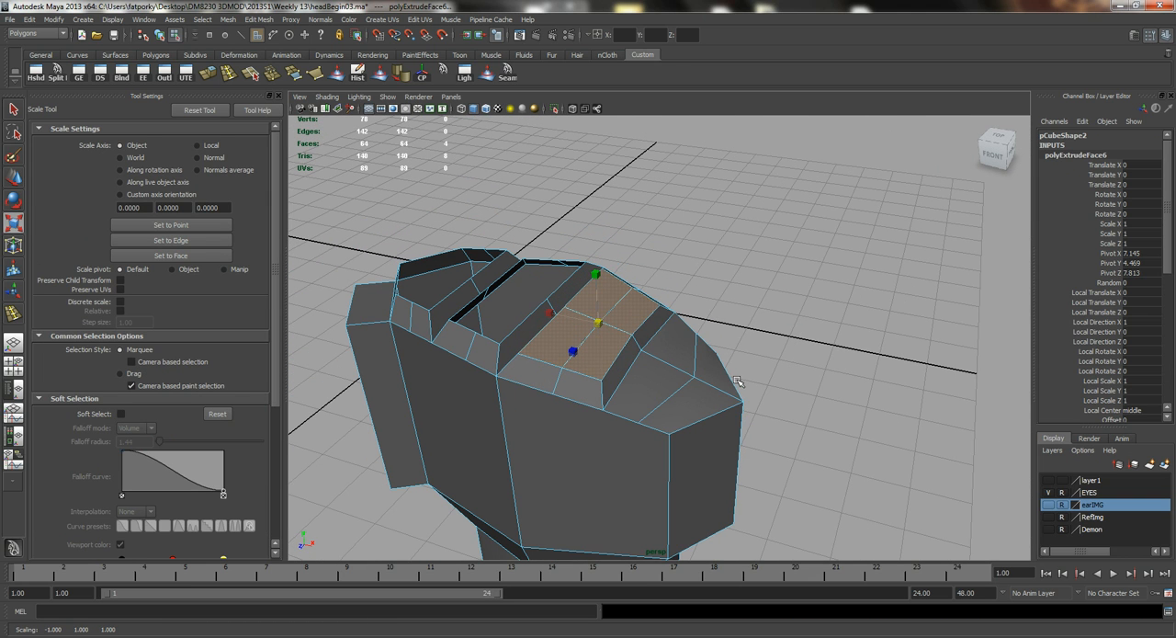
key("w")
left_click_drag(598, 289, 678, 345)
key("Delete")
Extrude the four top faces of the outermost finger section and raise them about 0.185 units.
left_click(598, 303)
left_click(549, 320, "shift")
left_click(566, 338, "shift")
left_click(631, 326, "shift")
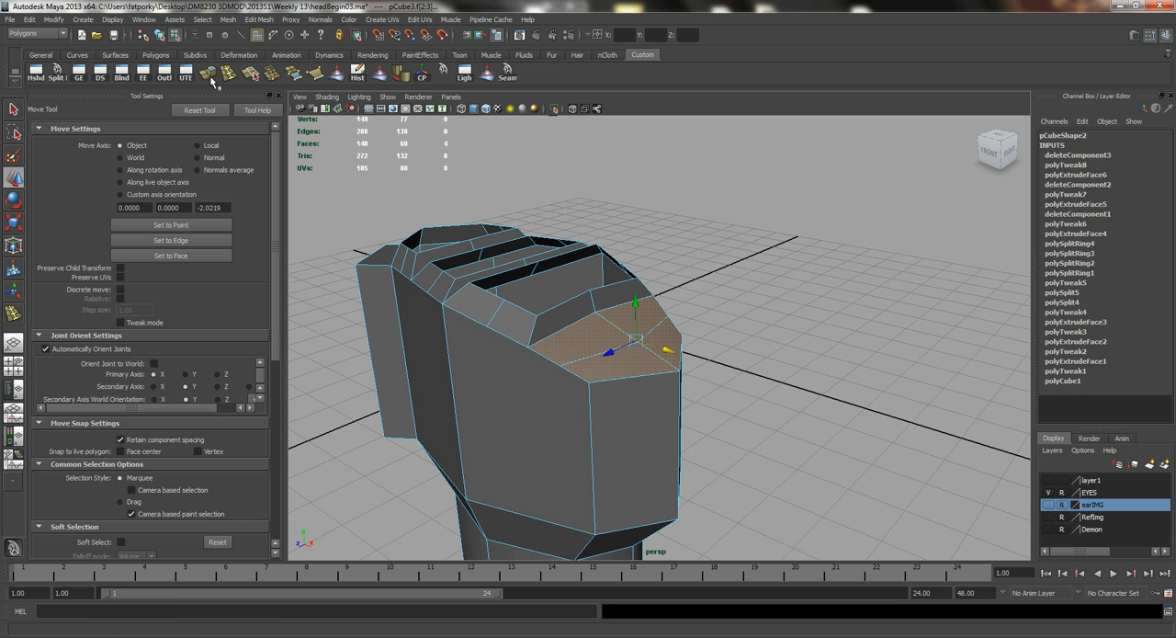
left_click(210, 75)
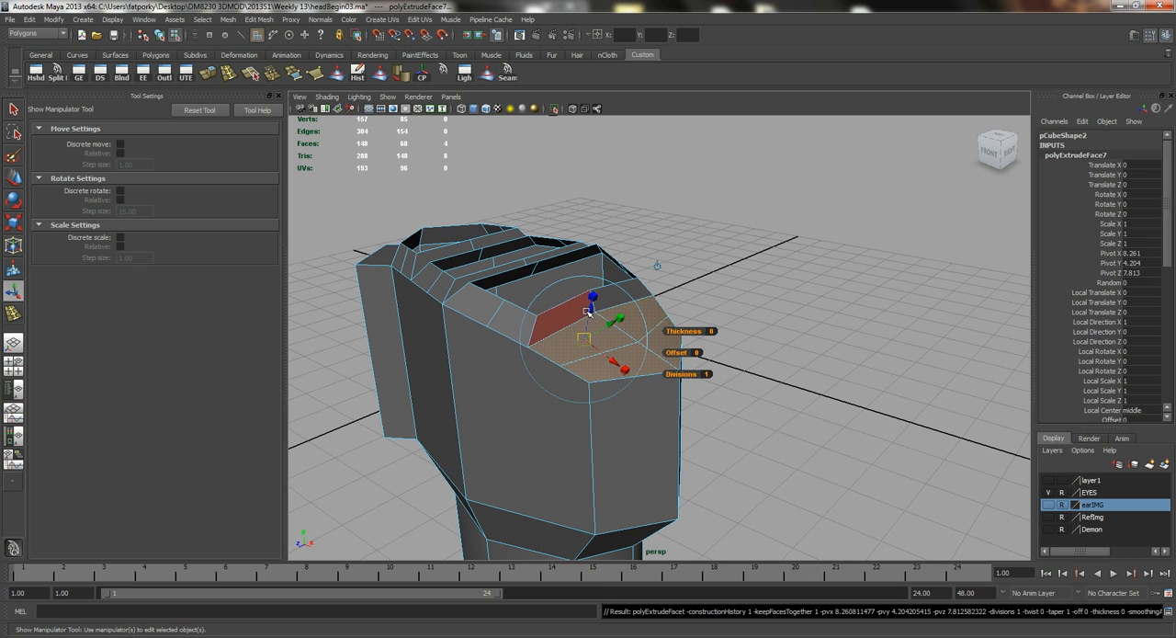
left_click_drag(592, 298, 592, 283)
Scale the outermost finger's raised faces inward and delete them to open the finger base.
key("r")
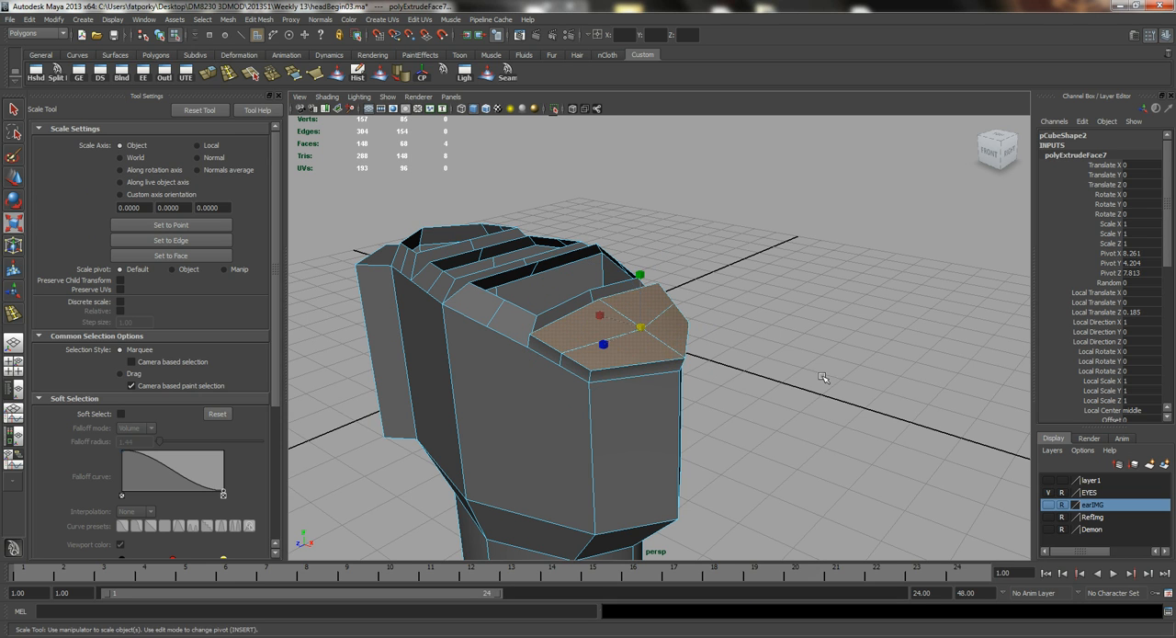
left_click_drag(709, 355, 593, 365, "alt")
key("Delete")
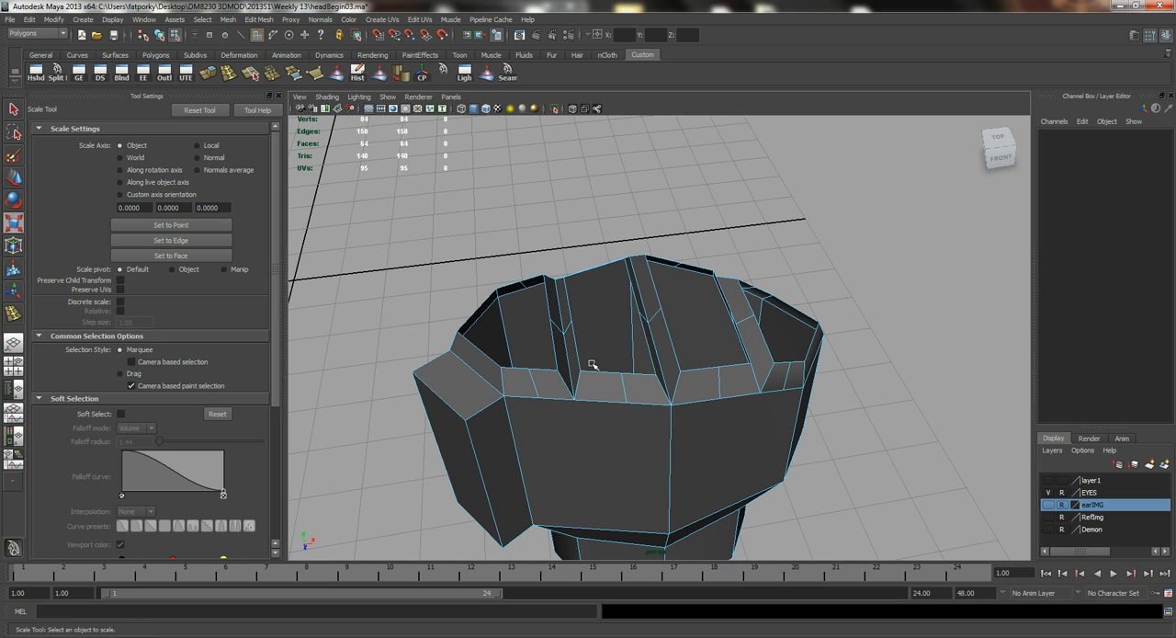
Cut a horizontal line of edges around the palm and thumb base at mid-height with the Split Polygon tool, snapping to edge midpoints.
left_click_drag(571, 342, 670, 315, "alt")
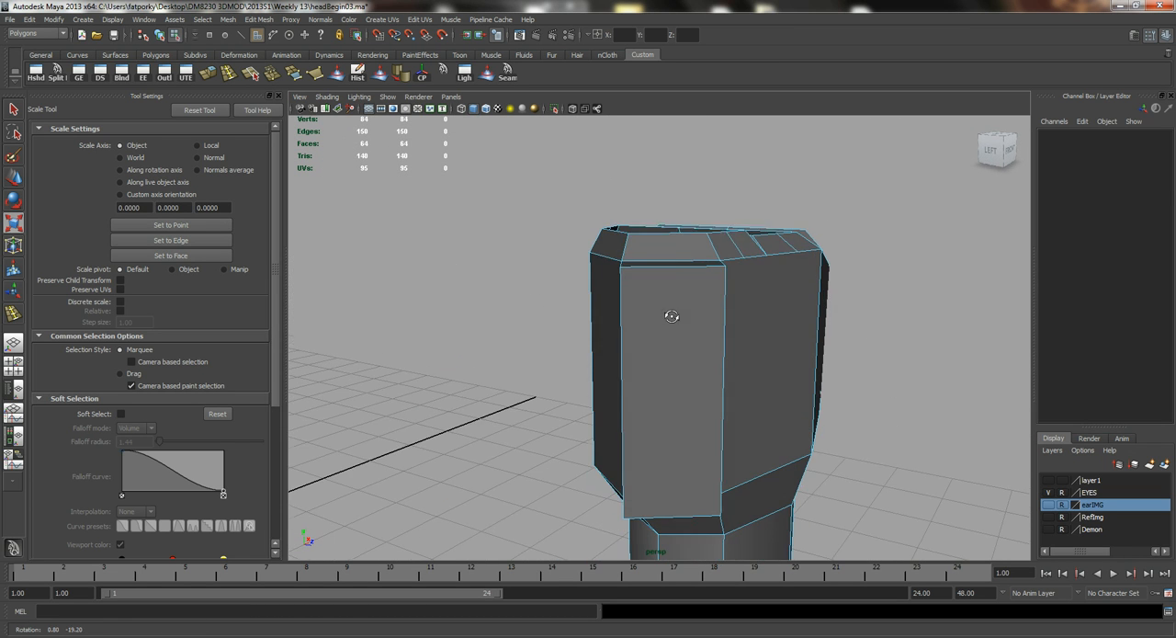
left_click_drag(814, 407, 749, 405, "alt")
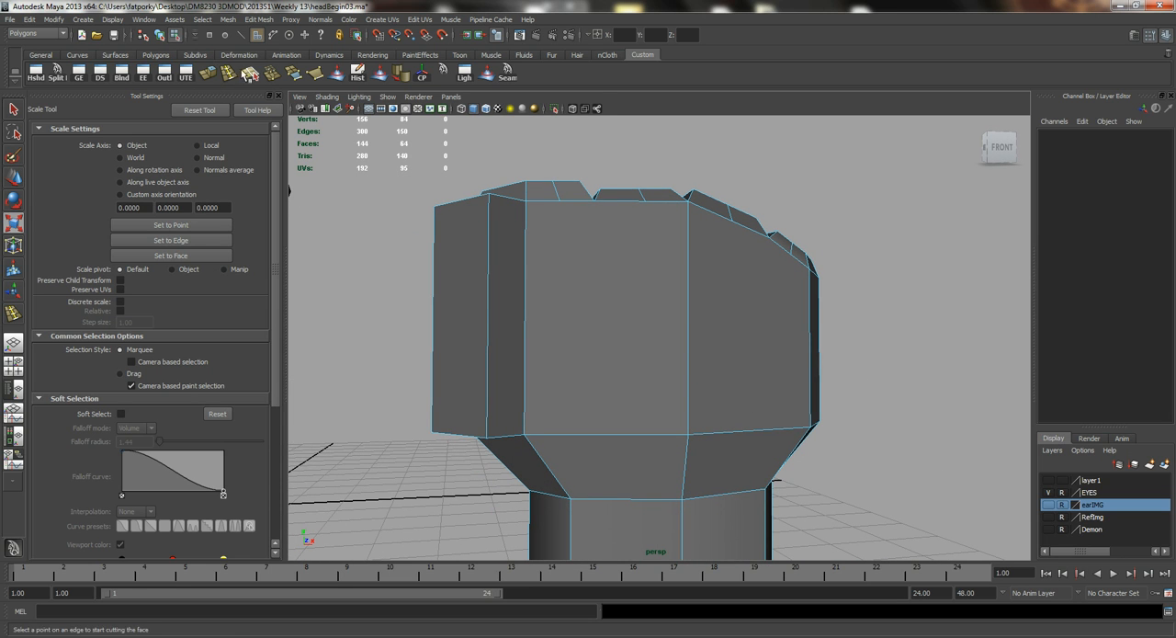
left_click(59, 73)
left_click_drag(580, 325, 642, 393, "alt")
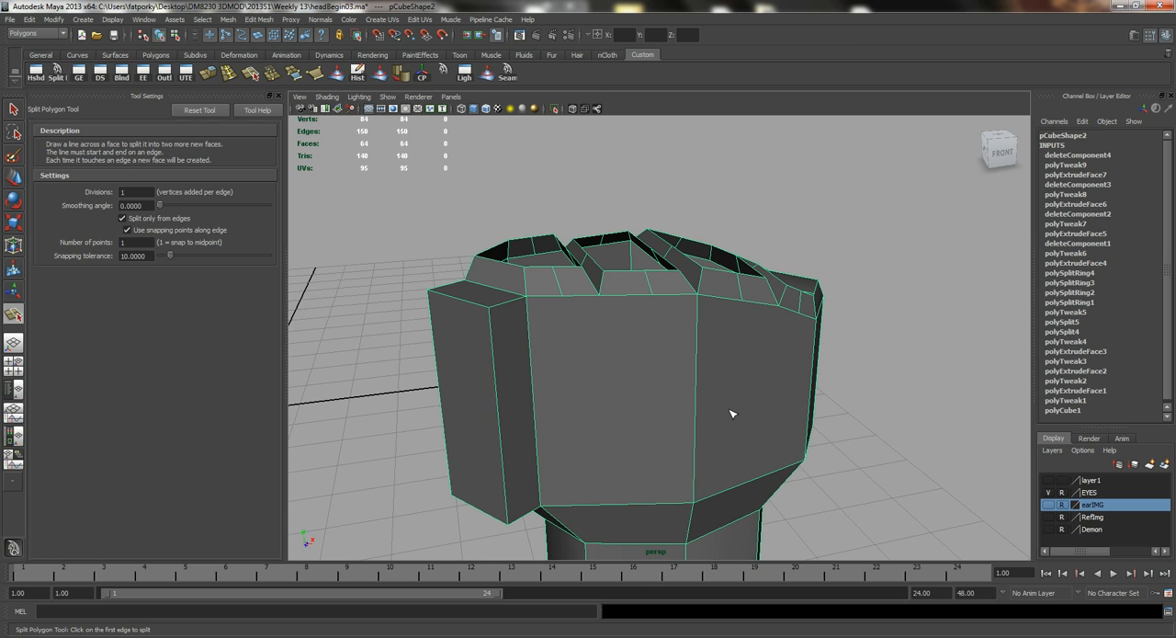
left_click_drag(494, 373, 513, 404)
left_click(696, 401)
left_click_drag(699, 396, 640, 379, "alt")
left_click(633, 388)
left_click_drag(714, 400, 658, 335, "alt")
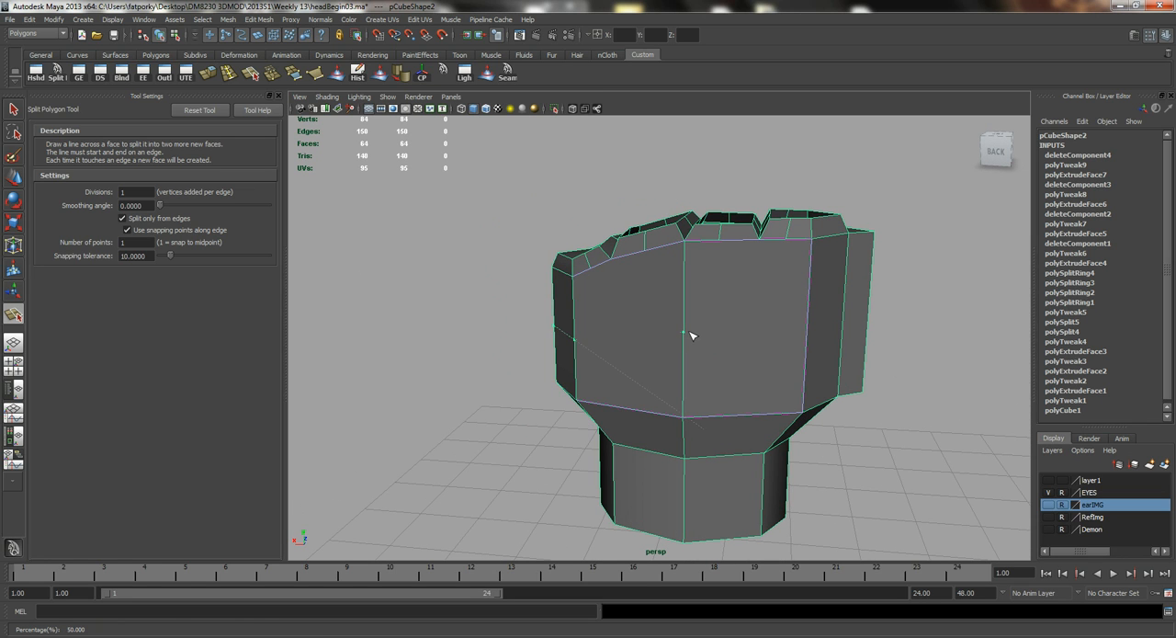
left_click_drag(769, 344, 834, 398, "alt")
left_click_drag(725, 361, 593, 344, "alt")
key("Return")
key("g")
key("Return")
key("r")
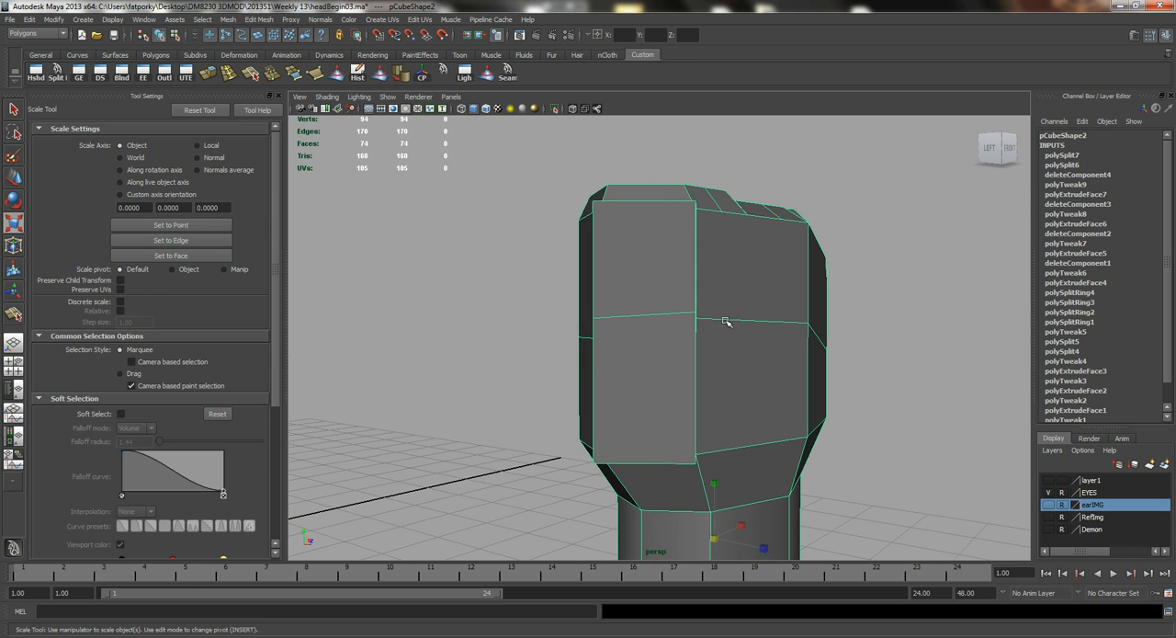
Try to scale the thumb base's end faces and move them outward from the palm.
left_click_drag(668, 314, 534, 411, "alt")
left_click_drag(529, 454, 496, 288, "alt")
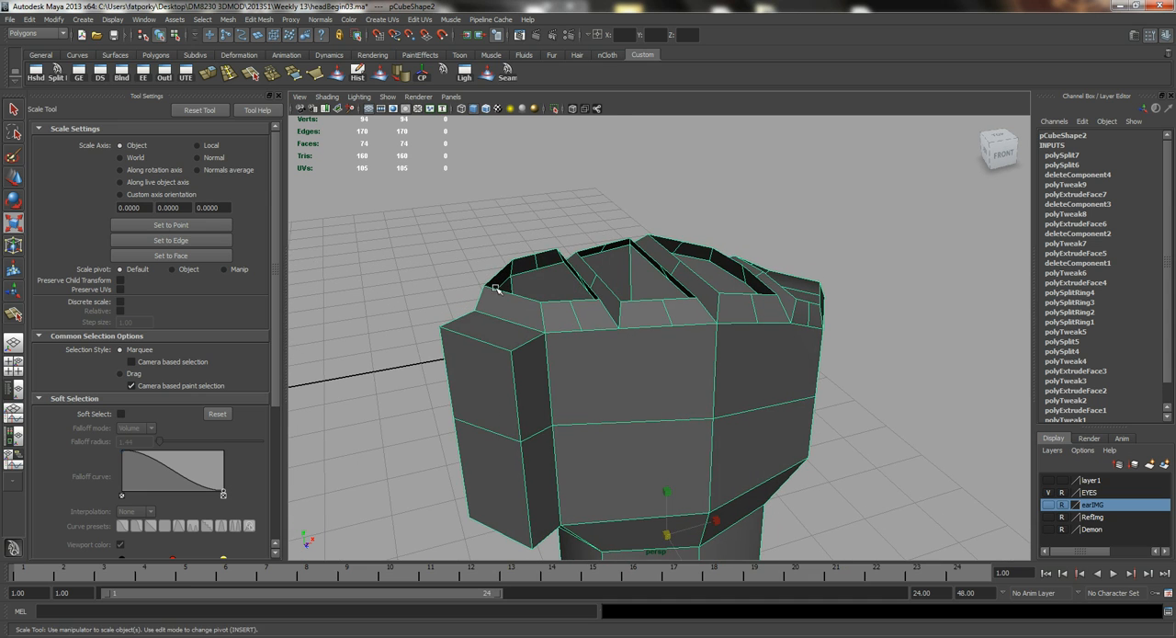
left_click_drag(480, 336, 520, 344, "alt")
right_click_drag(533, 289, 536, 320)
left_click(530, 312)
left_click(543, 391, "shift")
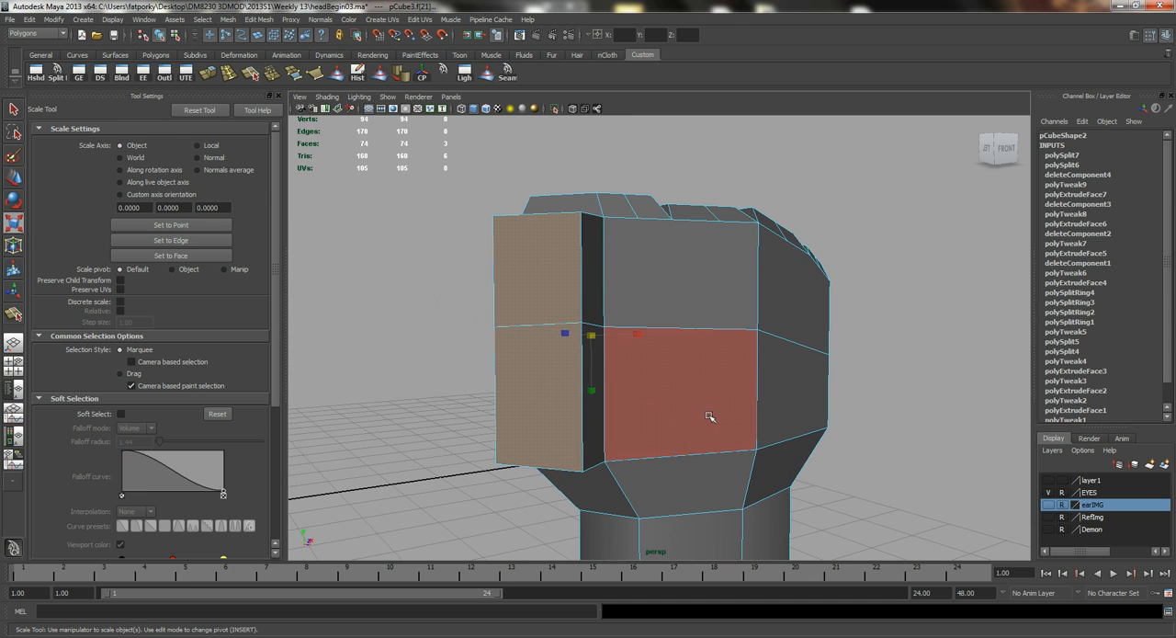
middle_click_drag(708, 412, 672, 407)
left_click_drag(662, 401, 557, 398, "alt")
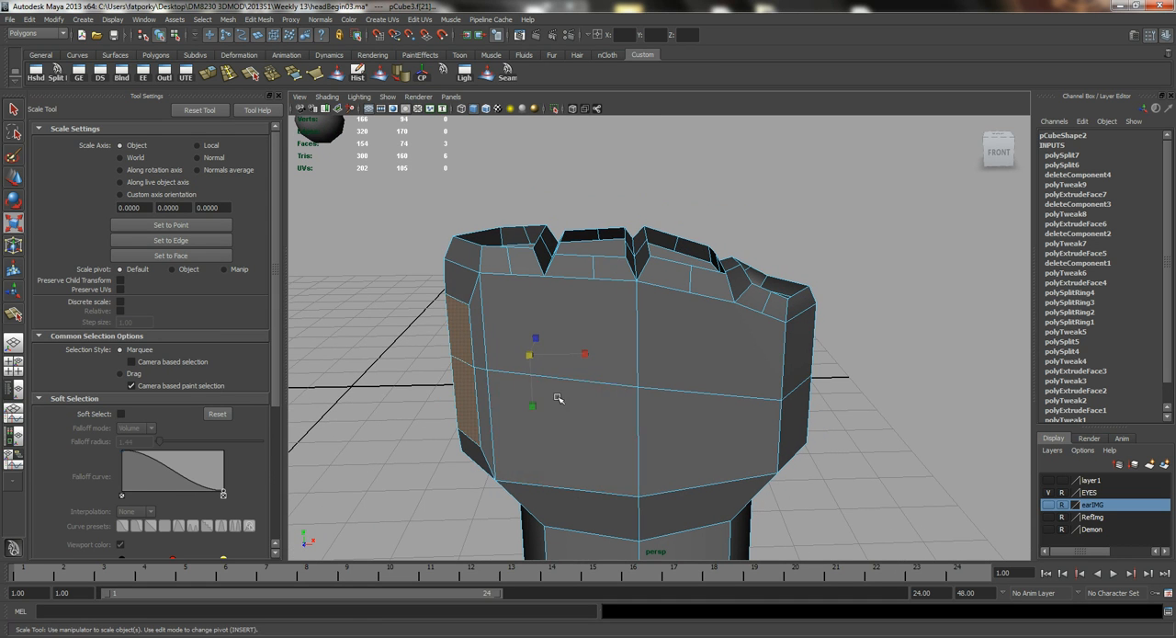
key("w")
middle_click_drag(569, 354, 521, 360)
left_click_drag(479, 321, 479, 312)
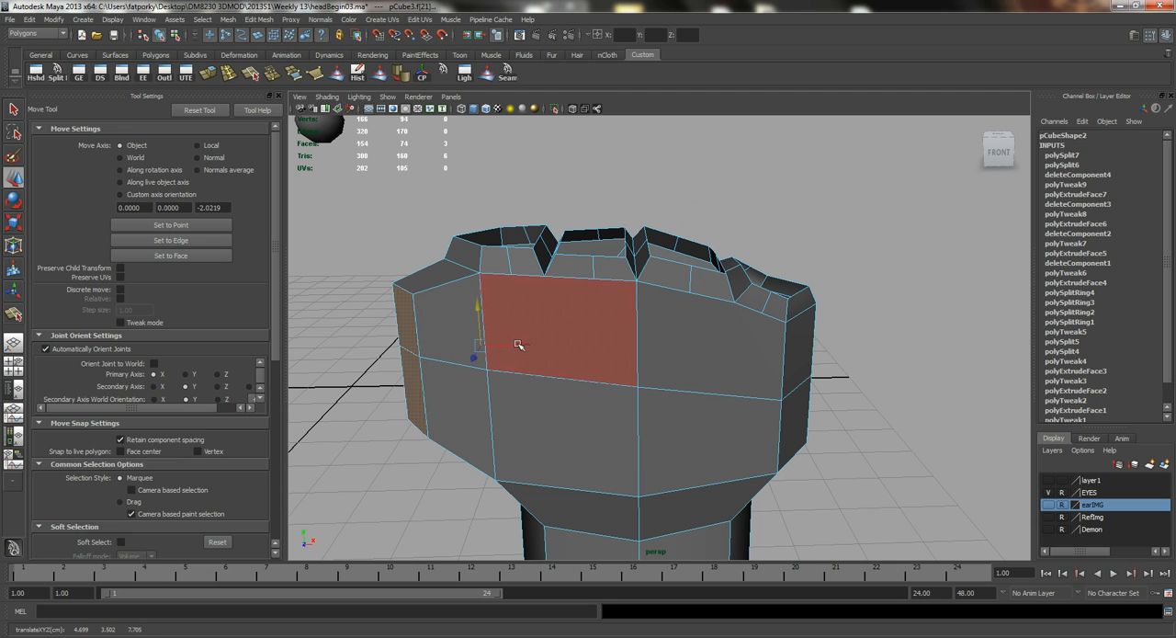
left_click_drag(525, 341, 763, 343, "alt")
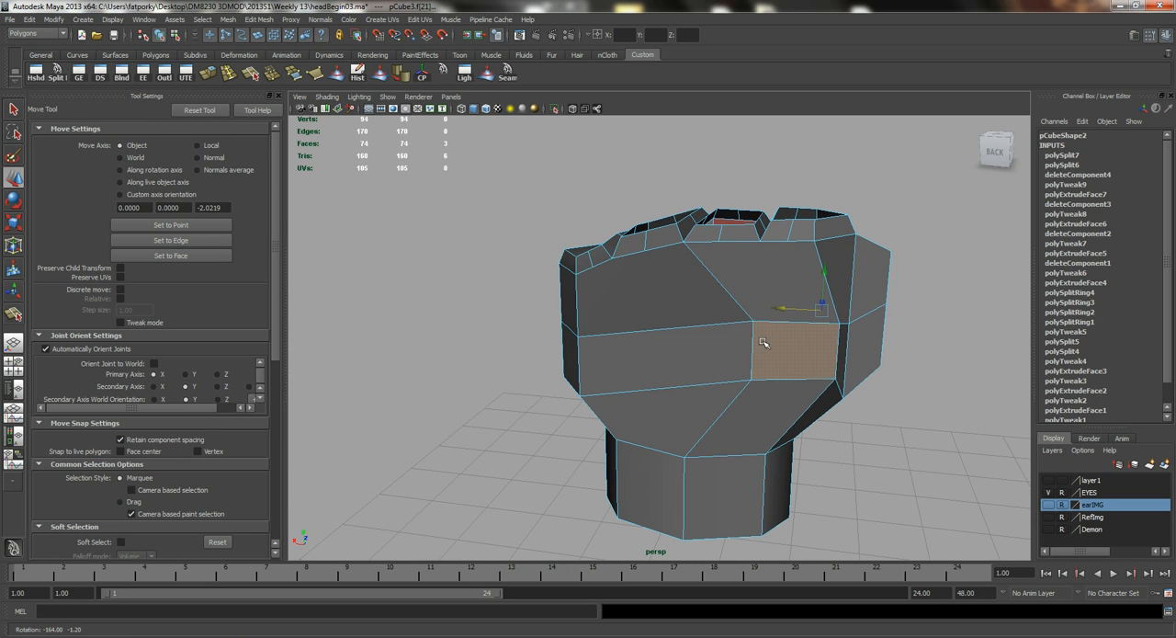
Undo the scaling and outward move of the thumb-base faces.
key("ctrl+z")
key("ctrl+z")
key("ctrl+z")
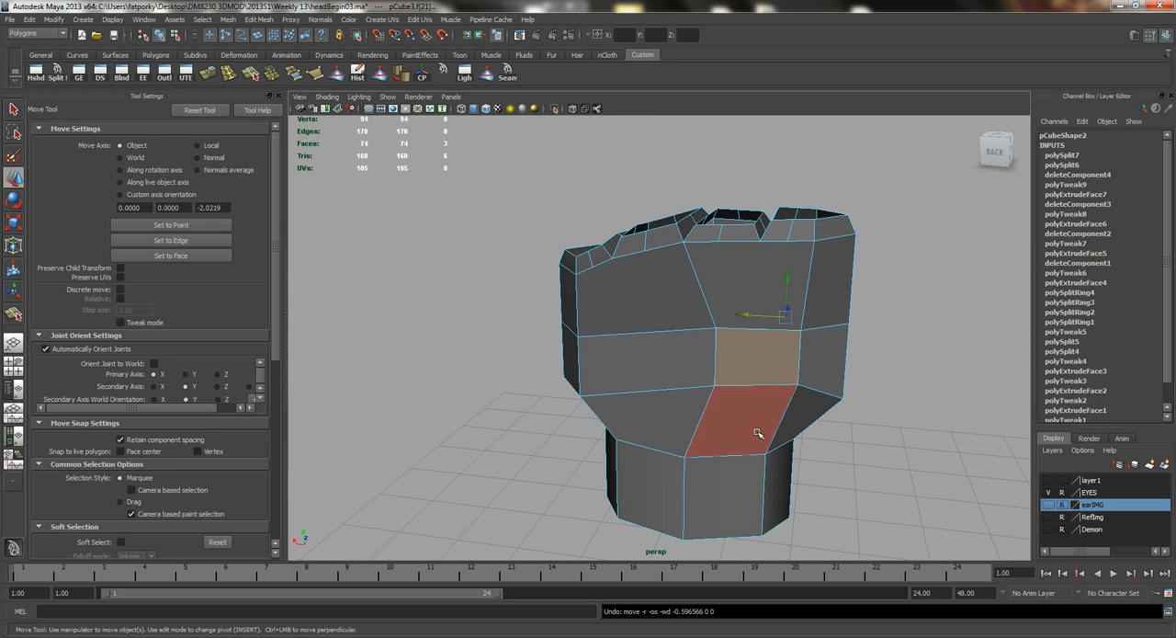
key("ctrl+z")
key("ctrl+z")
Scale down only the two end faces of the thumb base and reposition them beside the palm.
left_click_drag(695, 367, 548, 381, "alt")
key("r")
middle_click_drag(484, 294, 426, 304)
left_click_drag(611, 338, 483, 340, "alt")
key("w")
left_click(463, 377)
left_click_drag(463, 378, 439, 294)
left_click_drag(512, 331, 548, 350, "alt")
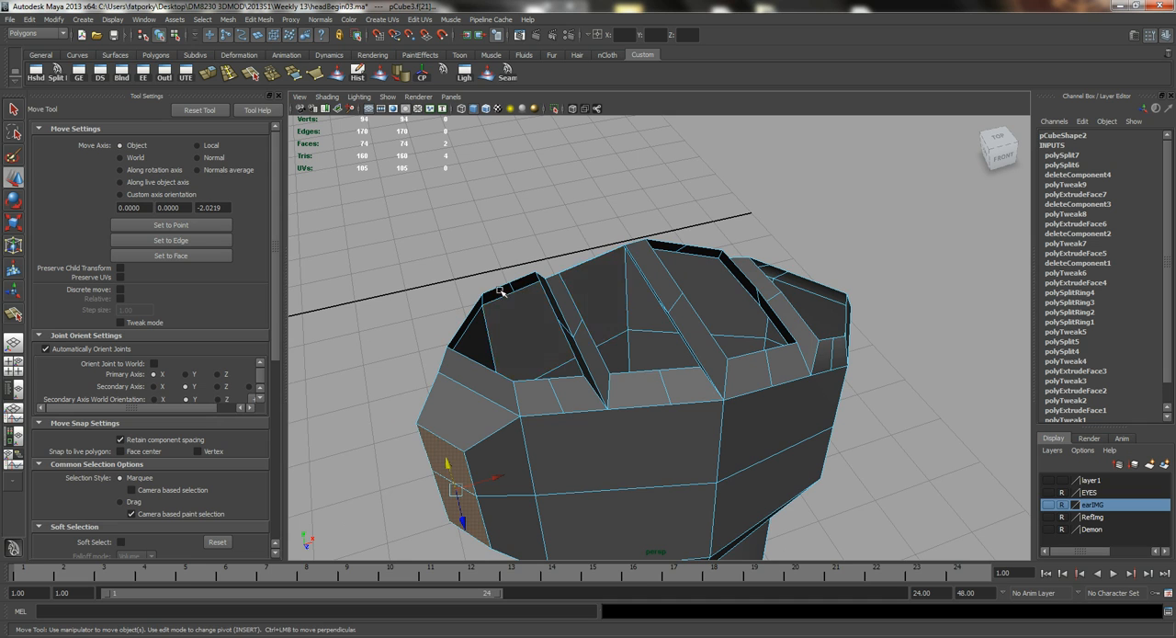
Raise the mid-height palm vertices on both sides of the thumb base towards the level of its middle edge.
left_click_drag(501, 291, 583, 410, "alt")
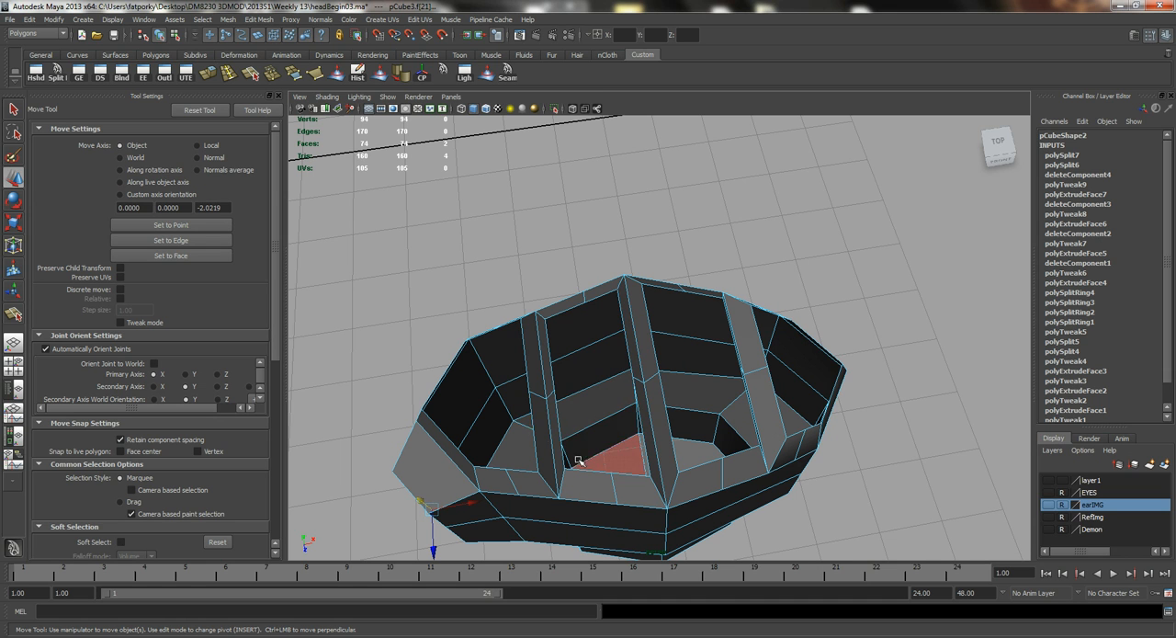
left_click_drag(514, 358, 546, 296, "alt")
key("q")
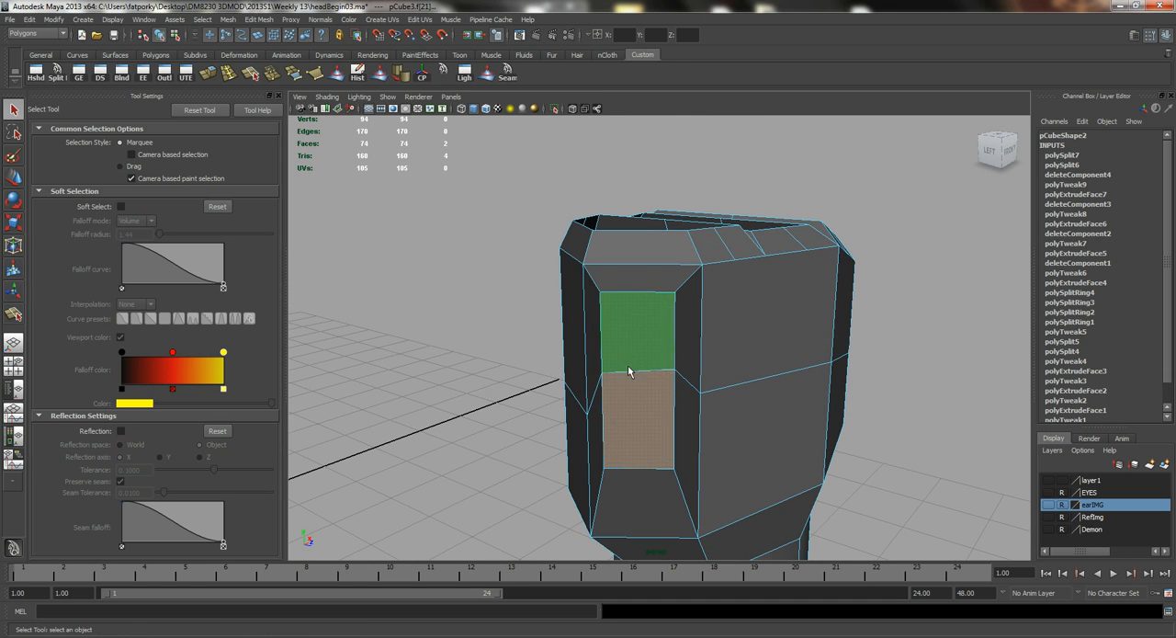
left_click_drag(627, 366, 692, 369, "alt")
right_click_drag(693, 366, 656, 367)
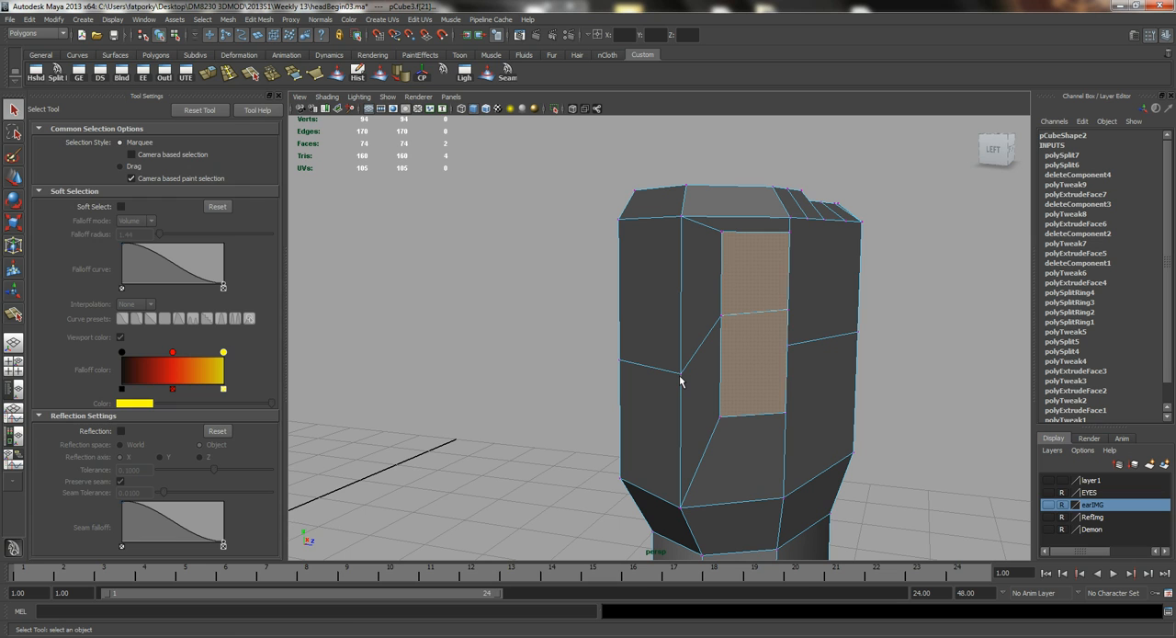
left_click(680, 374)
key("w")
left_click_drag(680, 340, 602, 358)
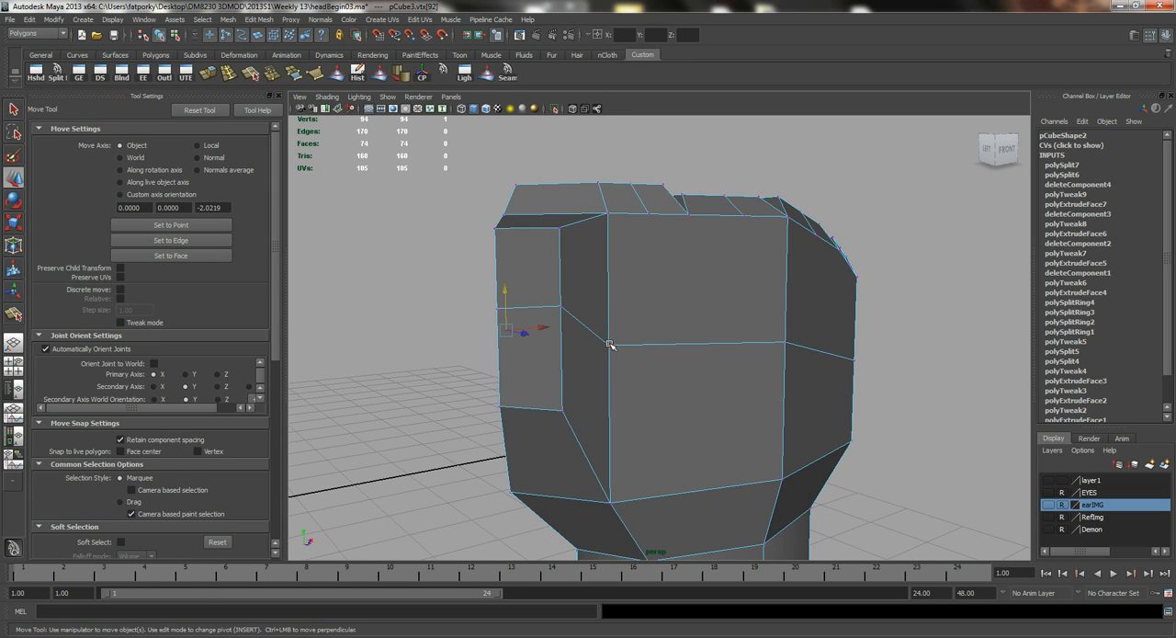
left_click(609, 345)
left_click_drag(608, 307, 616, 282)
left_click_drag(508, 244, 566, 265, "alt")
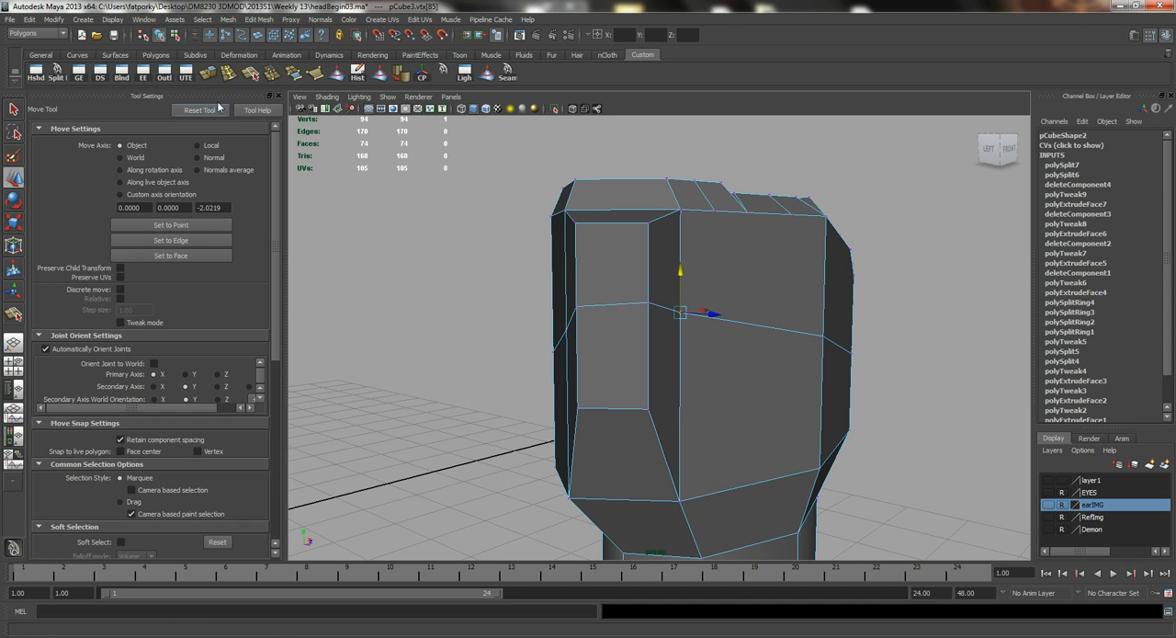
Cut new edges down the narrow faces beside the thumb base and diagonally to the midpoint of its end's lower edge.
left_click(57, 72)
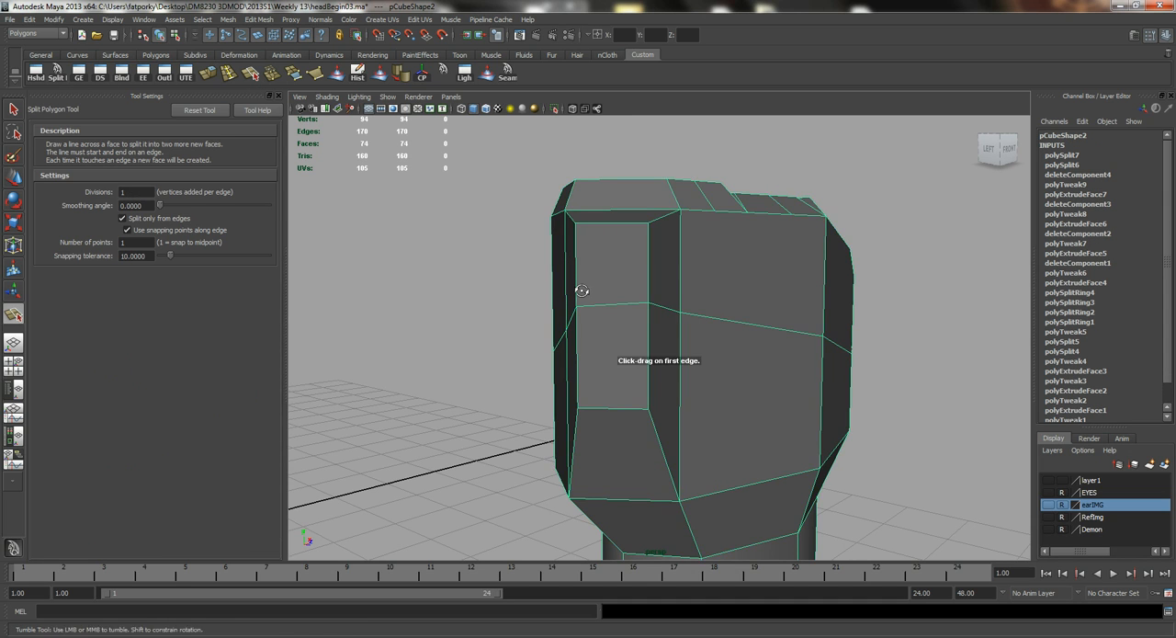
left_click_drag(551, 275, 577, 311, "alt")
left_click(622, 414)
left_click_drag(619, 414, 734, 410)
left_click(627, 403)
left_click(724, 418)
left_click(748, 466)
left_click_drag(772, 465, 680, 356, "alt")
key("w")
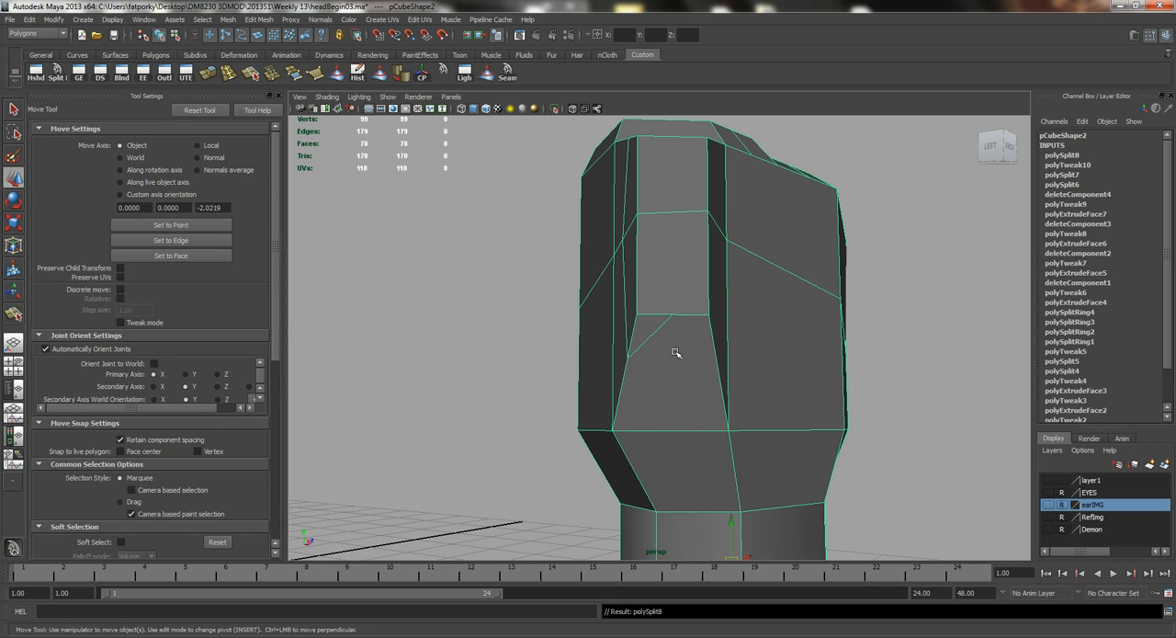
Split the face below the thumb base from the diagonal cut's midpoint to the palm's lower corner vertex.
key("y")
left_click_drag(649, 347, 740, 514)
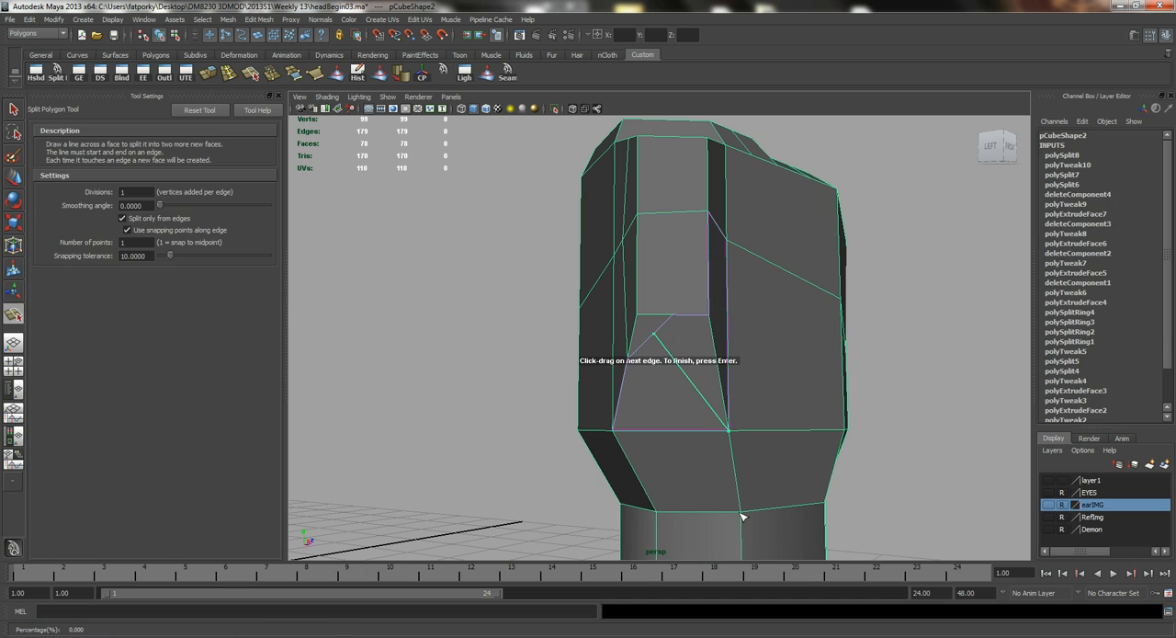
key("w")
Reposition the new vertex at the middle of the diagonal cut below the thumb base.
right_click_drag(638, 356, 593, 358)
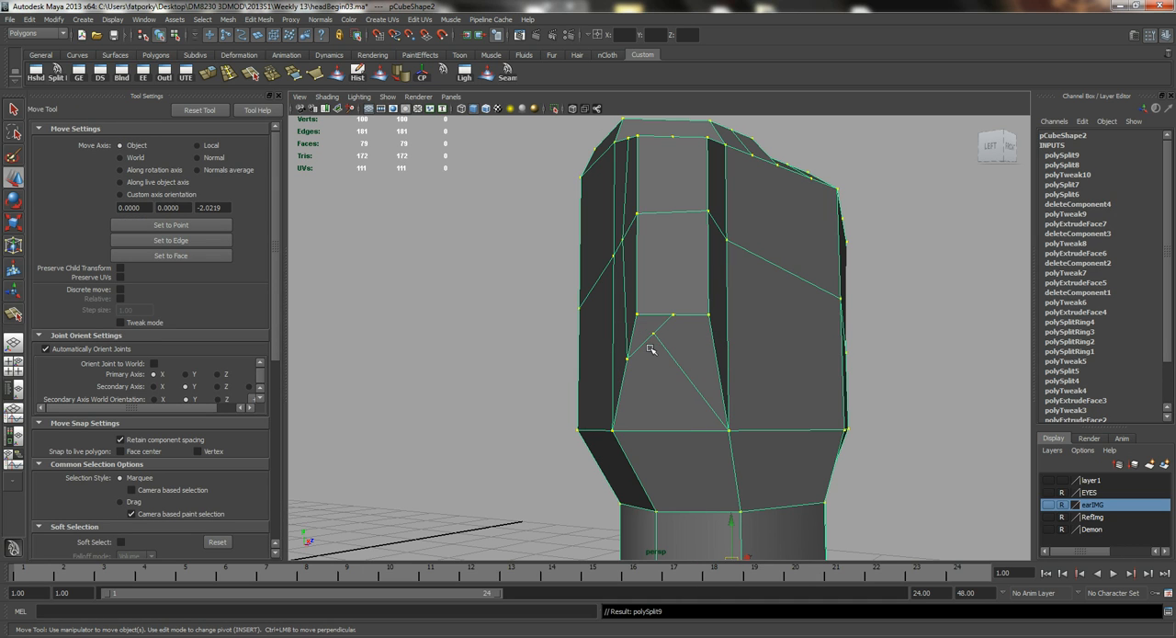
left_click(653, 334)
left_click_drag(691, 333, 681, 291)
left_click_drag(664, 235, 662, 251)
left_click_drag(662, 250, 641, 344, "alt")
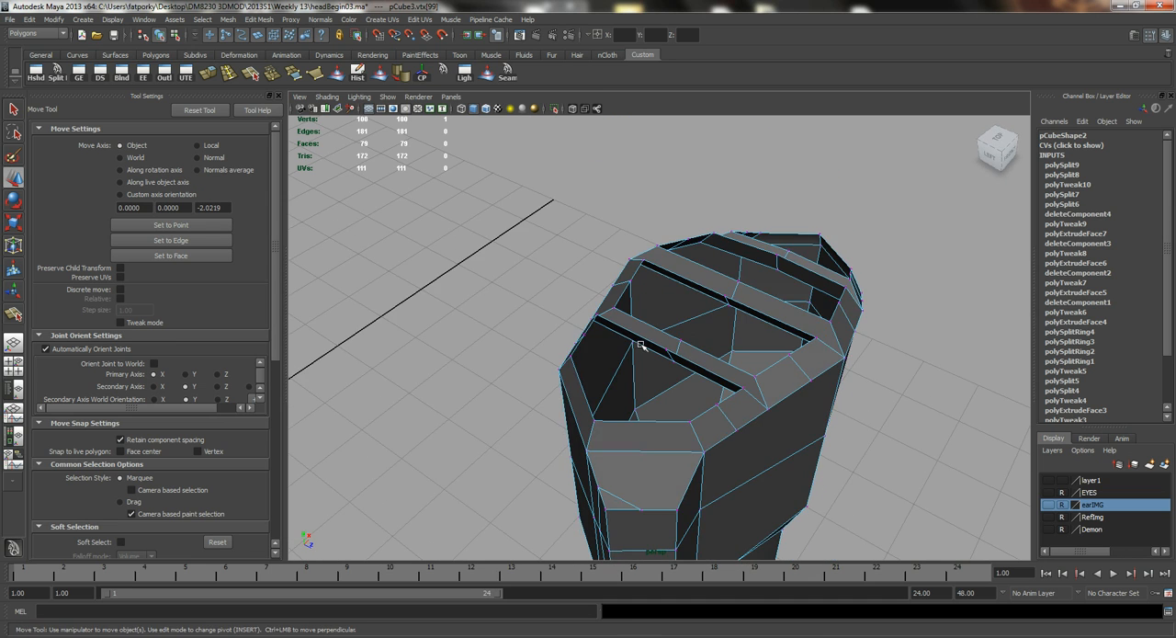
Split the face above the thumb base from the diagonal cut's midpoint to the palm's upper corner vertex.
key("g")
left_click_drag(658, 452, 751, 472)
left_click(623, 501)
key("Return")
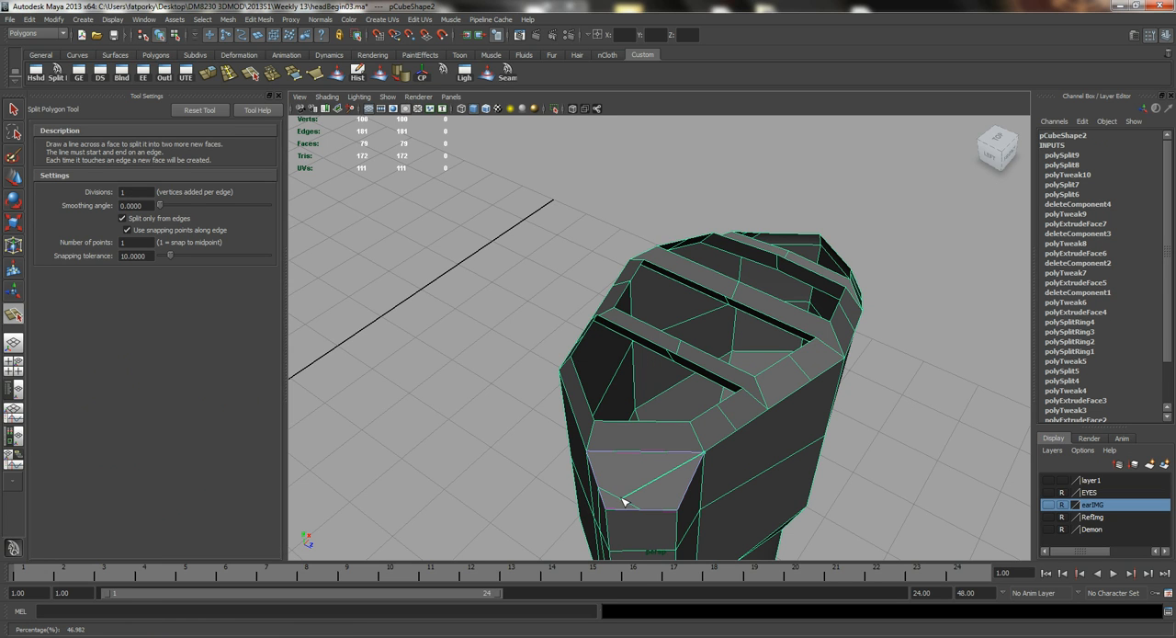
left_click_drag(619, 501, 628, 505)
key("w")
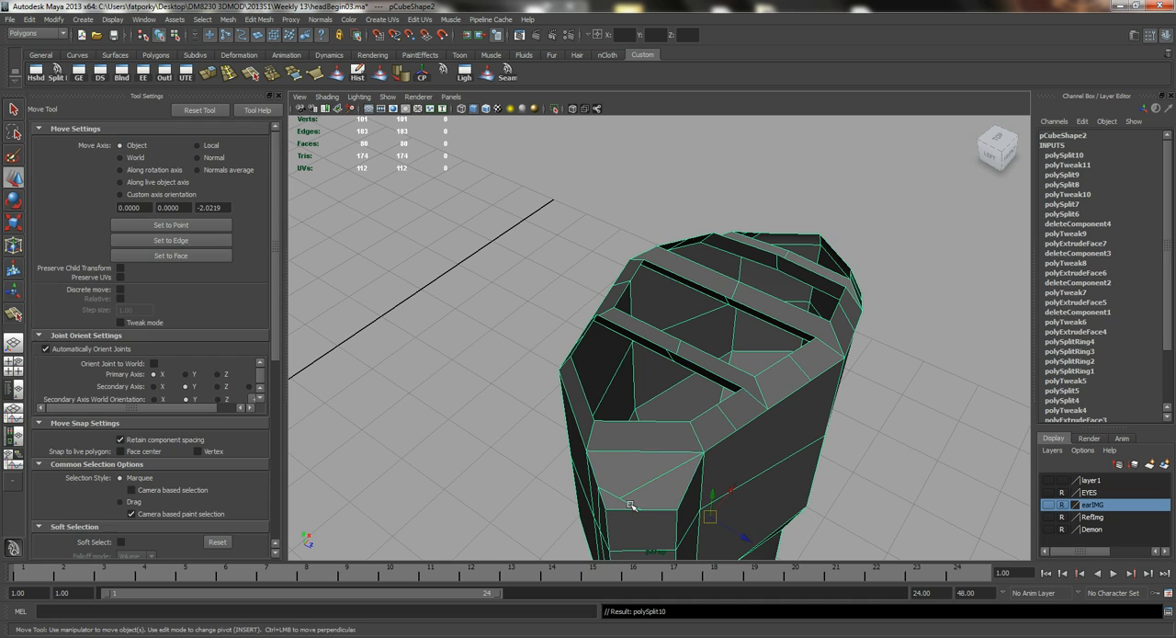
Move the new vertex on the diagonal cut above the thumb base away from the base's upper edge.
right_click_drag(624, 472, 607, 467)
left_click(620, 498)
left_click_drag(650, 516, 641, 513)
left_click_drag(630, 472, 645, 455)
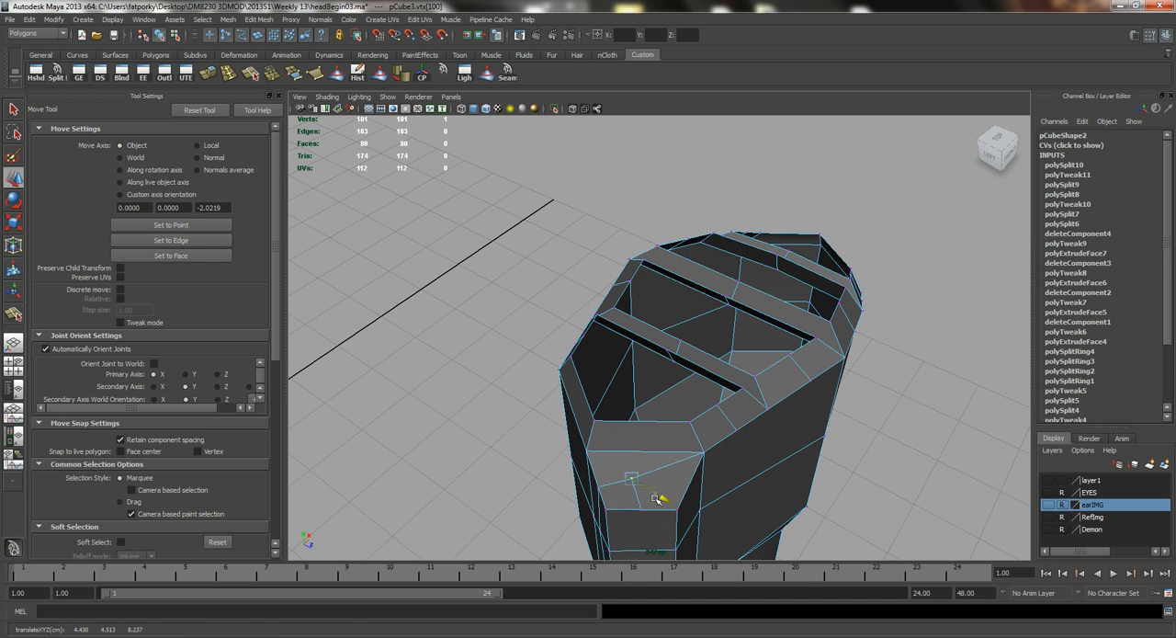
Move the mid-height edges on both sides of the thumb base outward to round its outline.
key("q")
left_click_drag(659, 415, 639, 379, "alt")
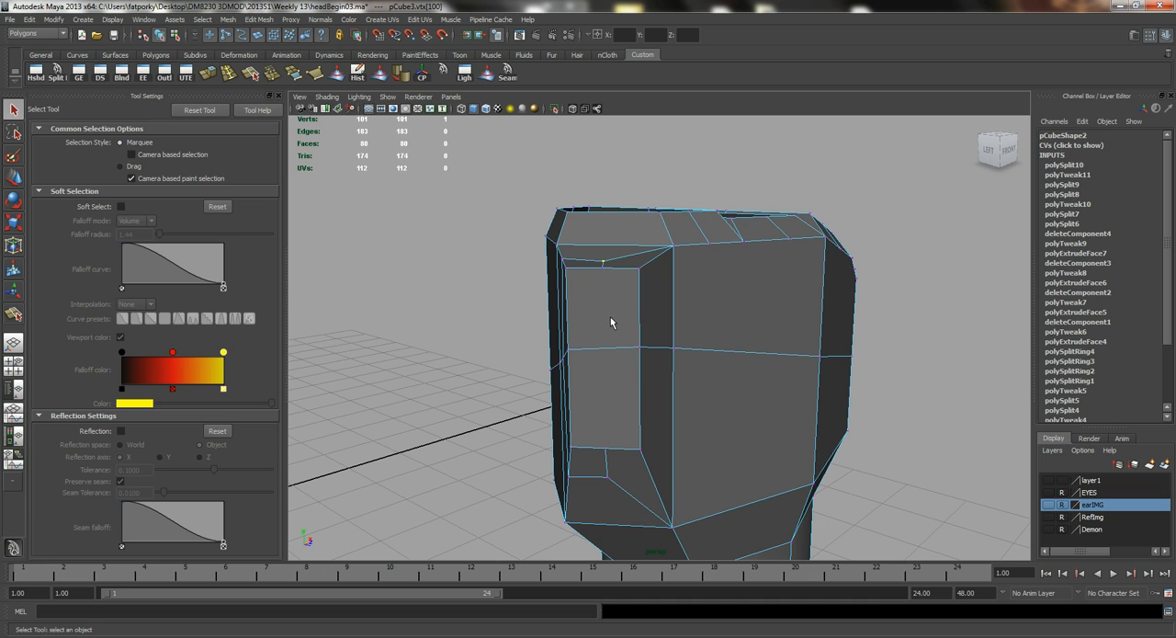
right_click_drag(648, 384, 655, 343)
left_click(659, 348)
key("w")
left_click_drag(685, 354, 746, 373, "alt")
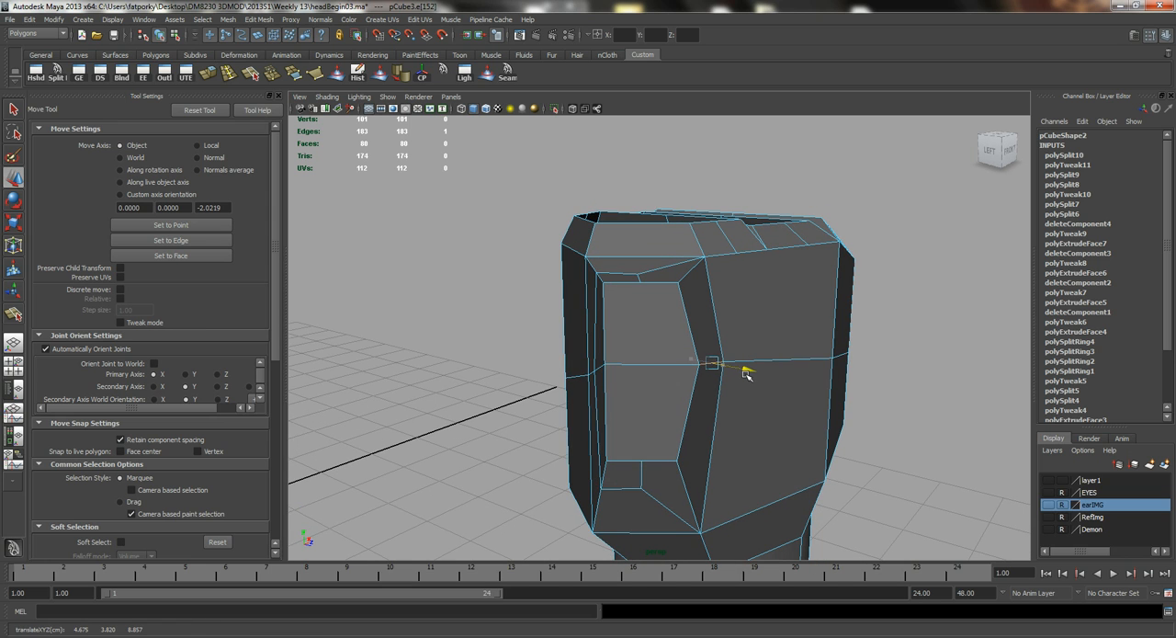
left_click_drag(650, 367, 667, 369, "alt")
left_click(672, 356)
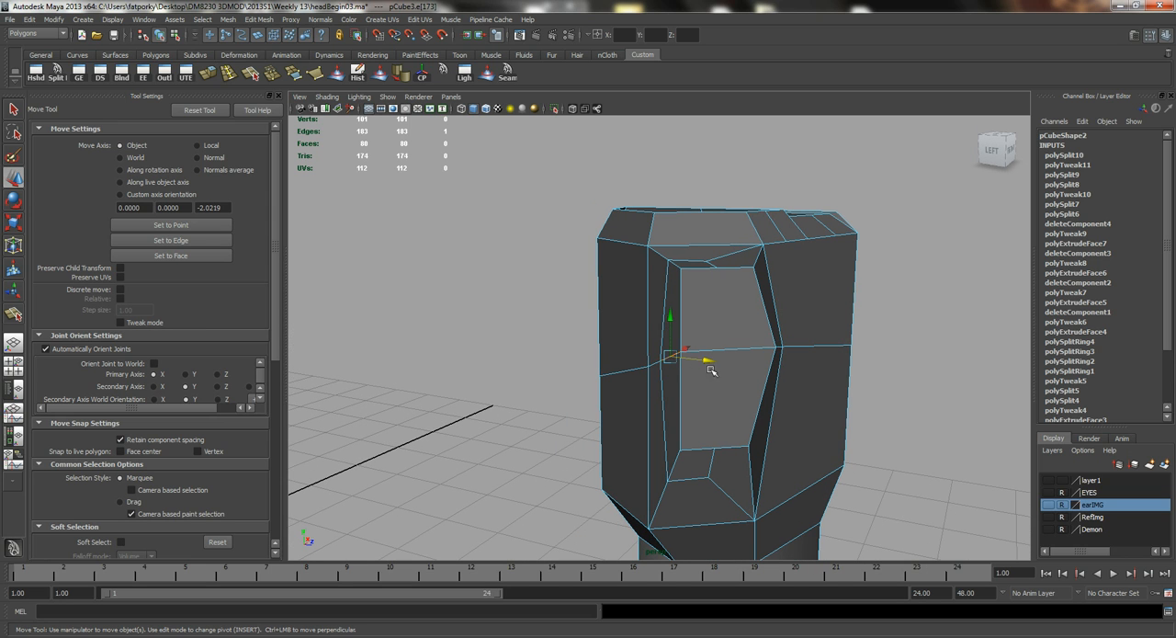
left_click(652, 364, "shift")
left_click_drag(699, 363, 653, 367, "alt")
Delete the two end faces of the thumb base to open it.
key("q")
right_click_drag(651, 364, 652, 381)
left_click(652, 378)
left_click(656, 429, "shift")
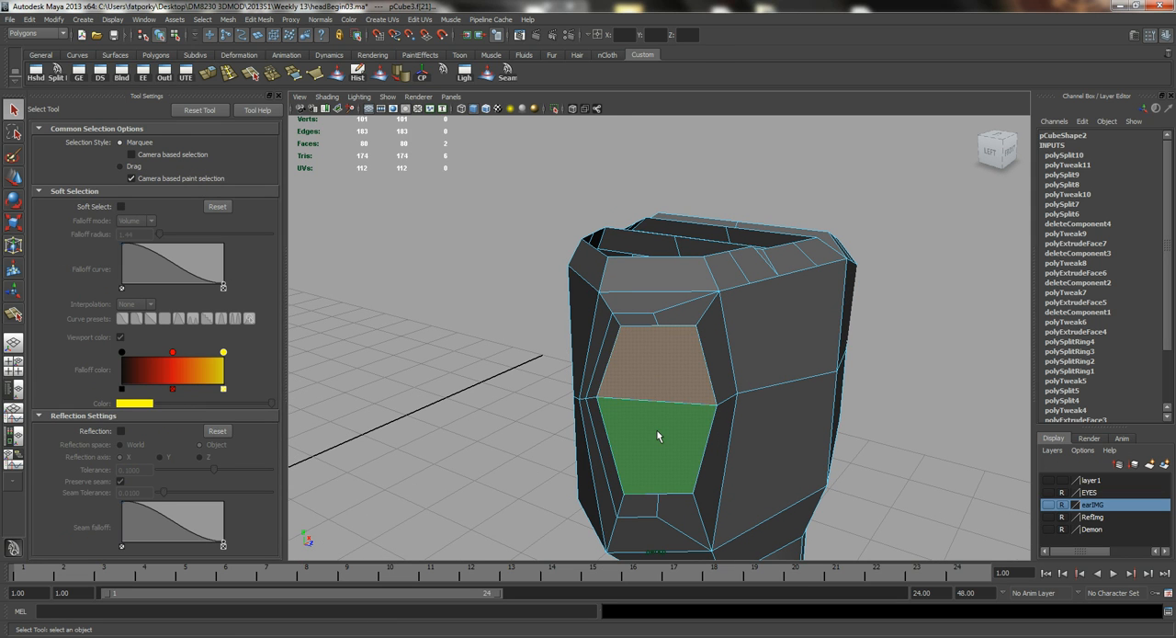
key("Delete")
Raise the upper edge of the thumb opening.
right_click_drag(654, 322, 660, 295)
left_click(655, 319)
key("w")
left_click_drag(658, 286, 657, 264)
left_click_drag(645, 387, 621, 379, "alt")
left_click(645, 352)
right_click_drag(654, 421, 649, 418)
left_click(648, 415)
Select the four large faces on the hand's front side and adjust them with soft selection enabled.
left_click_drag(648, 415, 616, 323, "alt")
right_click_drag(616, 322, 617, 350)
left_click(616, 351)
left_click(618, 378, "shift")
left_click(666, 340, "shift")
left_click(651, 304, "shift")
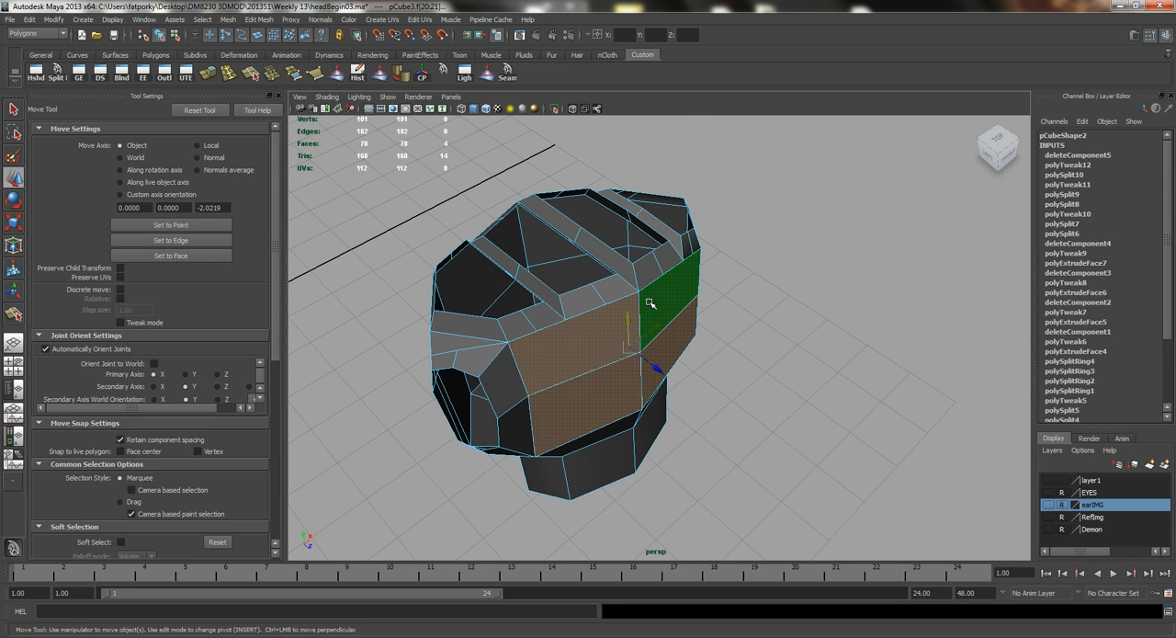
key("b")
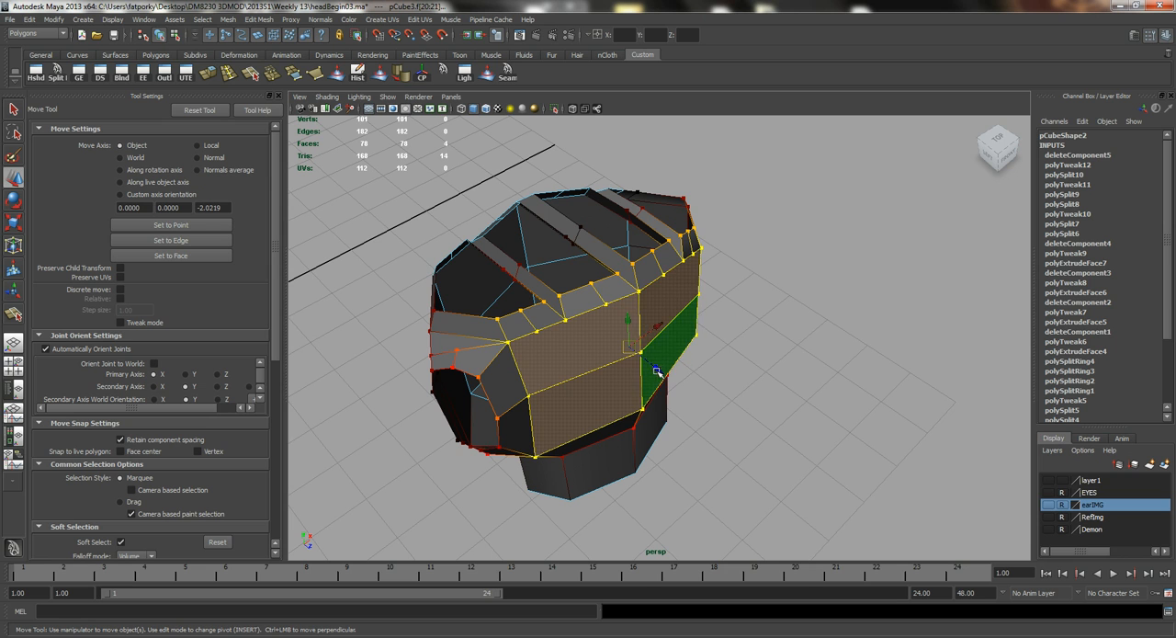
left_click_drag(634, 361, 468, 372, "alt")
right_click_drag(467, 372, 548, 353, "alt")
Reposition individual rim faces along the front of the finger bases with soft selection to start curving the knuckle row.
left_click(561, 348)
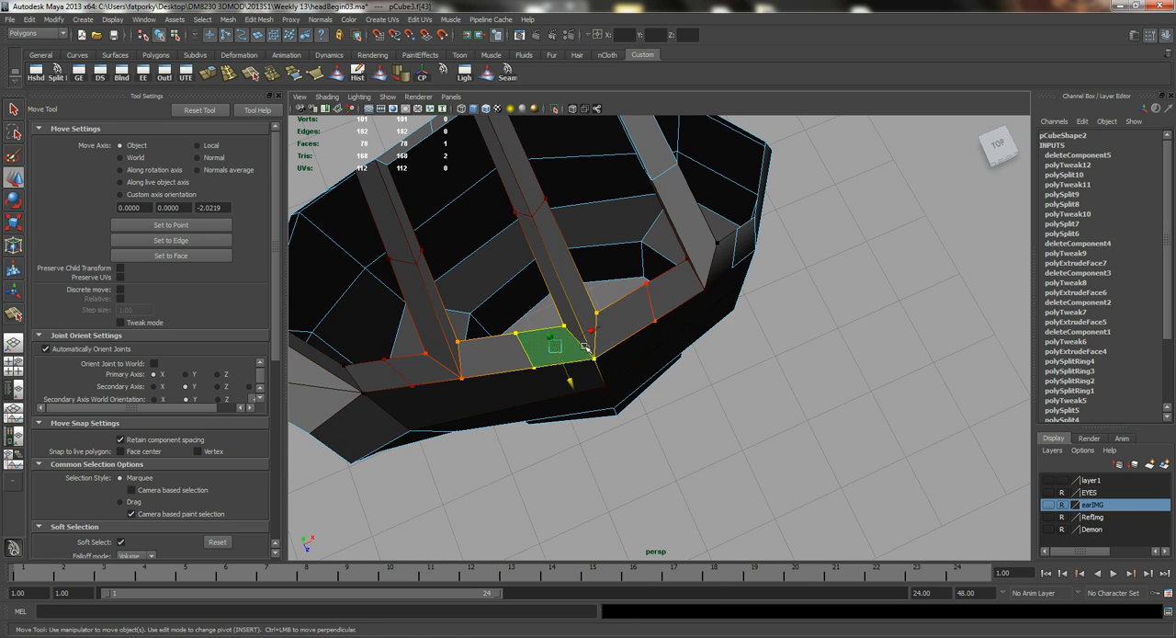
left_click(618, 333, "shift")
left_click_drag(607, 368, 579, 327, "alt")
right_click(579, 328)
right_click_drag(541, 328, 540, 329)
left_click(571, 362)
left_click_drag(565, 368, 579, 424, "alt")
left_click(618, 346)
left_click_drag(668, 405, 614, 411)
left_click(629, 406)
left_click_drag(571, 339, 489, 339, "alt")
right_click_drag(575, 351, 575, 386)
Select the four front rim faces of the two middle finger bases and move them together to round the knuckle row.
left_click(573, 335)
left_click(635, 316, "shift")
left_click_drag(612, 349, 570, 307)
left_click(542, 315, "shift")
left_click(697, 264, "shift")
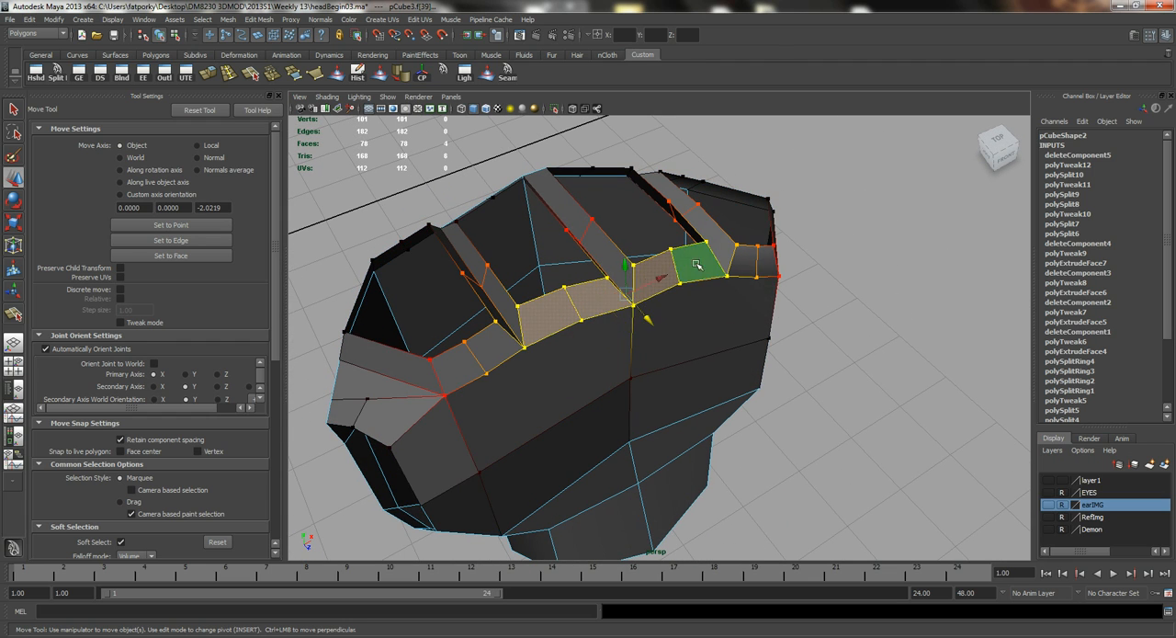
left_click_drag(650, 321, 504, 331)
key("q")
right_click_drag(559, 326, 595, 310)
mouse_move(544, 378)
left_mouse_down("alt")
mouse_move(556, 367)
mouse_move(531, 367)
left_mouse_up("alt")
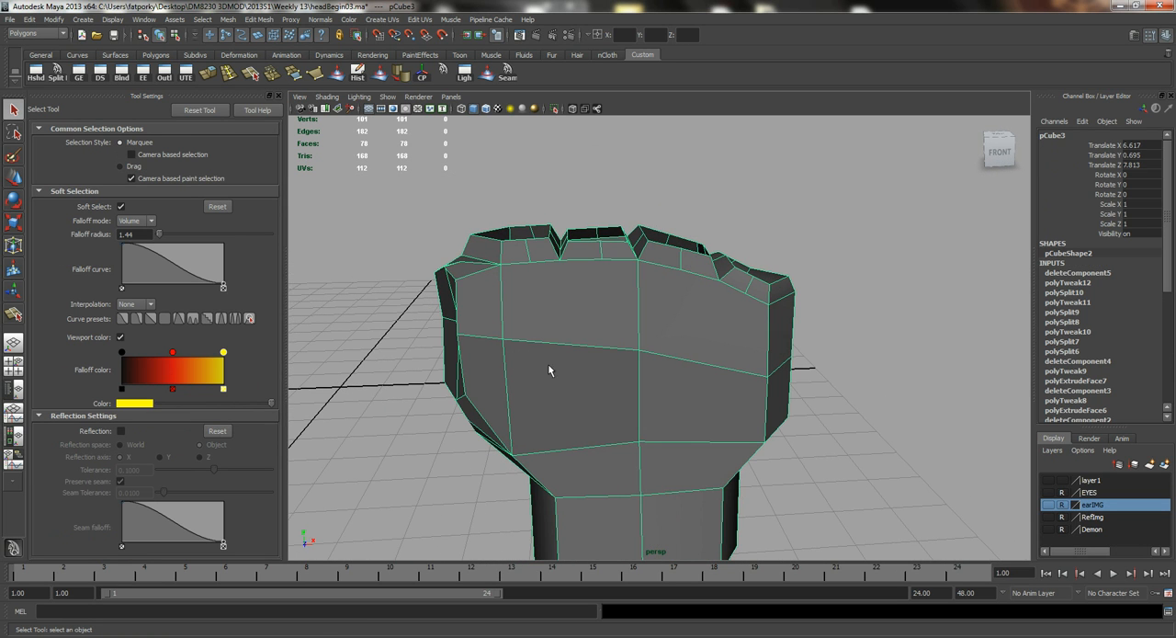
Turn off soft selection and delete the upper vertical edge on the hand's front nearest the thumb.
mouse_move(451, 362)
left_mouse_down("alt")
mouse_move(554, 373)
mouse_move(506, 394)
mouse_move(483, 389)
mouse_move(466, 354)
left_mouse_up("alt")
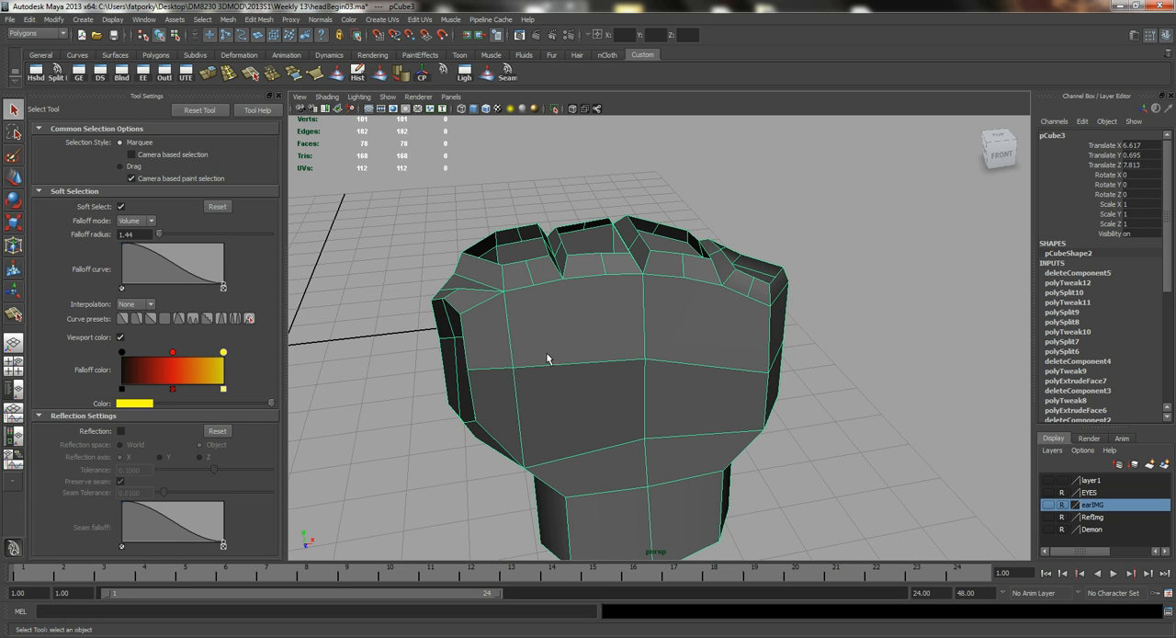
right_click_drag(525, 329, 488, 318)
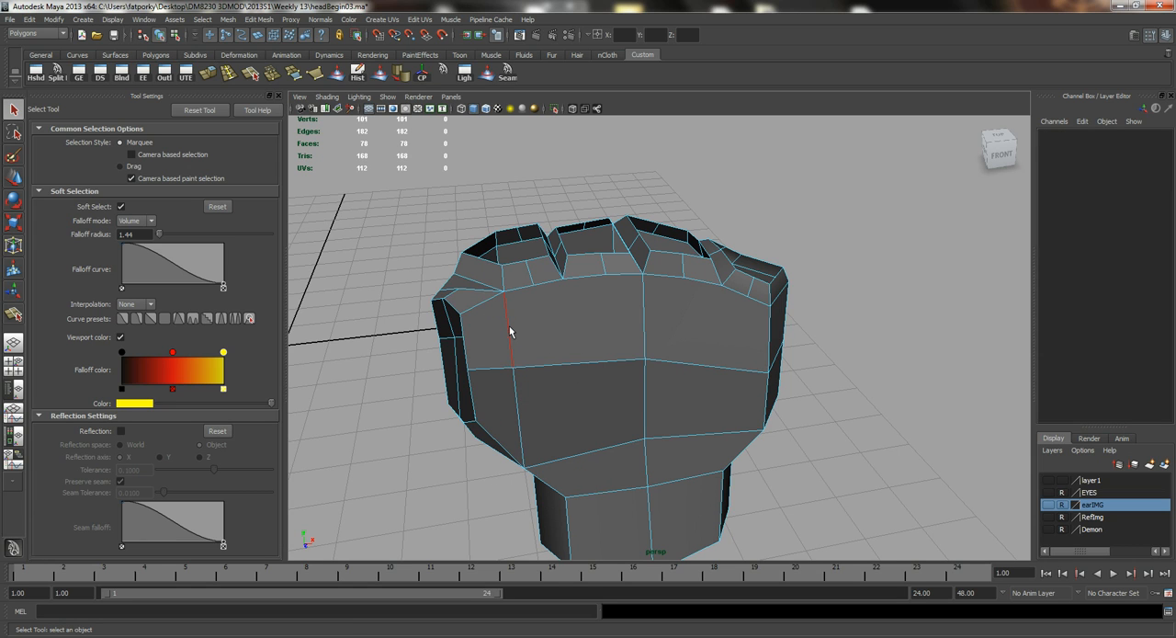
left_click(509, 330)
key("b")
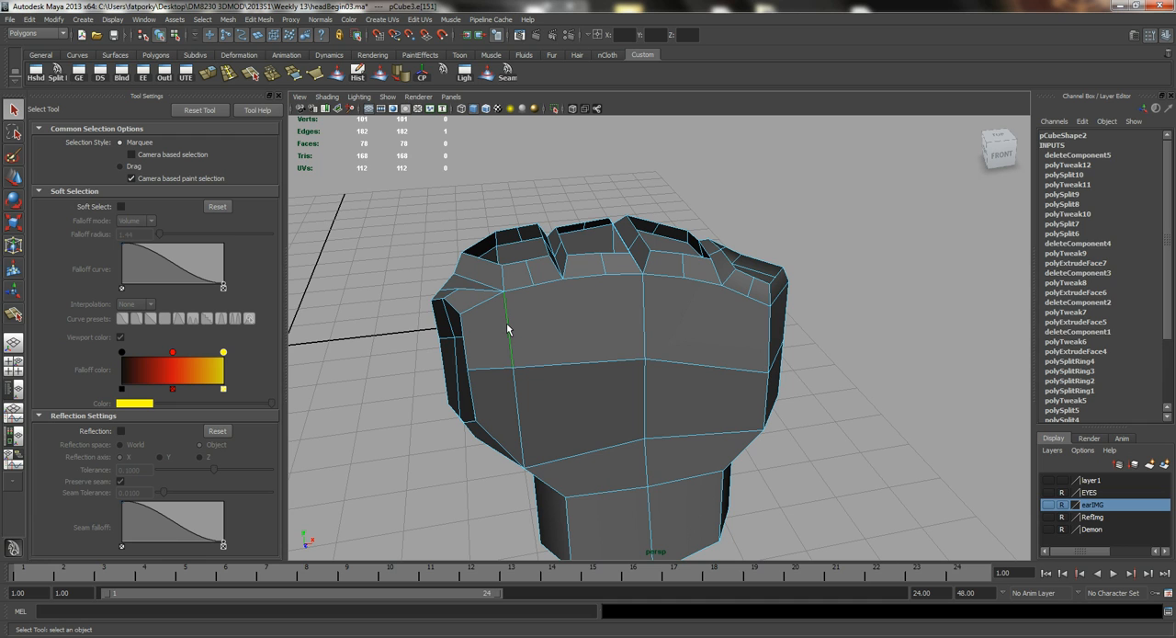
key("Delete")
Cut a continuous edge diagonally down from the front rim corner, around the hand below mid-height, and up to the back rim corner.
key("y")
left_click_drag(480, 302, 550, 286)
left_click(561, 365)
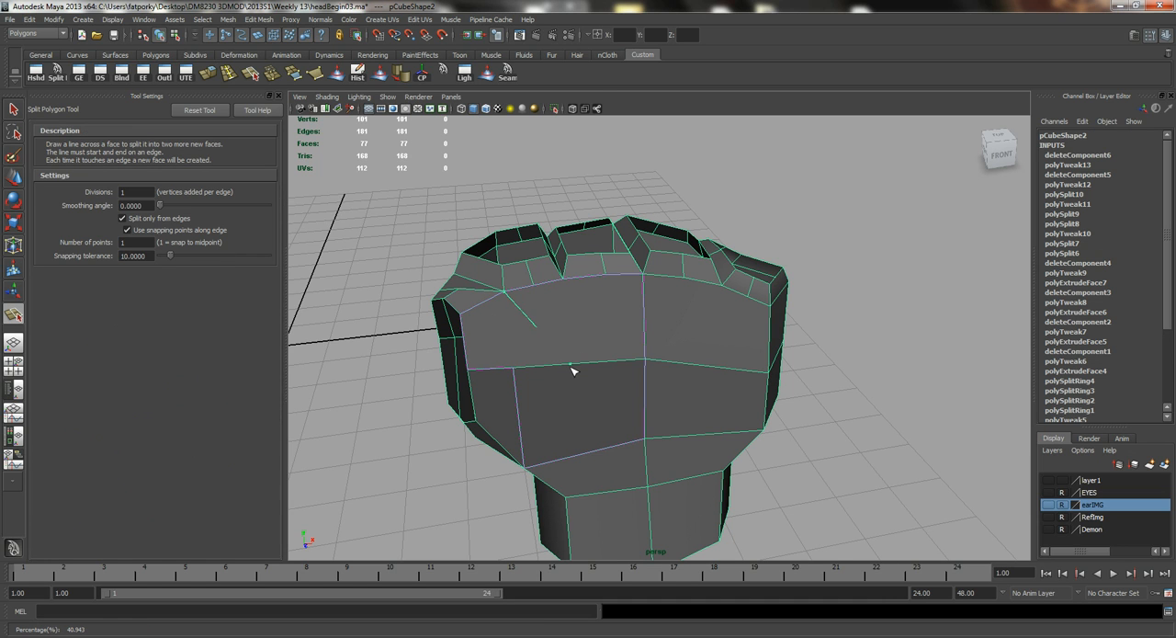
left_click_drag(564, 366, 612, 388, "alt")
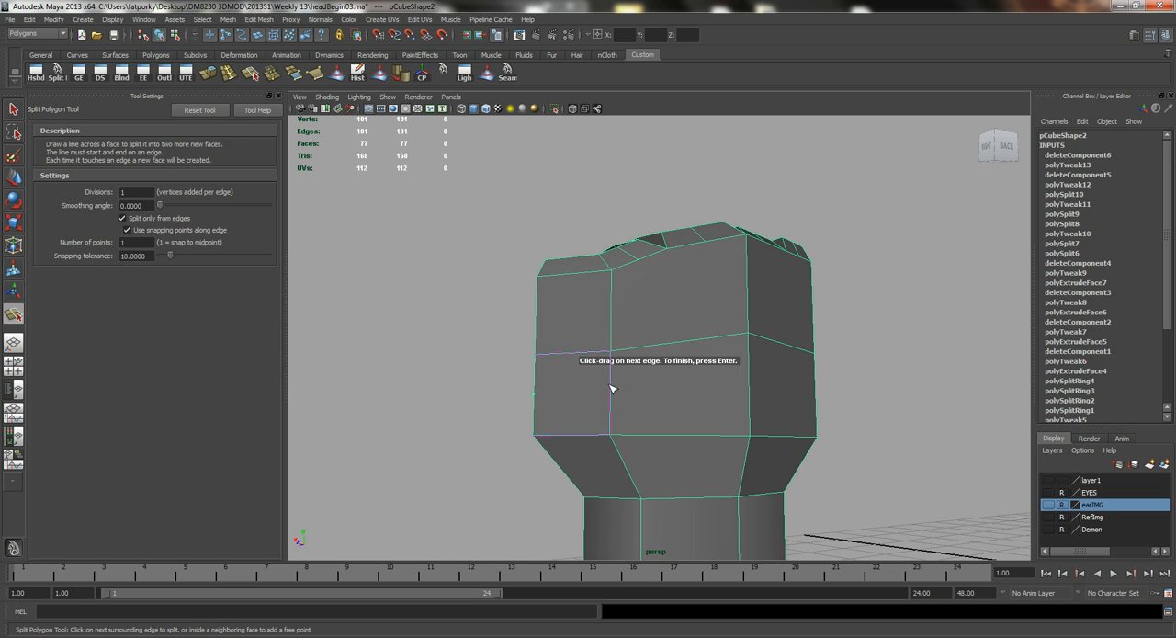
left_click_drag(688, 399, 641, 400, "alt")
left_click(626, 390)
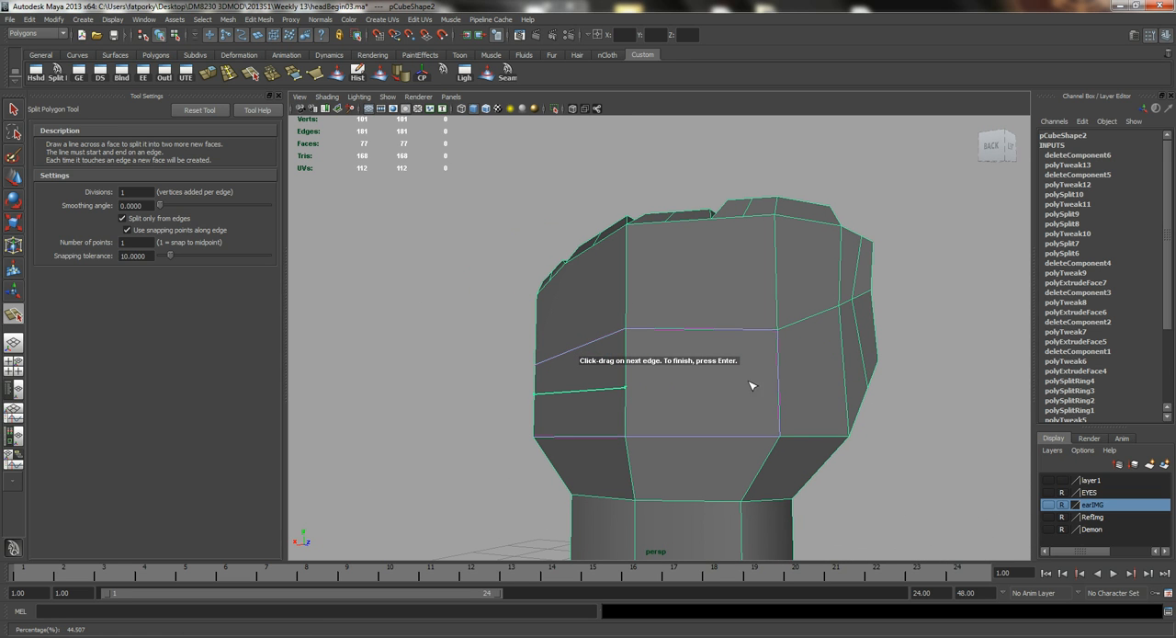
left_click(778, 386)
mouse_move(846, 383)
left_mouse_down("alt")
mouse_move(613, 390)
mouse_move(732, 399)
mouse_move(717, 420)
mouse_move(830, 400)
left_mouse_up("alt")
mouse_move(737, 412)
left_mouse_down("alt")
mouse_move(680, 423)
mouse_move(546, 360)
mouse_move(720, 398)
left_mouse_up("alt")
left_click(695, 409)
key("Return")
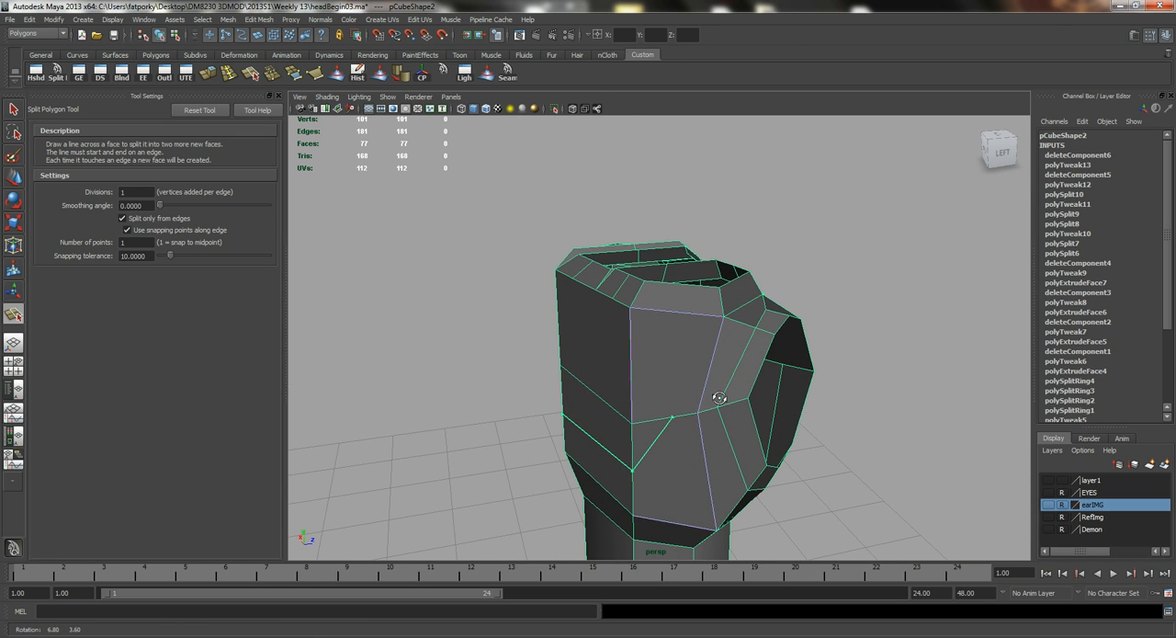
key("Return")
key("q")
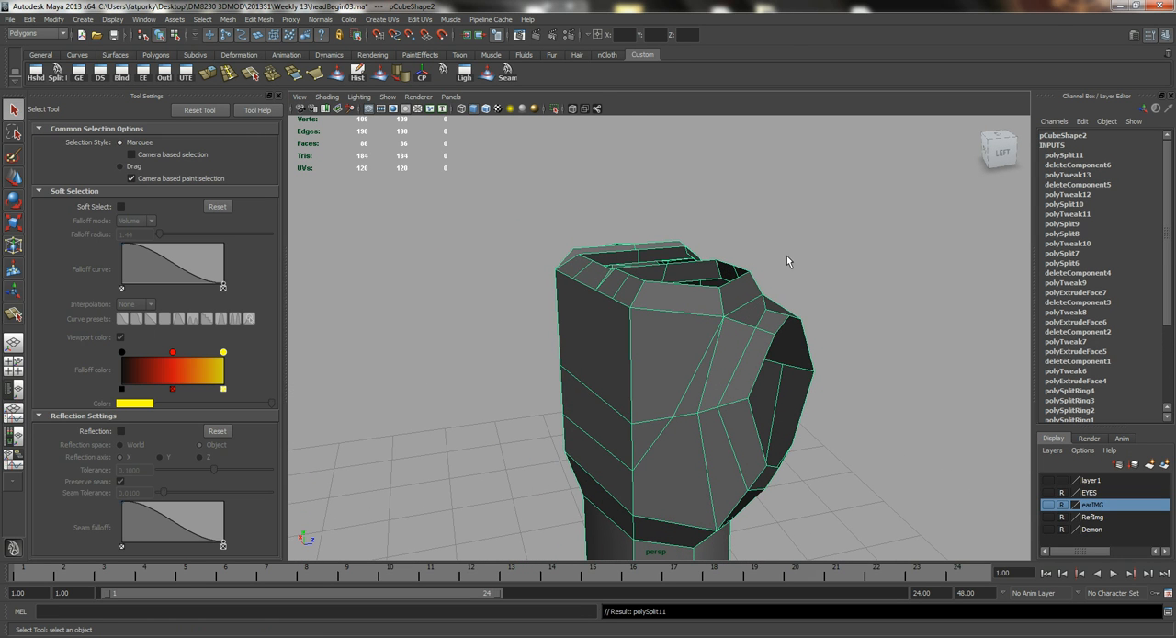
Split the hand's back below mid-height from the diagonal cut to the lower corner vertex beside the thumb.
left_click_drag(675, 389, 625, 368, "alt")
right_click_drag(625, 367, 777, 377, "alt")
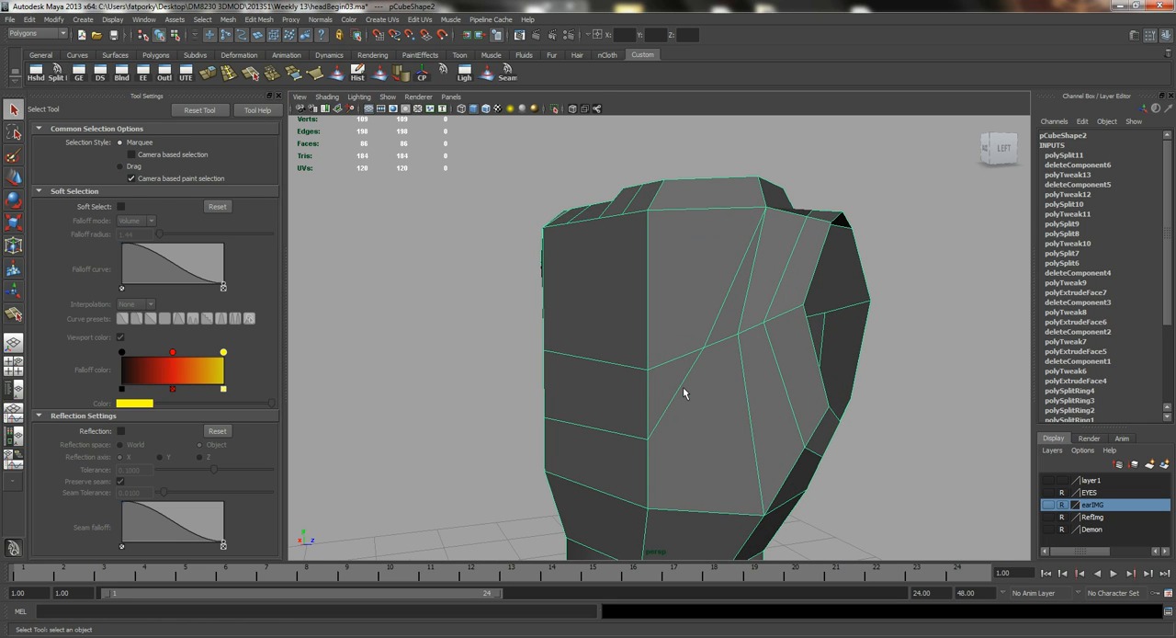
key("y")
left_click_drag(675, 396, 692, 395)
left_click_drag(752, 456, 787, 607)
key("Return")
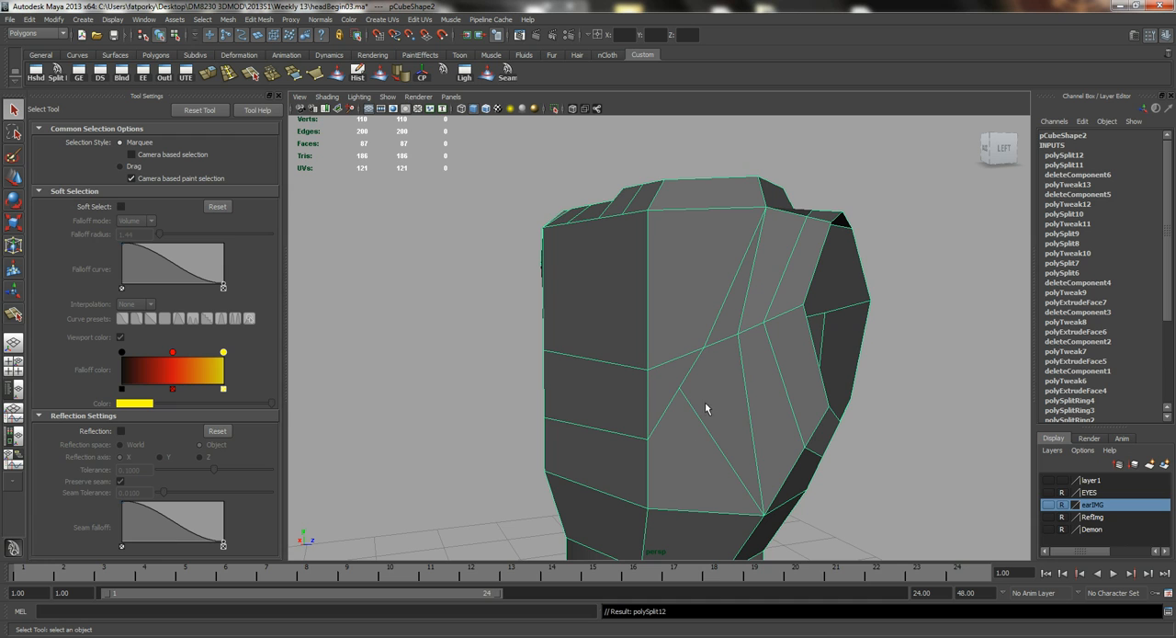
Move the new vertex on the back's diagonal cut to even out the surrounding faces.
right_click_drag(670, 401, 671, 393)
left_click(678, 391)
key("w")
left_click_drag(682, 389, 634, 362)
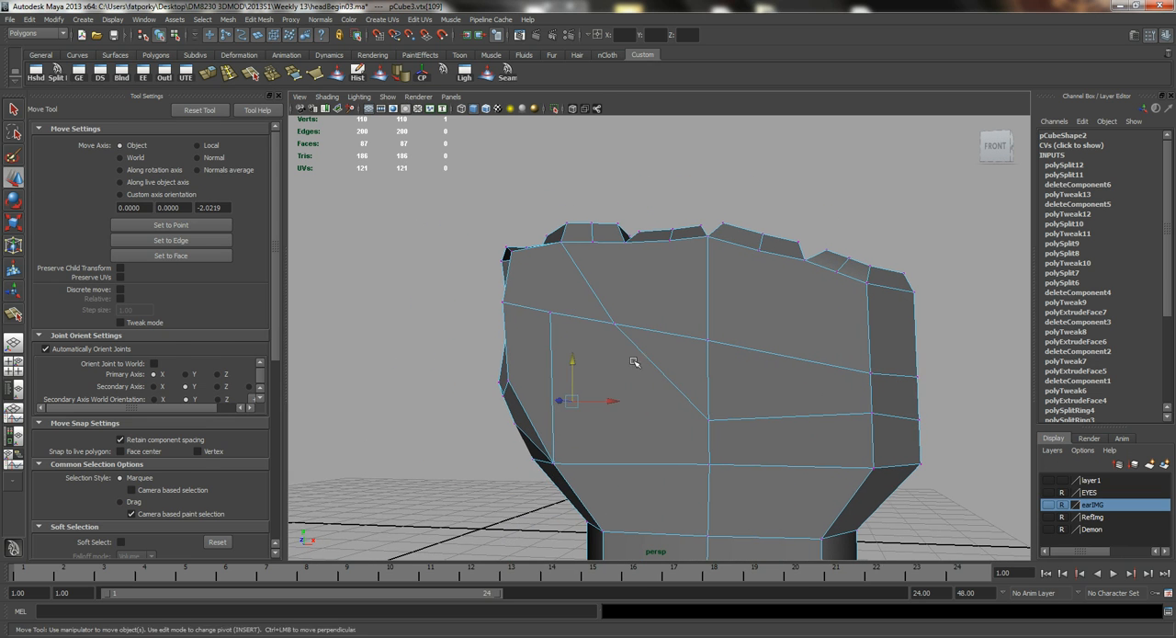
Split the hand's front below mid-height from the diagonal cut to the lower corner vertex beside the thumb.
key("q")
middle_click_drag(598, 374, 604, 350, "alt")
key("y")
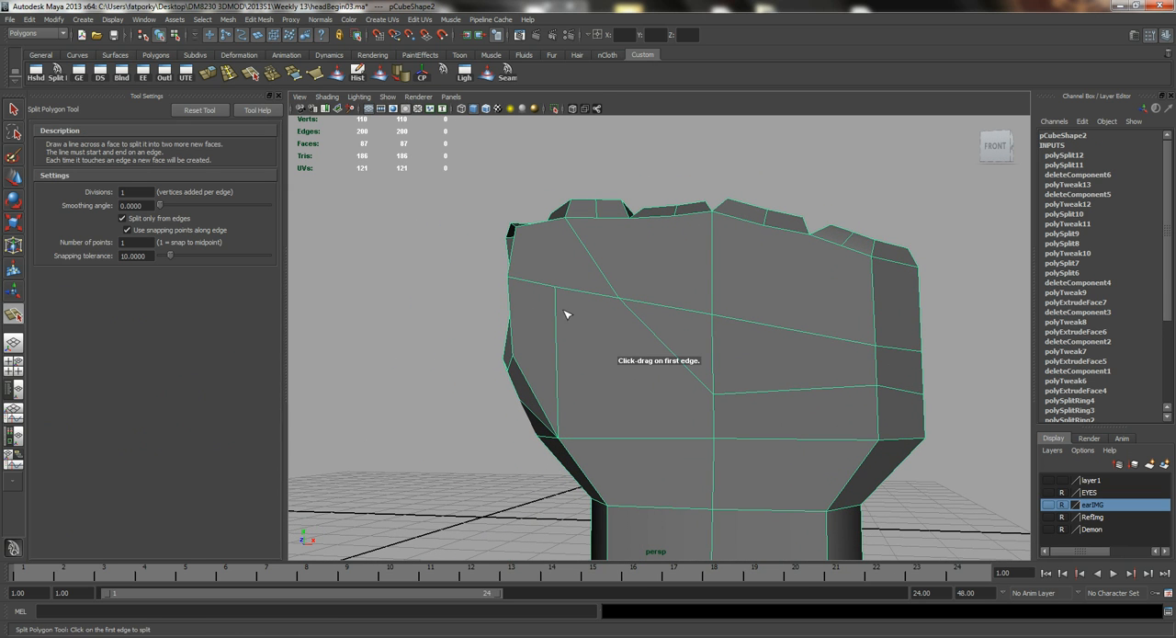
left_click_drag(570, 298, 649, 367, "alt")
left_click_drag(564, 407, 563, 440)
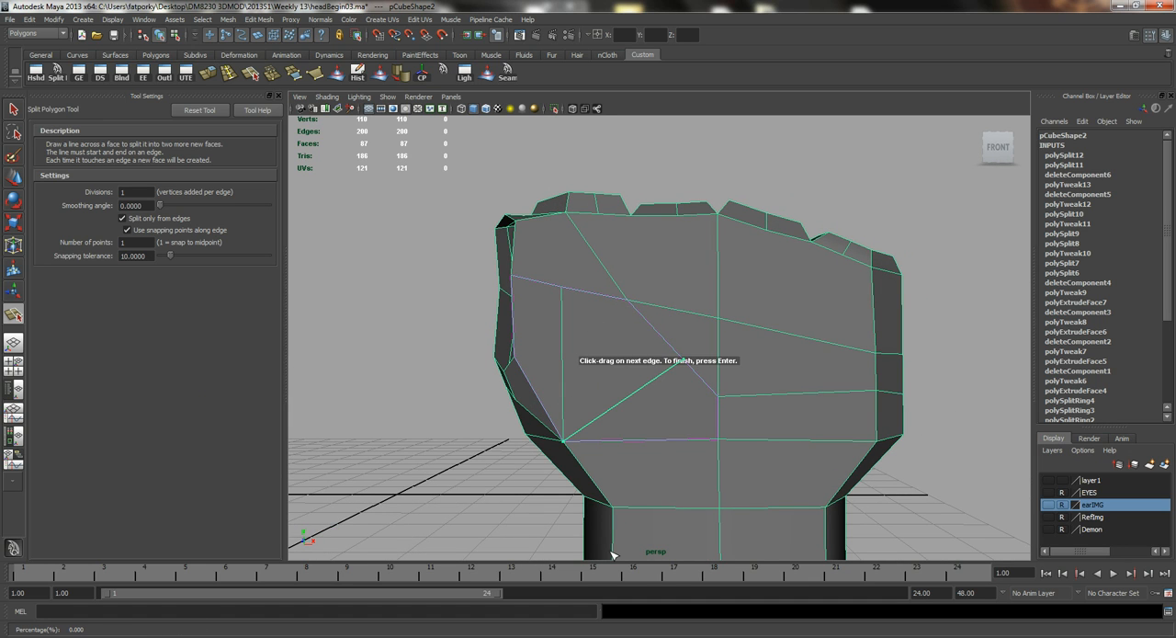
key("Return")
Move the new vertex on the front's diagonal cut sideways towards the thumb.
right_click_drag(649, 373, 677, 364)
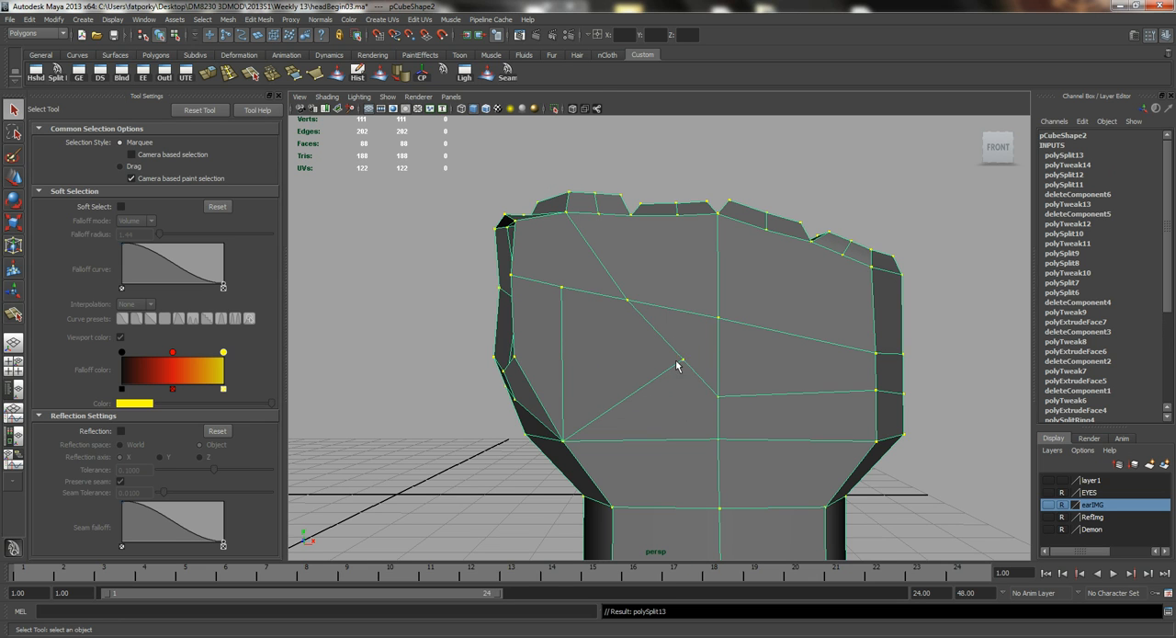
left_click(683, 361)
key("w")
left_click_drag(710, 361, 565, 360)
key("q")
Cut a new edge line across the strip above the thumb opening and down the back, and delete the adjacent old edge.
key("g")
left_click_drag(539, 266, 604, 309, "alt")
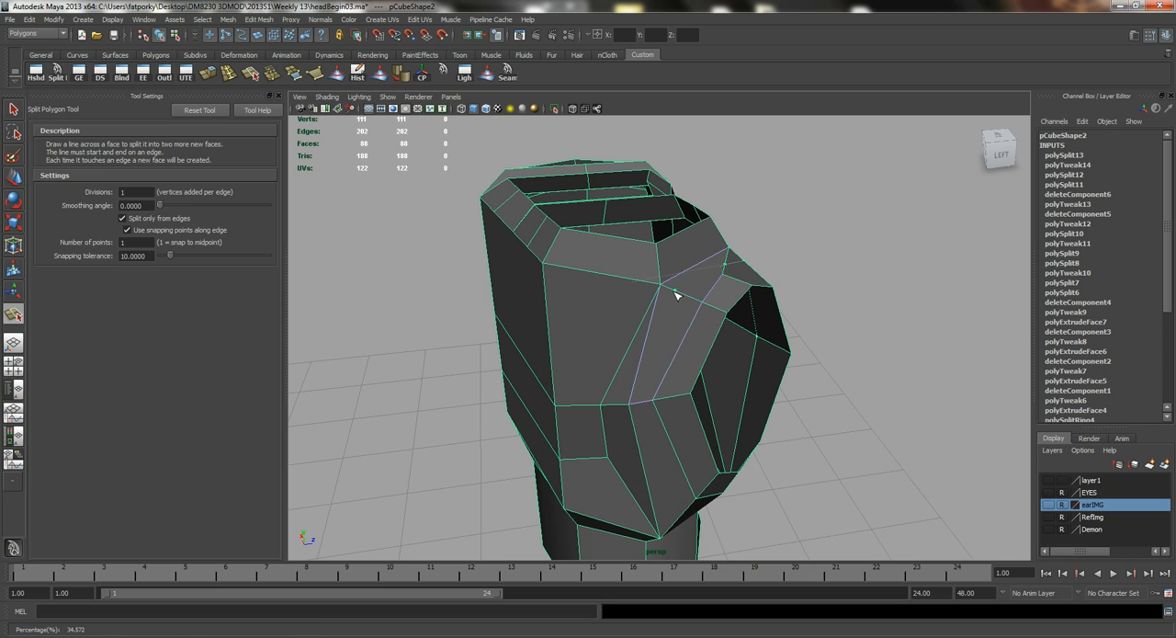
left_click_drag(679, 292, 629, 475, "alt")
key("q")
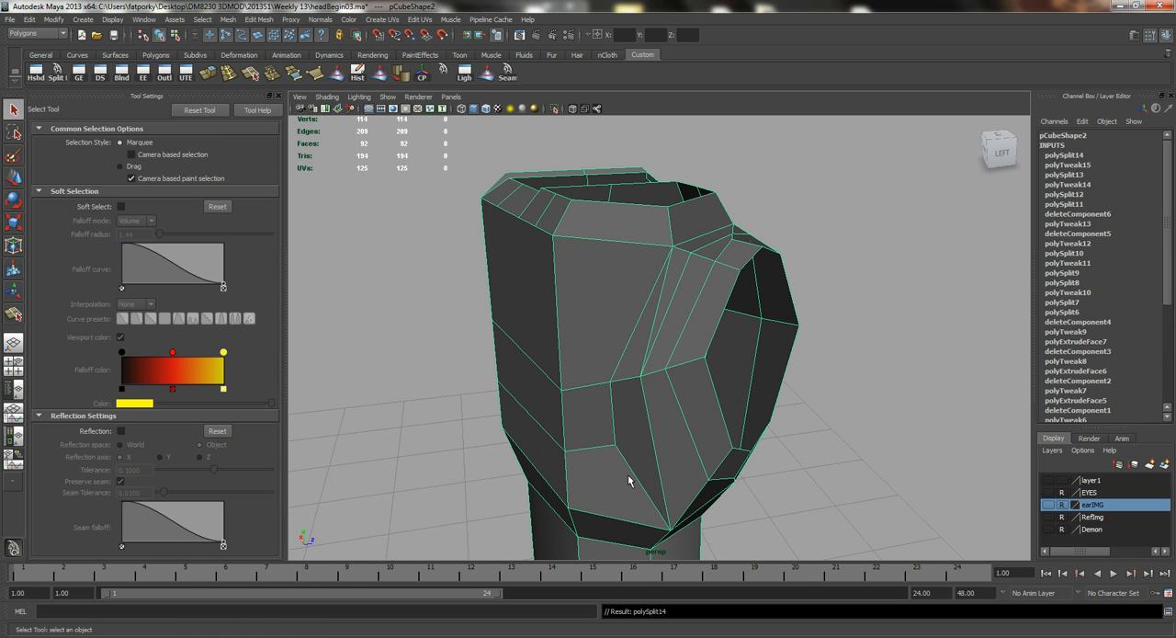
left_click(654, 309)
key("Delete")
Snap the middle vertex of the cut above the thumb opening onto the neighbouring front vertex and merge the two.
left_click_drag(698, 196, 495, 340, "alt")
right_click_drag(500, 328, 469, 327)
left_click(482, 329)
key("w")
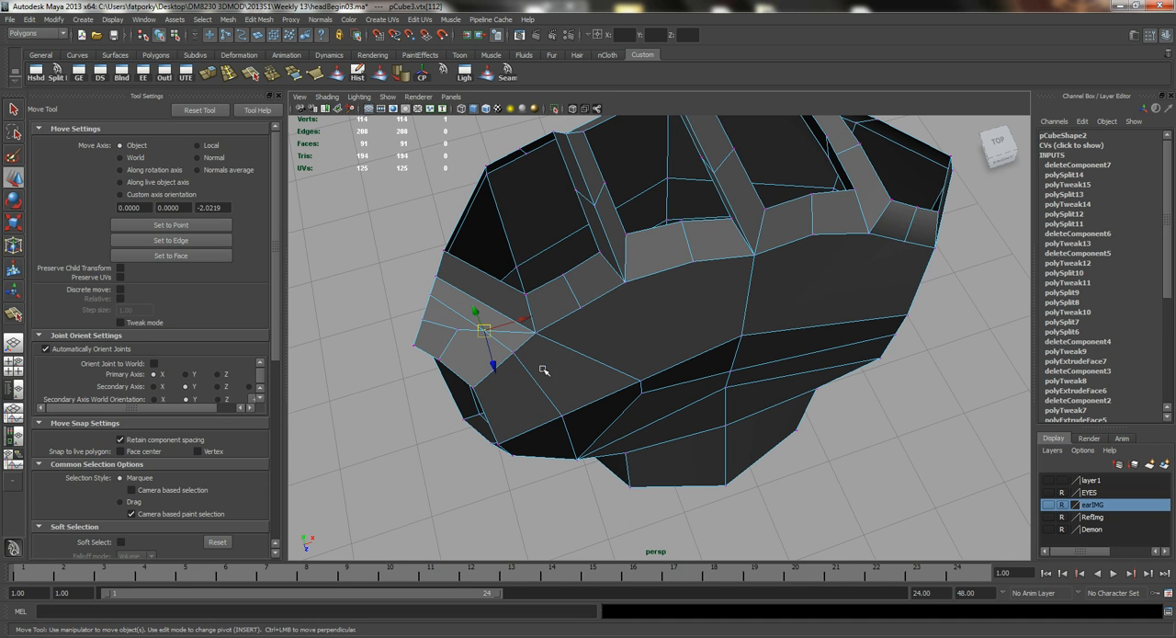
left_click_drag(483, 331, 516, 338)
key("q")
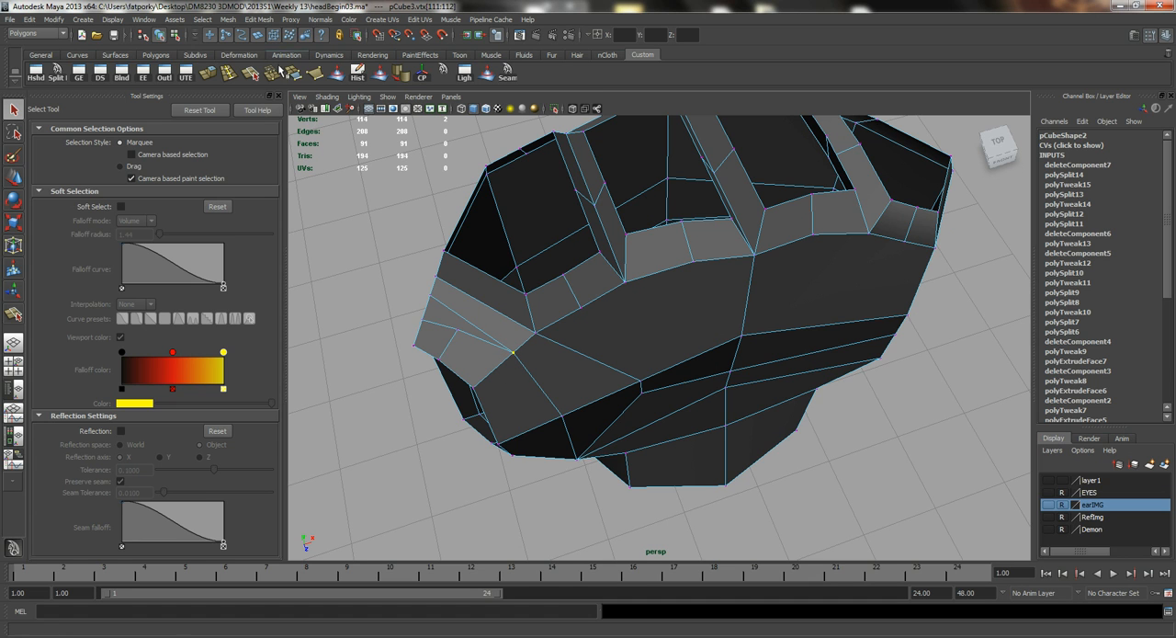
left_click(273, 73)
left_click(226, 273)
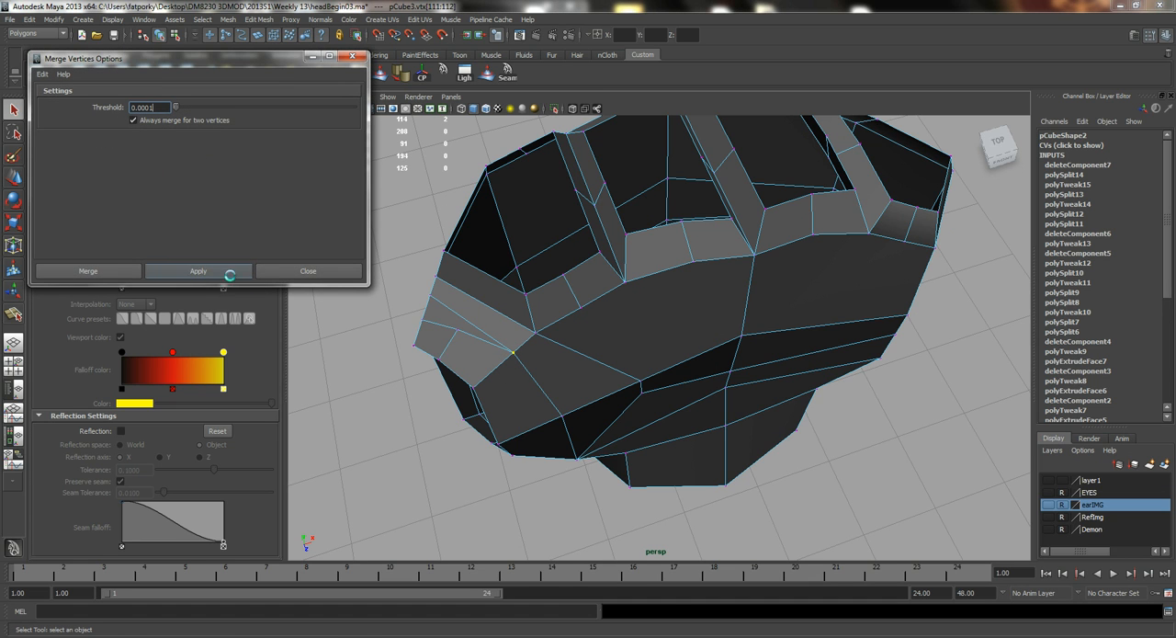
left_click(328, 275)
Shift the merged front vertex and the middle vertex above the thumb opening to even out the surrounding faces.
left_click_drag(473, 361, 478, 333, "alt")
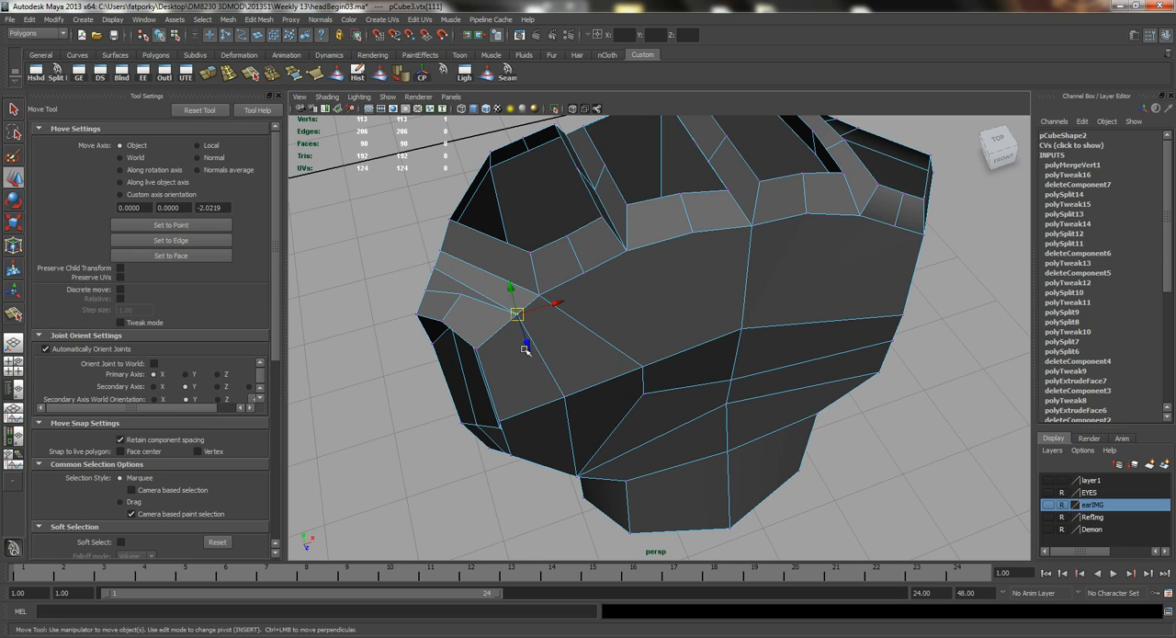
left_click(412, 415)
left_click(514, 315)
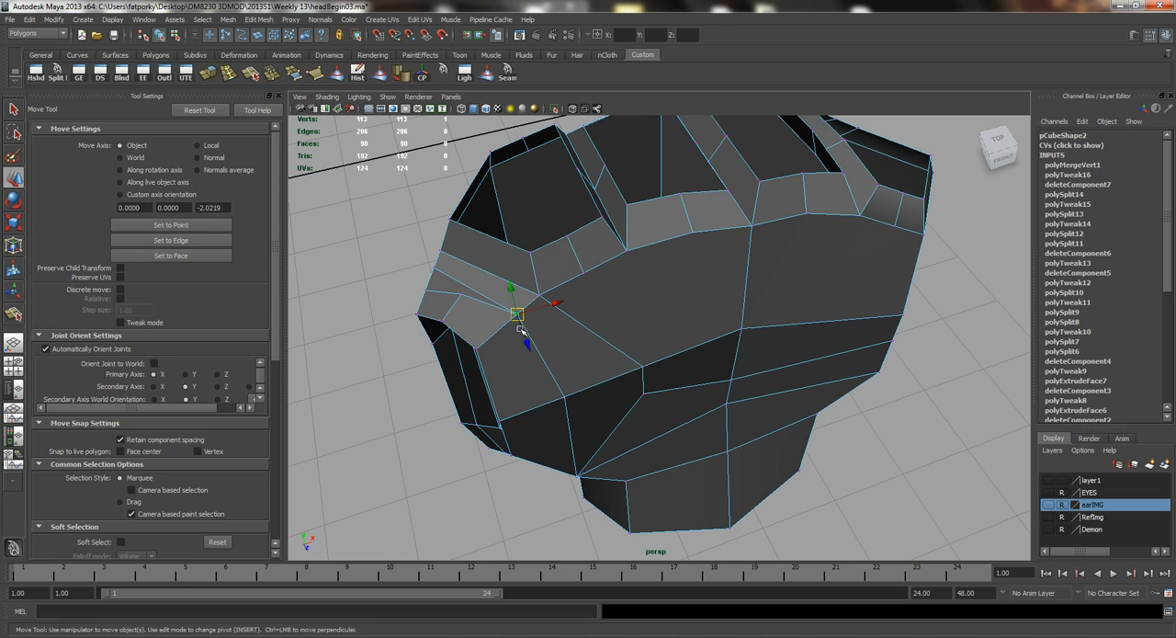
left_click(403, 374)
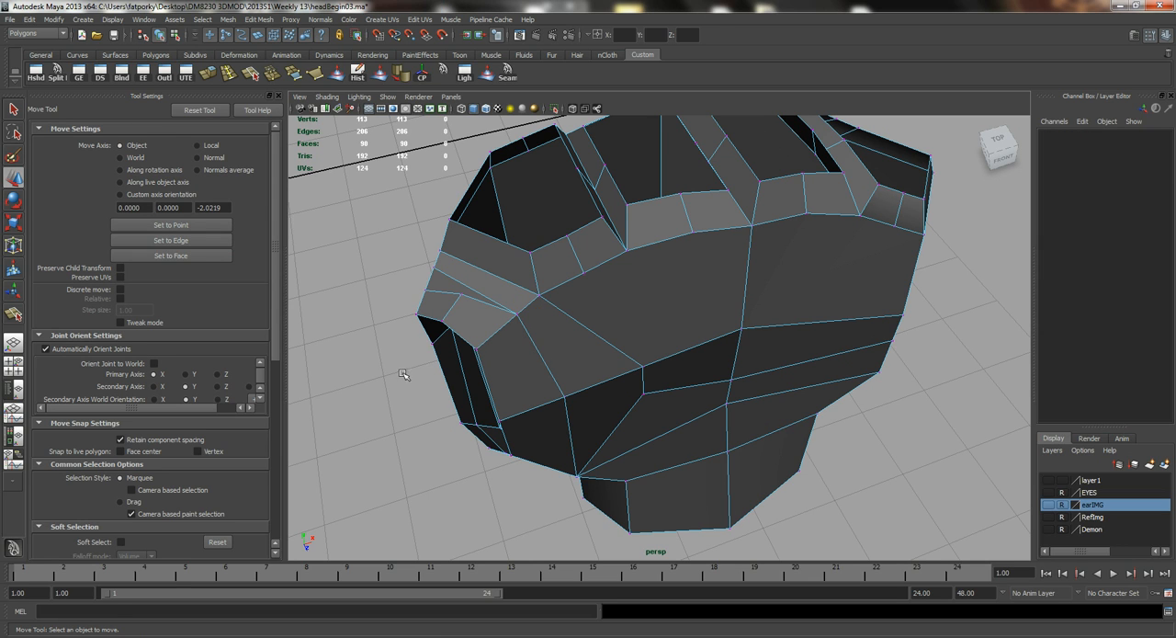
left_click(517, 315)
left_click_drag(525, 338, 522, 330)
left_click_drag(564, 295, 488, 288)
left_click(462, 294)
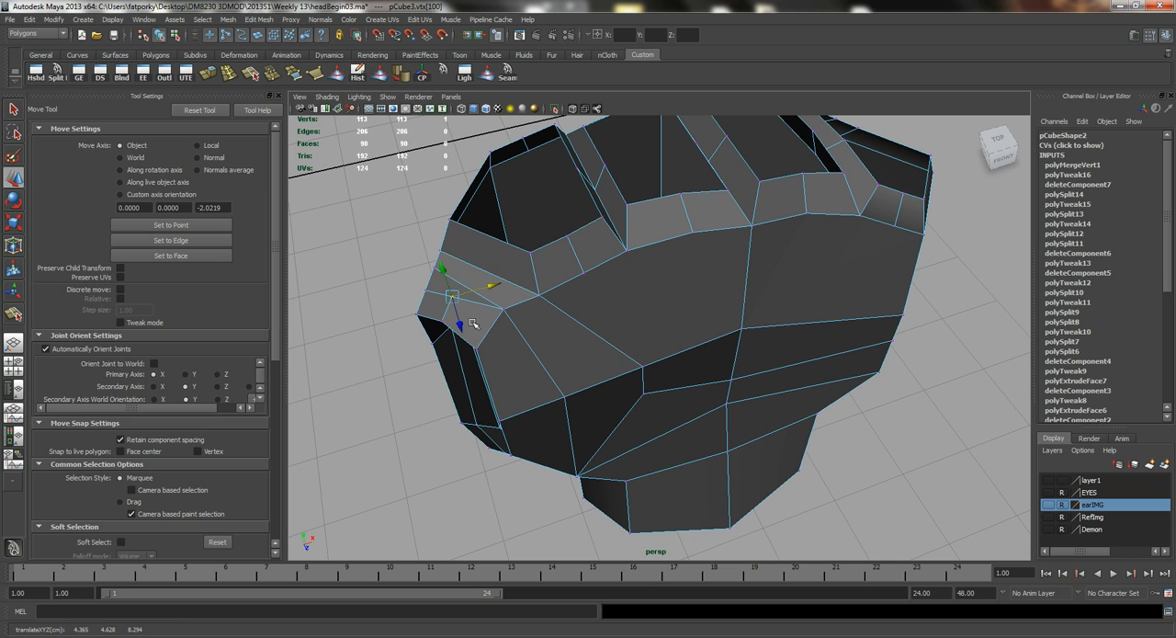
Select the two middle edges across the palm's little-finger side and shift them vertically to even out the side.
left_click_drag(462, 335, 681, 407, "alt")
left_click_drag(613, 314, 625, 255, "alt")
right_click_drag(620, 265, 636, 292)
left_click_drag(822, 335, 761, 323, "alt")
right_click_drag(761, 323, 758, 308)
left_click(762, 328)
left_click_drag(763, 372, 684, 345, "alt")
left_click(717, 329, "shift")
left_click(692, 277)
left_click(753, 281, "shift")
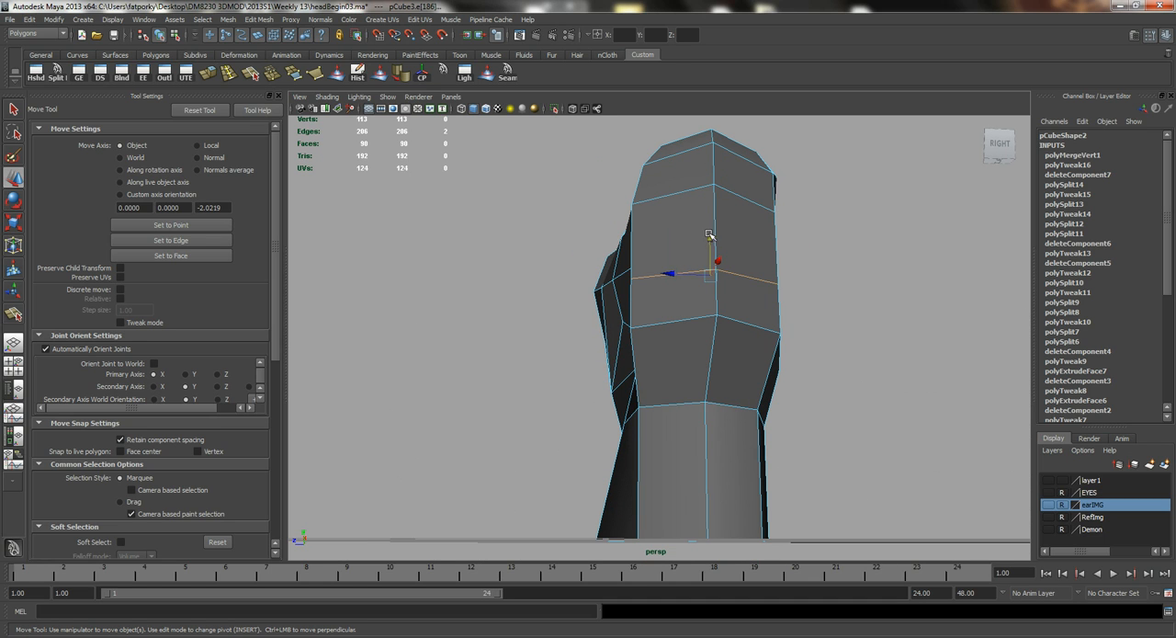
left_click_drag(662, 220, 681, 251, "alt")
Enable soft selection and reshape the faces around the middle of the palm's little-finger side.
key("q")
left_click(599, 285)
left_click(675, 296, "shift")
left_click_drag(674, 297, 655, 404, "alt")
key("b")
key("w")
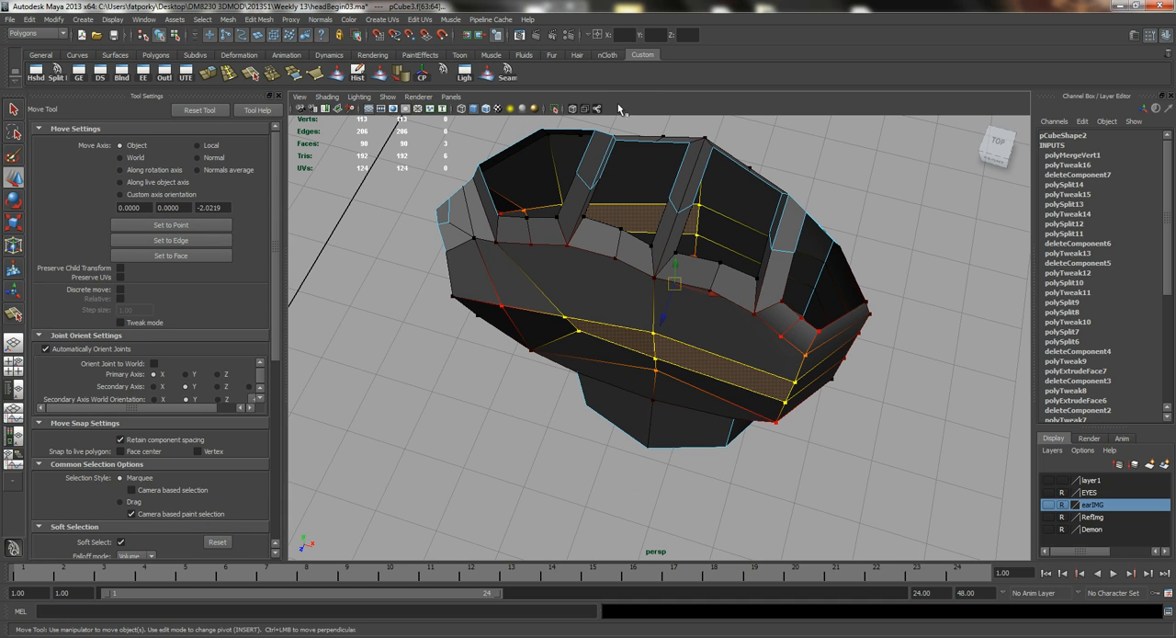
left_click_drag(621, 130, 652, 229, "ctrl")
left_click_drag(661, 386, 816, 302)
left_click(867, 274)
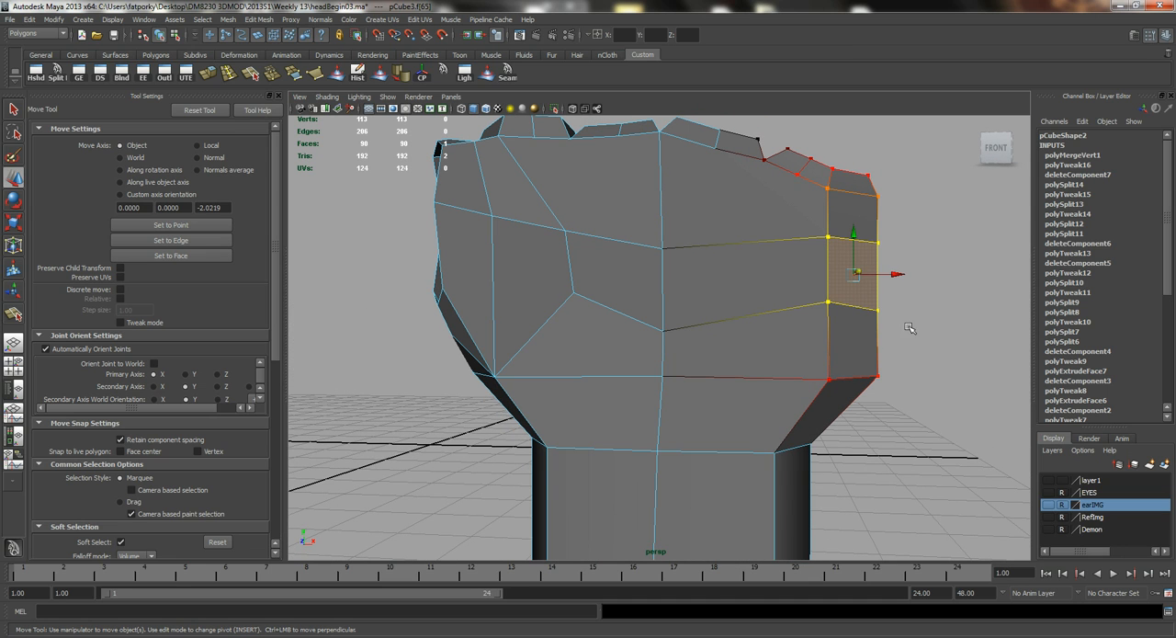
left_click(885, 288)
right_click_drag(829, 297, 864, 262)
left_click(847, 292)
middle_click_drag(843, 296, 764, 309, "alt")
Adjust the wrist edges on the little-finger side with soft selection to smooth the transition from palm to wrist.
mouse_move(735, 259)
right_mouse_down()
mouse_move(740, 250)
mouse_move(719, 260)
right_mouse_up()
left_click(722, 260)
left_click_drag(721, 274, 628, 332, "alt")
left_click(730, 278, "shift")
left_click_drag(732, 296, 670, 370, "alt")
left_click(658, 338)
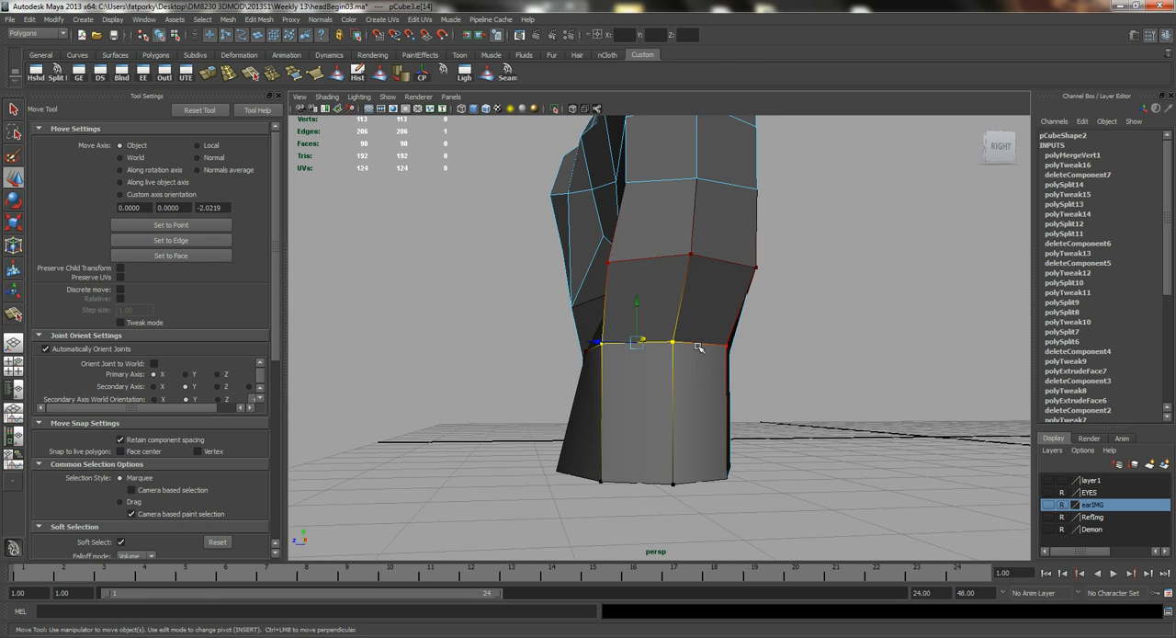
left_click(703, 345, "shift")
left_click_drag(667, 303, 796, 304, "alt")
right_click_drag(740, 263, 689, 263)
left_click_drag(836, 329, 673, 267)
left_click_drag(798, 285, 782, 283)
Adjust the two wrist edges on the thumb side without soft selection.
left_click_drag(588, 297, 600, 286, "alt")
middle_click_drag(488, 302, 541, 284, "alt")
left_click_drag(540, 284, 642, 296, "alt")
right_click_drag(647, 297, 648, 267)
left_click(639, 296)
left_click(581, 296)
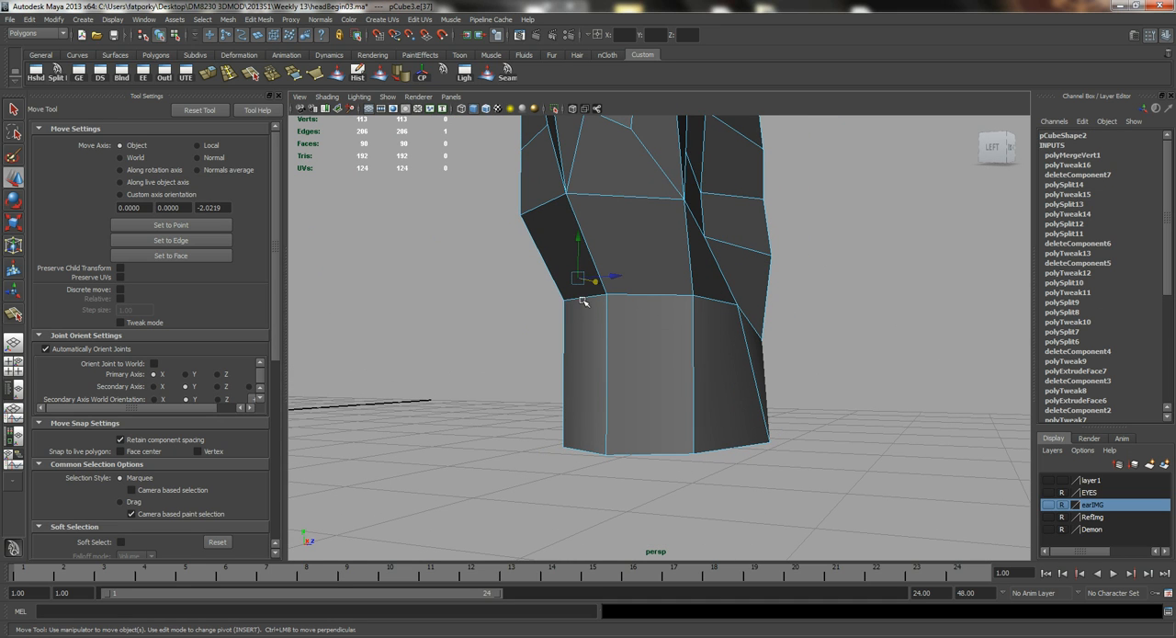
left_click(643, 296, "shift")
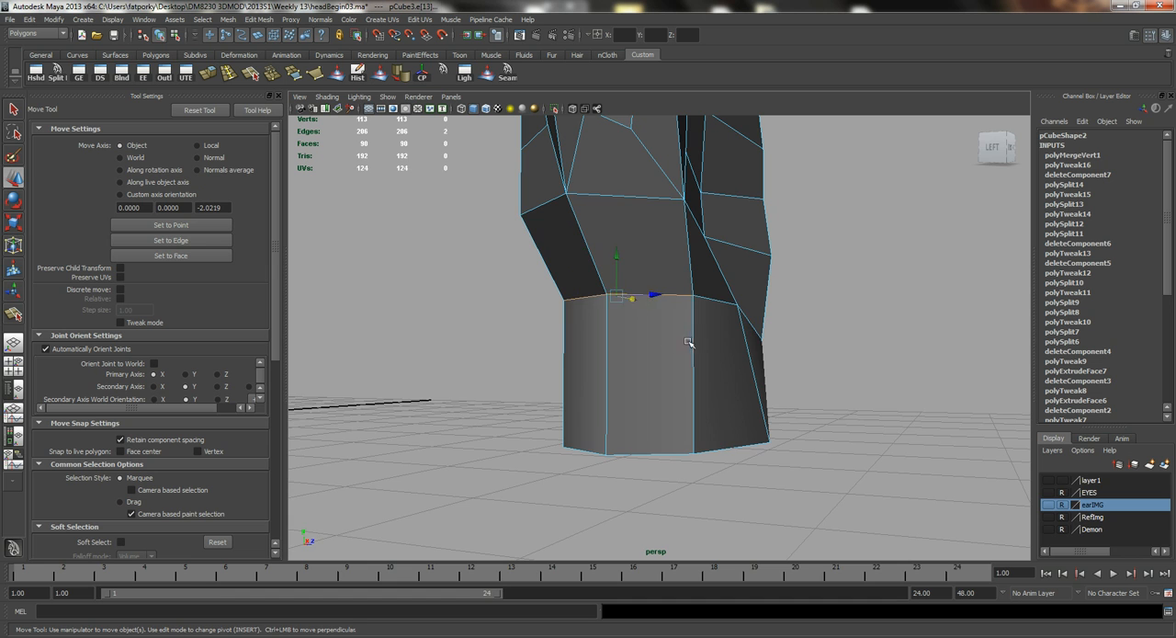
left_click_drag(688, 341, 598, 355, "alt")
mouse_move(535, 275)
left_mouse_down()
mouse_move(533, 316)
mouse_move(578, 263)
mouse_move(716, 264)
mouse_move(546, 270)
left_mouse_up()
Return the hand to object mode, soften its edges, and check the smooth shading from several angles.
key("q")
right_click_drag(646, 255, 704, 238)
left_click(830, 323)
left_click_drag(831, 324, 696, 325, "alt")
left_click(625, 222)
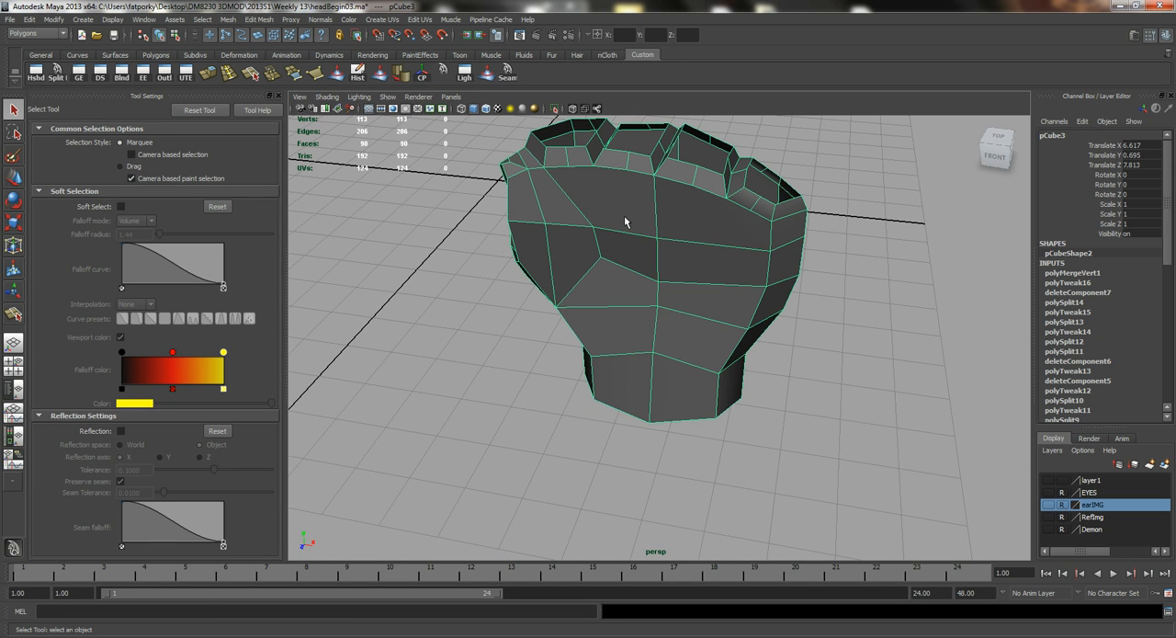
left_click(405, 74)
left_click(857, 360)
left_click_drag(857, 361, 508, 268, "alt")
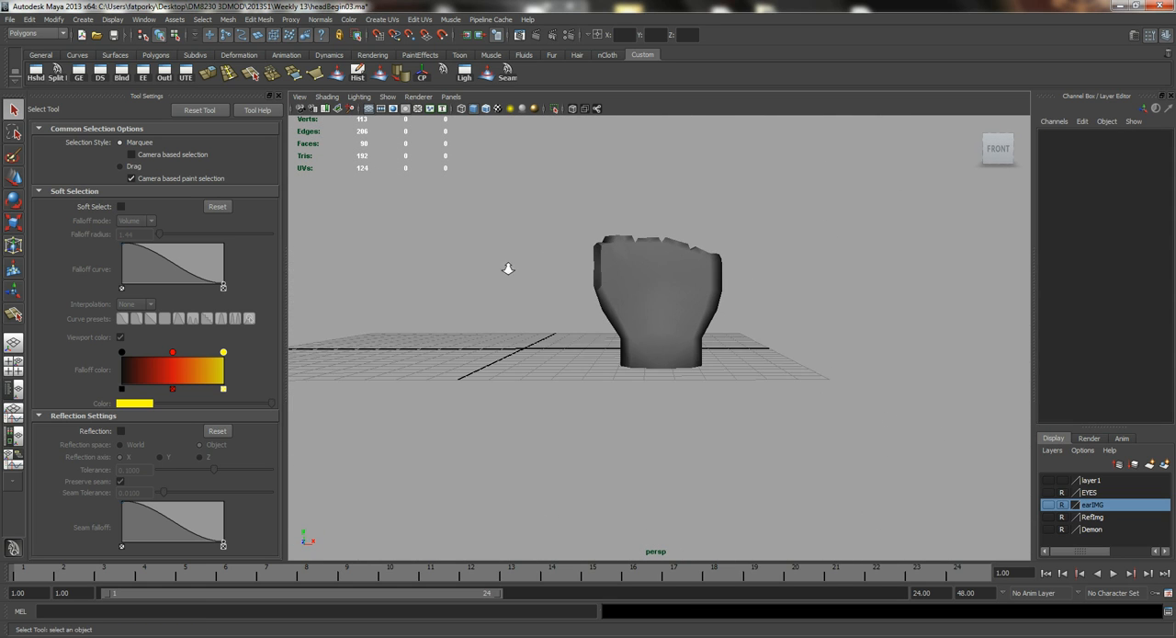
right_click_drag(508, 268, 706, 306, "alt")
left_click_drag(716, 314, 598, 336, "alt")
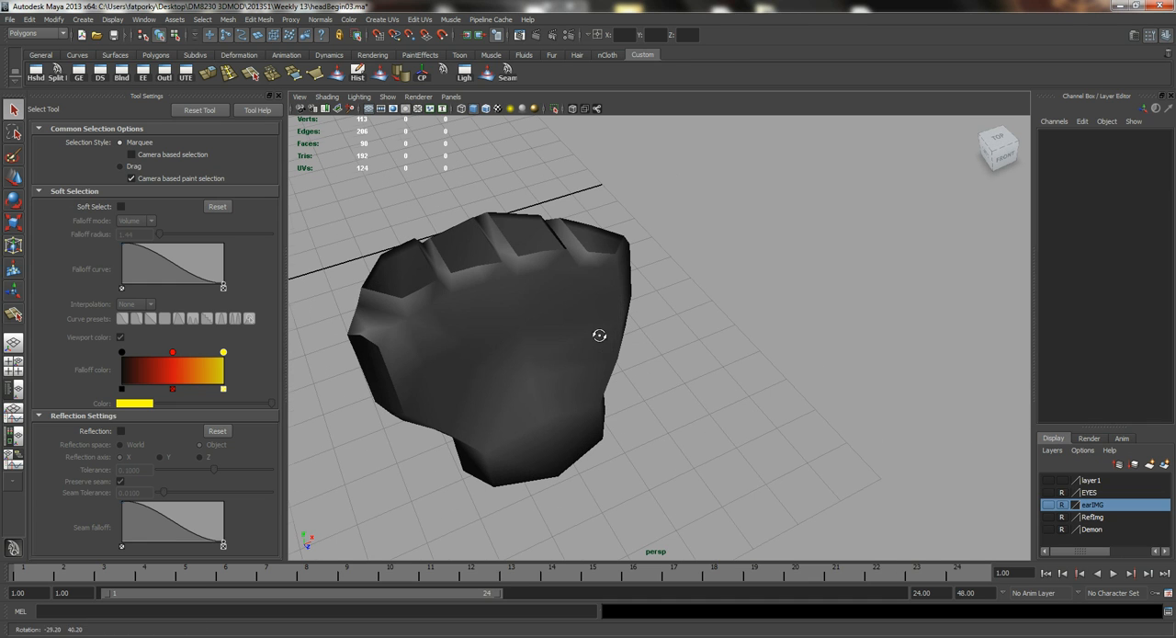
Create a tall polygon cube beside the hand, about 2 units wide and 8.1 units high, for a finger.
key("space")
left_click_drag(552, 272, 680, 324)
right_click_drag(755, 420, 725, 417, "alt")
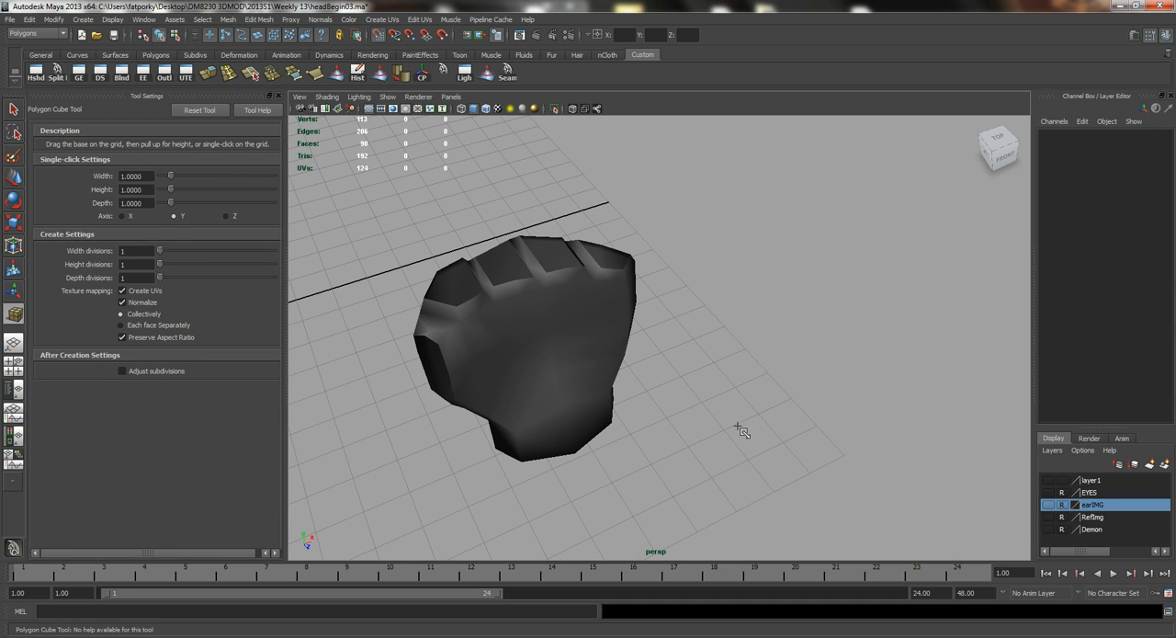
left_click_drag(716, 421, 716, 478)
left_click_drag(730, 436, 757, 115)
key("q")
right_click_drag(755, 129, 601, 242, "alt")
left_click_drag(601, 242, 629, 263, "alt")
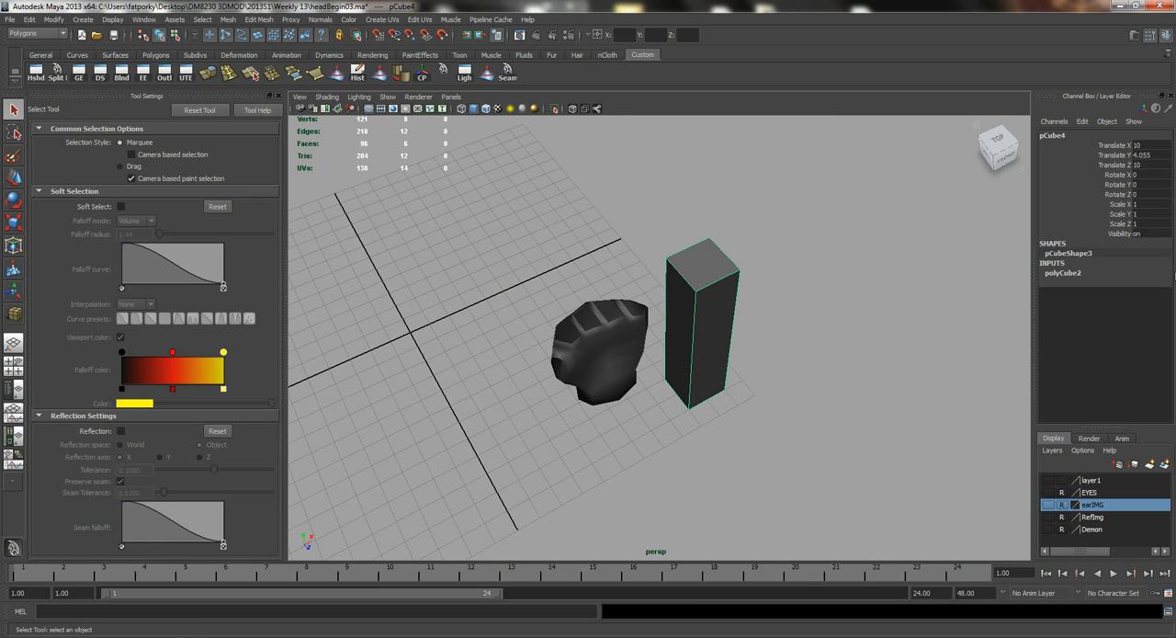
Set the new box's width and depth to 1 and its height to 6.
left_click(1061, 274)
left_click(1153, 283)
left_click(1145, 302, "ctrl")
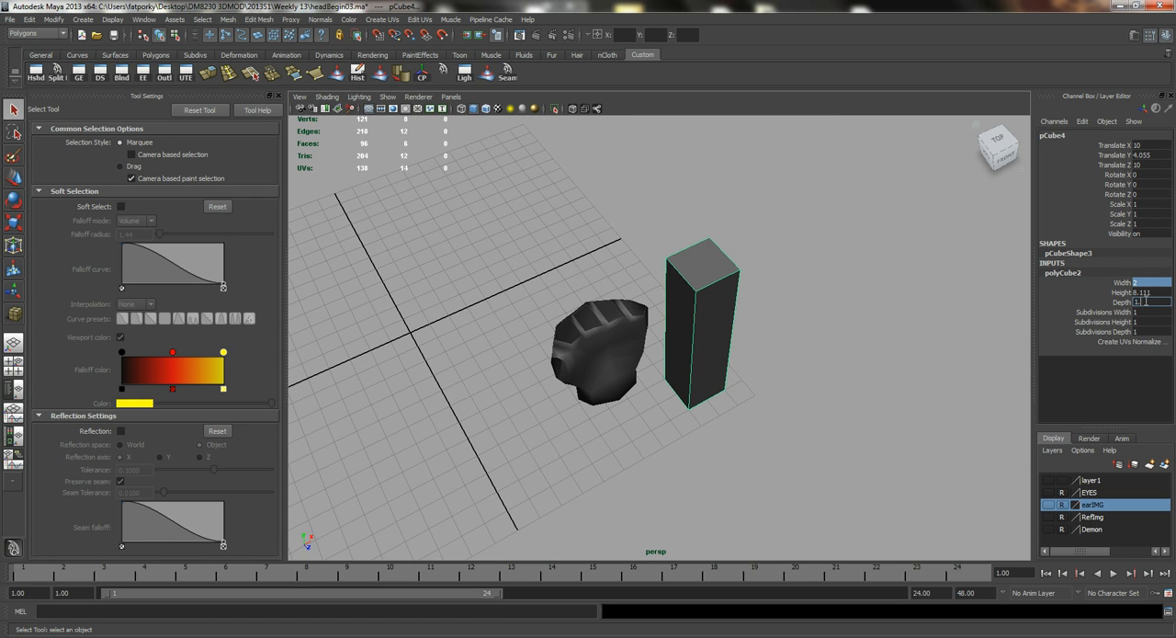
key("Return")
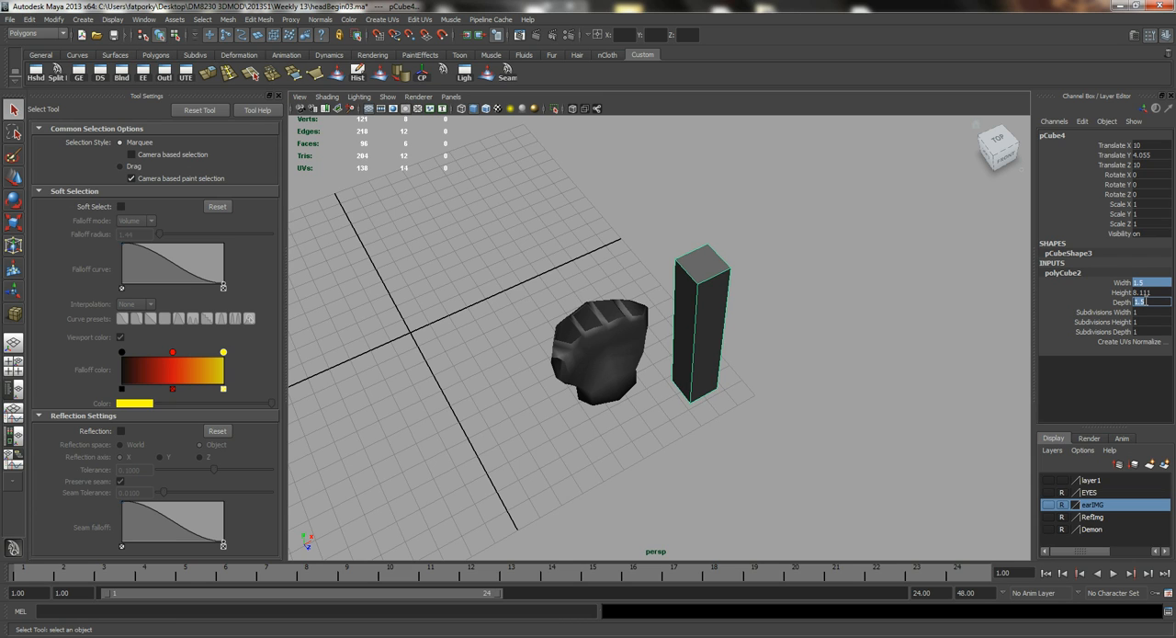
type("1")
key("Return")
left_click_drag(779, 334, 657, 309, "alt")
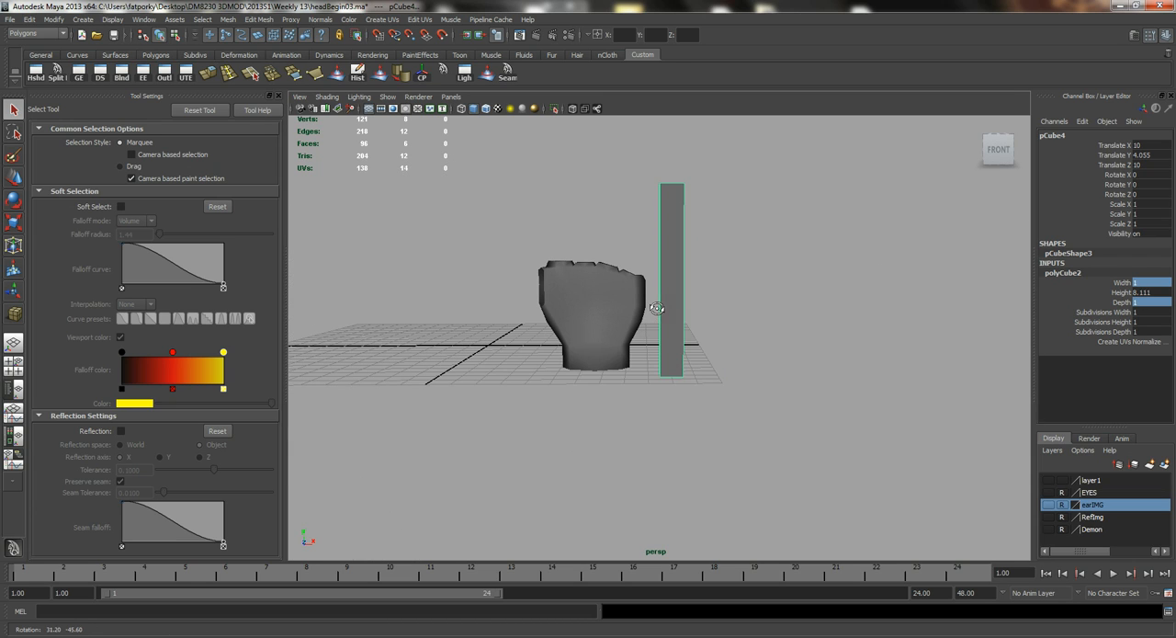
left_click(1153, 291)
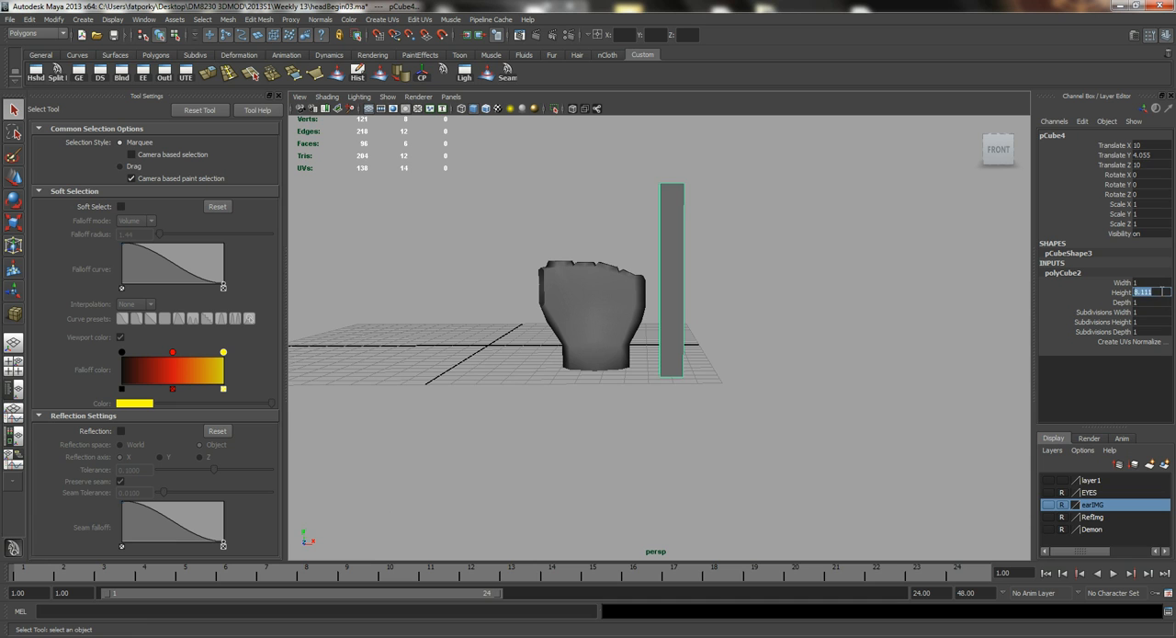
type("6")
key("Return")
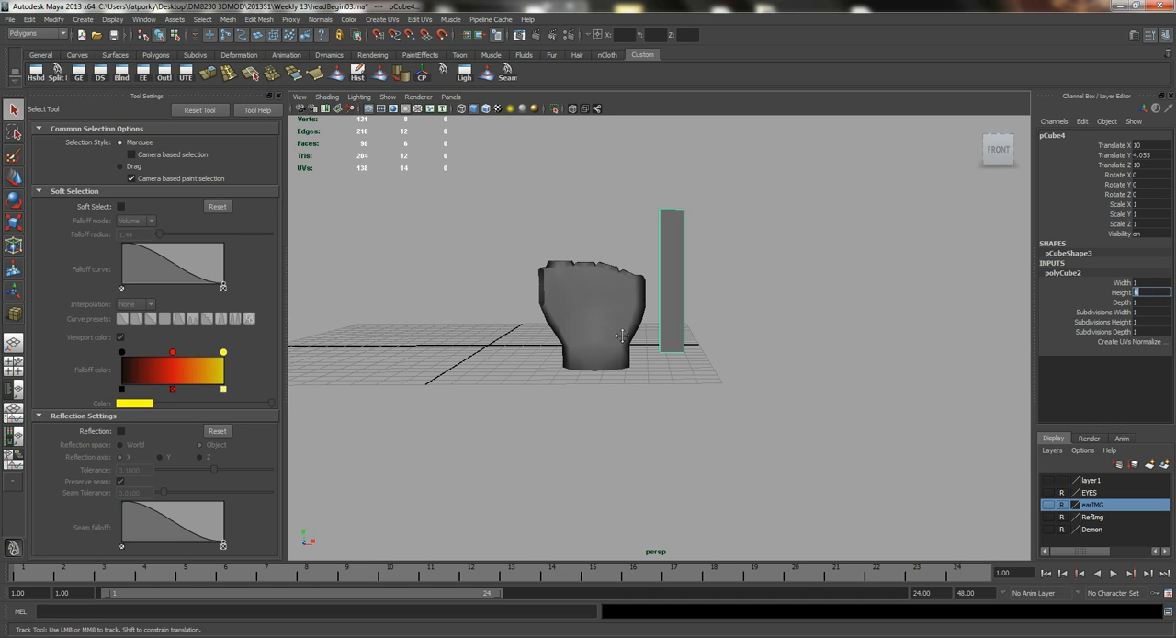
Move the box upright above the index finger opening, at about X 5.09, Y 8.17, Z 7.76.
middle_click_drag(634, 352, 630, 372, "alt")
key("w")
key("space")
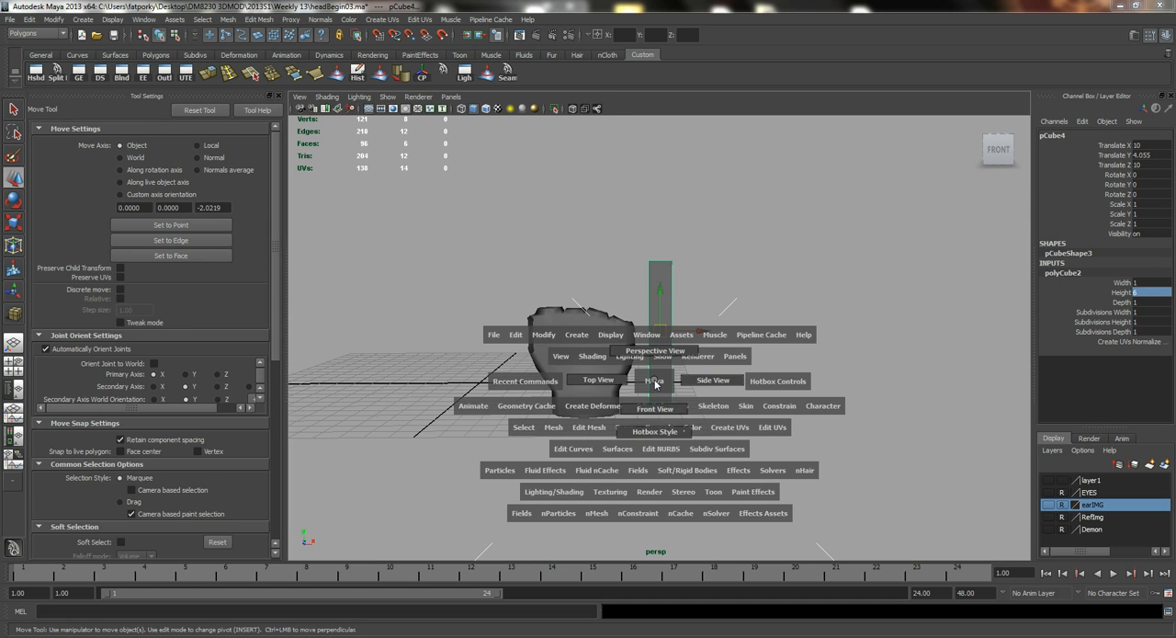
left_click_drag(654, 381, 650, 404)
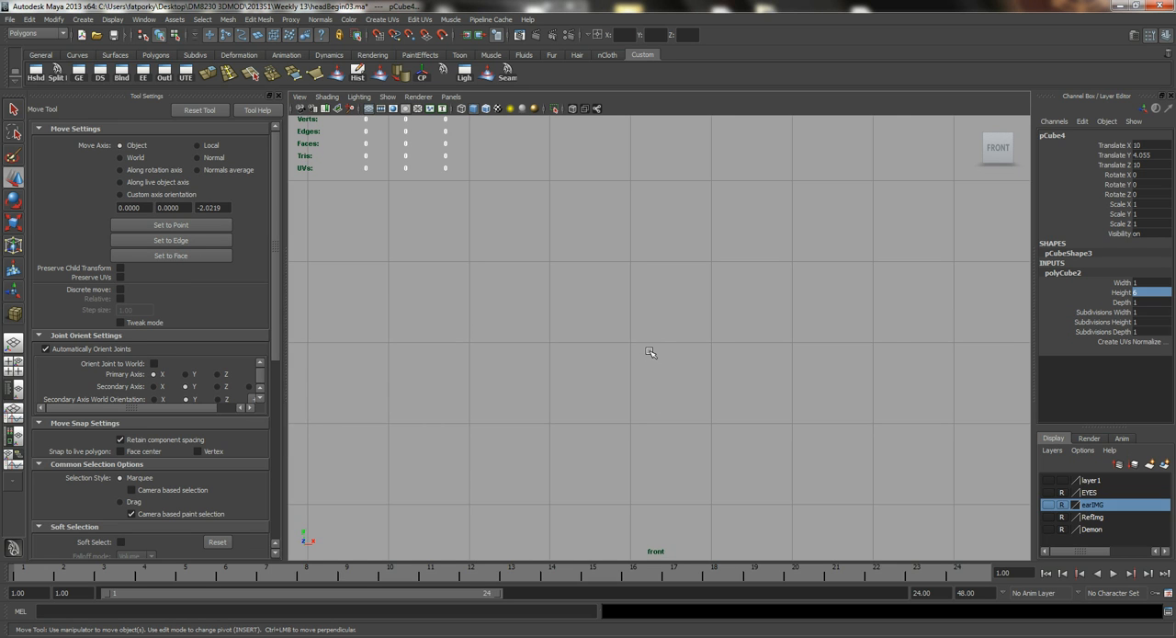
key("f")
left_click_drag(659, 338, 554, 224)
key("space")
left_click_drag(511, 287, 775, 307, "alt")
right_click_drag(774, 307, 790, 305, "alt")
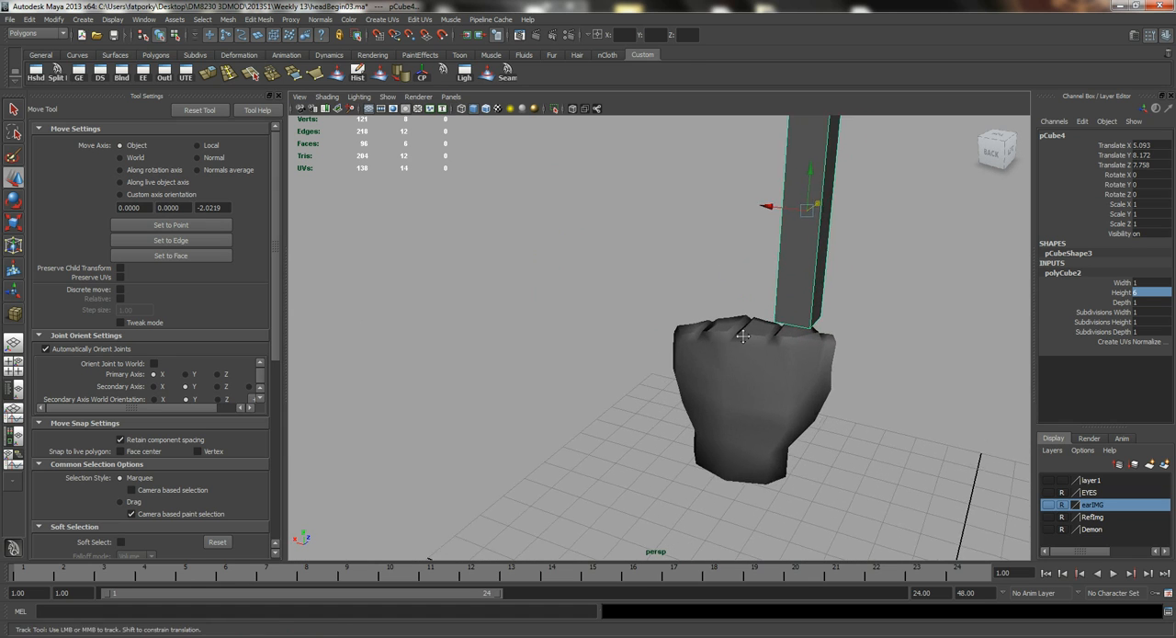
middle_click_drag(790, 305, 662, 355, "alt")
left_click_drag(662, 354, 641, 348, "alt")
Set the finger box's width and depth subdivisions to 2.
key("q")
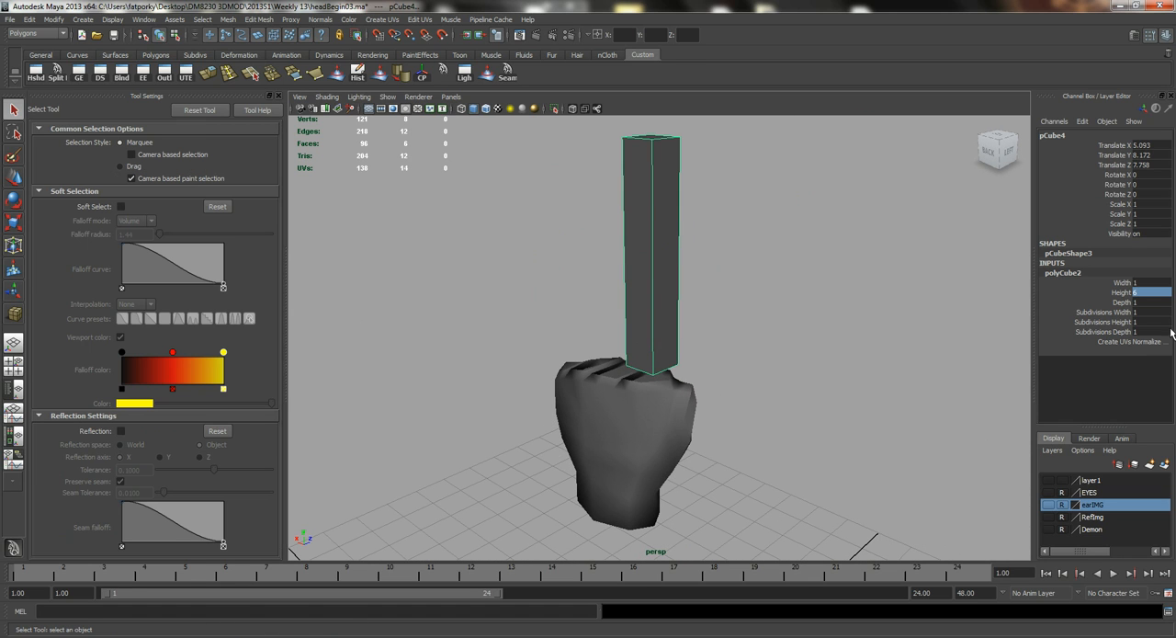
left_click(1121, 314)
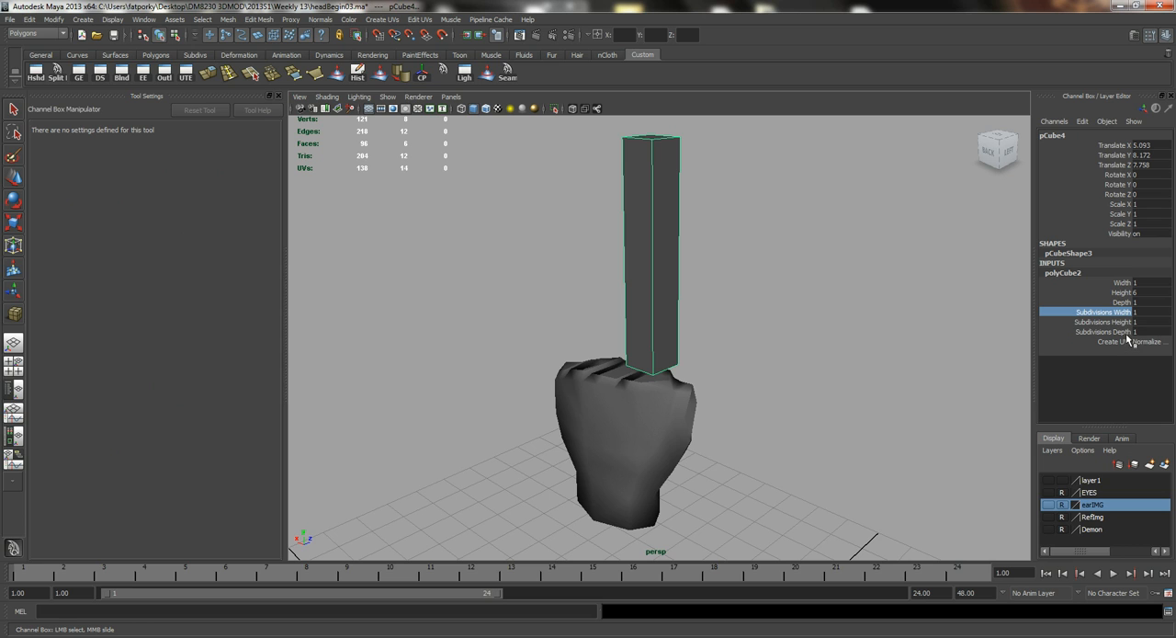
left_click(1125, 333, "ctrl")
middle_click_drag(766, 266, 737, 256)
left_click_drag(737, 256, 628, 299, "alt")
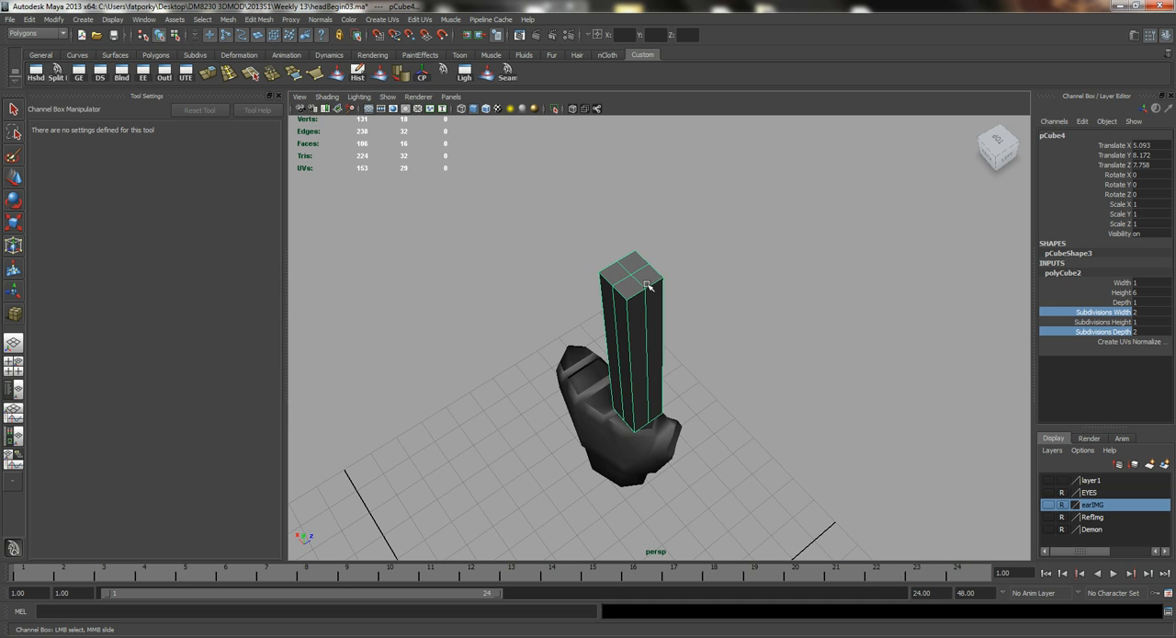
Scale one lengthwise middle edge loop of the finger box outwards to start rounding its cross-section.
right_click_drag(645, 285, 616, 284)
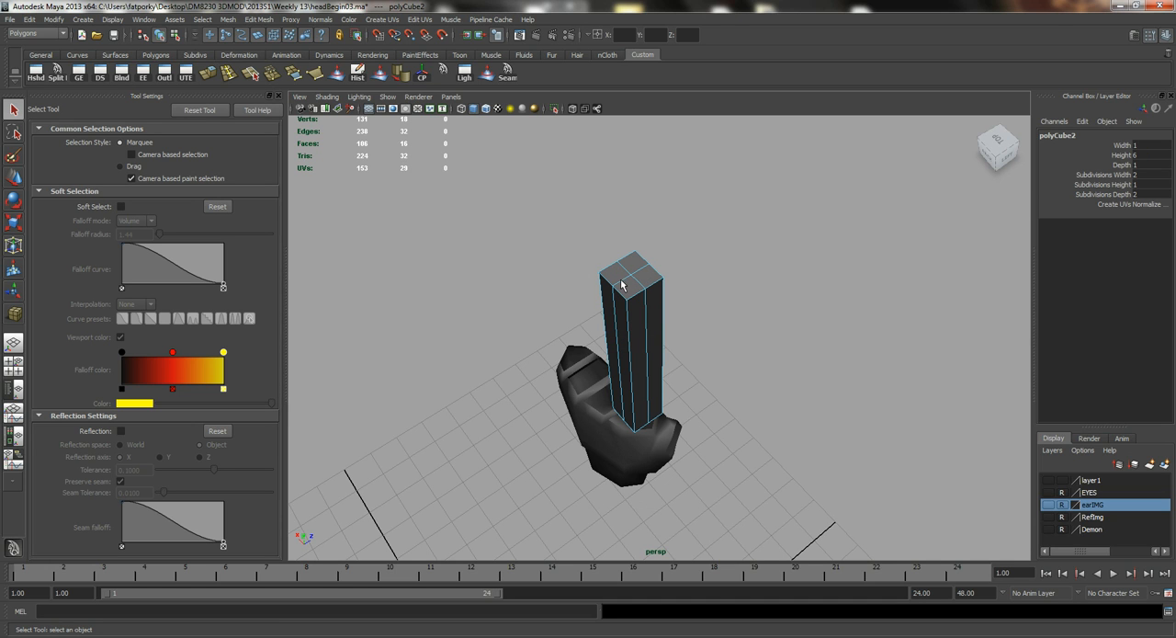
left_click(621, 284)
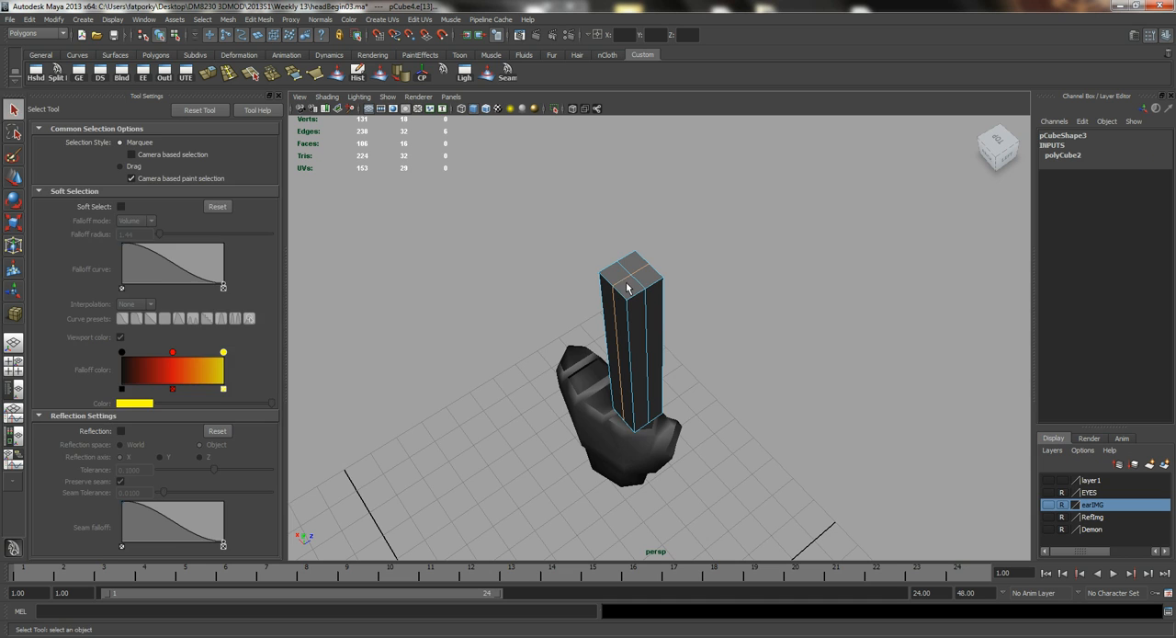
key("r")
left_click_drag(538, 334, 641, 313, "alt")
key("q")
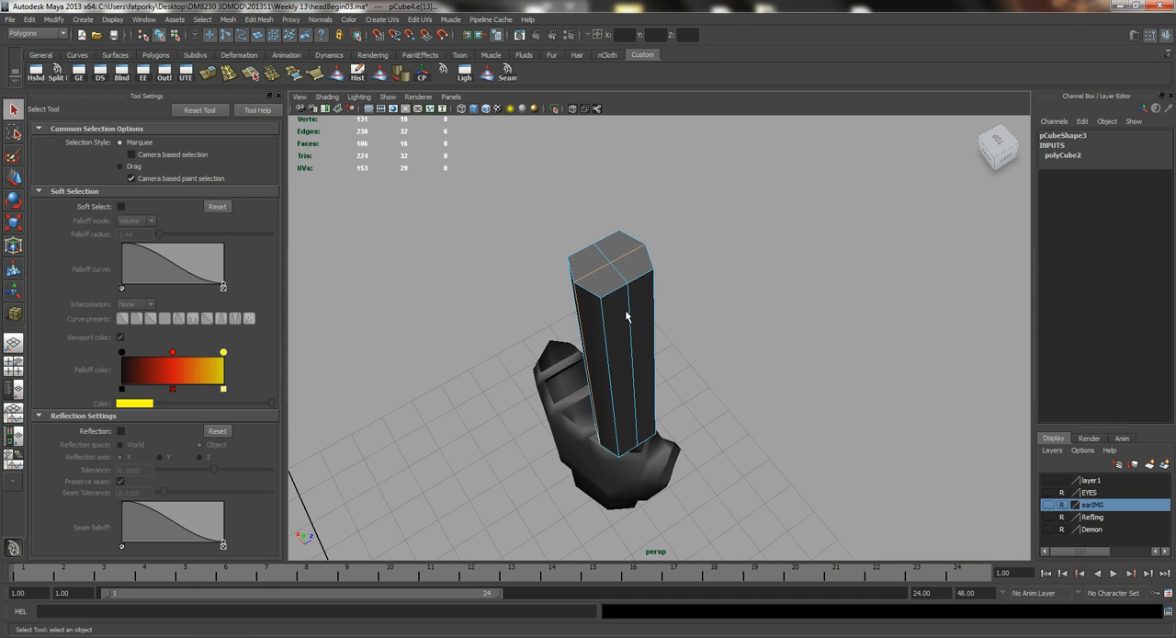
Scale the crossing middle edge loop of the finger box outwards to give it a rounded octagonal cross-section.
left_click(628, 315)
key("r")
left_click_drag(651, 400, 663, 418)
left_click_drag(627, 301, 667, 261, "alt")
middle_click_drag(668, 268, 628, 404, "alt")
left_click_drag(634, 340, 675, 333, "alt")
right_click_drag(676, 333, 845, 309, "alt")
middle_click_drag(845, 310, 711, 364, "alt")
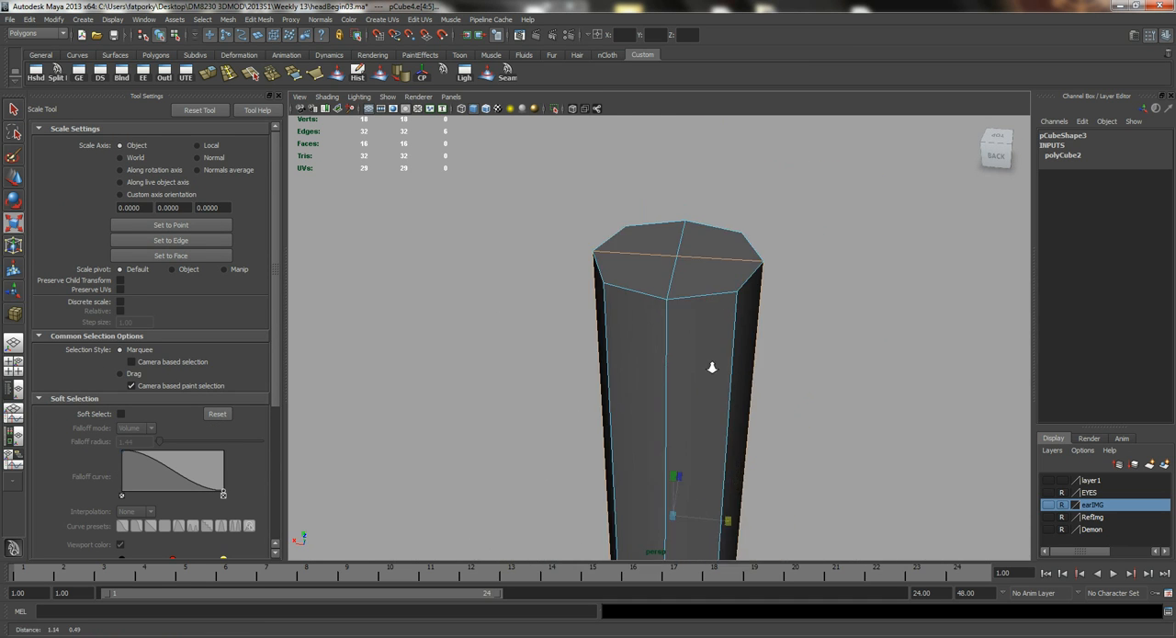
right_click_drag(711, 365, 800, 335, "alt")
key("q")
right_click_drag(702, 250, 671, 246)
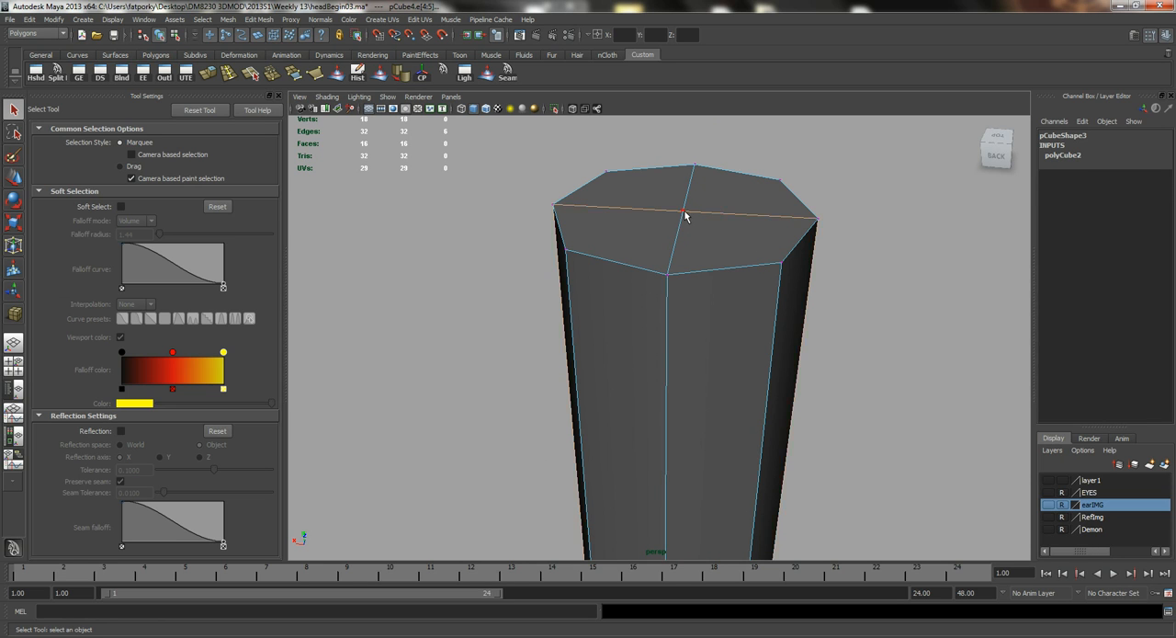
left_click(684, 211)
Insert three edge loops around the finger: at the upper joint, the middle joint and near the base.
left_click_drag(737, 282, 740, 270, "alt")
right_click_drag(739, 270, 625, 256, "alt")
left_click_drag(630, 317, 638, 291, "alt")
right_click_drag(637, 297, 689, 266)
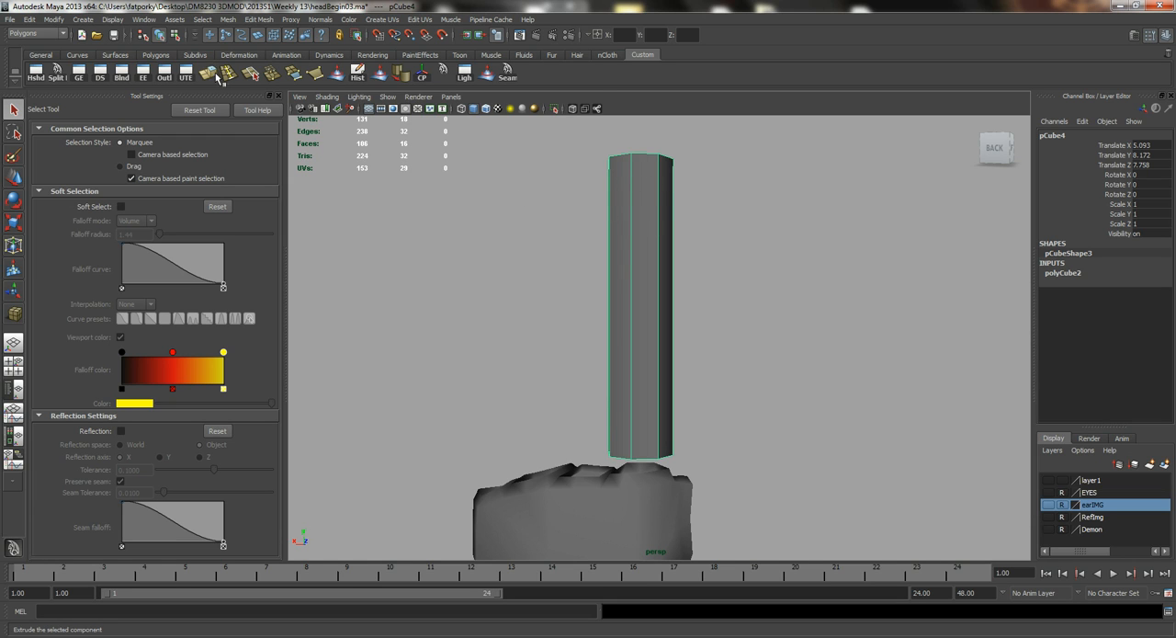
left_click(228, 71)
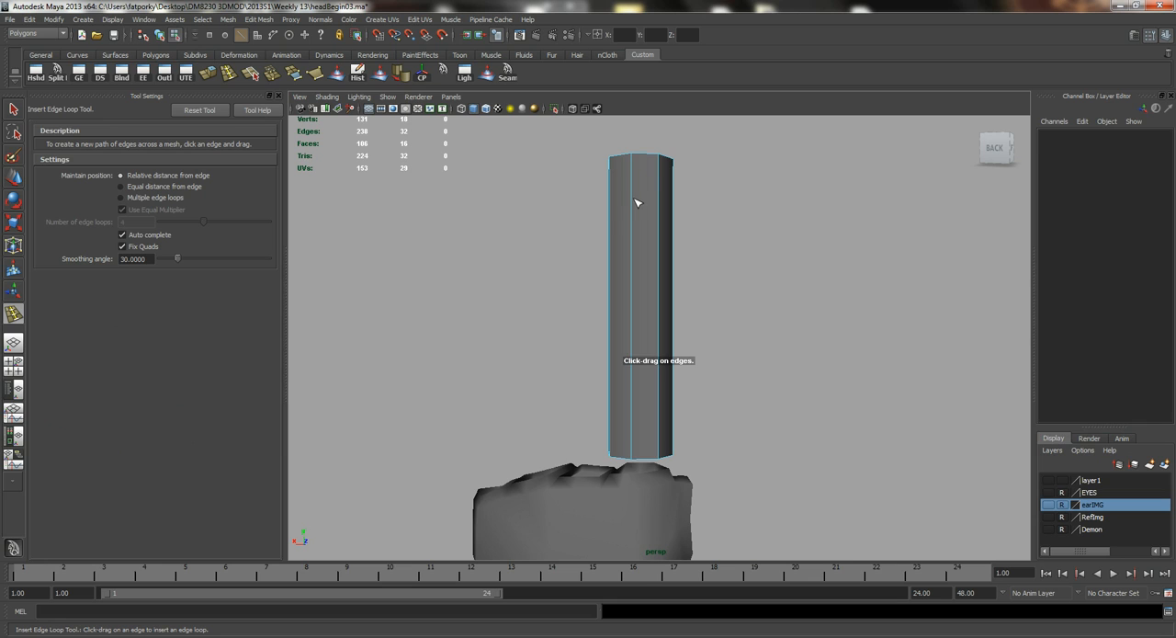
left_click_drag(635, 203, 646, 216)
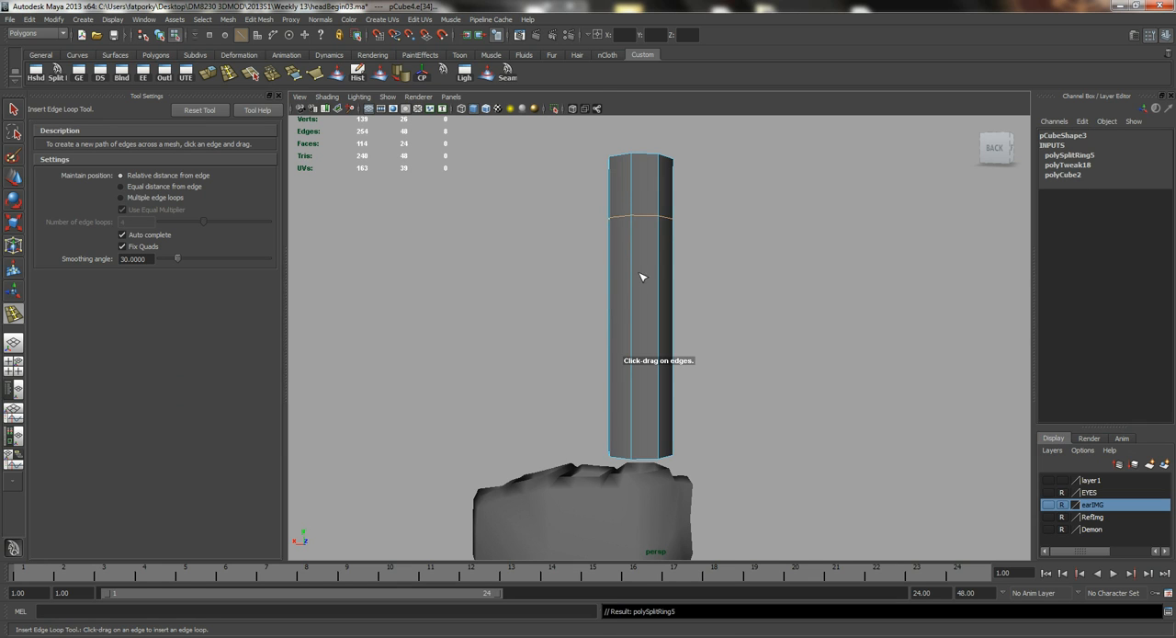
left_click_drag(634, 290, 641, 303)
left_click_drag(633, 409, 641, 437)
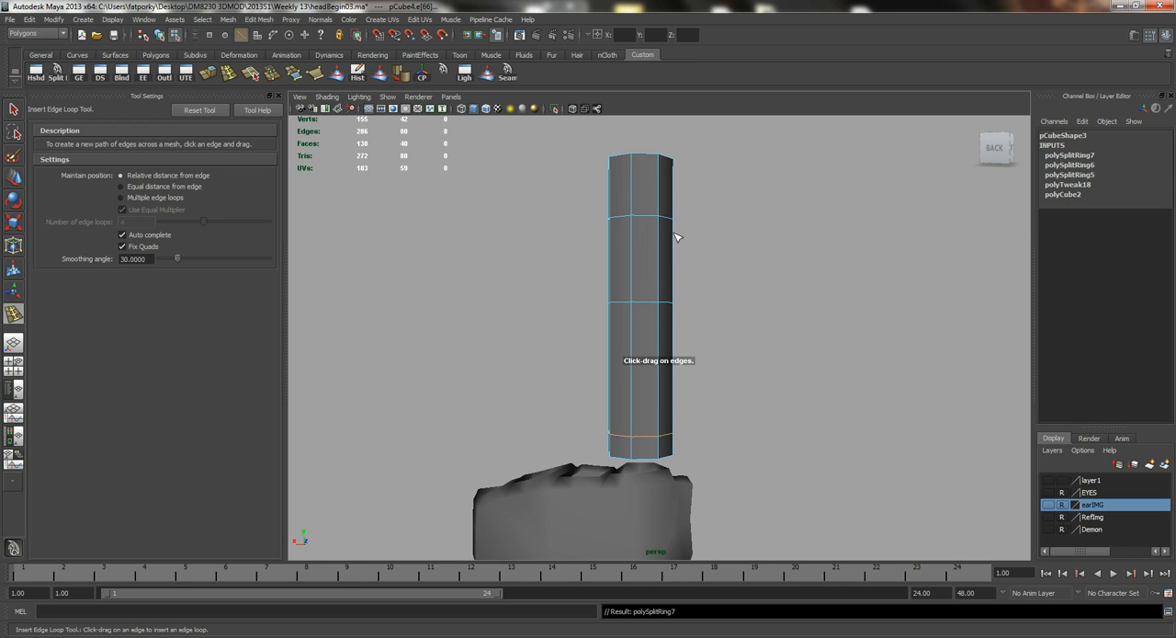
Insert an additional edge loop on each side of the upper and middle joint loops.
left_click_drag(634, 329, 646, 322)
left_click_drag(641, 281, 635, 232)
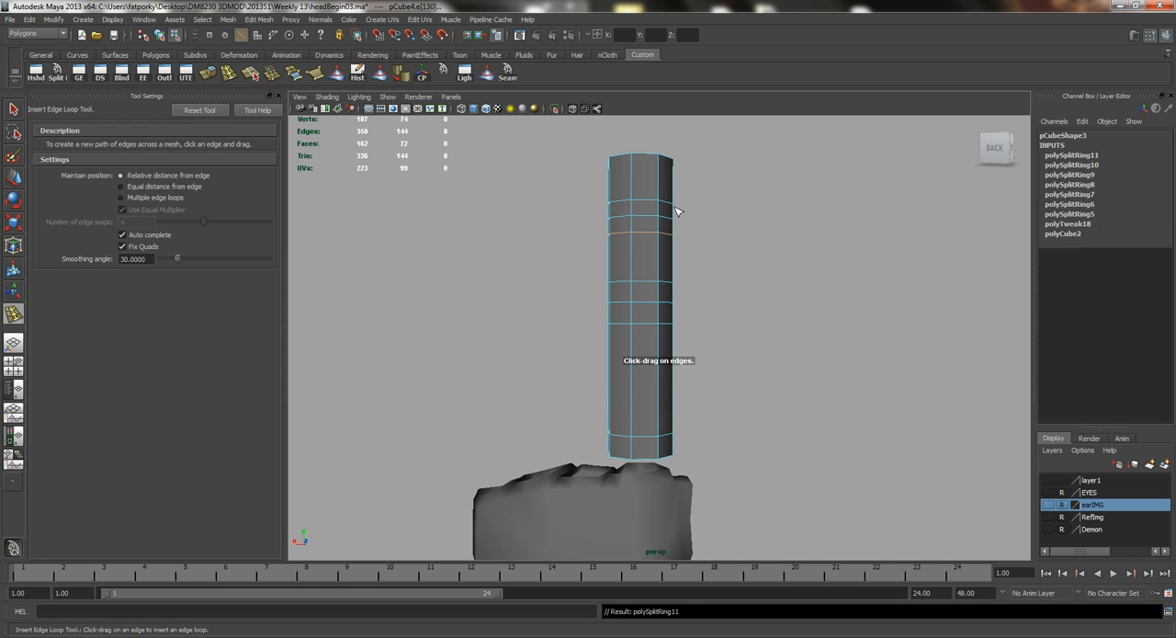
key("q")
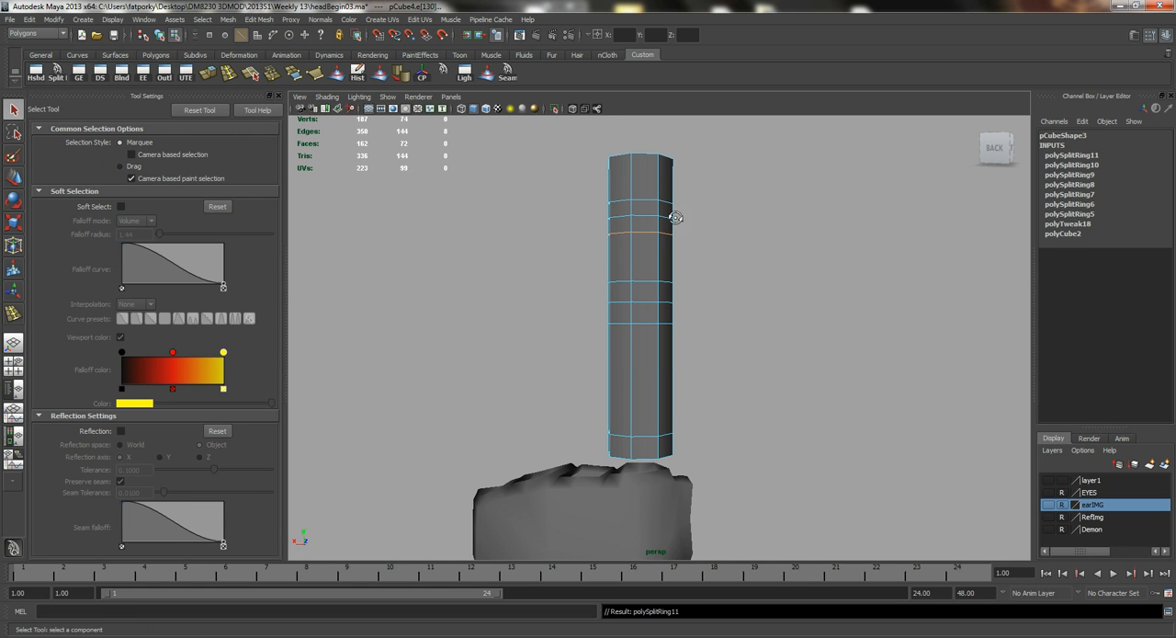
Raise the centre vertex of the finger's top cap to form a pointed fingertip.
left_click_drag(669, 223, 668, 249, "alt")
left_click_drag(642, 350, 655, 334, "alt")
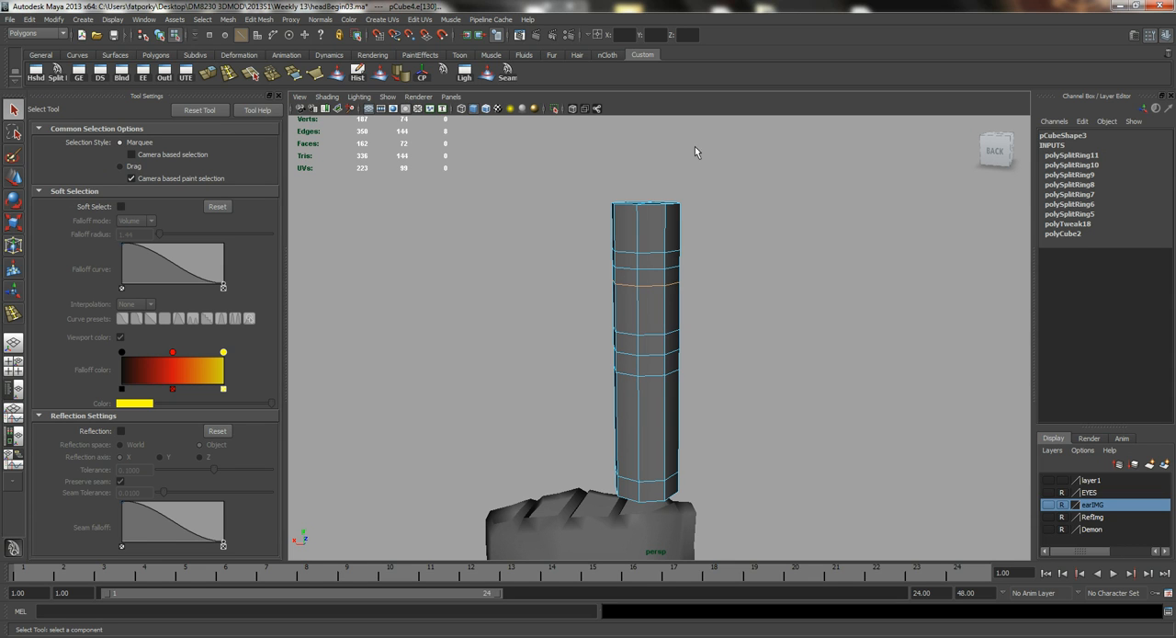
left_click_drag(664, 283, 690, 276, "alt")
right_click_drag(690, 276, 685, 283)
left_click(684, 283)
key("w")
left_click_drag(684, 283, 664, 140, "alt")
Lower the four corner vertices of the fingertip's rim to give the tip a more rounded shape.
right_click_drag(597, 213, 656, 211, "alt")
left_click_drag(656, 211, 709, 236, "alt")
left_click(725, 183, "shift")
key("ctrl+z")
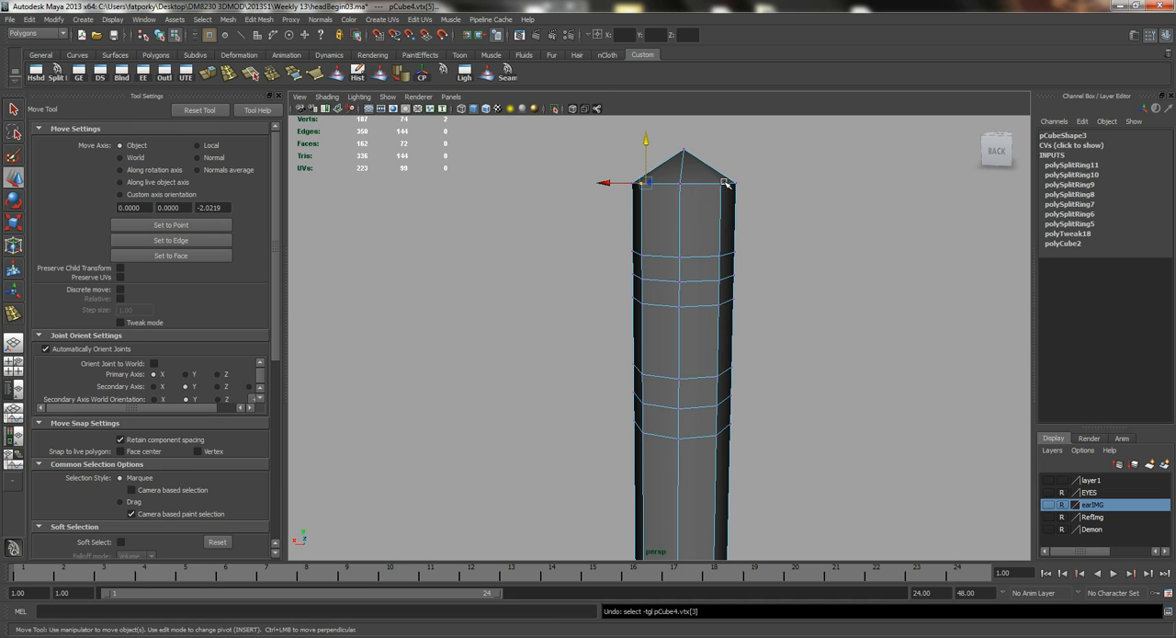
left_click_drag(703, 212, 685, 223, "alt")
left_click(652, 284, "shift")
left_click_drag(618, 282, 691, 323, "alt")
key("f")
right_click_drag(691, 323, 540, 212, "alt")
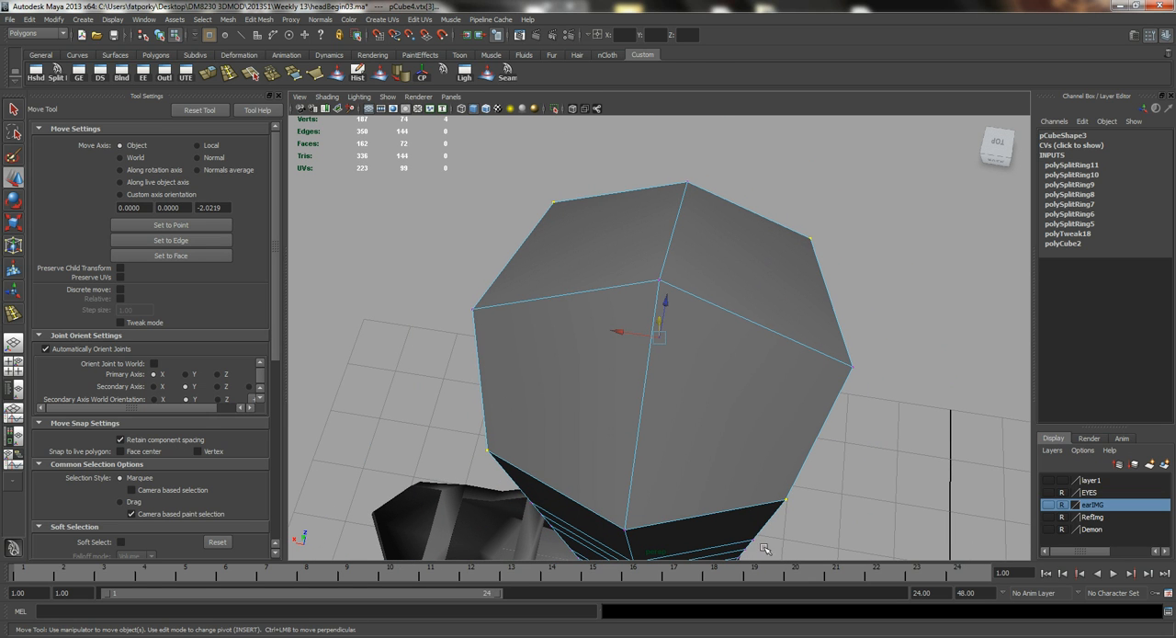
left_click_drag(612, 369, 659, 391, "alt")
left_click_drag(659, 390, 669, 329, "alt")
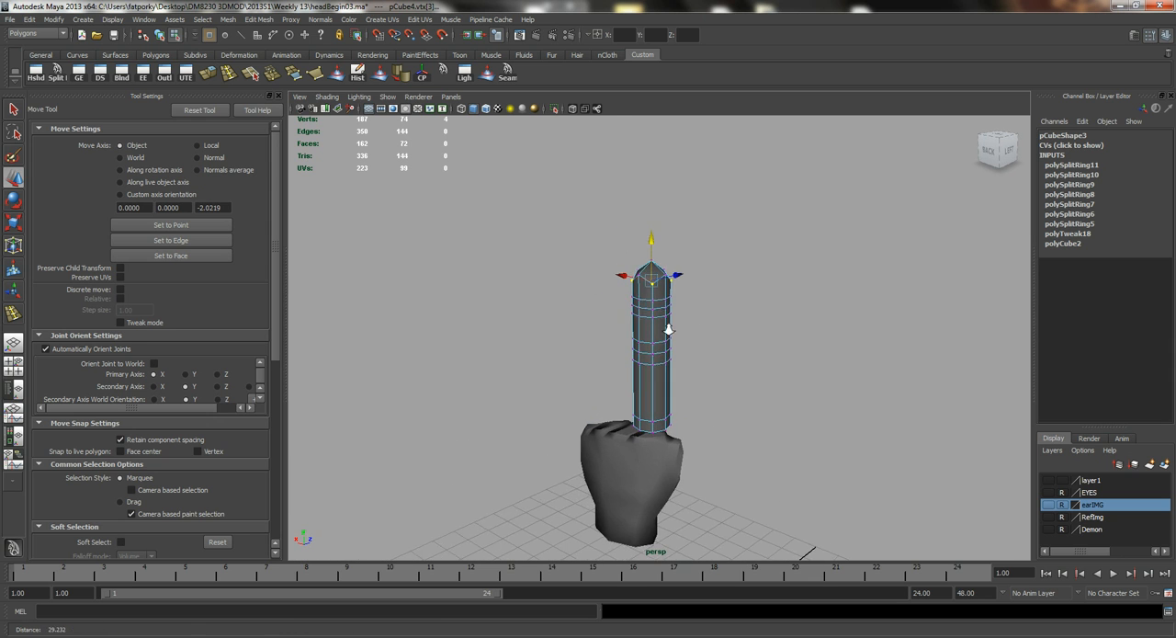
right_click_drag(669, 329, 716, 318, "alt")
left_click_drag(723, 355, 682, 364, "alt")
left_click_drag(603, 266, 629, 261, "alt")
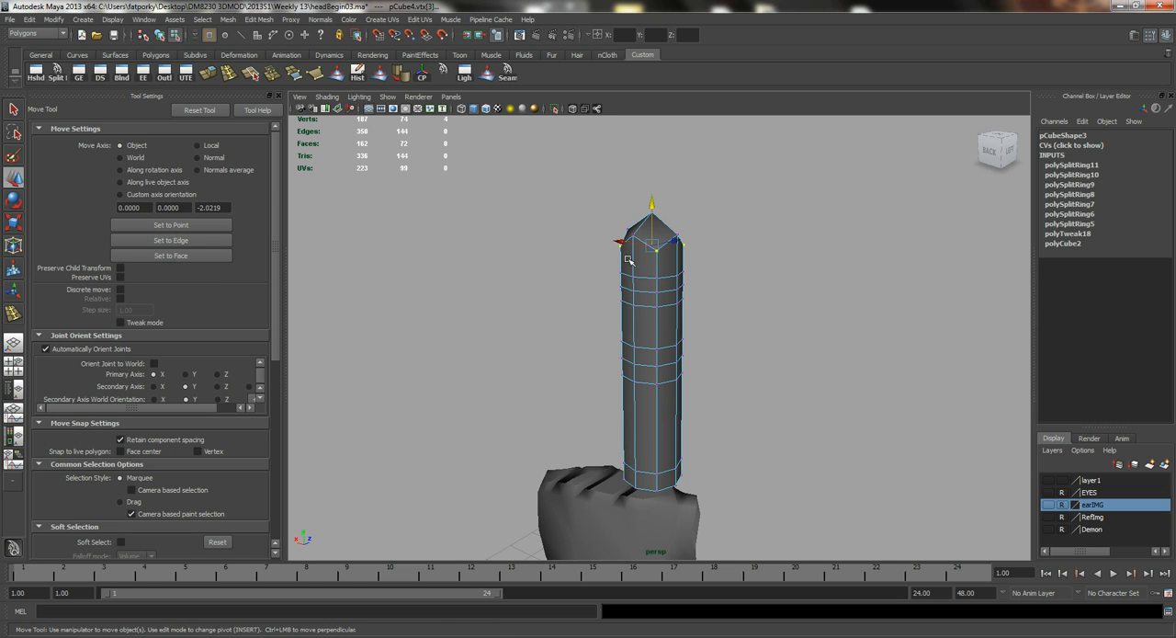
left_click(988, 151)
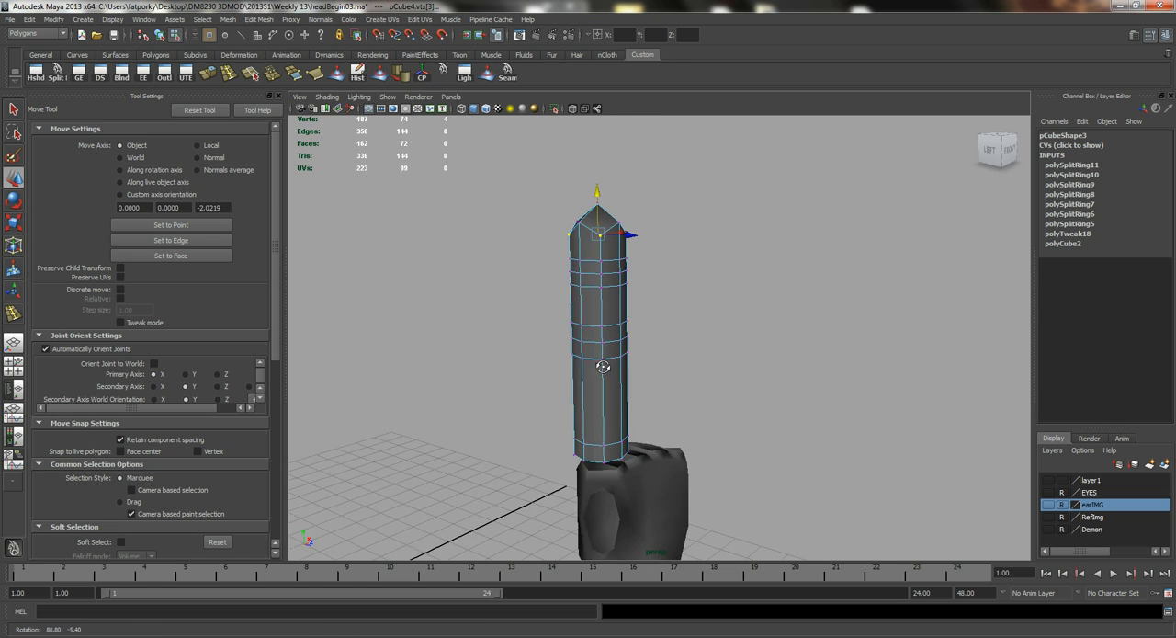
left_click_drag(700, 562, 700, 562)
key("r")
left_click_drag(658, 327, 714, 358)
left_click_drag(556, 308, 549, 286)
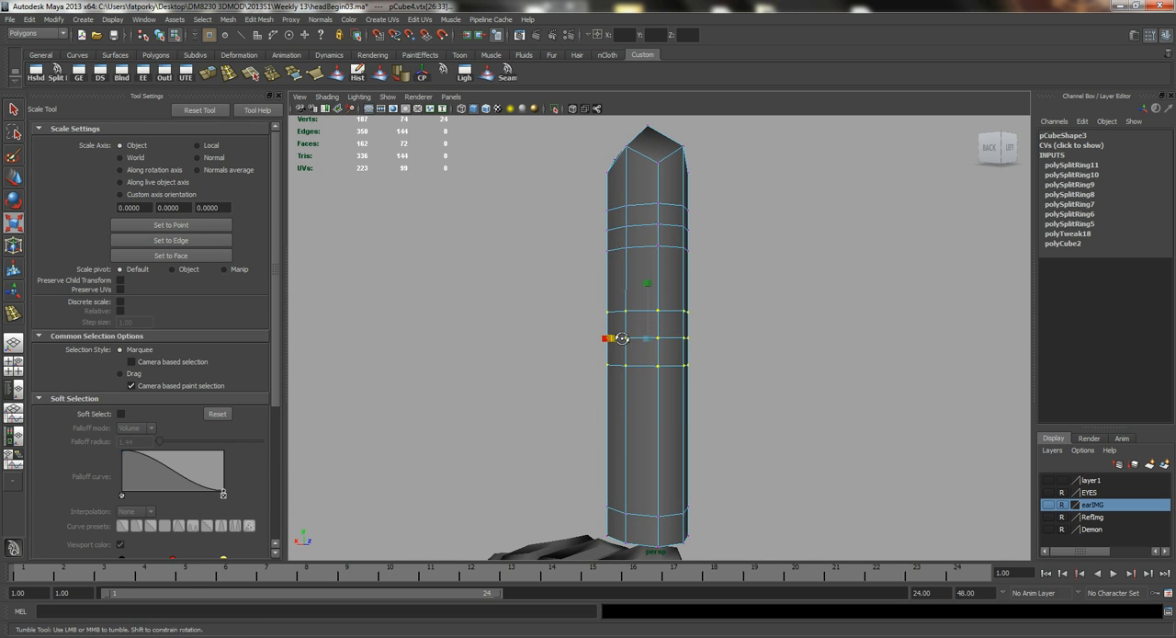
left_click_drag(644, 317, 553, 334, "alt")
right_click_drag(507, 326, 561, 308, "alt")
Push the centre loop's edges at the middle joint inward on the finger's front side to form a bending crease.
key("q")
left_click(559, 337)
left_click_drag(542, 380, 558, 358, "alt")
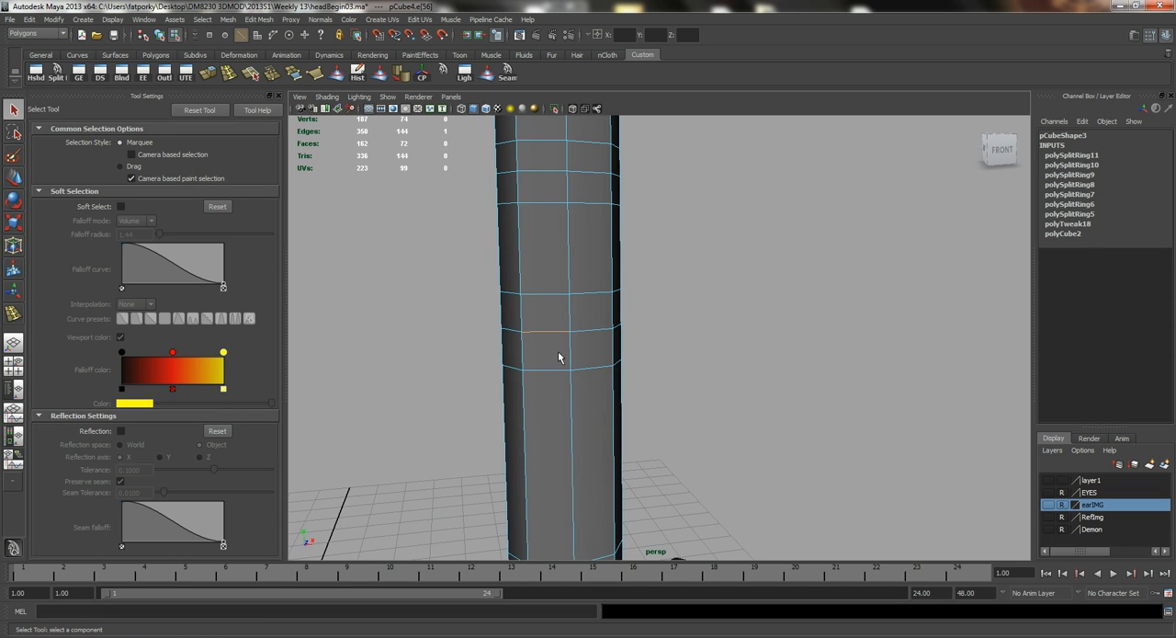
left_click_drag(467, 300, 616, 304, "alt")
key("w")
left_click_drag(608, 371, 593, 366)
middle_click_drag(596, 232, 611, 301, "alt")
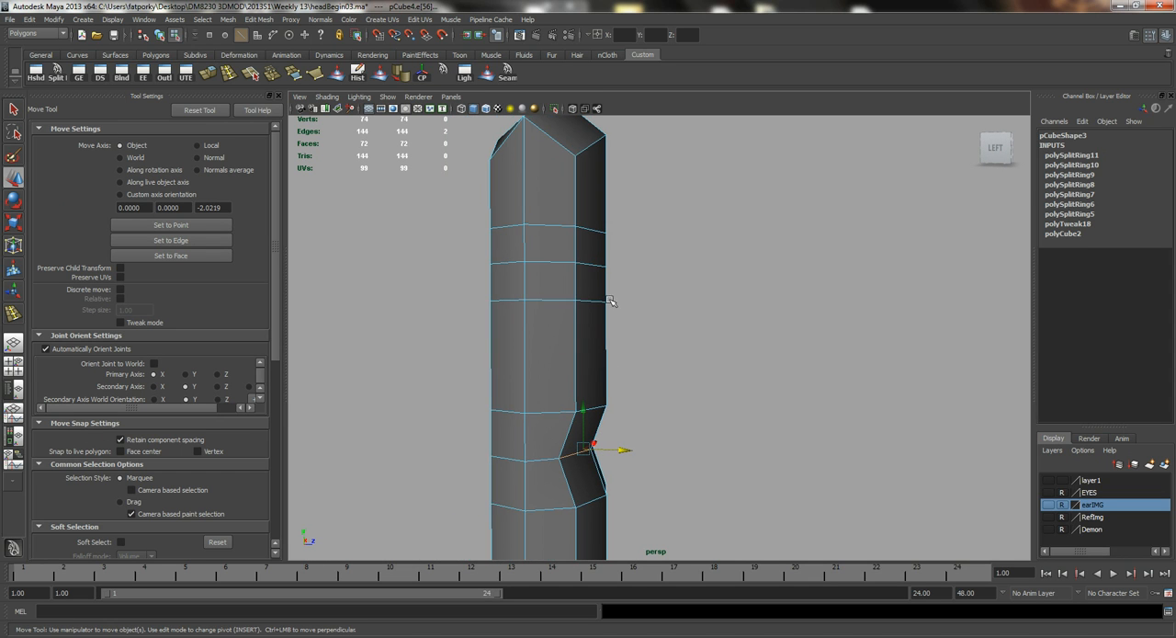
Push the centre loop's edges at the upper joint inward on the front side to form a matching crease.
left_click(585, 265)
left_click_drag(584, 265, 681, 314, "alt")
left_click(610, 267, "shift")
left_click_drag(632, 283, 637, 313)
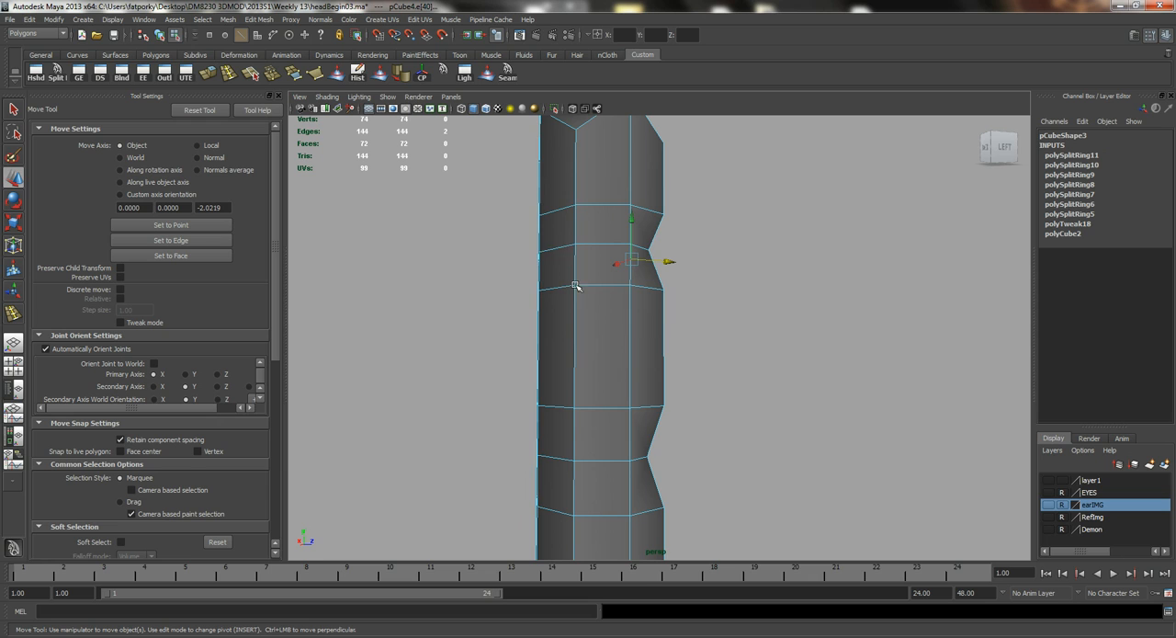
Pull the centre edges of the upper and middle joints slightly outward on the back of the finger to form knuckles.
left_click(555, 248)
left_click_drag(555, 248, 611, 270, "alt")
left_click(605, 270, "shift")
left_click(611, 477, "shift")
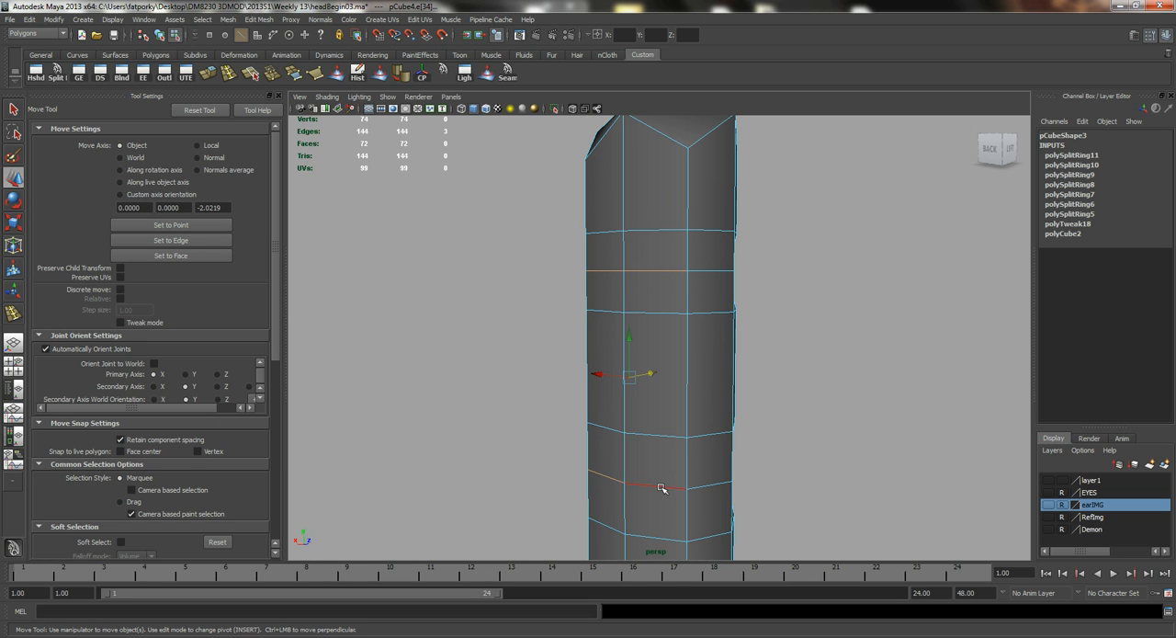
left_click_drag(695, 440, 644, 427, "alt")
left_click_drag(570, 358, 535, 356)
left_click_drag(533, 279, 690, 284, "alt")
middle_click_drag(735, 310, 631, 301, "alt")
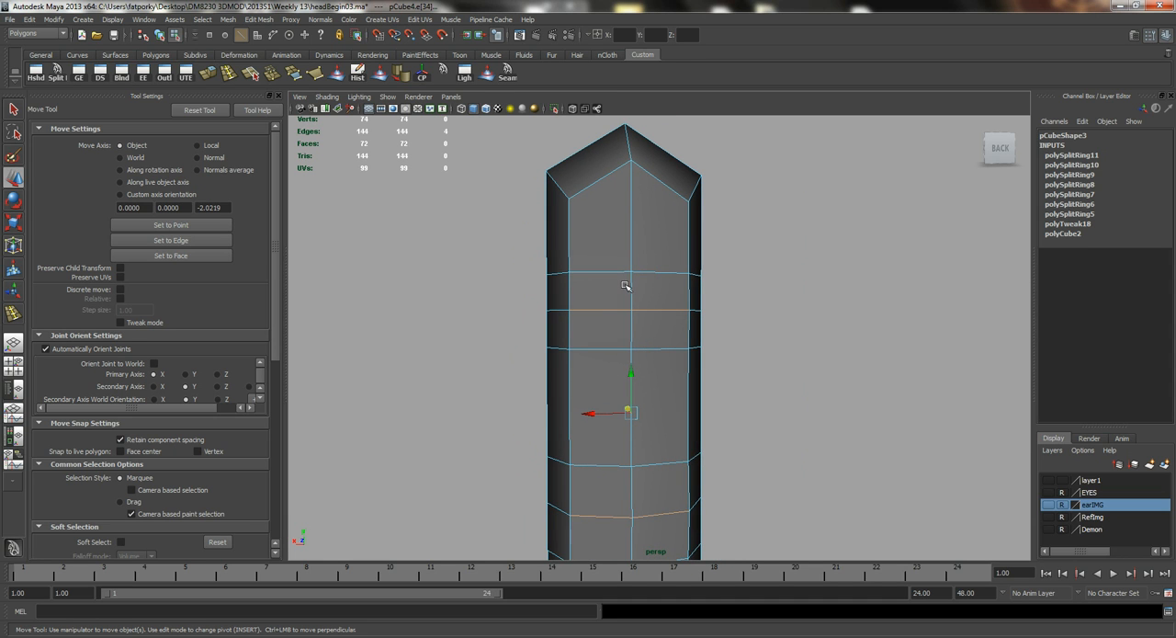
Scale all the fingertip's vertices narrower across the finger's width to taper the end segment.
mouse_move(677, 328)
left_mouse_down("alt")
mouse_move(604, 333)
mouse_move(690, 340)
mouse_move(669, 368)
mouse_move(682, 258)
mouse_move(690, 388)
mouse_move(688, 318)
left_mouse_up("alt")
mouse_move(671, 301)
middle_mouse_down("alt")
mouse_move(673, 318)
mouse_move(668, 303)
middle_mouse_up("alt")
middle_click_drag(685, 234, 679, 298, "alt")
right_click_drag(666, 232, 628, 231)
left_click_drag(537, 175, 738, 271)
key("r")
left_click_drag(690, 232, 690, 226)
middle_click_drag(691, 321, 694, 310, "alt")
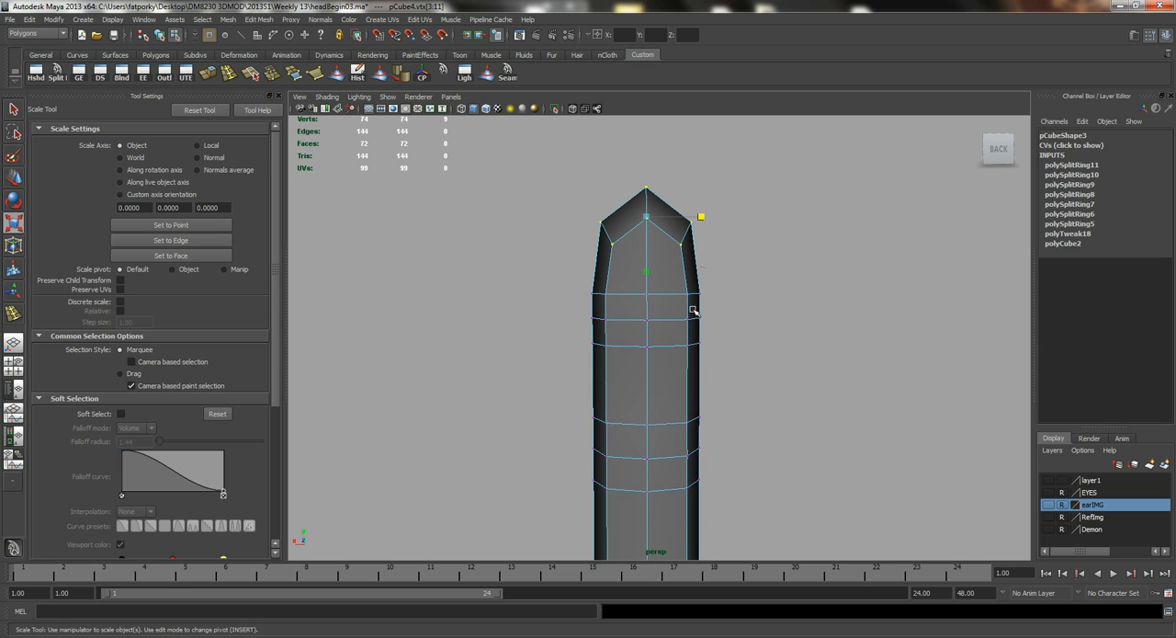
middle_click_drag(657, 345, 659, 291, "alt")
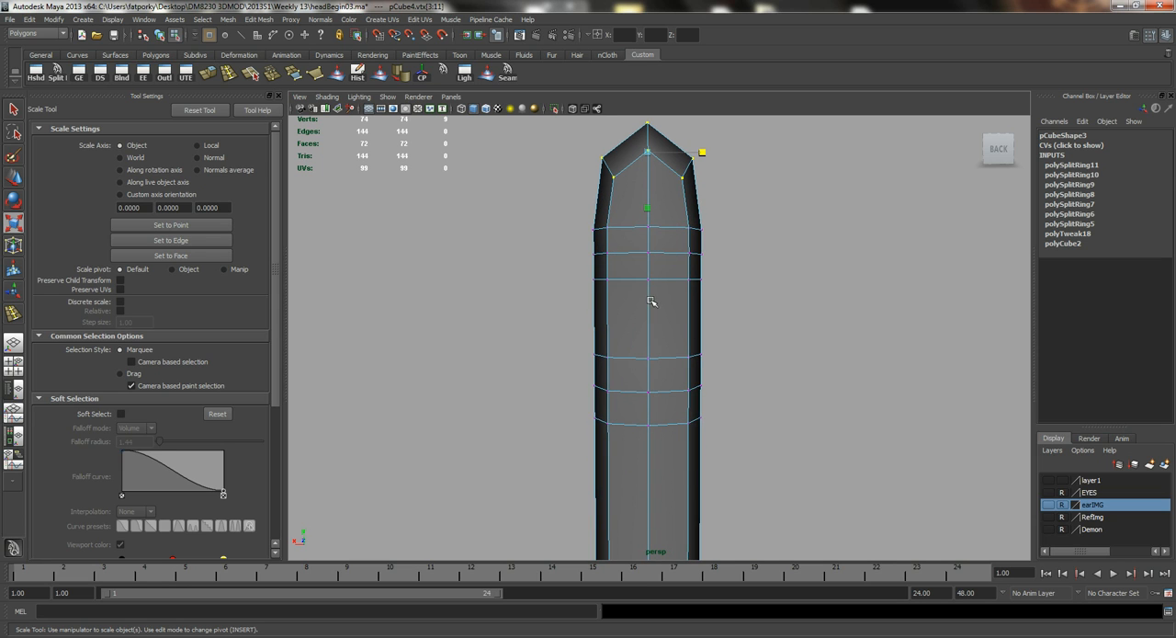
Scale the centre edge loops of the upper and middle joints wider across the finger to make the joints bulge.
right_click_drag(647, 301, 700, 332)
right_click_drag(594, 258, 624, 253)
left_click(624, 252)
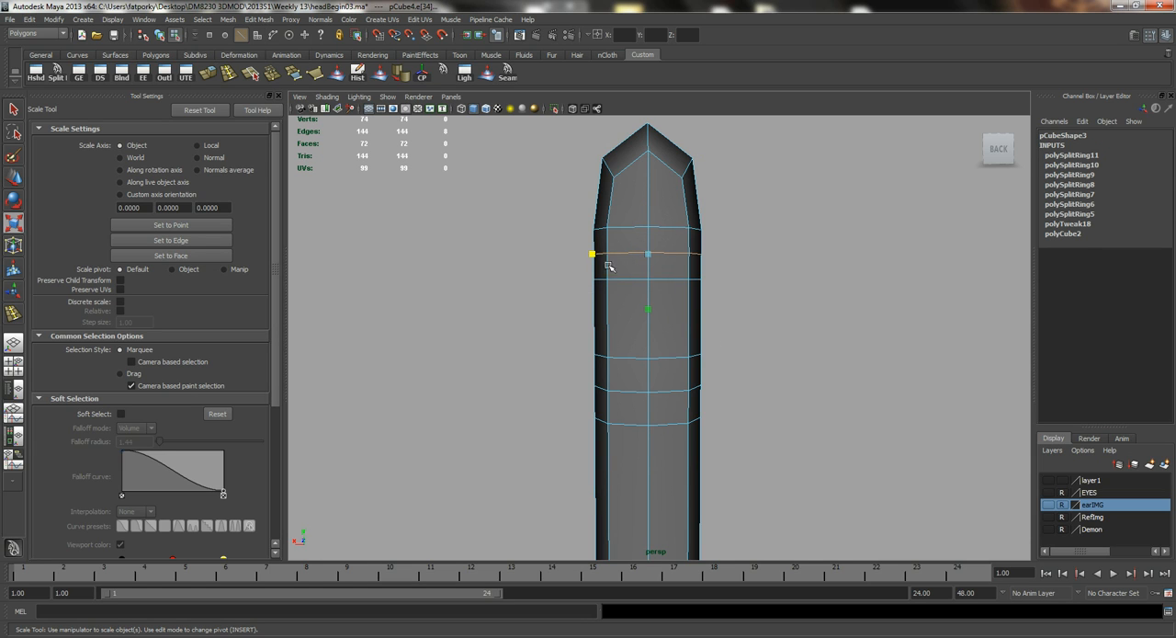
left_click_drag(592, 256, 588, 250)
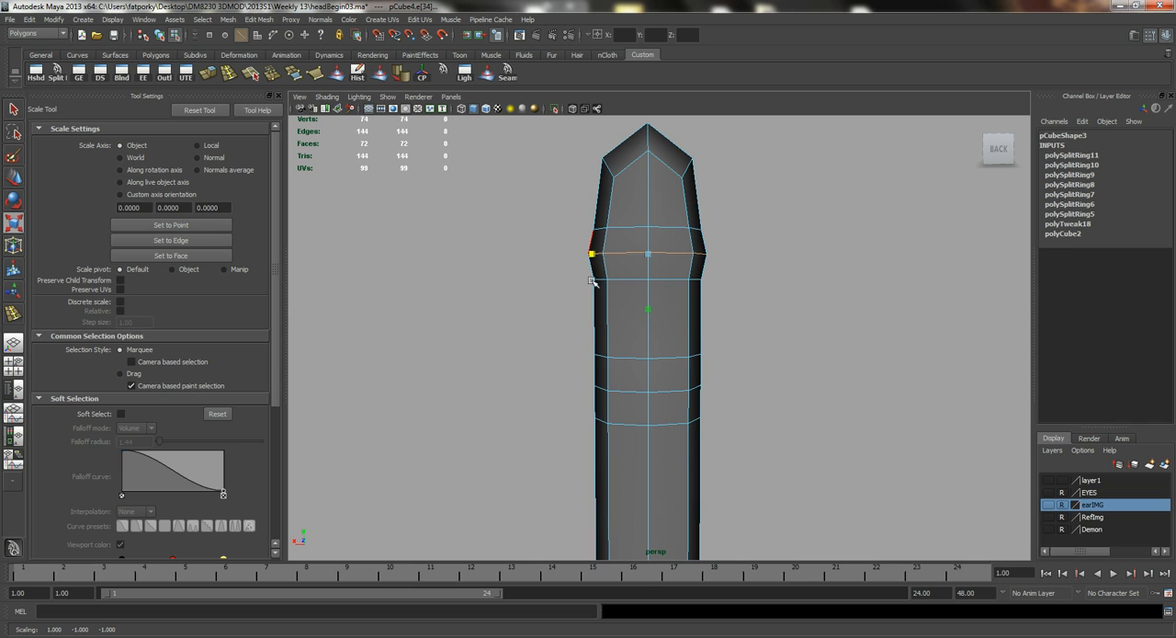
left_click(696, 392)
left_click_drag(591, 387, 593, 387)
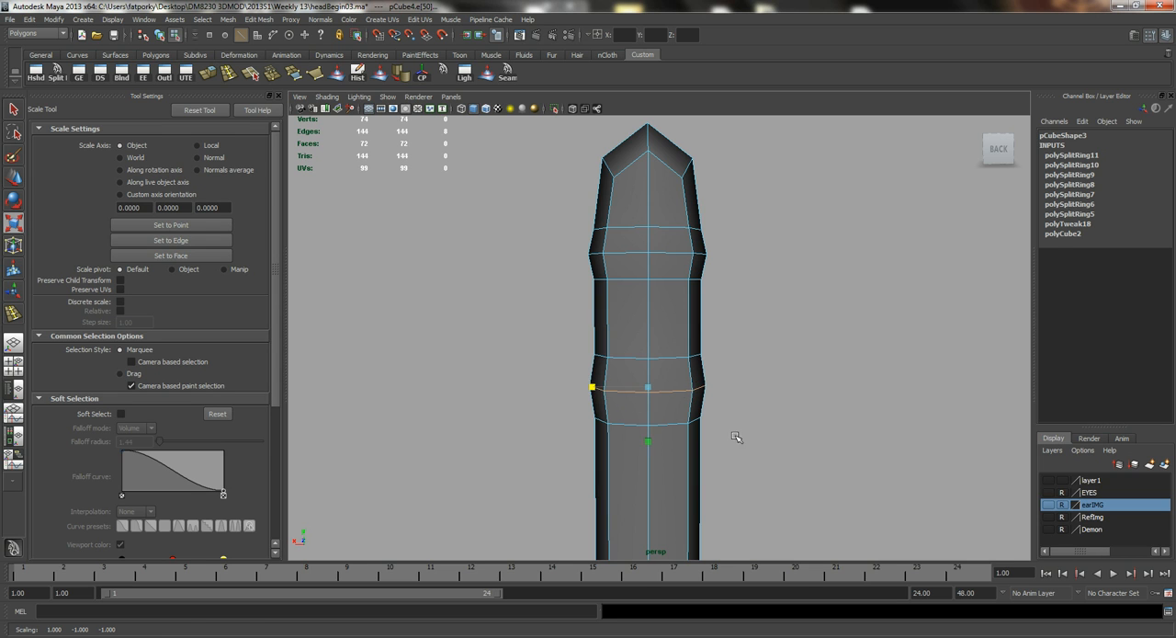
middle_click_drag(752, 432, 739, 338, "alt")
left_click_drag(652, 369, 533, 377, "alt")
middle_click_drag(604, 407, 613, 378, "alt")
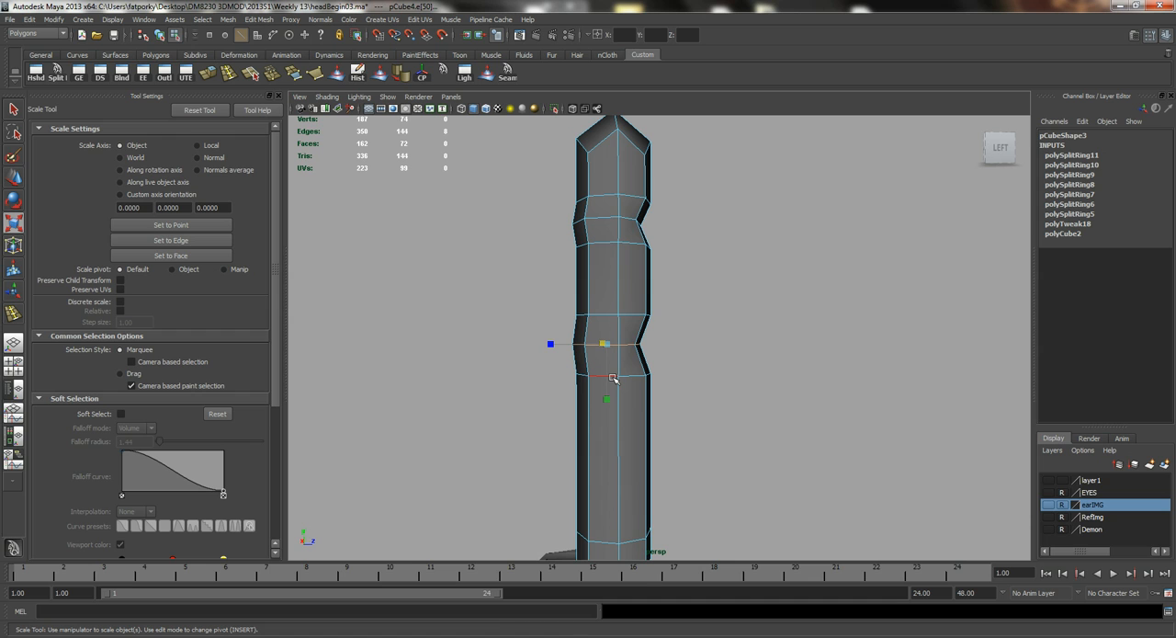
left_click_drag(634, 333, 609, 322, "alt")
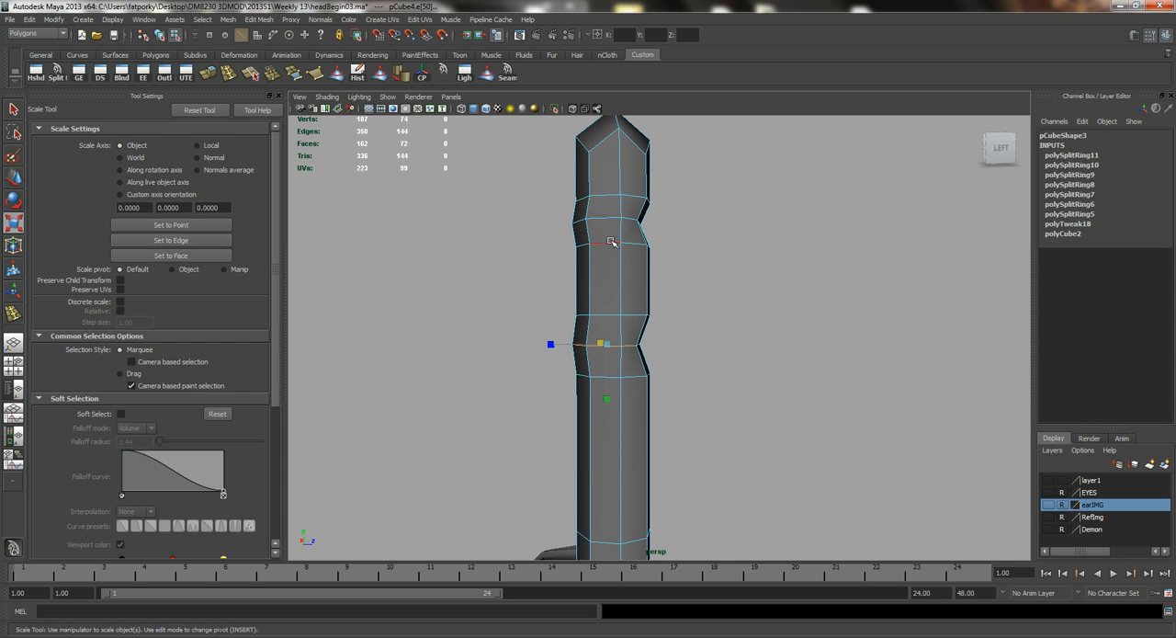
In a wireframe side view, move the fingertip's front rim vertices up and inward to slope the pad.
key("space")
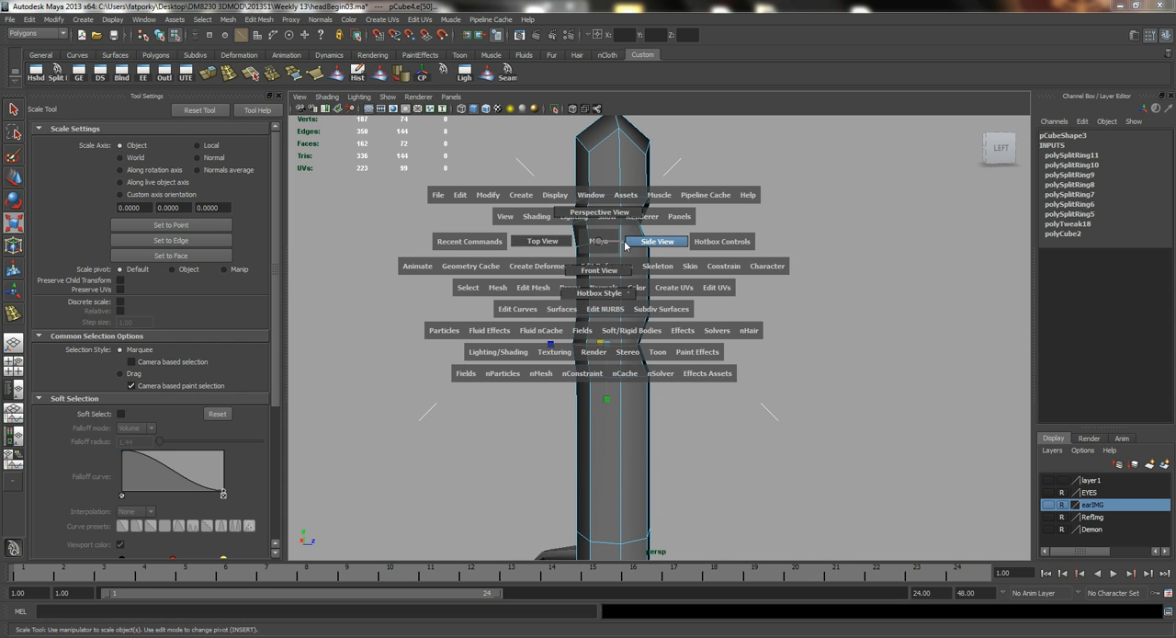
left_click(632, 248)
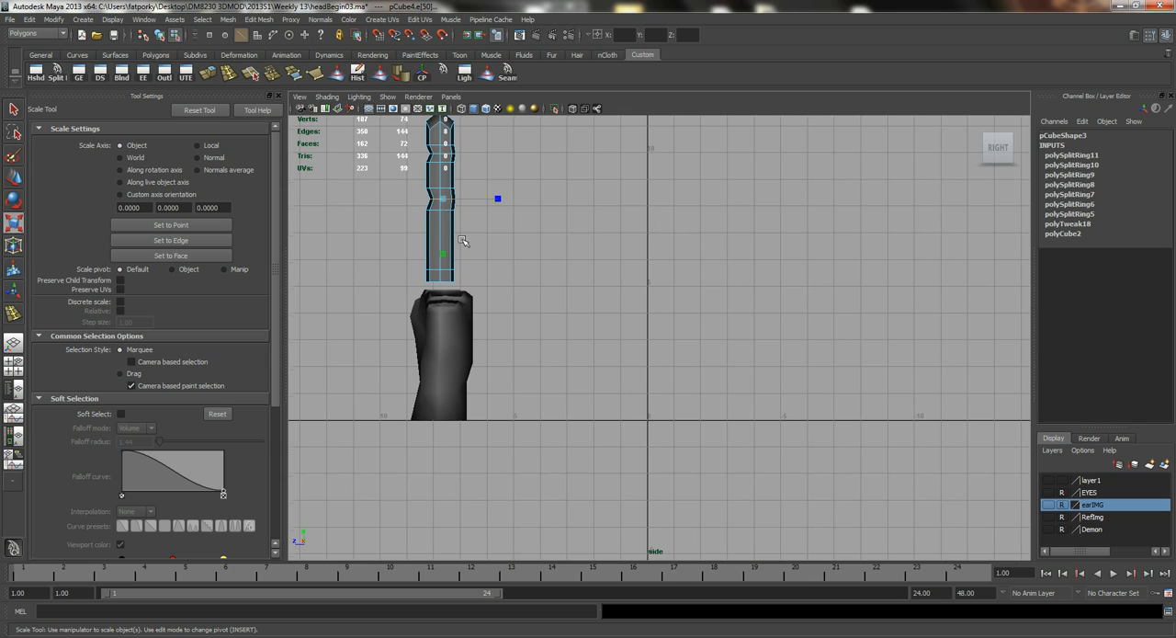
middle_click_drag(462, 241, 570, 339, "alt")
right_click_drag(444, 284, 559, 331, "alt")
middle_click_drag(559, 331, 630, 451, "alt")
right_click_drag(444, 300, 562, 345, "alt")
key("q")
right_click_drag(448, 221, 374, 166)
left_click_drag(399, 170, 449, 201)
key("4")
key("w")
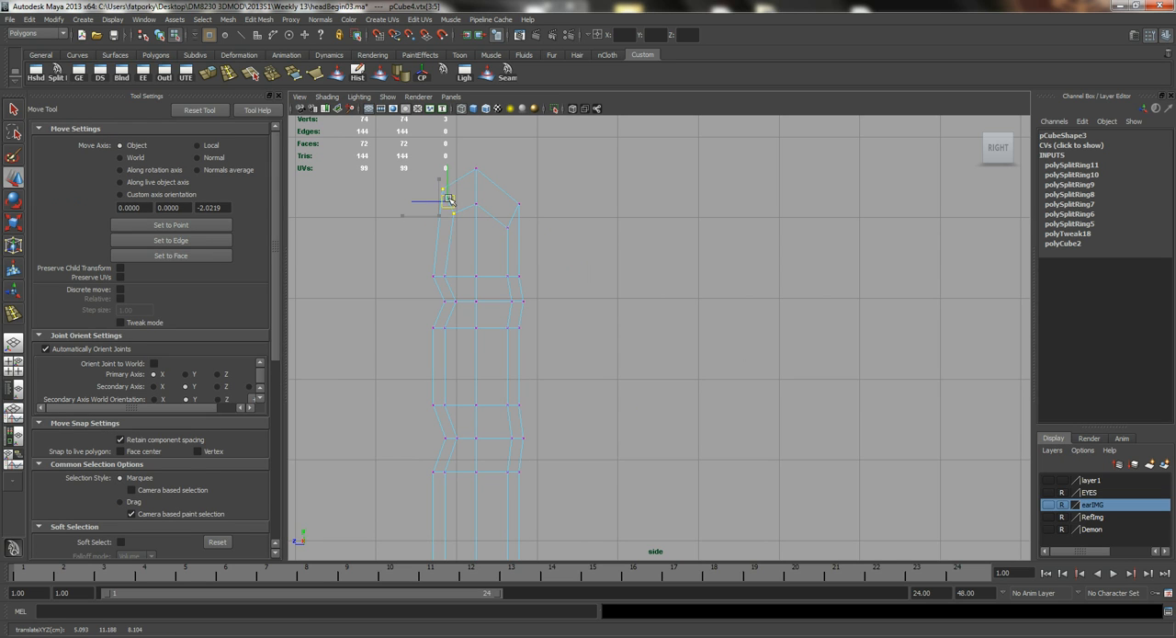
middle_click_drag(456, 196, 497, 178, "alt")
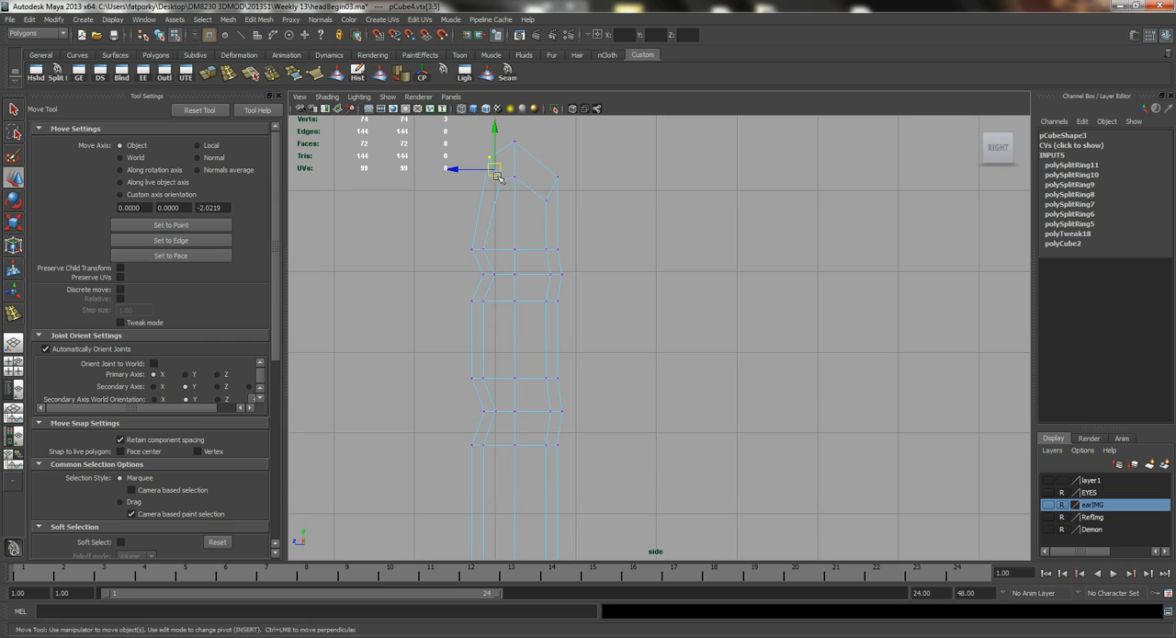
left_click(496, 168)
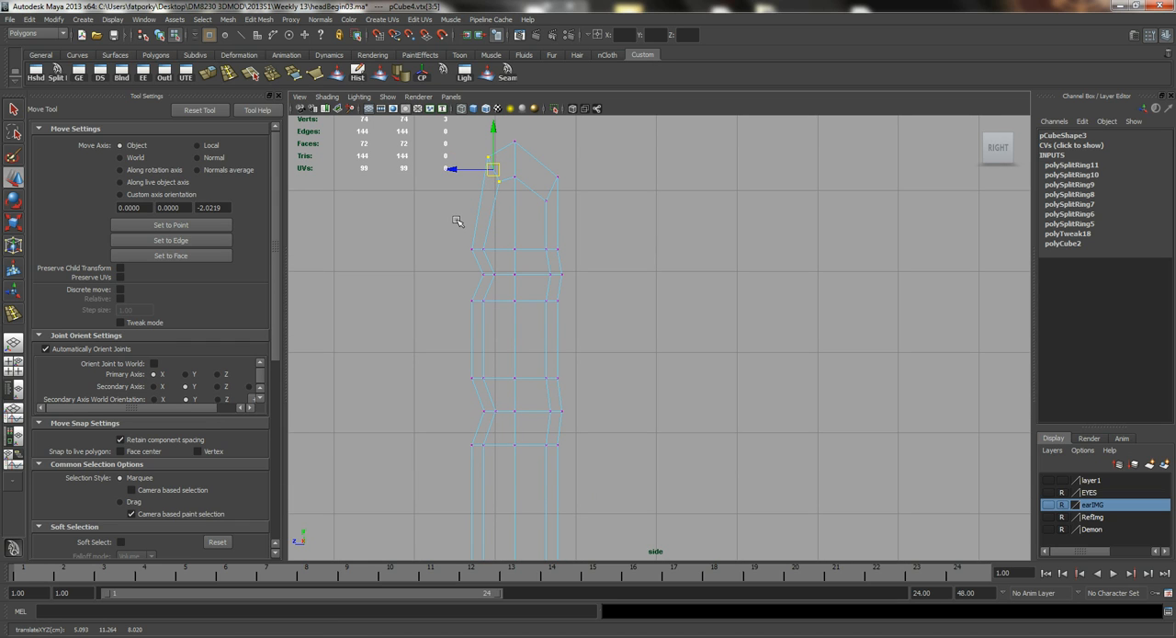
Move the front vertices of the loops bordering the middle and upper joints closer to the creases in side view.
middle_click_drag(501, 277, 522, 244, "alt")
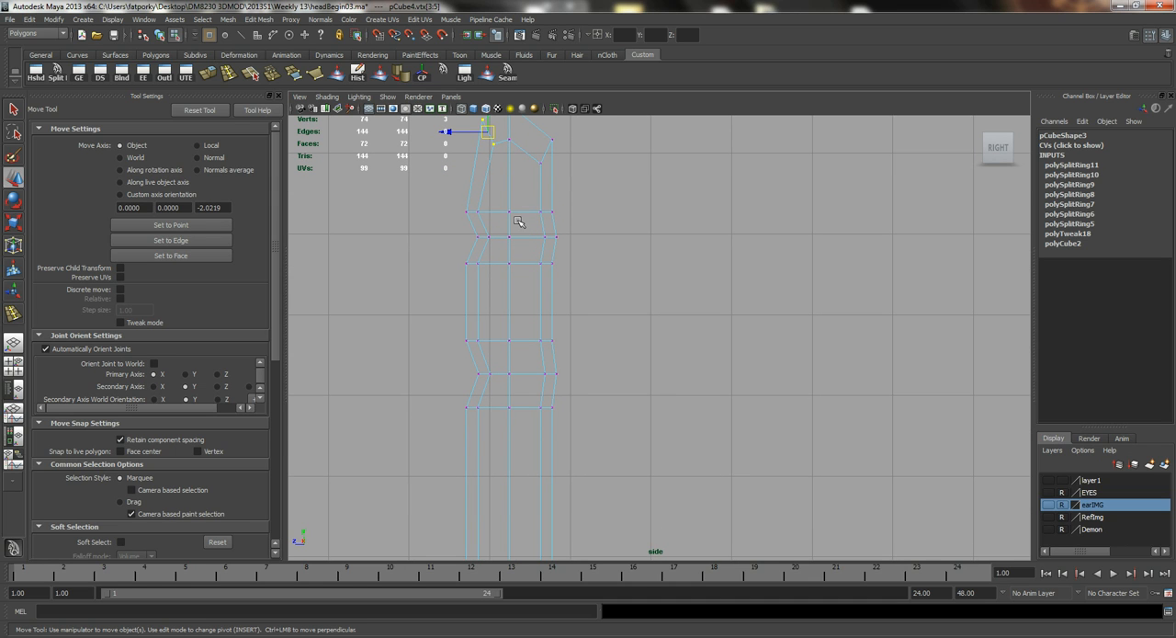
middle_click_drag(543, 383, 537, 353, "alt")
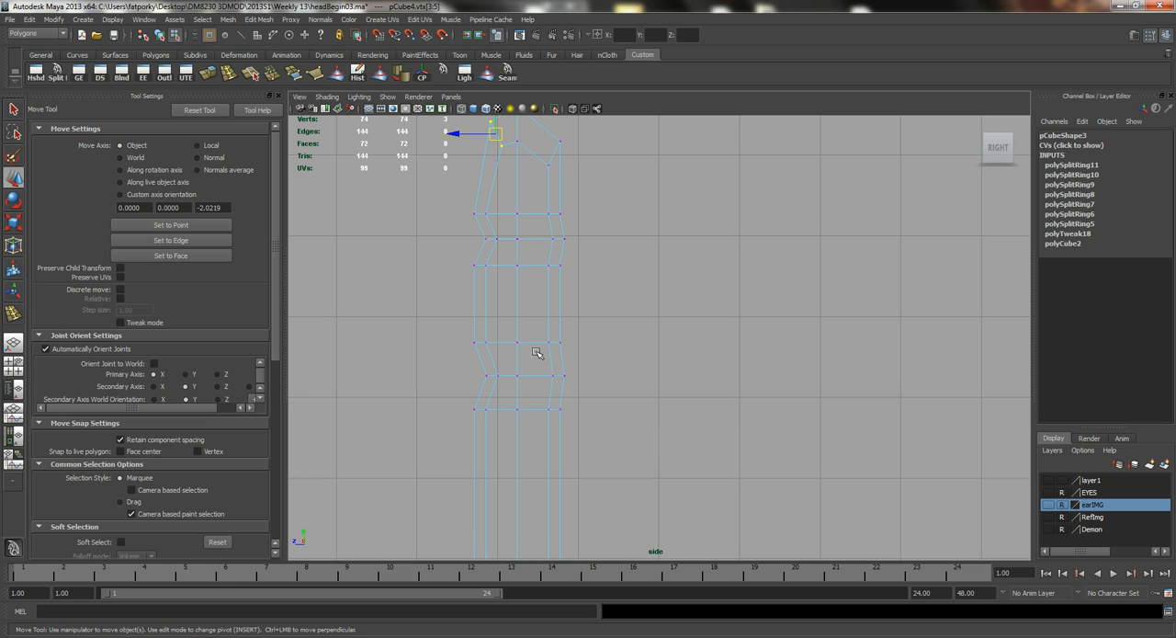
left_click_drag(489, 346, 480, 352)
left_click_drag(460, 403, 485, 405)
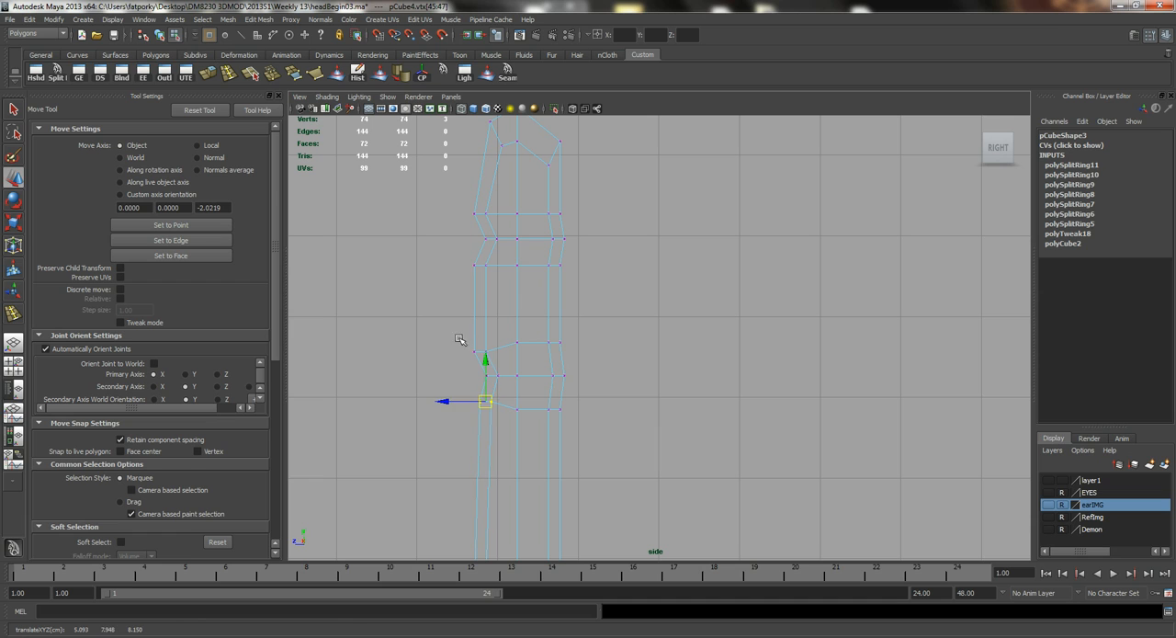
left_click_drag(460, 340, 484, 356)
left_click_drag(450, 255, 498, 278)
left_click_drag(480, 265, 480, 264)
Finish tightening the upper crease and spread the back vertices of the loops bordering both joints away from the knuckles.
left_click_drag(462, 192, 562, 206)
left_click_drag(569, 256, 554, 274)
mouse_move(580, 326)
left_mouse_down()
mouse_move(533, 348)
mouse_move(558, 331)
left_mouse_up()
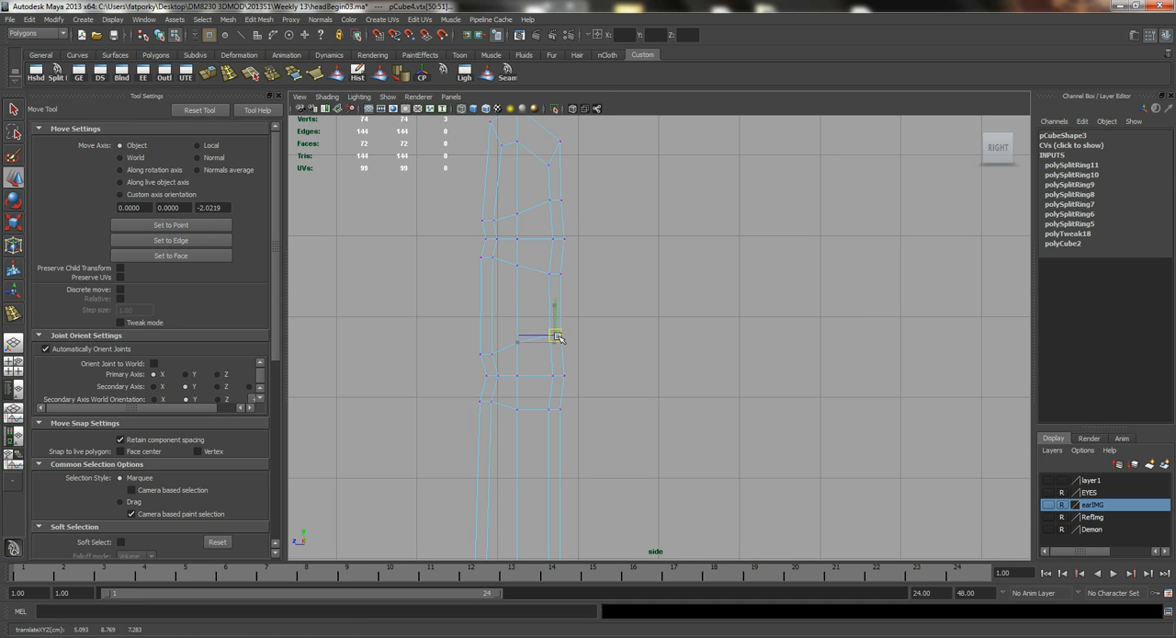
left_click_drag(582, 404, 535, 428)
In a shaded perspective view, scale the joint loops' vertices slightly narrower across the finger, starting with the upper joint.
key("space")
mouse_move(553, 356)
left_mouse_down()
mouse_move(552, 327)
mouse_move(529, 371)
left_mouse_up()
key("5")
mouse_move(618, 332)
left_mouse_down("alt")
mouse_move(517, 331)
mouse_move(575, 343)
mouse_move(659, 339)
mouse_move(533, 319)
mouse_move(550, 328)
left_mouse_up("alt")
middle_click_drag(661, 286, 625, 351, "alt")
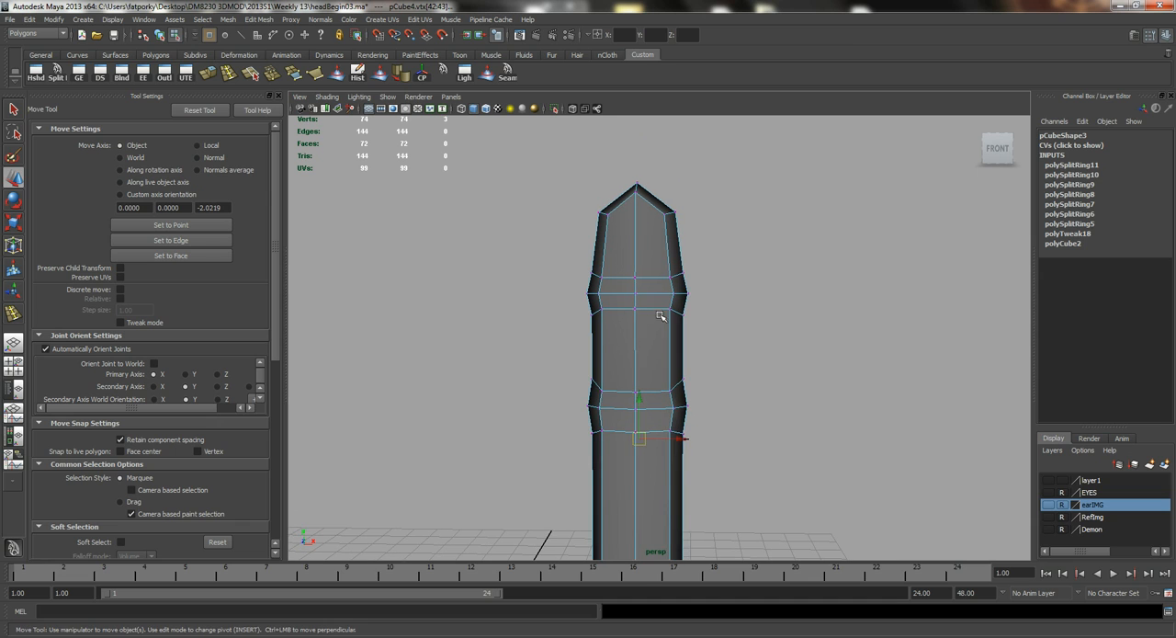
key("r")
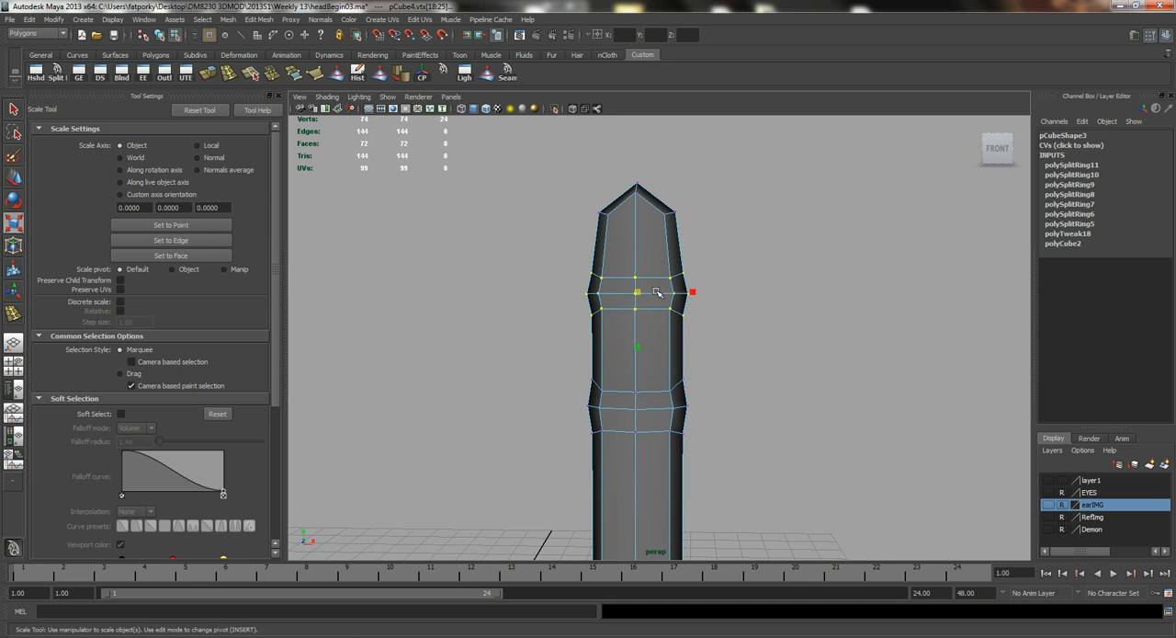
left_click_drag(697, 296, 690, 293)
middle_click_drag(688, 354, 679, 301, "alt")
left_click_drag(685, 322, 684, 323)
middle_click_drag(688, 402, 685, 279, "alt")
left_click_drag(626, 379, 606, 367, "alt")
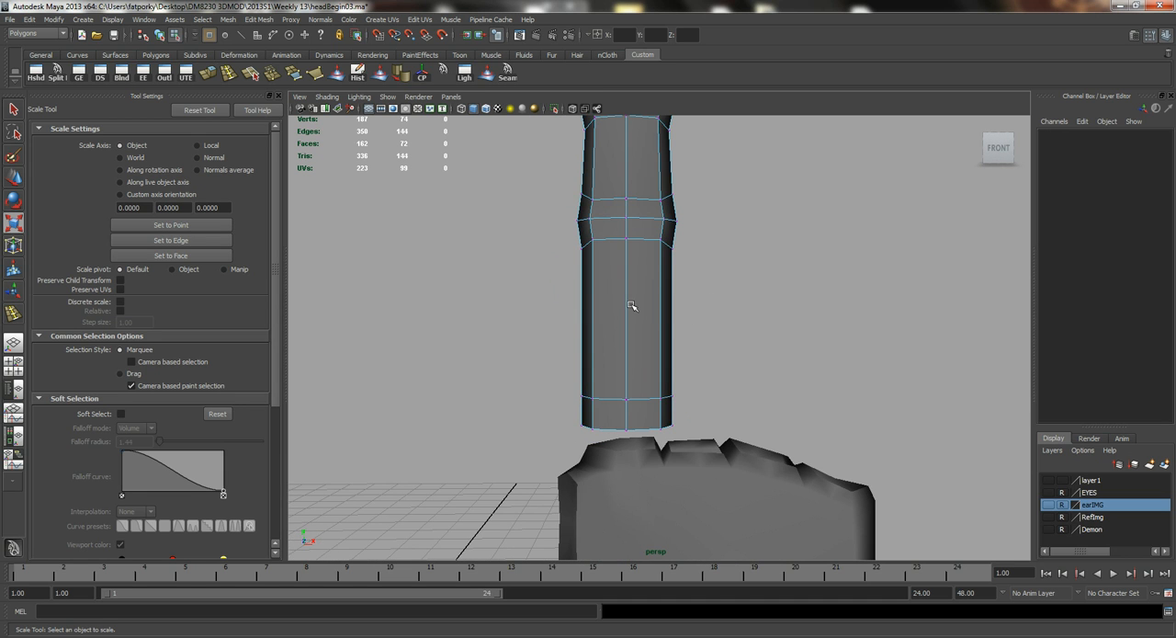
Refine the fingertip's profile in a wireframe side view by repositioning its front rim vertices and raising its back rim vertices.
right_click_drag(622, 285, 628, 304)
middle_click_drag(640, 246, 649, 373, "alt")
right_click_drag(649, 373, 638, 307, "alt")
middle_click_drag(656, 271, 653, 294, "alt")
left_click_drag(613, 306, 742, 310, "alt")
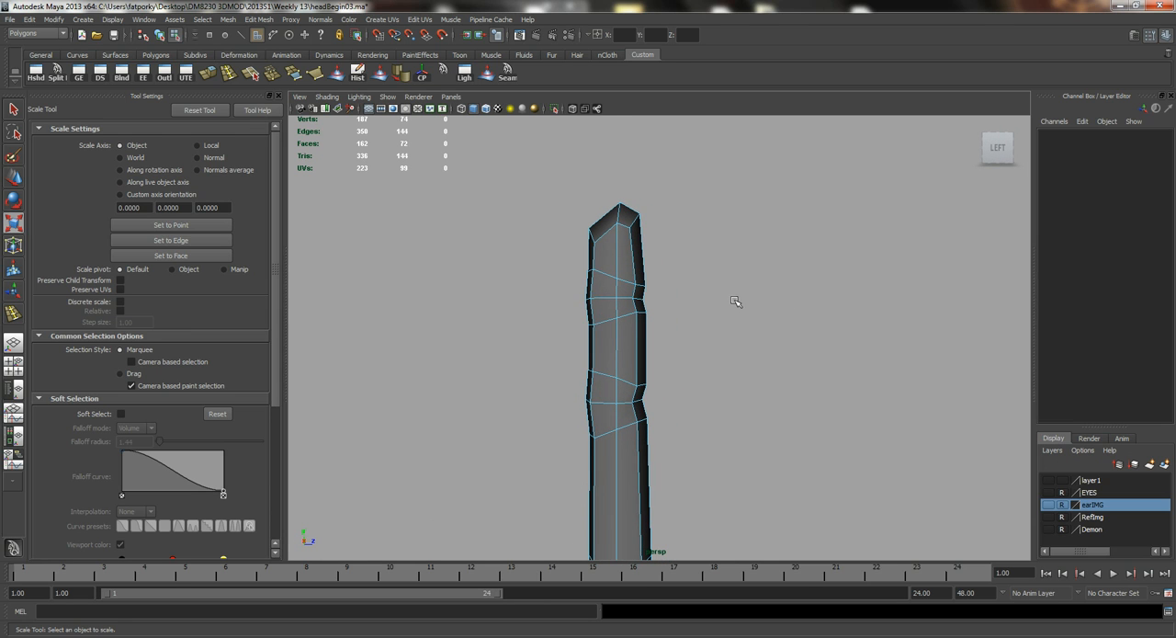
key("space")
left_click_drag(681, 278, 712, 273)
middle_click_drag(588, 322, 603, 346, "alt")
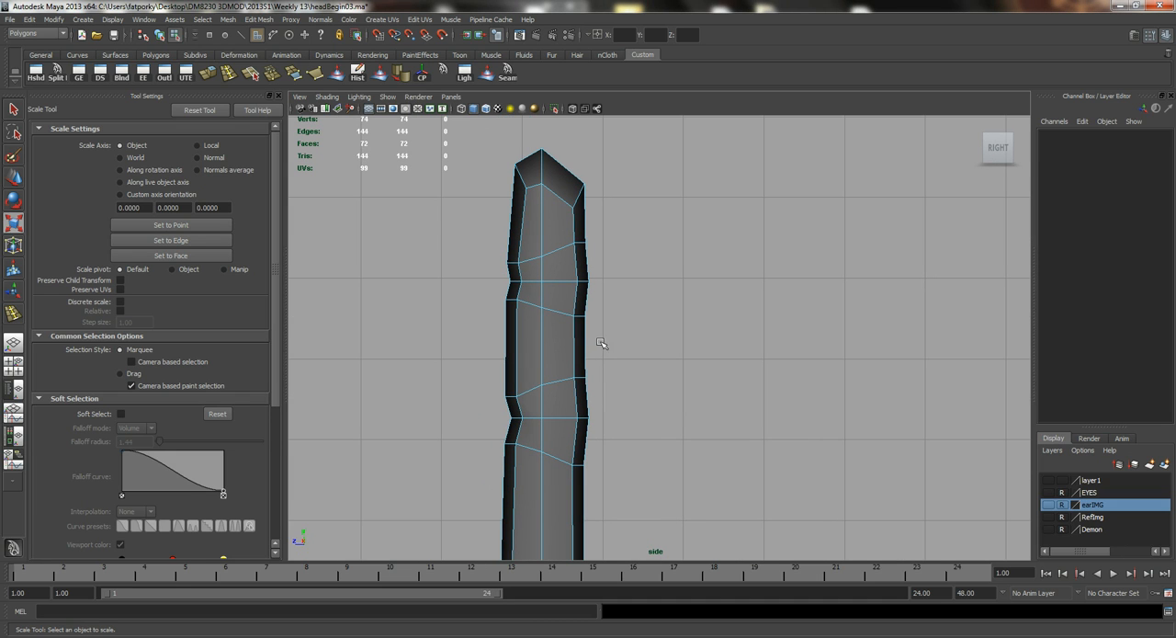
key("4")
right_click_drag(533, 203, 480, 201)
left_click_drag(476, 140, 521, 182)
key("w")
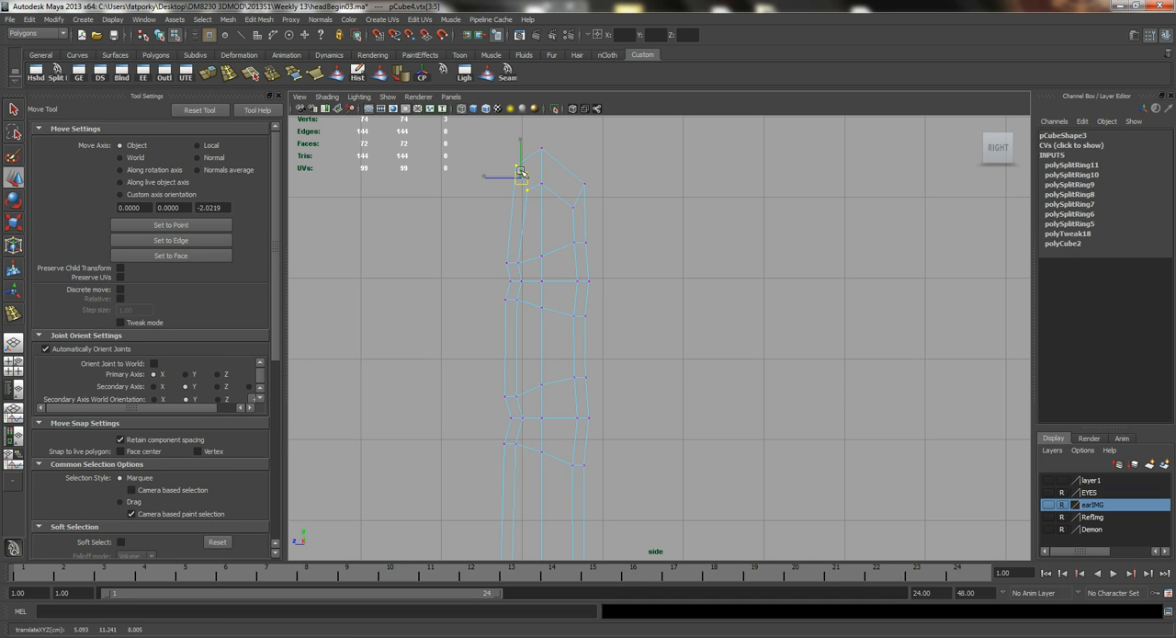
mouse_move(607, 166)
left_mouse_down()
mouse_move(563, 215)
mouse_move(575, 153)
mouse_move(499, 245)
left_mouse_up()
key("space")
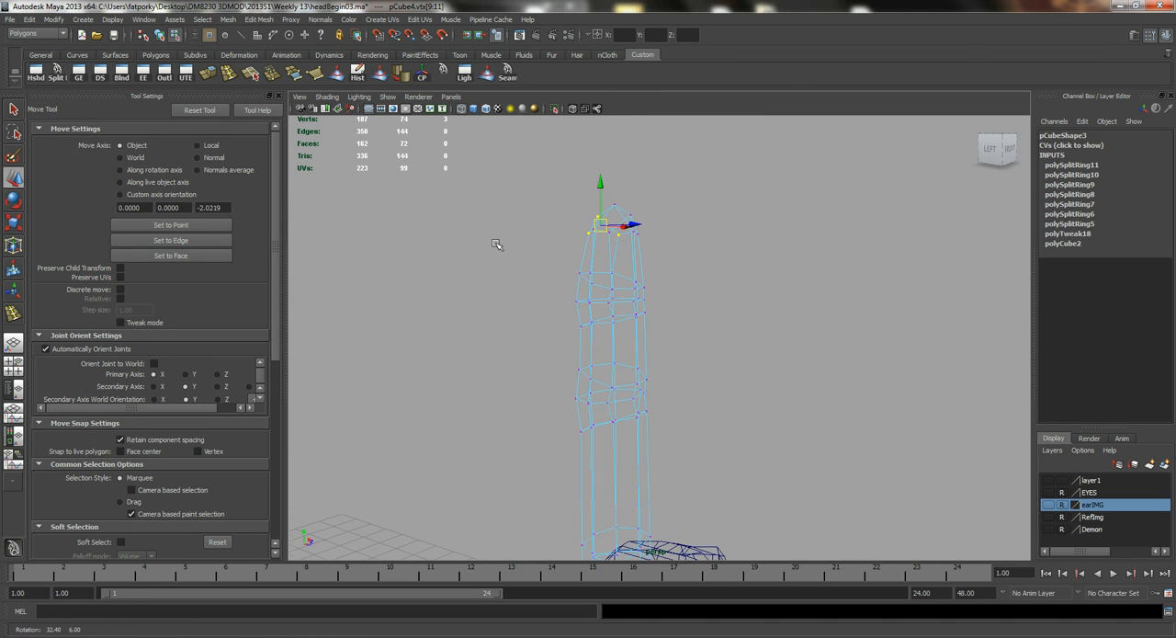
key("5")
left_click_drag(644, 344, 725, 307, "alt")
left_click_drag(709, 315, 742, 322, "alt")
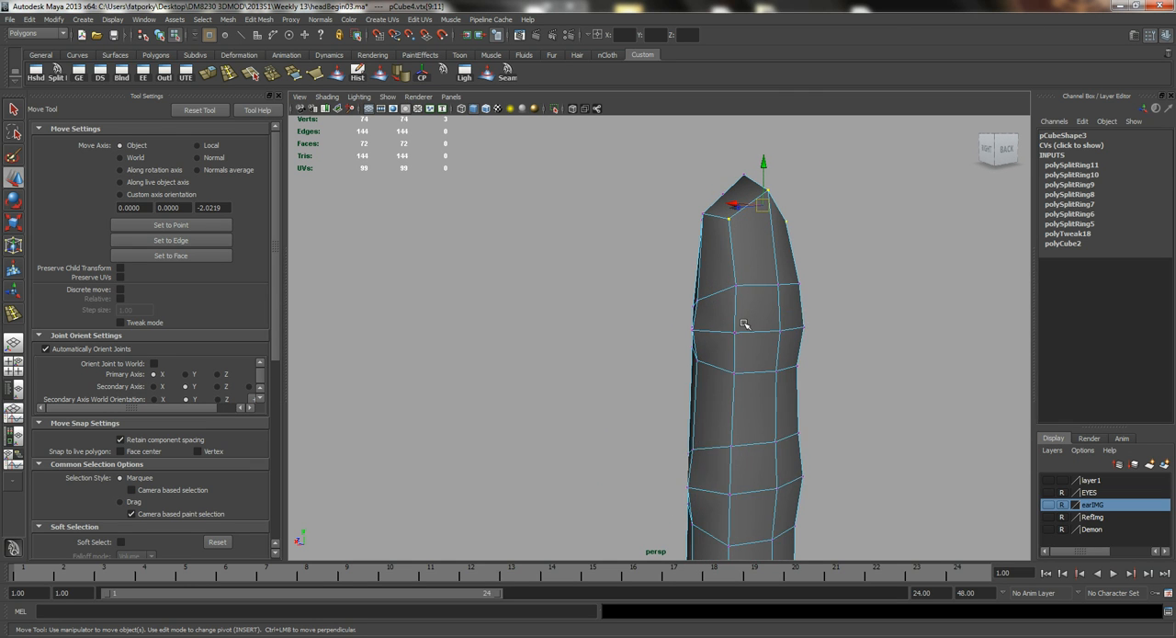
Extrude the two back faces of the fingertip and scale the extrusion inward to outline the fingernail.
right_click_drag(758, 237, 759, 252)
left_click(759, 251)
left_click(784, 256, "shift")
left_click_drag(784, 309, 730, 317, "alt")
key("q")
left_click(211, 79)
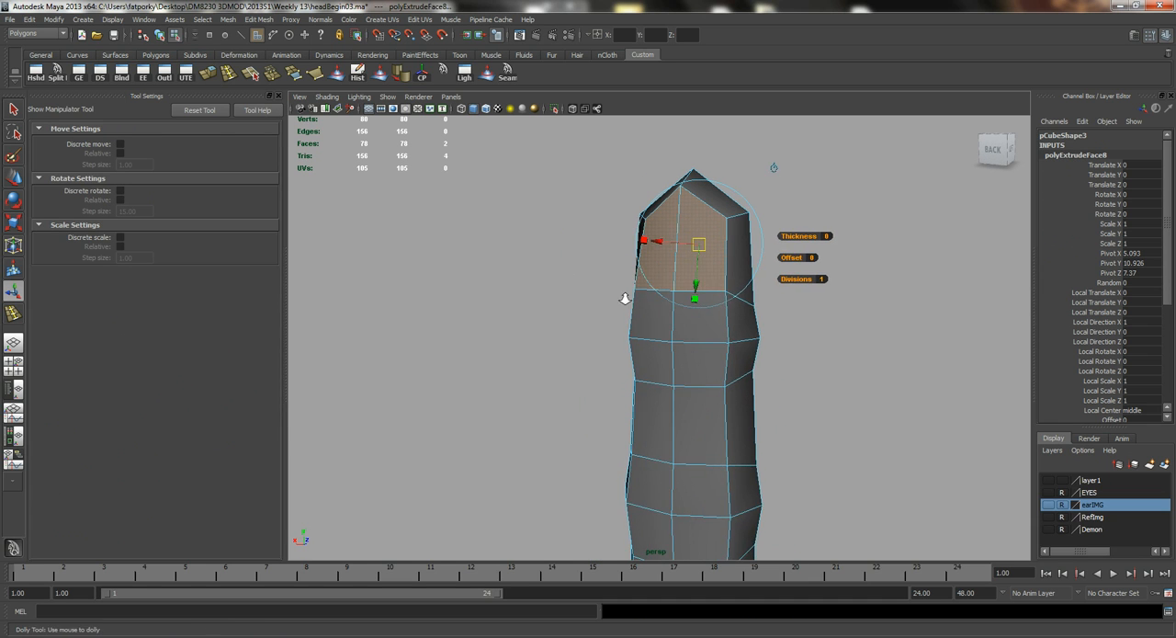
right_click_drag(625, 300, 749, 329, "alt")
key("r")
mouse_move(751, 330)
middle_mouse_down()
mouse_move(731, 319)
mouse_move(743, 323)
middle_mouse_up()
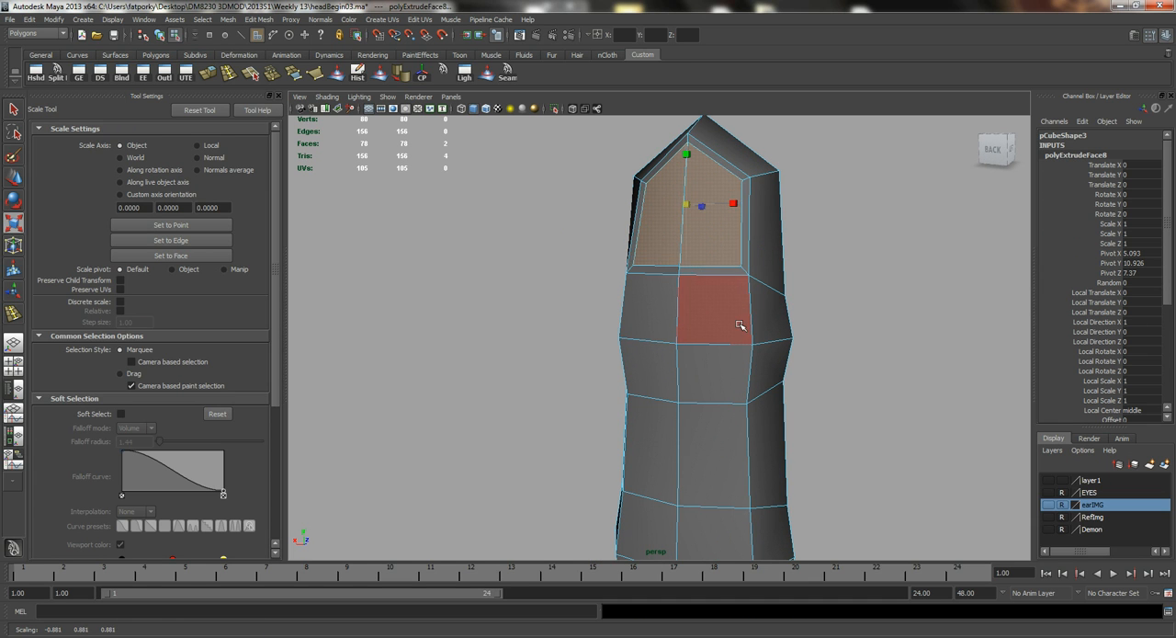
Extrude the two fingernail faces again and scale them slightly inward to form a second border loop.
key("q")
left_click_drag(677, 304, 699, 275, "alt")
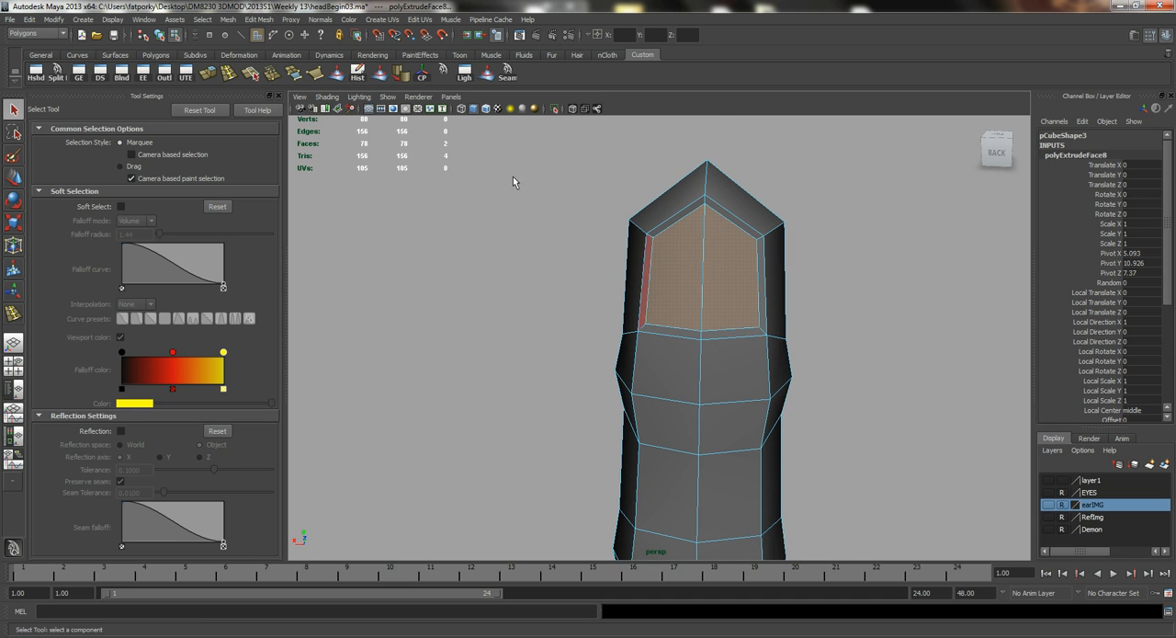
left_click(217, 80)
key("r")
middle_click_drag(743, 307, 732, 313)
Pull the inner fingernail faces out from the back of the fingertip and rotate them nearly upright.
key("f")
left_click_drag(615, 243, 670, 264, "alt")
key("w")
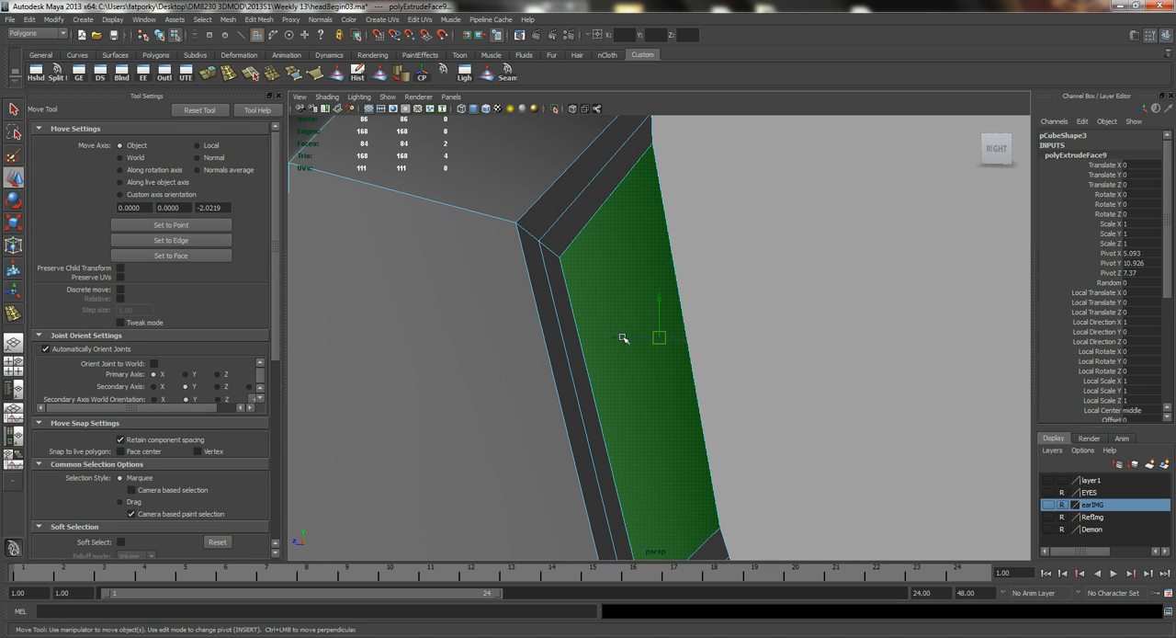
left_click_drag(622, 338, 674, 340, "alt")
key("e")
key("w")
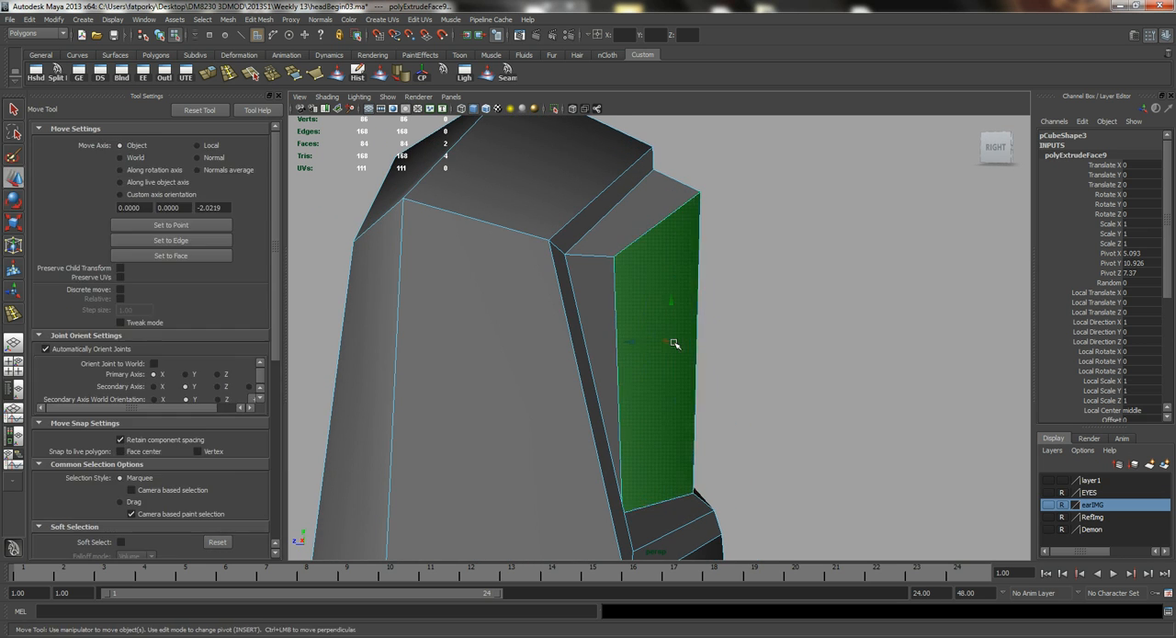
middle_click_drag(630, 340, 621, 339)
left_click_drag(680, 364, 625, 262, "alt")
Return to object mode, soften the finger's edges and check the nail's shading with the finger deselected.
key("q")
right_click(629, 266)
right_click_drag(629, 266, 646, 321)
left_click(729, 270)
left_click_drag(646, 321, 663, 413, "alt")
left_click(662, 411)
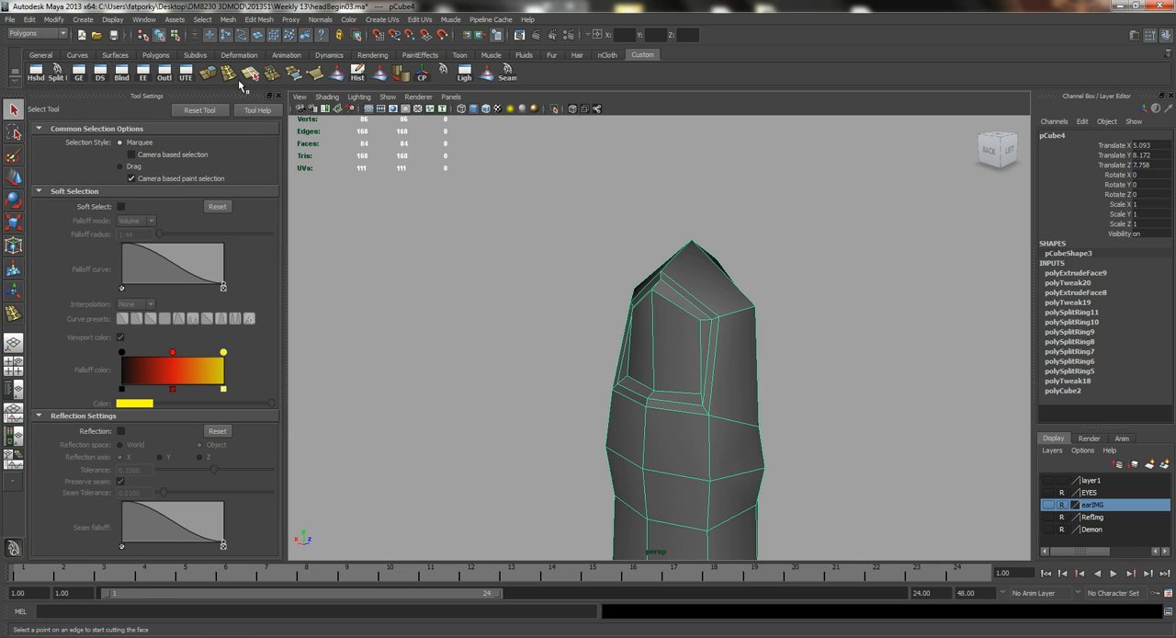
left_click(834, 415)
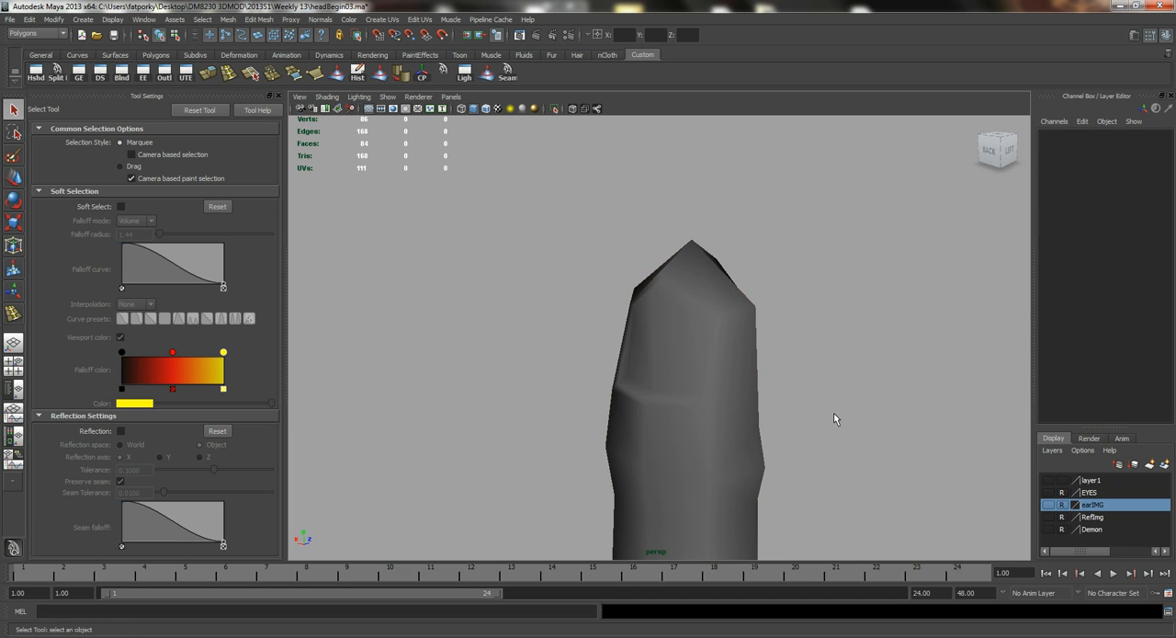
left_click_drag(789, 399, 656, 428, "alt")
Raise the finger clear of the palm and delete the faces capping its base.
left_click(667, 504)
key("w")
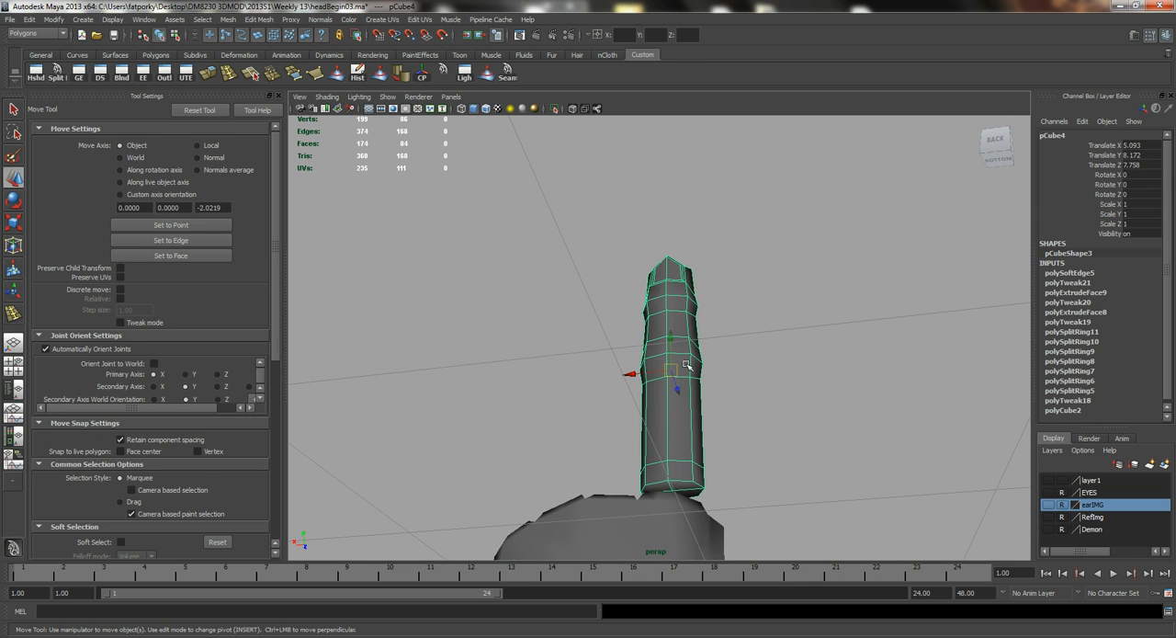
left_click_drag(674, 343, 673, 269)
right_click_drag(658, 344, 668, 403)
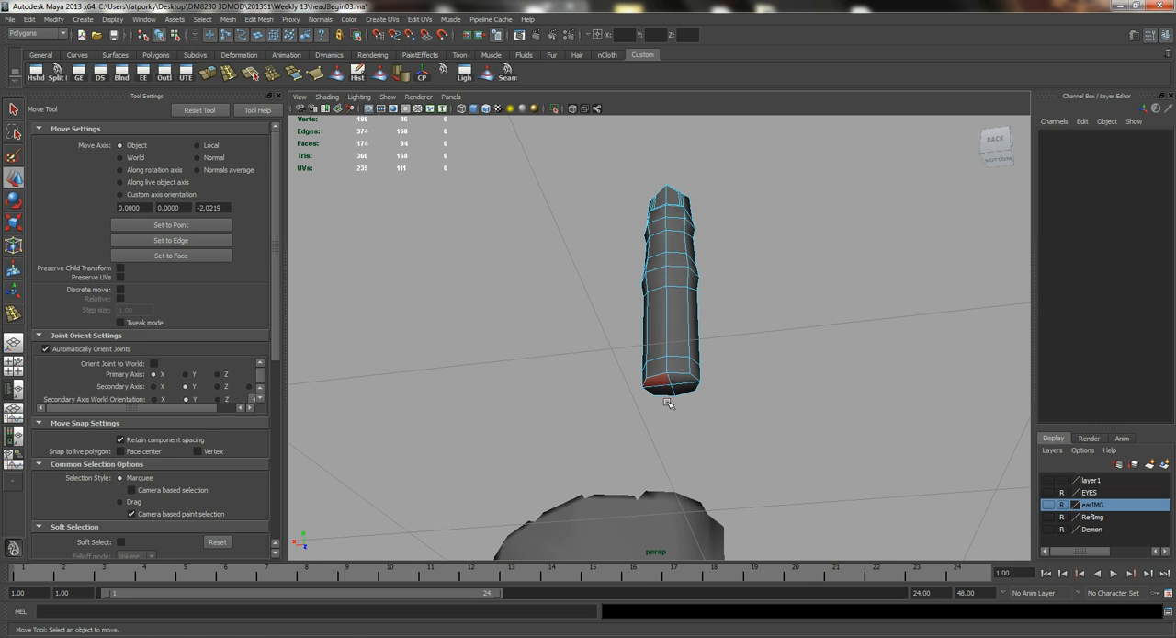
left_click(660, 388)
key("q")
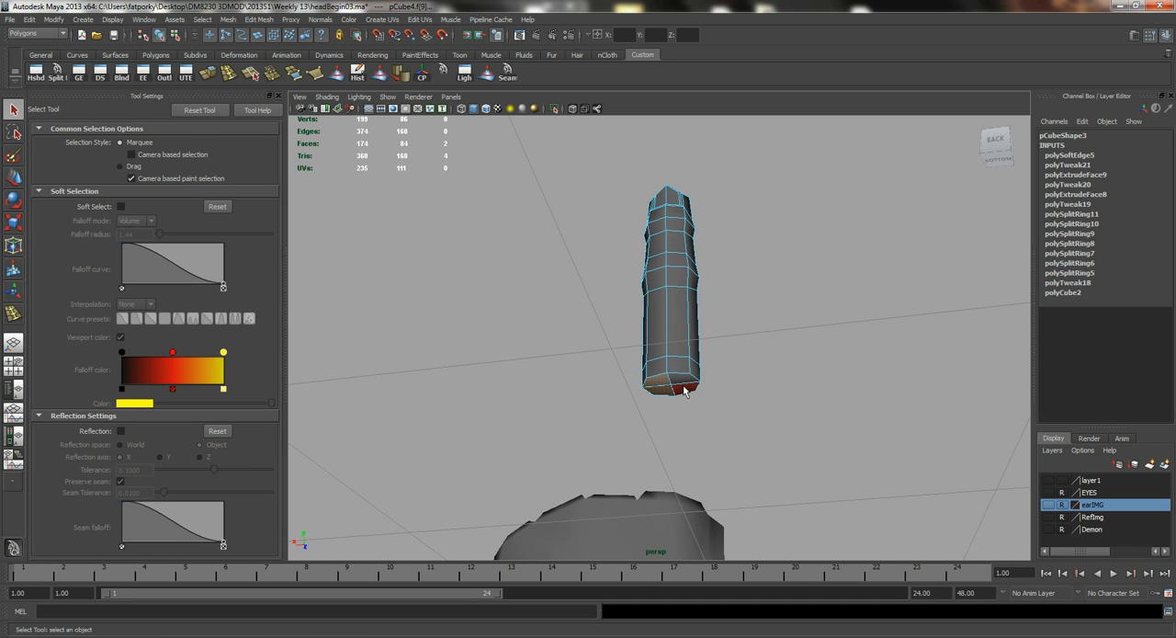
right_click_drag(678, 316, 726, 304)
left_click_drag(758, 393, 654, 352, "alt")
In the side view, select all of the finger's vertices and scale them slightly smaller.
left_click(622, 307)
key("space")
right_click_drag(657, 361, 353, 238, "alt")
right_click_drag(480, 328, 645, 370, "alt")
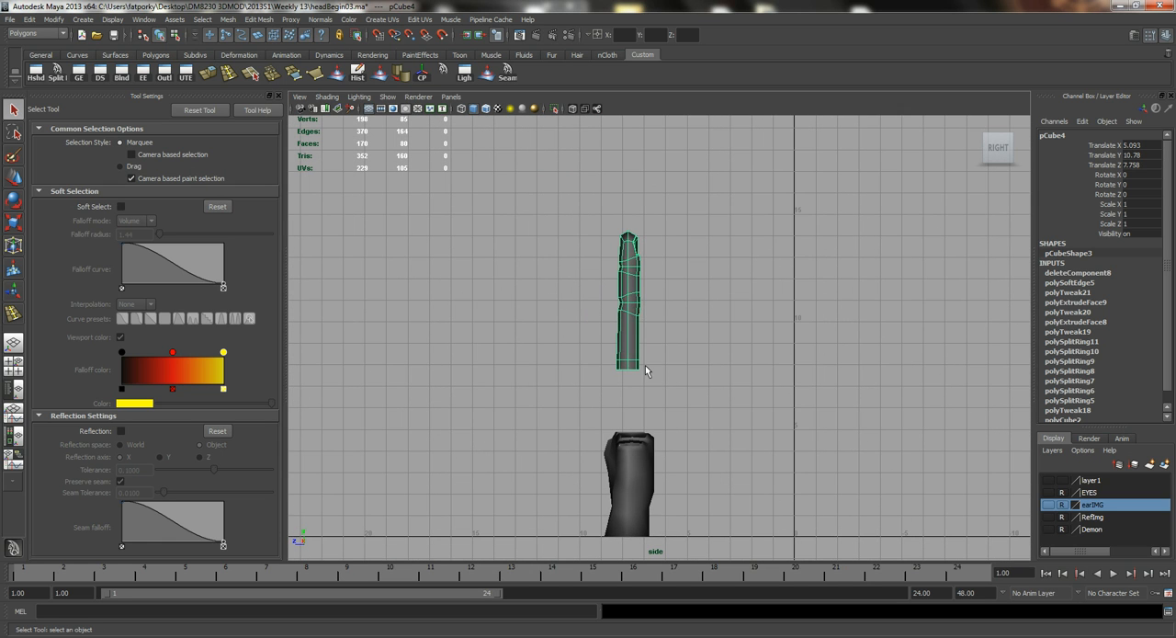
right_click_drag(632, 296, 573, 288)
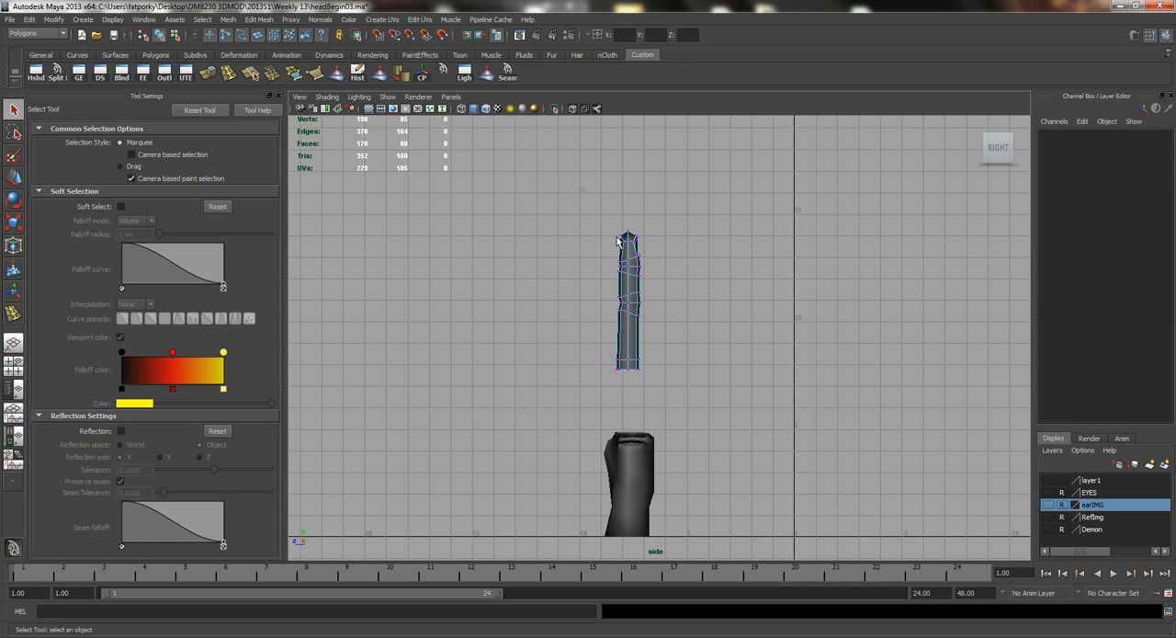
left_click_drag(588, 216, 687, 397)
key("r")
mouse_move(695, 369)
middle_mouse_down()
mouse_move(701, 359)
mouse_move(679, 356)
middle_mouse_up()
key("q")
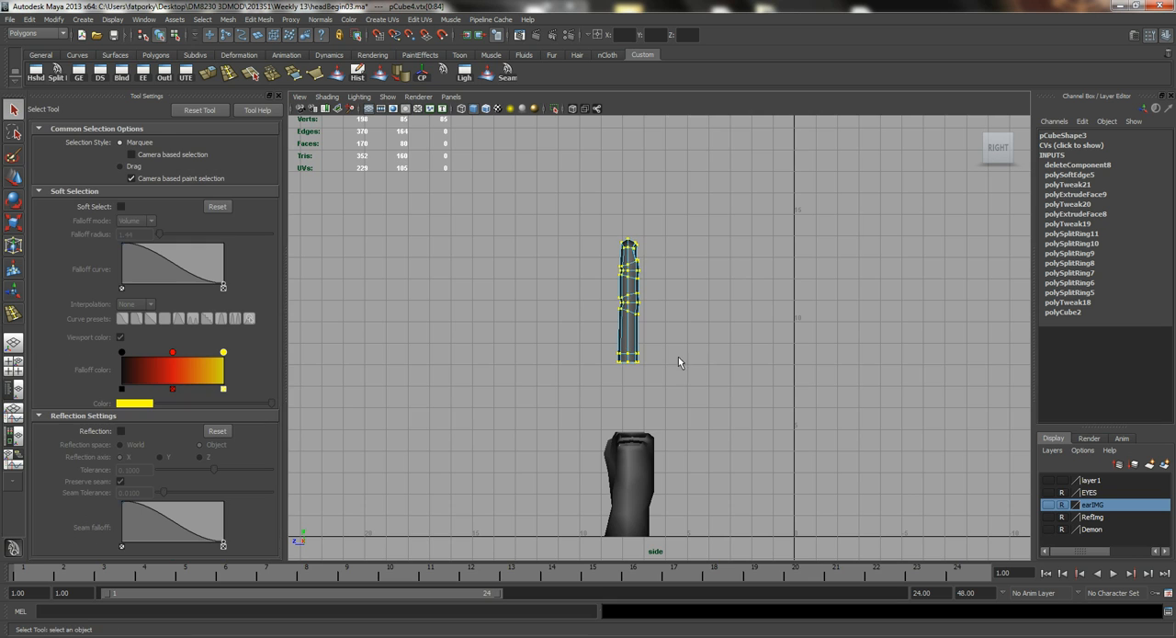
Return to object mode and move the finger down beside the palm to compare their lengths.
key("w")
key("q")
right_click_drag(630, 313, 670, 302)
left_click(629, 318)
key("w")
middle_click_drag(654, 369, 672, 484)
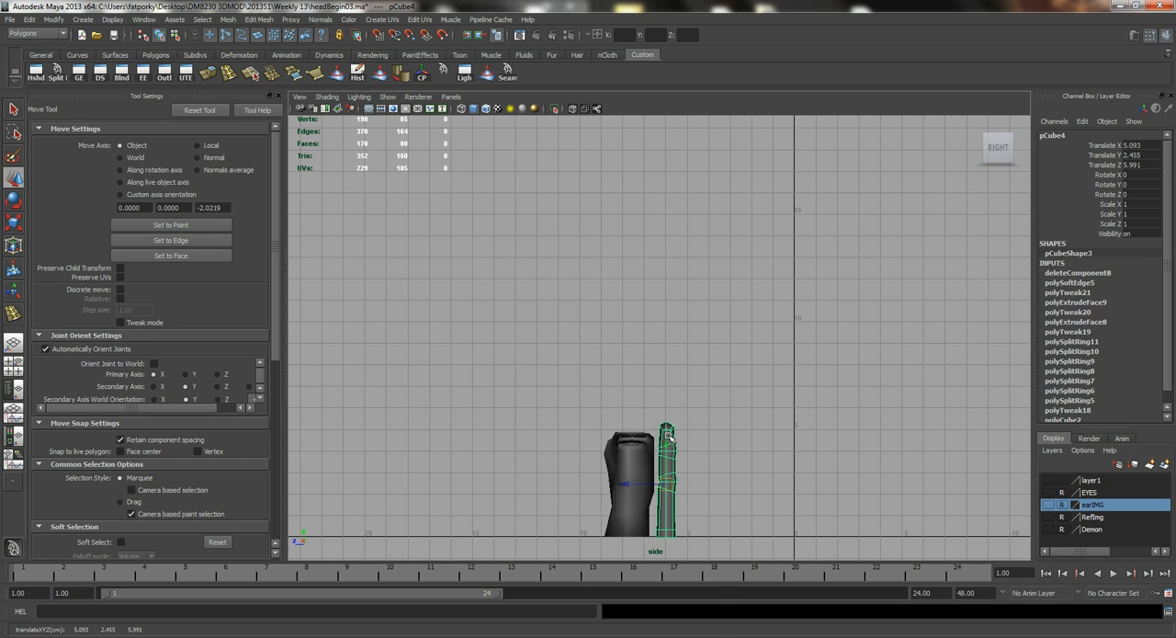
Scale all of the finger's vertices down a little more to suit the palm, then return to object mode.
left_click(610, 395)
left_click_drag(726, 583, 726, 582)
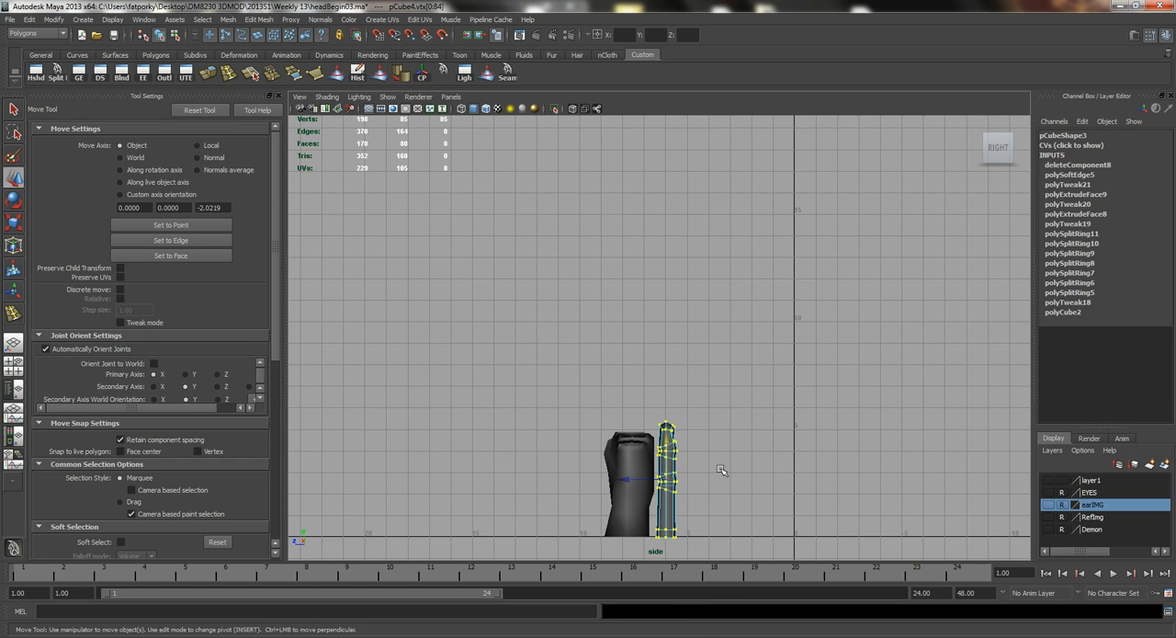
key("r")
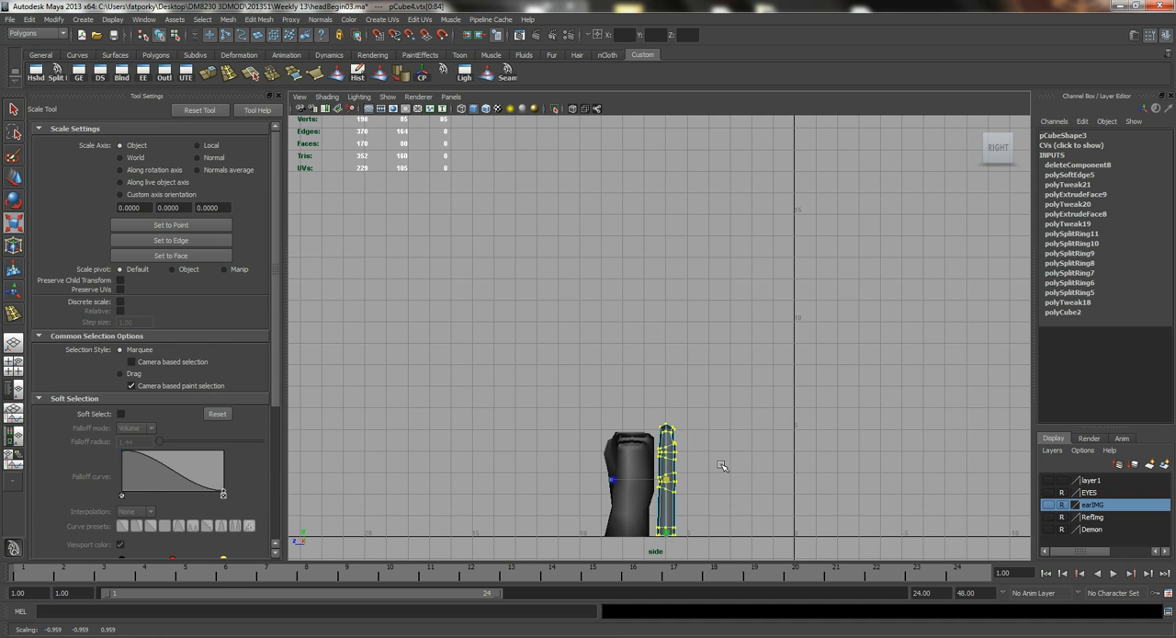
key("q")
key("r")
key("q")
right_click_drag(668, 438, 713, 430)
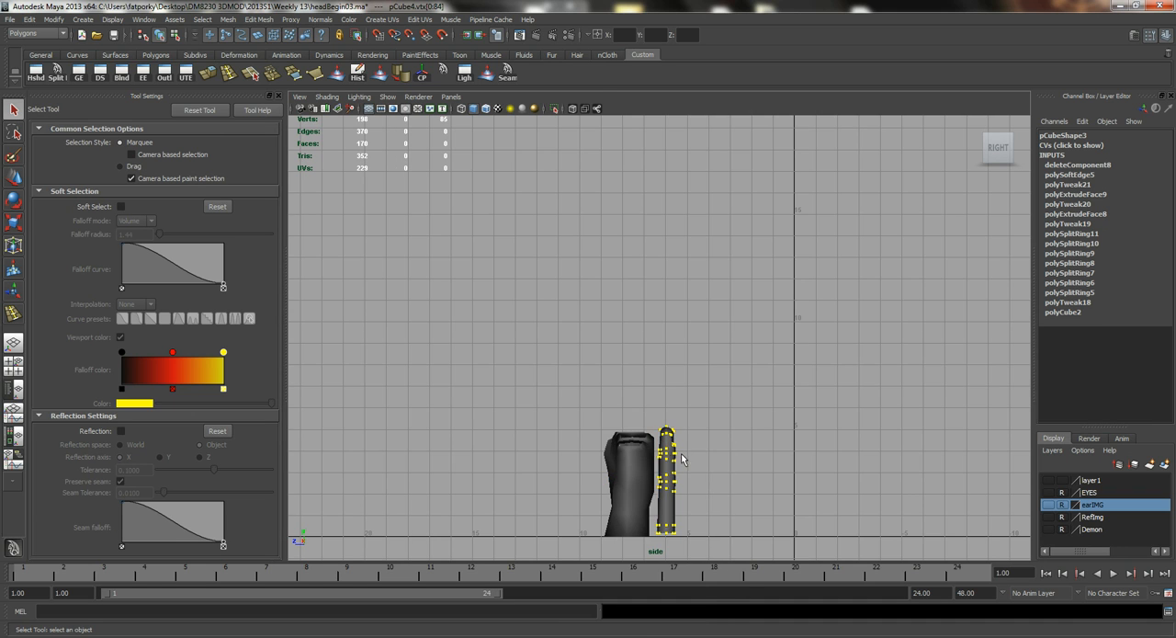
Move the finger back above the outermost knuckle of the palm and check its placement in perspective.
key("w")
left_click_drag(664, 487, 638, 396)
key("space")
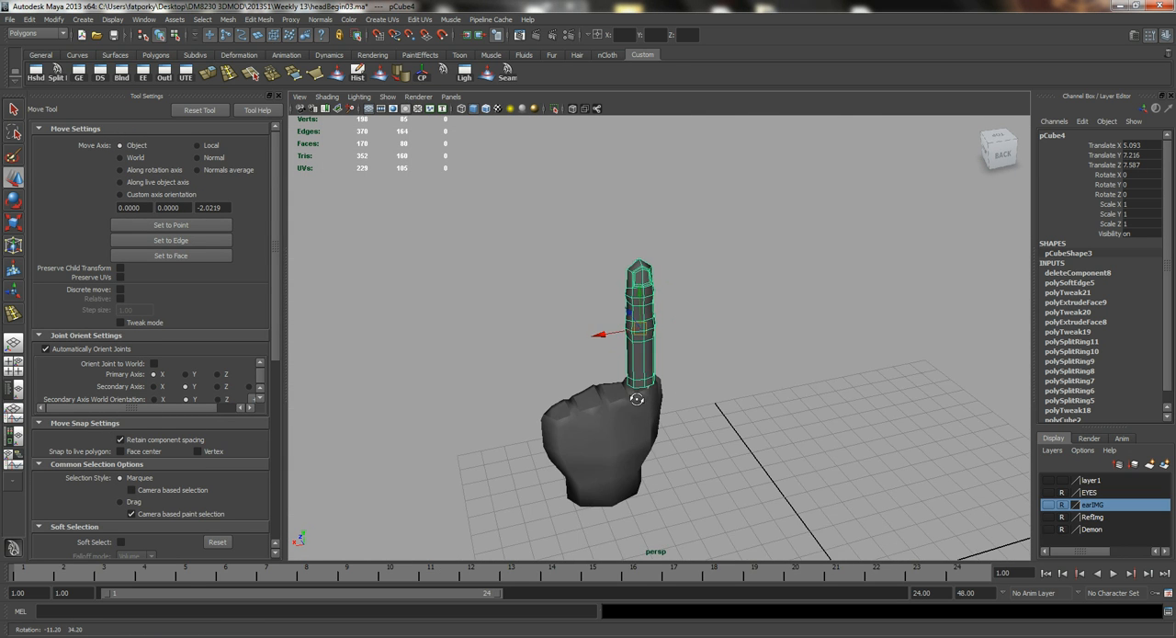
right_click_drag(638, 396, 682, 394, "alt")
middle_click_drag(675, 368, 681, 286, "alt")
left_click_drag(680, 286, 599, 375, "alt")
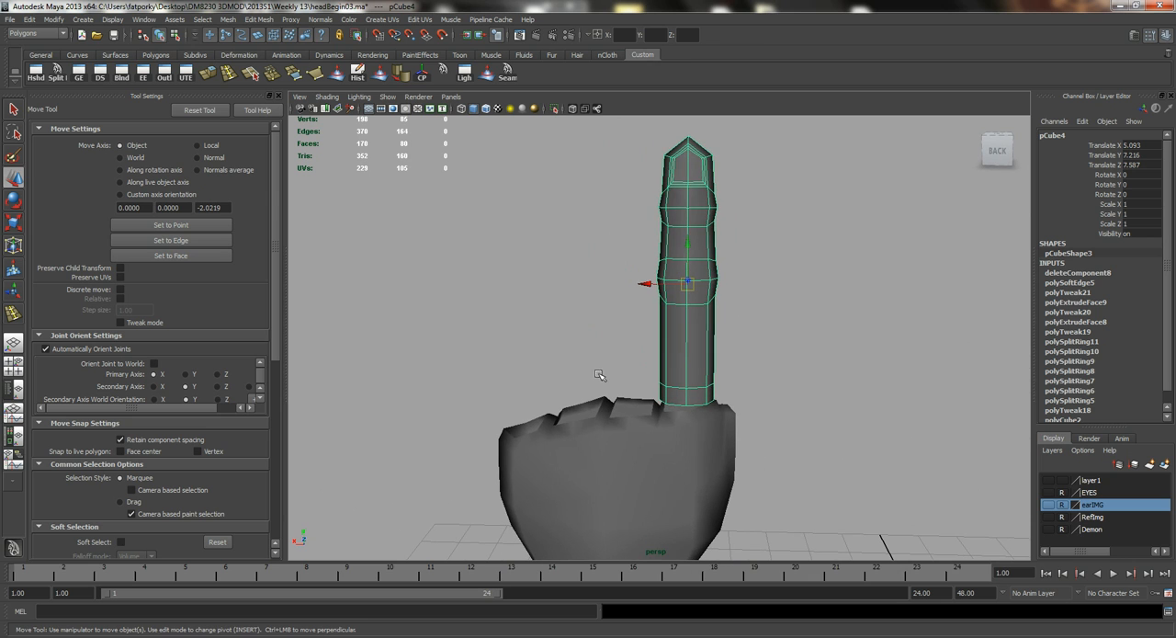
Switch to the front view and frame the finger over the palm's outermost knuckle.
key("space")
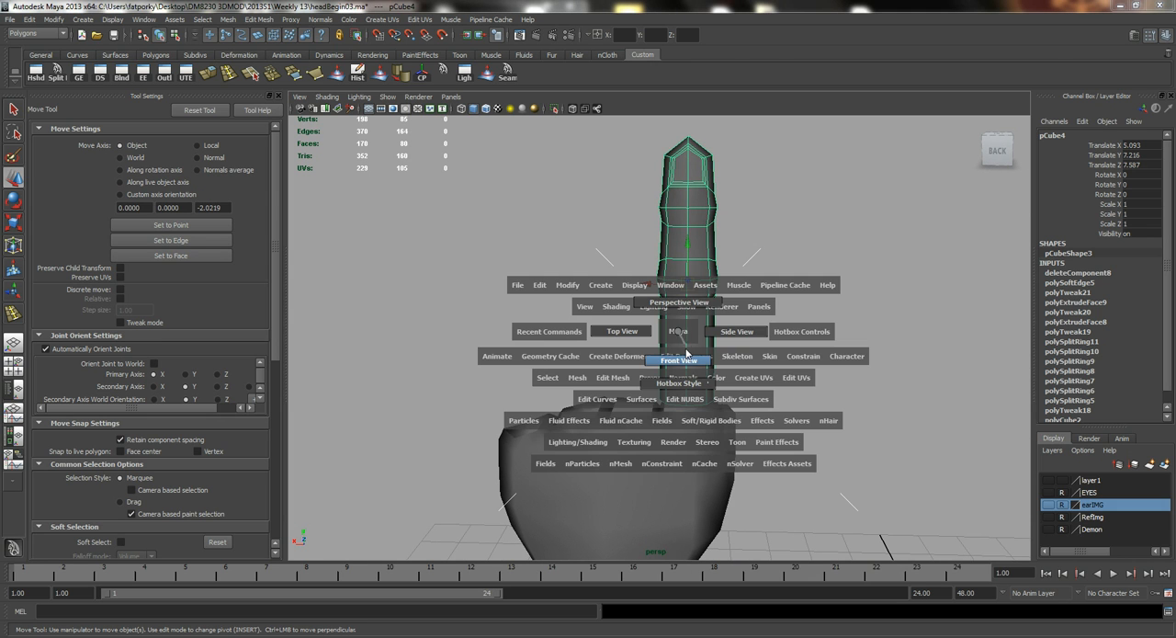
left_click_drag(680, 334, 684, 347)
right_click_drag(552, 349, 621, 337, "alt")
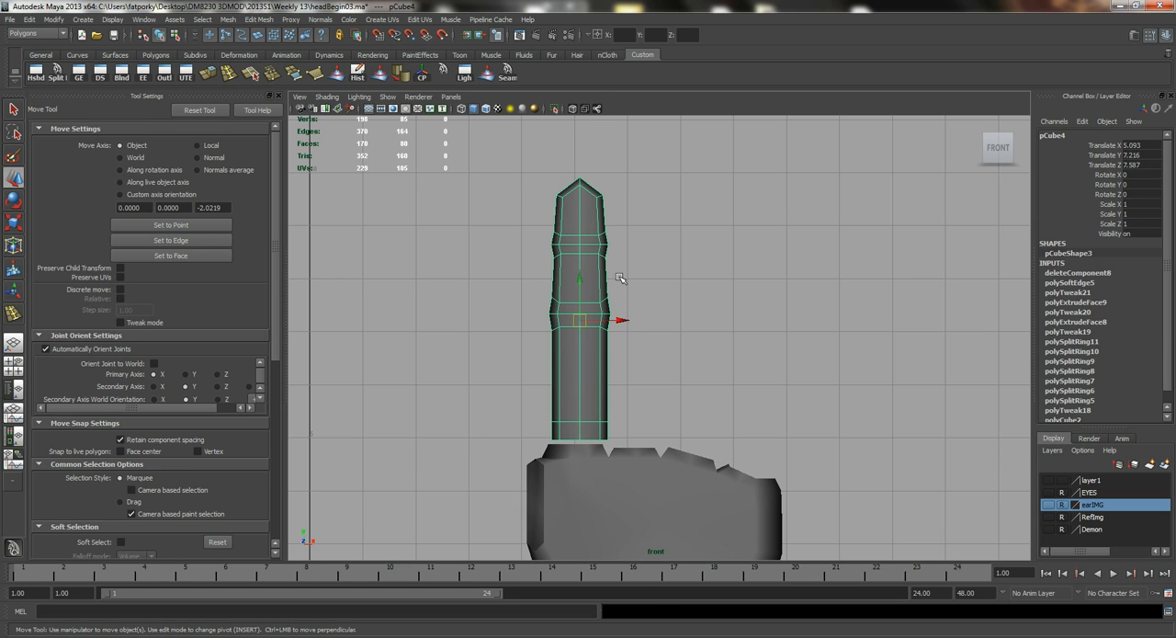
Duplicate the finger four times, placing one copy apart beside the palm as the thumb and three in a row beside the original finger.
key("ctrl+d")
left_click_drag(579, 319, 436, 397)
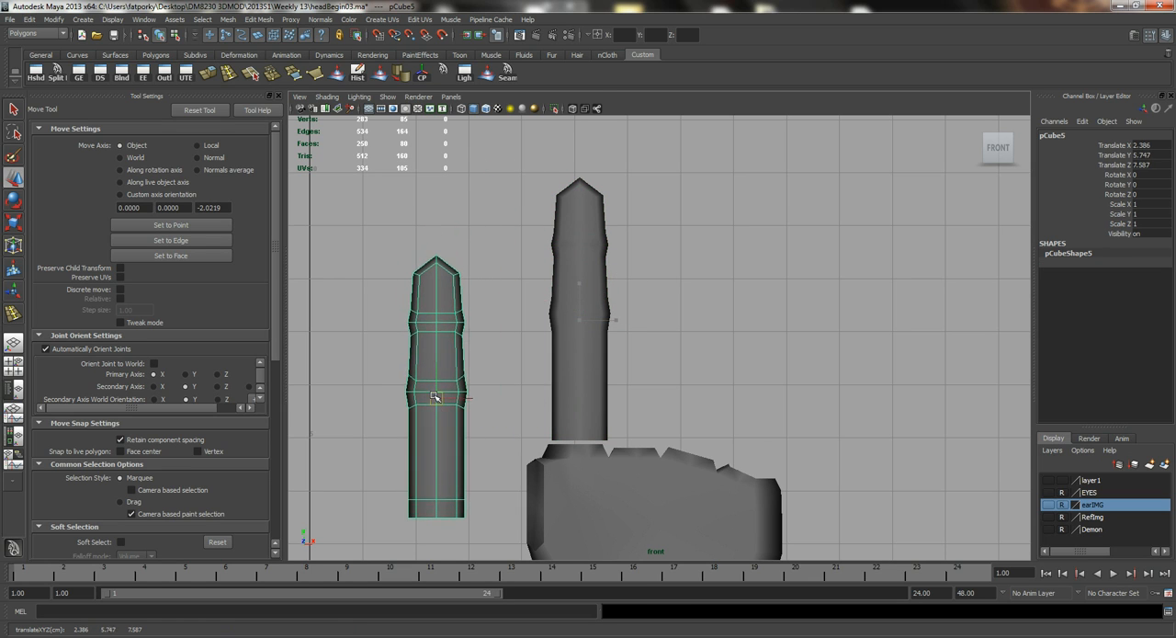
left_click(544, 288)
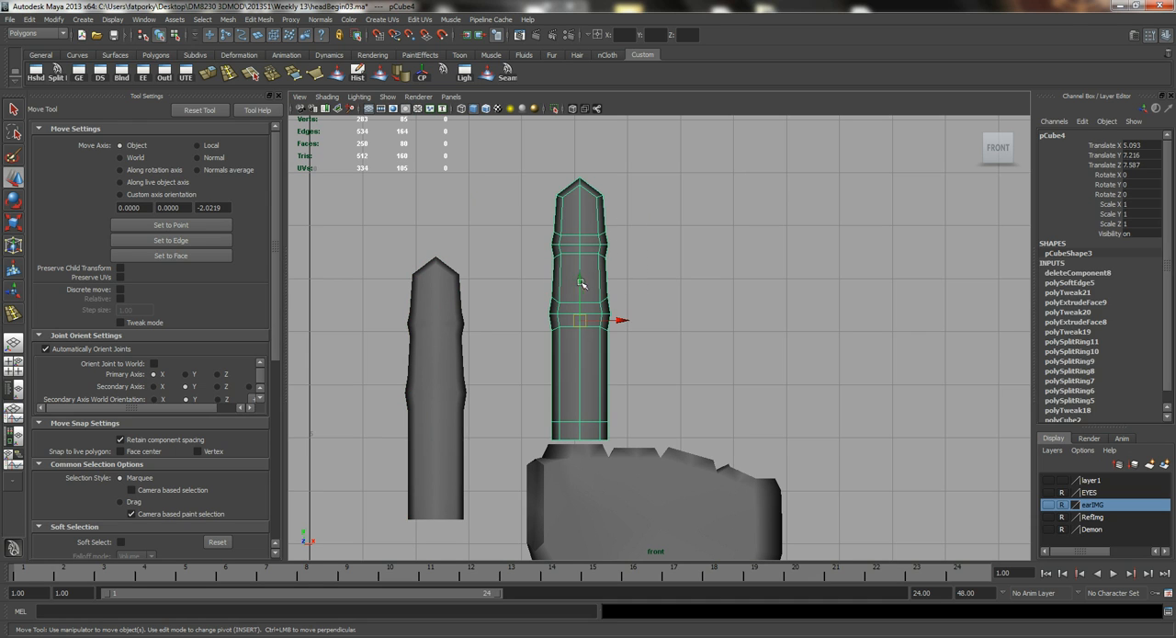
key("ctrl+d")
left_click_drag(581, 321, 647, 309)
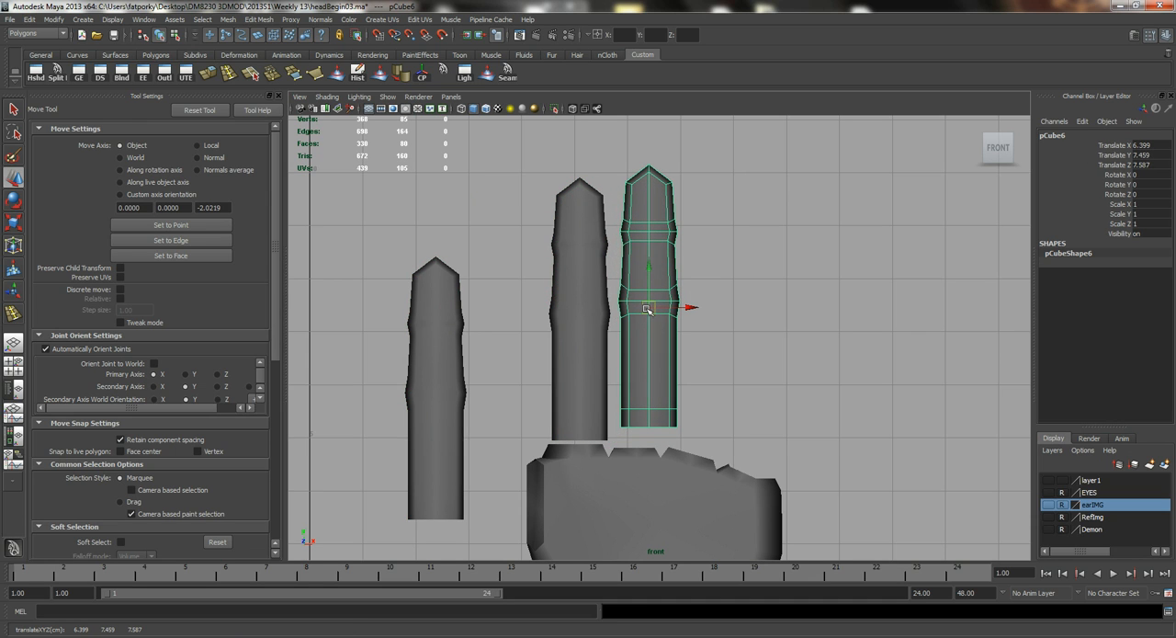
key("ctrl+d")
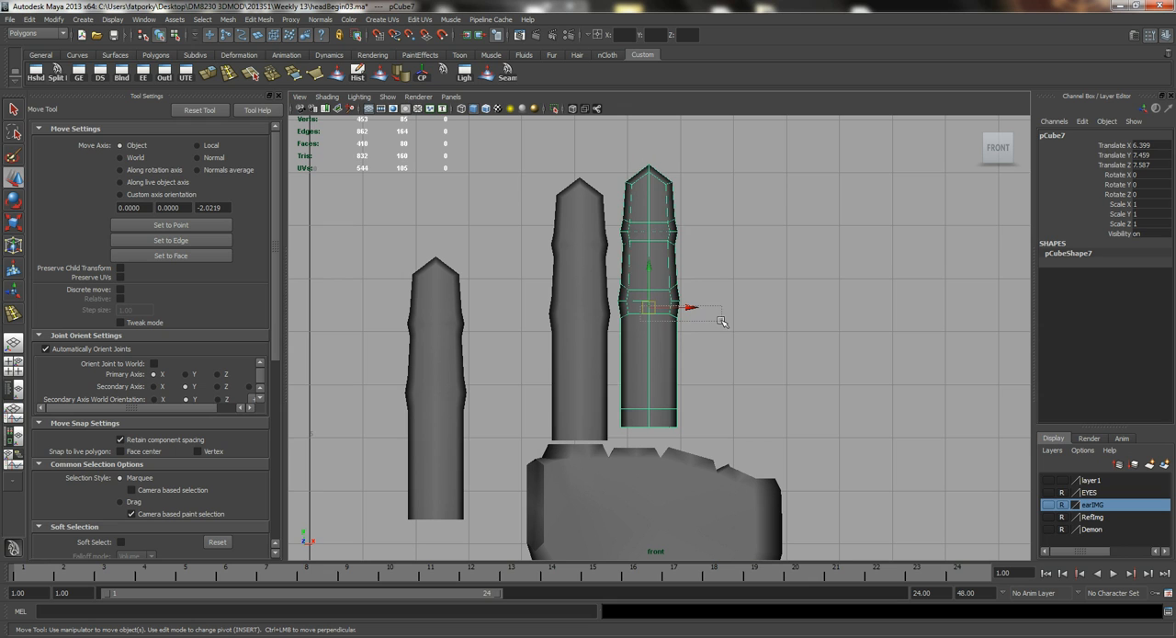
key("ctrl+z")
left_click_drag(647, 307, 792, 319)
key("ctrl+d")
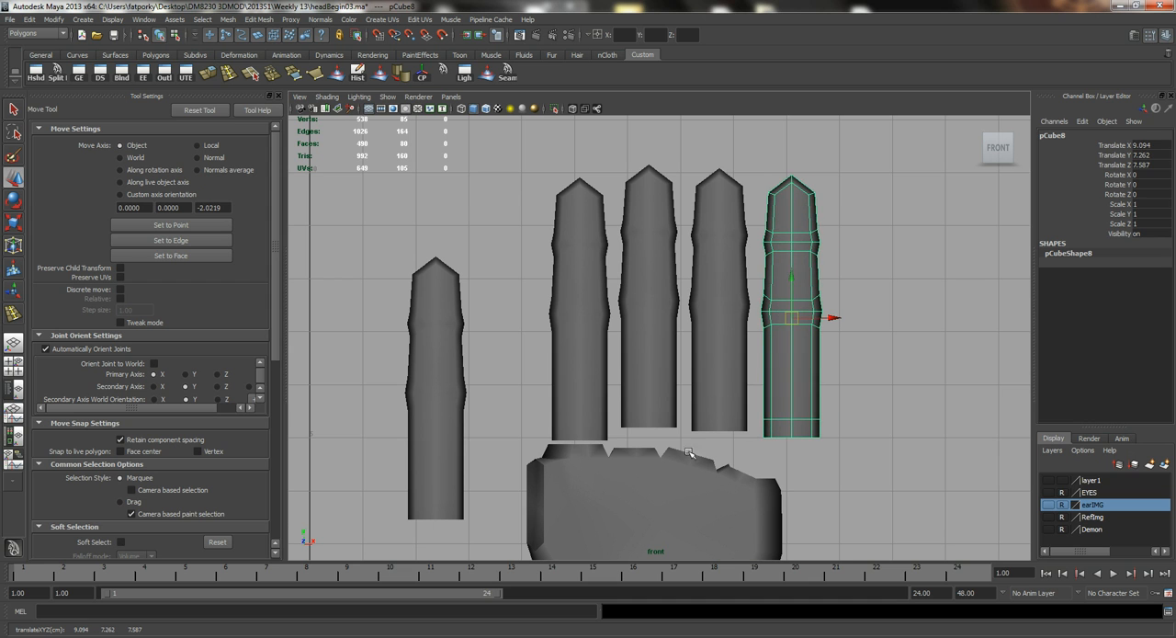
Switch to the perspective view, select the palm and isolate it with its finger openings in view.
key("space")
left_click_drag(688, 458, 681, 416)
left_click_drag(566, 364, 629, 355, "alt")
left_click(563, 328)
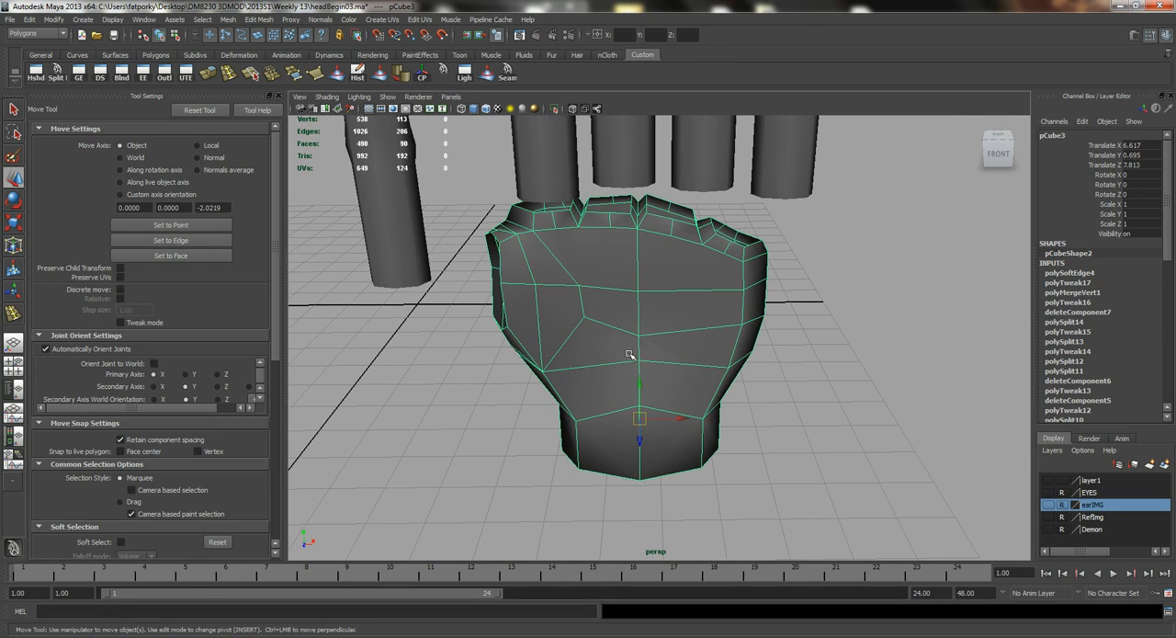
left_click(553, 108)
left_click_drag(643, 303, 615, 287, "alt")
left_click_drag(542, 271, 677, 303, "alt")
right_click_drag(678, 304, 738, 307, "alt")
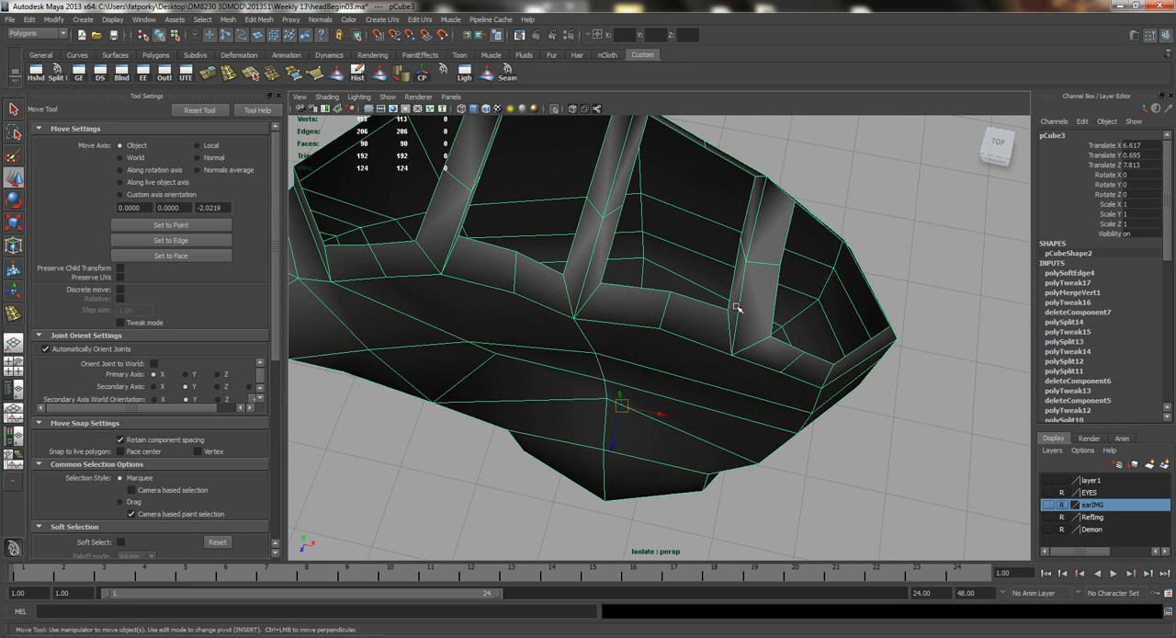
In edge mode with soft selection on, shift the middle edges of the two dividers nearest the little-finger side.
middle_click_drag(705, 280, 680, 344, "alt")
left_click_drag(681, 343, 665, 343, "alt")
right_click_drag(667, 340, 668, 310)
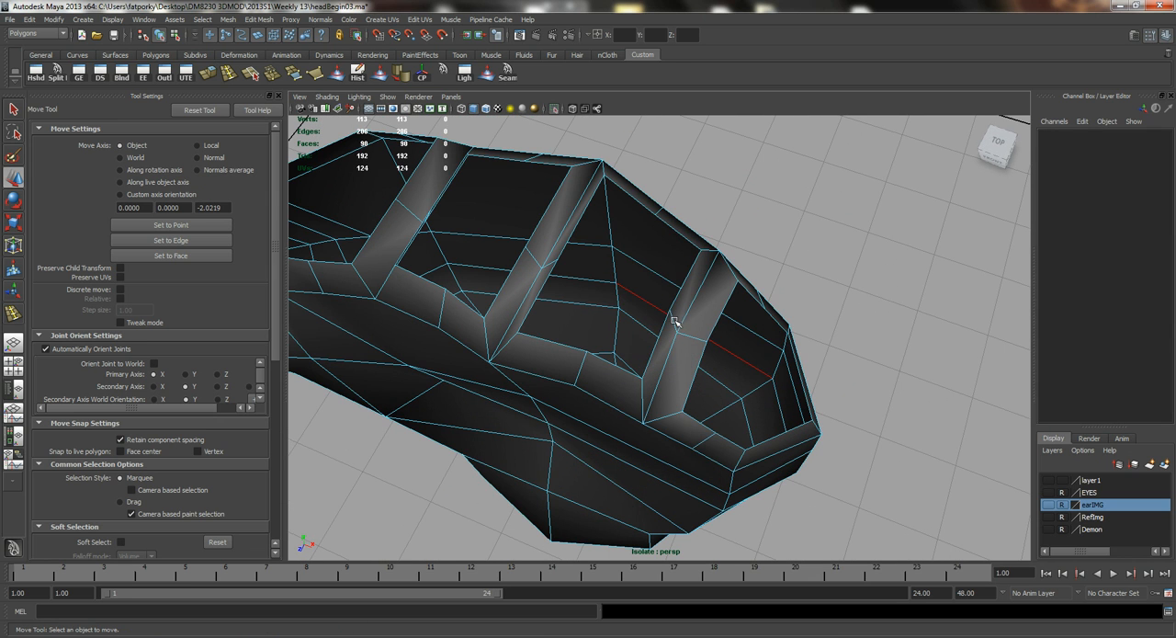
left_click(670, 322)
key("b")
left_click_drag(696, 328, 722, 345)
left_click(538, 262)
left_click_drag(573, 277, 608, 292)
Shift the middle edge of the divider beside the index-finger opening with soft selection to even out the openings.
left_click_drag(496, 263, 555, 273, "alt")
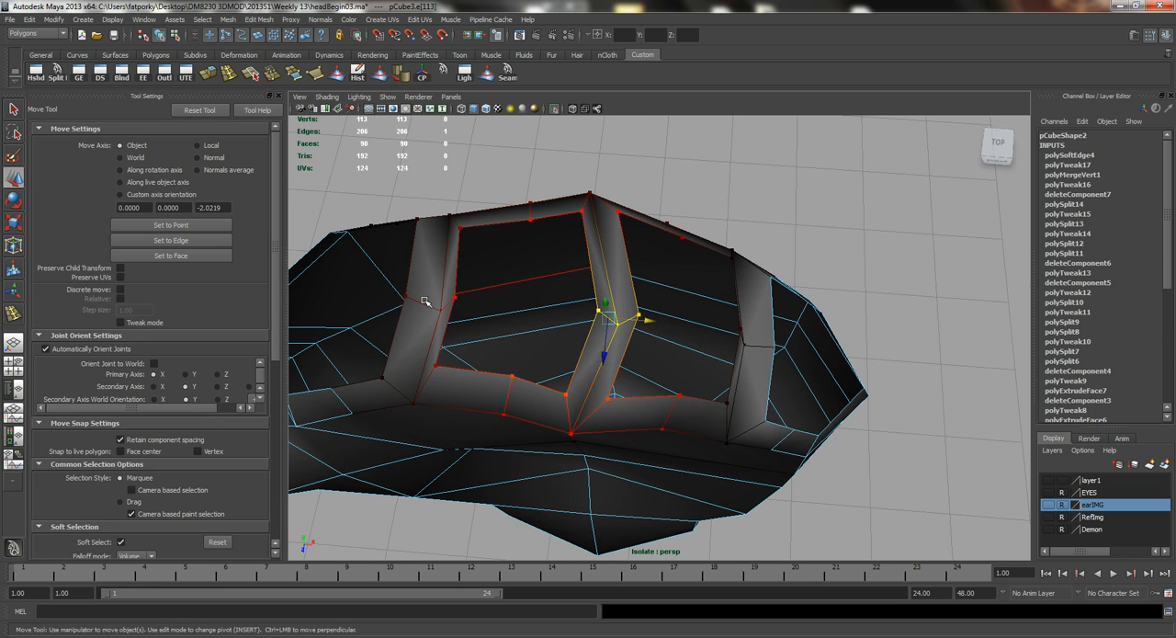
left_click(415, 301)
left_click(455, 309, "shift")
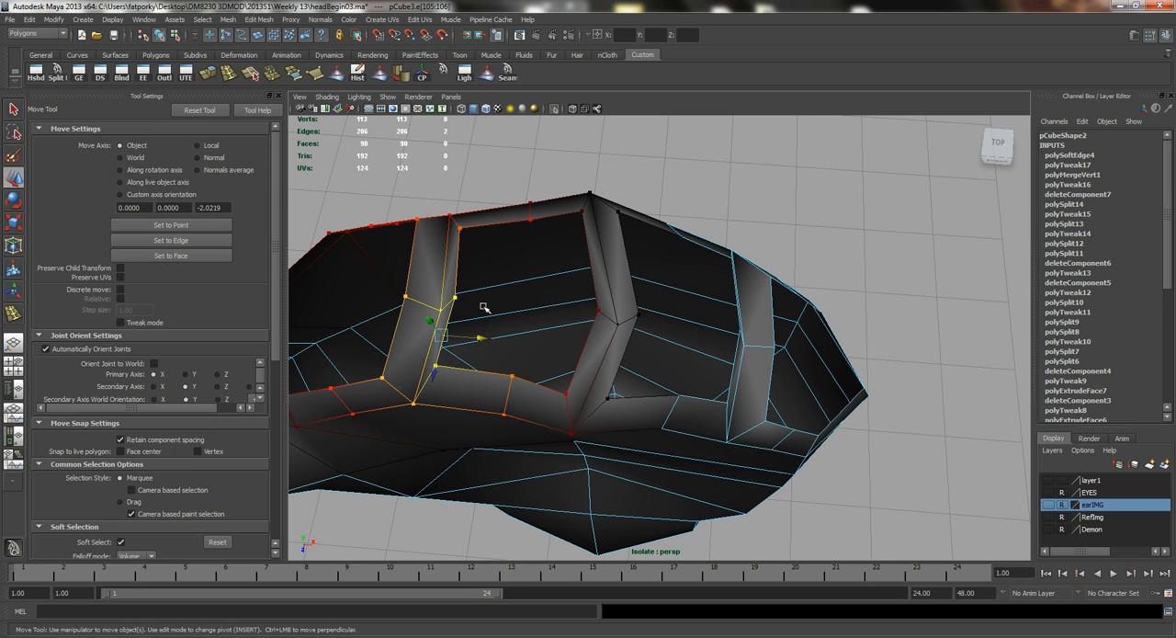
key("ctrl+z")
left_click_drag(462, 307, 545, 328)
left_click_drag(444, 421, 476, 350, "alt")
right_click_drag(475, 330, 478, 354)
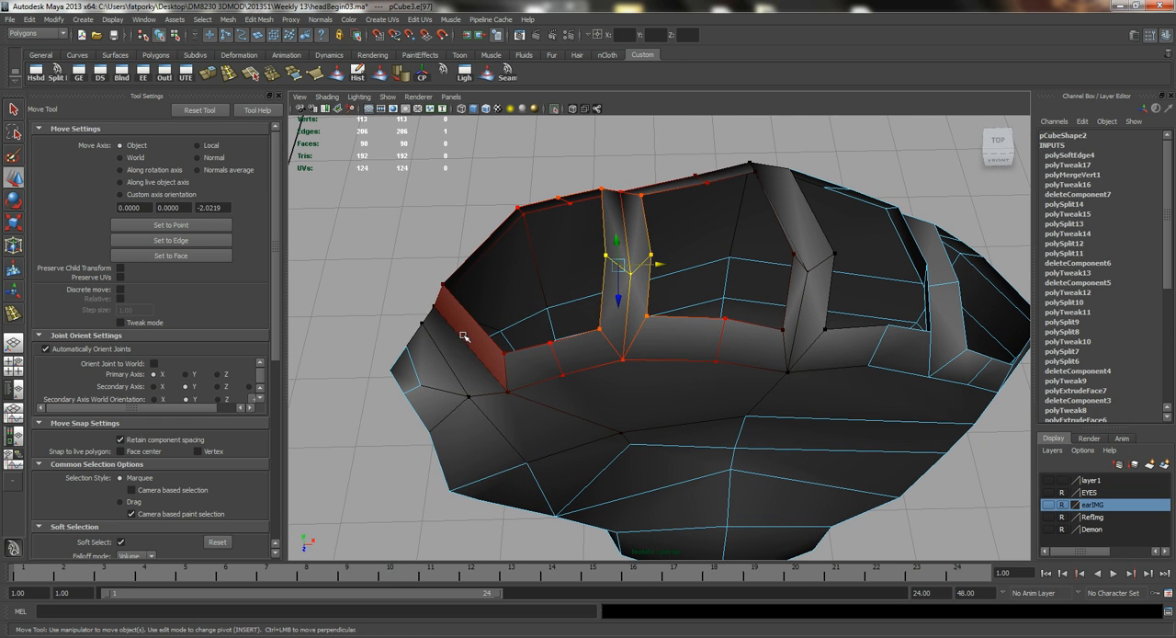
Move the side rim face of the index-finger opening inward with soft selection, then turn soft selection off.
left_click(465, 333)
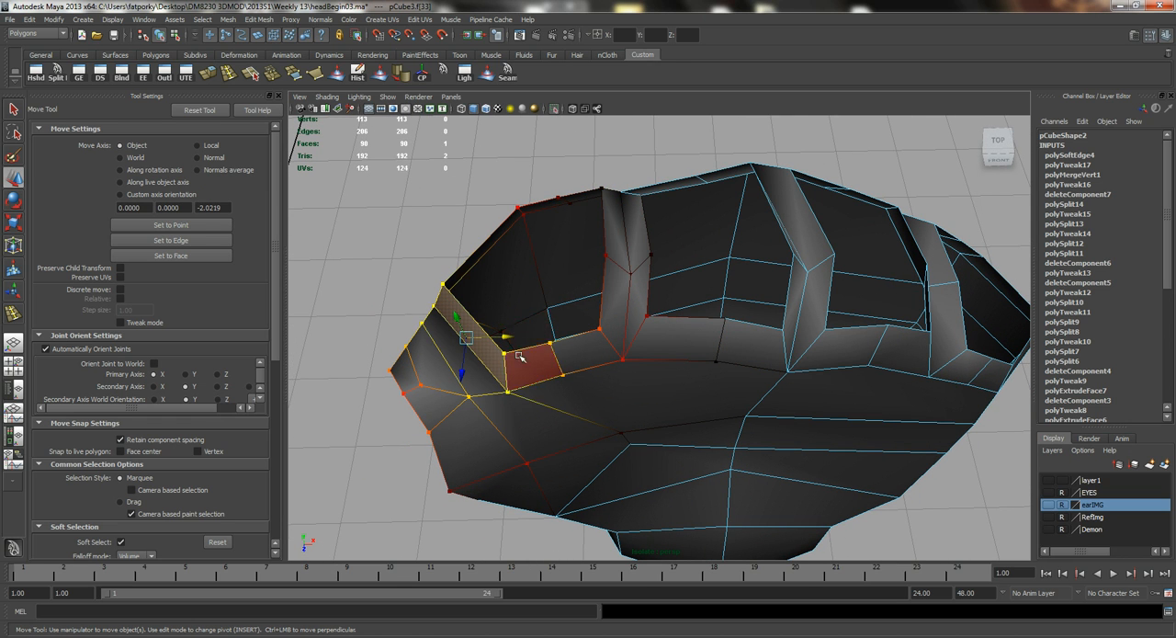
left_click_drag(494, 335, 509, 335)
left_click(474, 353)
key("ctrl+z")
left_click_drag(475, 370, 476, 359)
key("q")
Select the rim edges along the front of the finger openings and adjust their spacing at the divider.
right_click_drag(576, 376, 577, 347)
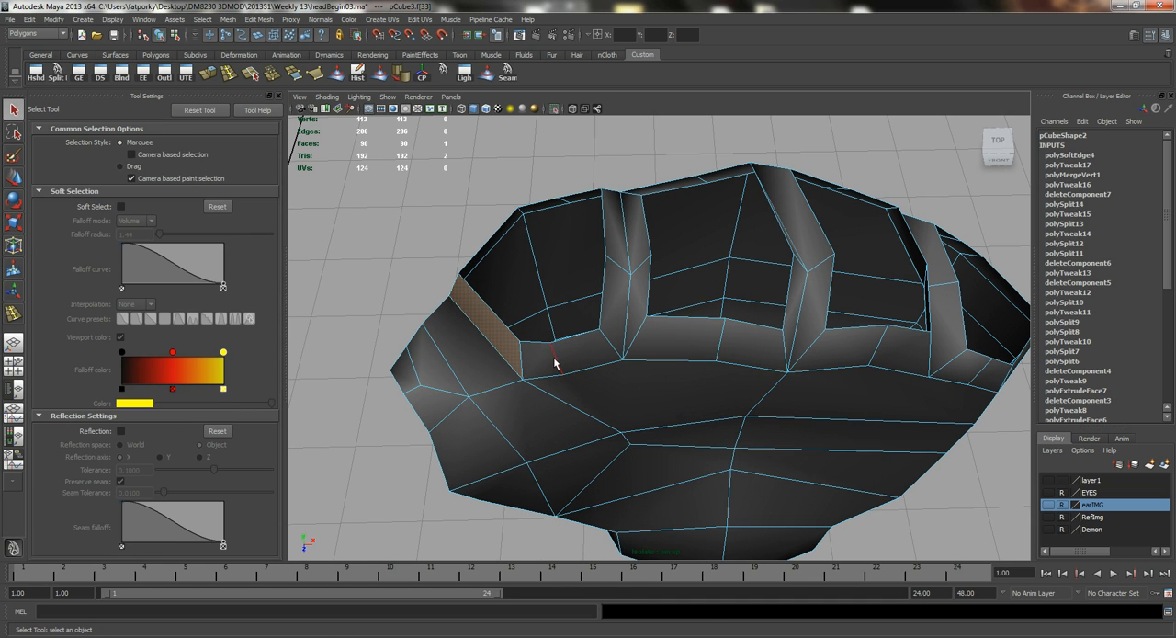
left_click(554, 361)
key("w")
left_click_drag(591, 359, 671, 328, "alt")
right_click_drag(672, 328, 687, 313, "alt")
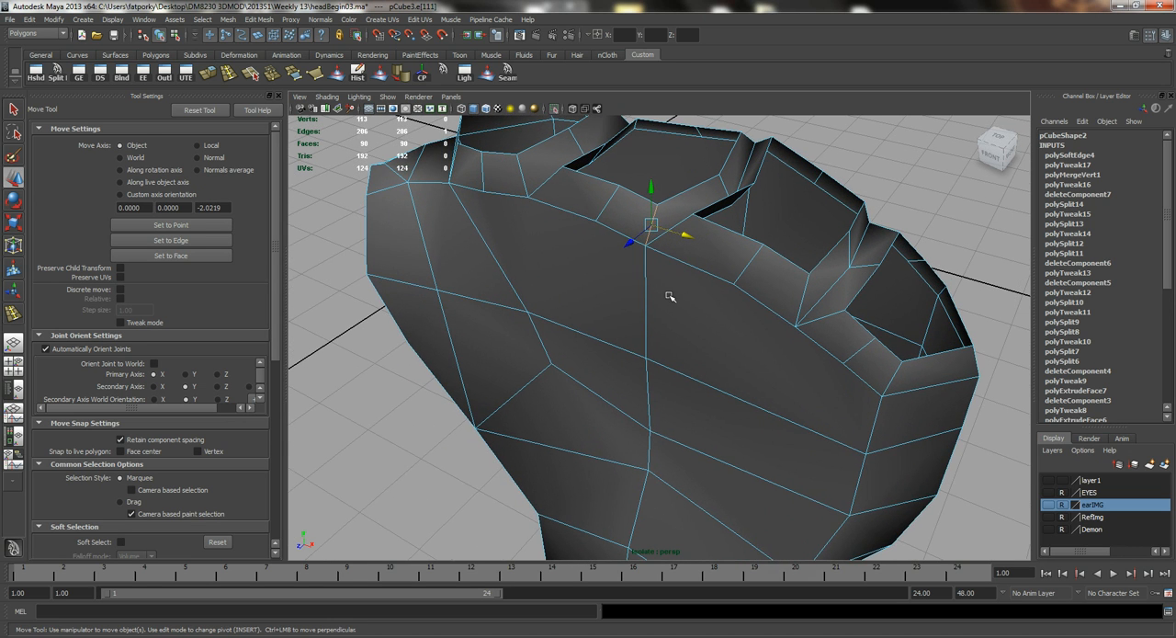
Shift the central vertical edge just below the rim on the back of the palm sideways.
key("f")
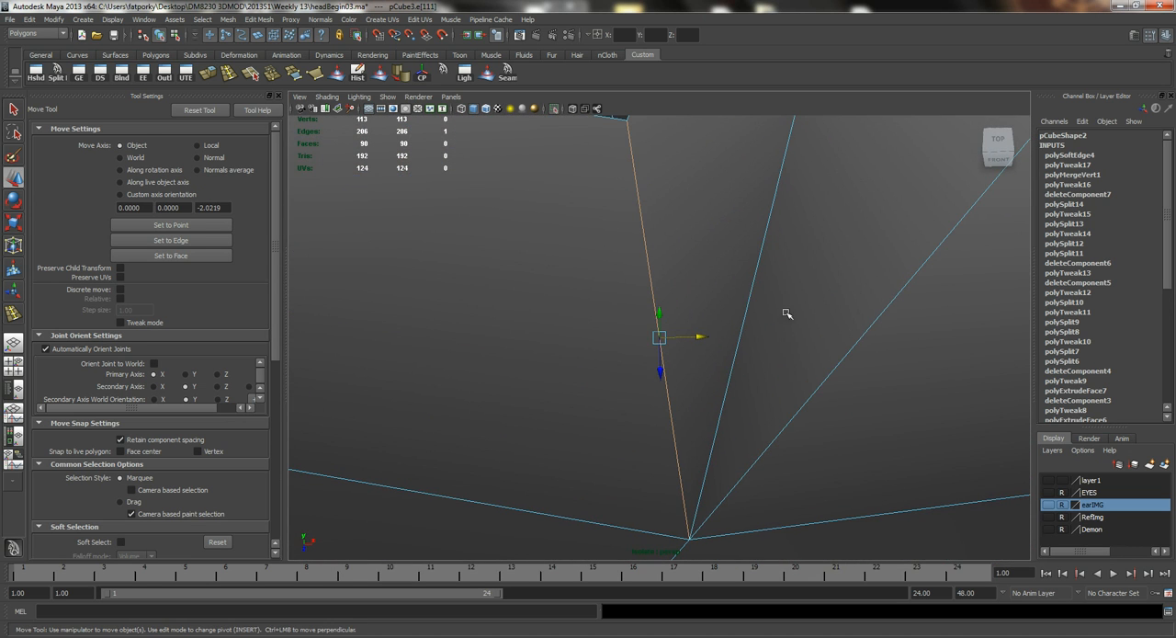
left_click(843, 356, "shift")
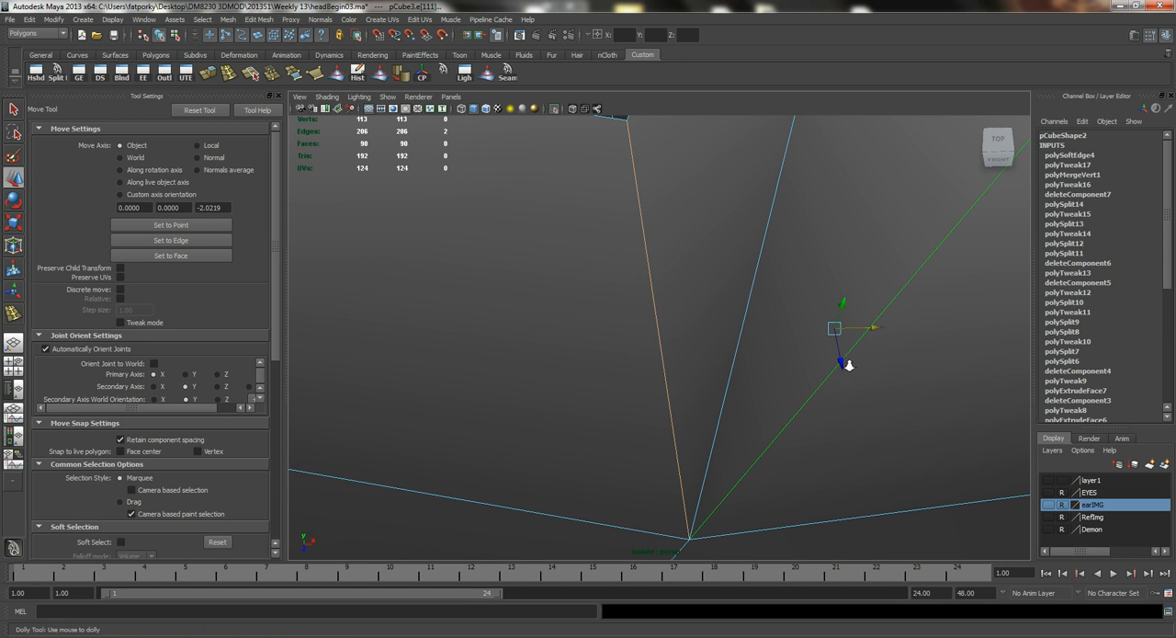
right_click_drag(846, 360, 713, 329, "alt")
left_click_drag(713, 329, 570, 330, "alt")
left_click_drag(767, 395, 663, 363, "alt")
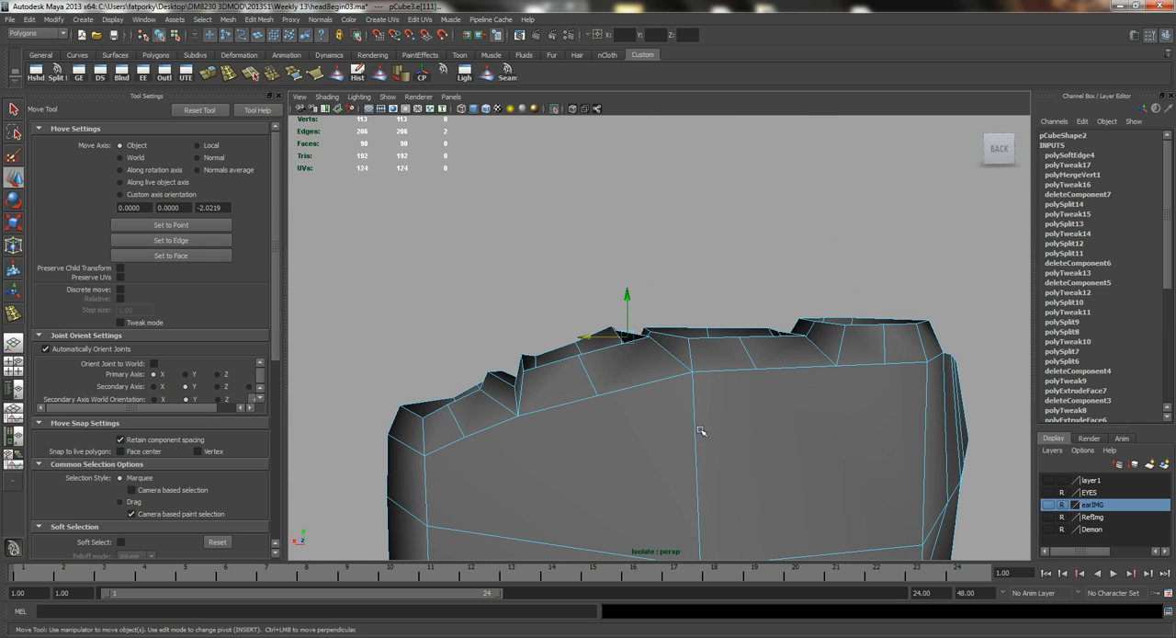
left_click(694, 431)
scroll(743, 476, "down", 1)
middle_click_drag(745, 479, 729, 378, "alt")
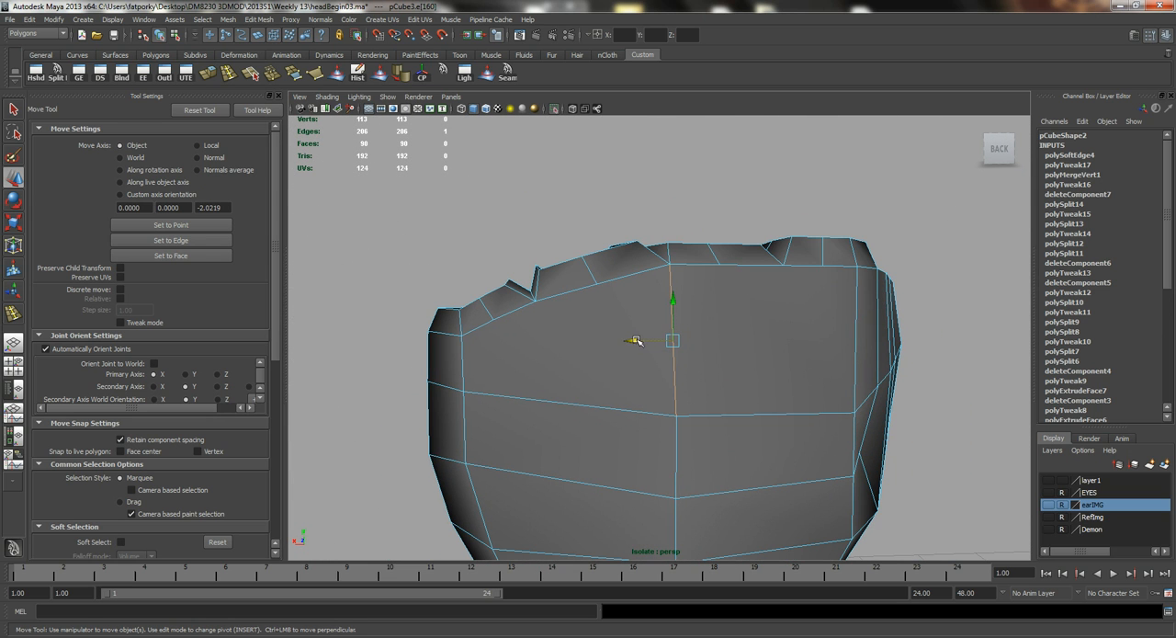
left_click_drag(624, 344, 632, 433, "alt")
left_click_drag(633, 475, 630, 476)
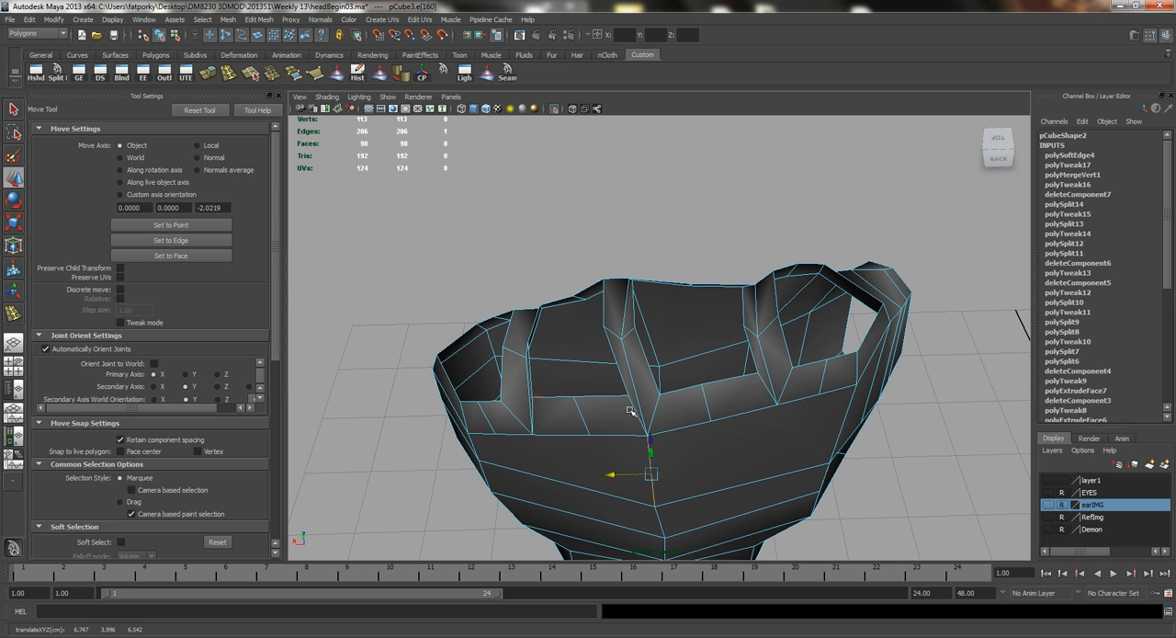
Adjust the edge at the back end of the middle divider, then check the knuckles from the front.
left_click(634, 406)
left_click_drag(616, 418, 743, 342)
key("q")
right_click_drag(724, 345, 753, 335)
left_click_drag(715, 393, 531, 145, "alt")
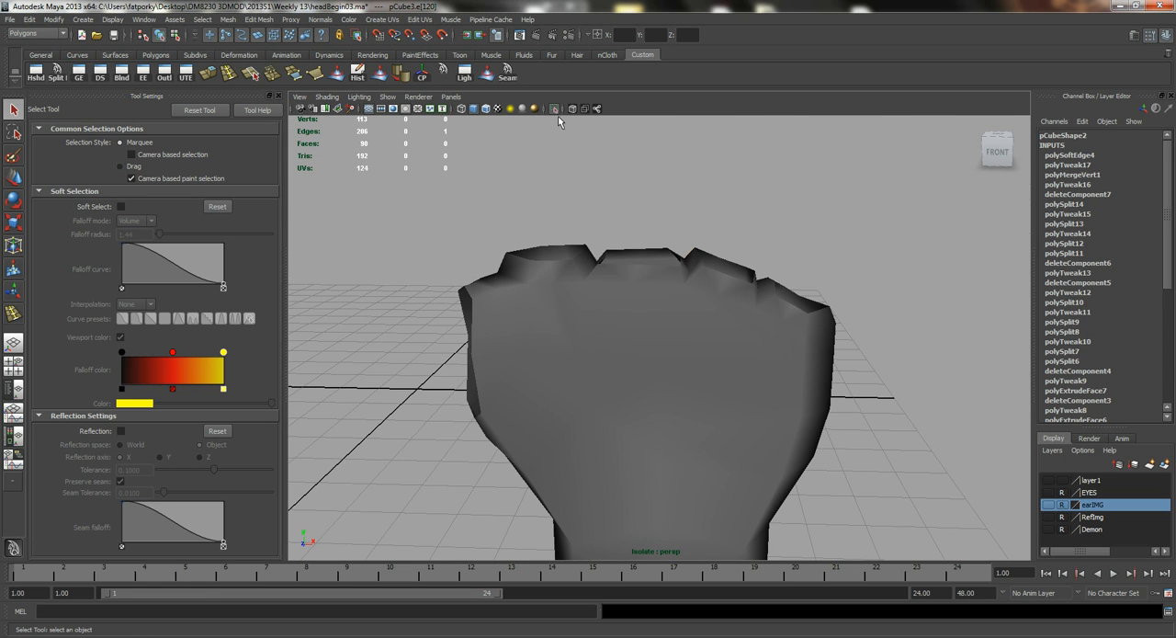
Show all objects again, then move the three finger copies and the thumb copy farther away from the original finger.
left_click(554, 111)
scroll(579, 247, "down", 4)
left_click(591, 233)
left_click_drag(590, 236, 558, 266, "alt")
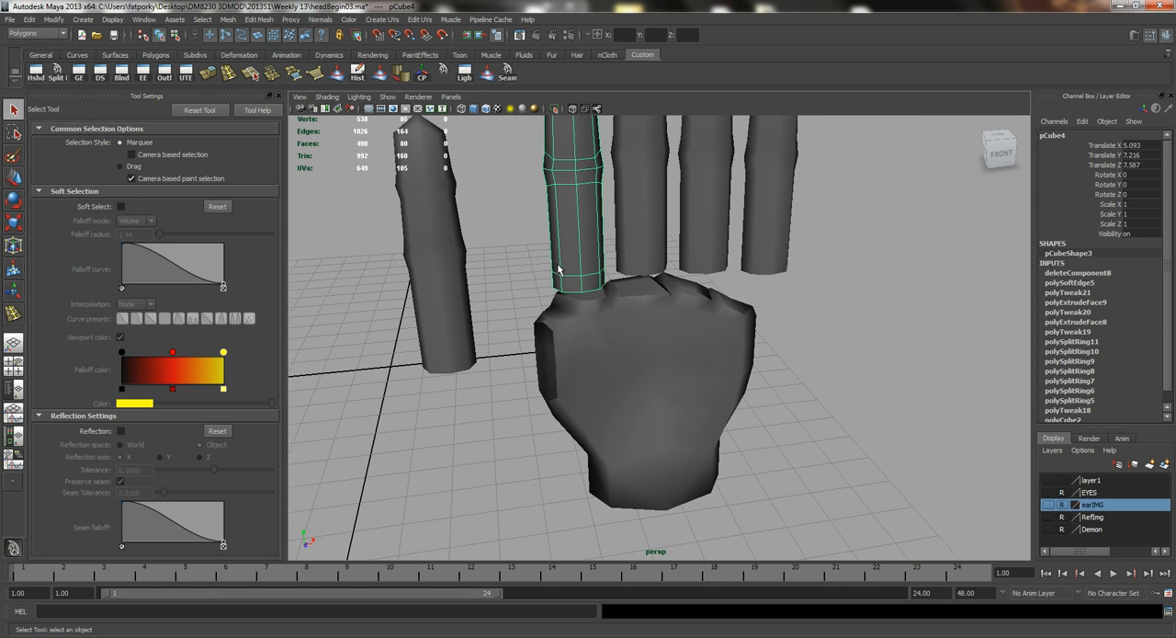
left_click_drag(692, 234, 661, 242)
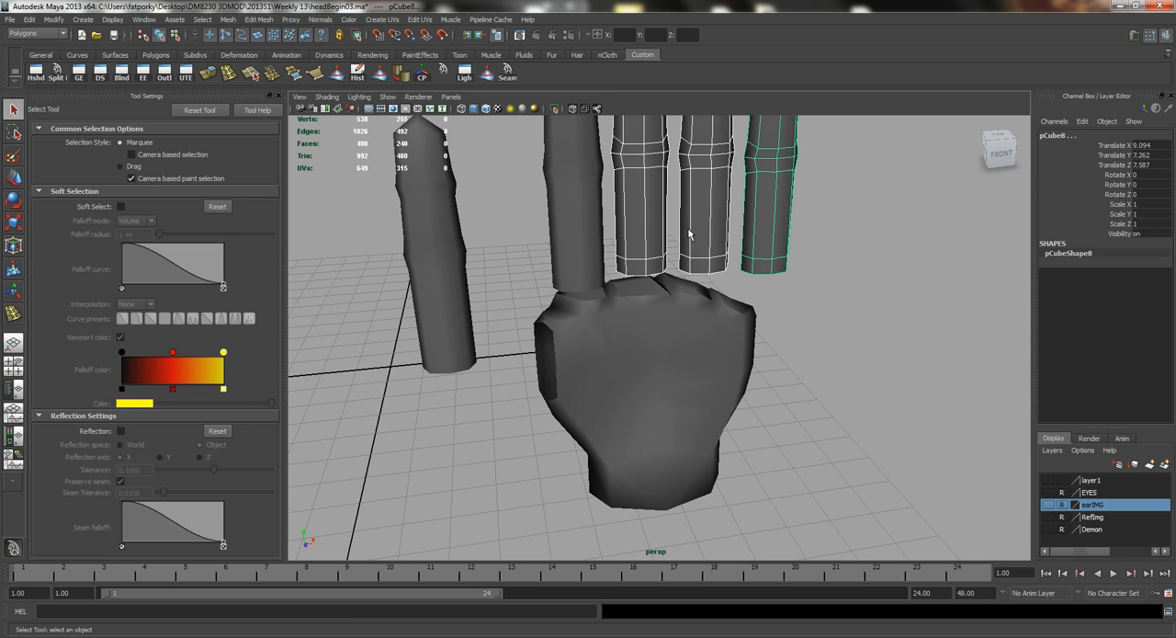
key("w")
left_click_drag(802, 159, 877, 161)
left_click(459, 247)
left_click_drag(464, 252, 367, 258)
In the front view, scale down all vertices of the original finger above the first knuckle, then return to object mode.
left_click(578, 251)
left_click_drag(543, 274, 704, 373, "alt")
key("space")
left_click(735, 381)
left_click_drag(736, 400, 737, 430)
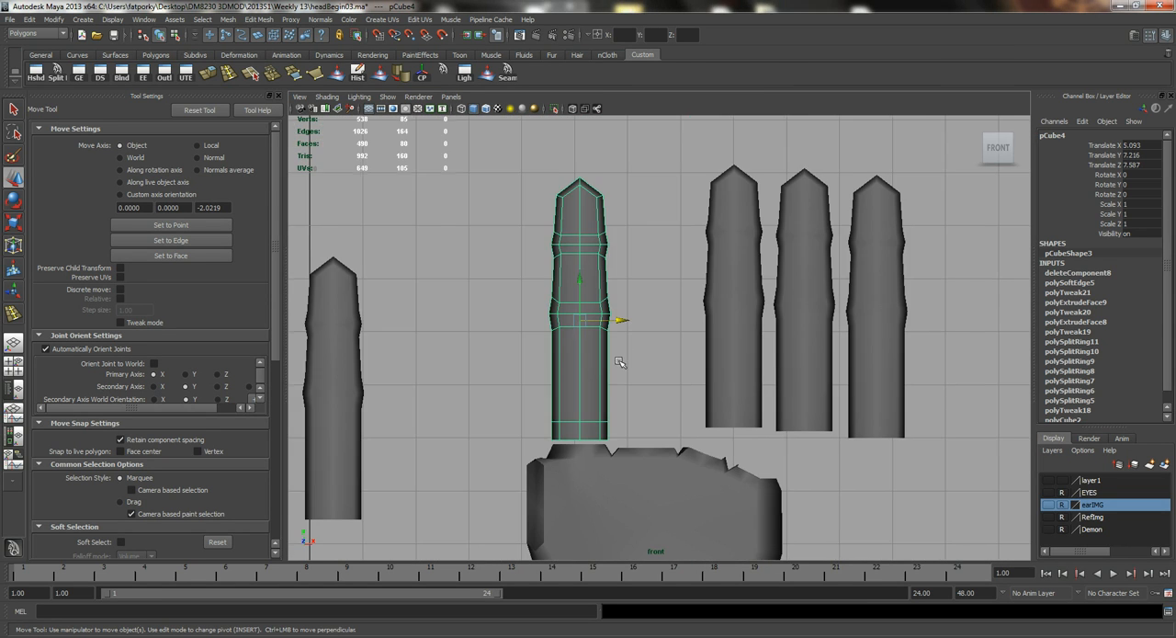
middle_click_drag(623, 353, 563, 314, "alt")
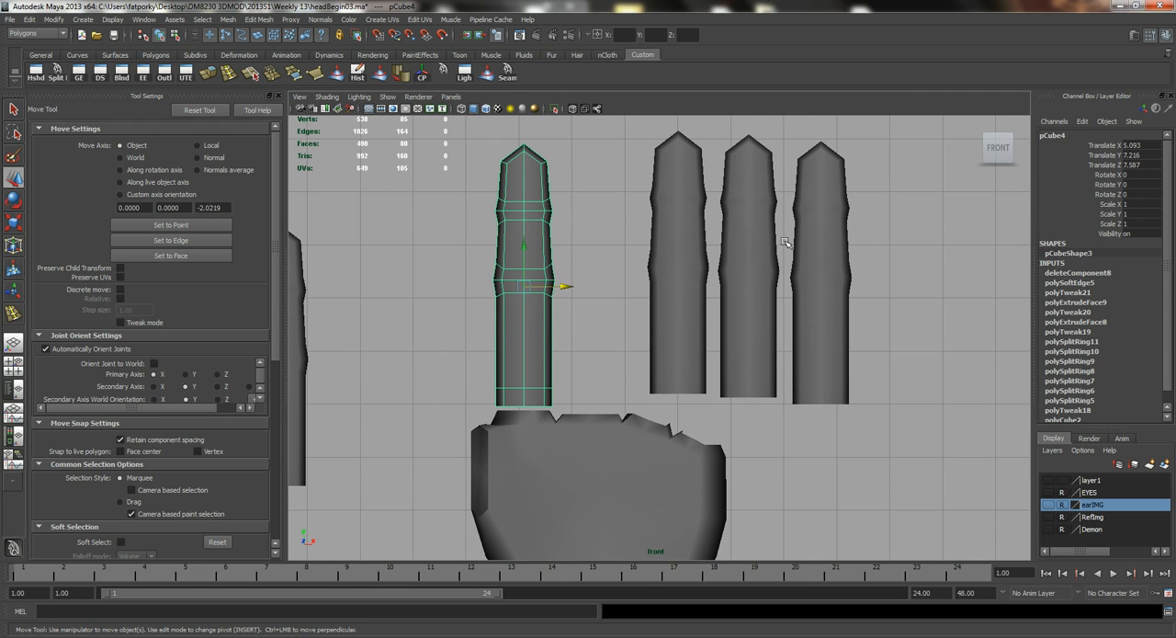
right_click_drag(531, 200, 577, 162)
left_click_drag(380, 478, 390, 492)
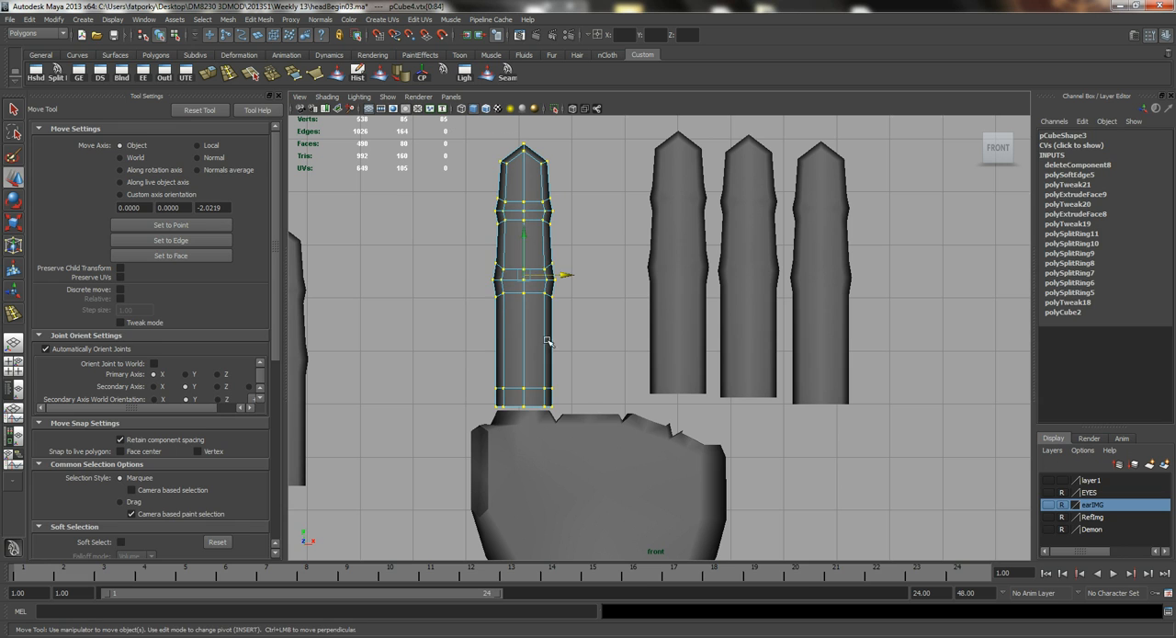
key("r")
middle_click_drag(577, 341, 558, 341)
key("q")
right_click_drag(560, 326, 627, 311)
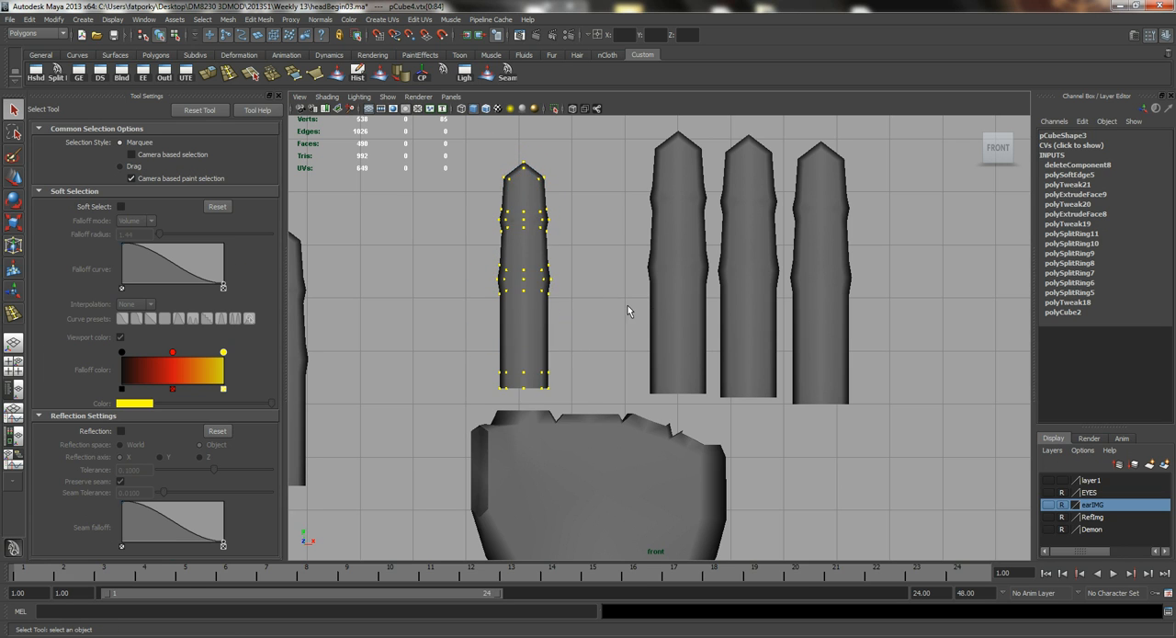
Move the middle finger back beside the index finger and bring the next copy in beside it.
left_click(684, 310)
key("w")
left_click_drag(722, 273, 617, 269)
left_click(758, 262)
left_click_drag(781, 275, 707, 276)
Scale all vertices of the ring finger down, move it above its knuckle and nudge the index finger's height.
right_click_drag(690, 228, 643, 229)
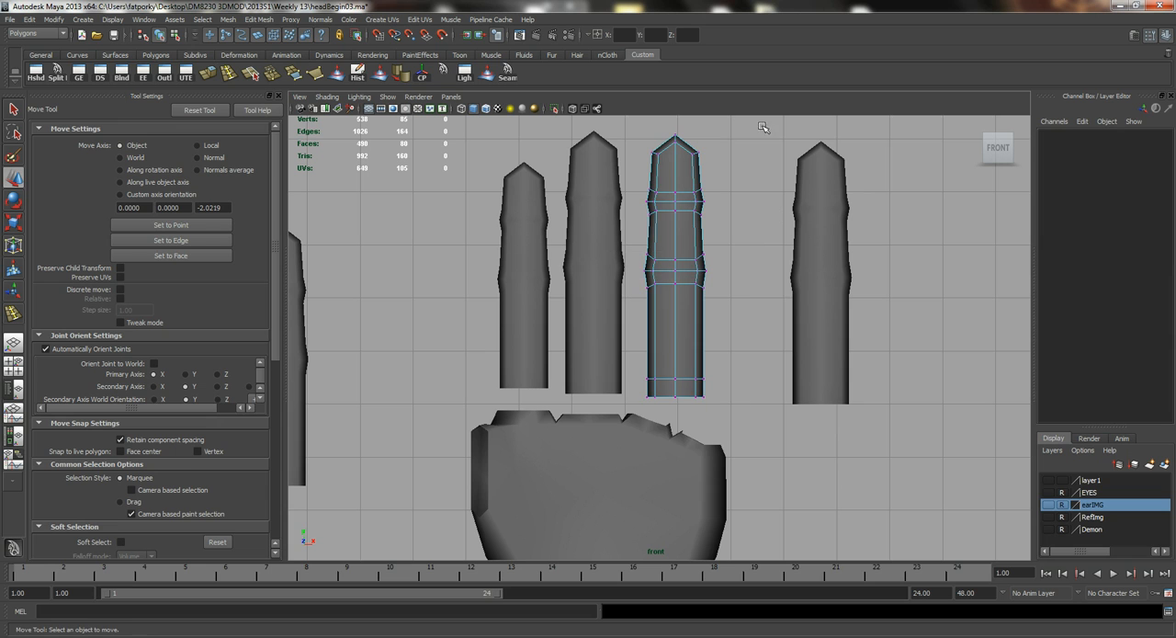
left_click_drag(574, 389, 575, 390)
key("r")
middle_click_drag(724, 346, 709, 353)
key("ctrl+z")
right_click_drag(700, 309, 725, 298)
key("w")
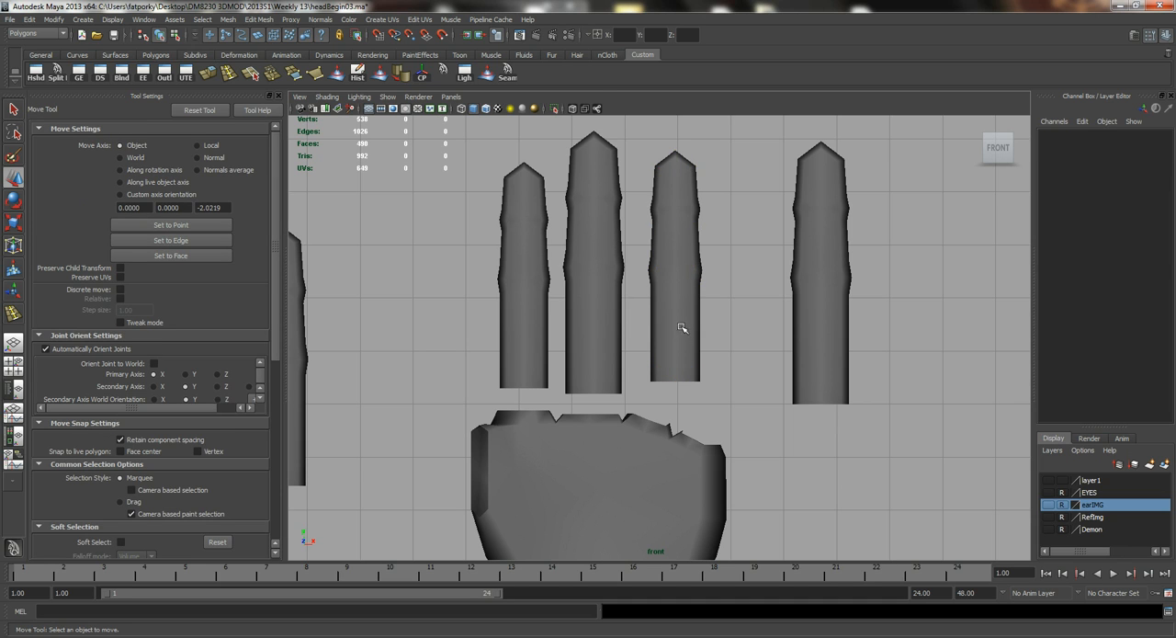
left_click(687, 304)
left_click_drag(691, 277, 661, 288)
left_click(531, 290)
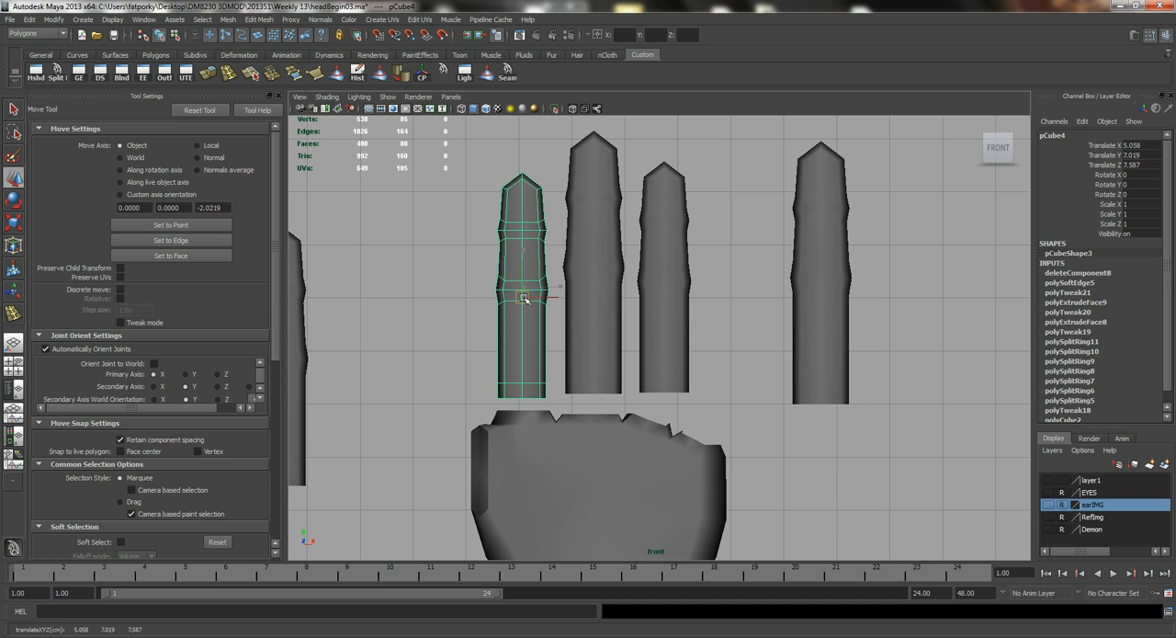
Scale the ring finger's vertices down slightly more, return to object mode and reposition it above its knuckle.
left_click(663, 287)
right_click_drag(680, 203, 764, 136)
left_click_drag(557, 449, 558, 450)
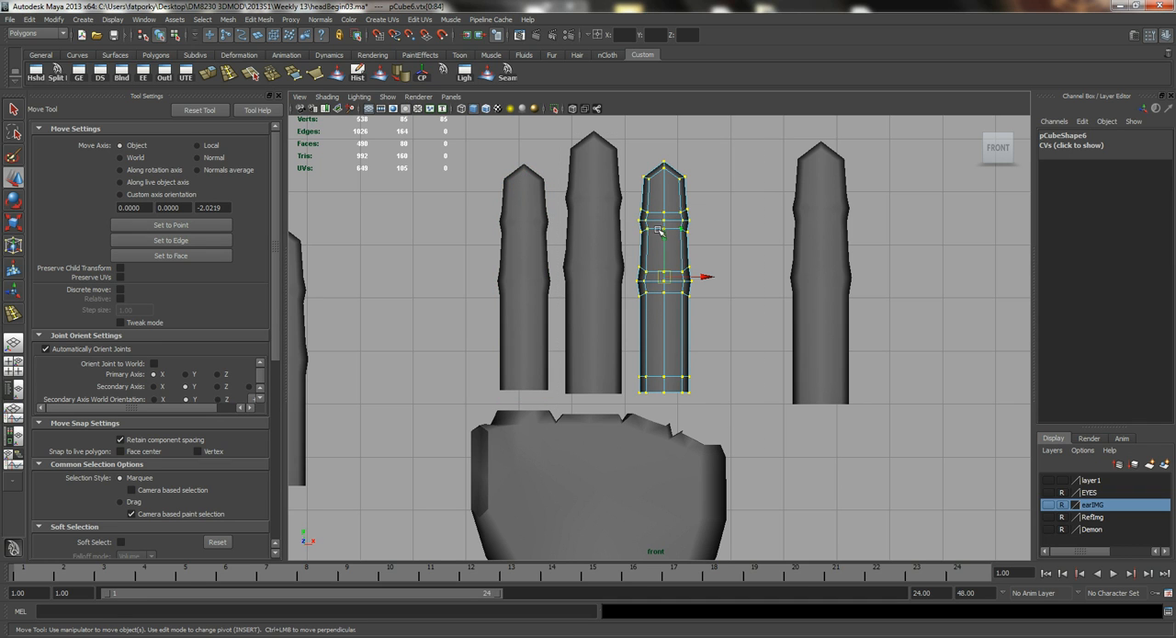
key("r")
middle_click_drag(710, 344, 703, 349)
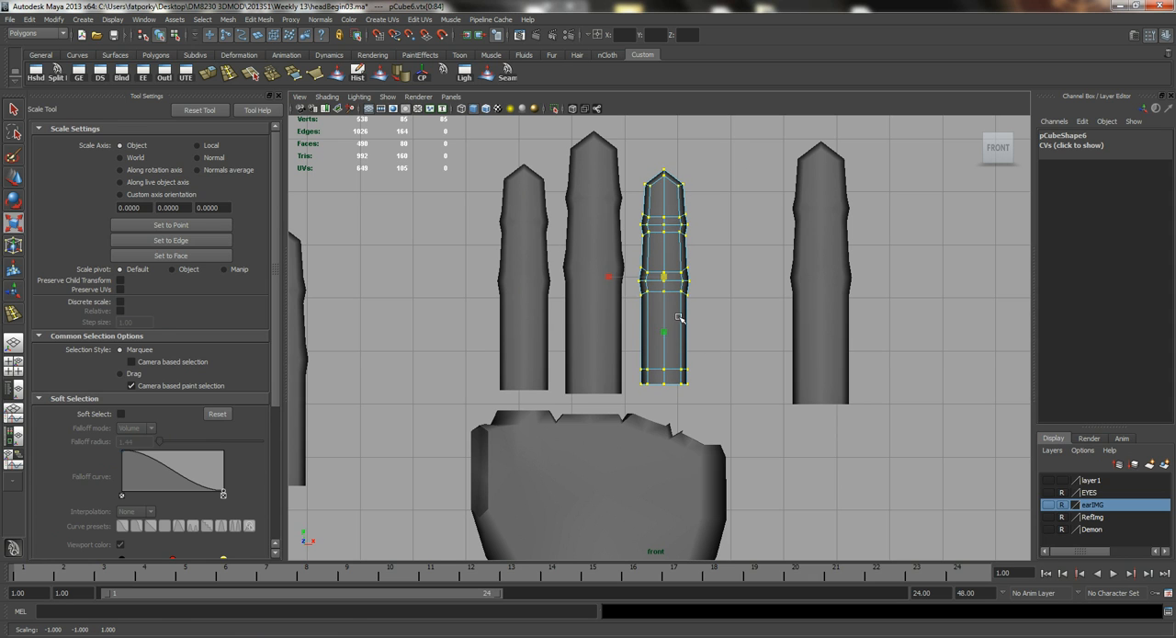
key("w")
key("q")
right_click_drag(658, 309, 706, 293)
key("w")
left_click_drag(664, 290, 670, 289)
Scale all vertices of the last finger copy down to little-finger size and move it beside the ring finger.
left_click(812, 268)
right_click_drag(795, 194, 780, 139)
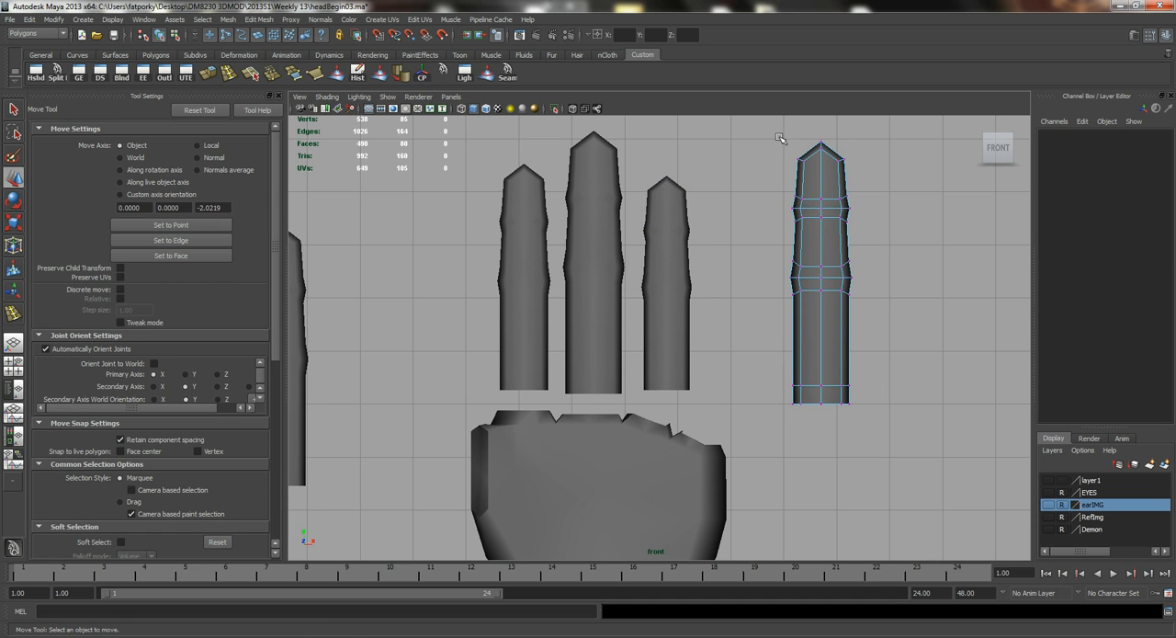
left_click_drag(913, 504, 910, 501)
key("r")
middle_click_drag(924, 367, 879, 379)
key("q")
right_click_drag(811, 300, 809, 301)
key("w")
middle_click_drag(808, 301, 734, 314)
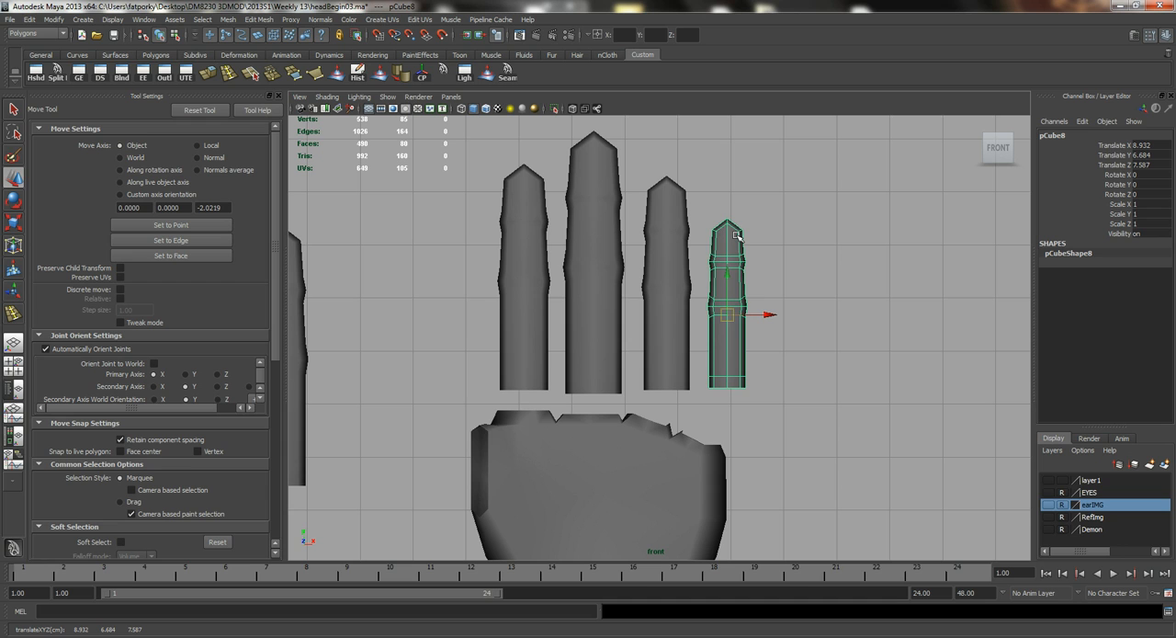
Scale all vertices of the little finger up slightly, return to object mode and raise the finger a little.
right_click_drag(737, 235, 704, 240)
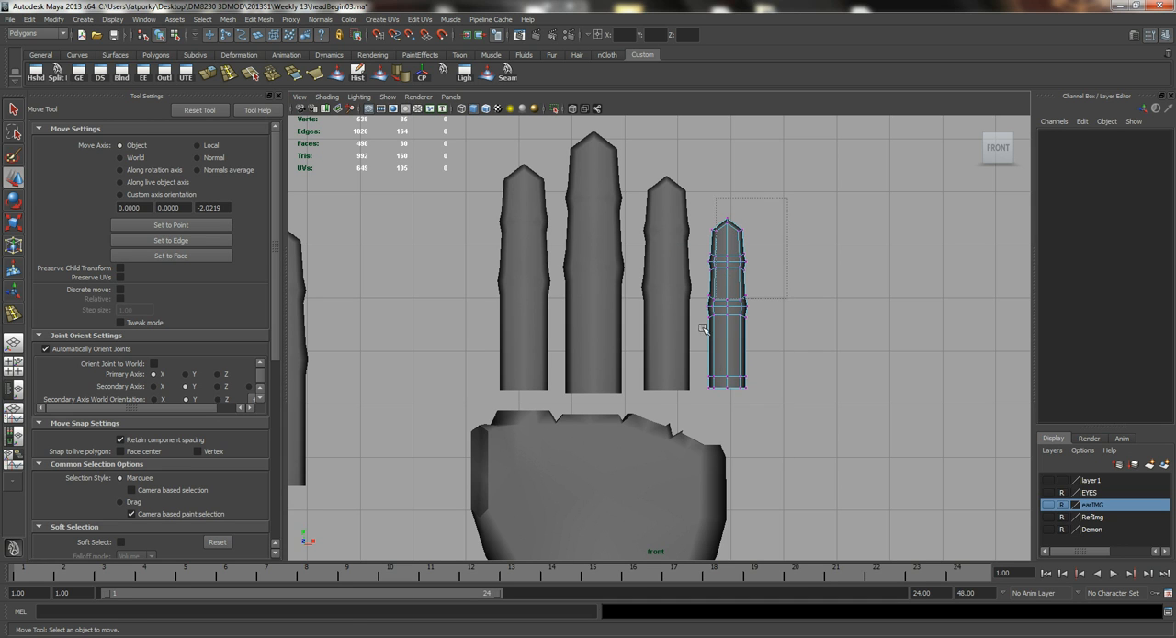
left_click_drag(666, 437, 667, 435)
key("r")
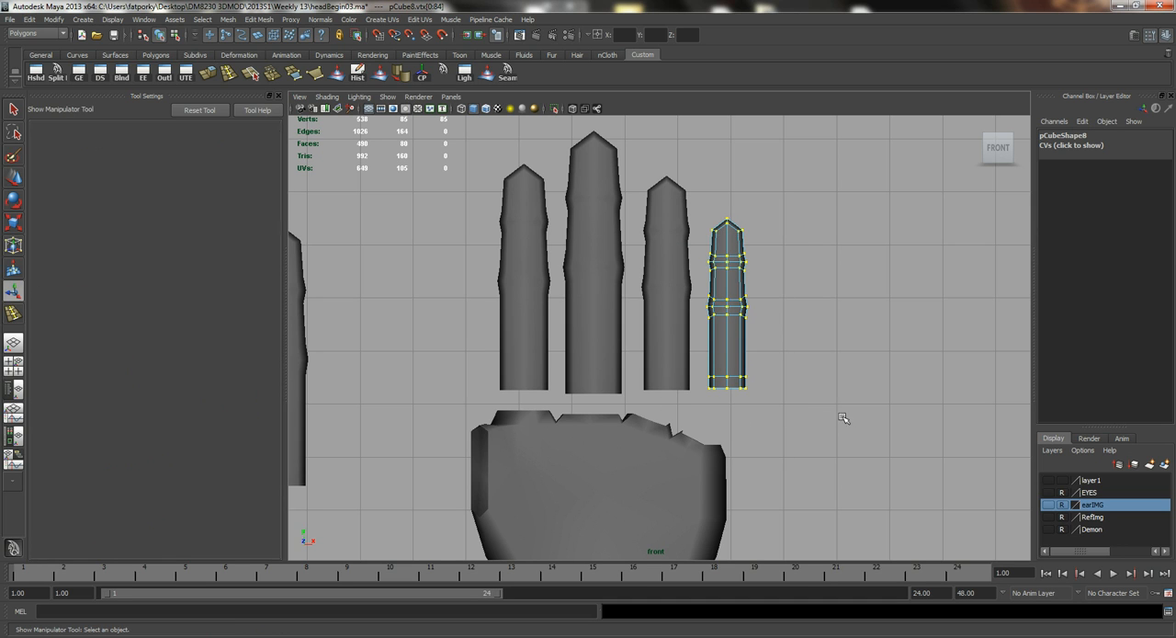
middle_click_drag(804, 386, 774, 340)
right_click_drag(734, 233, 754, 218)
key("w")
left_click_drag(729, 315, 725, 305)
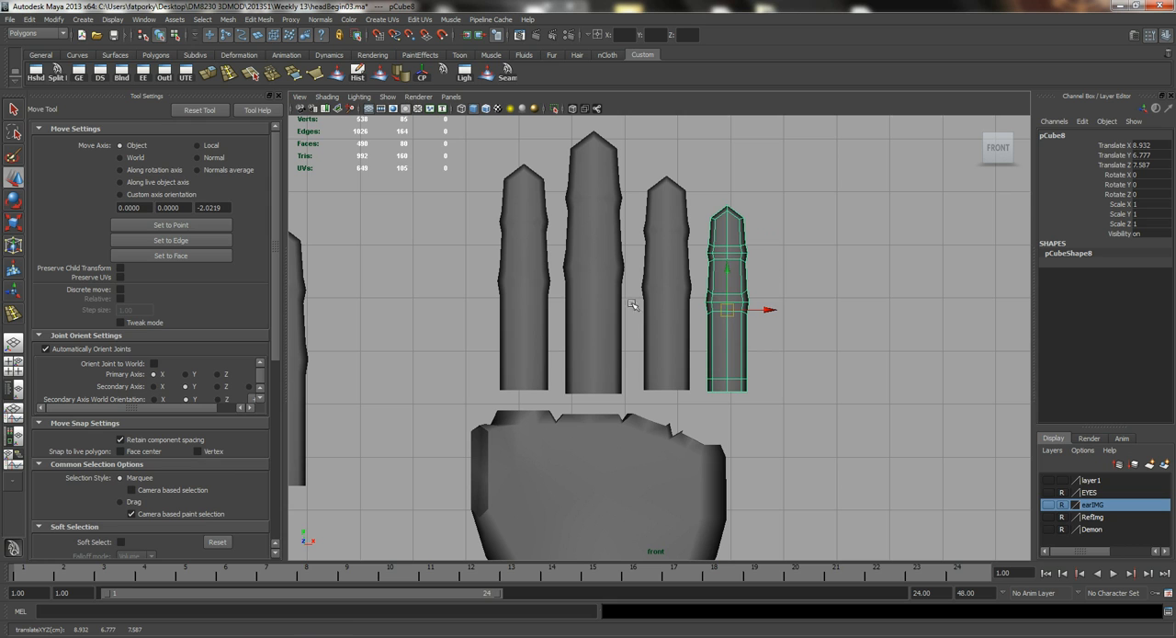
Move the index and middle fingers down onto their knuckles at the top of the palm.
left_click(520, 304)
left_click_drag(521, 280, 519, 313)
left_click(581, 326)
left_click_drag(602, 282, 581, 290)
Tilt the index finger outward by about 10 degrees in Z and shift it away from the middle finger.
left_click(666, 294)
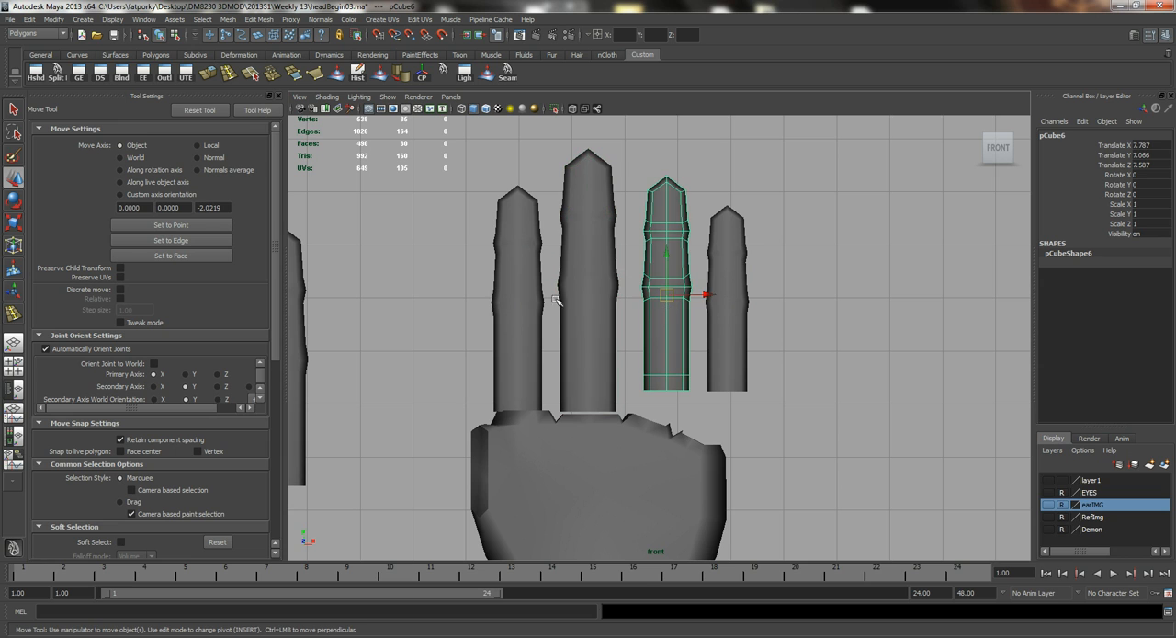
left_click(506, 298)
key("e")
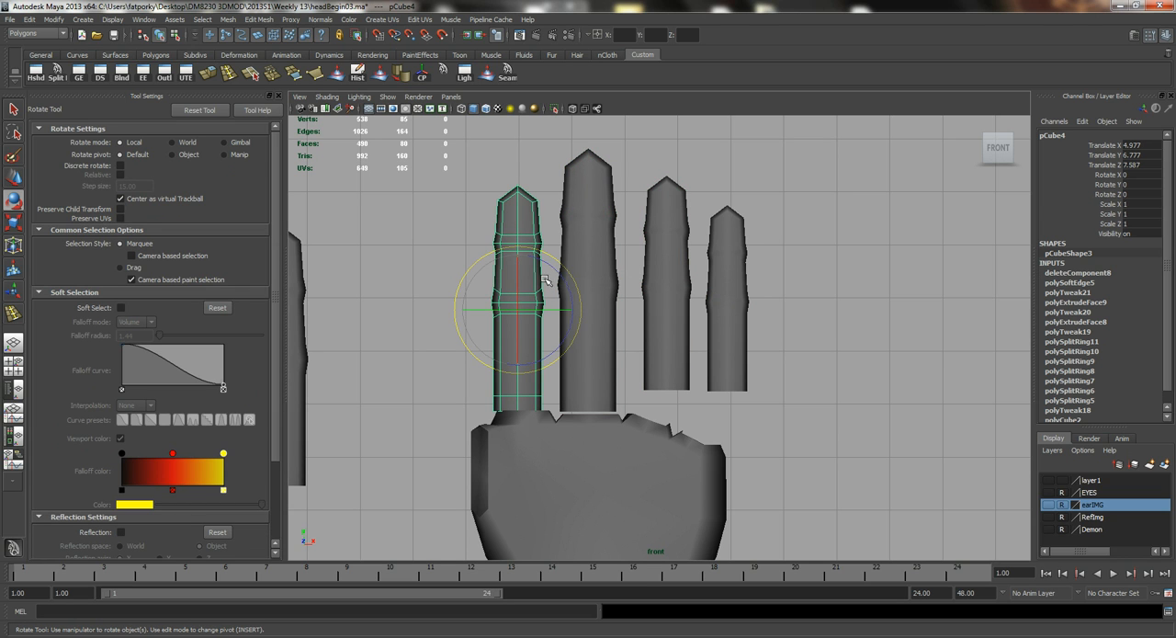
left_click_drag(555, 274, 494, 307)
key("w")
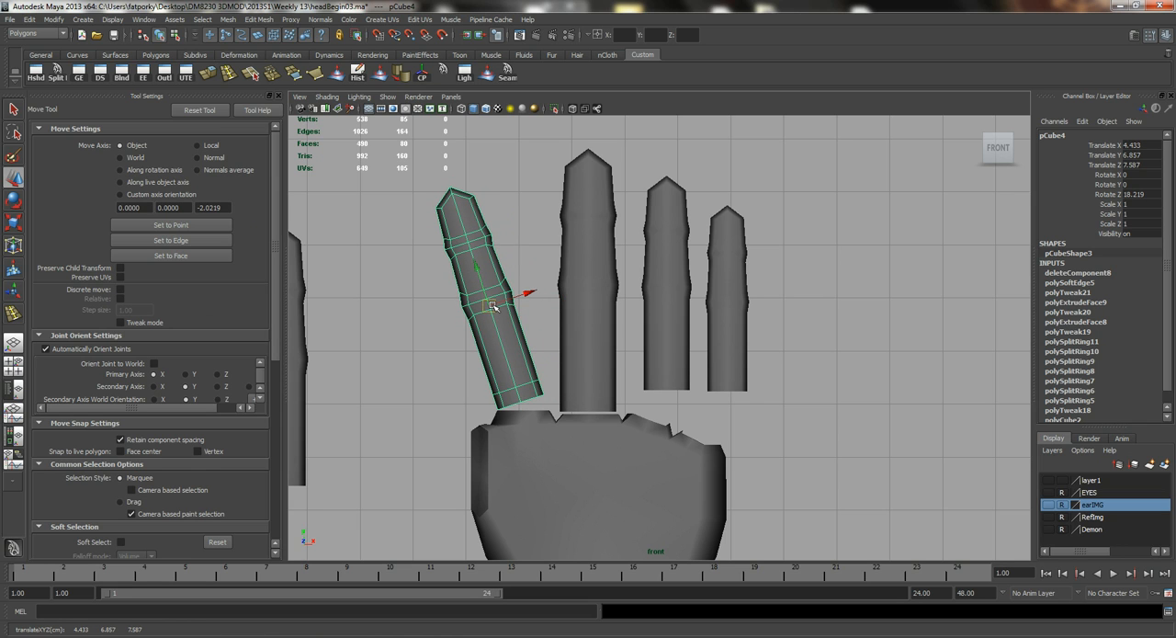
key("e")
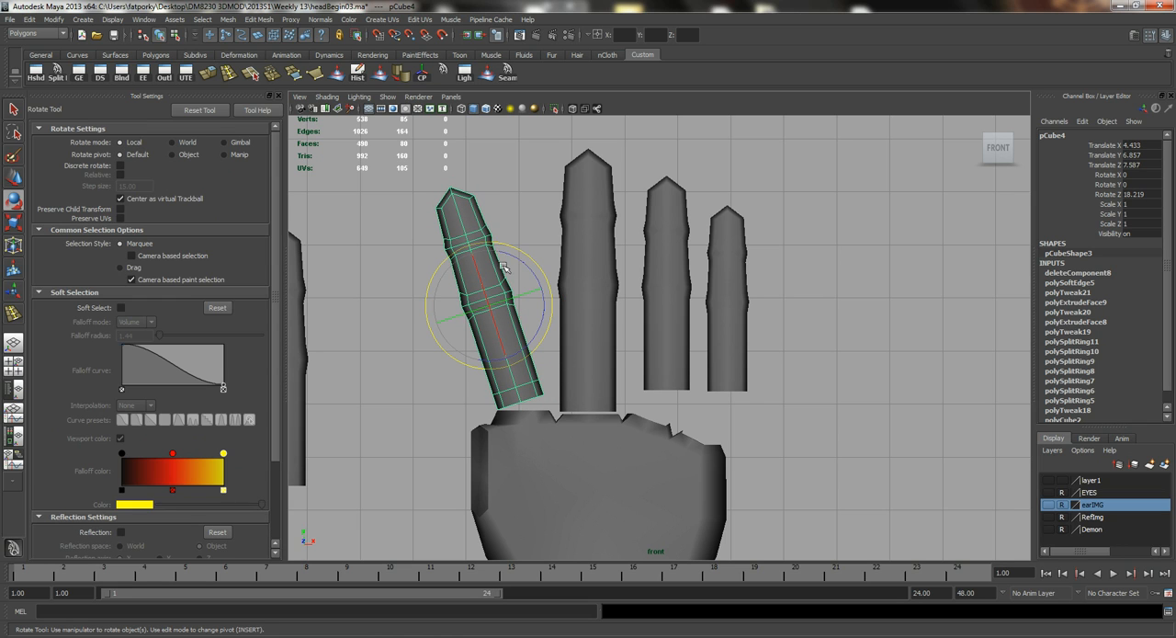
left_click_drag(514, 261, 528, 259)
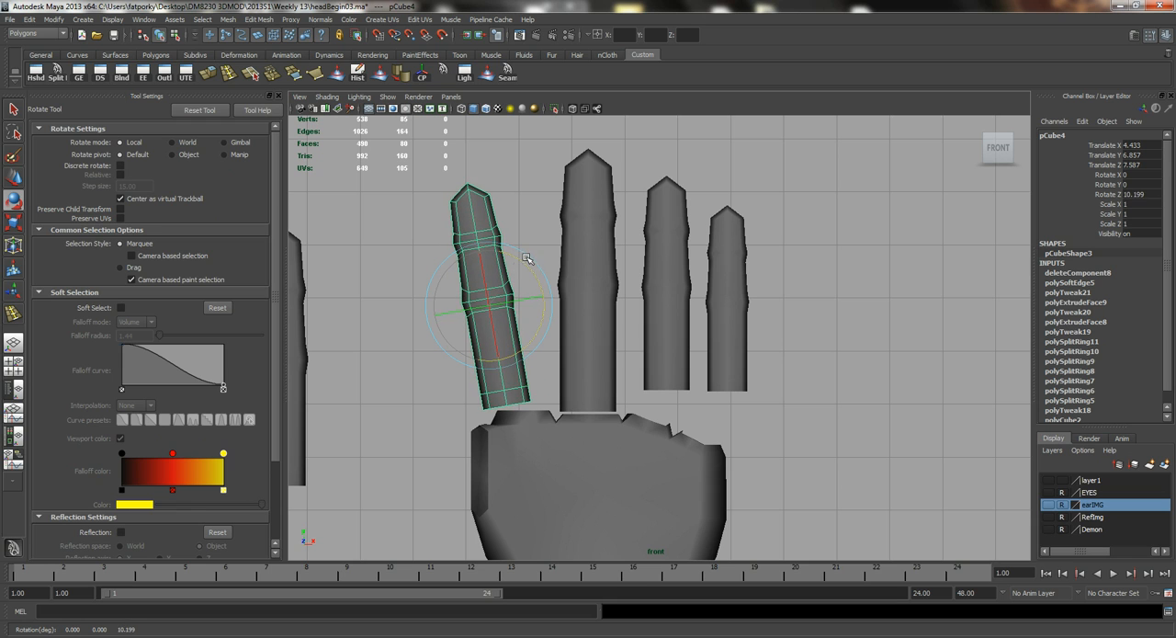
Tilt the ring finger outward by about 16 degrees and place it just above its knuckle.
left_click(676, 287)
left_click_drag(692, 344, 677, 346)
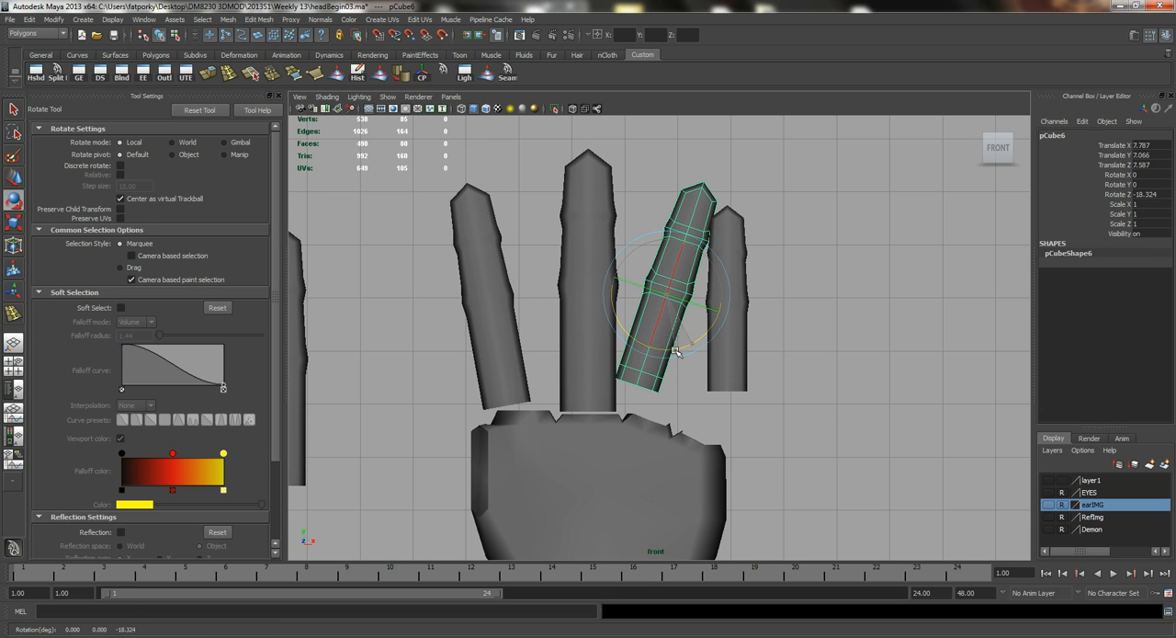
key("w")
left_click_drag(667, 302, 740, 345)
Tilt the little finger outward by about 30 degrees and place it just above the outermost knuckle.
left_click(721, 367)
key("e")
left_click_drag(708, 390, 747, 376)
key("w")
middle_click_drag(620, 381, 665, 354, "alt")
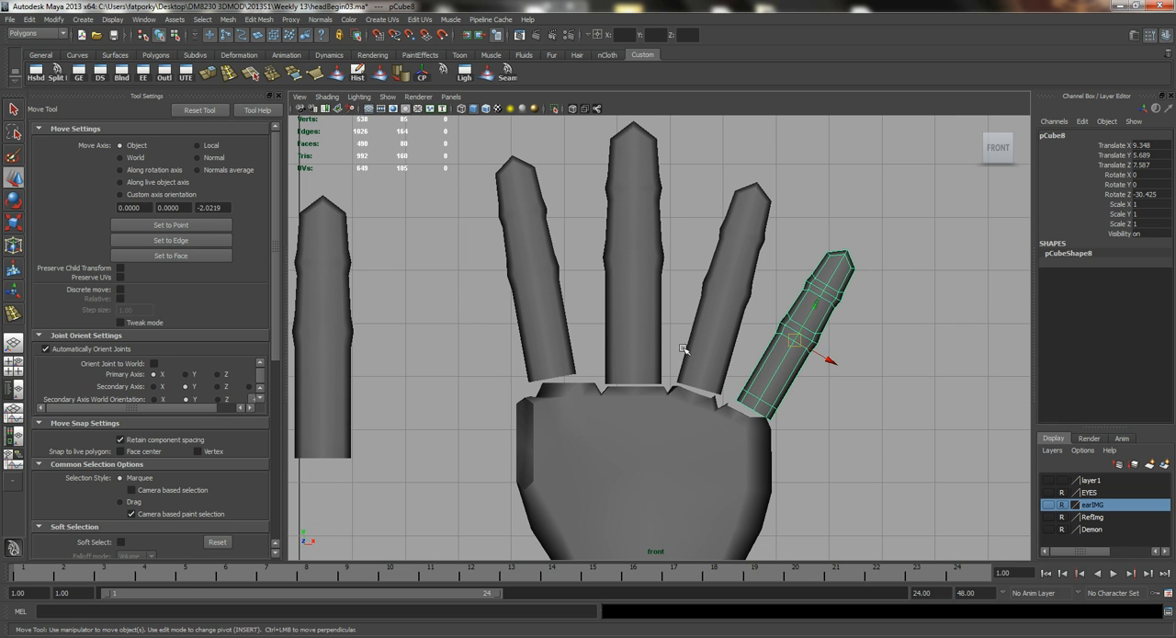
Show wireframe on shaded in the perspective view and nudge the little finger sideways to line up with its knuckle.
key("space")
left_click_drag(598, 342, 881, 337)
mouse_move(792, 347)
left_mouse_down("alt")
mouse_move(652, 316)
mouse_move(686, 289)
mouse_move(628, 372)
left_mouse_up("alt")
left_click(486, 110)
left_click_drag(638, 425, 572, 308, "alt")
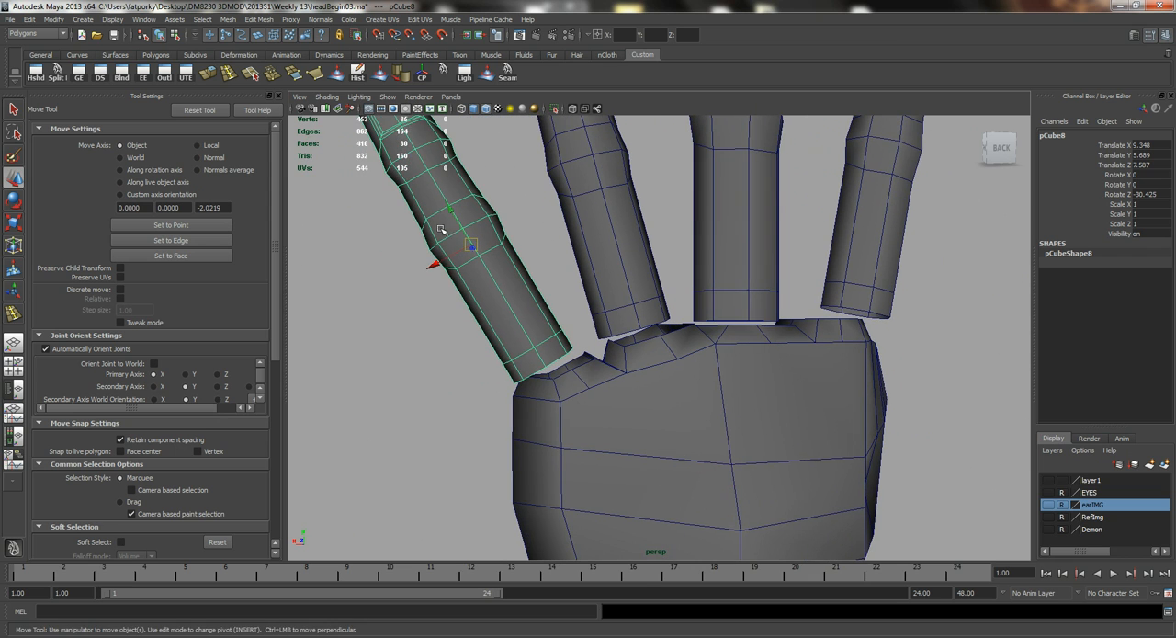
left_click_drag(448, 257, 456, 255)
scroll(487, 347, "up", 5)
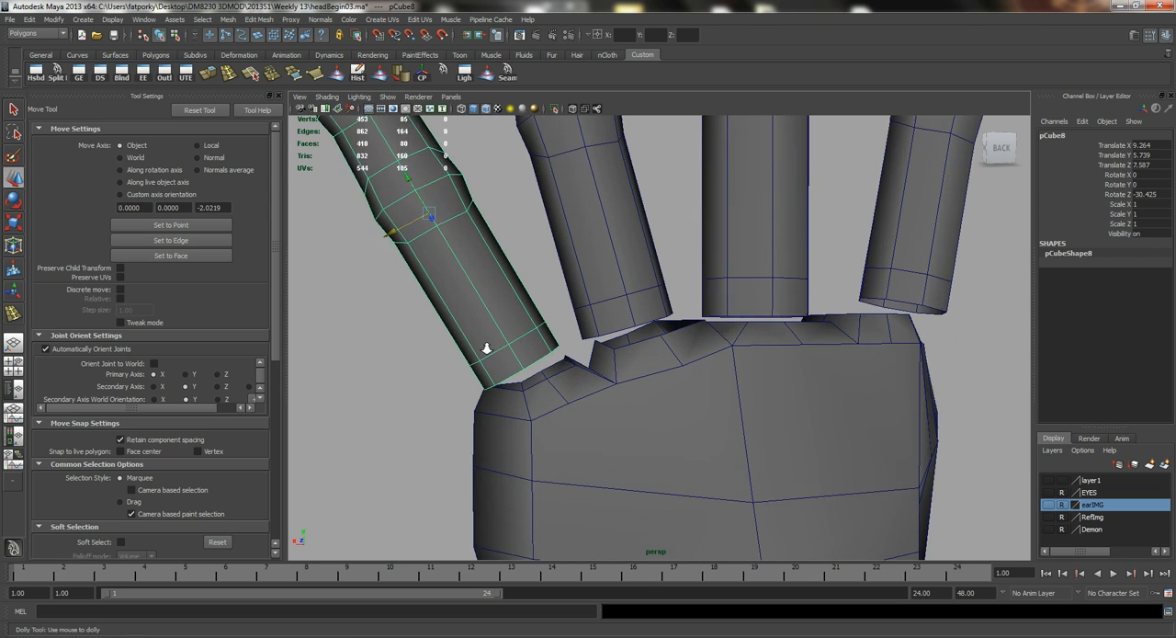
Snap the little finger's rear base vertices onto the matching vertices of its knuckle opening.
key("q")
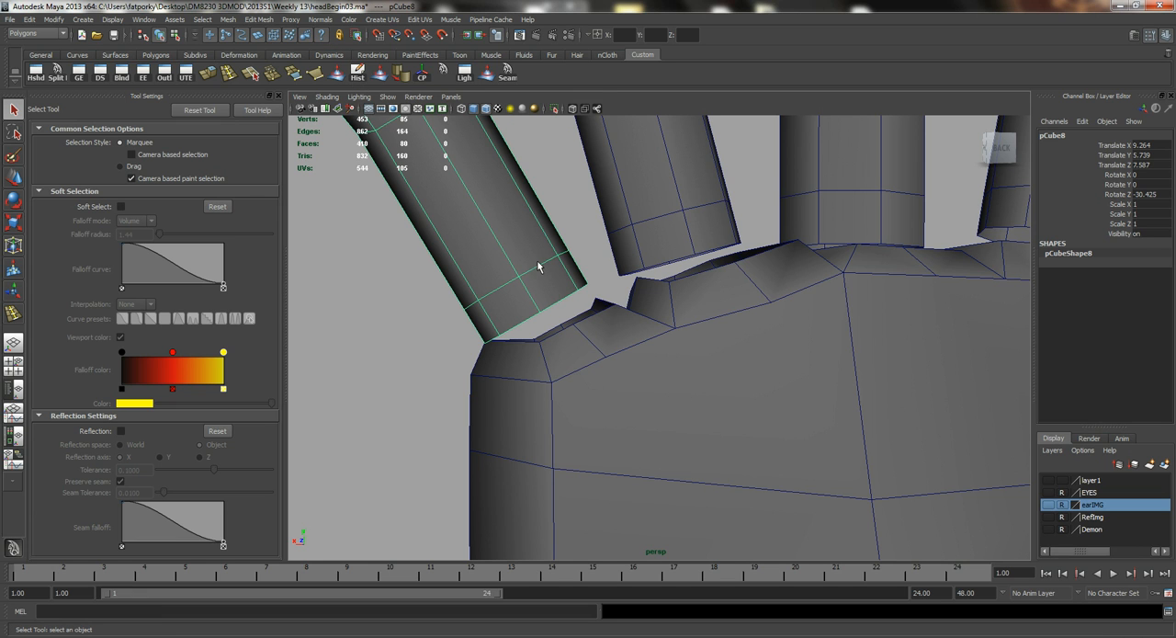
right_click_drag(531, 273, 497, 272)
right_click_drag(460, 306, 550, 327, "alt")
left_click_drag(551, 327, 547, 293, "alt")
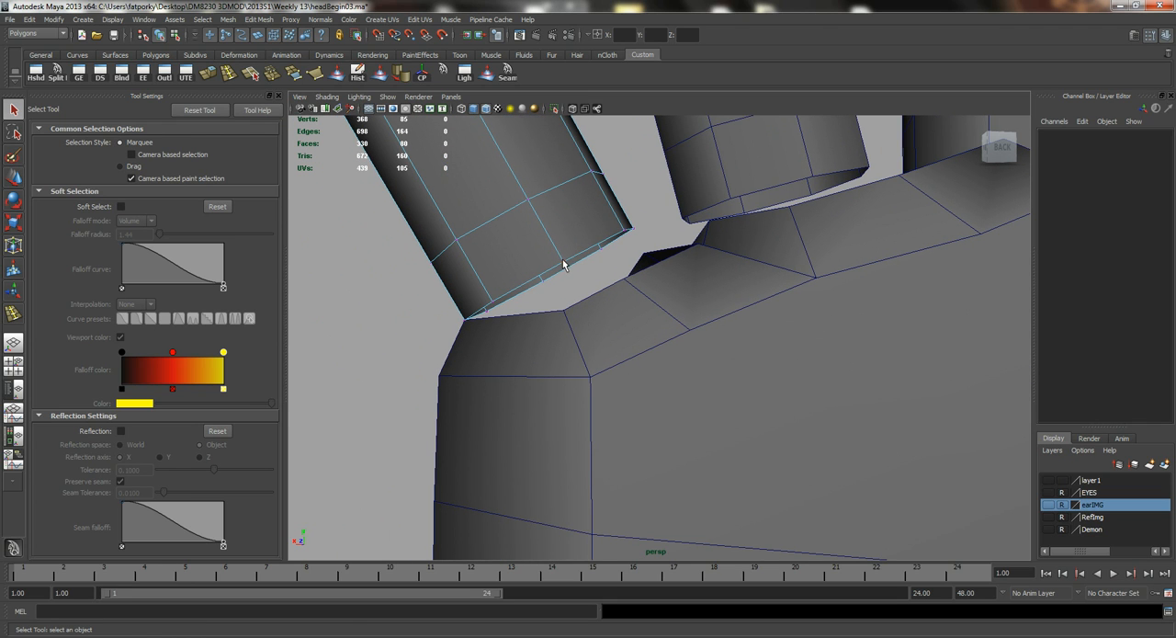
left_click(563, 264)
key("w")
left_click_drag(557, 265, 619, 278)
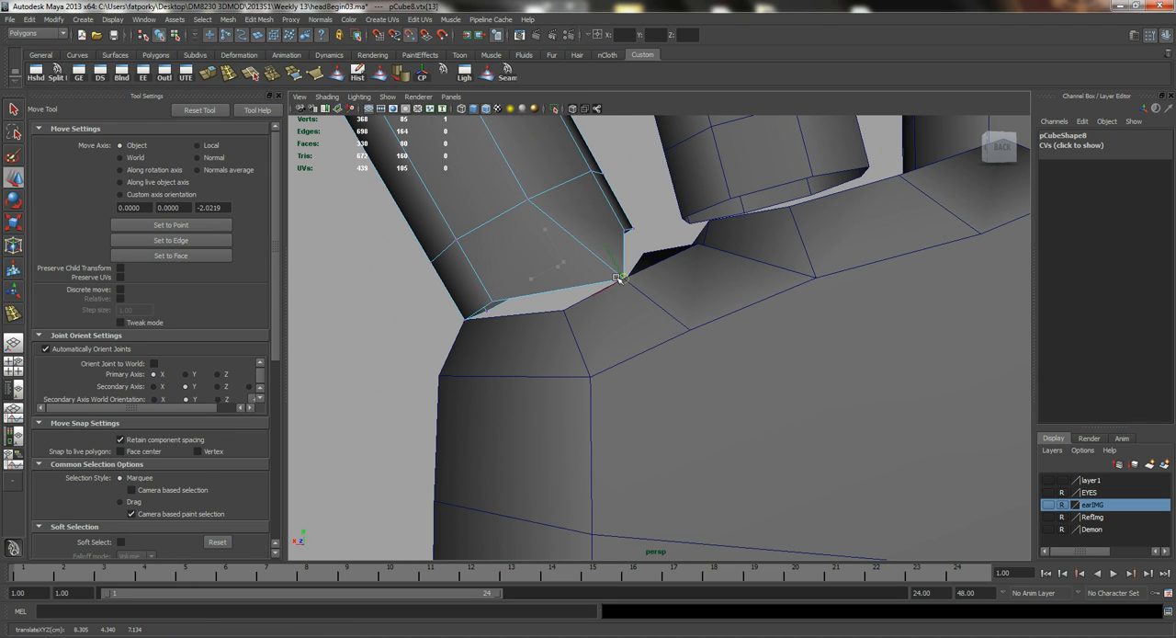
left_click(492, 302)
key("v")
left_click_drag(493, 302, 609, 308)
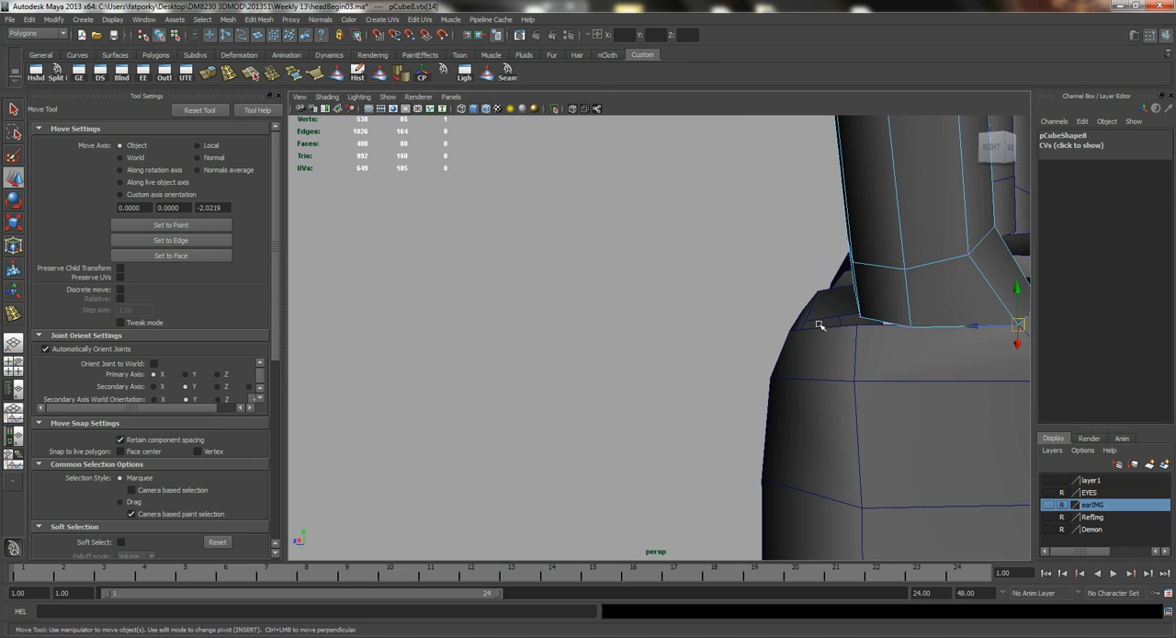
Snap the outer and front base vertices of the little finger onto the rim of its knuckle opening.
middle_click_drag(819, 320, 713, 300, "alt")
left_click(737, 291)
left_click_drag(738, 289, 843, 337)
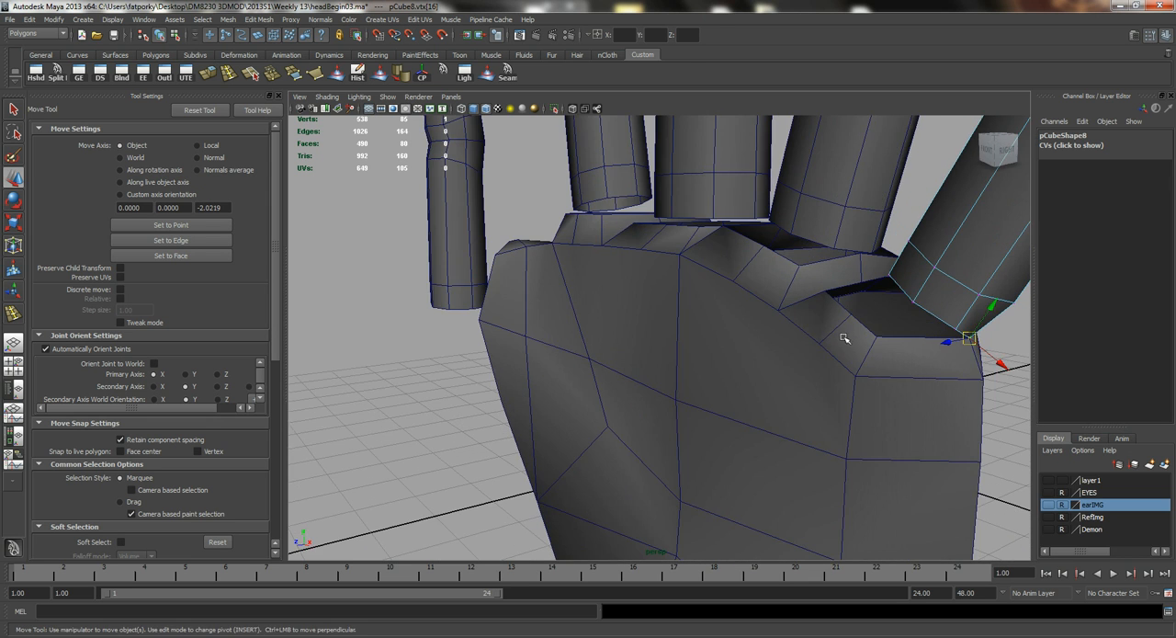
middle_click_drag(842, 337, 661, 280, "alt")
right_click_drag(662, 279, 784, 271, "alt")
left_click(809, 238)
left_click_drag(809, 238, 729, 260)
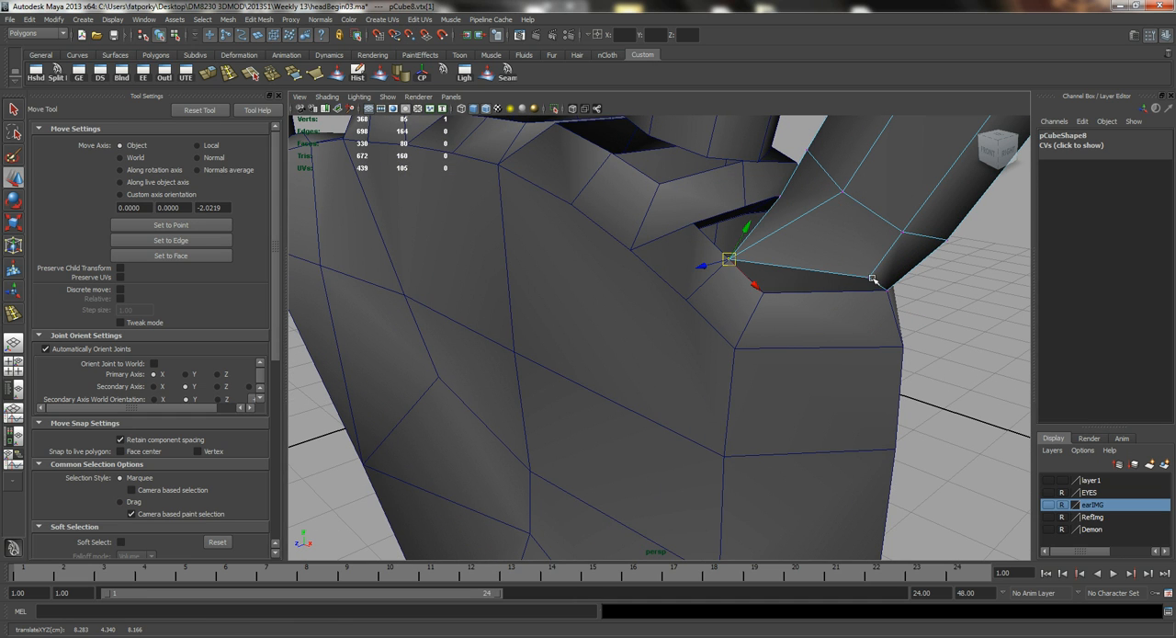
left_click(868, 278)
left_click_drag(868, 278, 701, 227)
Snap the remaining base vertices of the little finger onto the palm to close the gap between them.
middle_click_drag(701, 227, 675, 264, "alt")
left_click(705, 204)
key("v")
left_click_drag(705, 206, 705, 279)
left_click_drag(667, 241, 659, 229, "alt")
left_click(681, 191)
left_click_drag(678, 186, 591, 280, "alt")
left_click(621, 329)
key("v")
Switch to the ring finger's vertices and snap its rear base vertices onto the matching knuckle vertices.
key("q")
right_click_drag(562, 228, 626, 214)
left_click(701, 194)
middle_click_drag(761, 245, 622, 271, "alt")
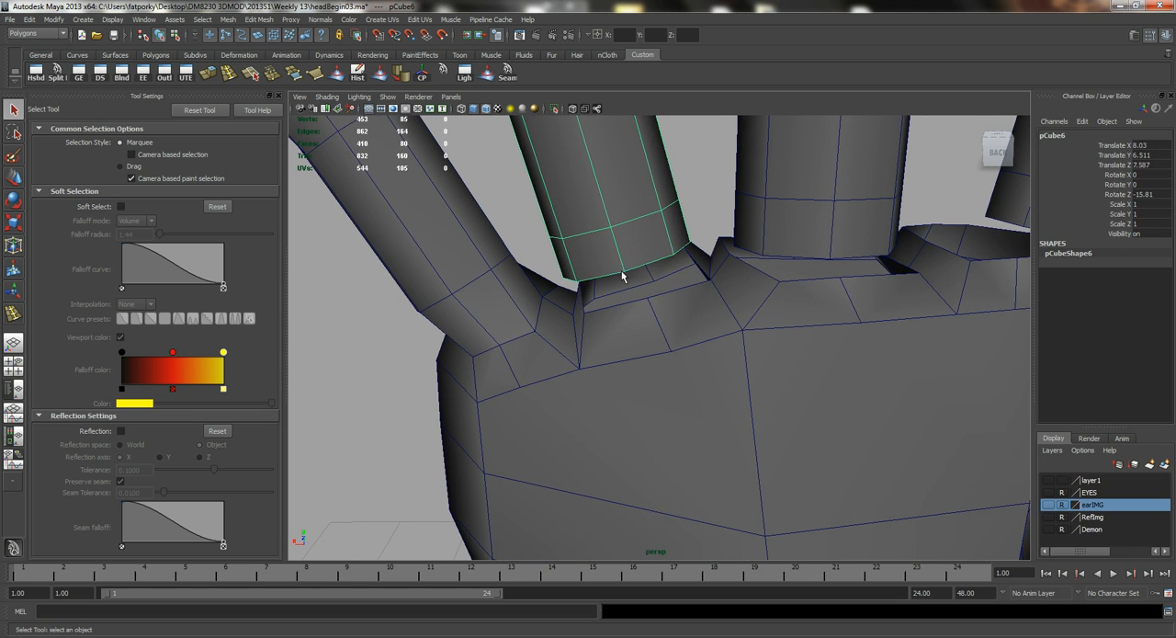
left_click_drag(622, 271, 600, 241, "alt")
middle_click_drag(611, 221, 629, 258, "alt")
right_click_drag(594, 229, 553, 231)
right_click_drag(553, 252, 608, 273, "alt")
left_click(610, 287)
key("w")
left_click_drag(610, 292, 633, 300, "alt")
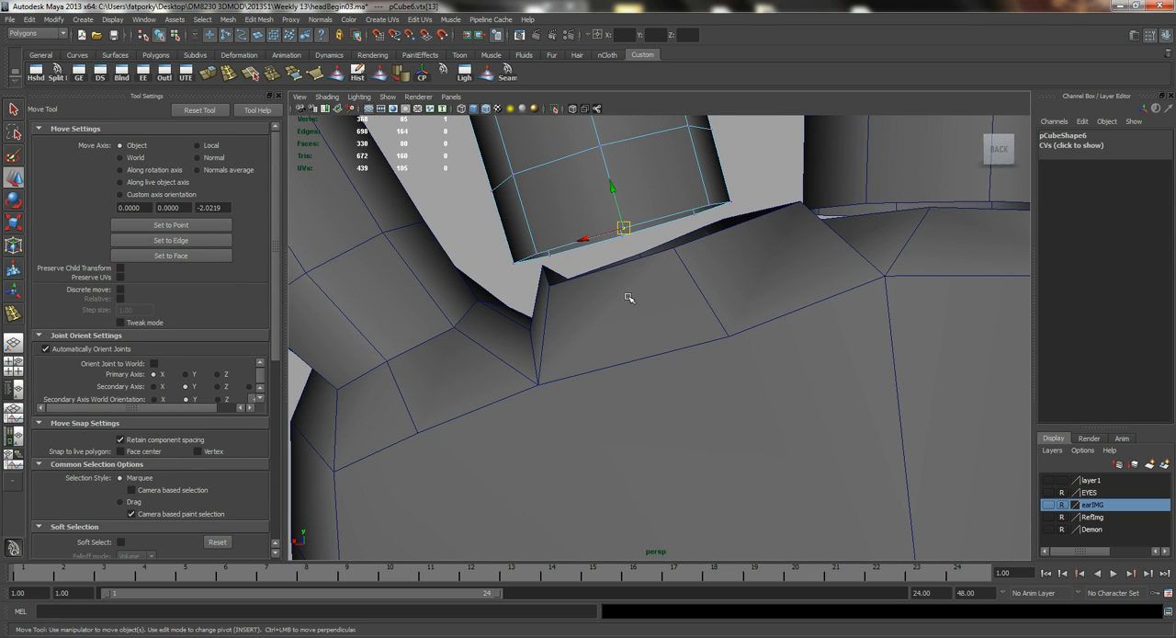
left_click_drag(627, 230, 681, 258)
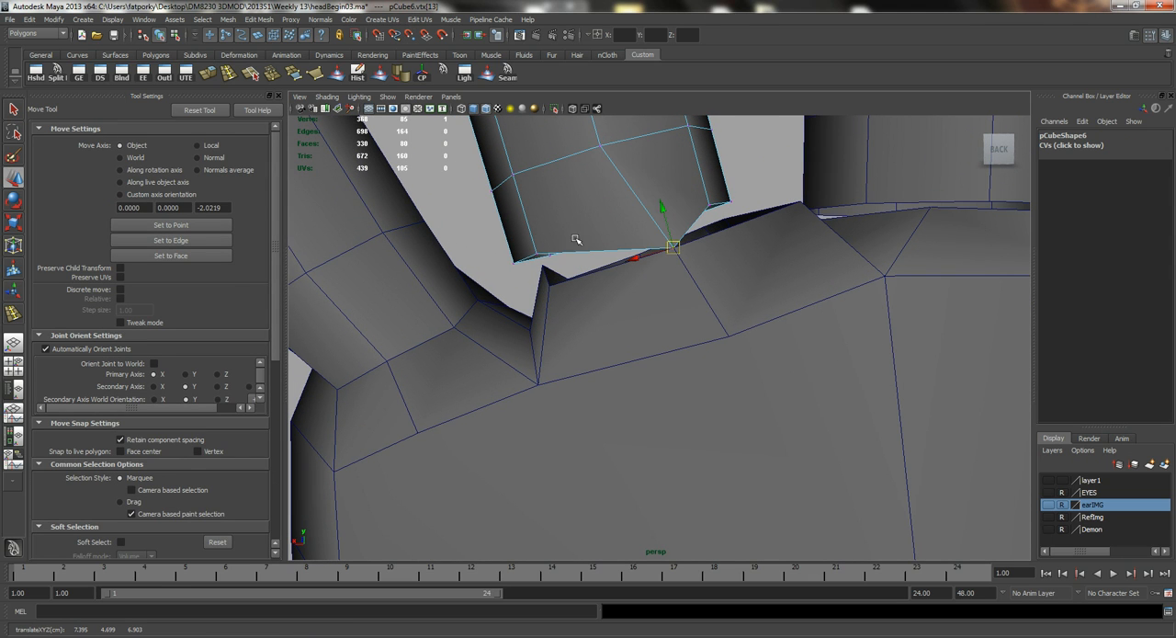
left_click(540, 255)
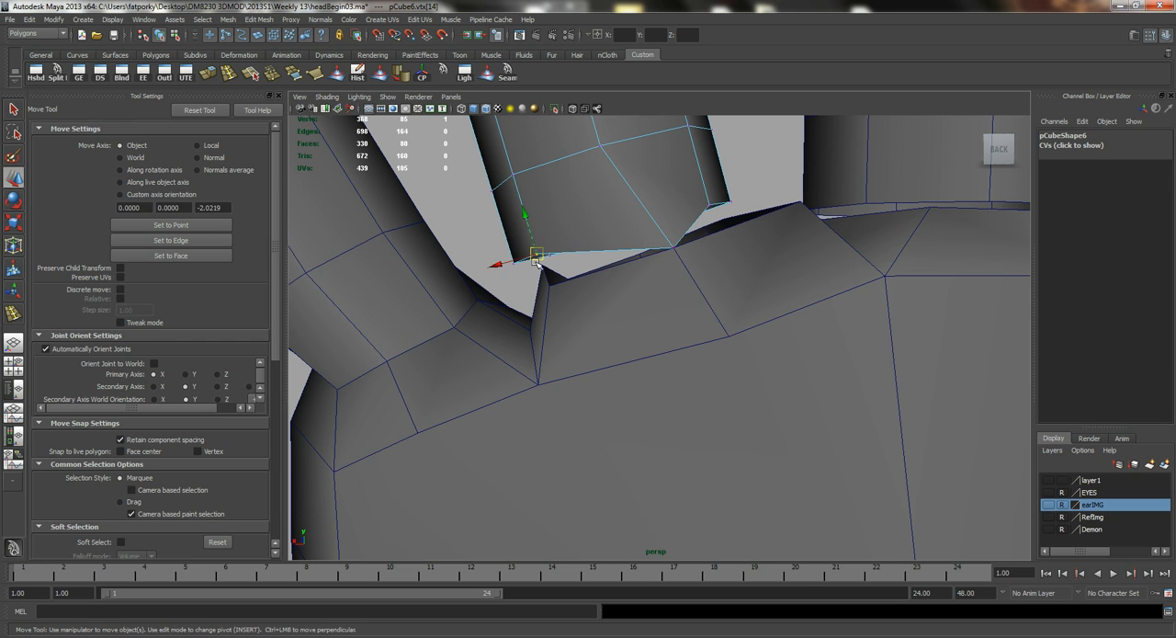
left_click_drag(539, 256, 550, 284)
Snap the side vertices at the ring finger's base onto the sides of its knuckle opening.
left_click_drag(704, 294, 683, 302, "alt")
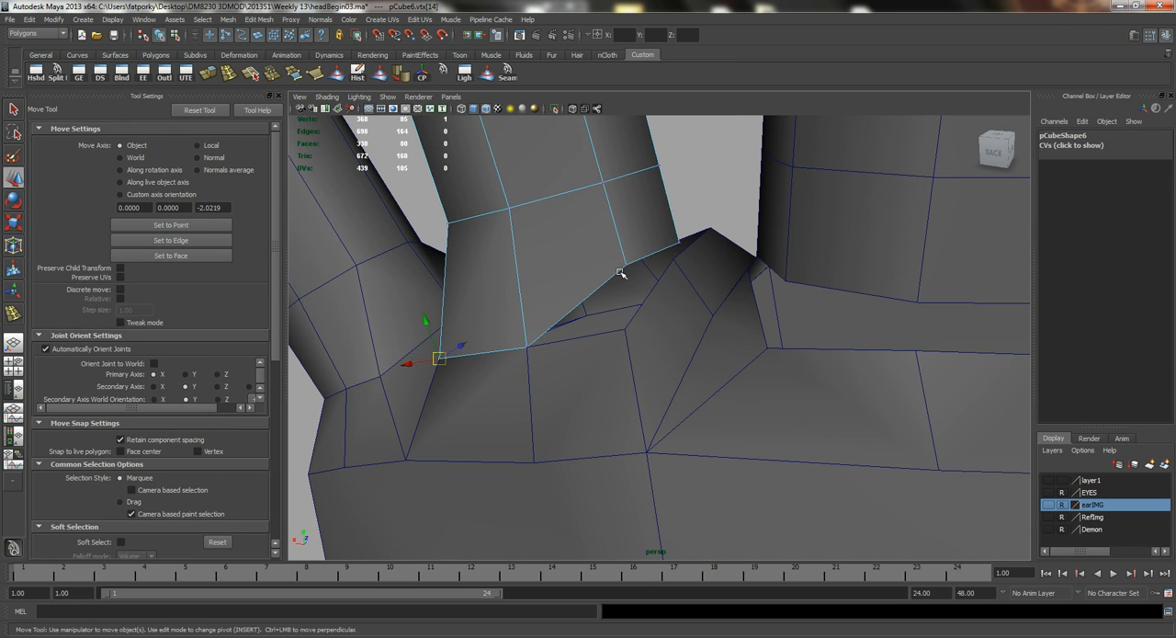
key("v")
left_click_drag(626, 265, 645, 290)
left_click(648, 286)
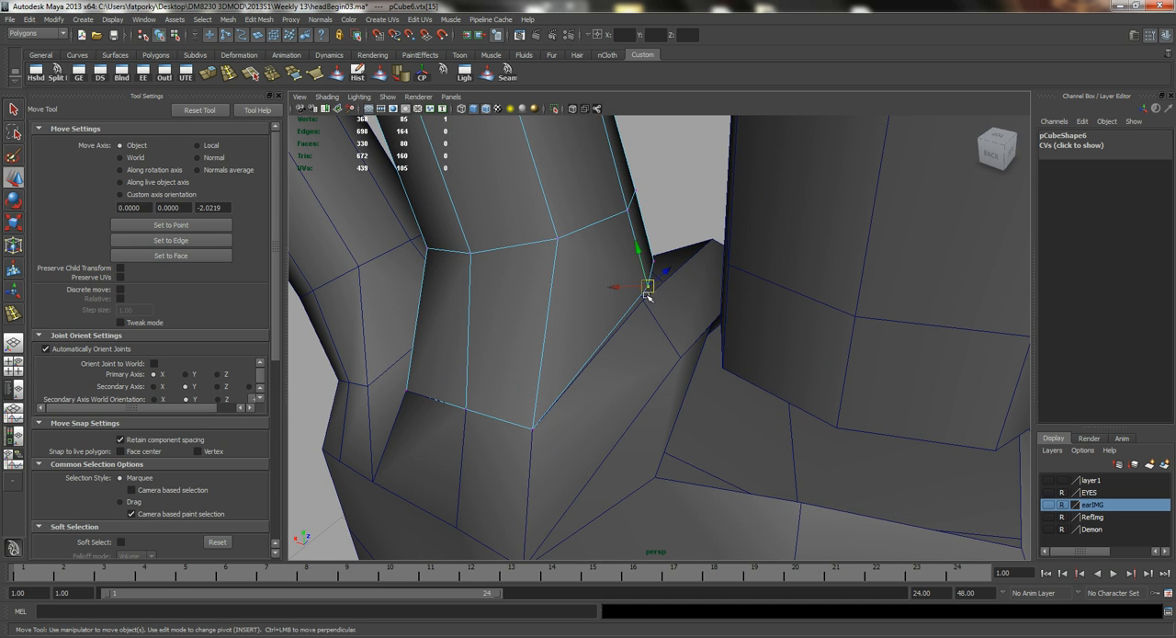
left_click_drag(533, 273, 656, 278, "alt")
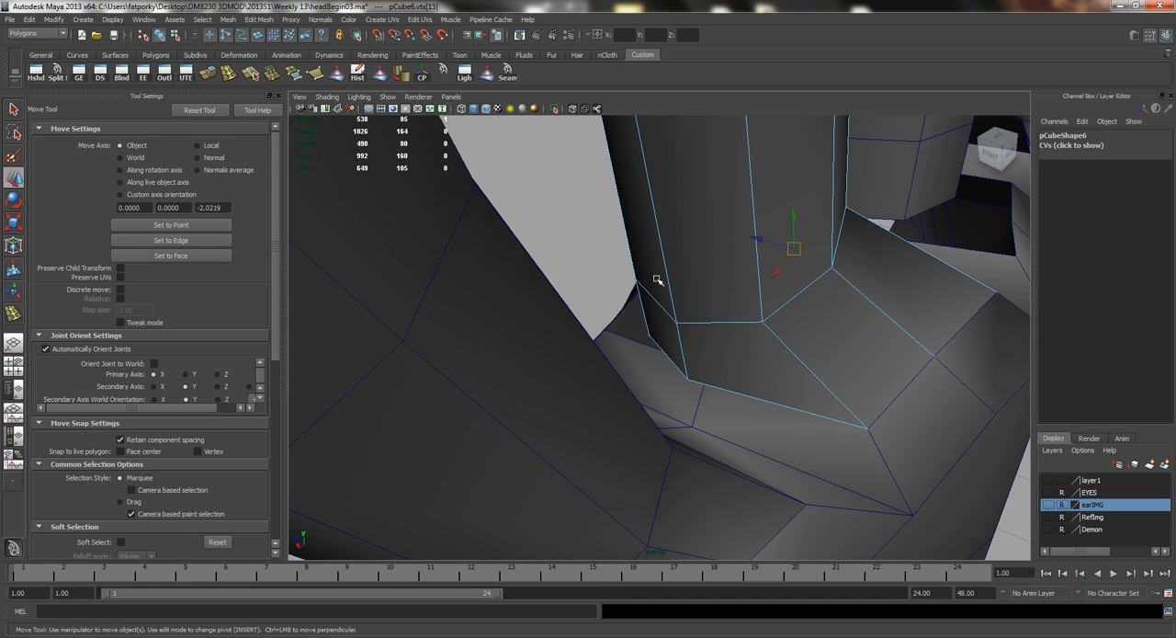
left_click(686, 380)
left_click_drag(707, 369, 703, 280, "alt")
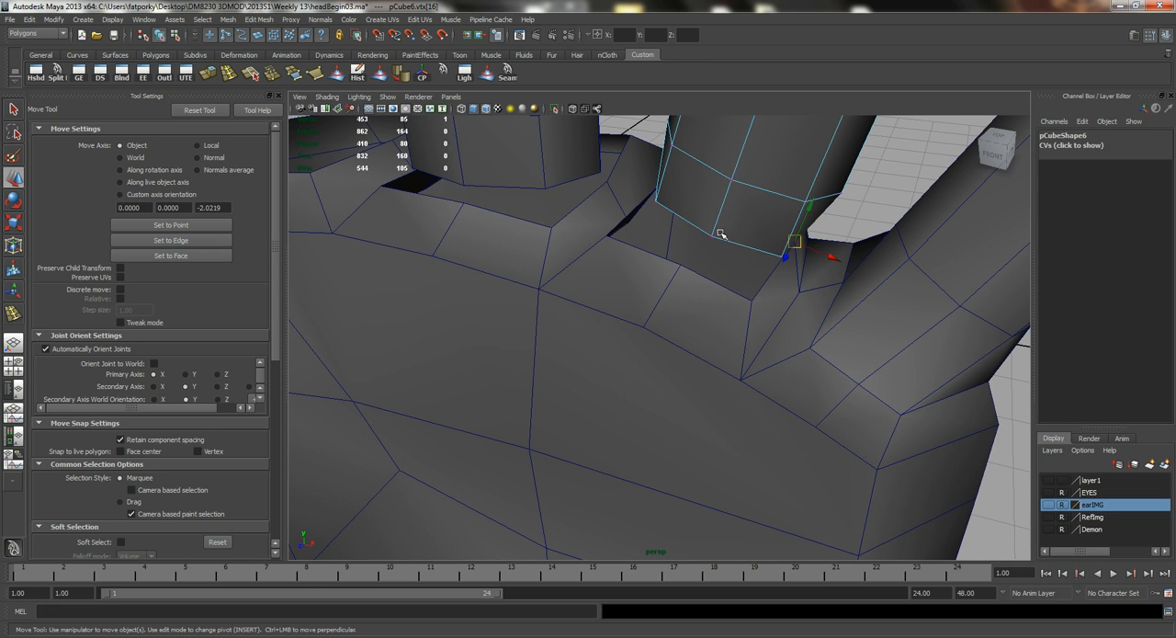
Snap the ring finger's front base vertices onto the front rim of its knuckle opening.
left_click(710, 237)
left_click_drag(705, 242, 696, 264)
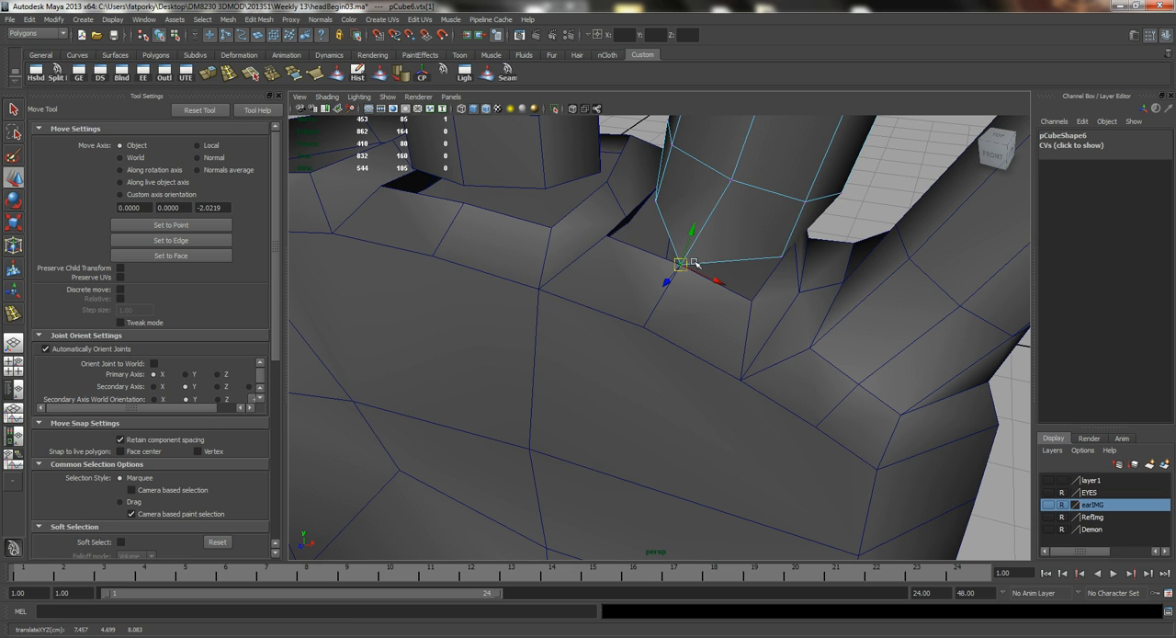
left_click(780, 256)
left_click_drag(781, 257, 699, 168)
left_click(618, 208)
right_click_drag(699, 167, 726, 151)
Switch to the middle finger's vertices and snap its front base vertices onto the front rim of its knuckle.
left_click_drag(646, 246, 535, 204, "alt")
left_click(533, 205)
right_click_drag(403, 204, 543, 223, "alt")
middle_click_drag(543, 223, 634, 297, "alt")
left_click_drag(633, 297, 598, 284, "alt")
right_click_drag(596, 231, 550, 231)
left_click_drag(541, 249, 602, 284, "alt")
left_click(581, 237)
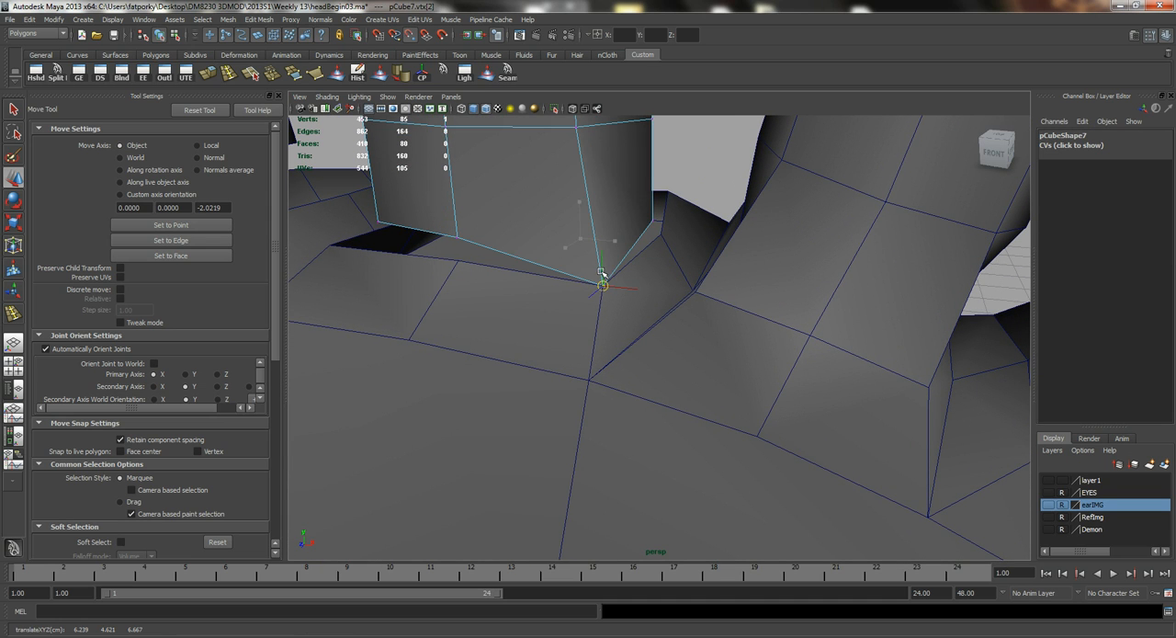
left_click(456, 238)
left_click_drag(457, 250, 554, 367, "alt")
Snap the side vertices at the middle finger's base onto the matching palm vertices.
left_click(632, 314)
left_click_drag(689, 318, 749, 367, "alt")
left_click(751, 330)
left_click_drag(505, 295, 552, 291, "alt")
left_click(630, 292)
left_click_drag(629, 292, 765, 344)
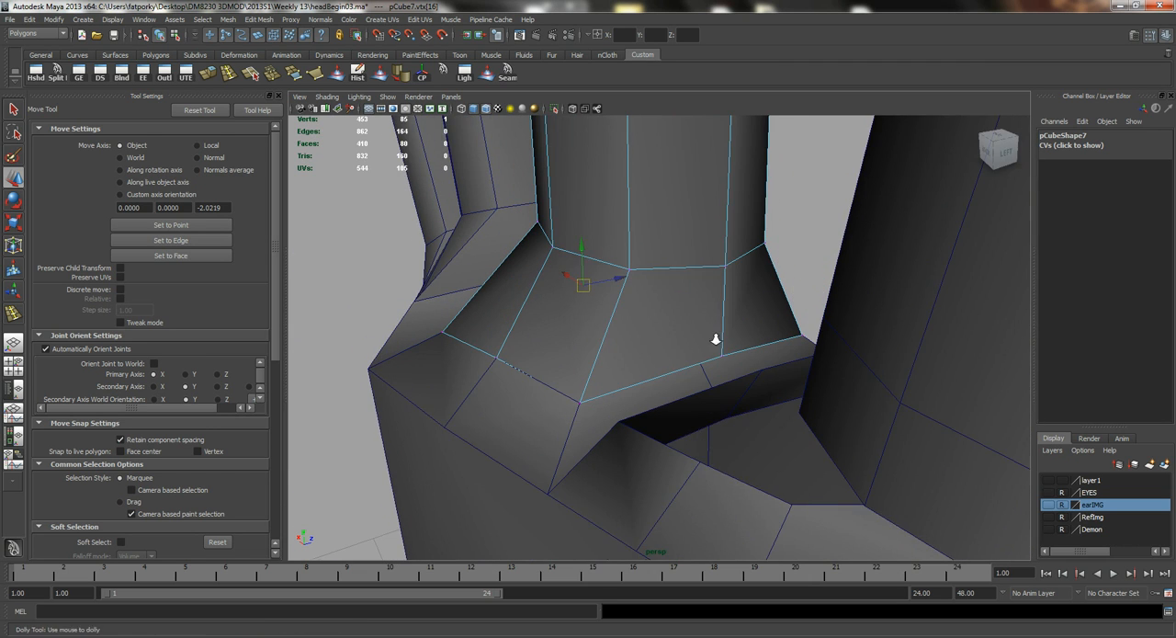
Snap the remaining base vertices of the middle finger onto its knuckle opening.
right_click_drag(715, 339, 738, 366, "alt")
left_click(740, 363)
left_click_drag(740, 363, 793, 308)
left_click(958, 307)
right_click_drag(963, 297, 910, 299)
middle_click_drag(894, 310, 681, 279, "alt")
Select the index finger in object mode and move it closer to its knuckle opening.
left_click_drag(770, 274, 838, 249, "alt")
right_click_drag(858, 239, 787, 242)
left_click(749, 251)
left_click_drag(761, 156, 734, 138)
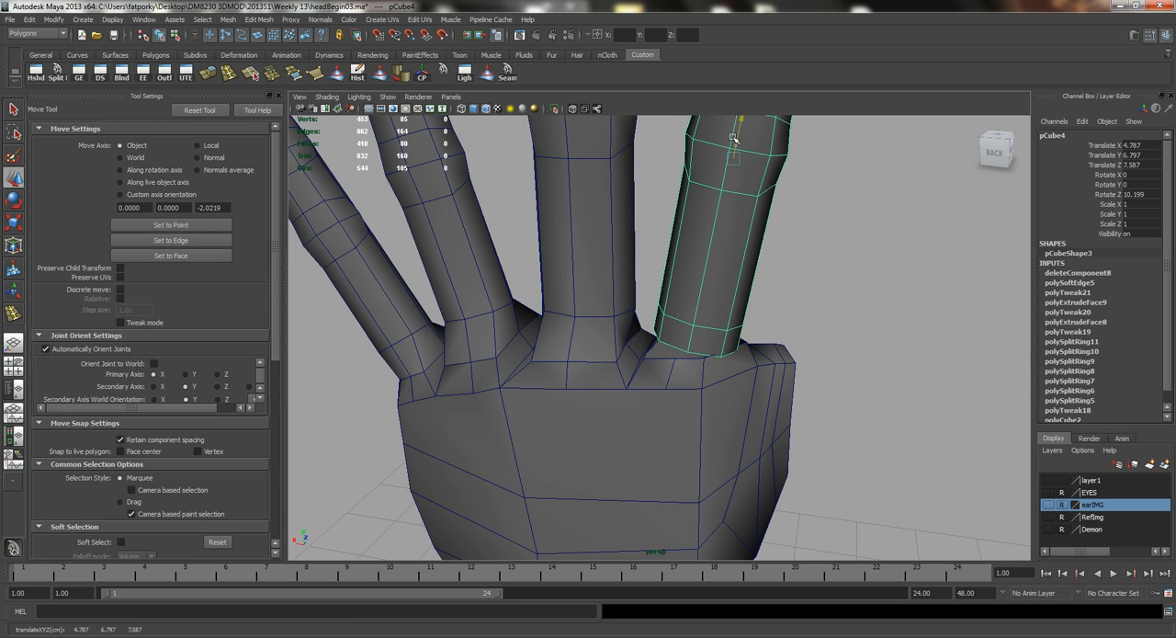
Snap the index finger's rear base vertices onto the matching vertices of its knuckle opening.
left_click_drag(671, 282, 622, 333, "alt")
right_click_drag(622, 333, 697, 302, "alt")
left_click(689, 343)
left_click_drag(640, 362, 577, 419, "alt")
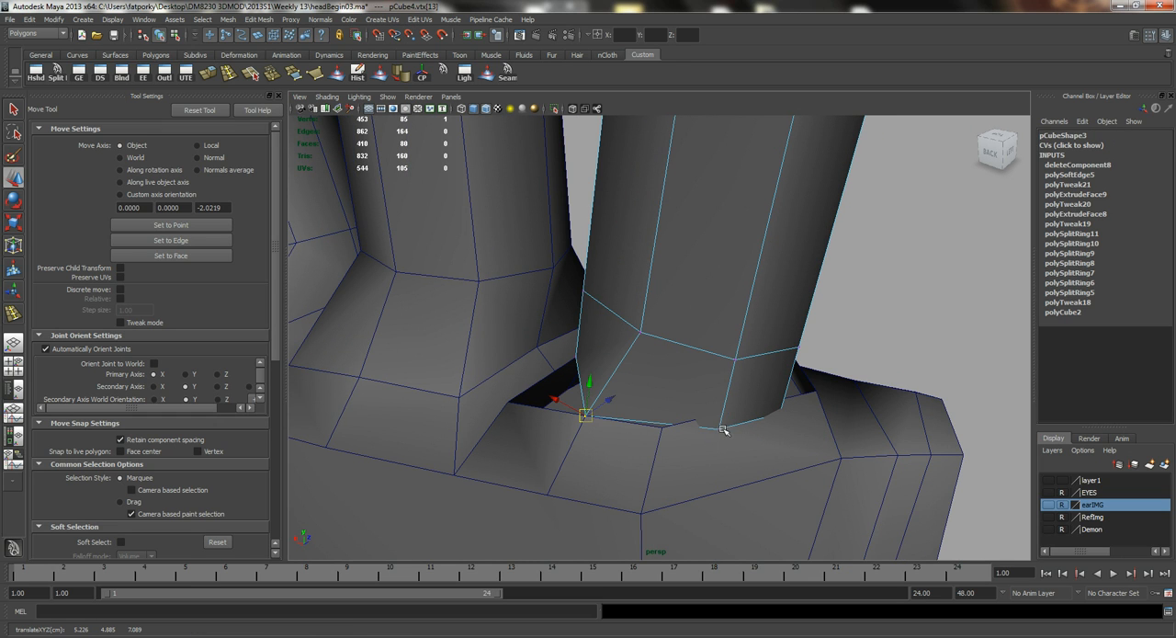
left_click_drag(722, 431, 678, 429)
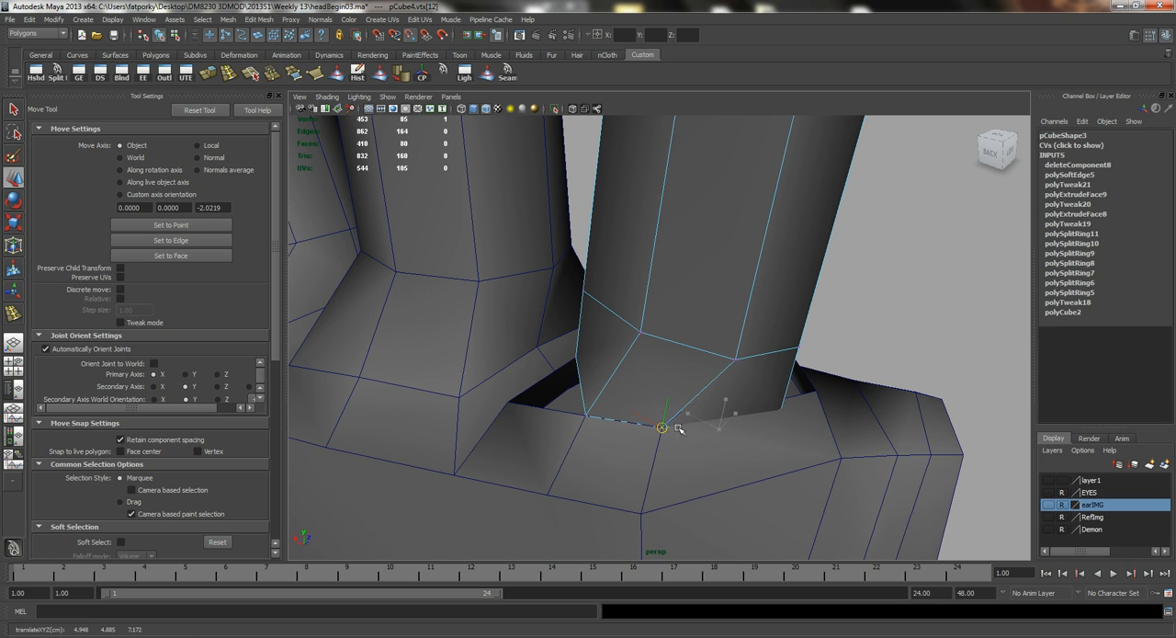
left_click(782, 410)
left_click_drag(777, 428, 717, 418, "alt")
Snap the hidden vertex at the index finger's base onto the matching palm vertex in wireframe display, and restore shading.
left_click(637, 364)
right_click(639, 365)
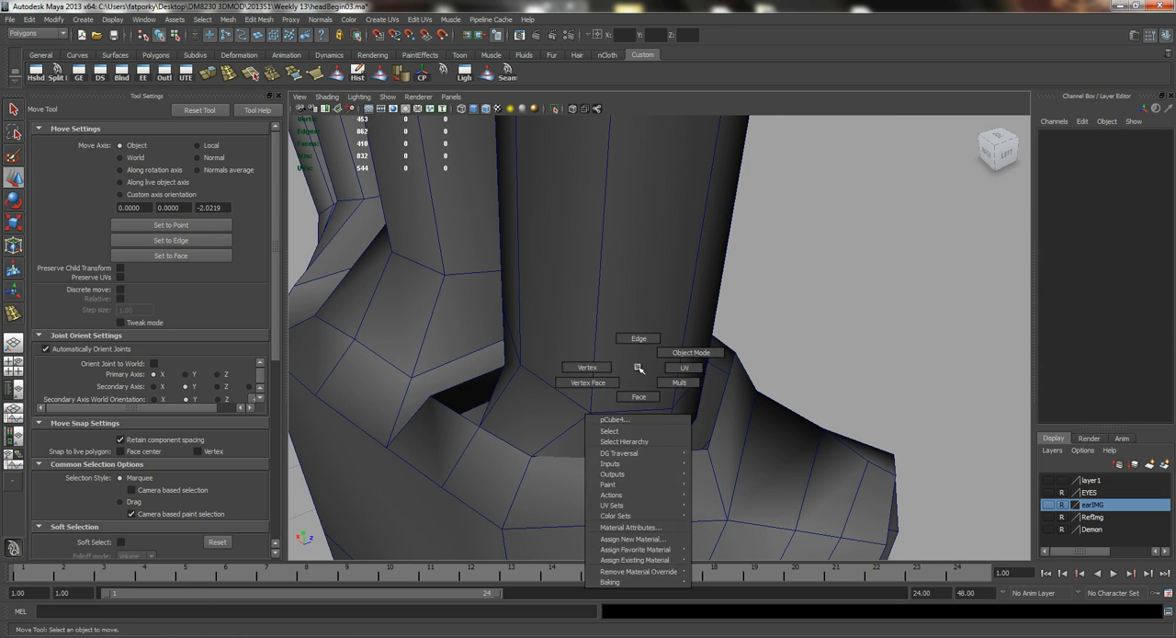
left_click(657, 319)
right_click(657, 317)
key("4")
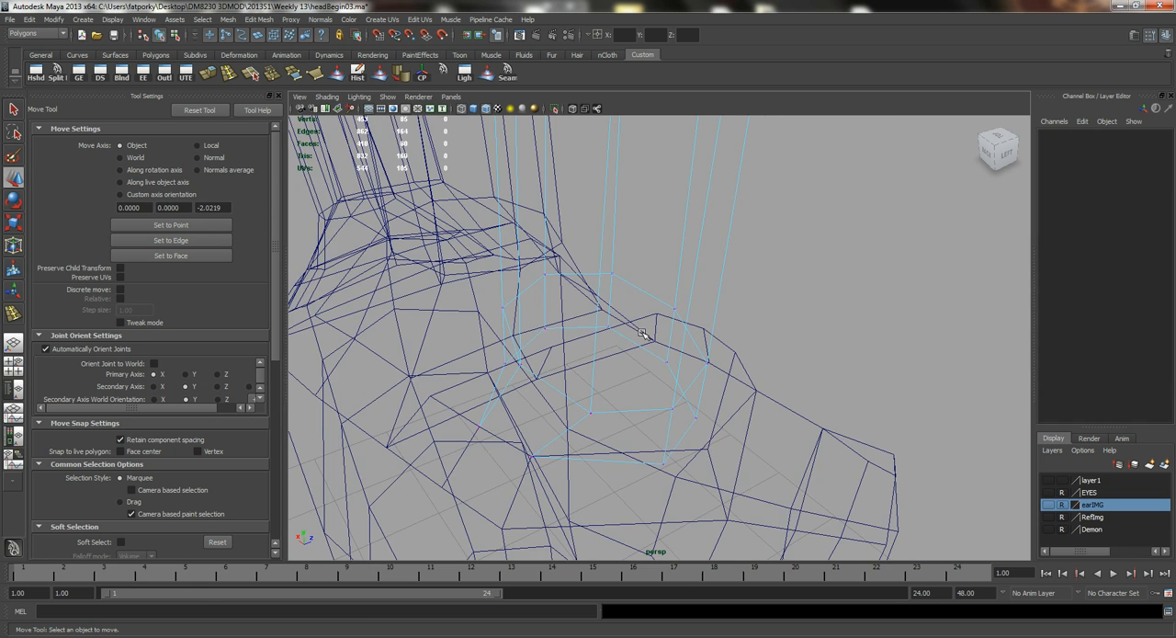
left_click(661, 461)
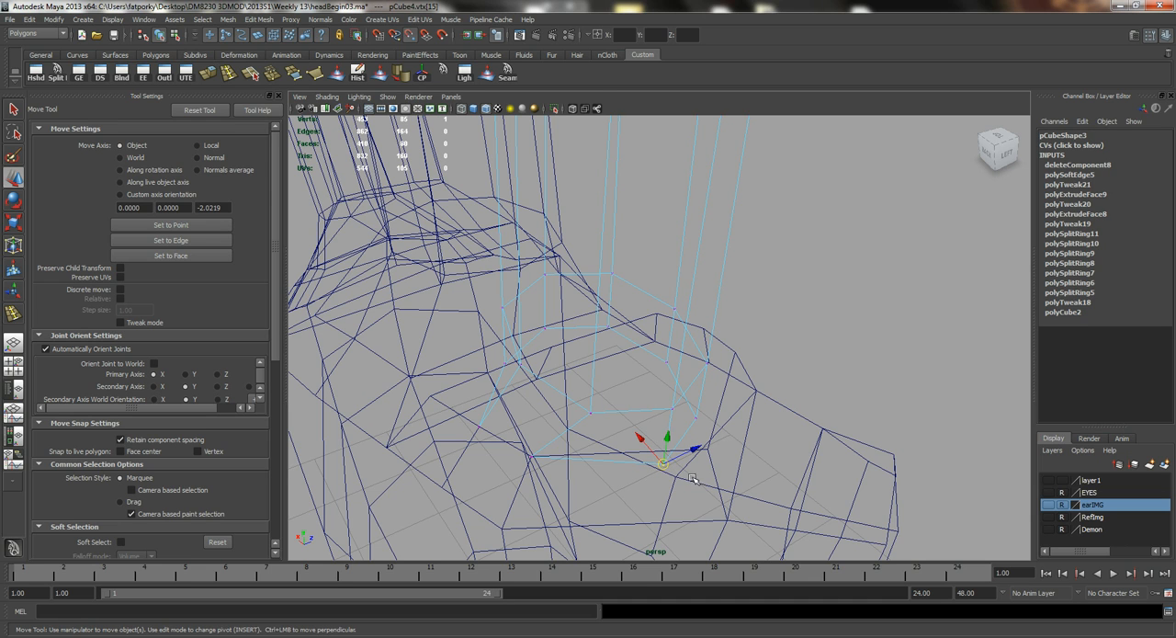
left_click_drag(660, 463, 706, 447)
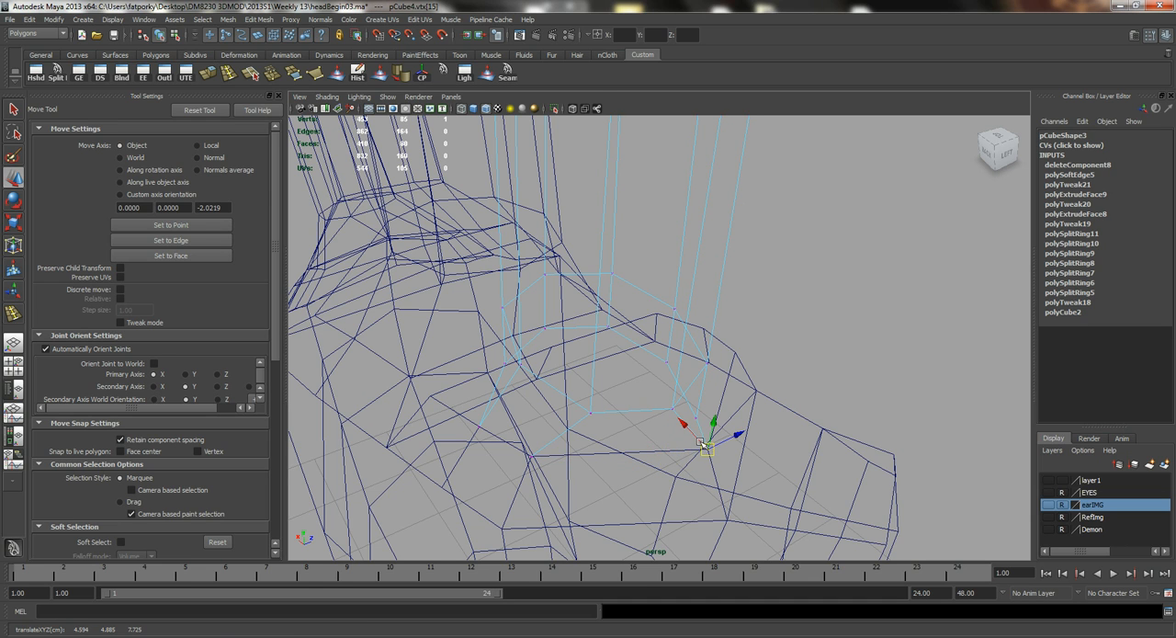
key("5")
left_click_drag(669, 364, 549, 413, "alt")
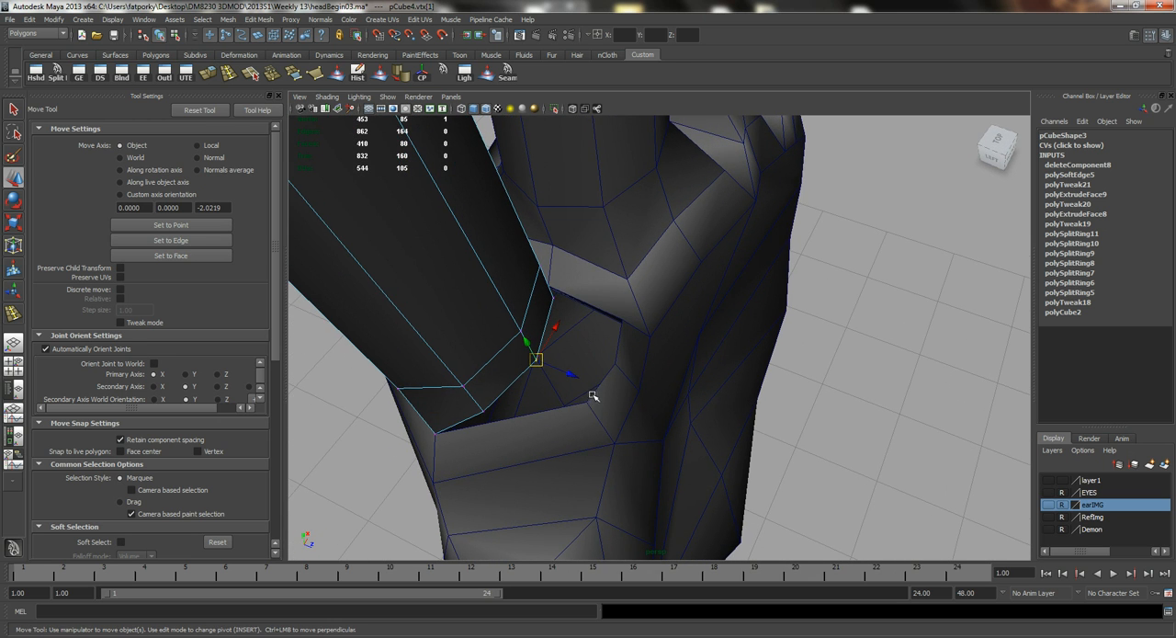
Snap the open side vertices of the index finger's base onto the matching vertices of its knuckle opening.
left_click_drag(545, 364, 624, 369)
left_click(485, 411)
key("v")
left_click_drag(485, 412, 586, 244)
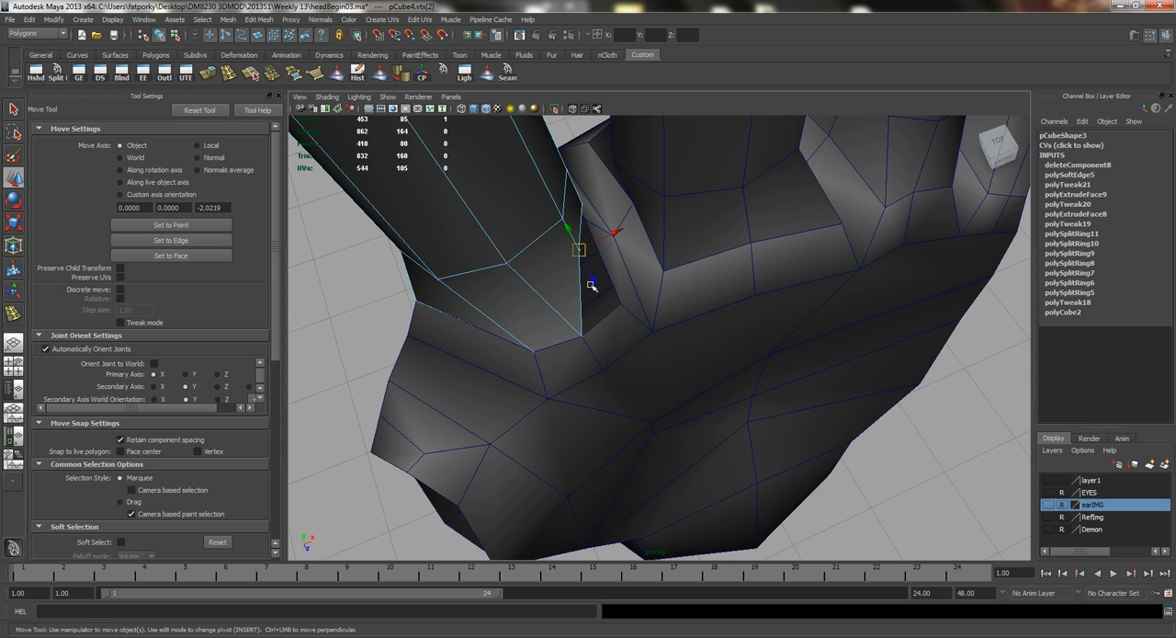
left_click_drag(582, 253, 618, 301)
left_click_drag(606, 231, 662, 252, "alt")
Snap the last loose base vertices of the index finger onto the palm to close the knuckle gap.
left_click(709, 261)
left_click(794, 369)
left_click_drag(794, 370, 832, 434)
right_click_drag(931, 412, 695, 310, "alt")
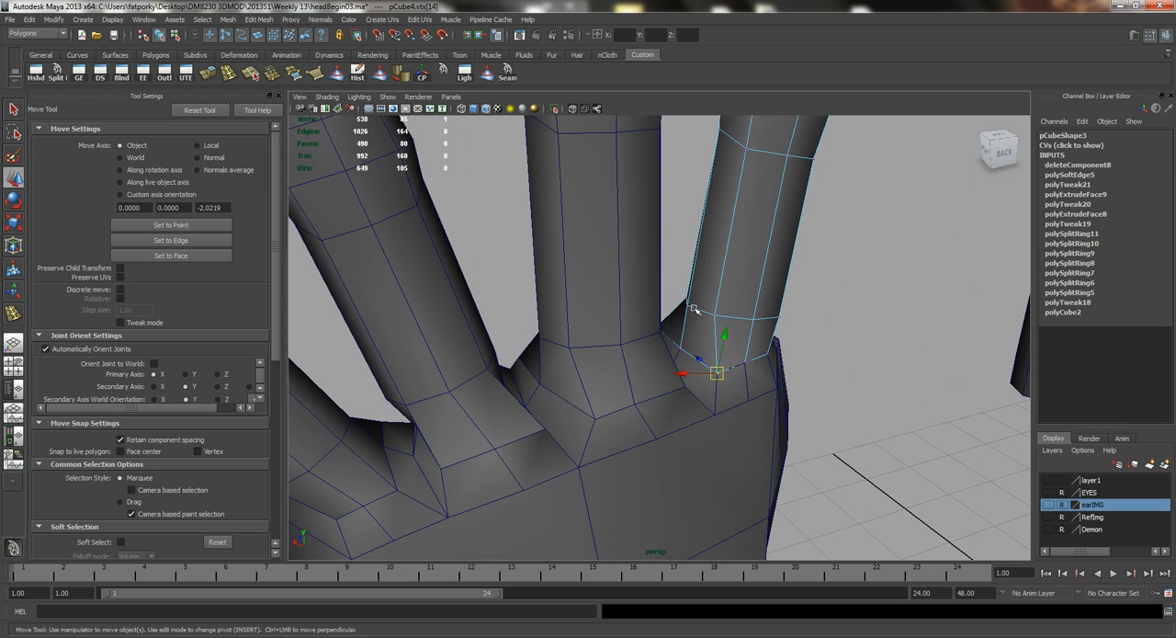
left_click_drag(695, 309, 751, 389, "alt")
right_click_drag(751, 389, 538, 326, "alt")
Select the four attached fingers together with the palm in object mode and combine them into one mesh.
key("q")
left_click_drag(538, 326, 691, 406, "alt")
left_click(691, 406)
right_click_drag(680, 382, 769, 379)
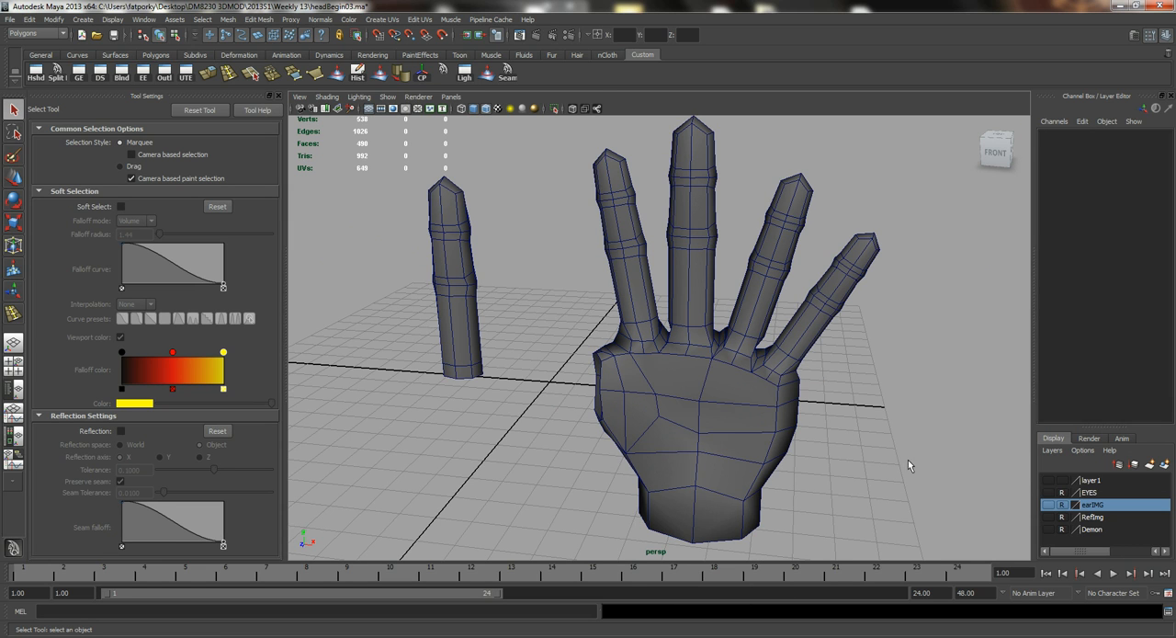
left_click_drag(839, 299, 840, 301)
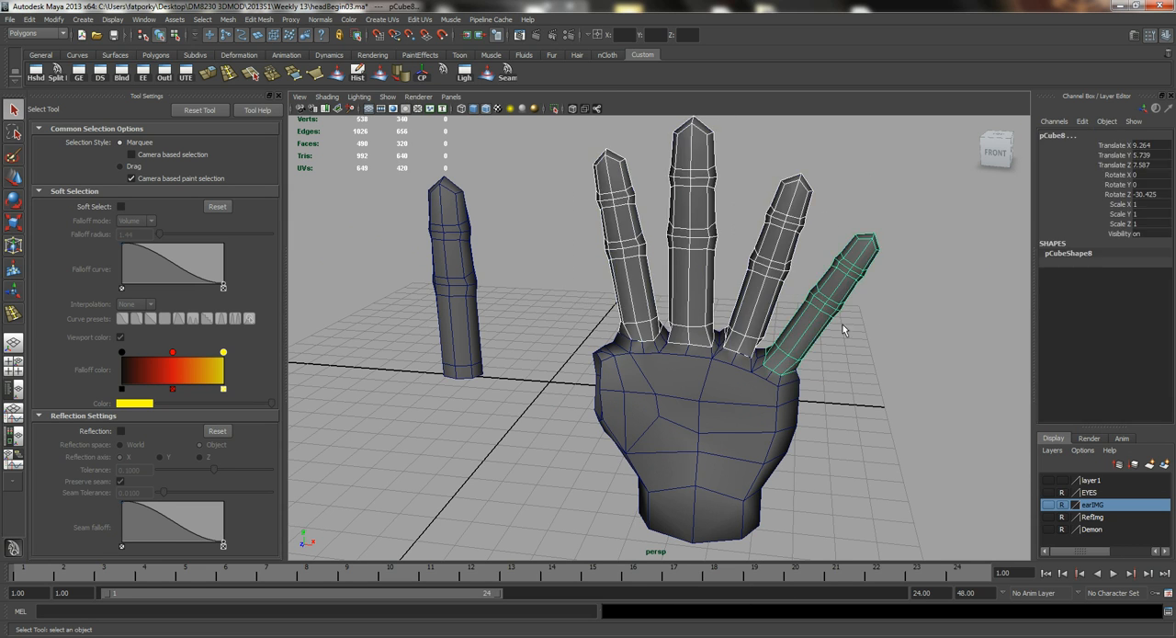
left_click(718, 425, "shift")
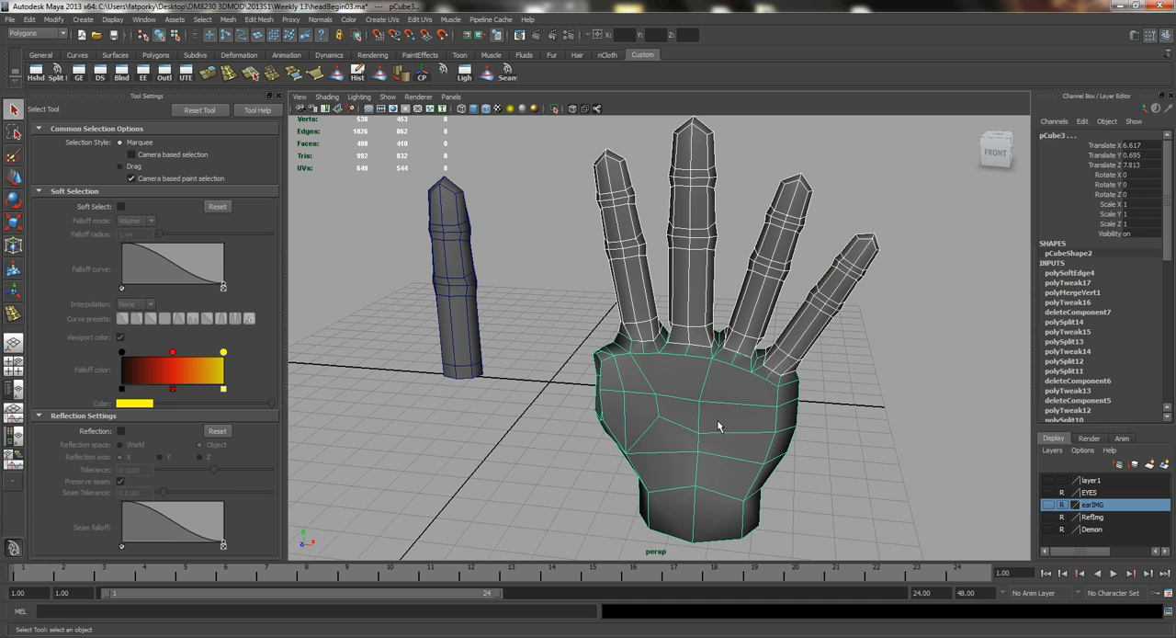
left_click(226, 20)
left_click(253, 35)
Select the vertices around the knuckles and upper palm and merge them with a threshold of 0.0001.
right_click(687, 347)
right_click_drag(668, 345, 636, 347)
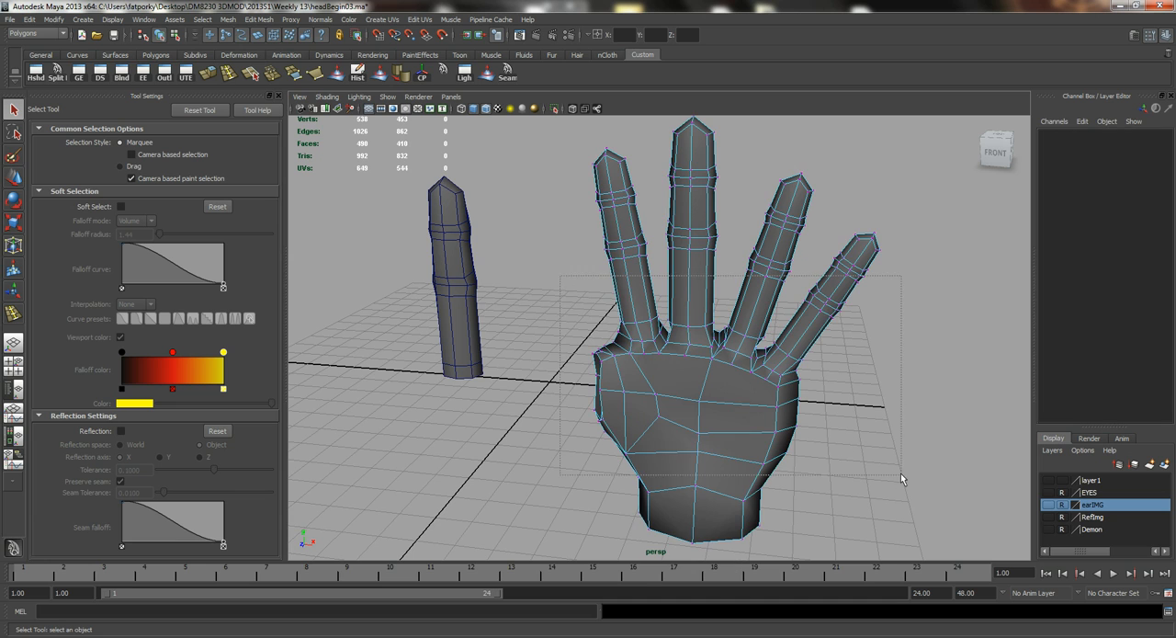
left_click_drag(901, 473, 900, 474)
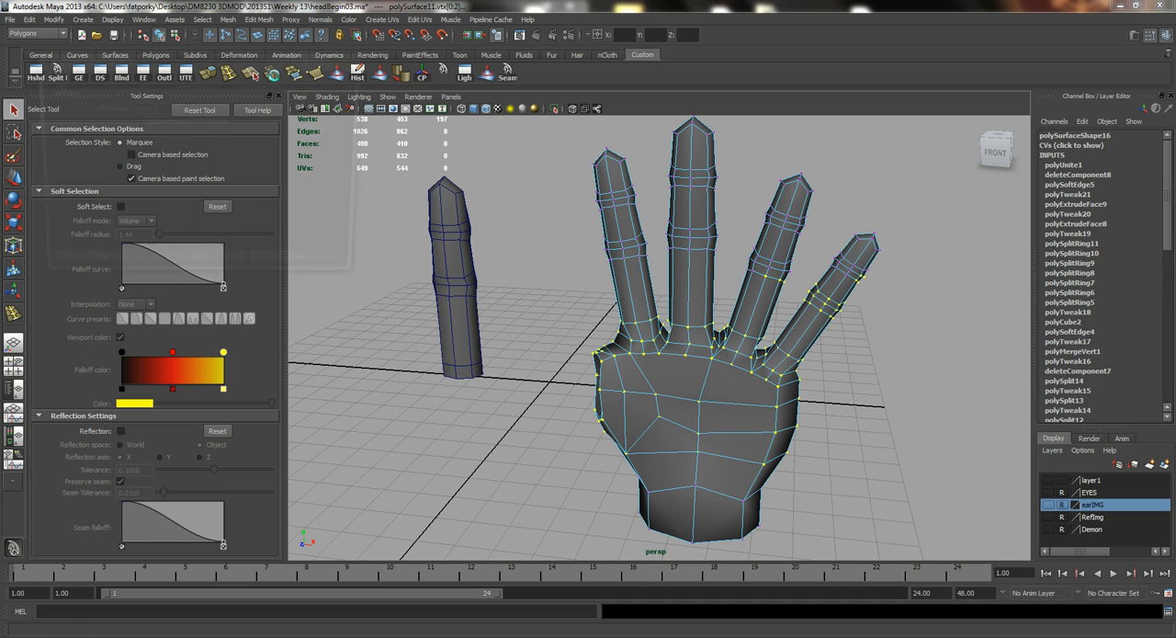
left_click(273, 73)
left_click(195, 271)
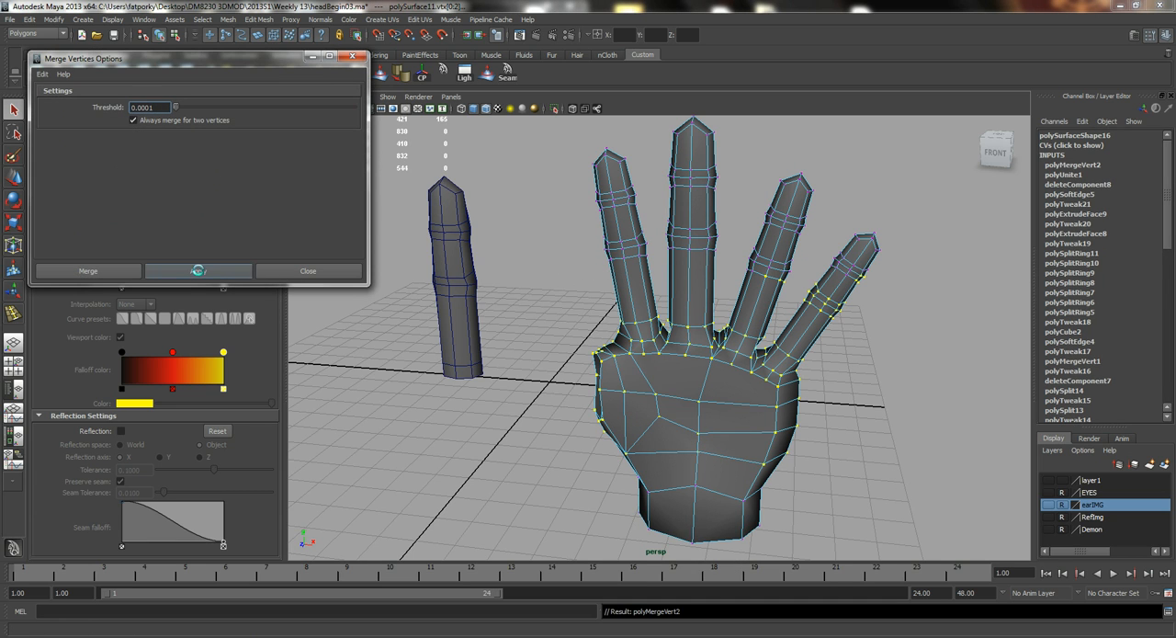
left_click(303, 273)
Examine the merged seams between the finger bases and the palm from the side and back.
left_click_drag(664, 364, 506, 331, "alt")
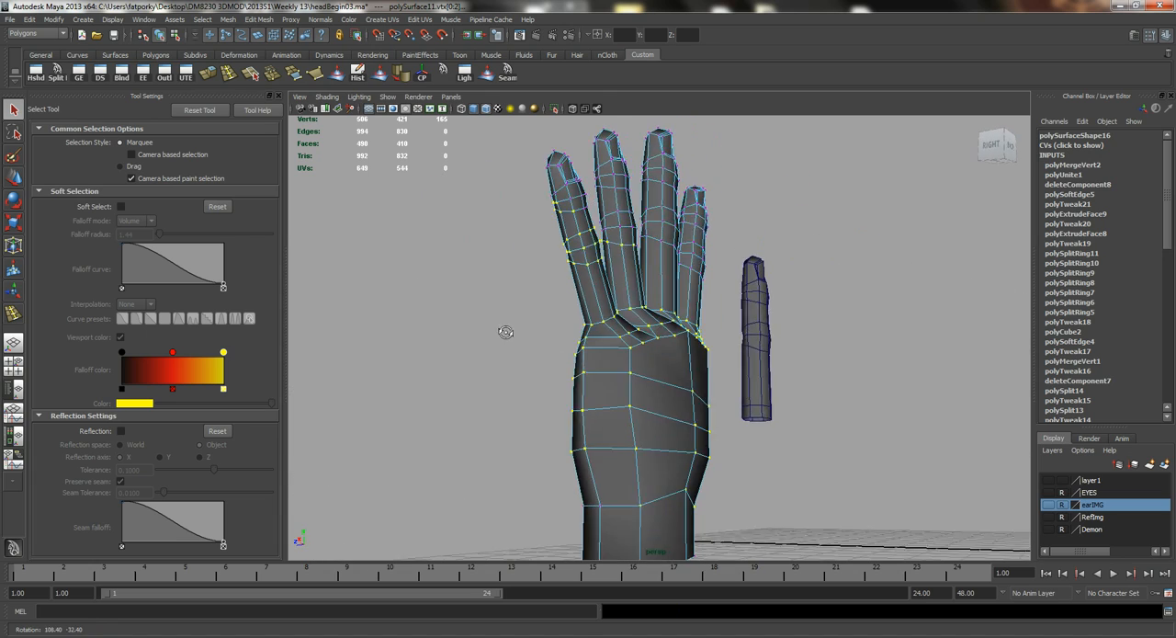
right_click_drag(506, 331, 610, 389, "alt")
left_click_drag(610, 388, 564, 399, "alt")
middle_click_drag(486, 347, 620, 377, "alt")
left_click_drag(620, 378, 524, 359, "alt")
right_click_drag(524, 359, 610, 376, "alt")
left_click_drag(610, 376, 531, 384, "alt")
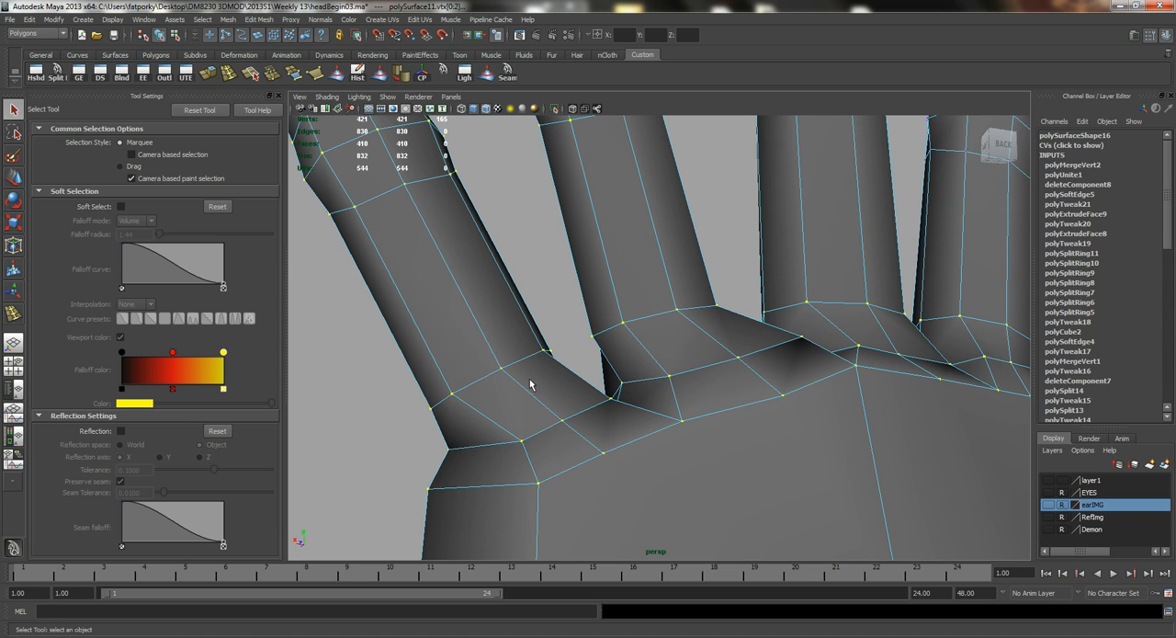
Select the short edge at the outer side of the little finger's knuckle and shift it sideways.
right_click_drag(527, 462, 471, 437)
left_click(529, 462)
middle_click_drag(563, 459, 600, 403, "alt")
left_click_drag(600, 403, 505, 443, "alt")
key("w")
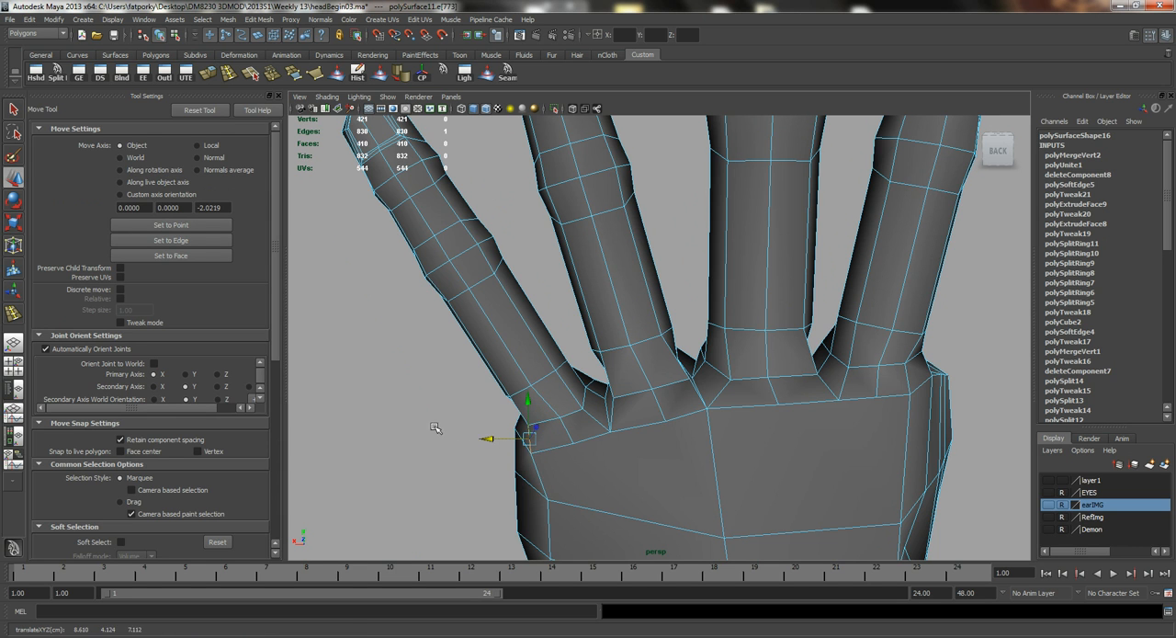
right_click_drag(436, 429, 506, 432, "alt")
Reposition the edge in the web beside the ring finger's knuckle to smooth the transition between the fingers.
left_click_drag(496, 431, 640, 399, "alt")
middle_click_drag(640, 399, 641, 379, "alt")
left_click_drag(640, 379, 575, 403, "alt")
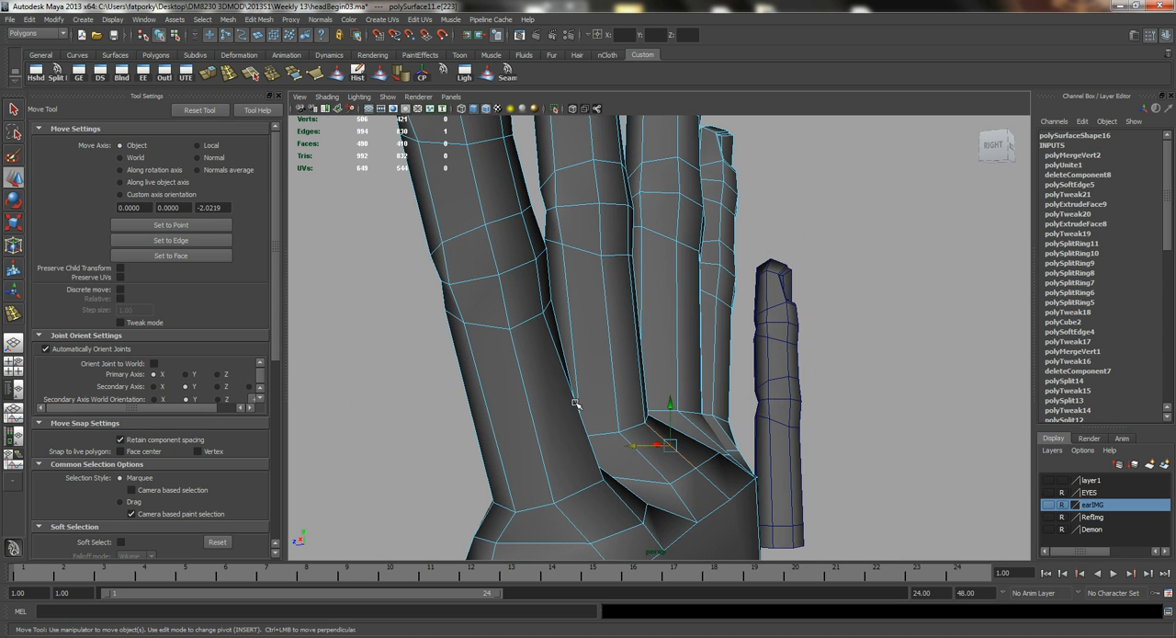
double_click(633, 449)
left_click(642, 446)
left_click_drag(545, 415, 512, 396, "alt")
right_click_drag(512, 397, 552, 397, "alt")
Adjust the depth of the vertices along the back of the ring finger's base.
key("q")
left_click(628, 422)
left_click_drag(628, 422, 570, 402, "alt")
key("w")
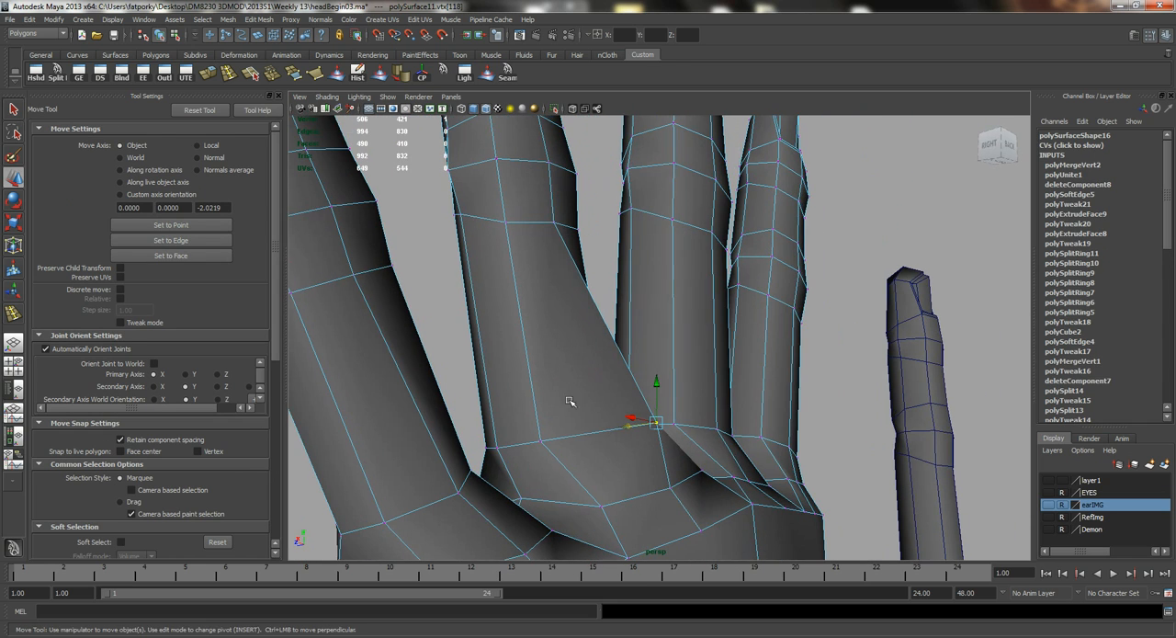
left_click_drag(631, 430, 581, 426)
left_click_drag(474, 417, 549, 459, "alt")
left_click(570, 421, "shift")
left_click_drag(552, 375, 564, 340)
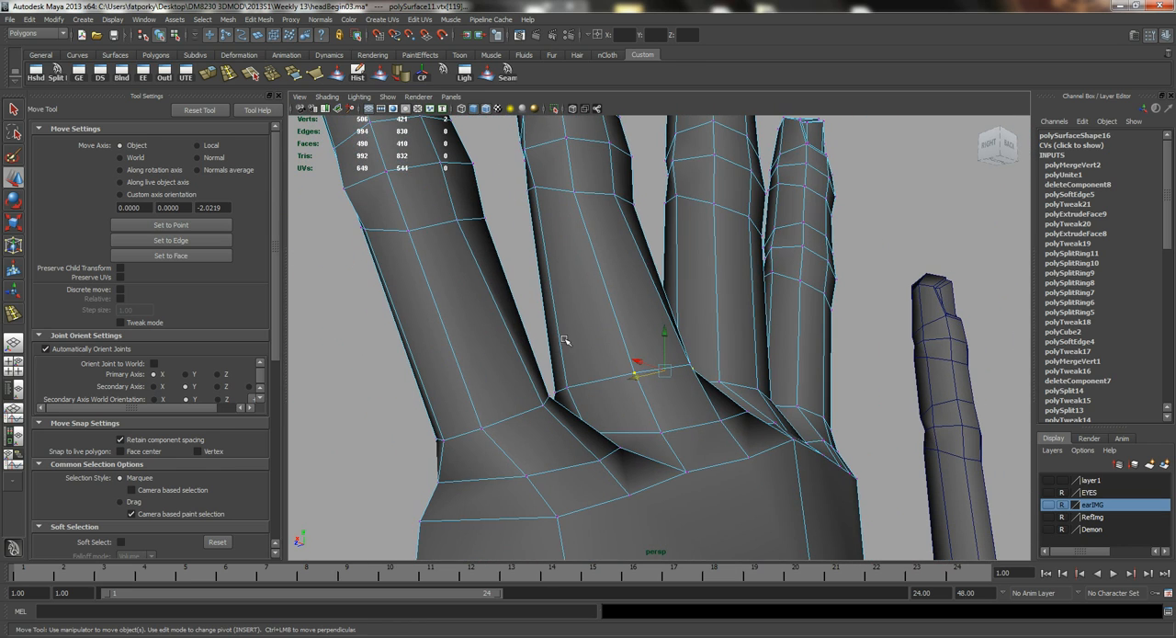
Select the edge on the outer side of the little finger's knuckle and adjust its depth in side view.
left_click(480, 427)
left_click_drag(480, 428, 609, 407, "alt")
left_click_drag(614, 515, 610, 415)
right_click_drag(576, 383, 575, 351)
left_click(573, 386)
left_click_drag(573, 386, 700, 438, "alt")
left_click(587, 450)
left_click_drag(554, 449, 593, 454)
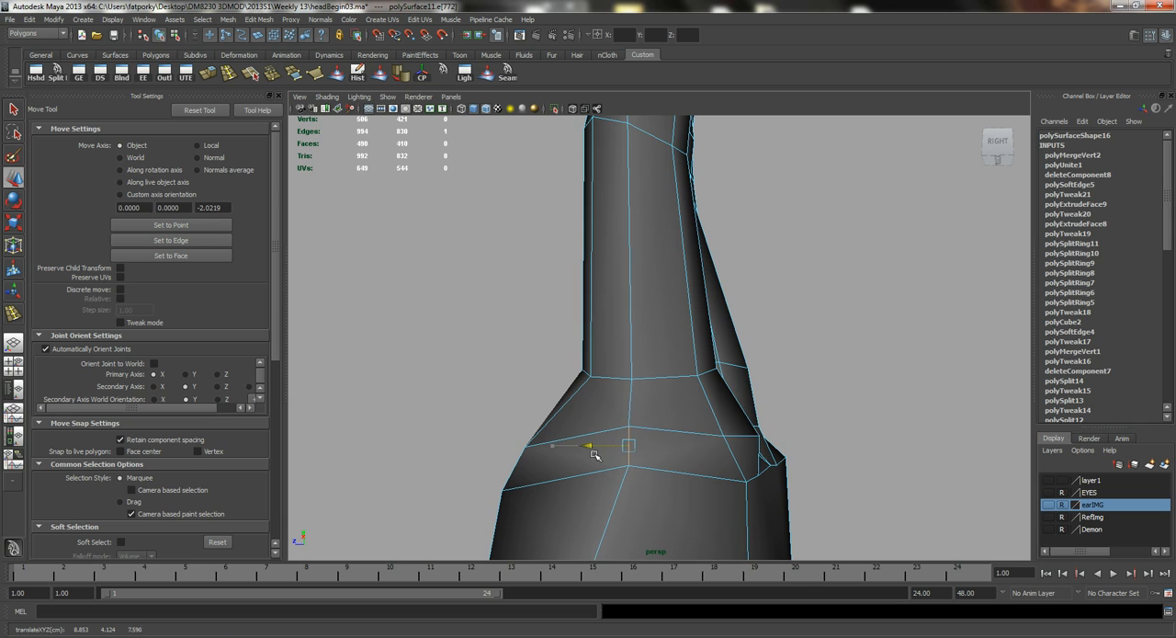
left_click_drag(774, 433, 726, 450, "alt")
right_click_drag(719, 450, 740, 450, "alt")
left_click_drag(739, 450, 678, 413, "alt")
right_click_drag(679, 413, 731, 423, "alt")
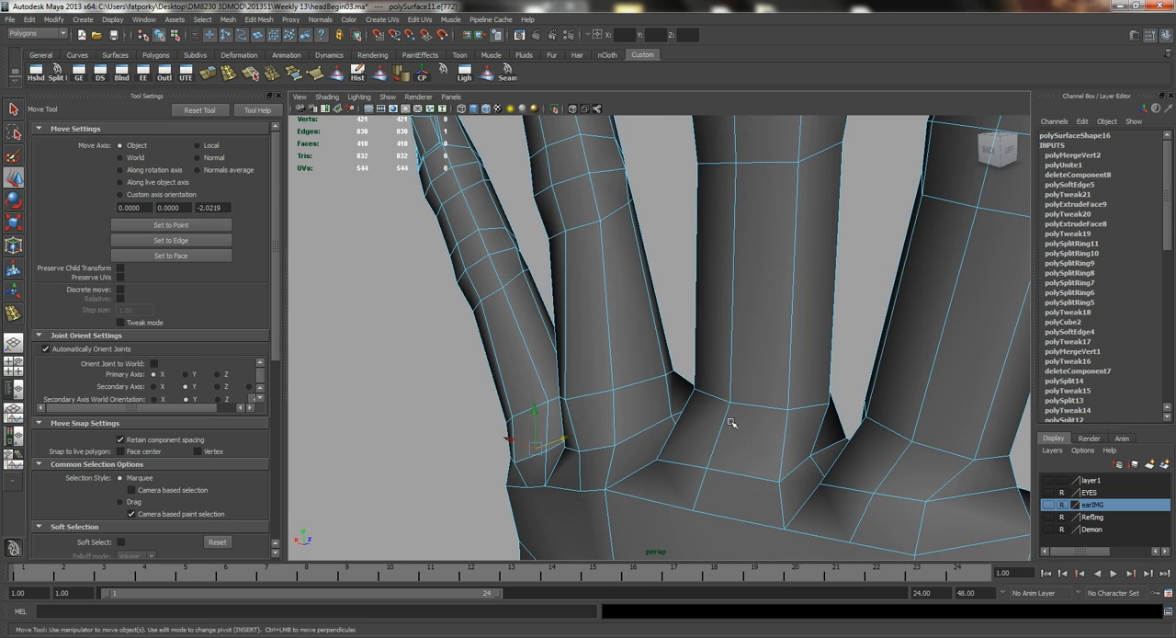
Select the edges across the back of the middle finger's base and knuckle and move them to shape the knuckle.
key("q")
left_click(713, 395)
left_click(750, 403, "shift")
left_click_drag(743, 438, 698, 419, "alt")
key("w")
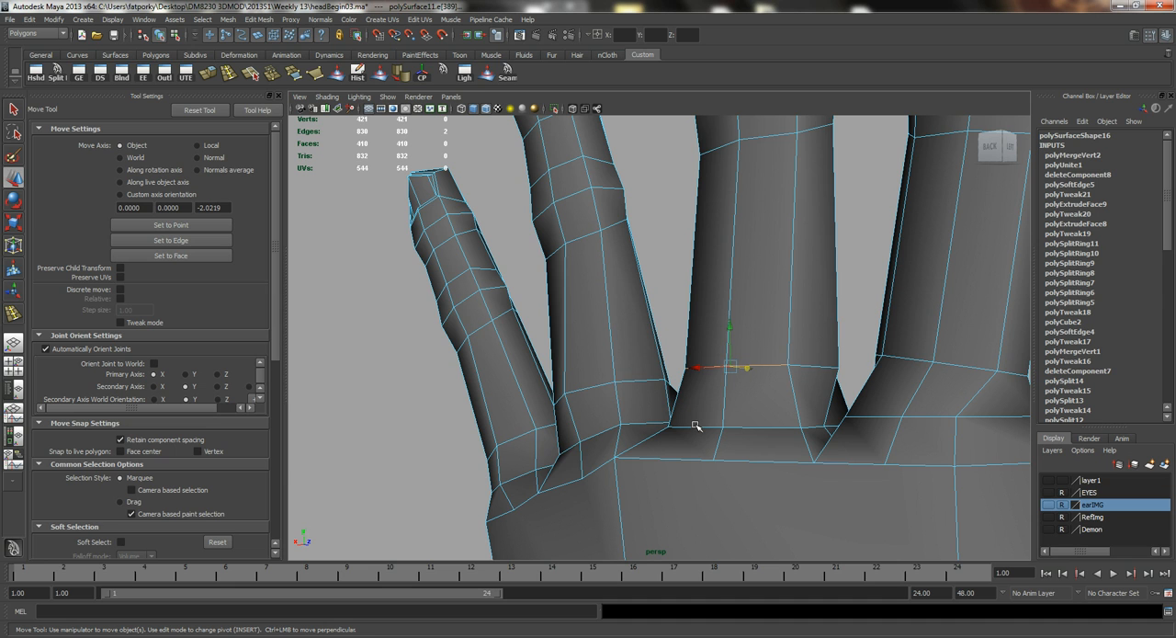
left_click(694, 428)
left_click(762, 428)
left_click_drag(762, 430, 765, 475, "alt")
Select the edges across the back of the index finger's base and knuckle and move them to shape the knuckle.
left_click(697, 441, "shift")
left_click(758, 395)
left_click(936, 468)
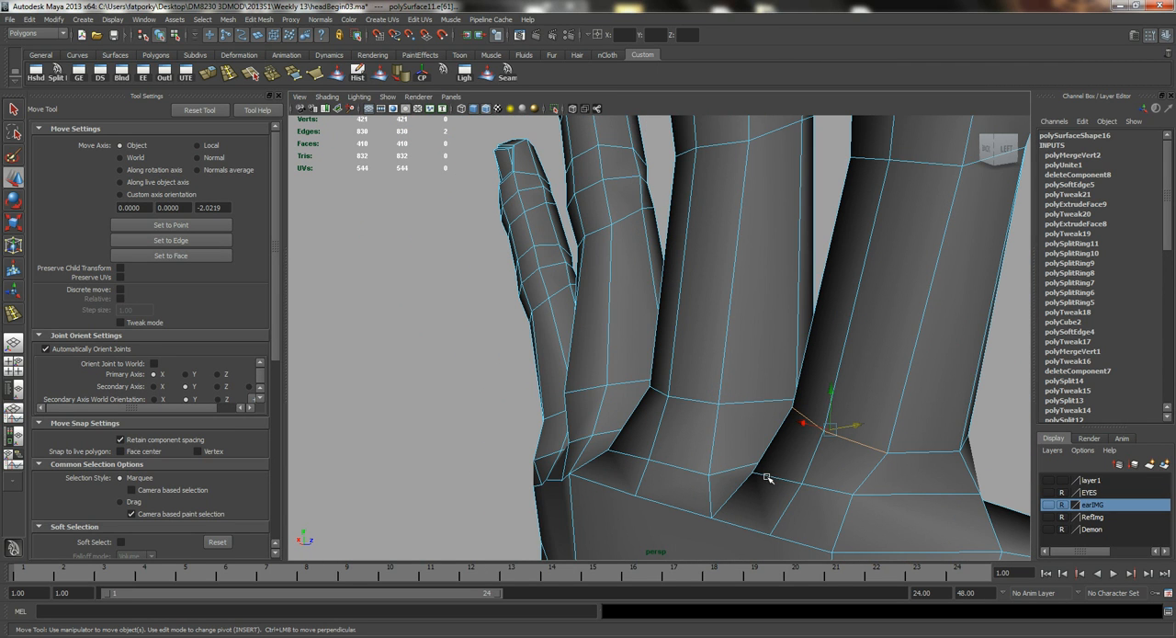
left_click(784, 480)
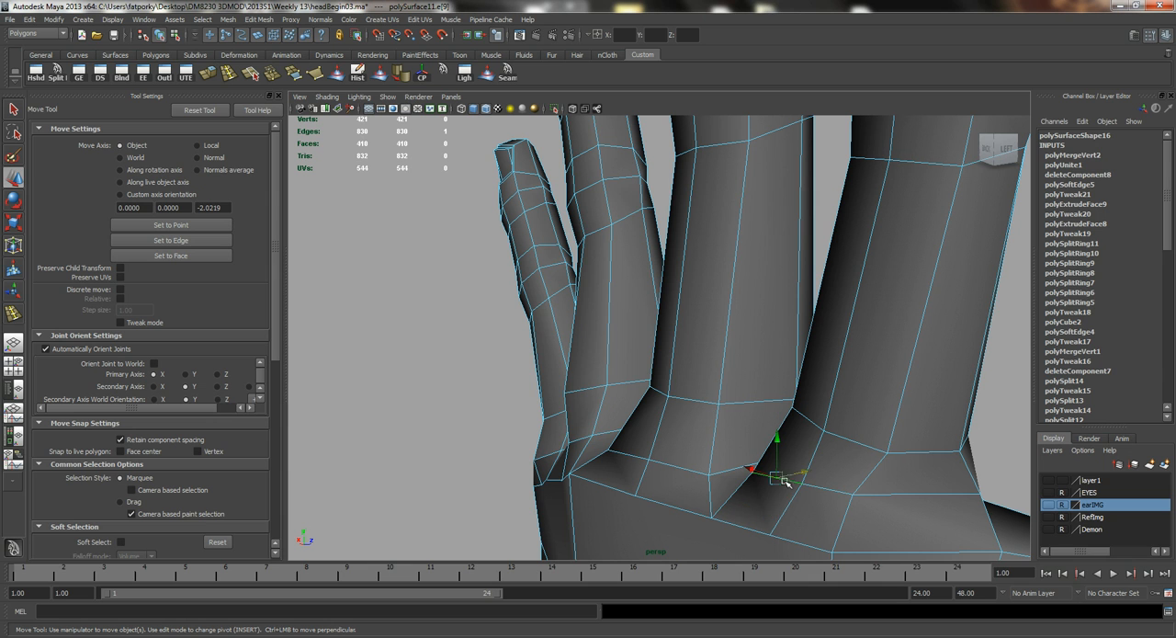
left_click(833, 493, "shift")
left_click_drag(787, 491, 743, 428, "alt")
Preview the hand smoothed in object mode and examine its shape from several sides.
key("q")
right_click_drag(747, 423, 778, 408)
left_click(772, 409)
left_click_drag(772, 412, 747, 389, "alt")
key("3")
left_click(814, 437)
left_click_drag(814, 436, 428, 392, "alt")
right_click_drag(429, 391, 620, 309, "alt")
left_click_drag(620, 310, 680, 404, "alt")
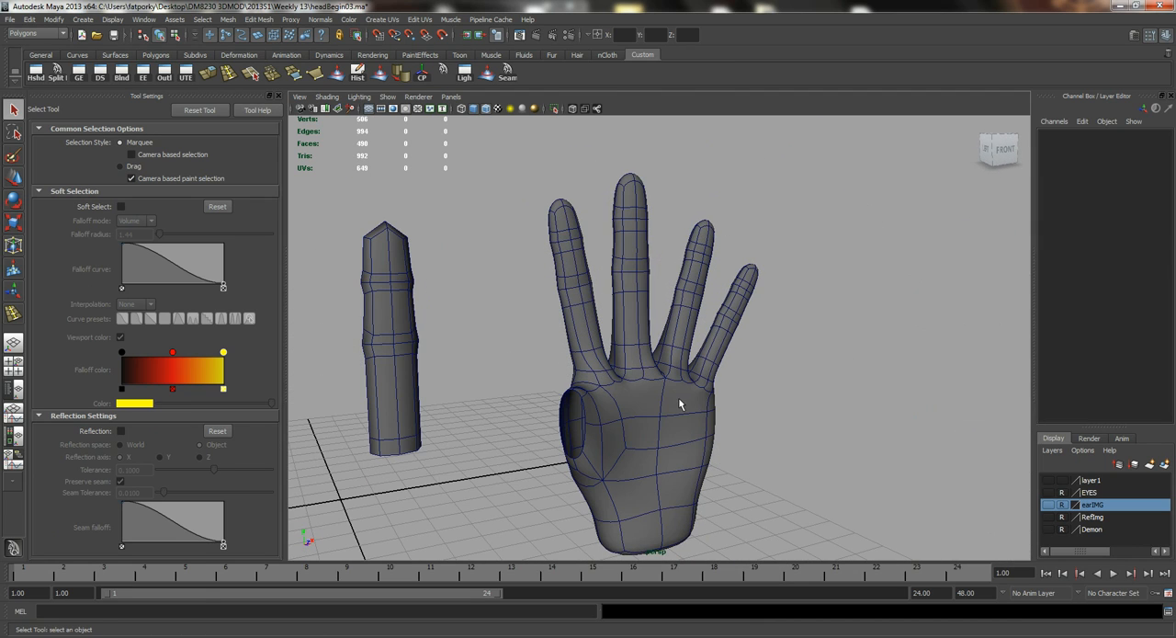
left_click_drag(725, 372, 667, 398, "alt")
Return the hand to its unsmoothed display and delete its construction history.
left_click(710, 419)
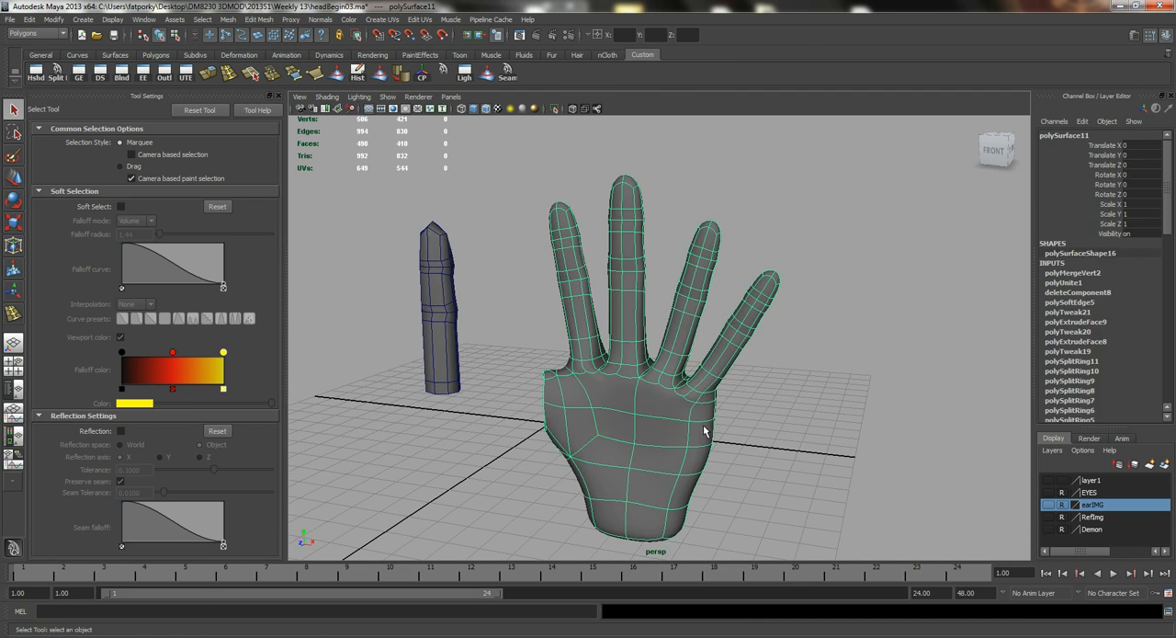
key("1")
left_click(357, 72)
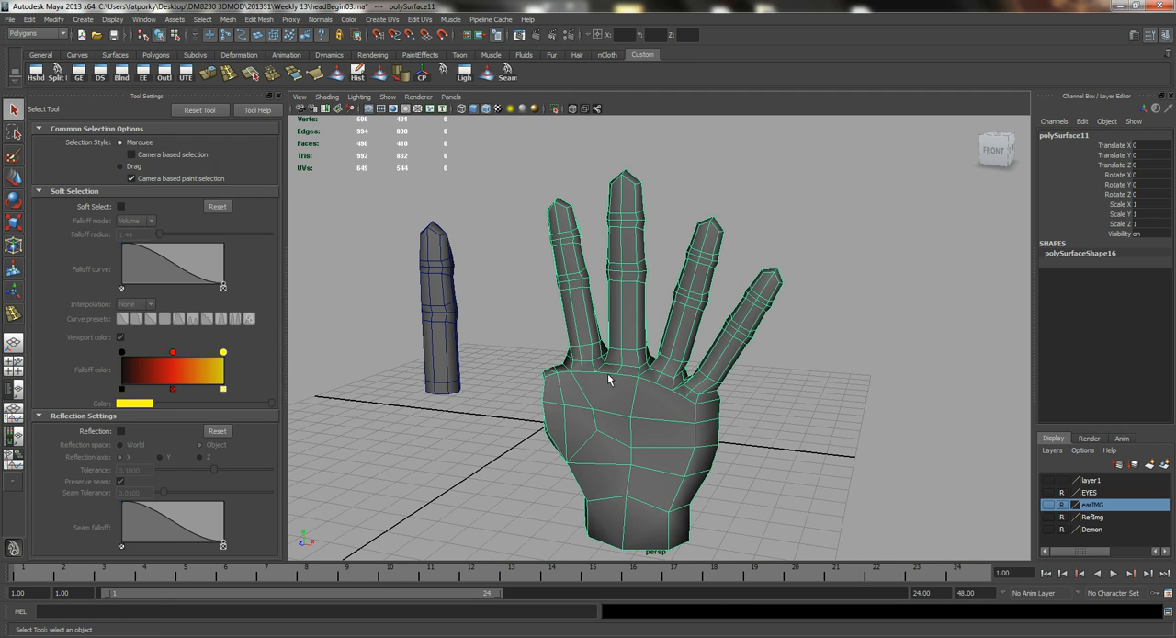
Select the spare finger and delete the edge loop just below its upper joint.
left_click(438, 308)
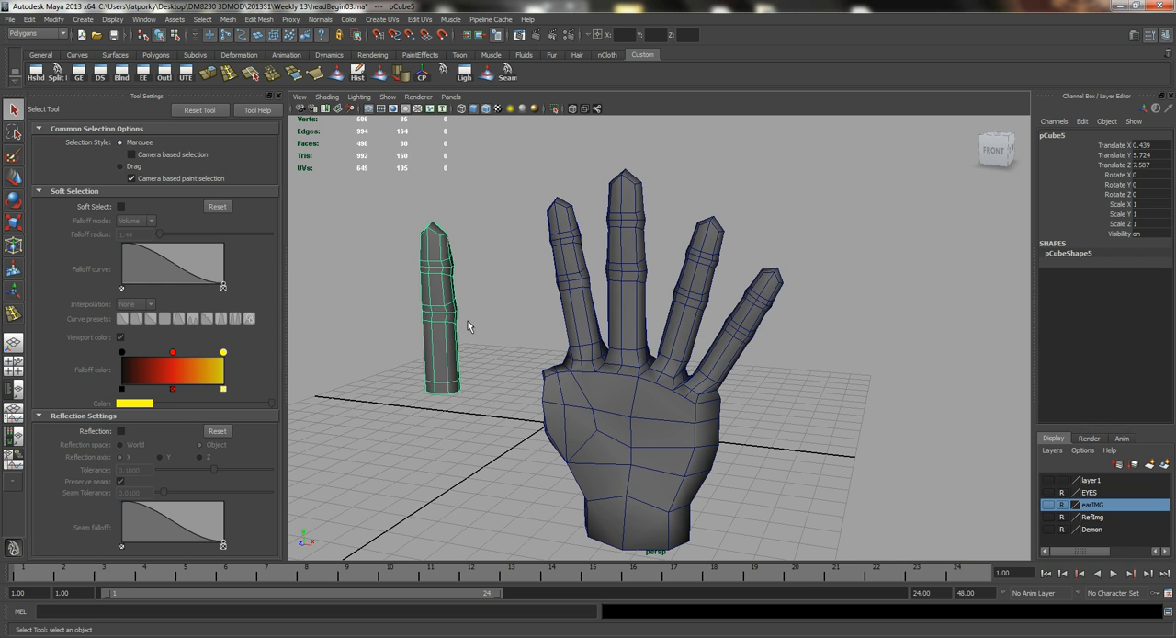
left_click_drag(446, 315, 774, 278, "alt")
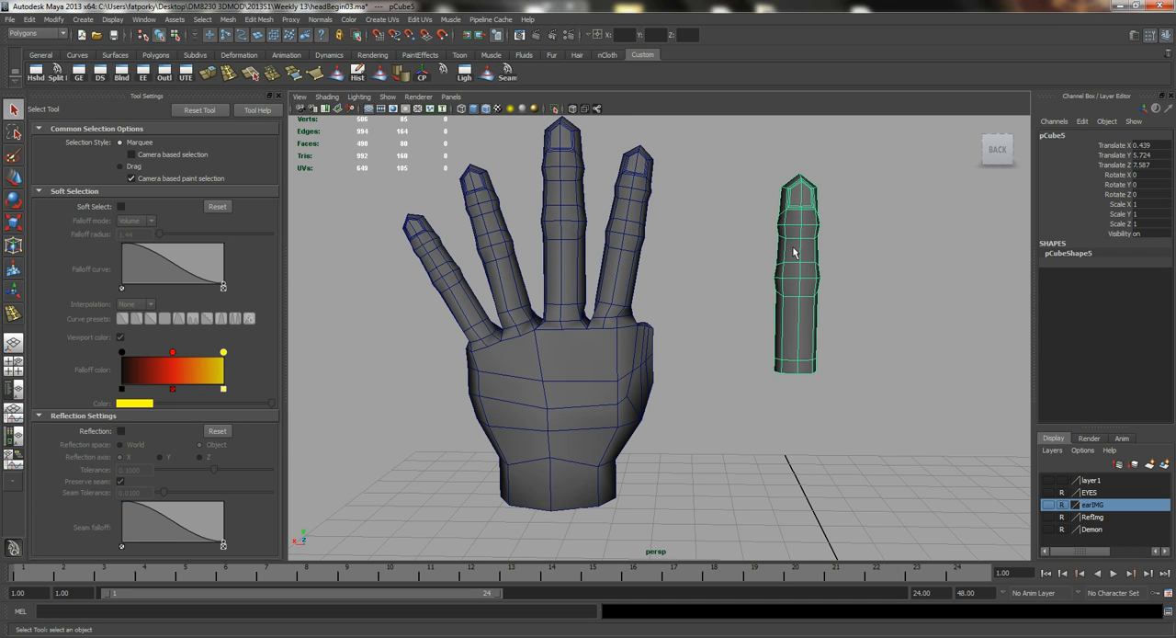
middle_click_drag(790, 250, 713, 305, "alt")
right_click_drag(713, 307, 749, 350, "alt")
middle_click_drag(743, 322, 610, 359, "alt")
right_click_drag(609, 359, 676, 347, "alt")
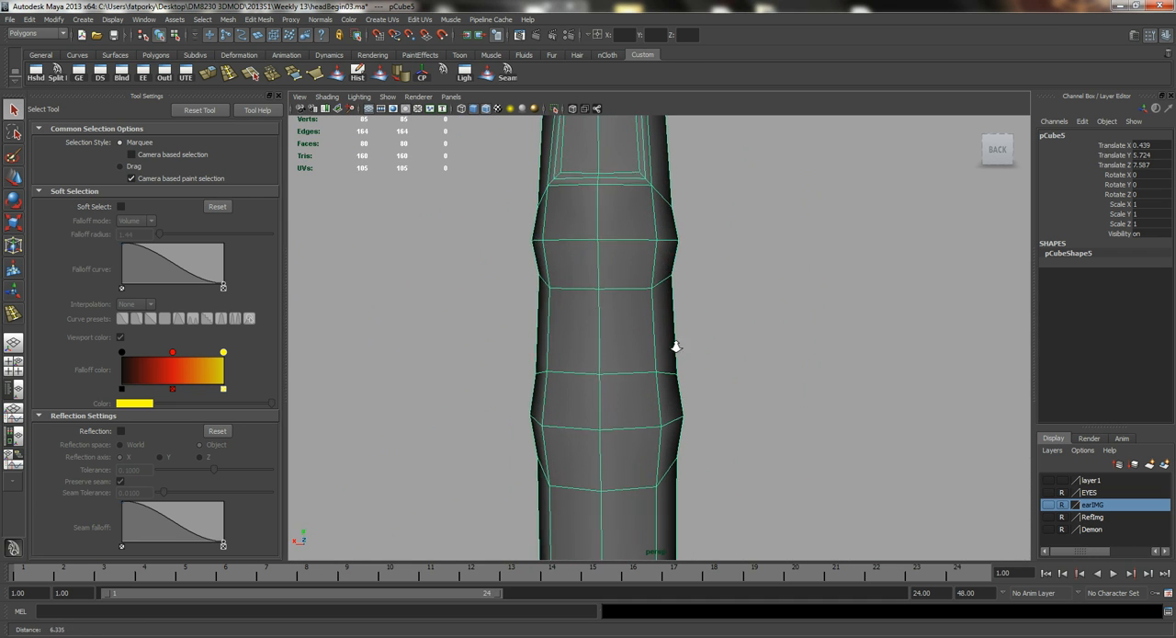
right_click_drag(599, 237, 600, 248)
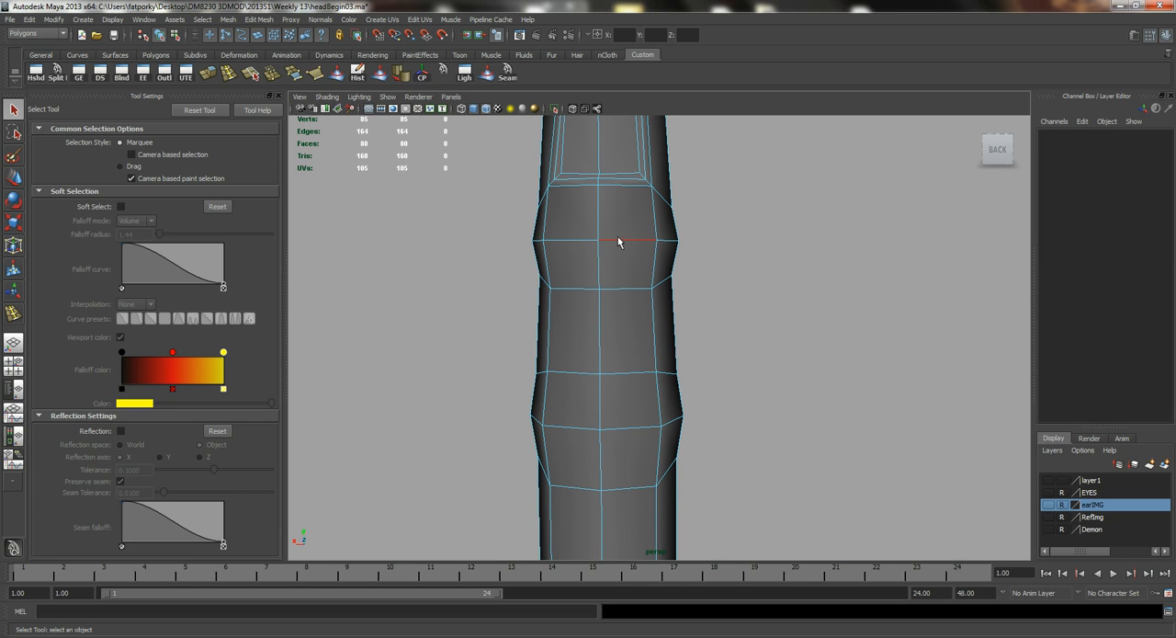
double_click(613, 287)
mouse_move(659, 341)
left_mouse_down("alt")
mouse_move(634, 335)
mouse_move(669, 332)
left_mouse_up("alt")
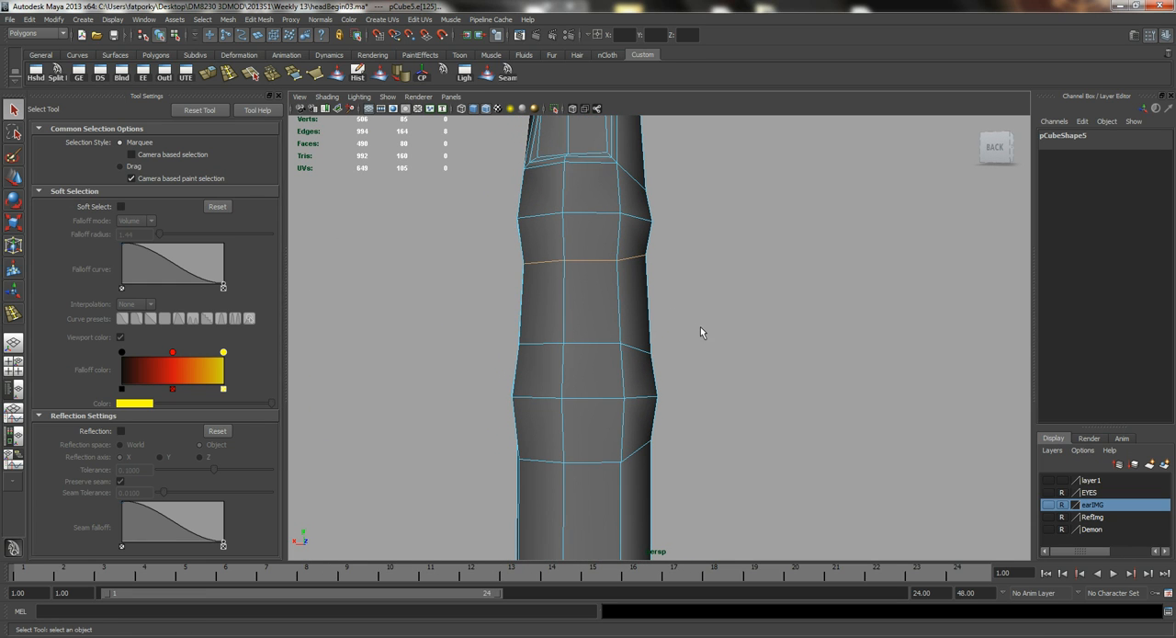
key("Delete")
Delete the vertices left behind by the removed edge loop on the spare finger.
right_click_drag(597, 285, 515, 257)
left_click_drag(428, 211, 790, 342)
key("Delete")
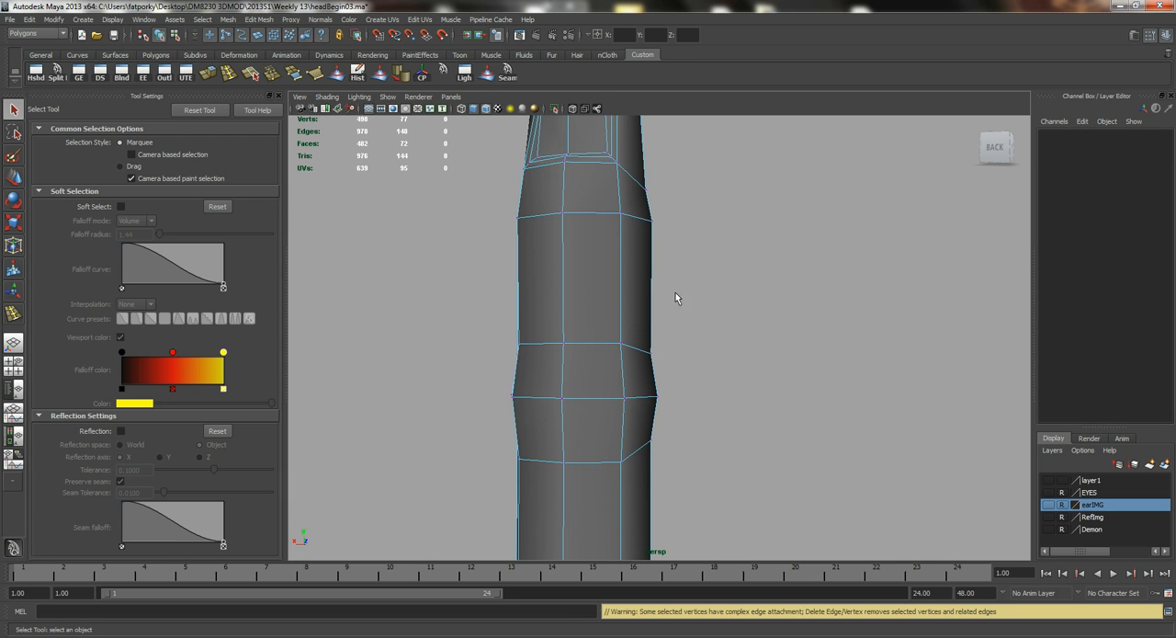
Move the spare finger's lower joint vertices up to shorten the segment between the two joints.
left_click_drag(633, 370, 517, 267, "alt")
left_click_drag(735, 420, 736, 419)
left_click_drag(736, 418, 617, 339, "alt")
key("w")
left_click_drag(577, 303, 583, 259)
right_click_drag(583, 260, 533, 303, "alt")
Select the two vertex rings at the spare finger's base and move them up to shorten its lower segment.
left_click_drag(533, 303, 665, 423, "alt")
left_click_drag(651, 417, 743, 451, "alt")
left_click_drag(531, 552, 532, 551)
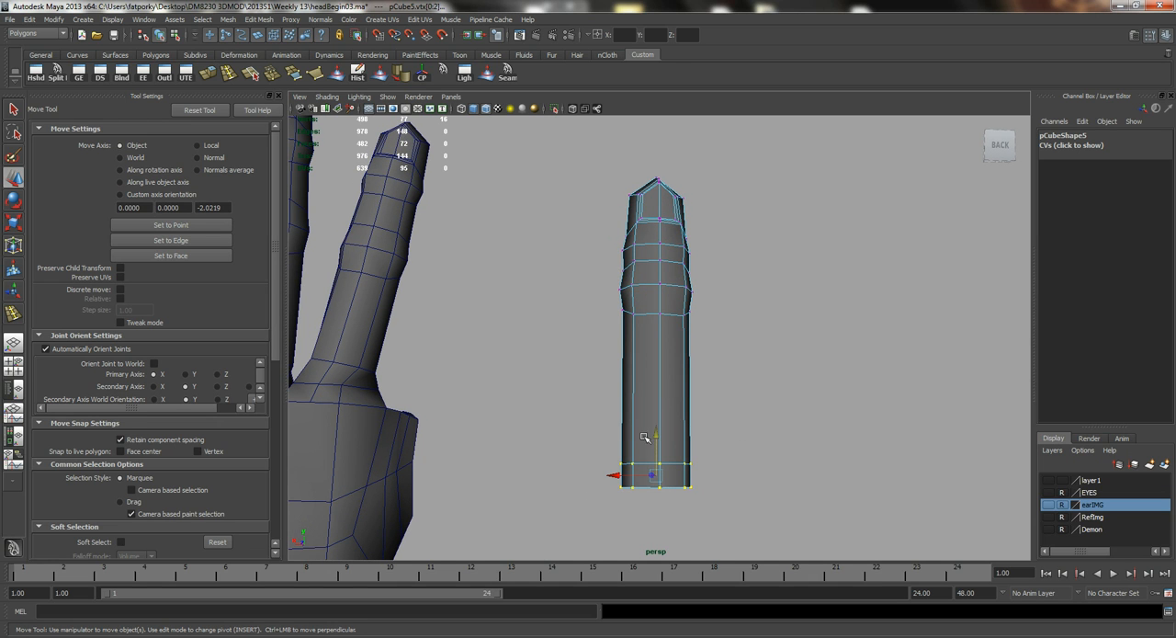
left_click_drag(657, 435, 727, 410)
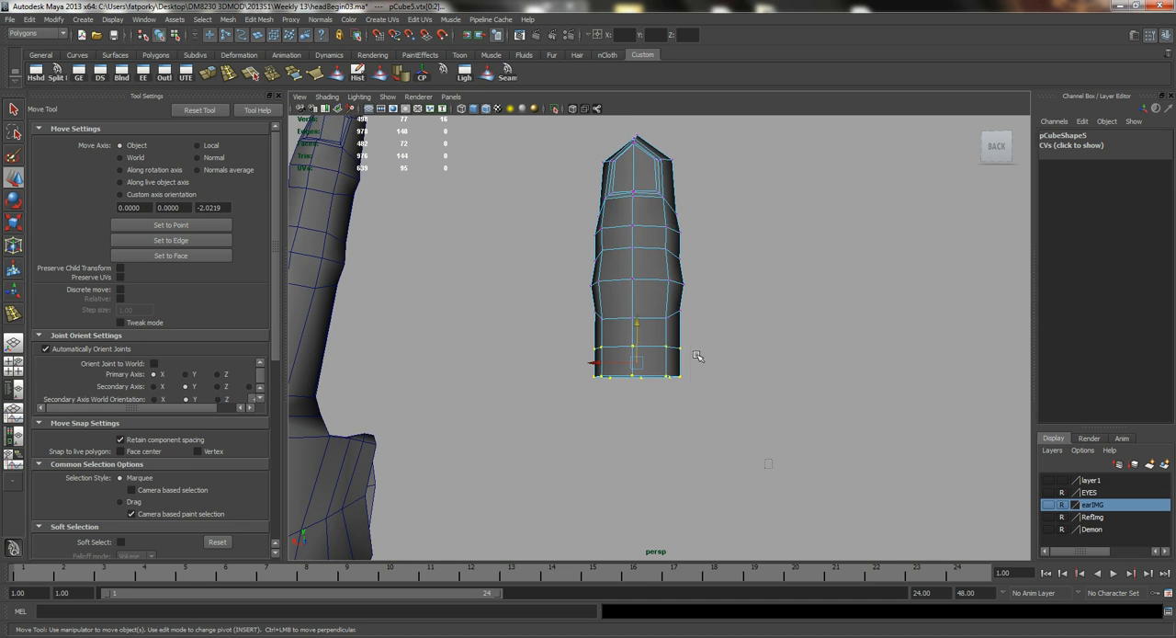
Select all of the spare finger's vertices and scale them to give it thumb proportions.
left_click_drag(572, 71, 569, 73)
left_click_drag(565, 197, 550, 256, "alt")
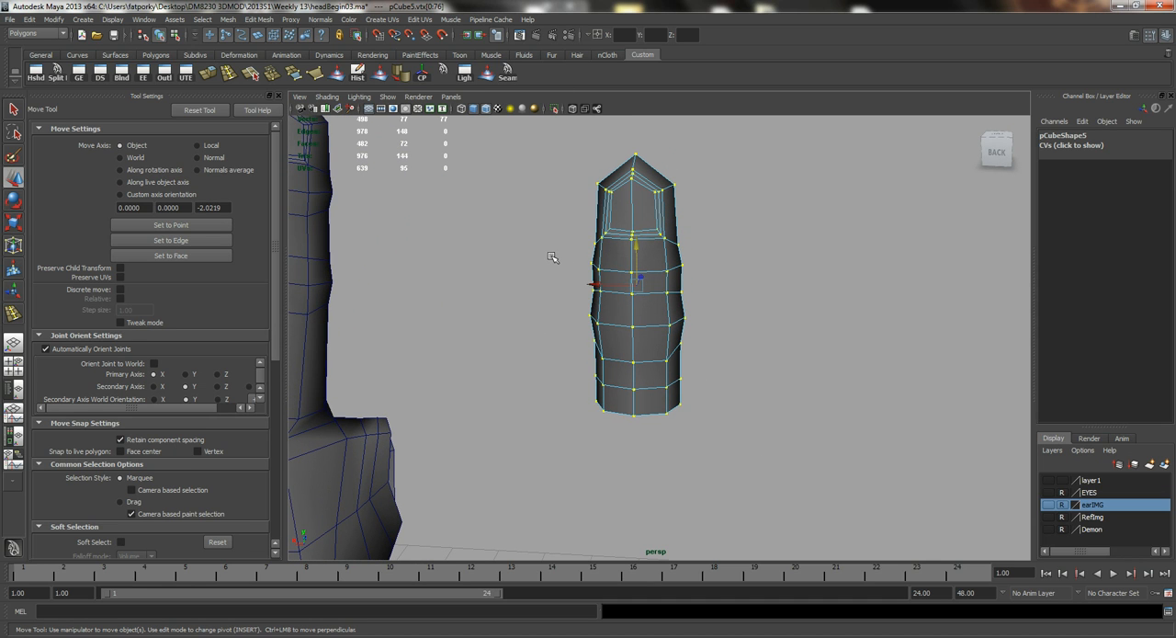
key("r")
mouse_move(691, 288)
left_mouse_down()
mouse_move(704, 288)
mouse_move(644, 306)
mouse_move(664, 294)
mouse_move(660, 266)
mouse_move(640, 264)
mouse_move(647, 251)
mouse_move(630, 261)
mouse_move(645, 265)
mouse_move(659, 236)
mouse_move(673, 275)
left_mouse_up()
key("q")
Move the whole thumb object beside the index-finger edge of the palm, at about X 4.2, Y 2.7, Z 8.1.
right_click_drag(673, 274, 700, 257)
left_click_drag(657, 345, 649, 414, "alt")
key("w")
left_click_drag(635, 353, 552, 294)
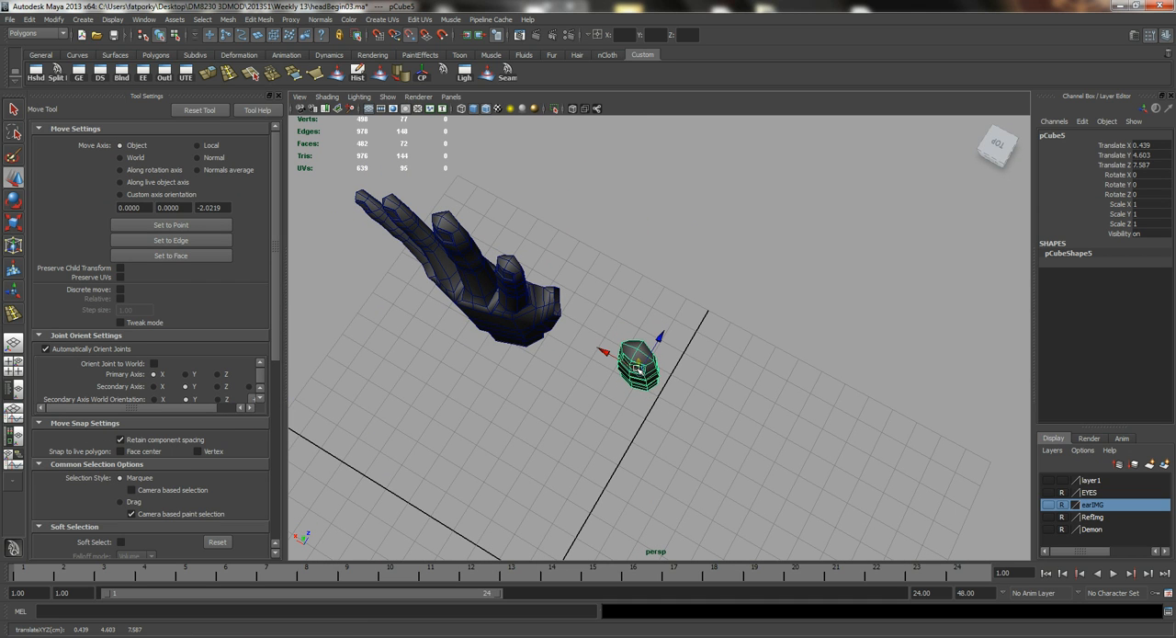
left_click_drag(635, 364, 559, 321)
left_click_drag(630, 343, 449, 281, "alt")
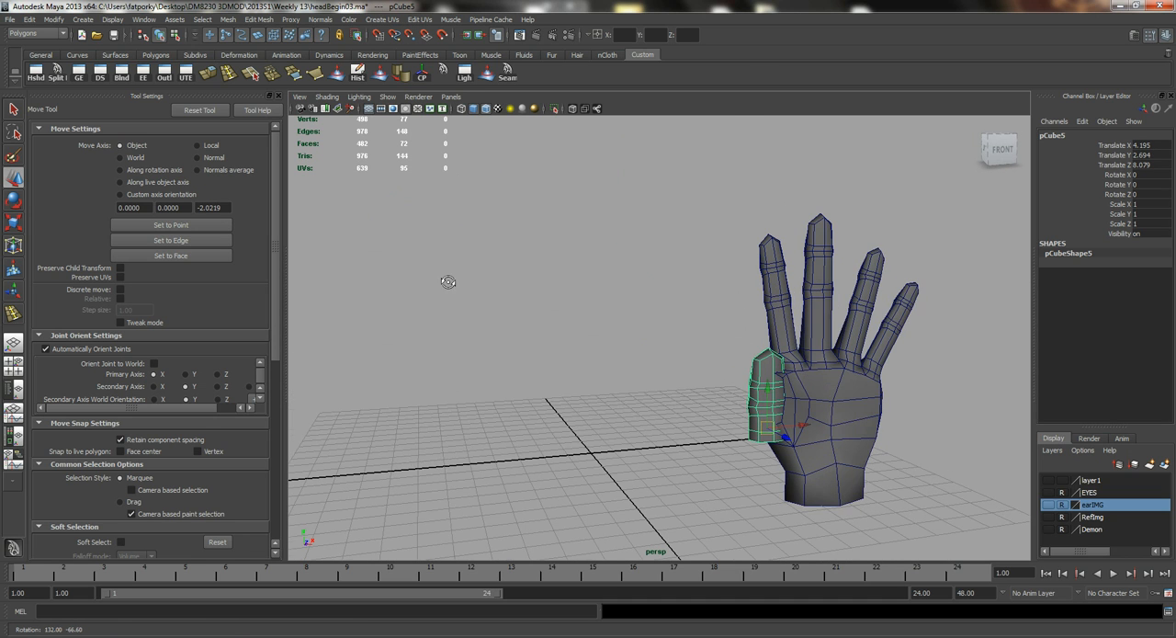
left_click_drag(711, 361, 724, 365, "alt")
In the front view, rotate the thumb about 83° around Z so it points outward, and raise it to the palm's side opening.
key("space")
left_click(719, 362)
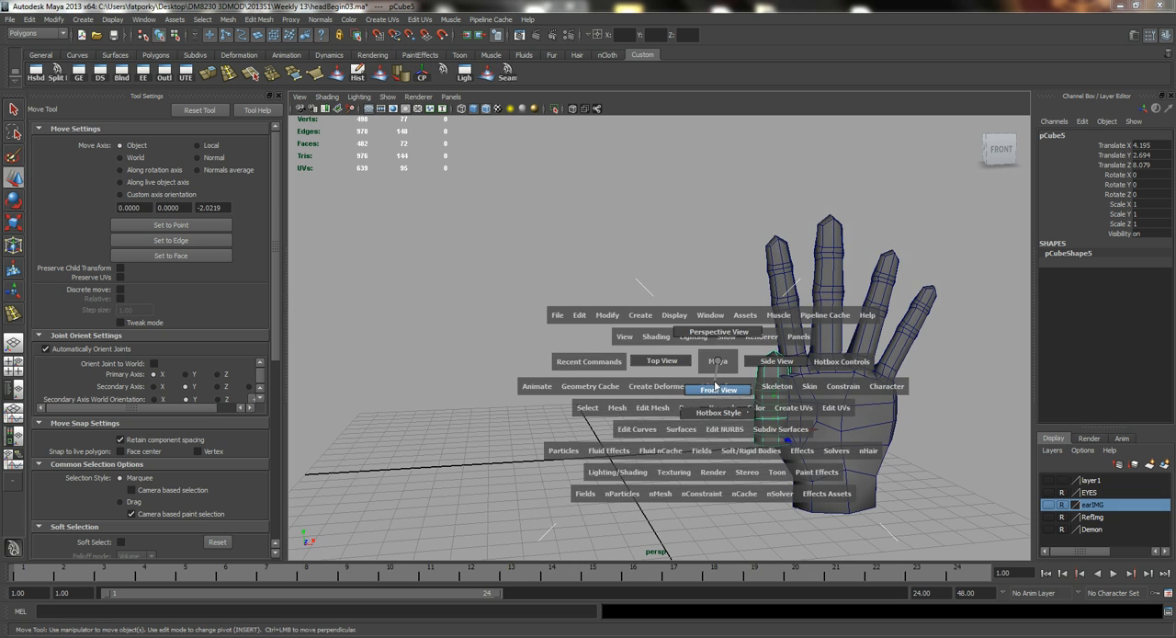
left_click(718, 389)
scroll(690, 320, "up", 5)
key("e")
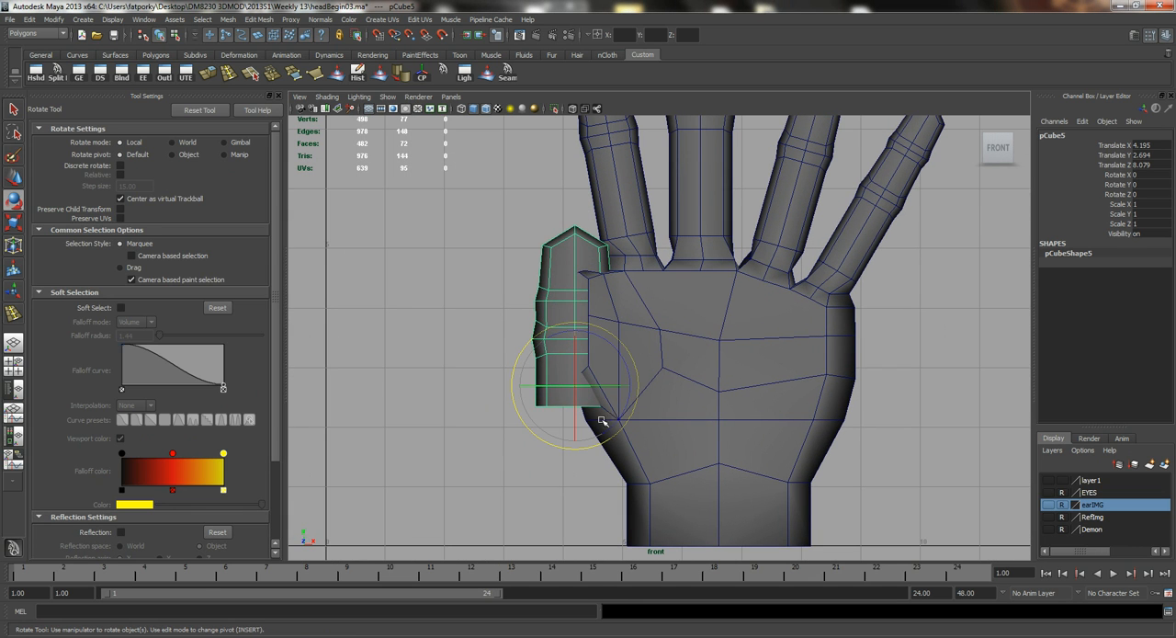
left_click_drag(613, 425, 634, 345)
key("w")
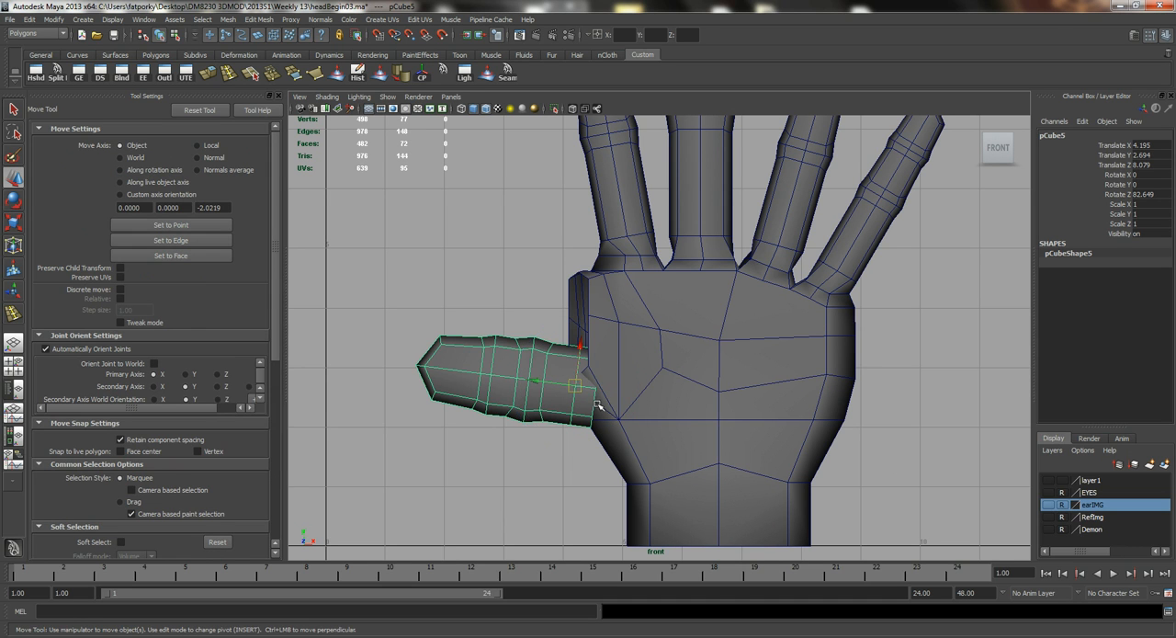
left_click_drag(577, 380, 606, 315)
In the perspective view, rotate the thumb about 53° around X and move it to about Z 8.8 at the palm opening.
key("space")
left_click(576, 291)
key("f")
left_click_drag(714, 361, 775, 428, "alt")
key("e")
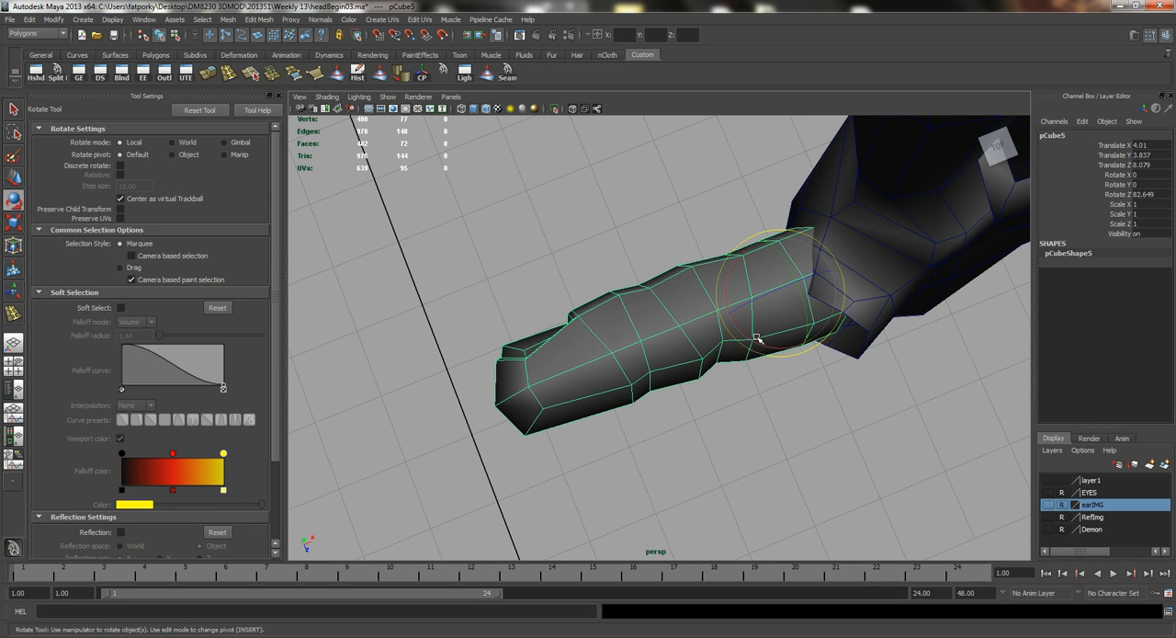
left_click_drag(740, 329, 867, 341)
key("w")
left_click_drag(704, 334, 868, 292, "alt")
left_click_drag(685, 181, 775, 308)
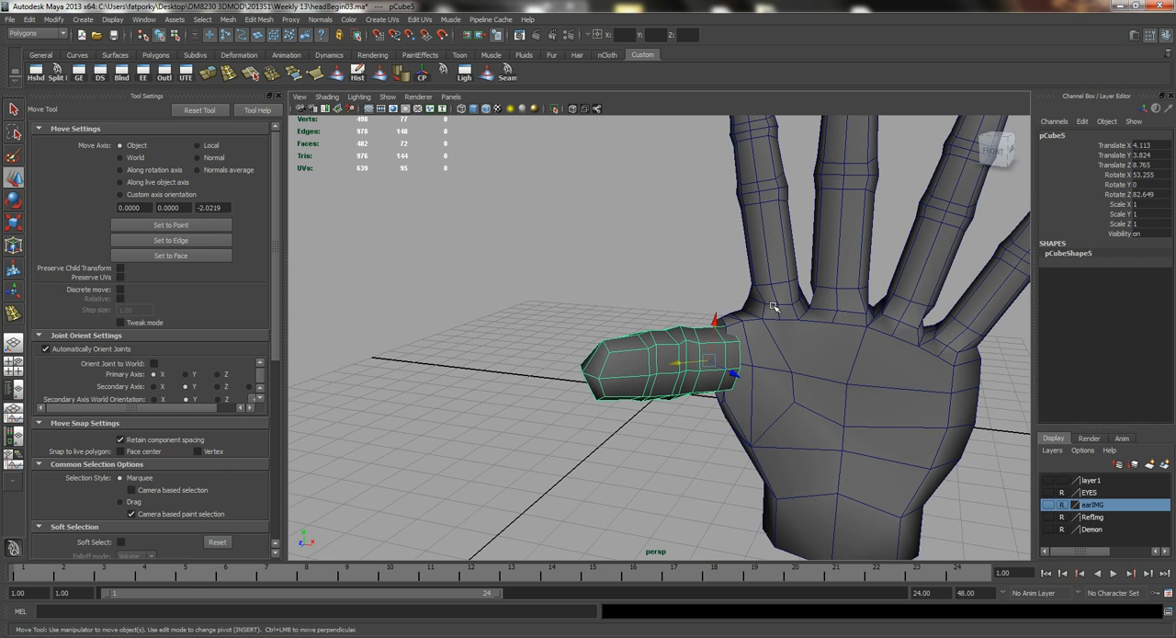
Tilt the thumb upward to about 51°, 19°, 67° rotation and shift it outward to about X 3.9, Y 3.9.
key("e")
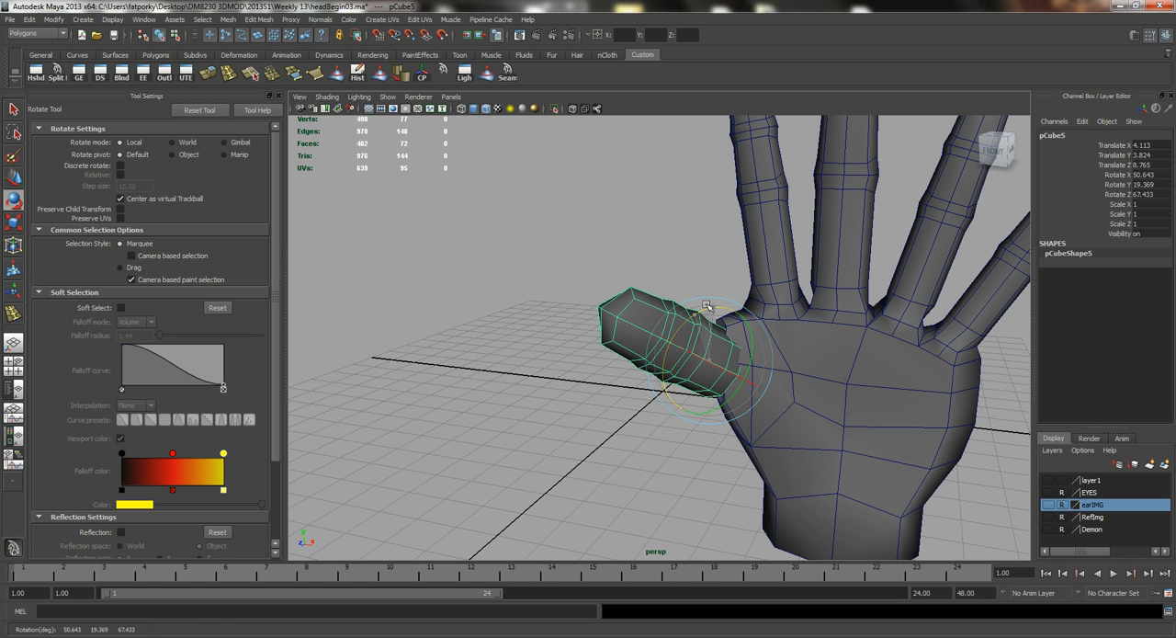
left_click_drag(714, 323, 583, 310, "alt")
key("w")
middle_click_drag(756, 385, 703, 269, "alt")
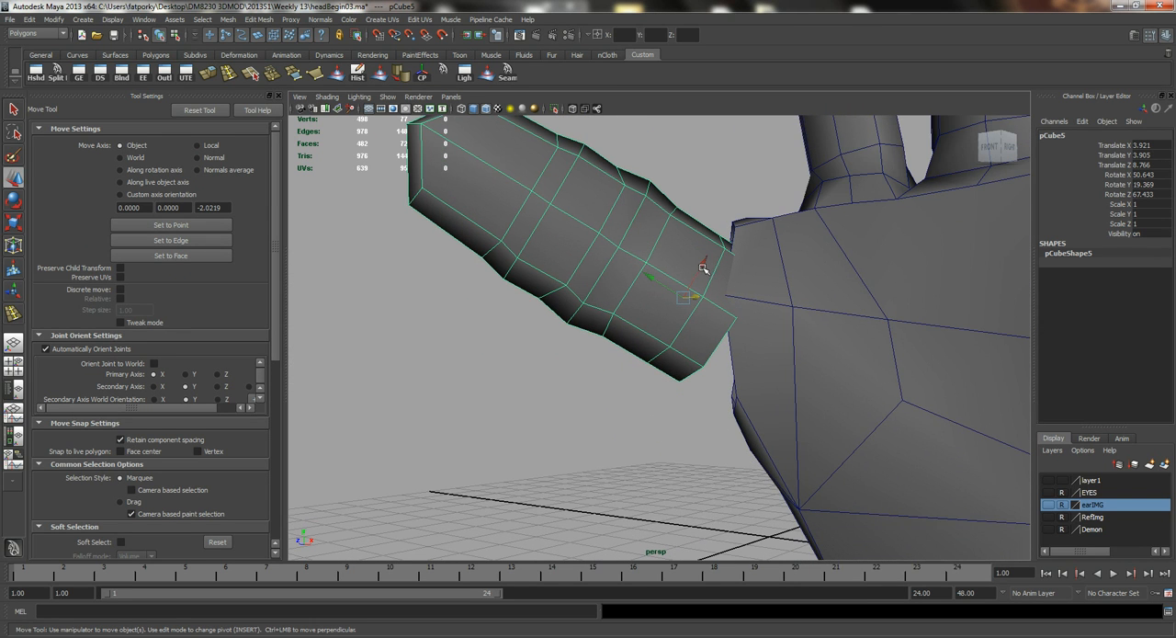
Select the hand mesh and snap the back rim vertex of the palm's thumb opening to the matching thumb base vertex.
left_click(803, 333)
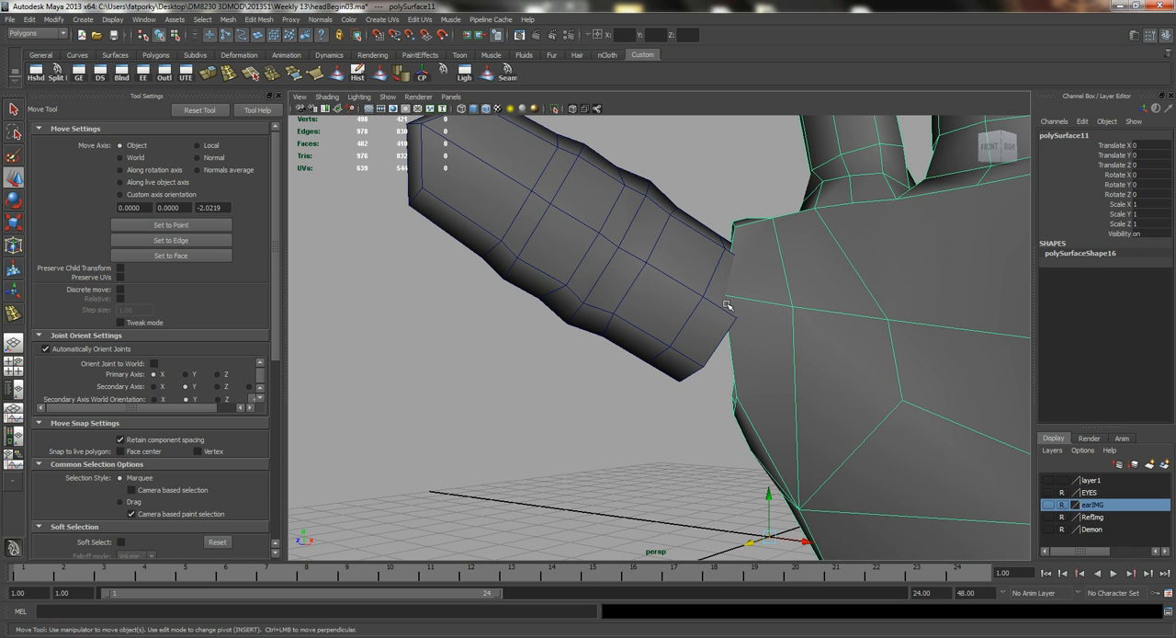
left_click_drag(781, 339, 796, 341, "alt")
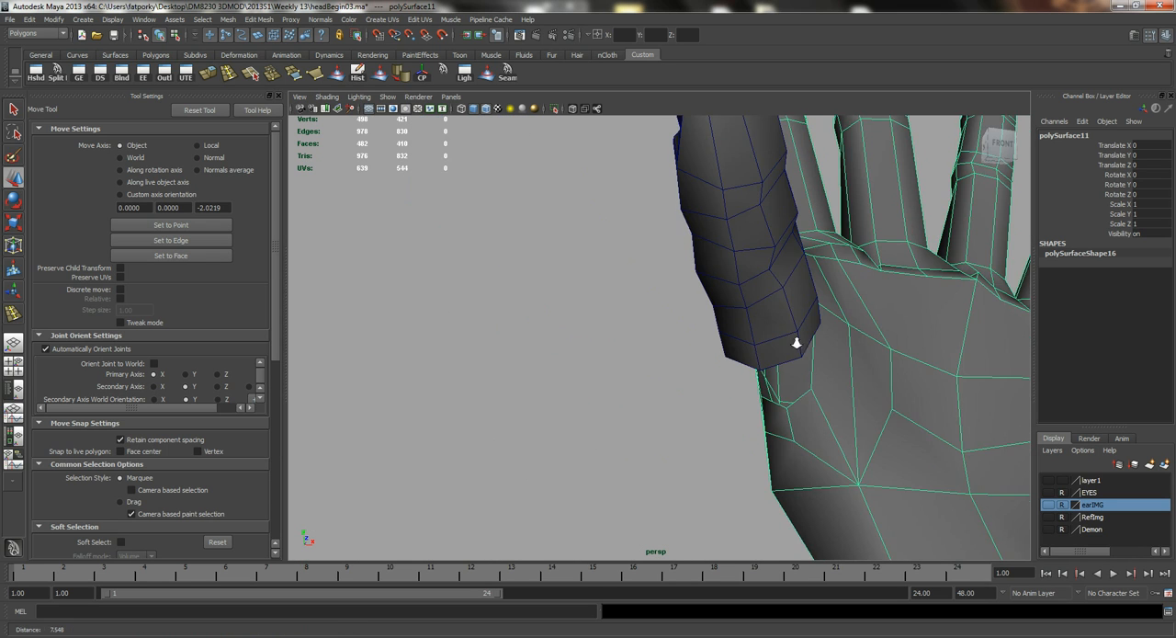
right_click_drag(796, 341, 892, 355, "alt")
left_click_drag(892, 354, 835, 348, "alt")
middle_click_drag(835, 347, 809, 317, "alt")
left_click_drag(809, 317, 602, 259, "alt")
right_click_drag(605, 262, 621, 278)
left_click(614, 266)
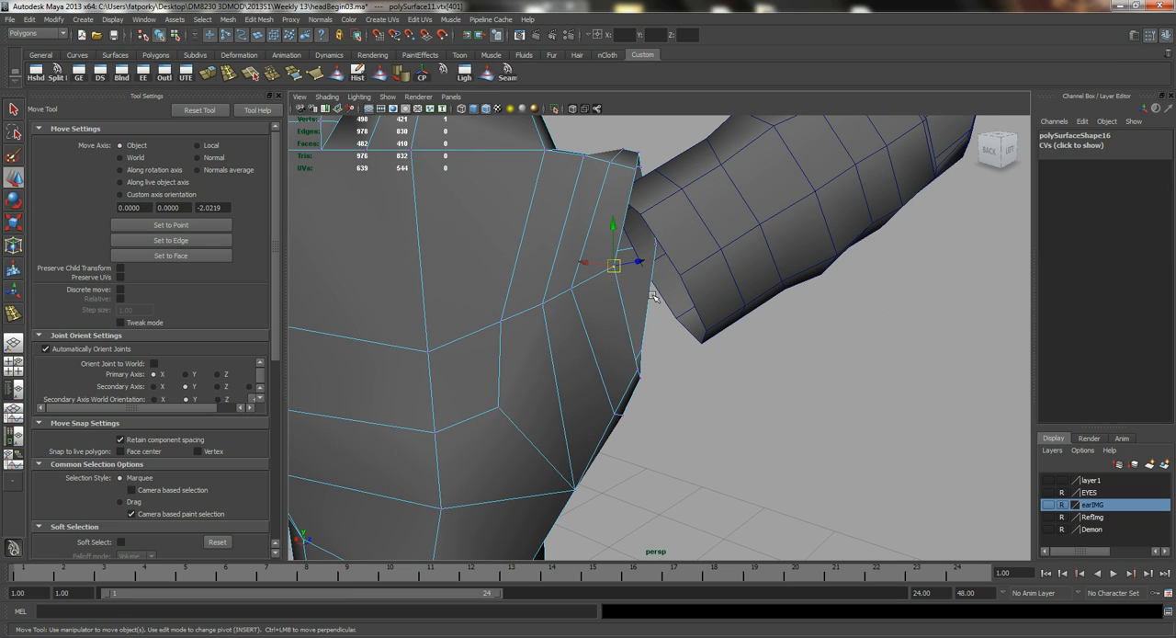
left_click_drag(634, 266, 696, 275)
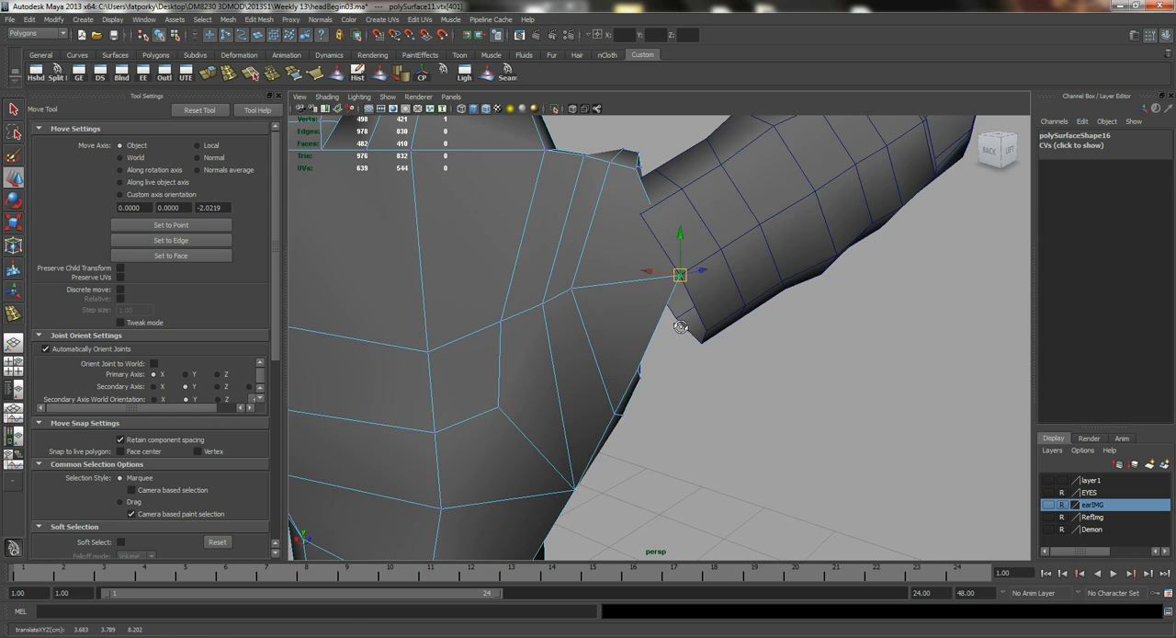
Snap the lower rim vertices of the palm's thumb opening to the matching vertices at the bottom of the thumb base.
left_click_drag(680, 326, 656, 371, "alt")
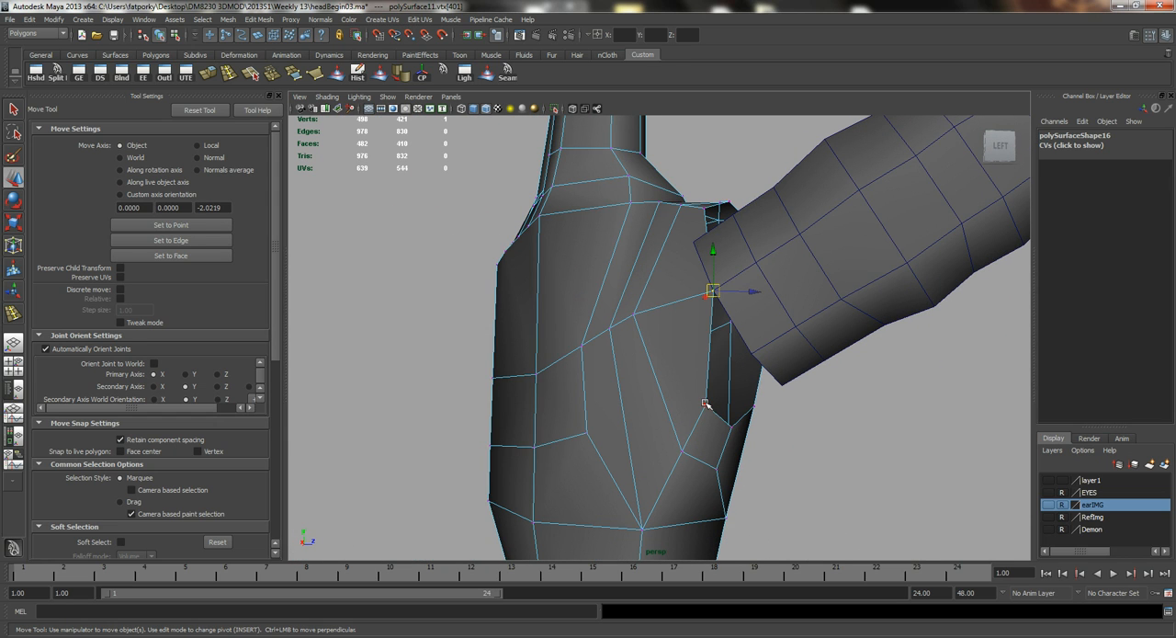
left_click_drag(704, 401, 754, 335)
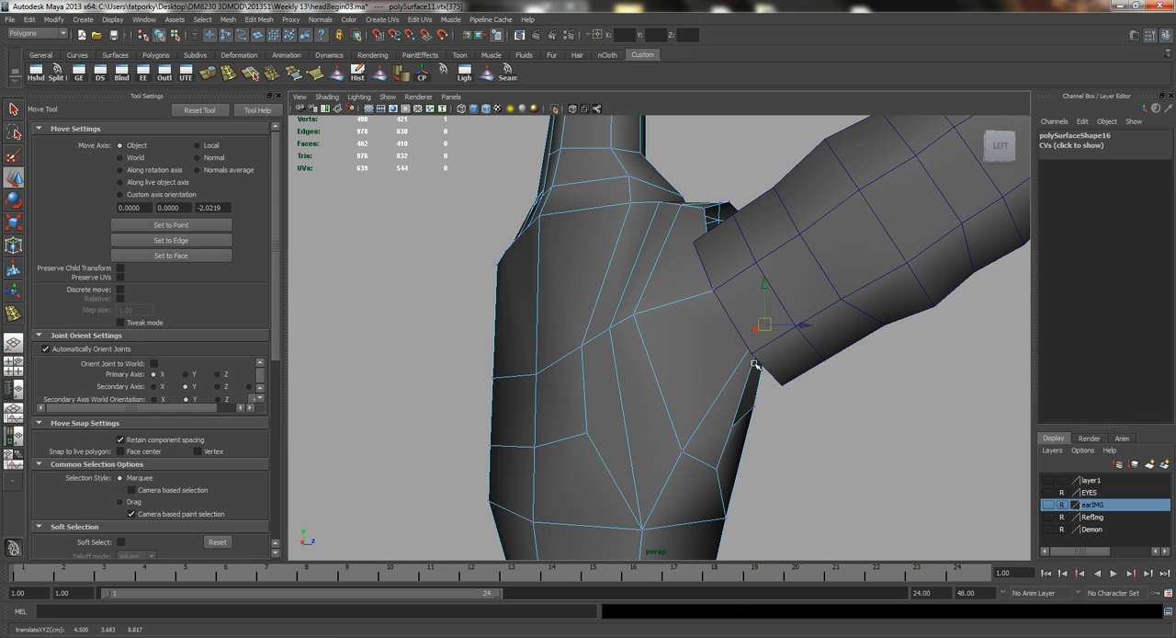
key("ctrl+z")
left_click_drag(704, 405, 754, 352)
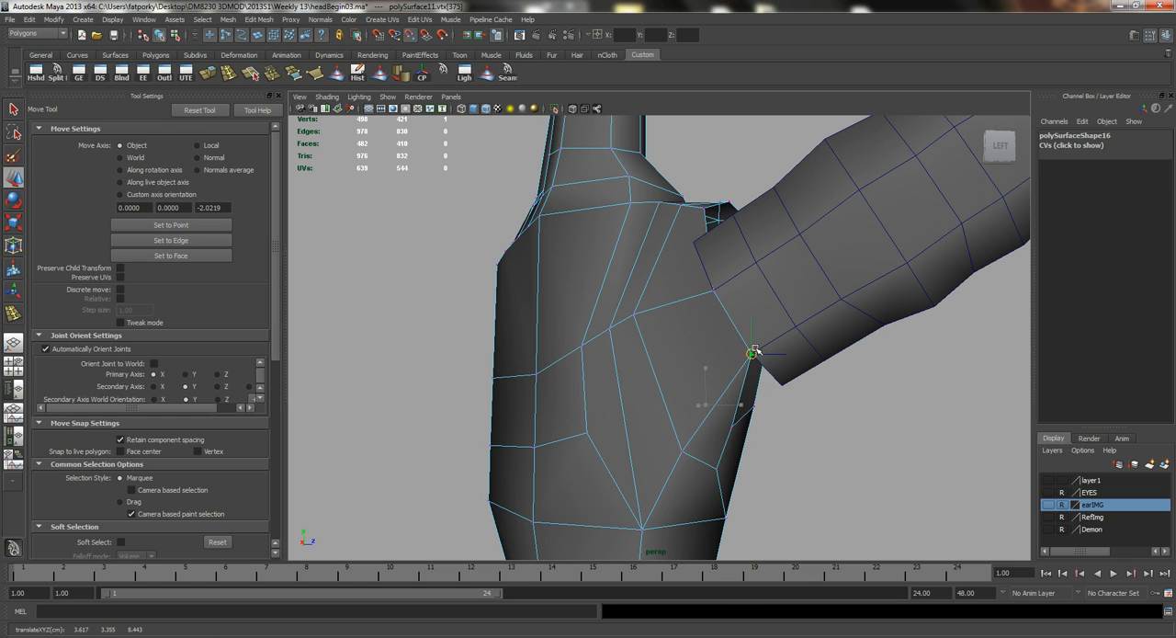
left_click_drag(773, 419, 812, 356, "alt")
Snap the palm-side rim vertices of the thumb opening to the front vertices of the thumb base, using wireframe display.
left_click_drag(854, 393, 743, 327, "alt")
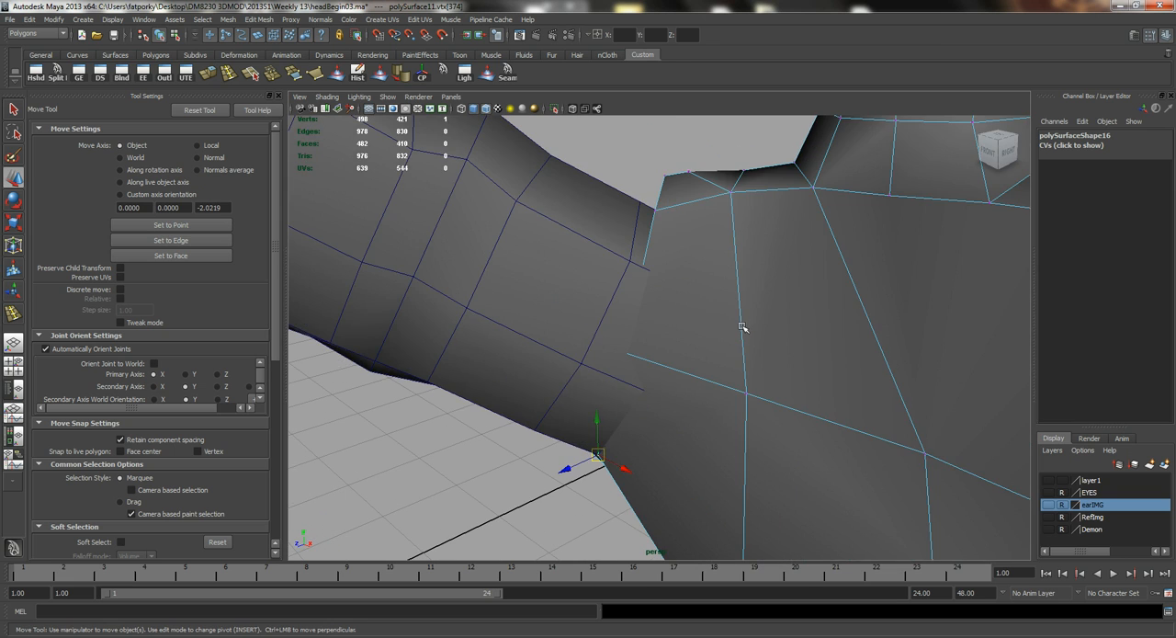
key("4")
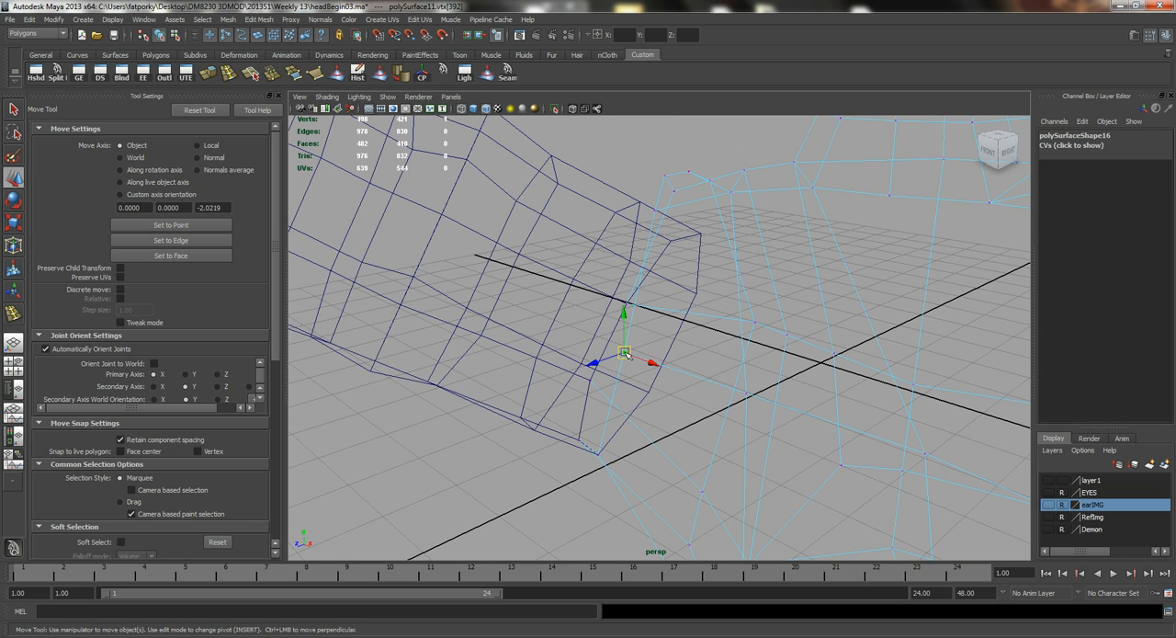
key("5")
left_click_drag(624, 352, 643, 382)
key("4")
left_click_drag(668, 224, 623, 265, "alt")
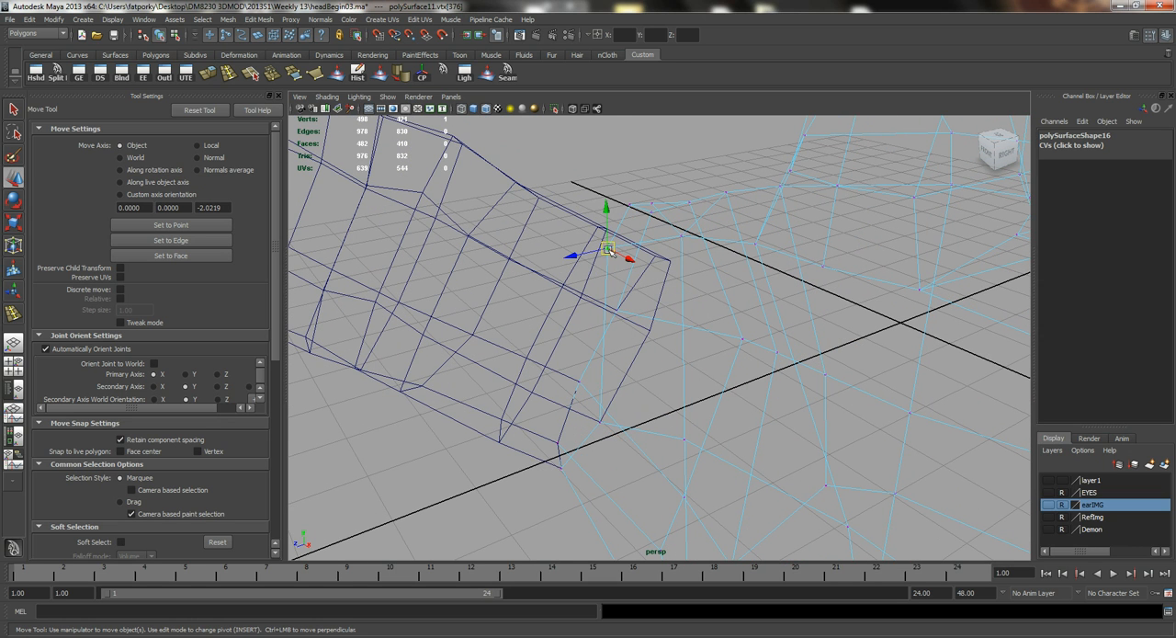
Snap the remaining upper rim vertices of the thumb opening to the top vertices of the thumb base.
key("5")
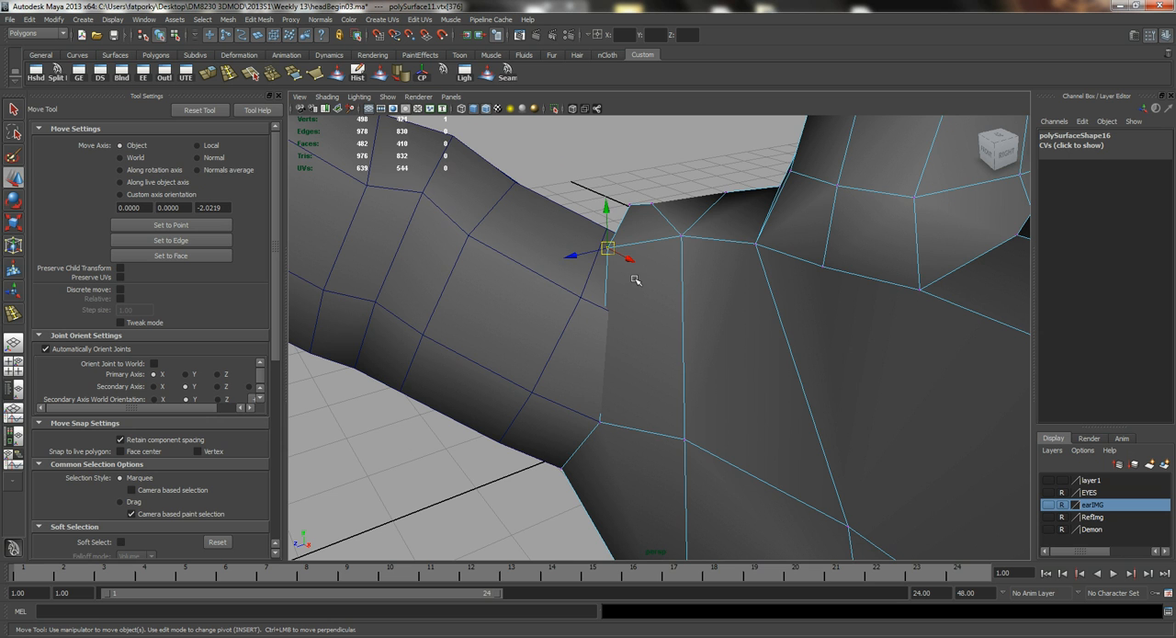
left_click_drag(612, 264, 726, 322)
right_click_drag(727, 321, 856, 320, "alt")
key("4")
left_click_drag(761, 301, 715, 279, "alt")
key("5")
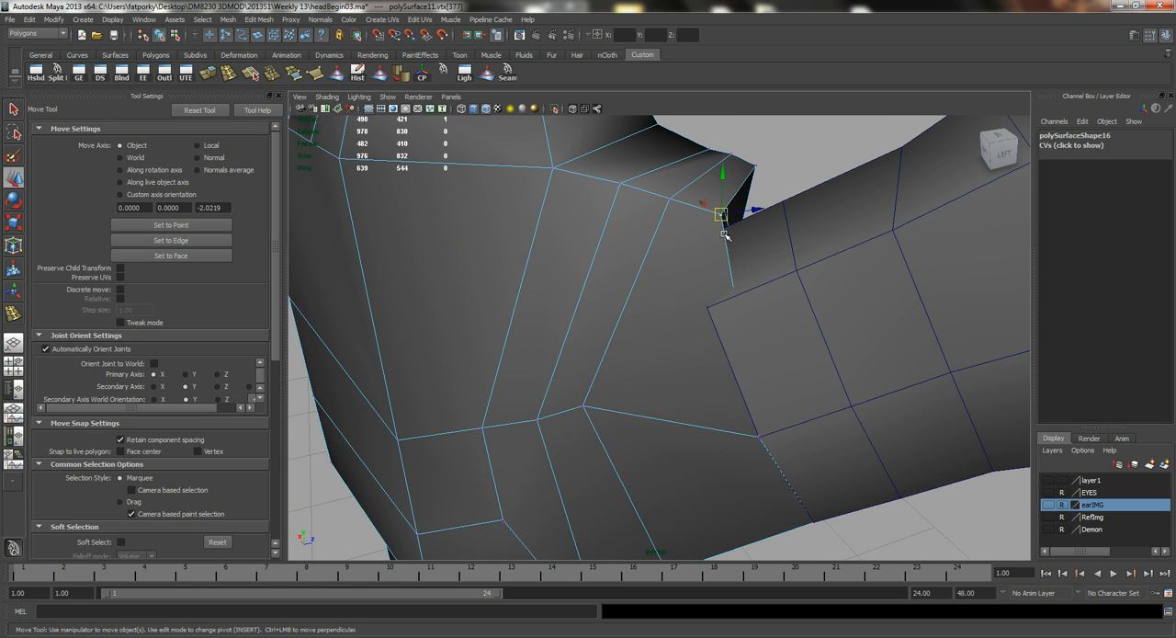
left_click_drag(721, 215, 624, 317)
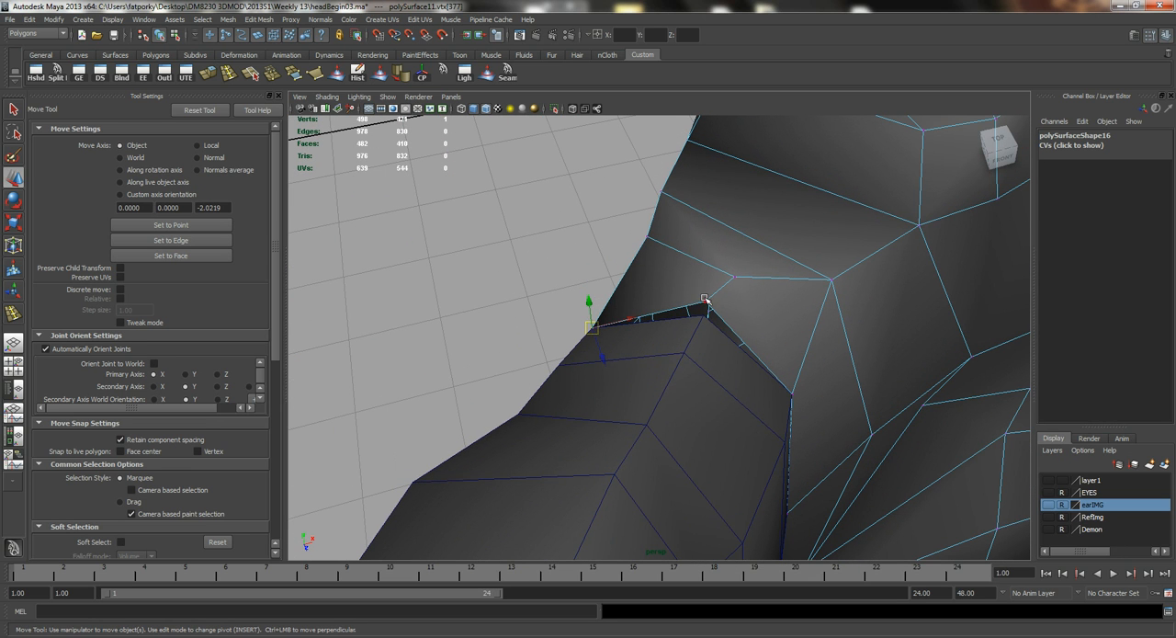
left_click_drag(705, 303, 659, 333)
Return to object selection, select the thumb and the hand, and combine them into one mesh.
key("q")
right_click_drag(668, 322, 740, 321)
right_click_drag(798, 344, 703, 304, "alt")
left_click_drag(702, 303, 656, 318, "alt")
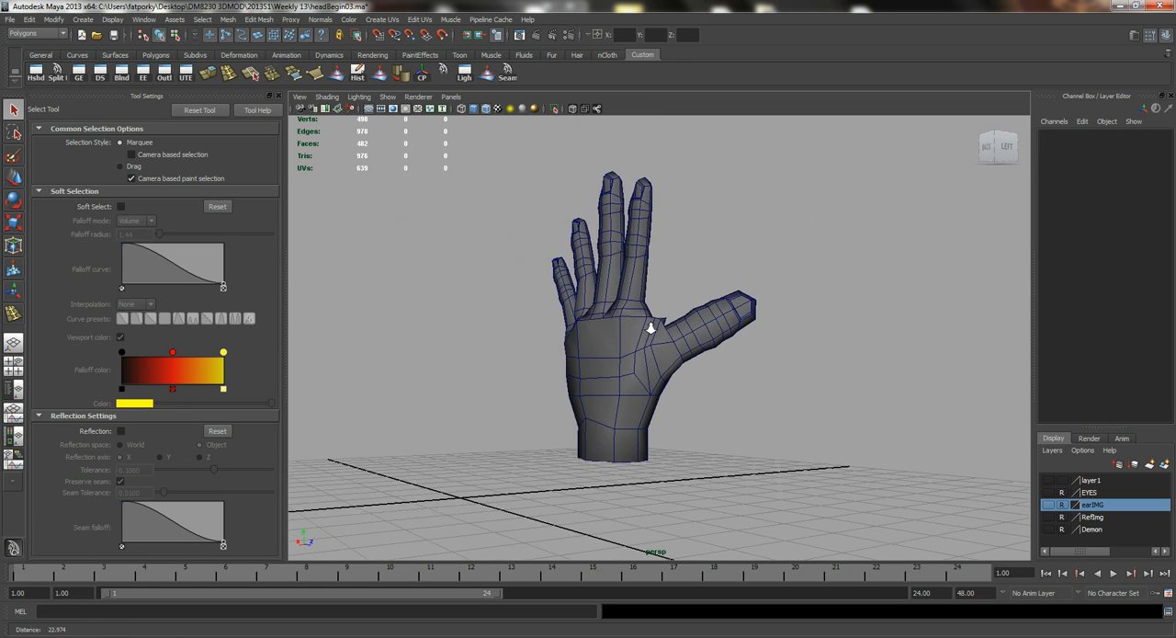
left_click(717, 330)
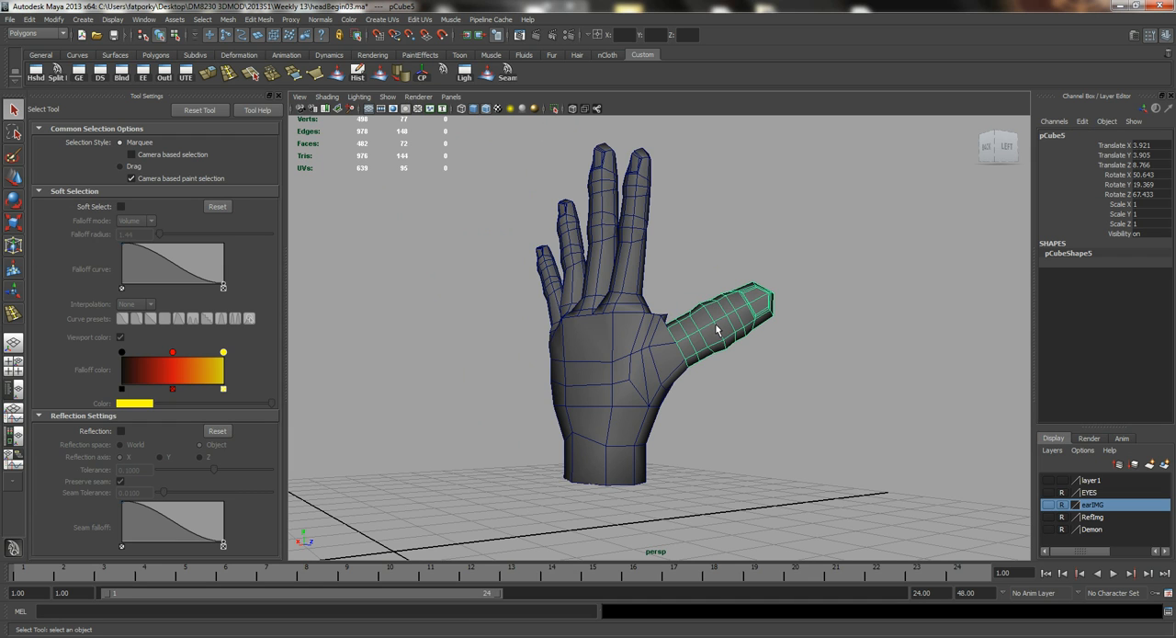
left_click(640, 354, "shift")
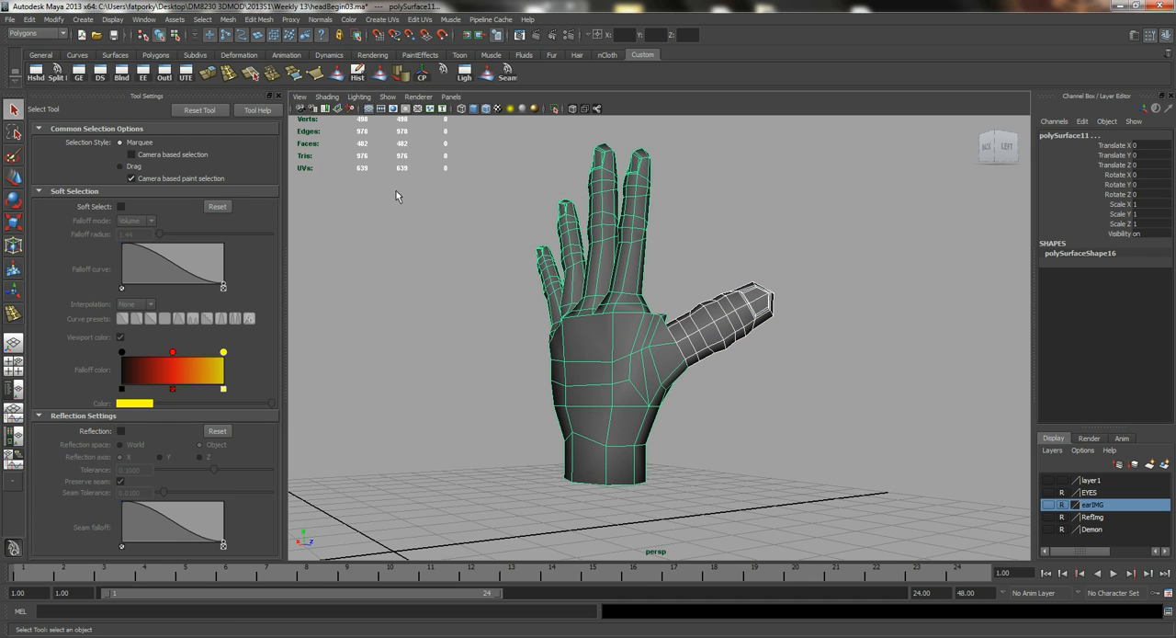
left_click(227, 19)
left_click(248, 35)
Select the vertices around the thumb joint and merge them with a threshold of 0.0001.
right_click(697, 335)
left_click(653, 333)
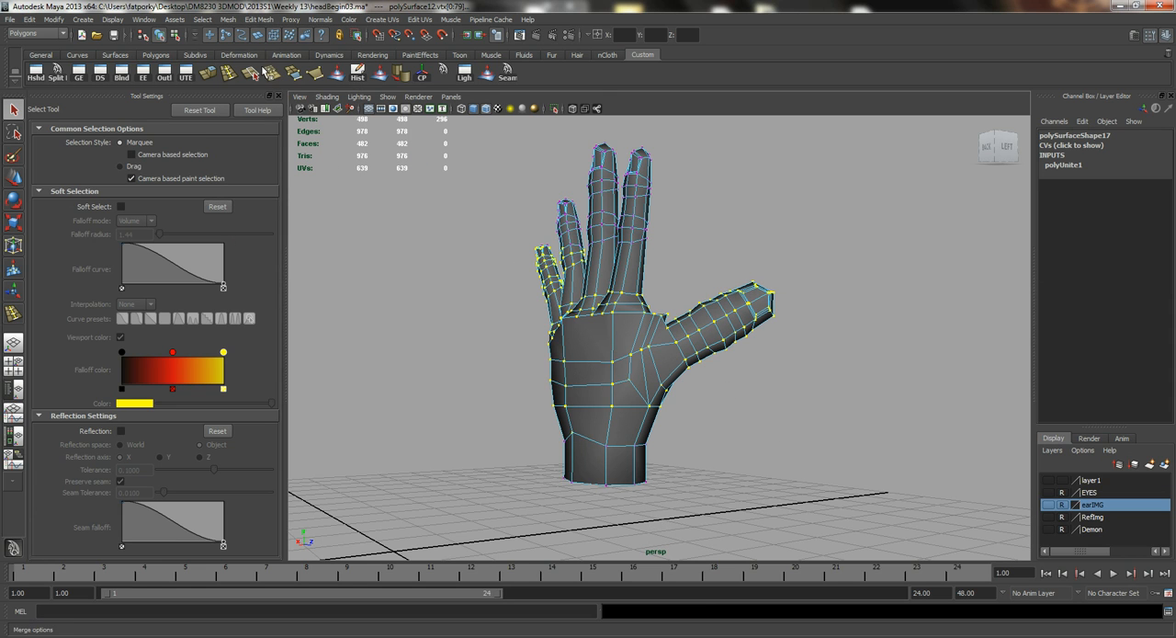
left_click(272, 79)
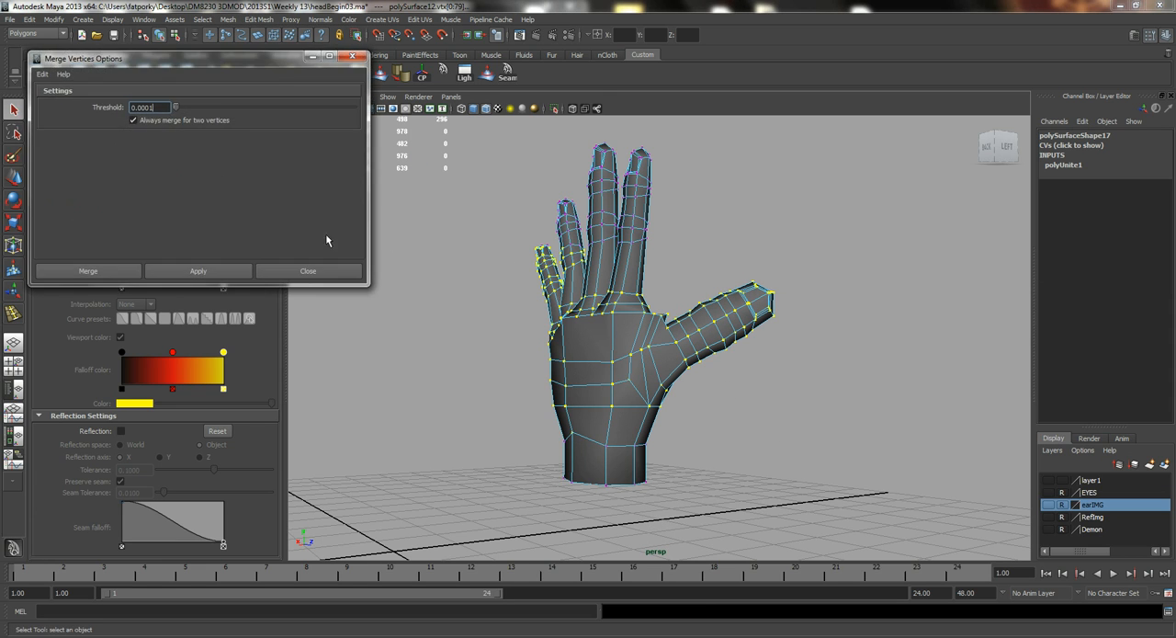
left_click(218, 268)
left_click(307, 275)
Examine the merged seam between the thumb and the palm from several angles.
left_click_drag(630, 395, 602, 405, "alt")
right_click_drag(644, 409, 818, 452, "alt")
middle_click_drag(684, 340, 662, 430, "alt")
right_click_drag(661, 431, 888, 485, "alt")
left_click_drag(888, 485, 739, 424, "alt")
left_click_drag(664, 391, 693, 402, "alt")
right_click_drag(692, 403, 735, 391)
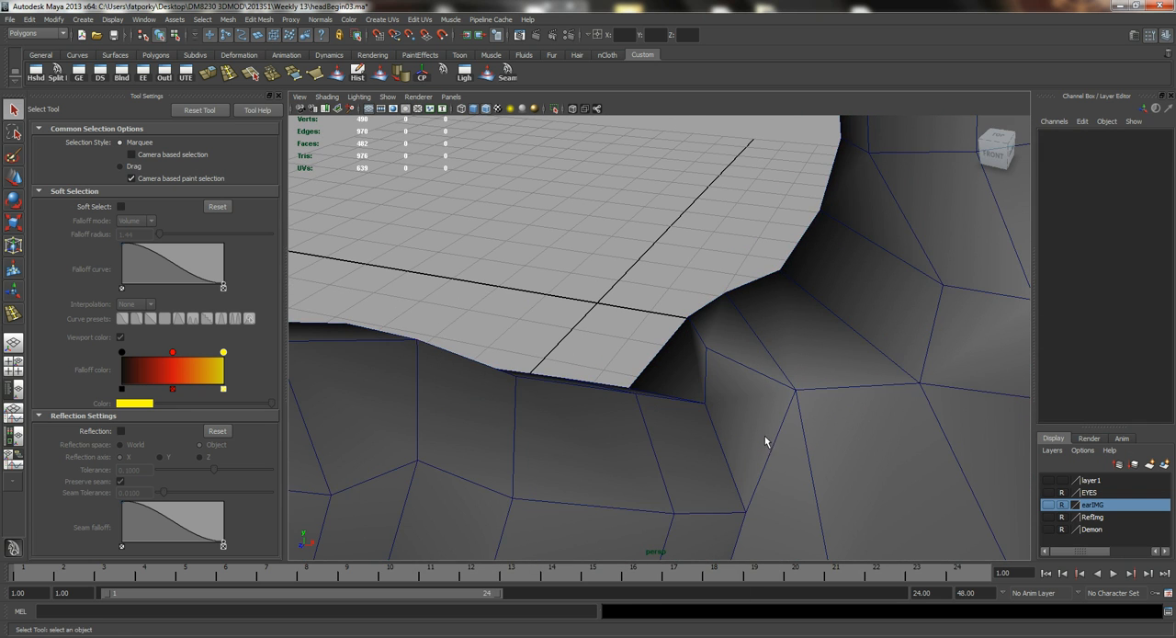
right_click_drag(766, 441, 649, 393, "alt")
Smooth the web between thumb and index finger with the Sculpt Geometry Tool, using a brush radius of 0.6446.
left_click(699, 418)
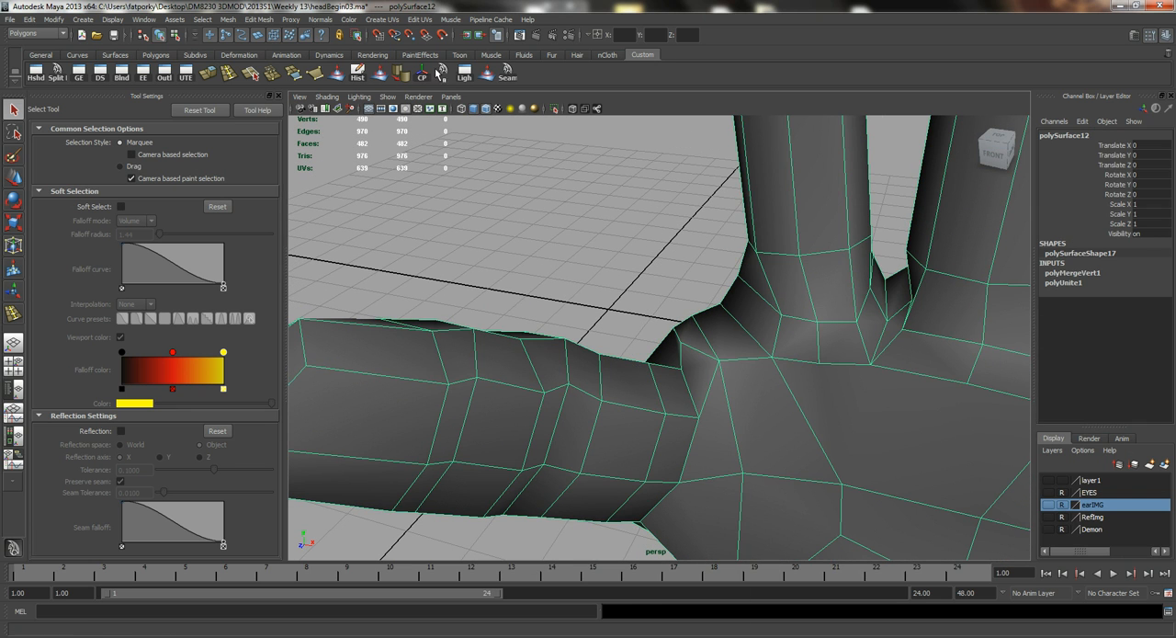
left_click(379, 73)
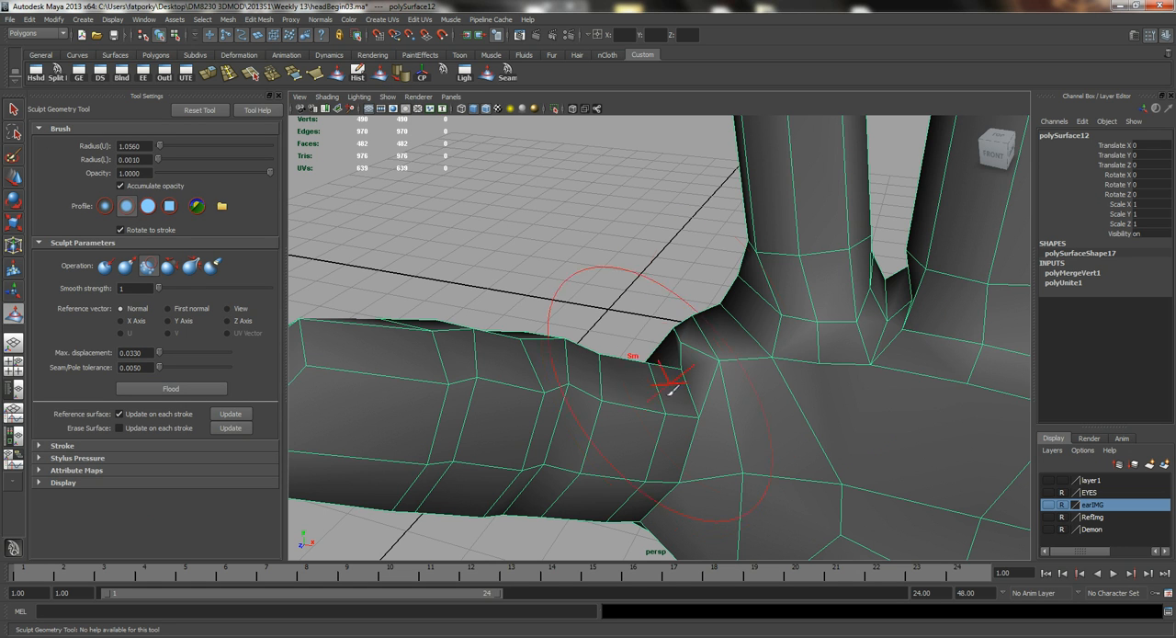
left_click_drag(648, 347, 669, 354, "alt")
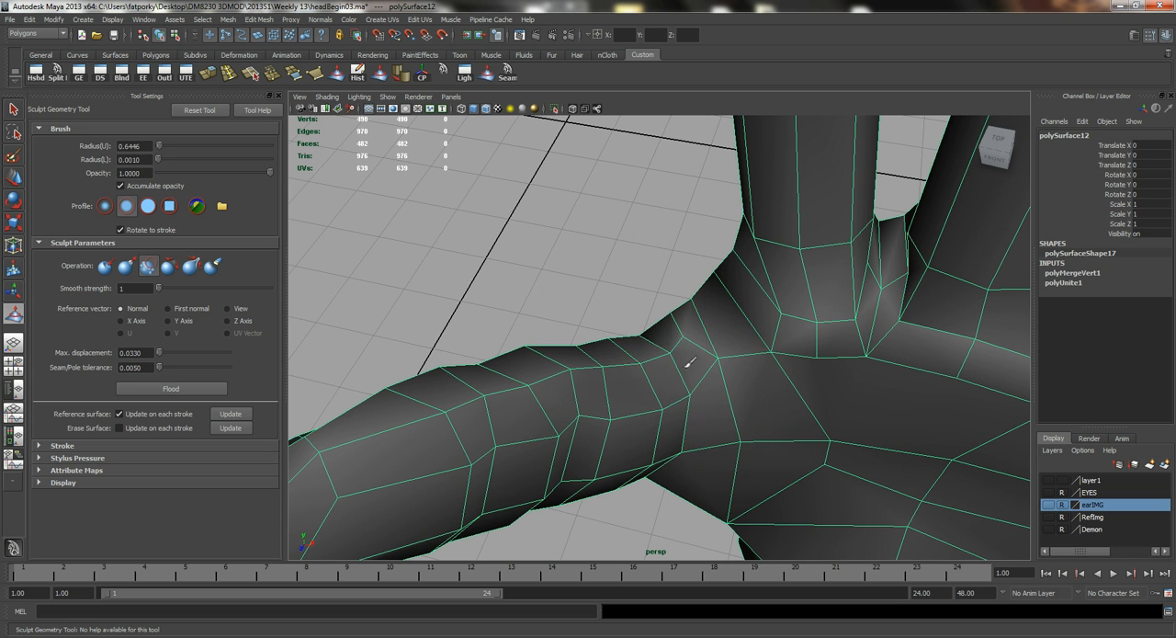
mouse_move(632, 353)
left_mouse_down("alt")
mouse_move(703, 368)
mouse_move(617, 341)
mouse_move(680, 431)
mouse_move(740, 360)
left_mouse_up("alt")
left_click_drag(768, 312, 625, 388, "alt")
key("ctrl+z")
left_click_drag(675, 356, 774, 418, "alt")
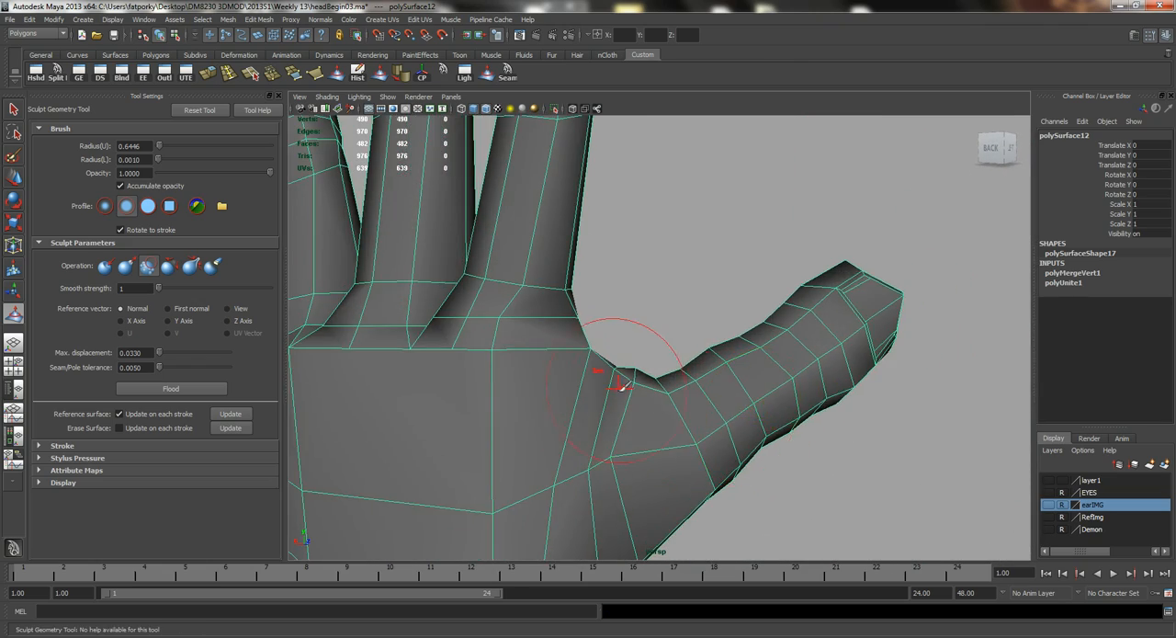
Smooth the back of the hand around the thumb base with the sculpt brush.
left_click_drag(666, 447, 649, 364, "alt")
left_click_drag(606, 417, 717, 425, "alt")
left_click_drag(825, 487, 578, 512, "alt")
mouse_move(746, 360)
left_mouse_down()
mouse_move(756, 334)
mouse_move(768, 347)
left_mouse_up()
mouse_move(770, 355)
left_mouse_down("alt")
mouse_move(780, 376)
mouse_move(823, 374)
mouse_move(777, 441)
left_mouse_up("alt")
mouse_move(729, 264)
left_mouse_down()
mouse_move(800, 305)
mouse_move(846, 283)
left_mouse_up()
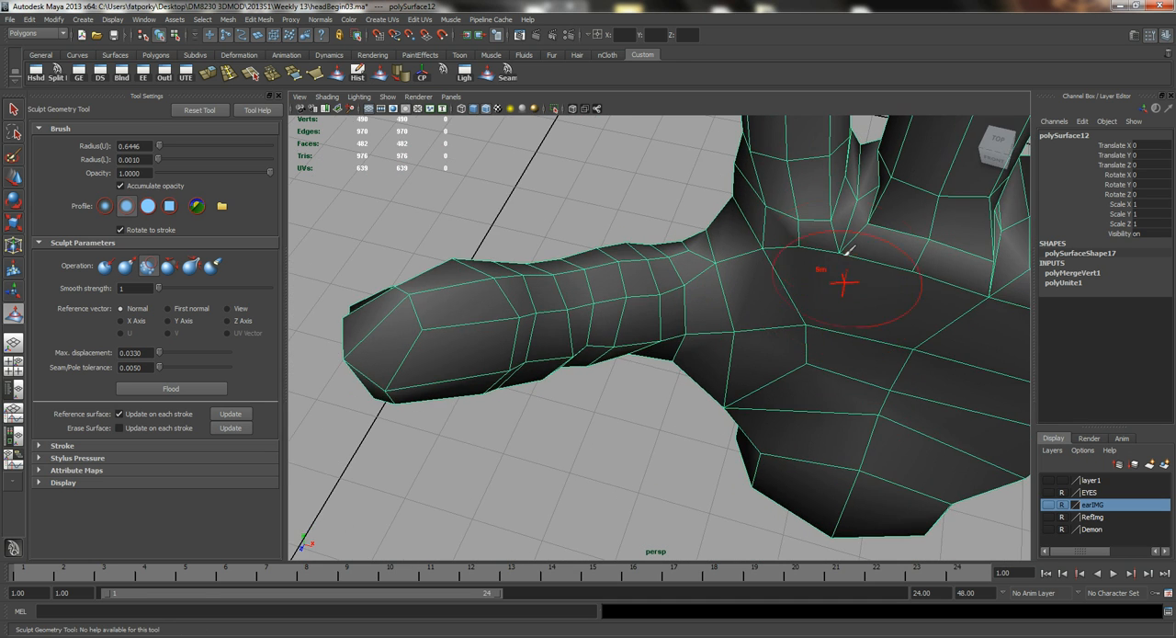
Smooth the front of the palm around the thumb and finger bases, and return to the Select Tool.
middle_click_drag(896, 300, 753, 322, "alt")
left_click_drag(910, 375, 810, 338, "alt")
right_click_drag(810, 338, 774, 357, "alt")
mouse_move(775, 357)
left_mouse_down("alt")
mouse_move(786, 368)
mouse_move(639, 302)
mouse_move(763, 359)
mouse_move(709, 359)
mouse_move(854, 341)
mouse_move(831, 283)
mouse_move(660, 329)
mouse_move(664, 373)
mouse_move(630, 355)
left_mouse_up("alt")
key("q")
left_click(763, 358)
left_click(664, 373)
right_click_drag(631, 355, 662, 281, "alt")
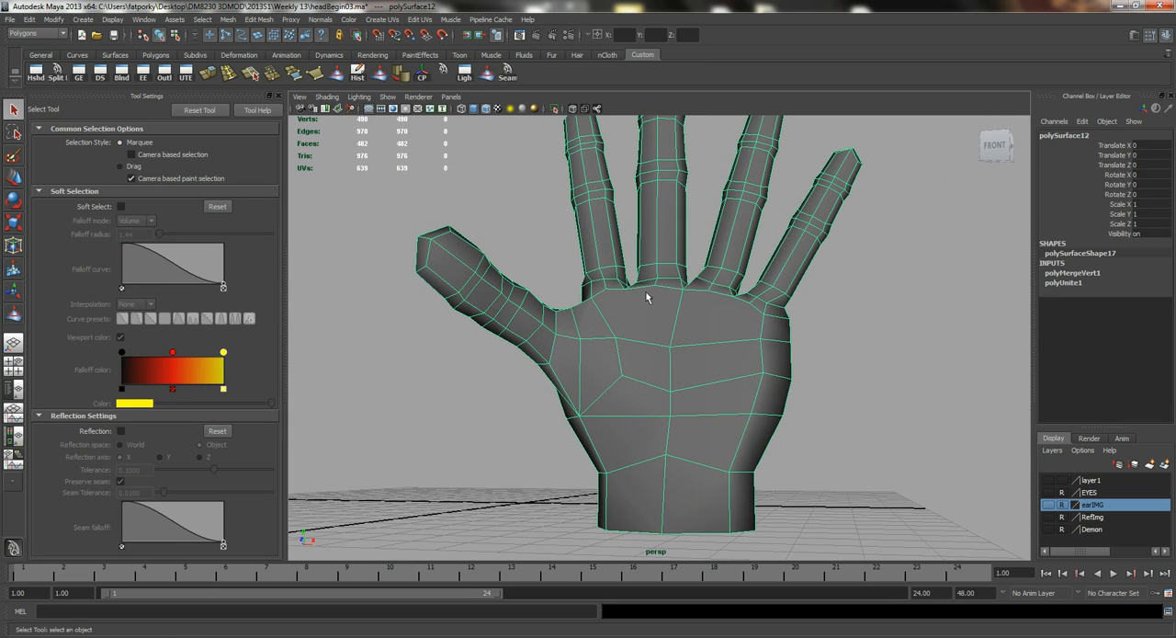
Split the back of the hand from the little–ring finger web, through a V across the centre edge, up to the middle–index finger web.
left_click_drag(774, 394, 567, 401, "alt")
right_click_drag(567, 401, 670, 415, "alt")
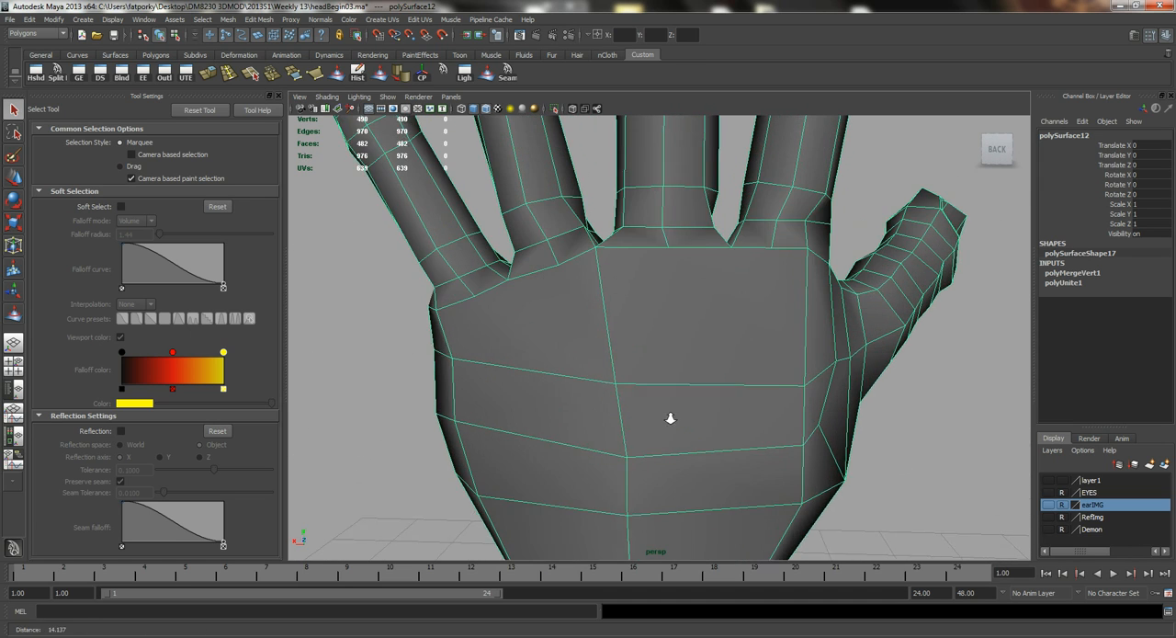
left_click_drag(670, 415, 654, 403, "alt")
left_click_drag(621, 344, 552, 300, "alt")
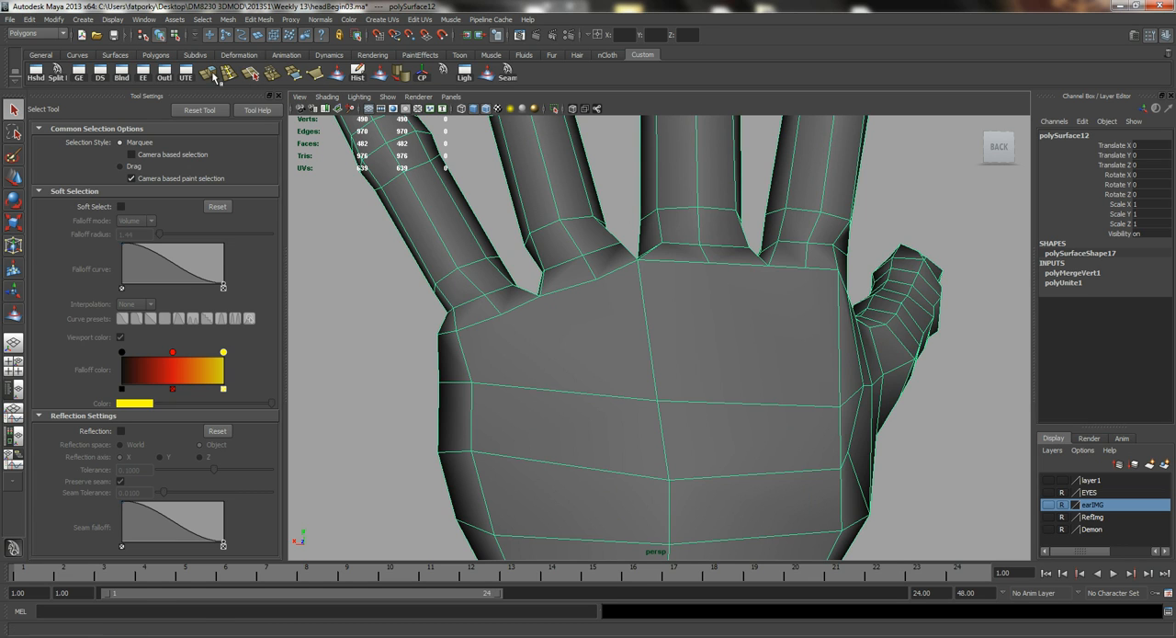
left_click(213, 75)
left_click(570, 286)
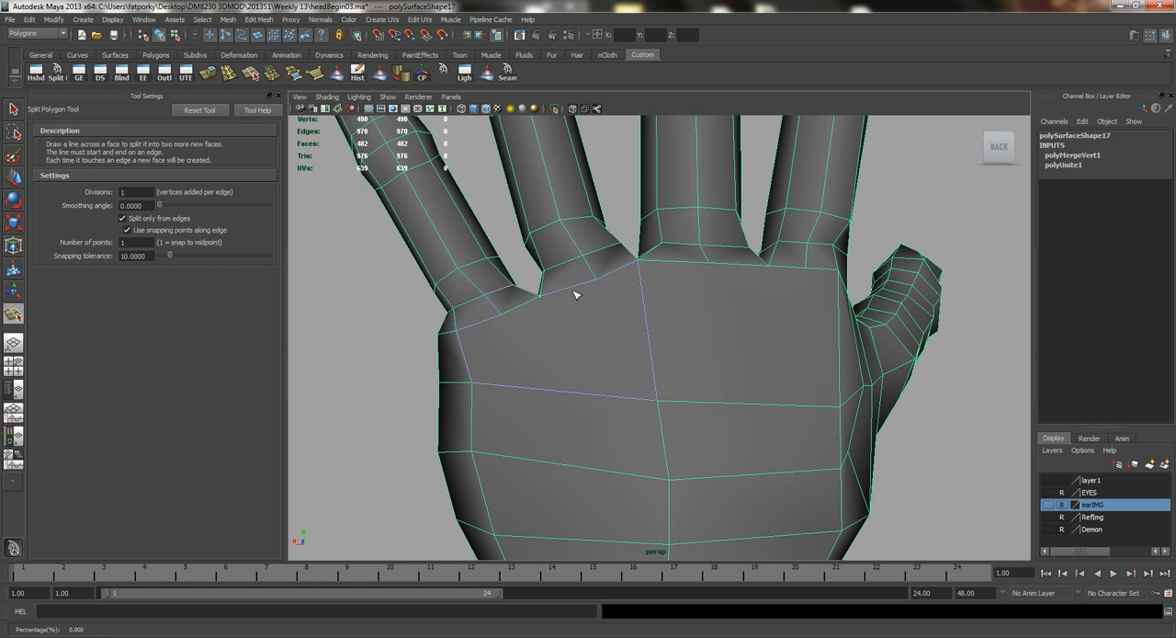
left_click(554, 391)
left_click_drag(664, 475, 670, 454)
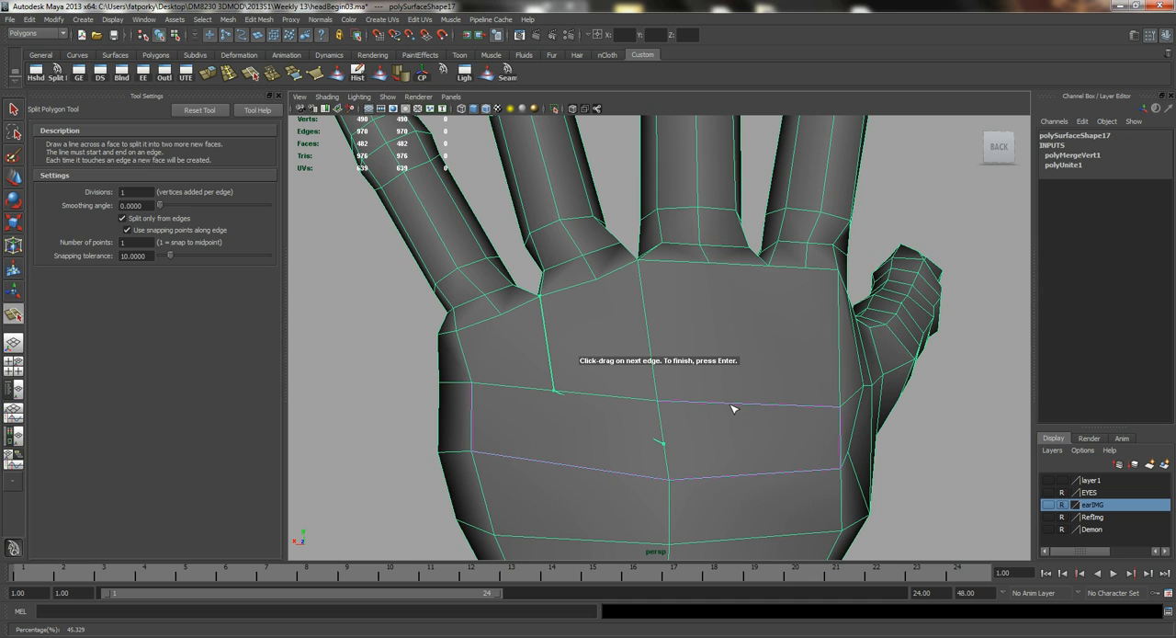
left_click_drag(762, 407, 766, 407)
mouse_move(779, 266)
left_mouse_down()
mouse_move(793, 272)
mouse_move(784, 269)
left_mouse_up()
key("Return")
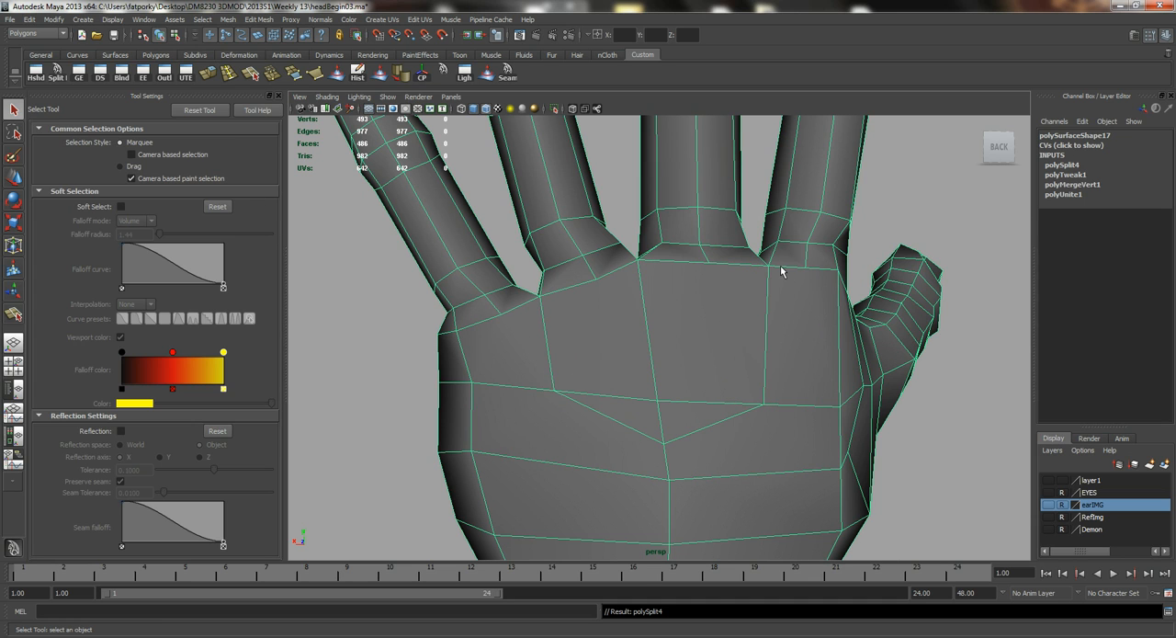
Cut two small V-shaped splits on the back of the hand, joining the little and ring finger bases and the middle and index finger bases.
key("y")
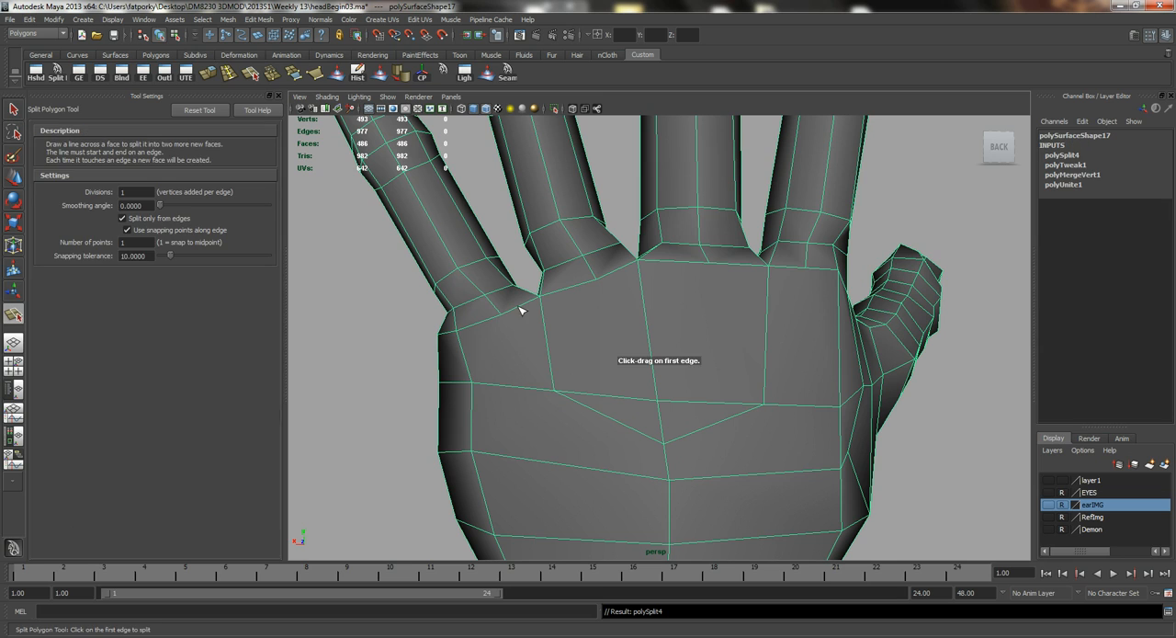
left_click_drag(491, 320, 558, 337)
left_click_drag(584, 282, 657, 281)
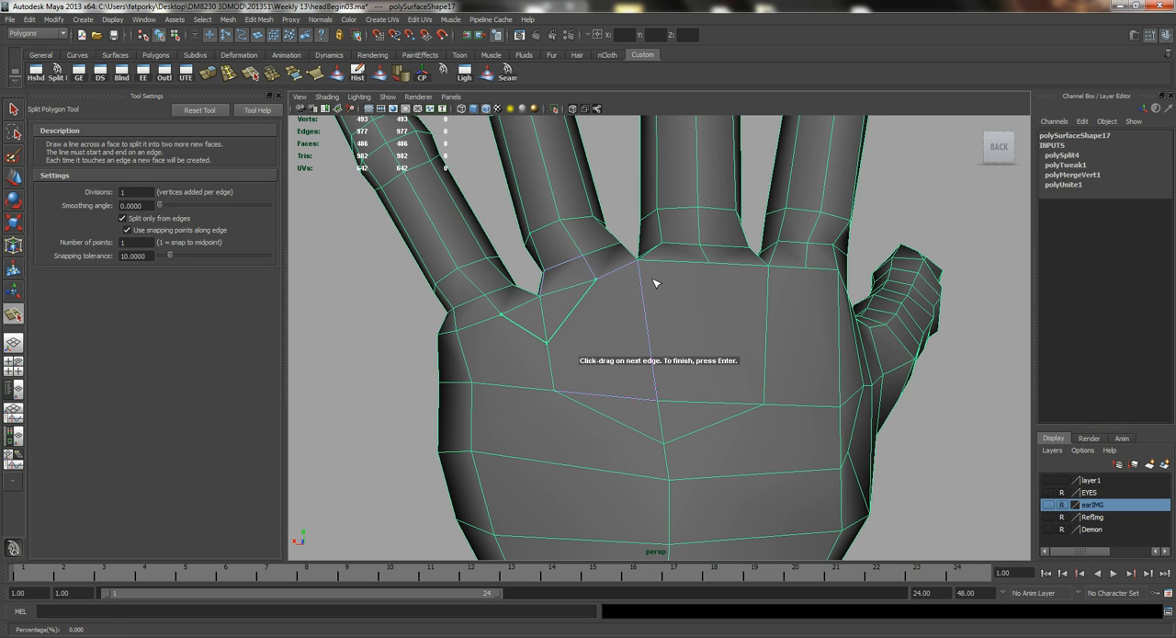
key("Return")
key("g")
left_click_drag(696, 264, 745, 279)
left_click_drag(762, 318, 774, 308)
left_click_drag(792, 269, 805, 268)
key("Return")
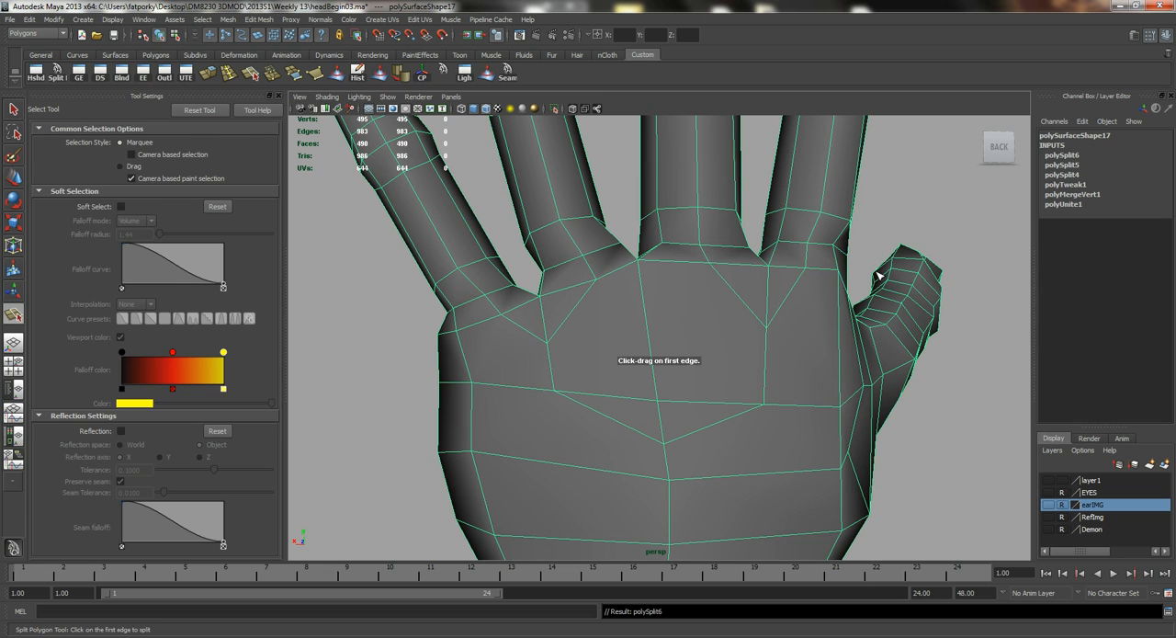
Split from the V below the little and ring fingers to the hand's outer edge vertex and to the central vertex.
mouse_move(521, 329)
left_mouse_down()
mouse_move(531, 337)
mouse_move(521, 329)
left_mouse_up()
left_click_drag(468, 367, 495, 432)
key("q")
key("g")
left_click_drag(575, 310, 579, 323)
left_click_drag(611, 401, 657, 401)
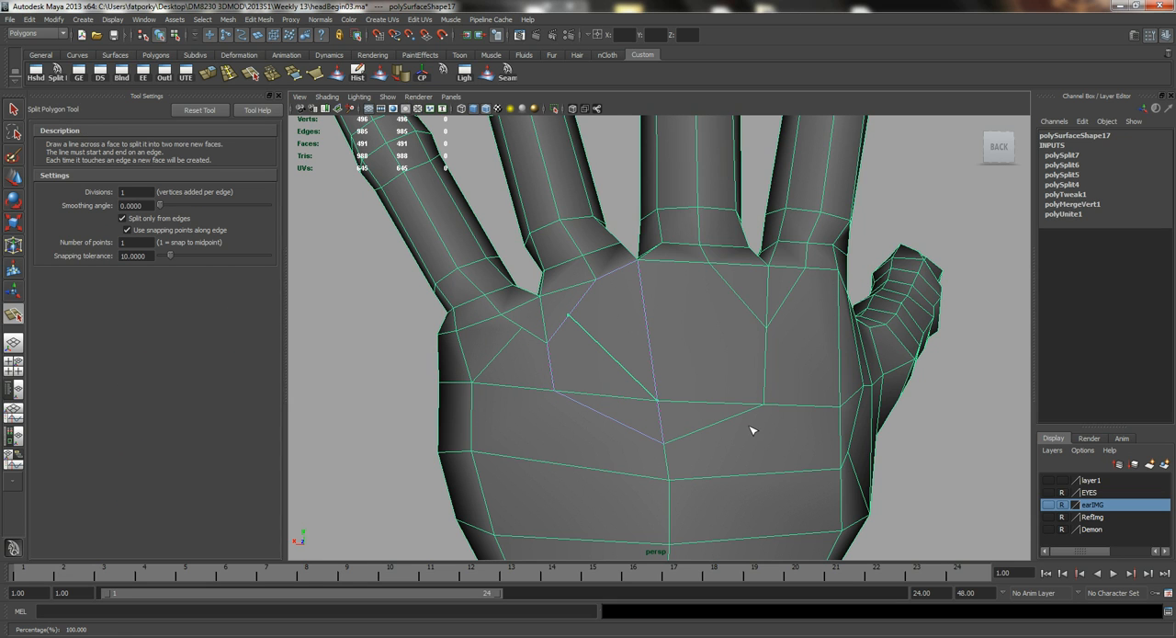
key("q")
Split from the V below the middle and index fingers to the central vertex and to the thumb-side vertex.
key("g")
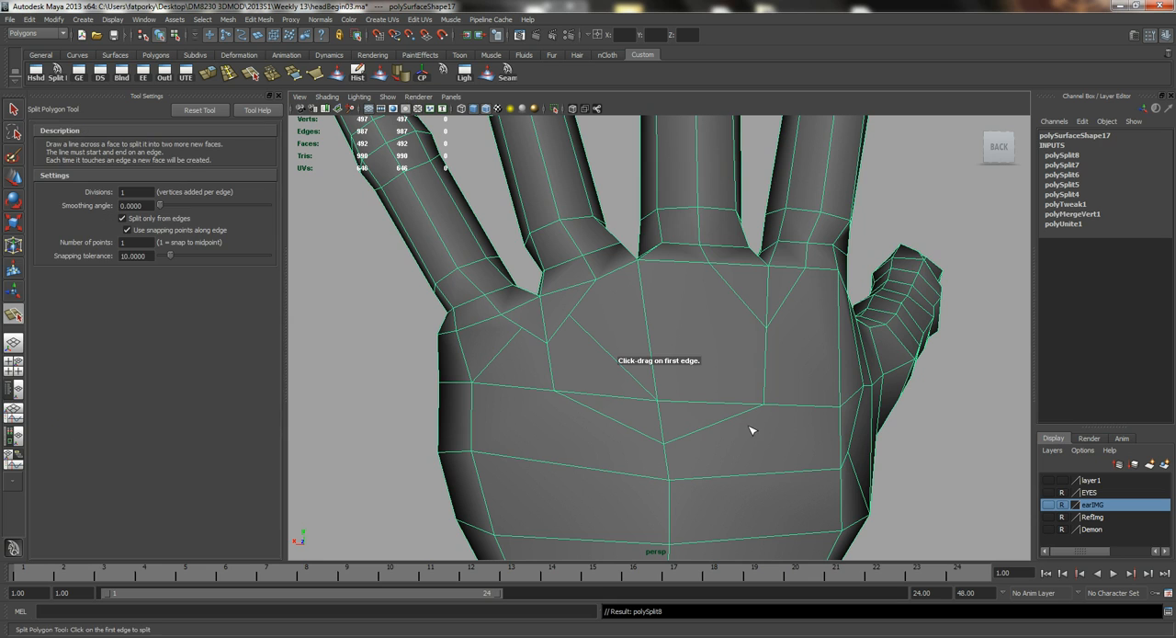
left_click(734, 295)
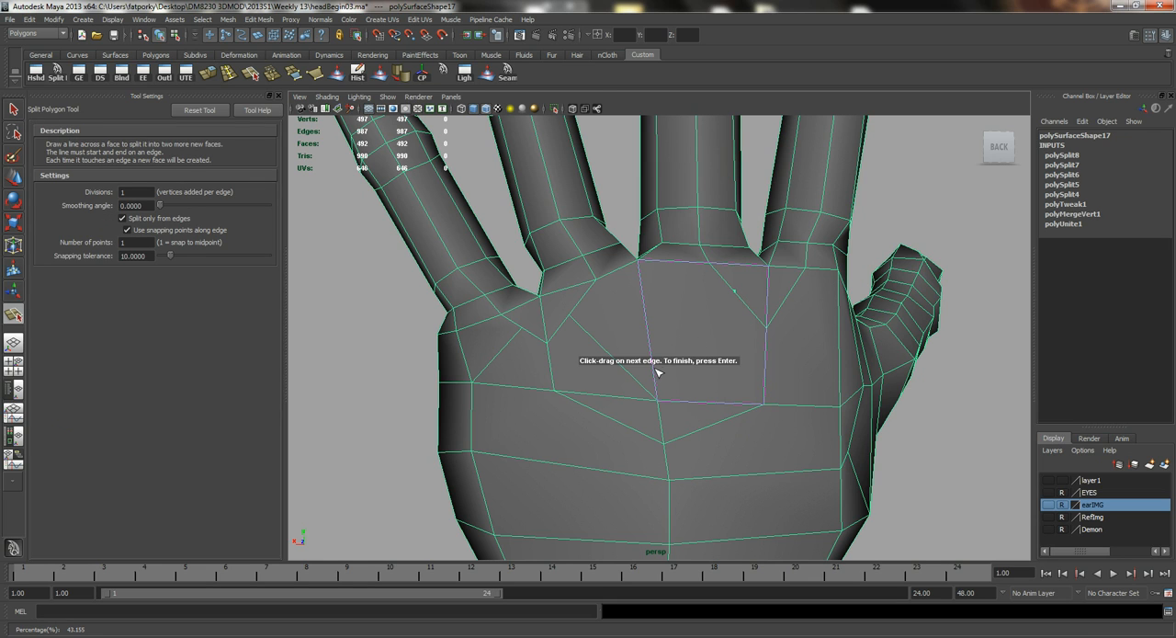
left_click(658, 400)
key("q")
key("g")
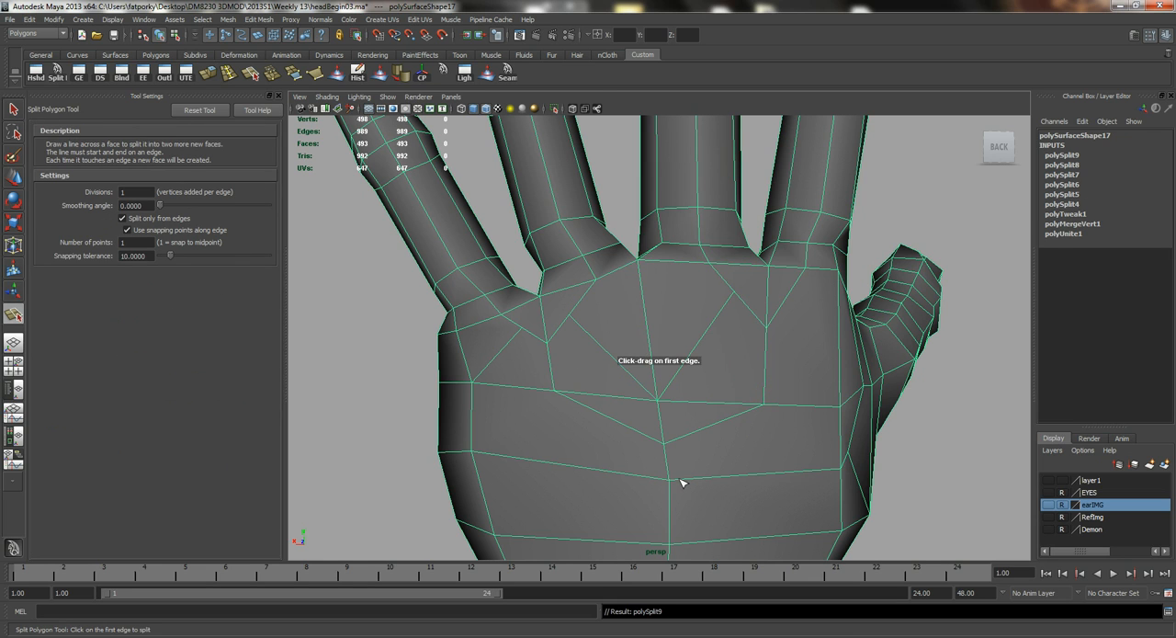
left_click(795, 304)
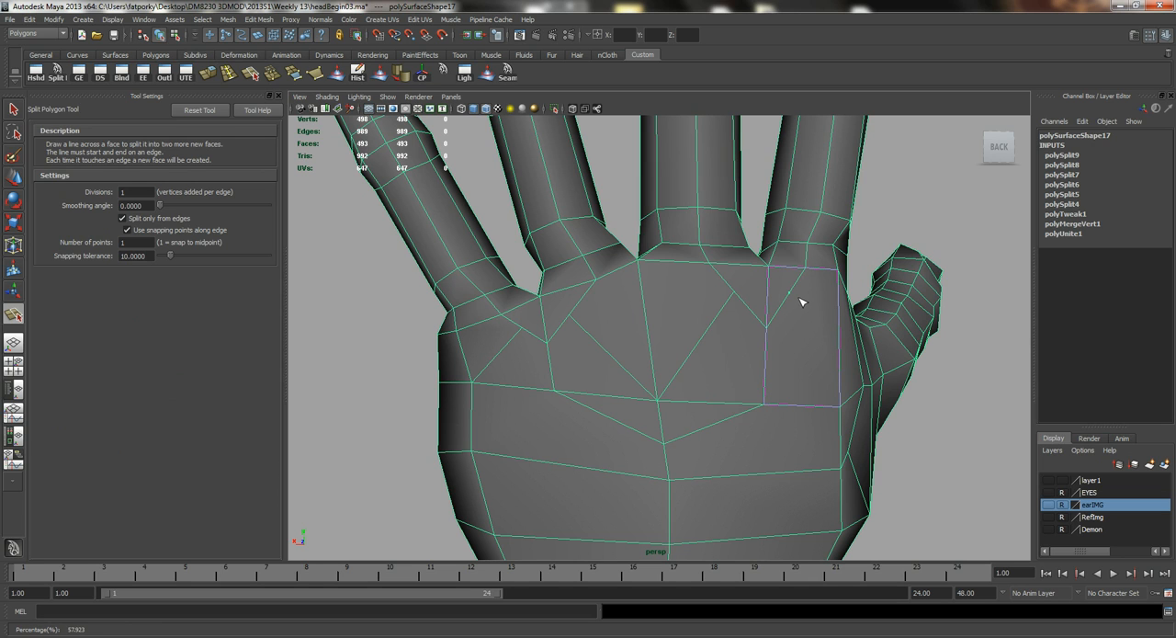
left_click(838, 383)
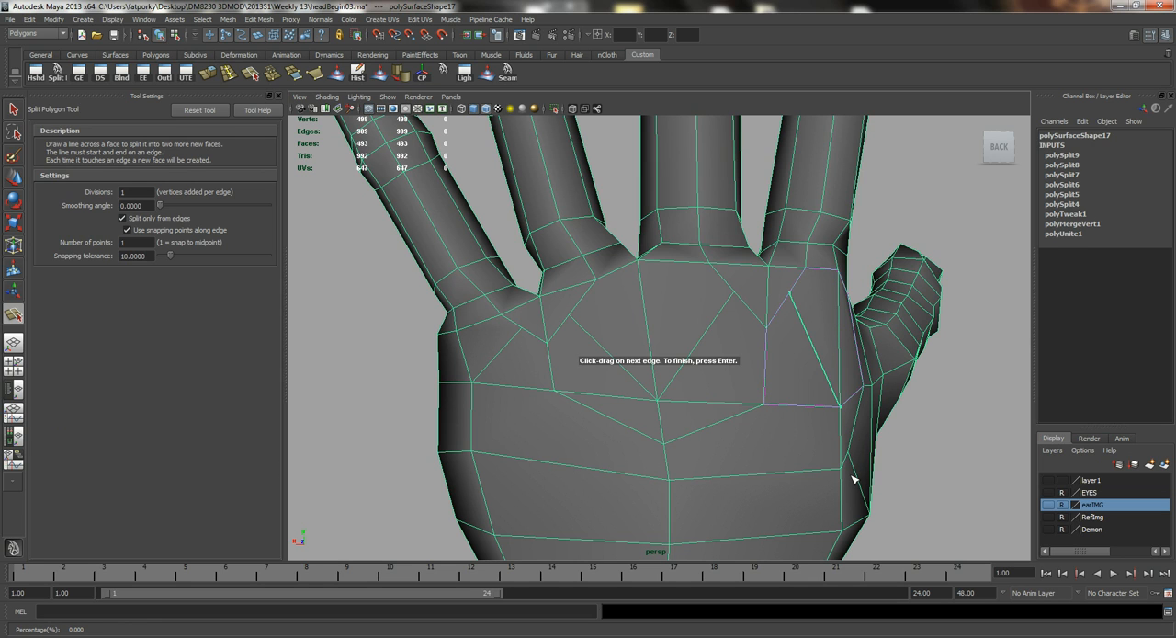
key("Return")
Split from both arms of the wide central V to the thumb-side and little-finger-side vertices of the row below.
key("g")
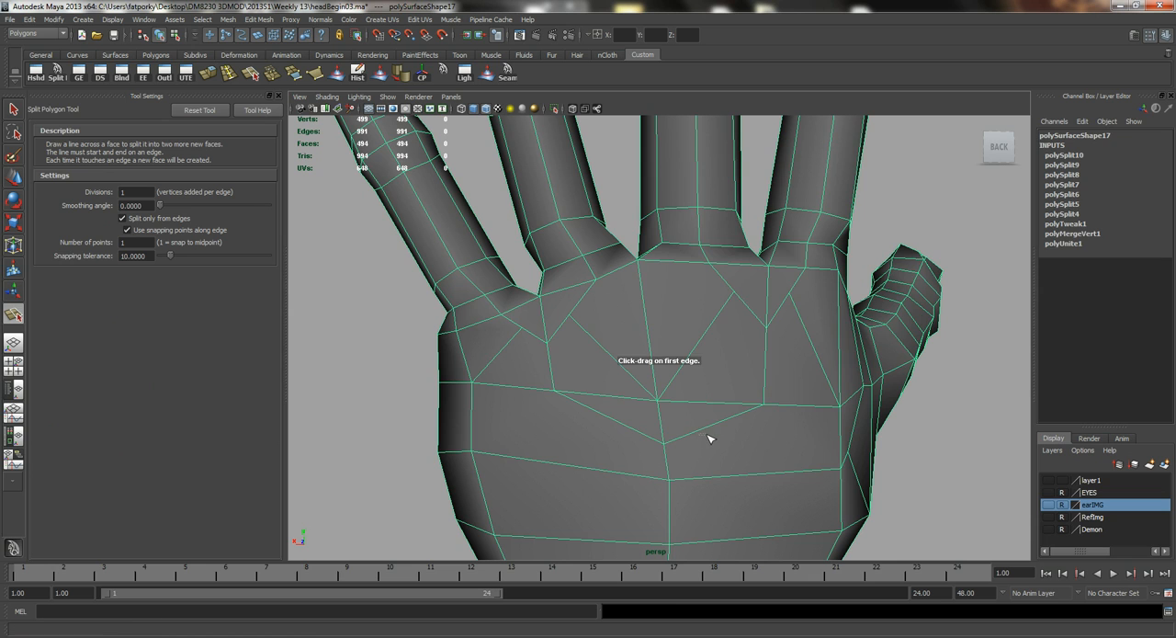
left_click(705, 429)
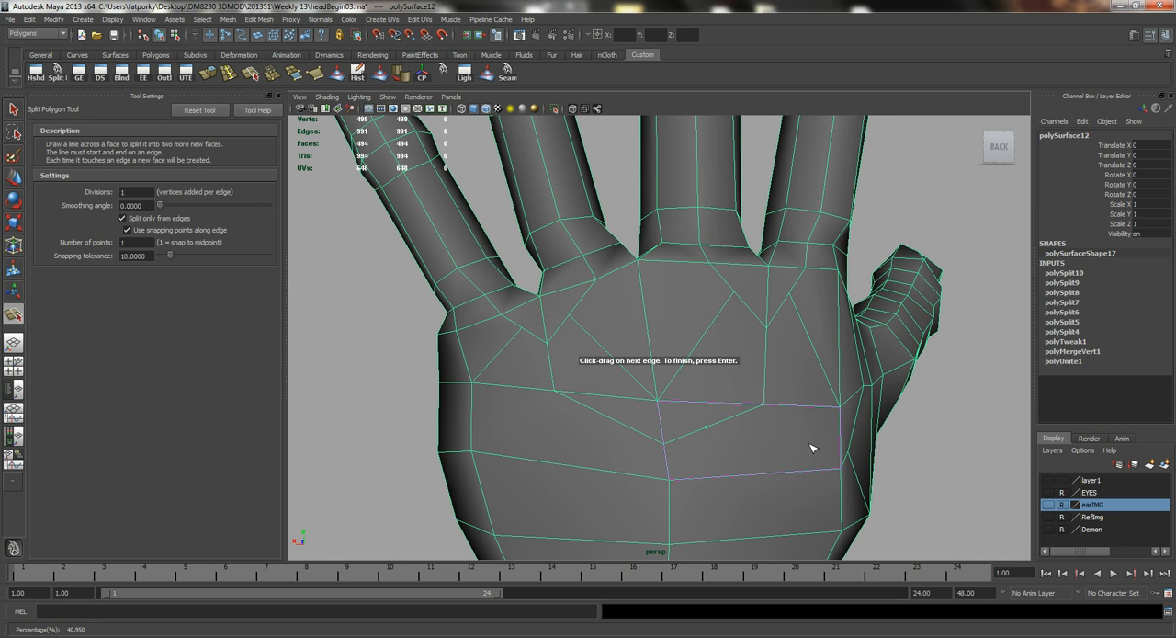
left_click(807, 470)
key("Return")
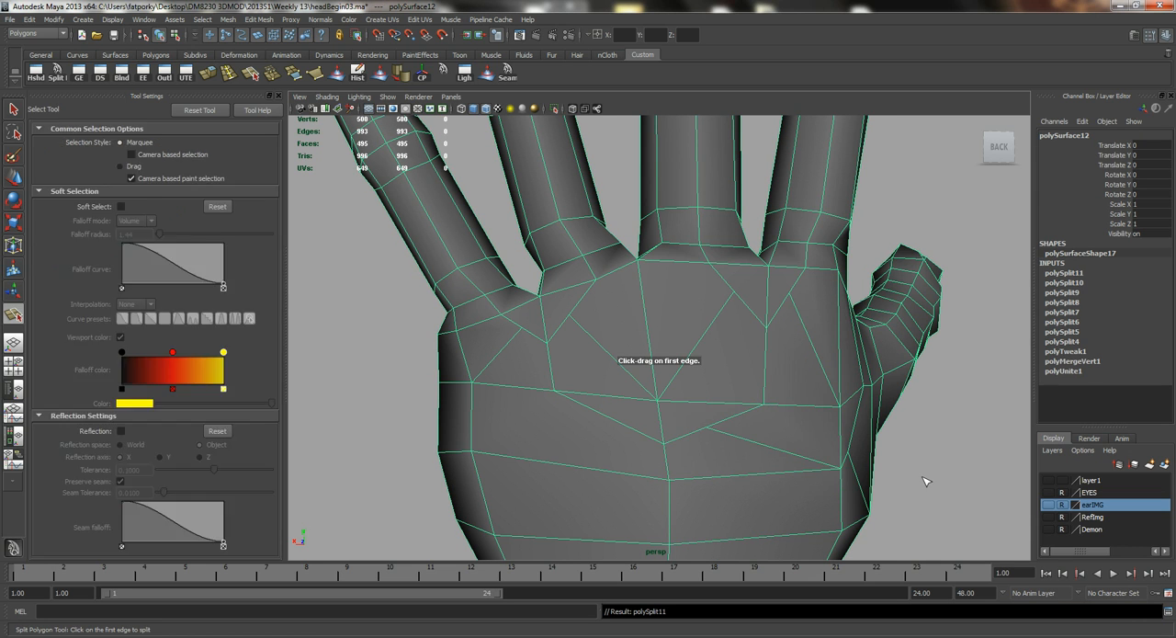
key("g")
left_click(618, 421)
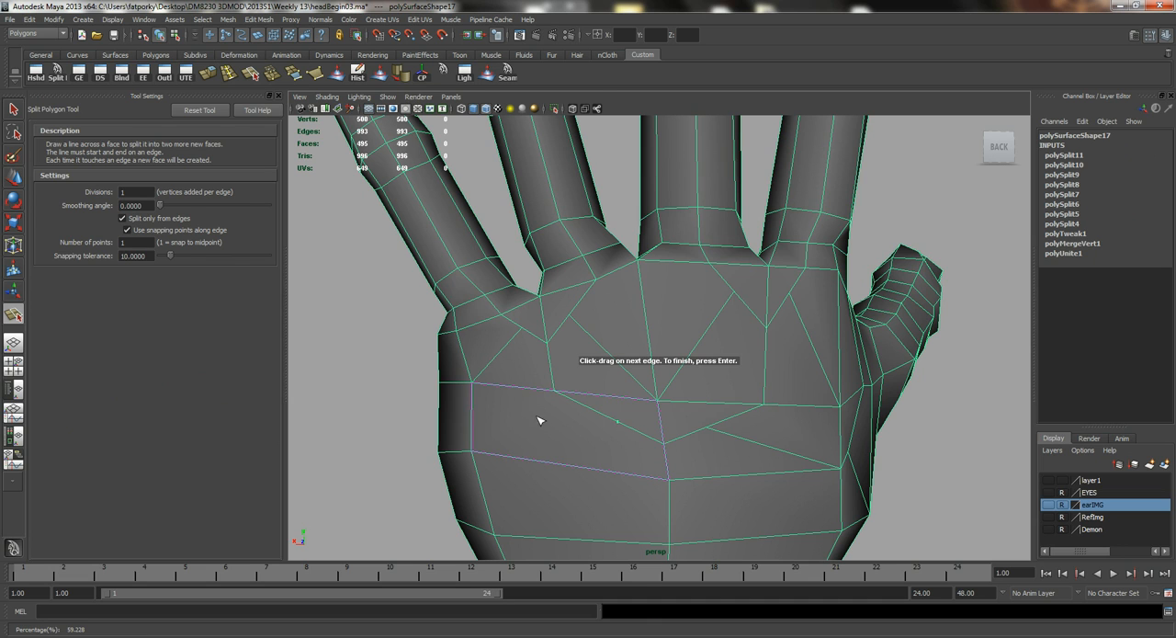
left_click_drag(474, 433, 467, 506)
key("Return")
key("q")
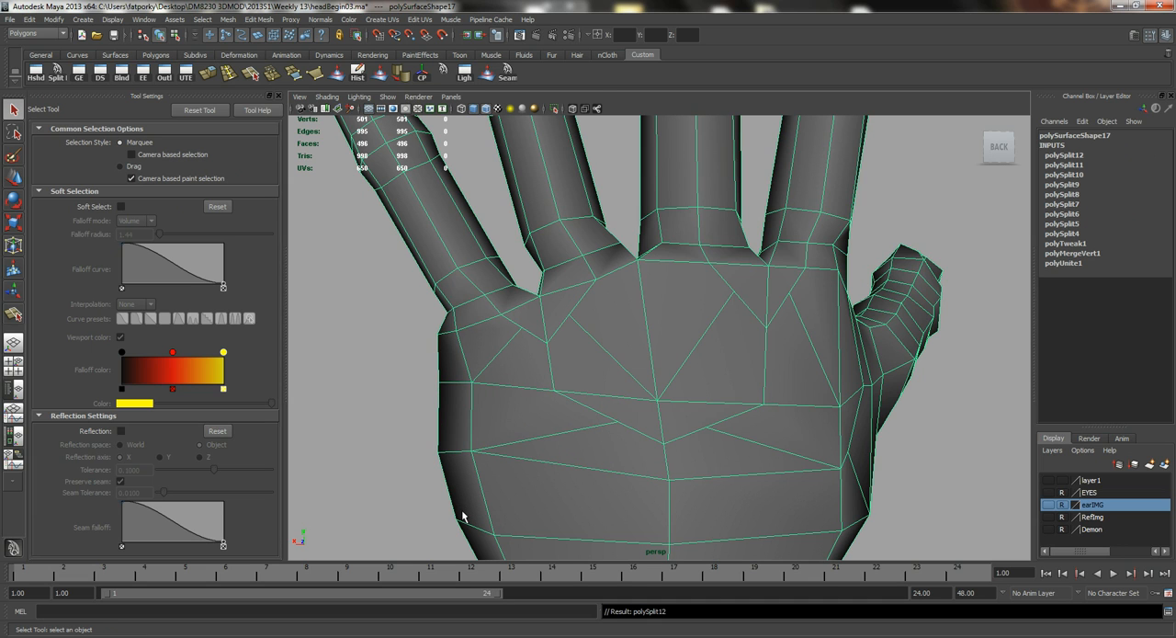
Select the two new vertices on the V below the little and ring fingers and scale them apart.
right_click_drag(493, 383, 494, 333)
left_click(521, 328)
left_click(569, 319, "shift")
key("r")
middle_click_drag(611, 407, 622, 403)
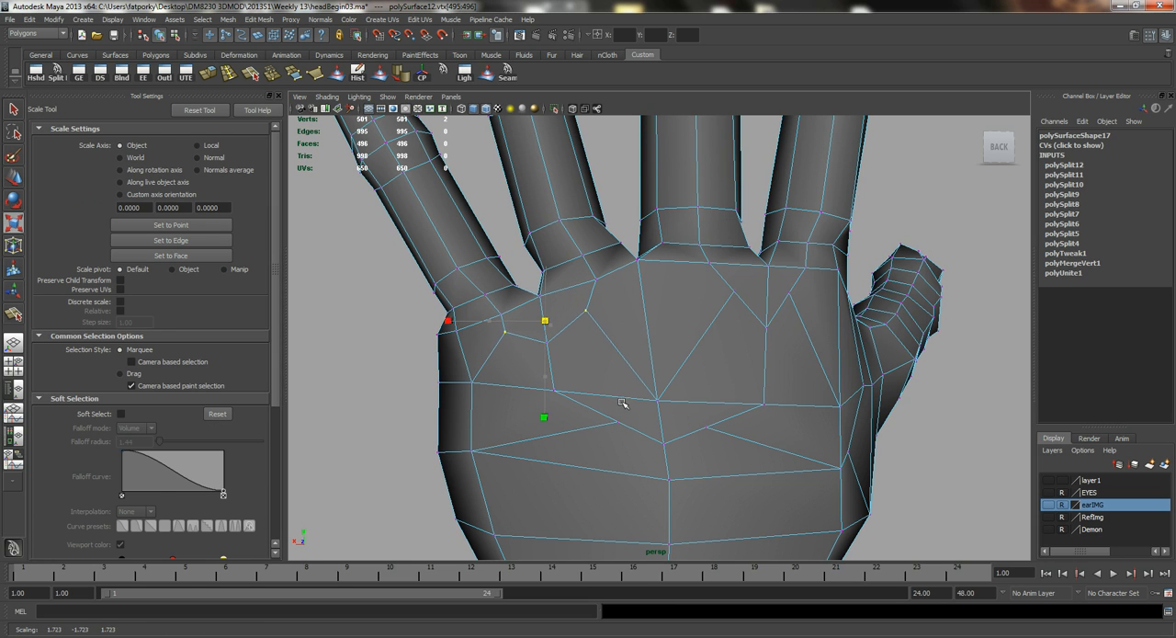
Scale apart the two new vertices on the V below the middle and index fingers, and move them down toward the wrist.
key("w")
left_click(733, 293)
left_click(791, 293, "shift")
key("r")
middle_click_drag(735, 439, 758, 431)
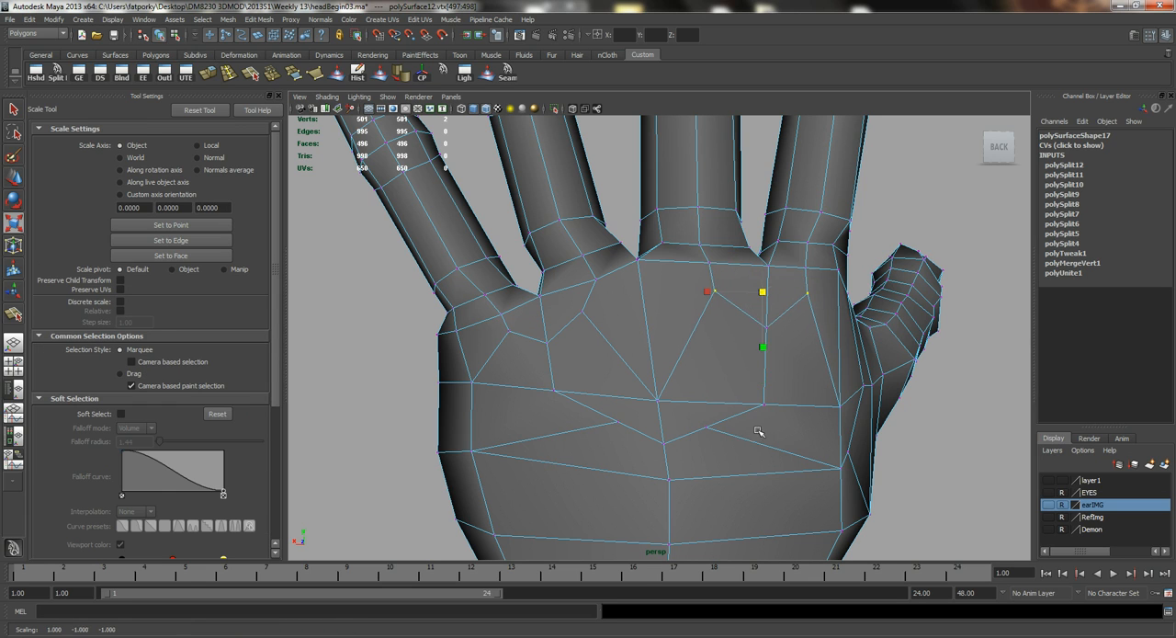
key("w")
left_click_drag(763, 254, 763, 269)
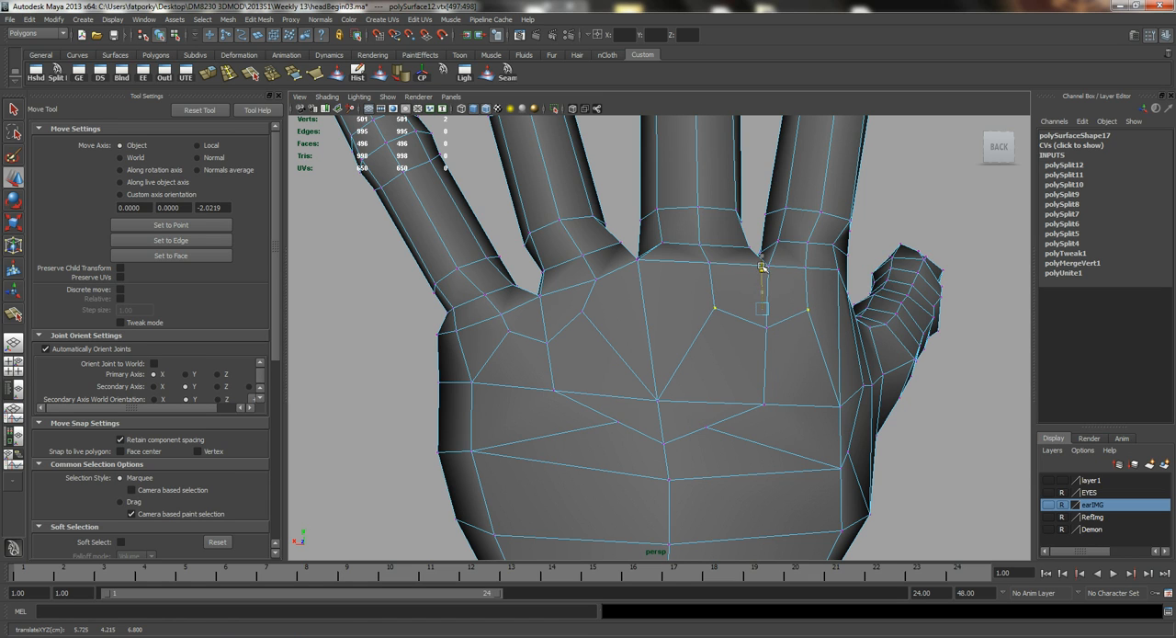
Select the two vertices on the arms of the wide central V and adjust their position and spacing.
left_click(619, 422)
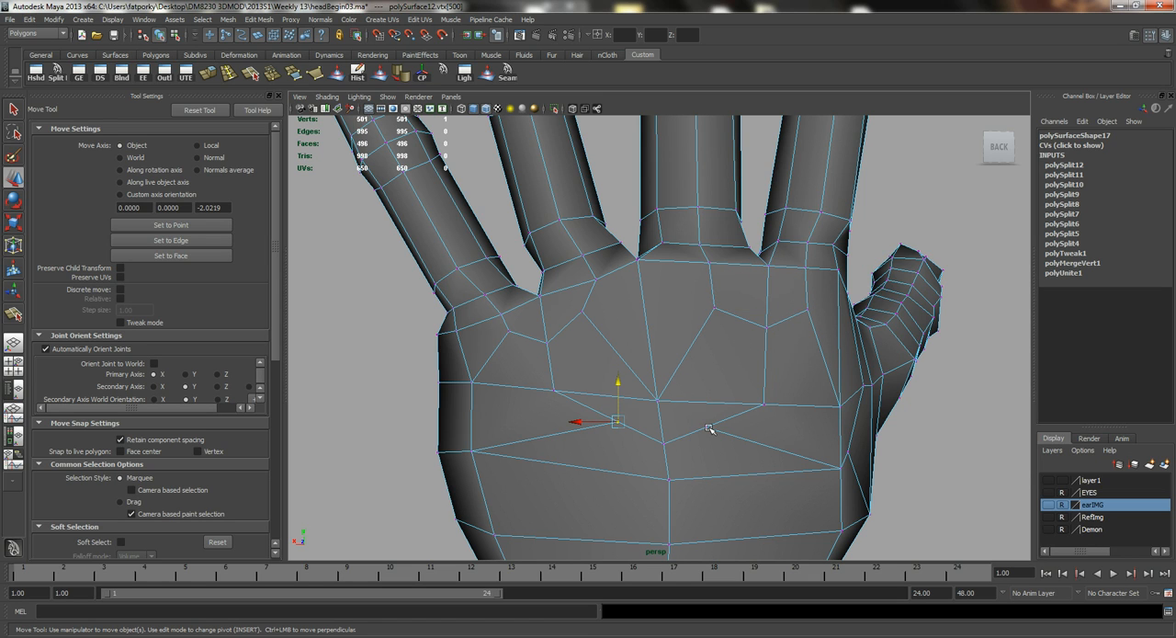
left_click(706, 427, "shift")
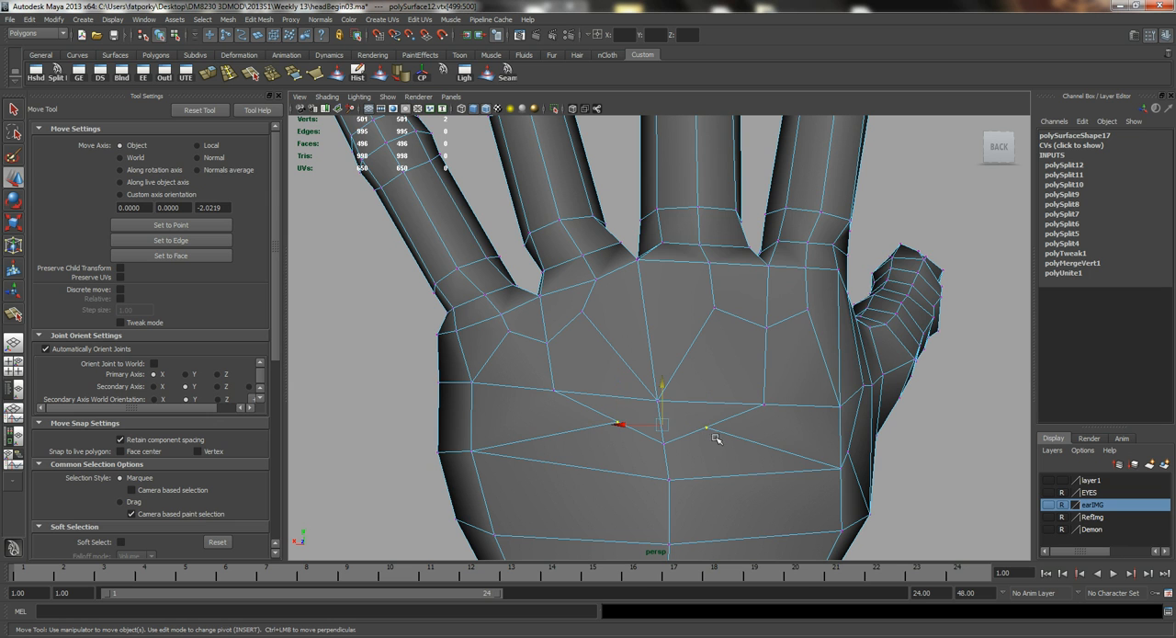
left_click_drag(661, 462, 682, 475, "alt")
key("r")
left_click_drag(628, 419, 578, 342, "alt")
key("q")
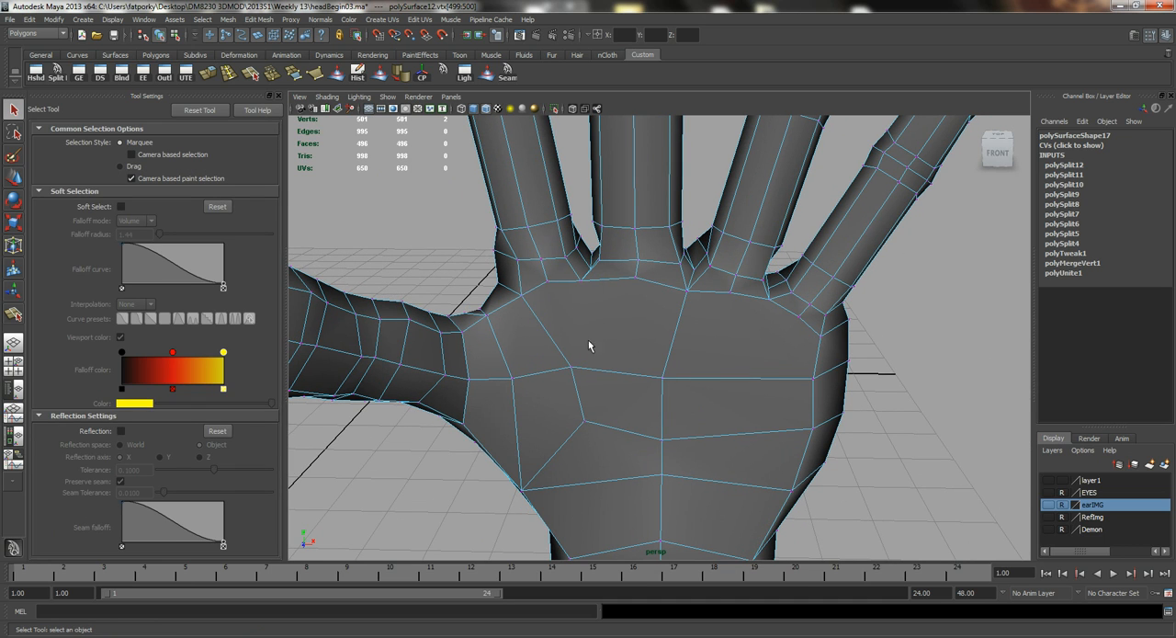
Split the front of the palm from the index–middle finger web down to the first cross edge.
left_click(57, 72)
left_click(580, 280)
left_click_drag(618, 374, 624, 374)
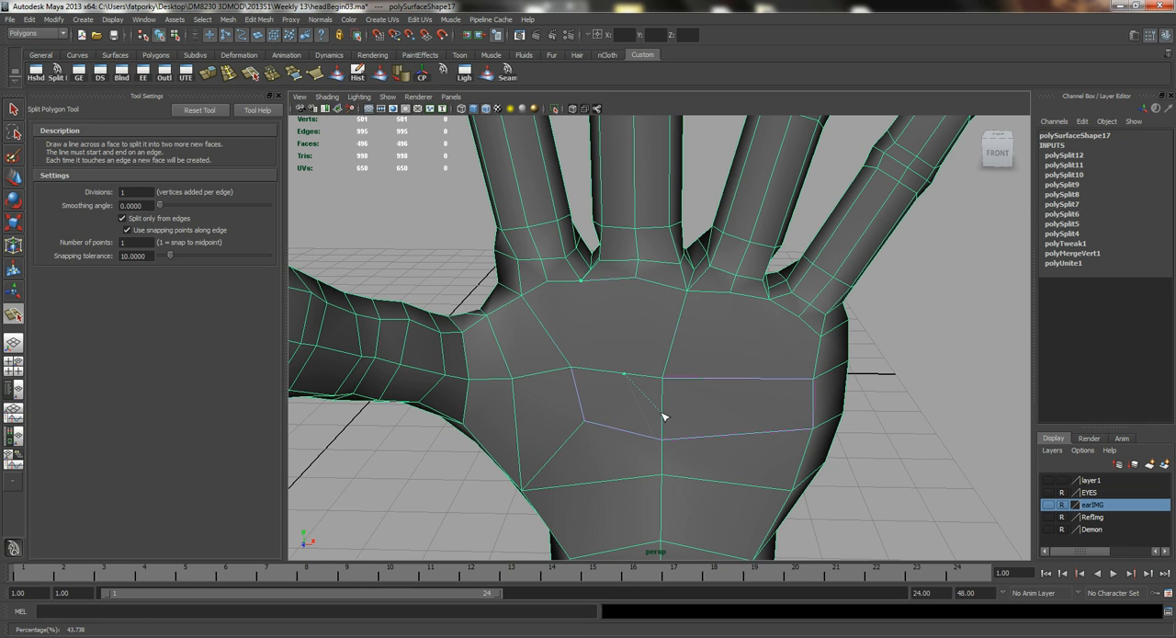
left_click(663, 420)
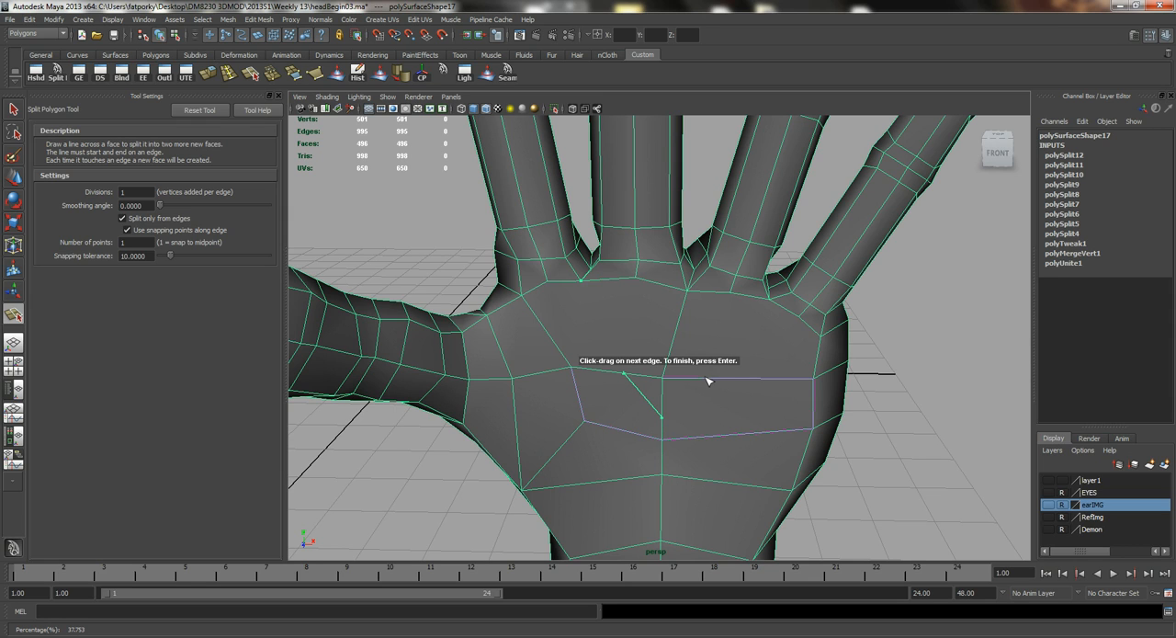
key("Return")
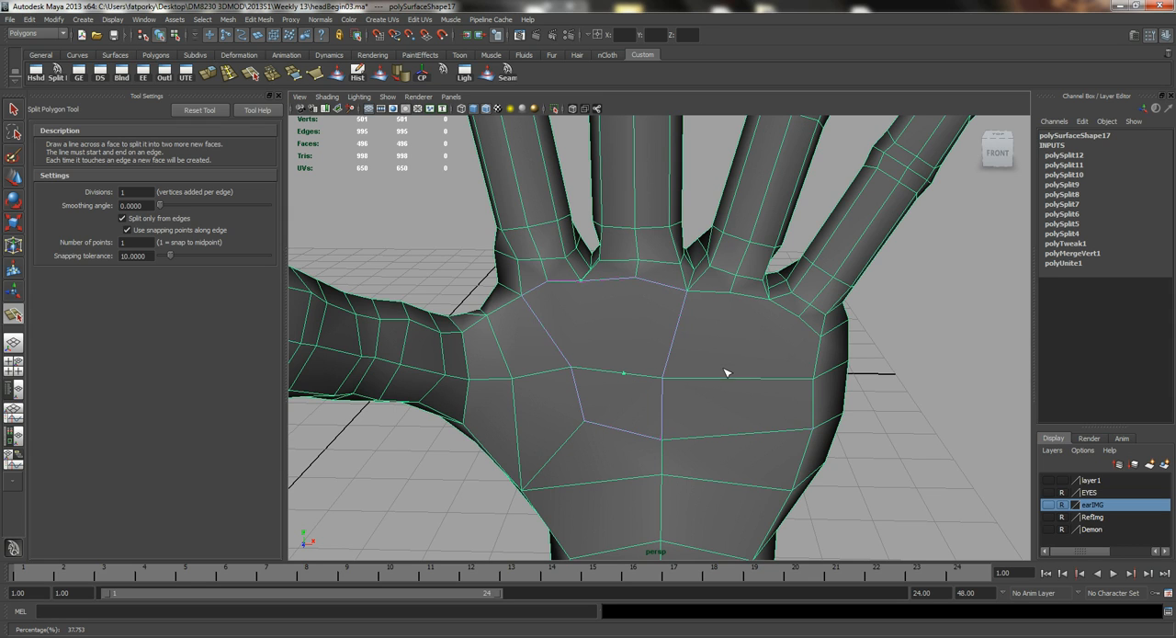
key("q")
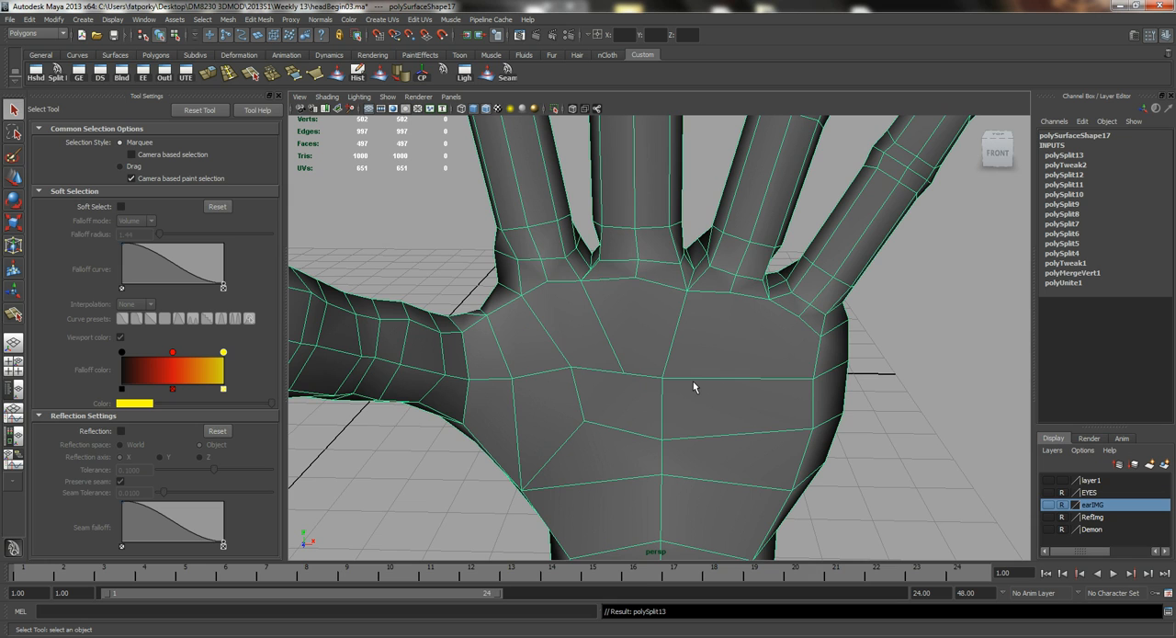
Split the front of the palm from the ring–little finger web down to the first cross edge.
left_click_drag(572, 302, 578, 307, "alt")
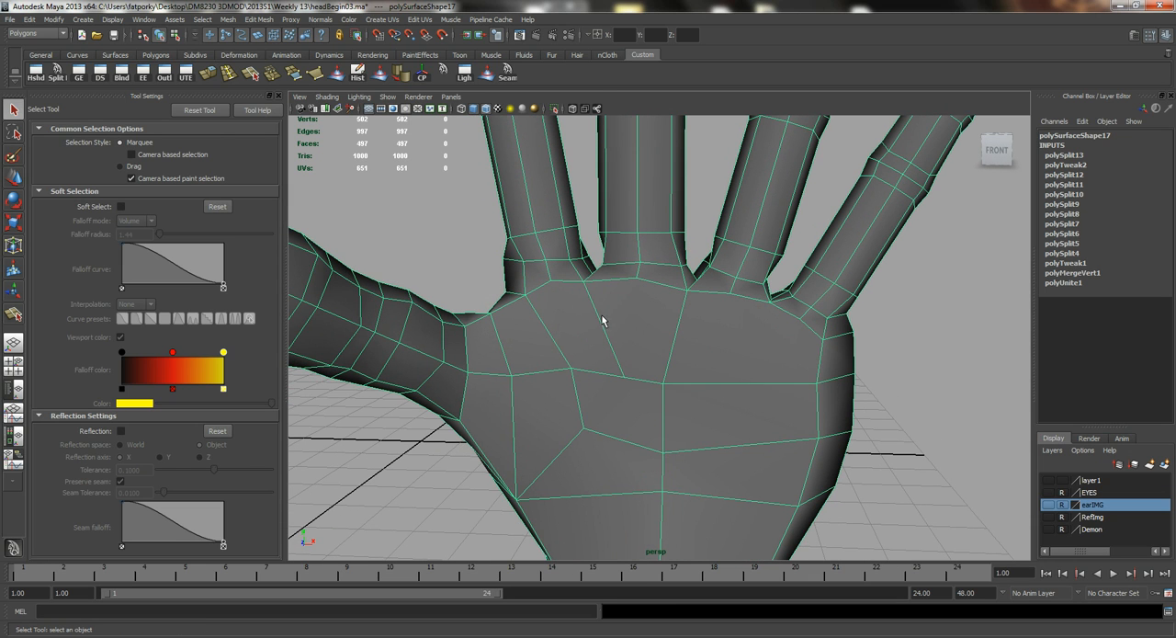
key("y")
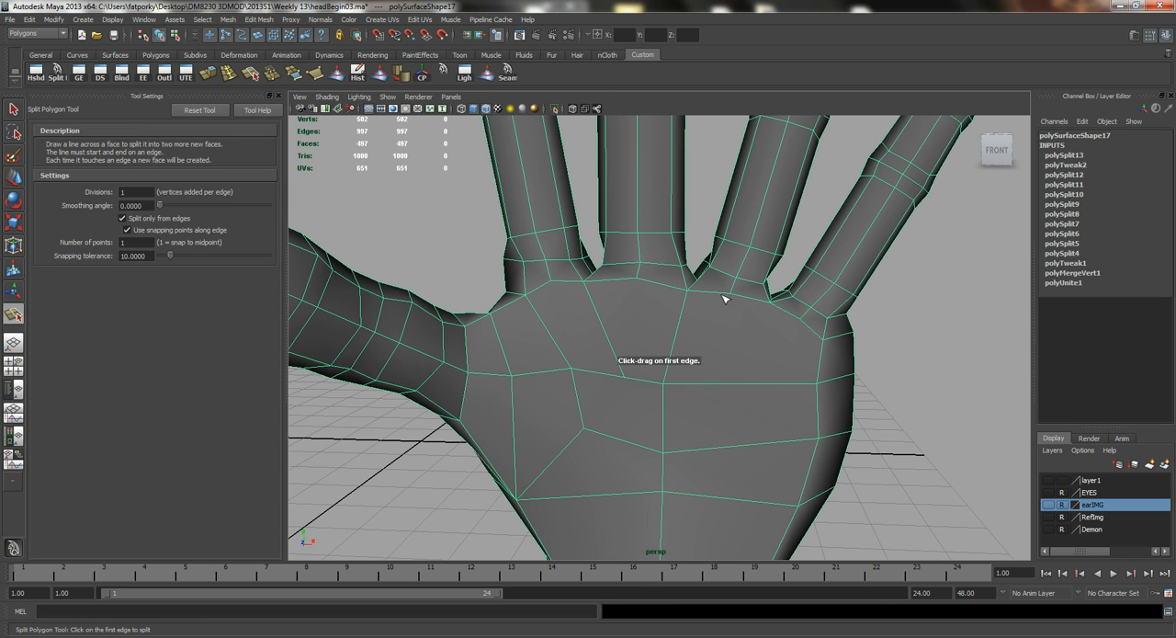
left_click(739, 384)
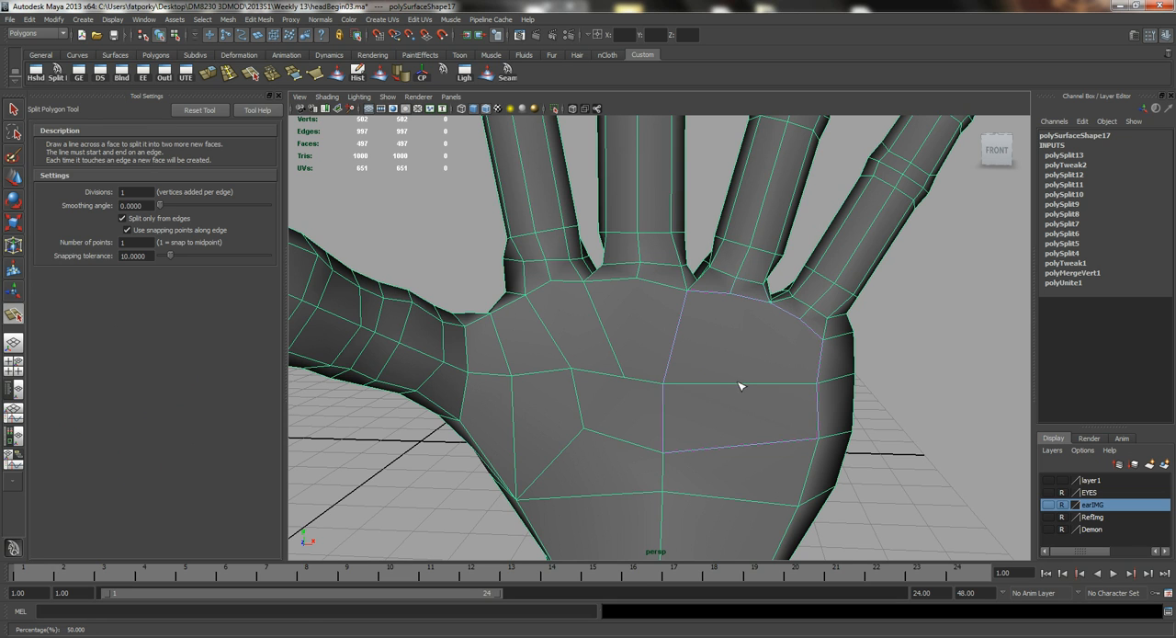
middle_click_drag(740, 400, 745, 384, "alt")
key("q")
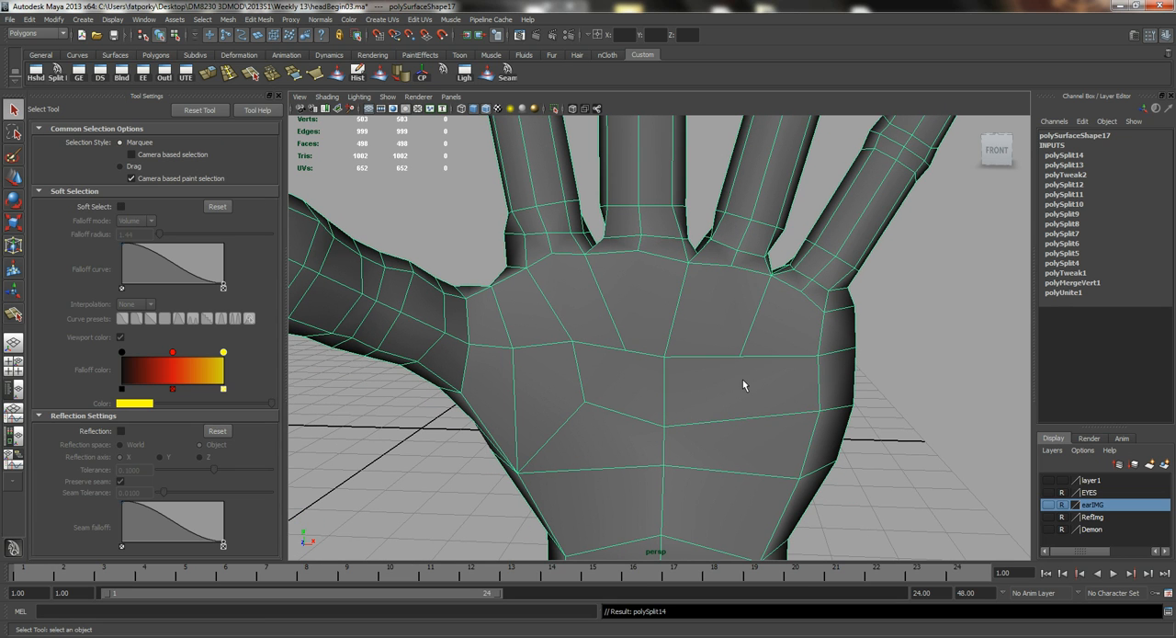
Cut V-shaped splits on the palm front, joining the index and middle finger bases and the ring and little finger bases.
key("y")
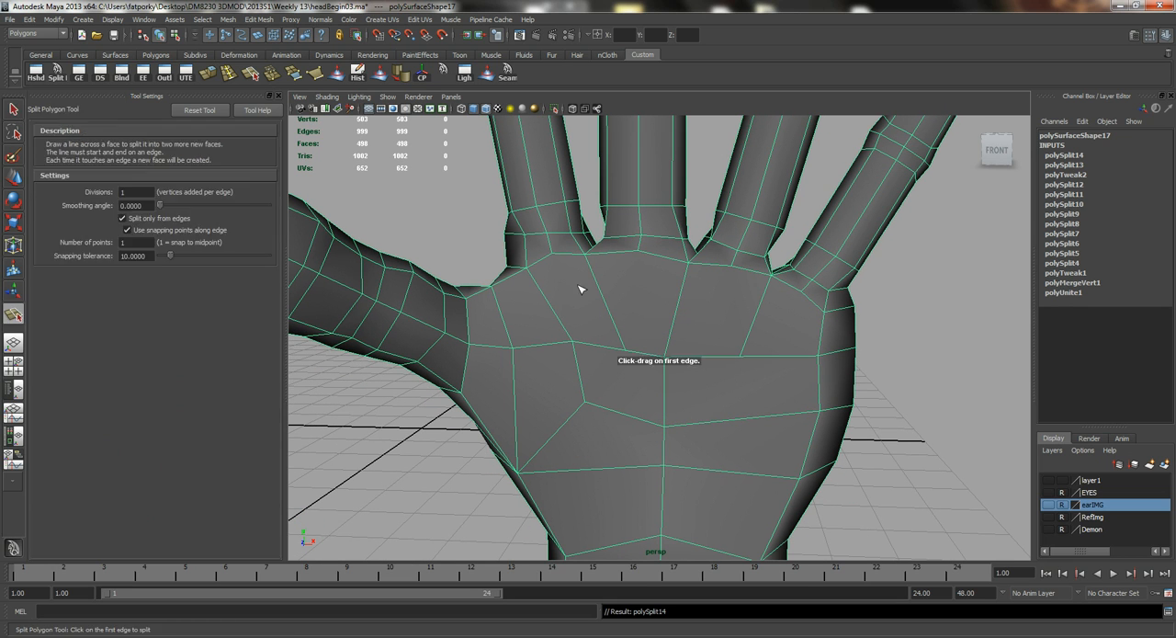
left_click_drag(562, 253, 519, 263)
left_click_drag(594, 278, 601, 291)
key("q")
key("y")
mouse_move(740, 274)
left_mouse_down()
mouse_move(722, 273)
mouse_move(732, 267)
left_mouse_up()
left_click_drag(755, 311, 759, 318)
key("Return")
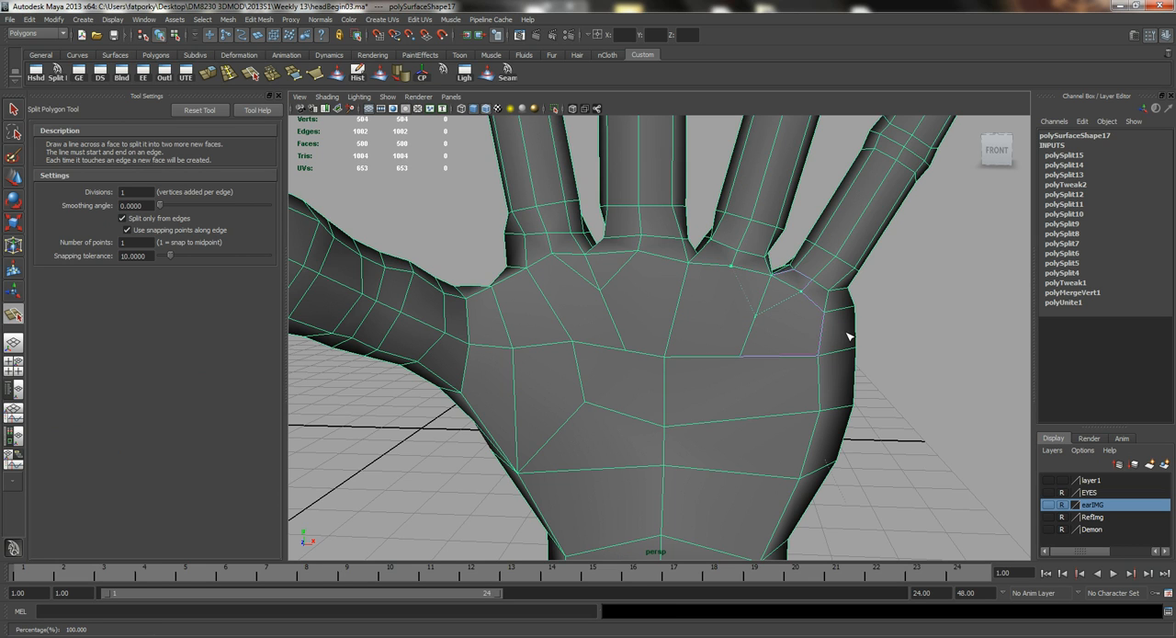
Split the palm front from the little-finger arm of the ring–little V to the outer vertex on the first cross edge.
key("q")
key("y")
left_click_drag(792, 300, 790, 313)
left_click(796, 357)
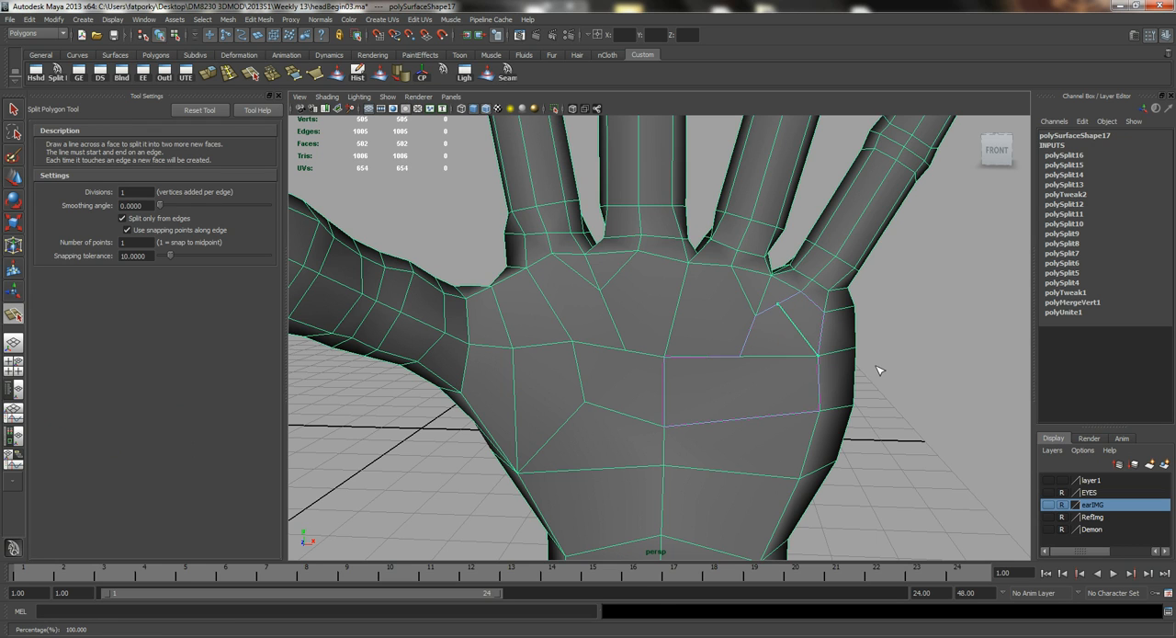
key("Return")
key("q")
Split the palm front from the ring-finger arm of the V through the central vertex to the middle-finger arm of the other V.
key("y")
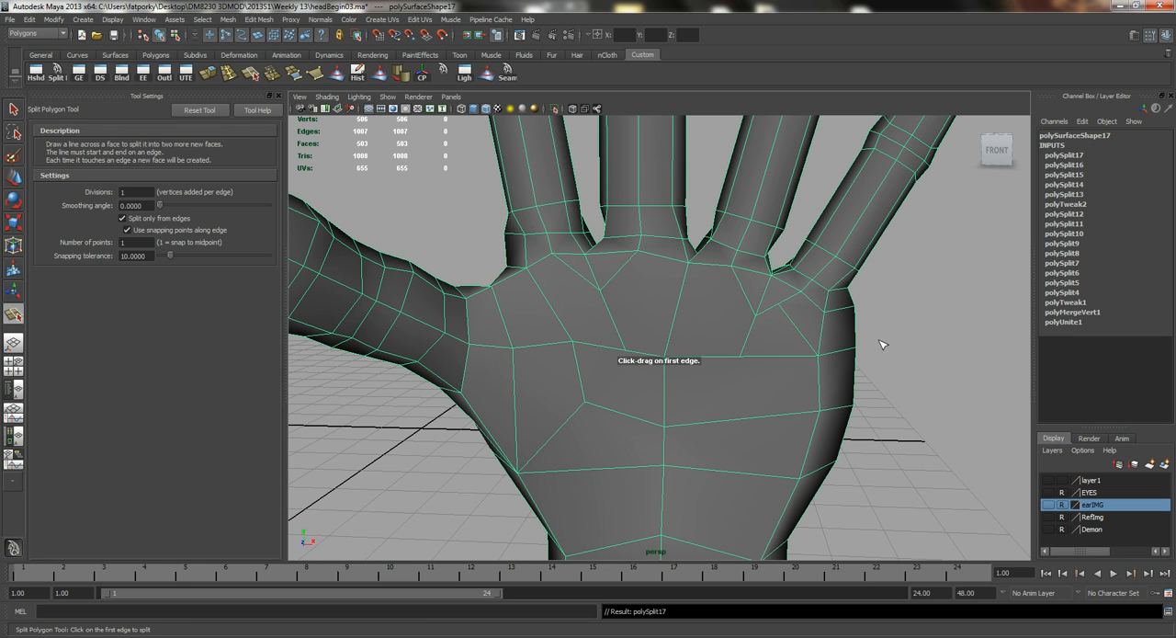
left_click(743, 288)
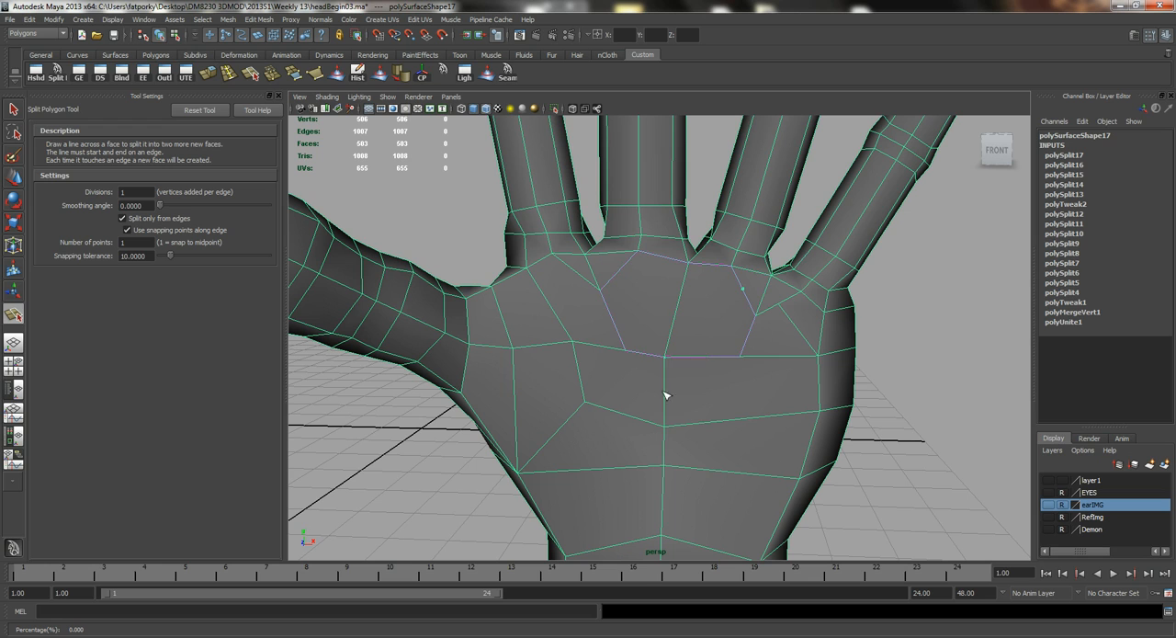
left_click(622, 272)
key("Return")
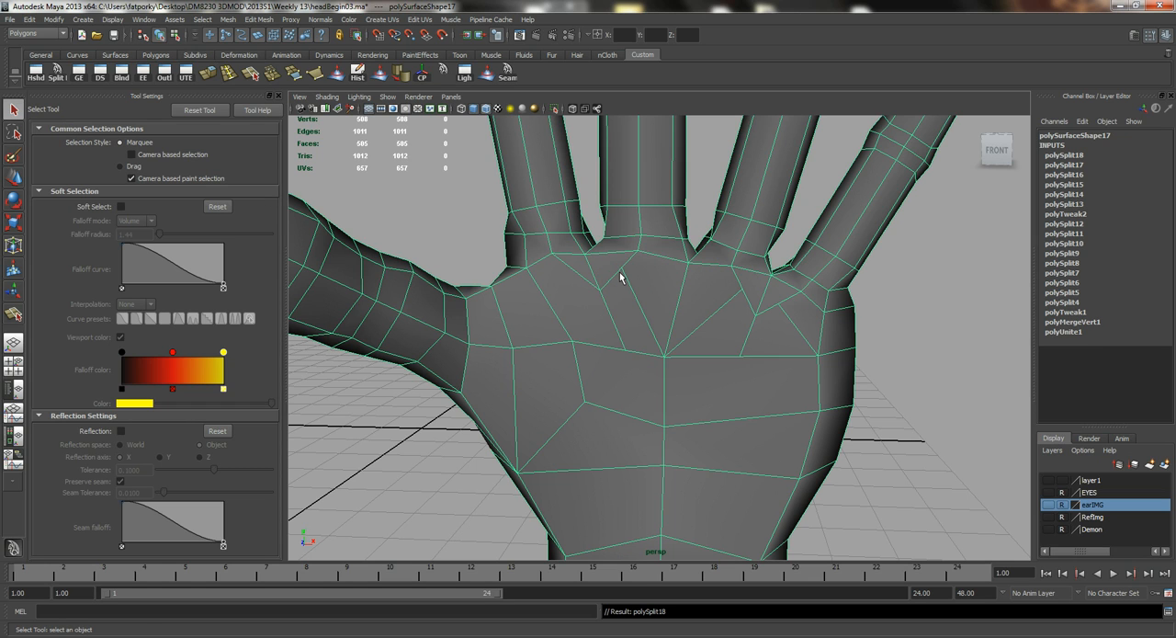
Split the palm front from the index-finger arm of the V down to the vertex below it on the first cross edge.
key("y")
left_click(573, 270)
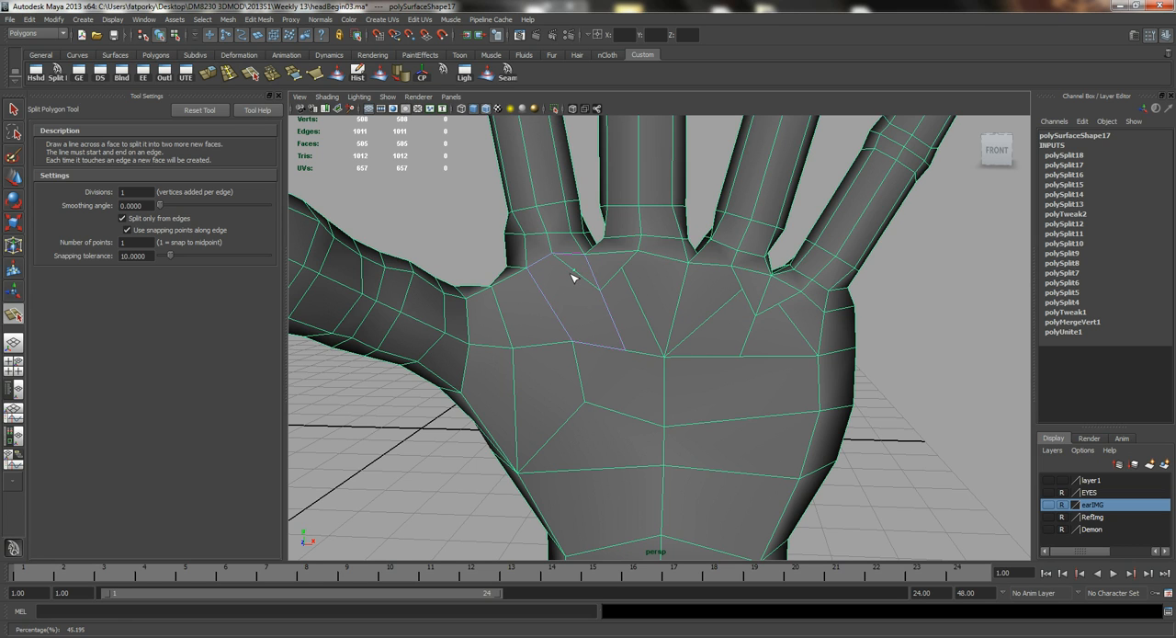
left_click(571, 339)
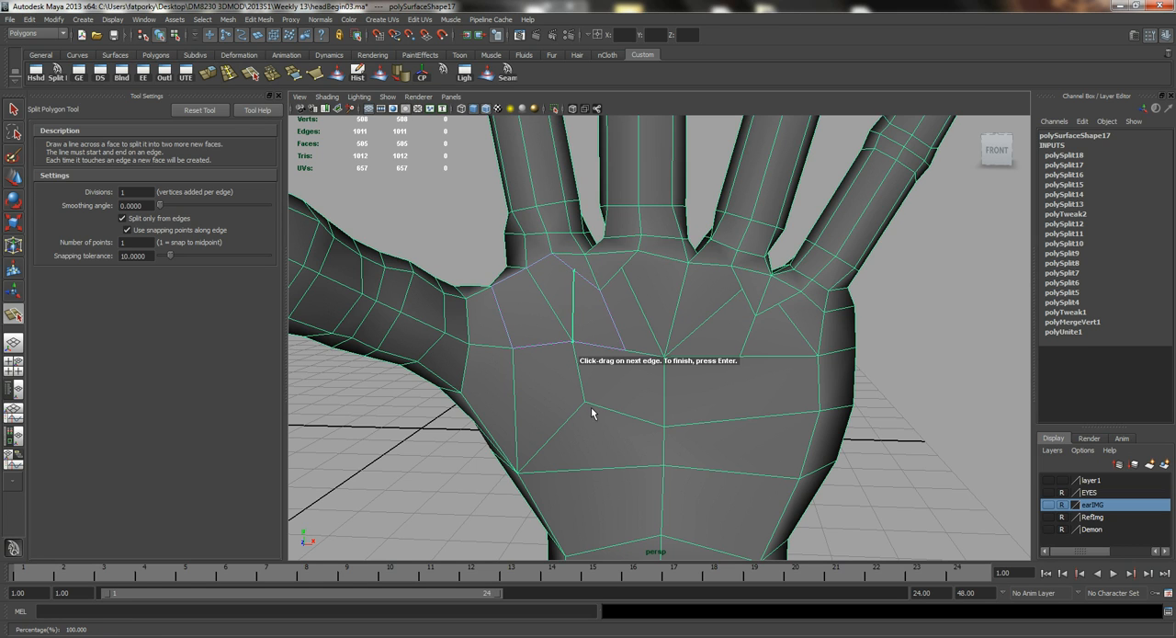
key("Return")
Spread the arm vertices of the index–middle V apart by scaling, and do the same with those of the ring–little V.
right_click_drag(615, 272, 569, 285)
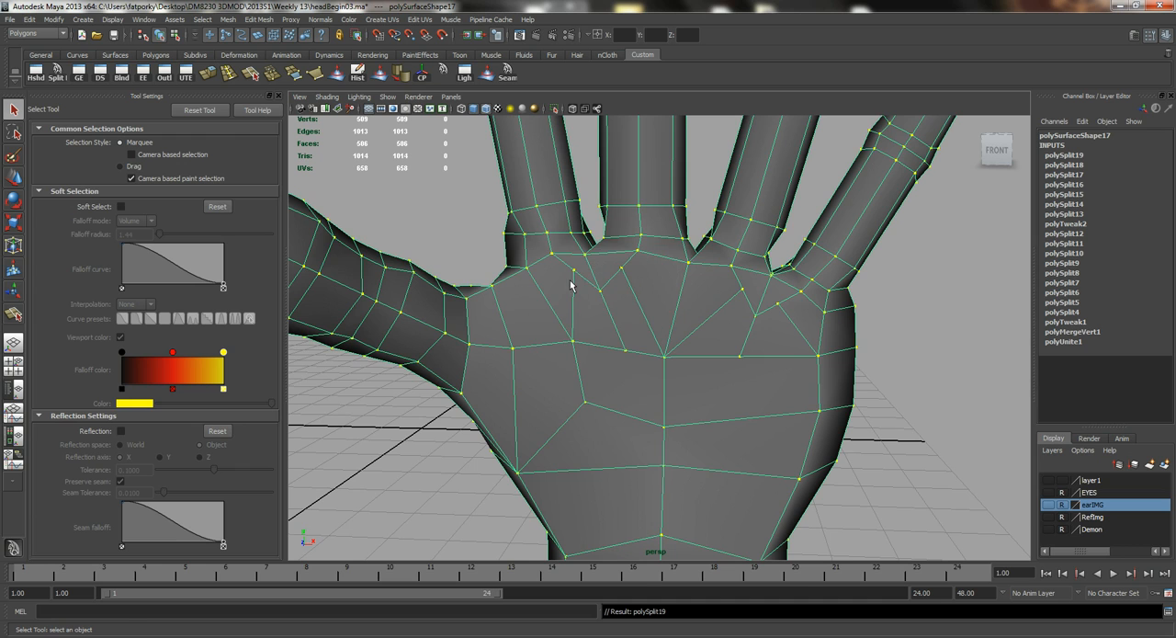
left_click(573, 272)
left_click(622, 270, "shift")
key("r")
middle_click_drag(622, 344, 668, 359)
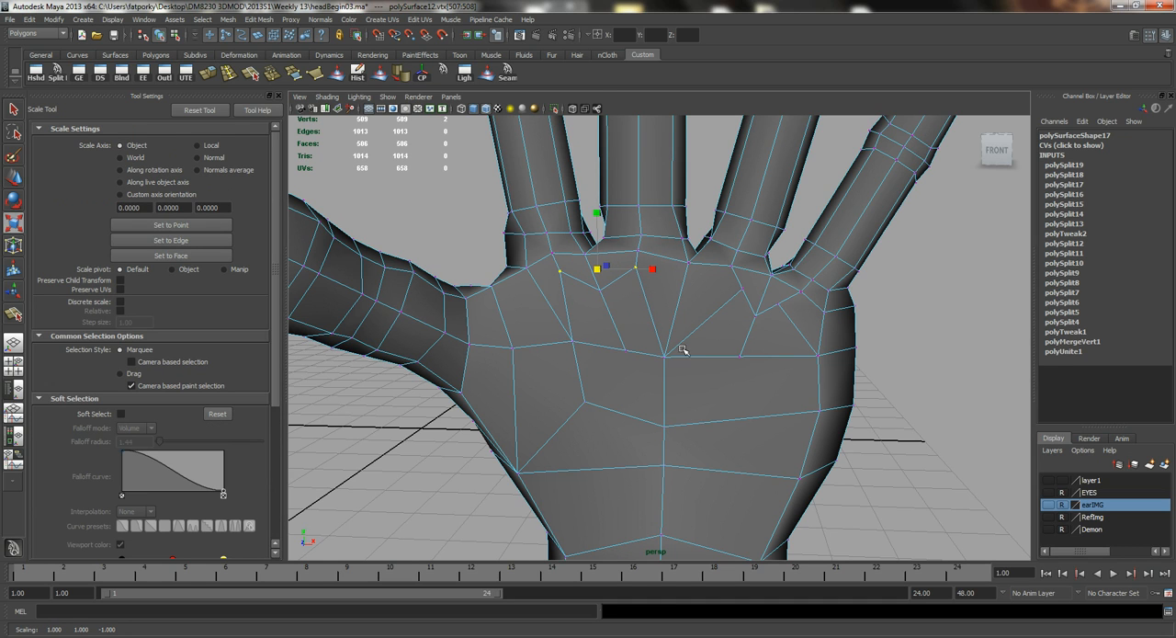
left_click(741, 289)
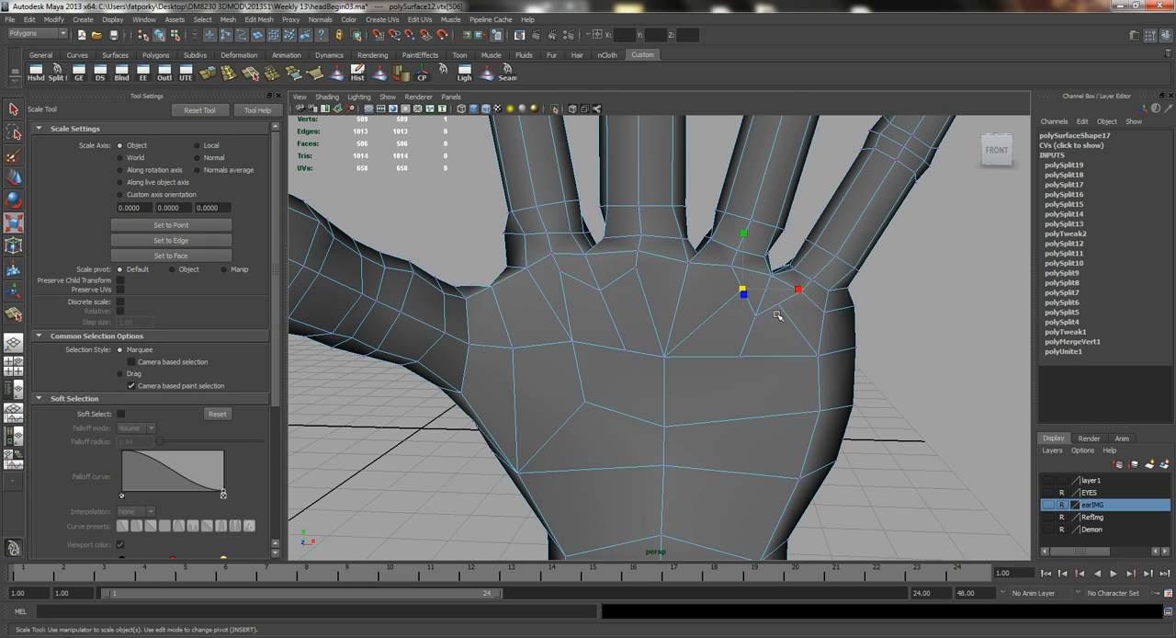
left_click(778, 305, "shift")
scroll(792, 358, "up", 2)
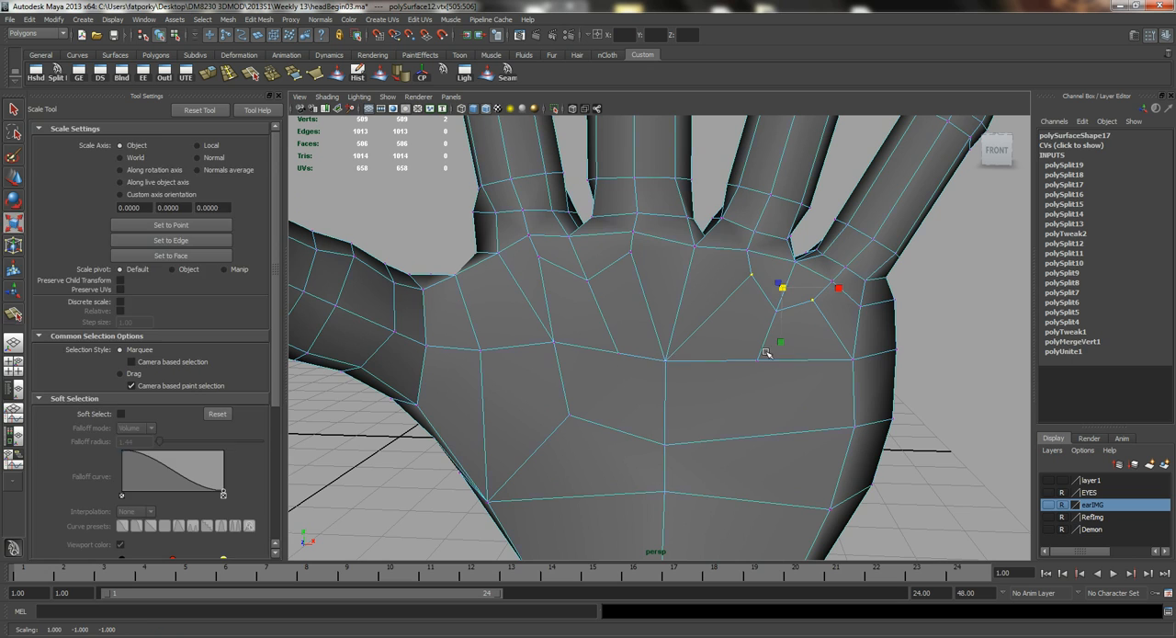
Cut a wide V-shaped split across the palm's centre line, joining the lower ends of the two finger-web splits below the first cross edge.
key("g")
left_click_drag(611, 351, 670, 410)
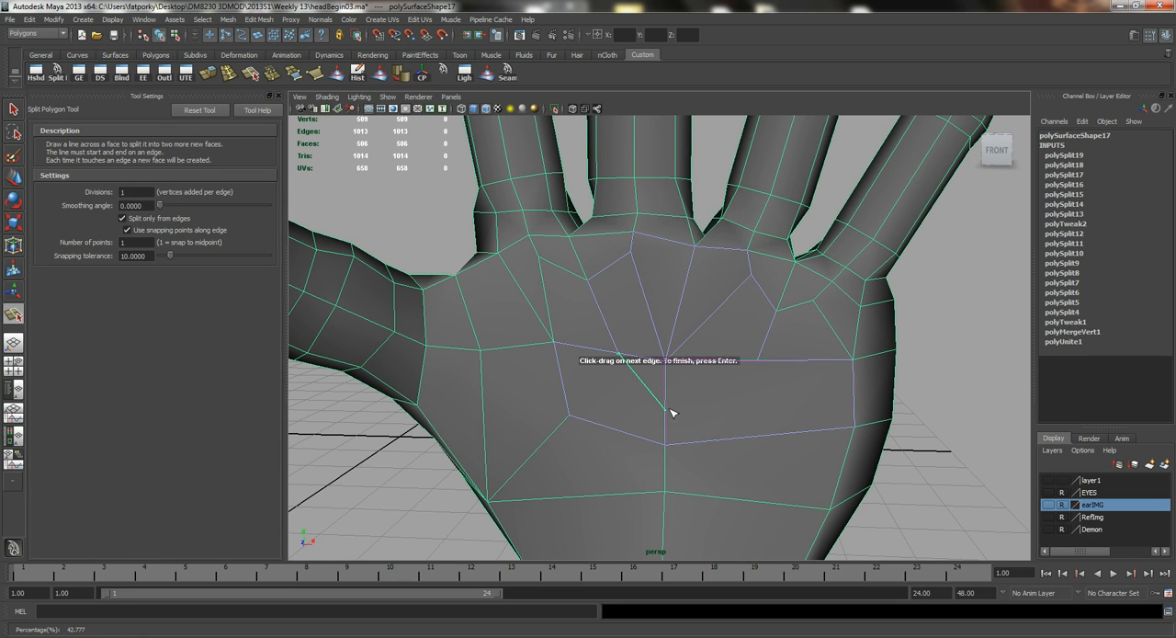
left_click_drag(734, 365, 796, 373)
key("Return")
Split from both arms of the wide central V outward to the palm vertices on the little-finger side and the thumb side.
left_click_drag(732, 386, 904, 433)
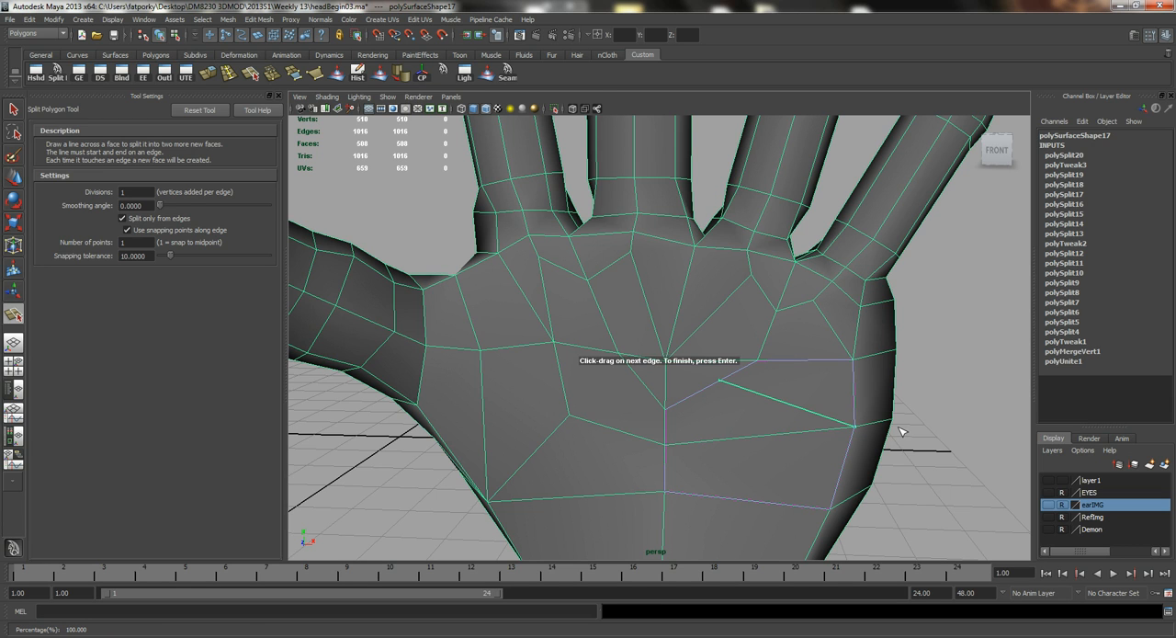
key("Return")
key("y")
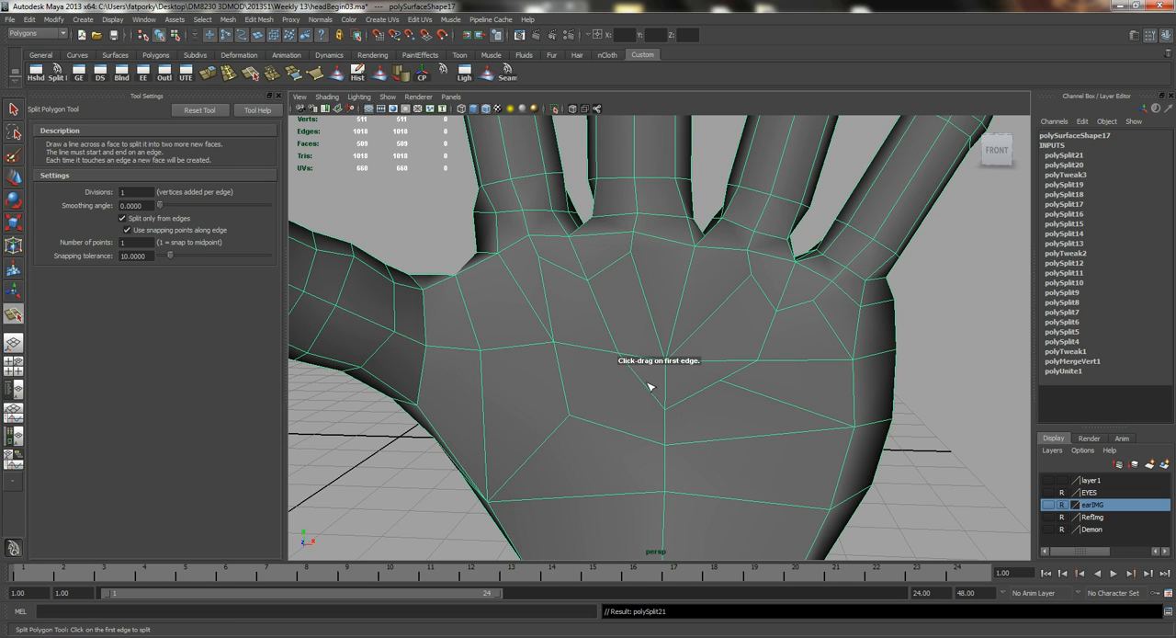
left_click_drag(646, 388, 644, 388)
left_click(570, 409)
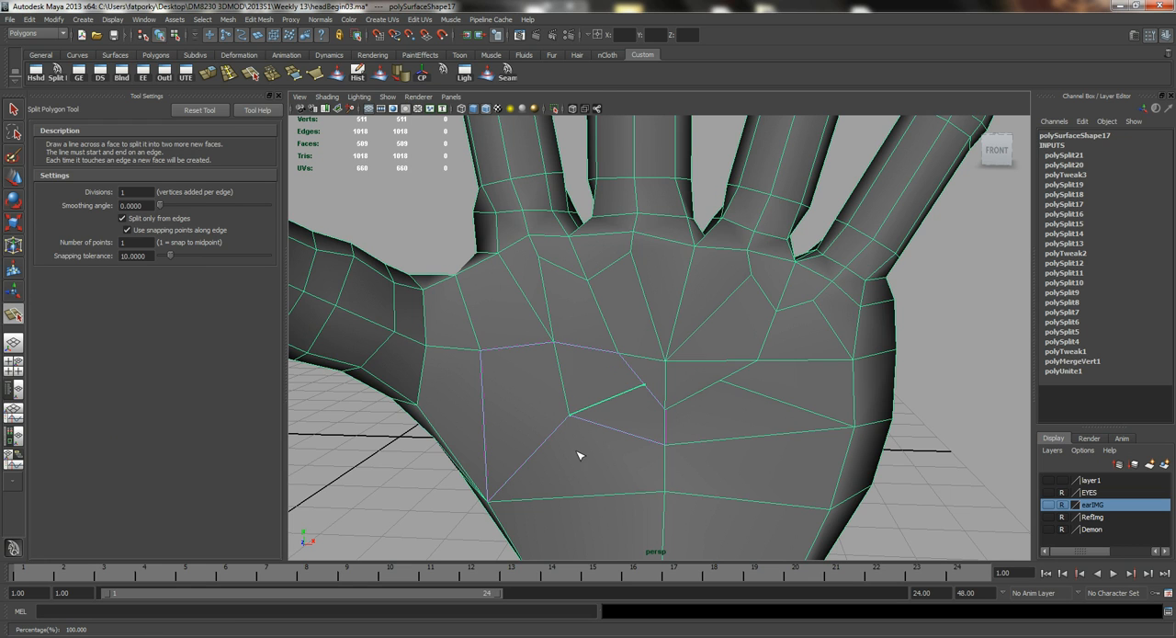
key("Return")
Select the two vertices on the arms of the wide V at mid-palm and scale them apart.
key("r")
right_click_drag(699, 419, 655, 412)
left_click(643, 384)
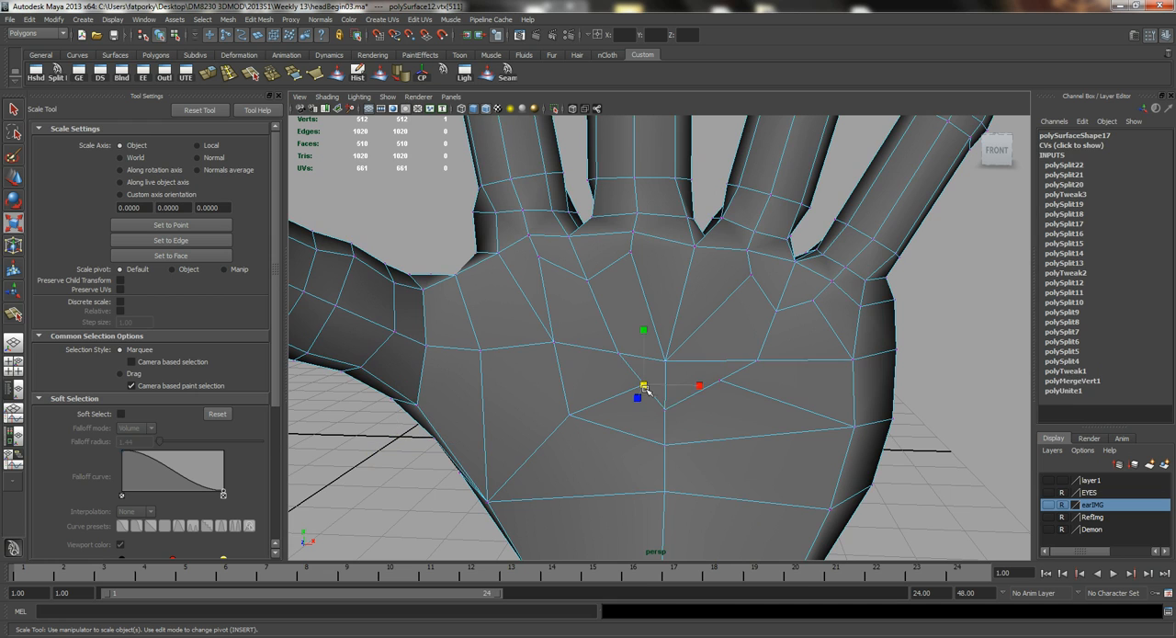
left_click(720, 380, "shift")
middle_click_drag(761, 475, 780, 488)
Smooth the palm with the Sculpt Geometry Tool's smooth operation and check the back of the hand.
key("q")
right_click_drag(713, 432, 762, 413)
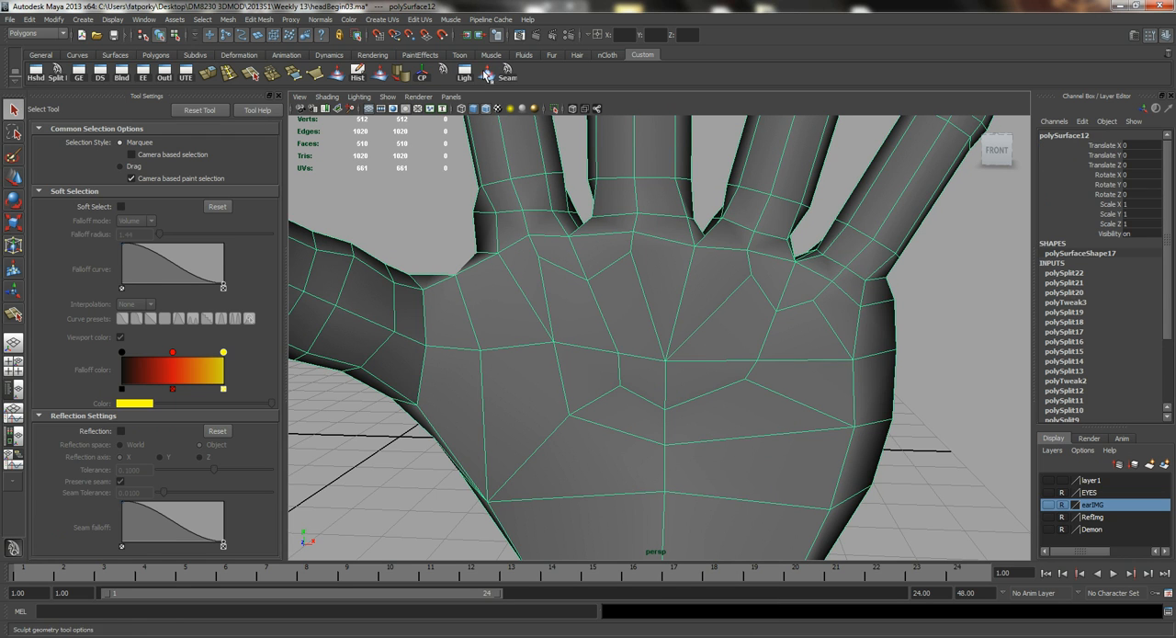
left_click(487, 74)
mouse_move(586, 326)
left_mouse_down()
mouse_move(564, 350)
mouse_move(581, 322)
mouse_move(762, 412)
mouse_move(661, 428)
mouse_move(769, 438)
mouse_move(692, 410)
left_mouse_up()
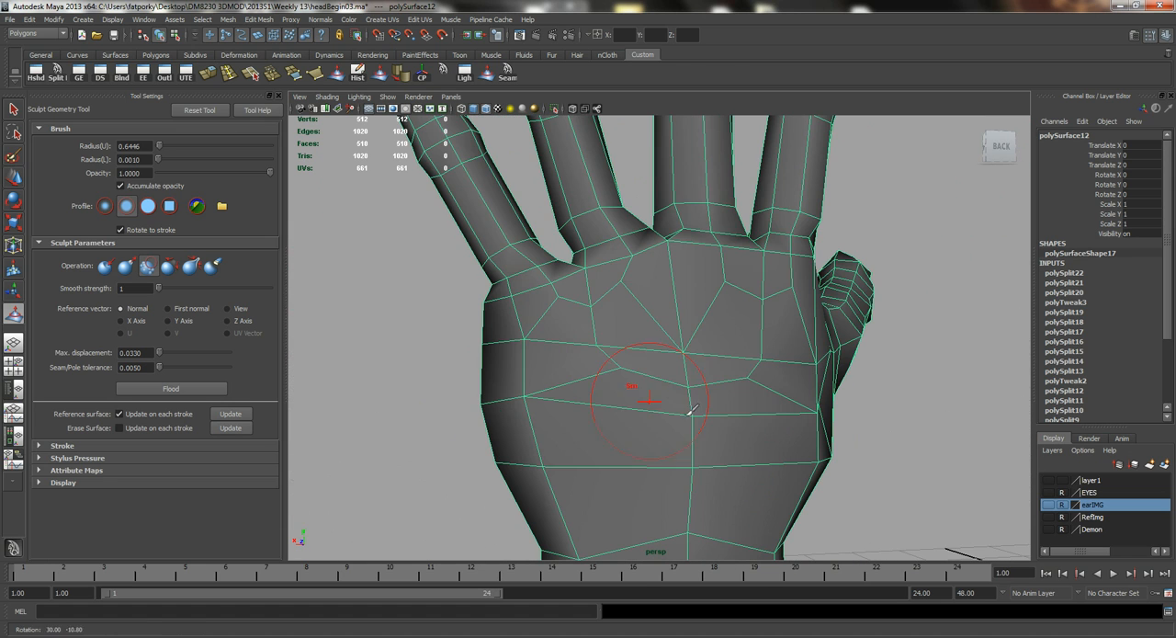
mouse_move(605, 301)
left_mouse_down()
mouse_move(740, 337)
mouse_move(705, 328)
mouse_move(727, 392)
mouse_move(651, 401)
mouse_move(554, 388)
mouse_move(654, 391)
mouse_move(763, 418)
mouse_move(735, 399)
mouse_move(754, 412)
mouse_move(733, 446)
left_mouse_up()
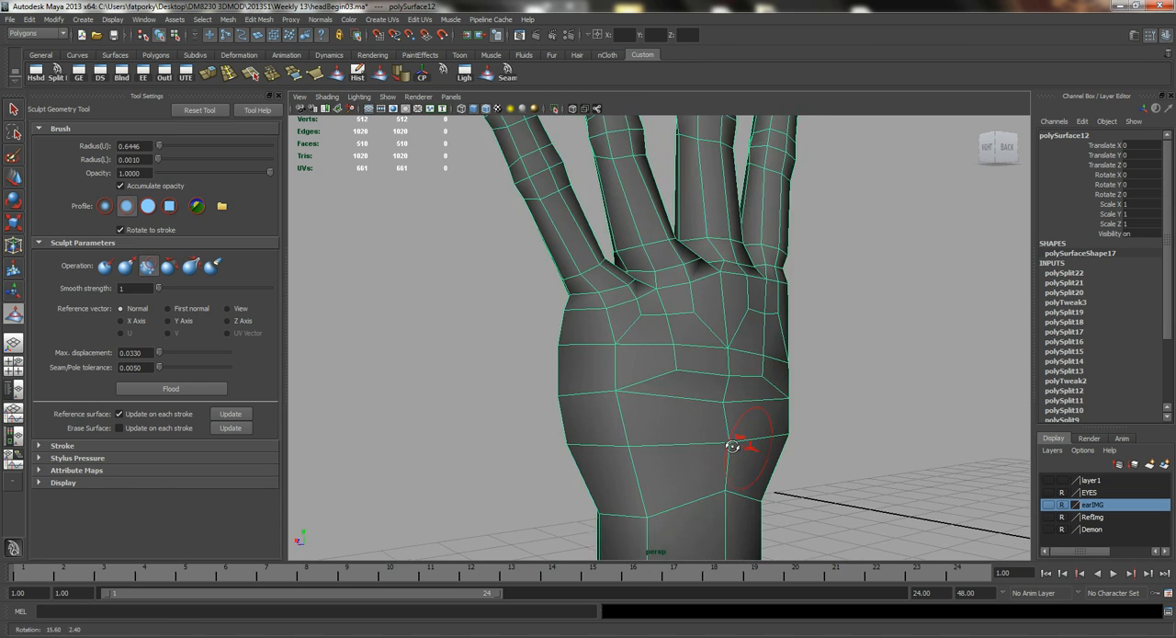
key("q")
Try to delete the faces closing the wrist end of the hand, and undo the deletion.
right_click_drag(704, 407, 649, 386, "alt")
mouse_move(649, 386)
left_mouse_down("alt")
mouse_move(677, 362)
mouse_move(726, 409)
mouse_move(670, 392)
left_mouse_up("alt")
right_click_drag(670, 392, 633, 487)
mouse_move(638, 466)
left_mouse_down()
mouse_move(690, 474)
mouse_move(678, 456)
left_mouse_up()
key("Delete")
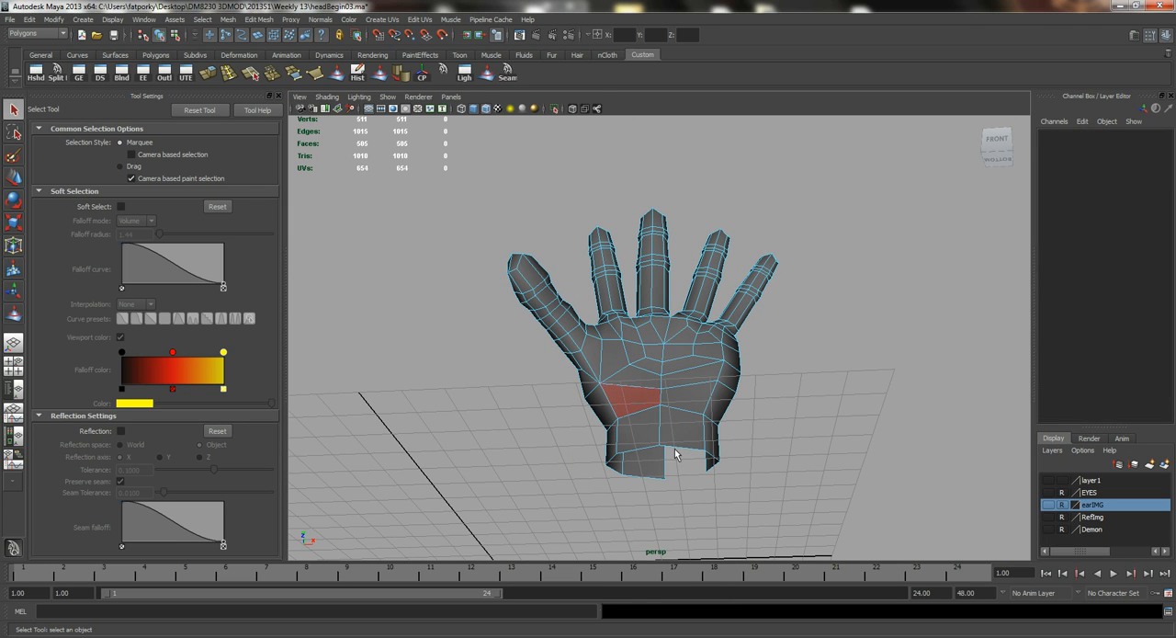
key("ctrl+z")
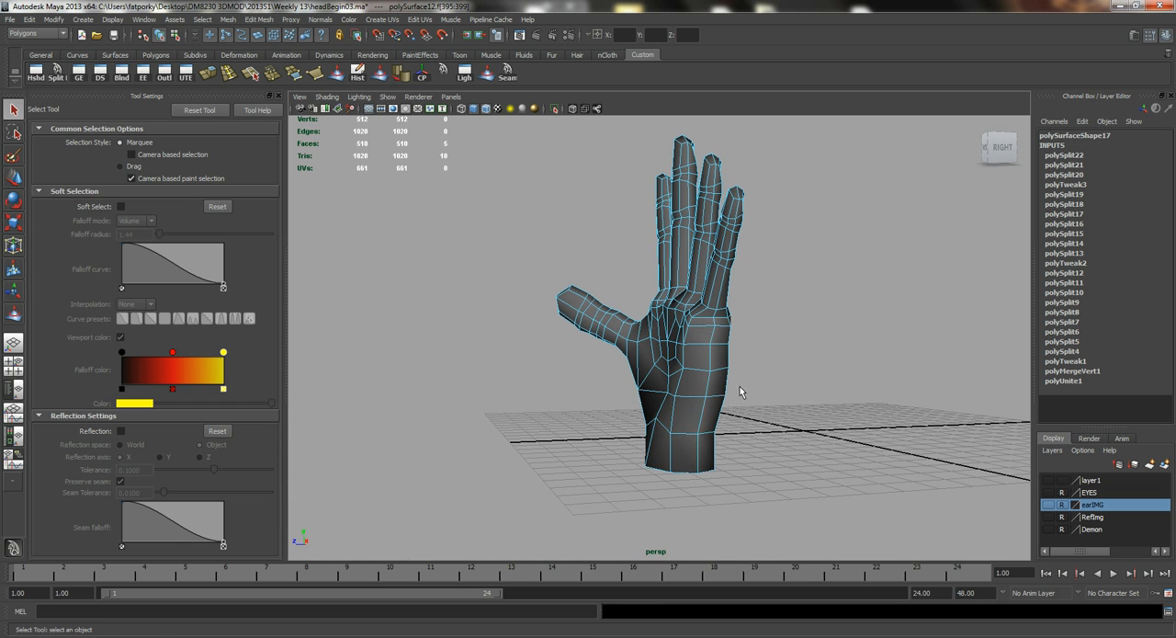
Delete only the cap faces that close the wrist end of the hand.
left_click_drag(662, 444, 740, 428, "alt")
key("Delete")
mouse_move(670, 342)
left_mouse_down("alt")
mouse_move(638, 349)
mouse_move(788, 420)
mouse_move(670, 354)
left_mouse_up("alt")
right_click_drag(670, 354, 743, 358)
left_click_drag(788, 386, 563, 315, "alt")
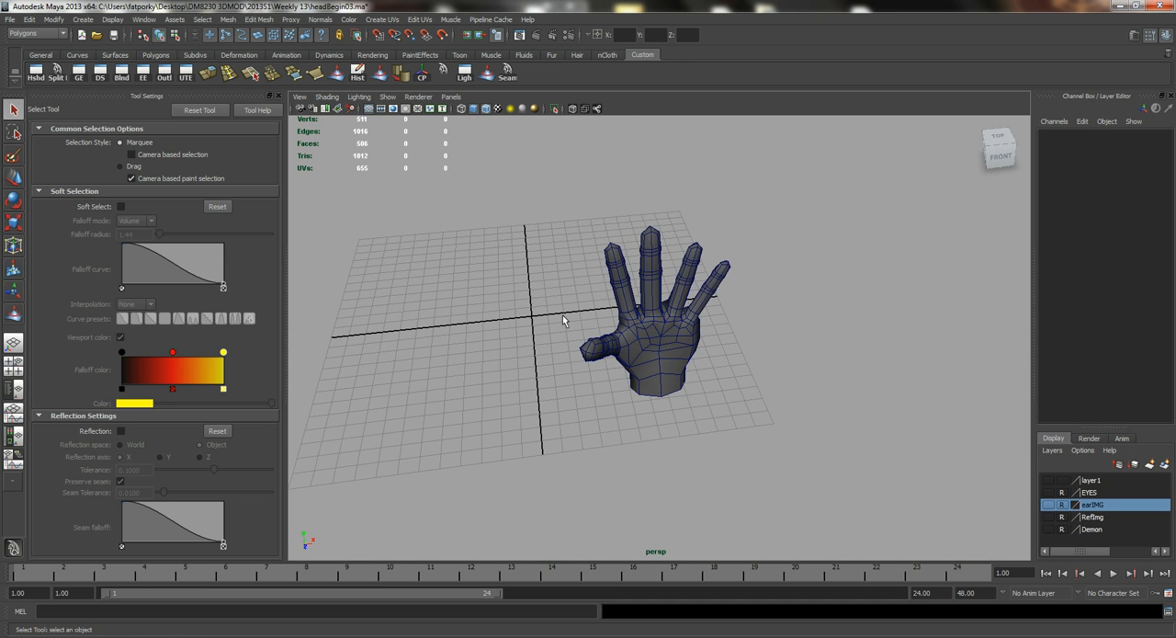
Show layer1 with the body and select the hand in the front view.
left_click(1049, 480)
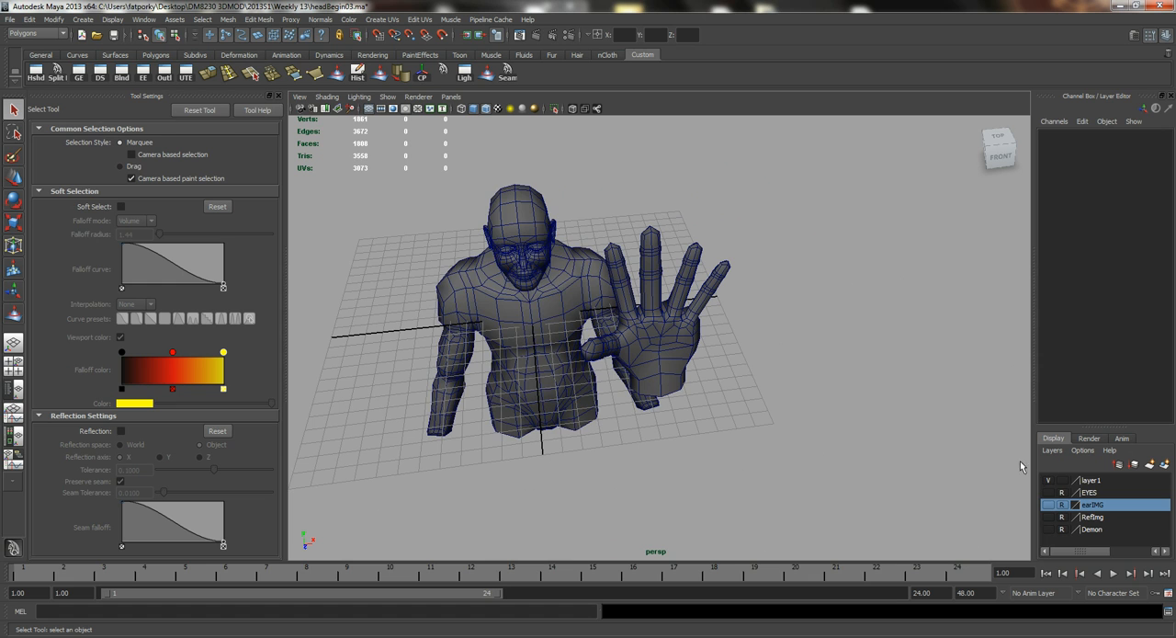
left_click(651, 271)
left_click_drag(651, 270, 652, 397, "alt")
key("space")
middle_click_drag(586, 394, 682, 399, "alt")
right_click_drag(682, 399, 565, 324, "alt")
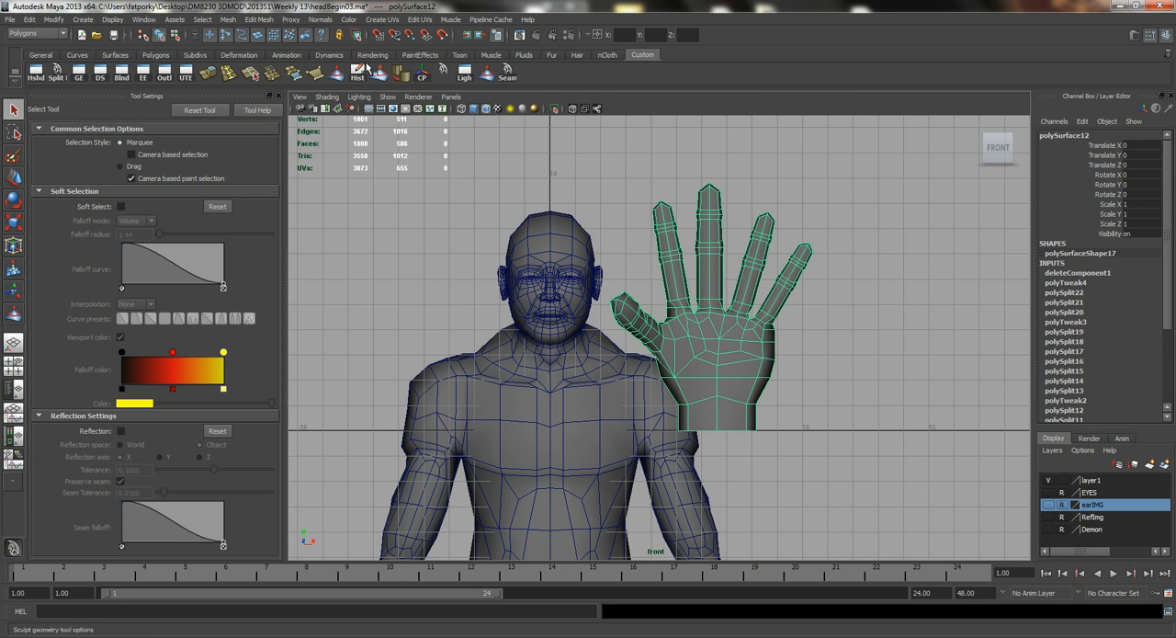
Delete the hand's construction history and center its pivot.
left_click(358, 74)
key("r")
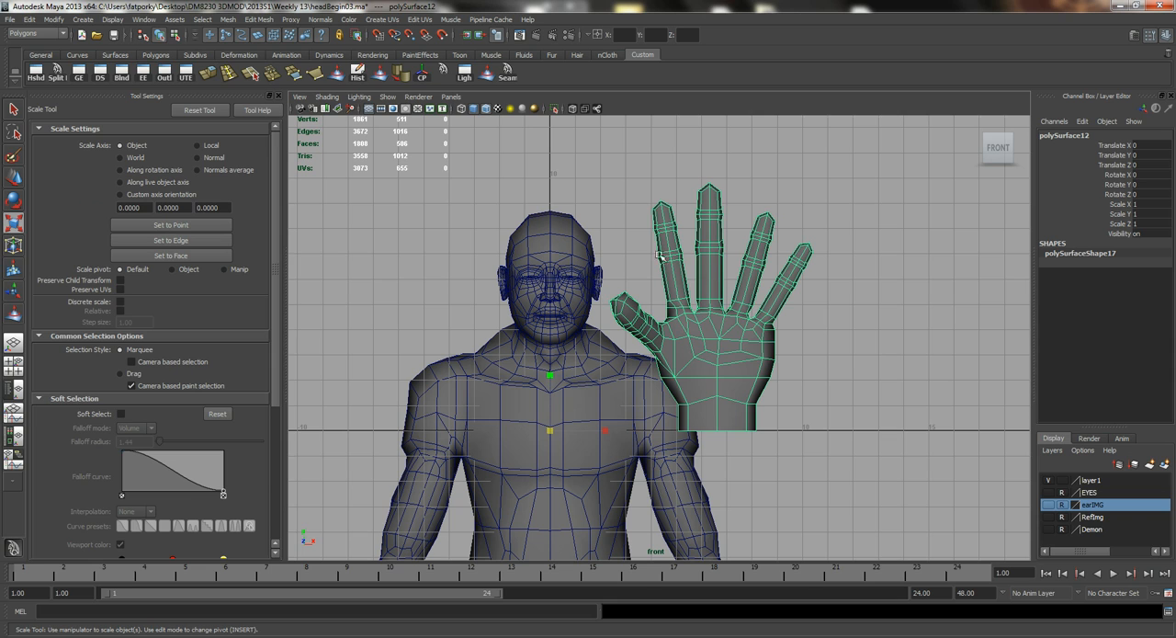
left_click(53, 19)
mouse_move(111, 73)
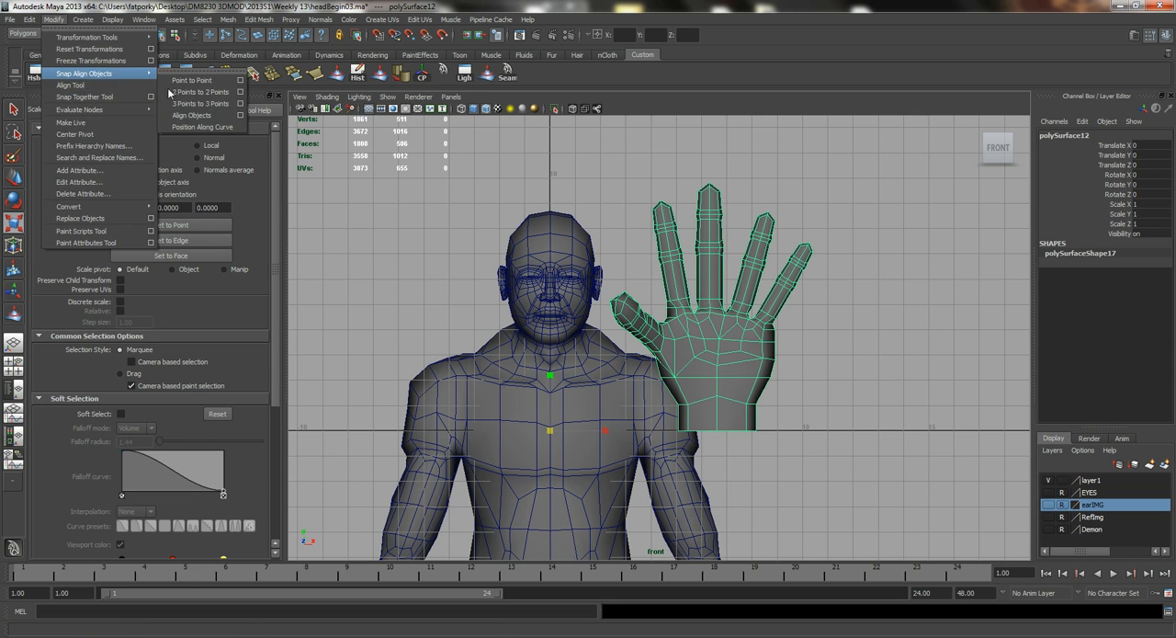
left_click(74, 134)
Place the hand over the face for size comparison and scale it uniformly to about 0.486.
middle_click_drag(677, 354, 644, 366)
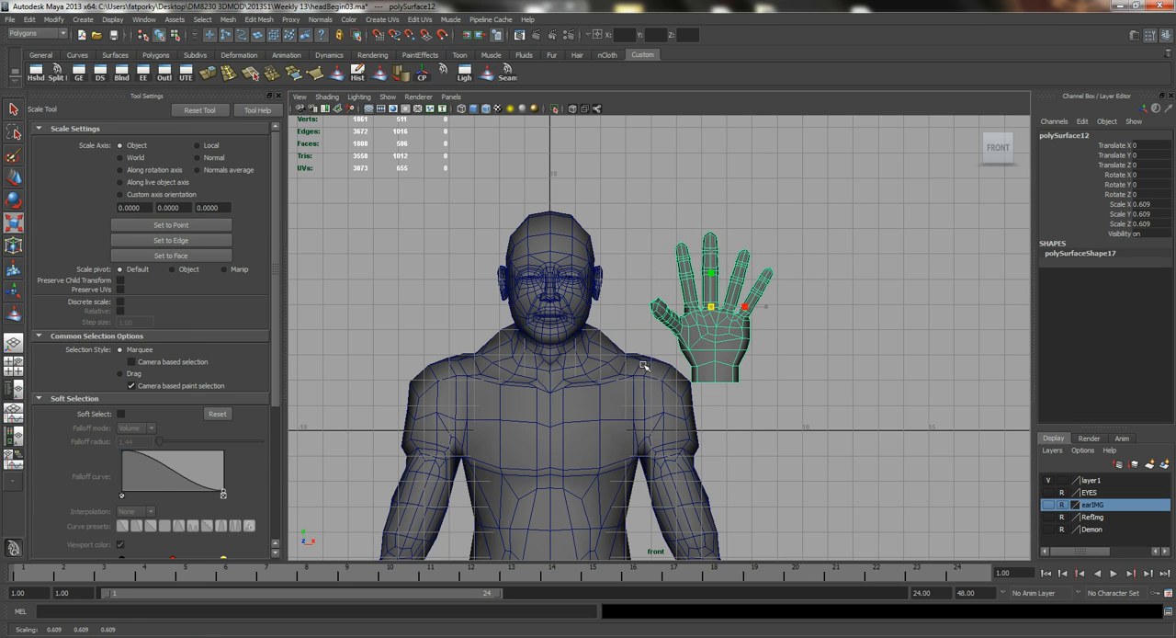
key("w")
left_click_drag(710, 306, 555, 270)
key("r")
mouse_move(617, 321)
middle_mouse_down()
mouse_move(590, 322)
mouse_move(600, 321)
middle_mouse_up()
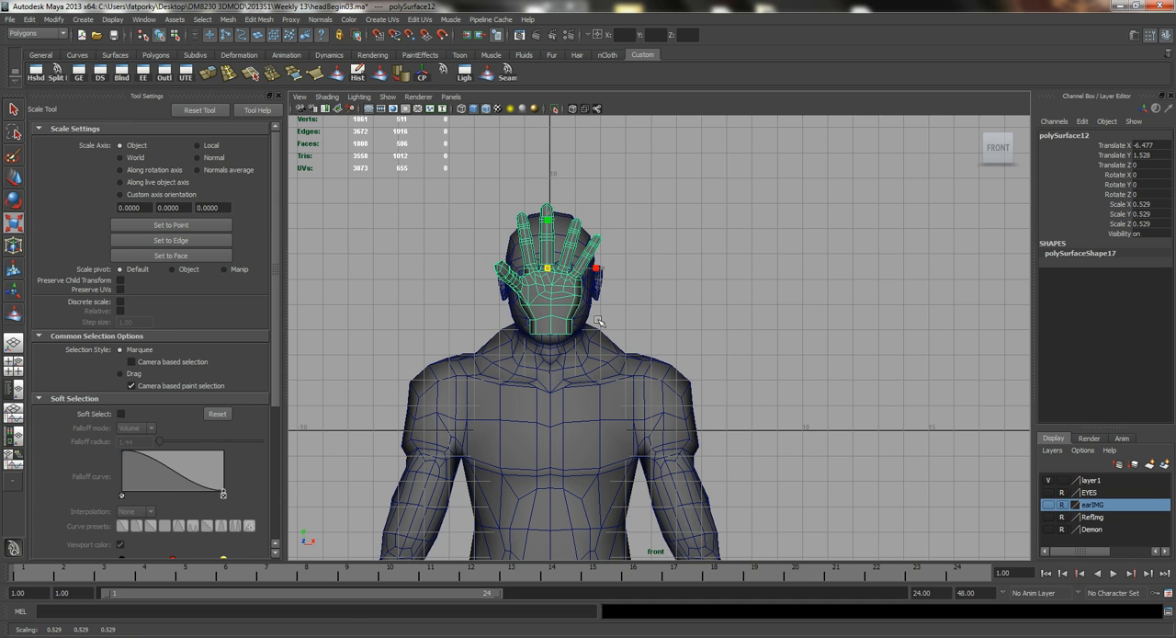
key("w")
left_click_drag(546, 269, 545, 282)
key("r")
middle_click_drag(640, 345, 651, 349)
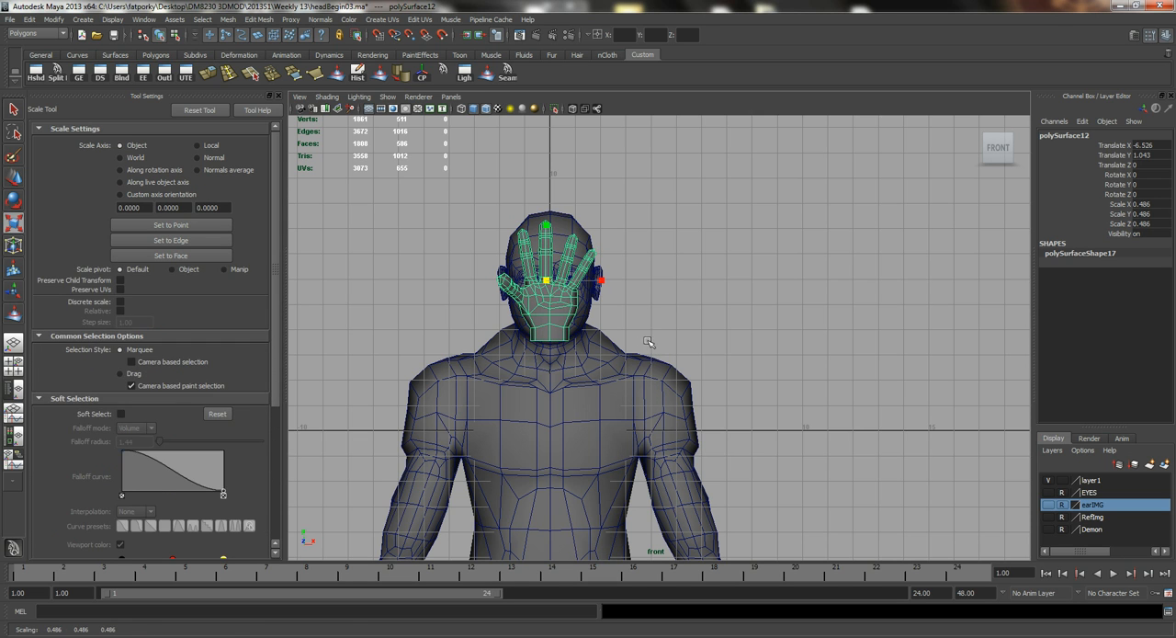
Move the hand down beside the open end of the forearm, at about X 4.779 and Y -13.367.
key("w")
left_click_drag(546, 279, 718, 388)
middle_click_drag(742, 414, 634, 192, "alt")
key("space")
left_click_drag(627, 186, 742, 443)
middle_click_drag(692, 378, 649, 276, "alt")
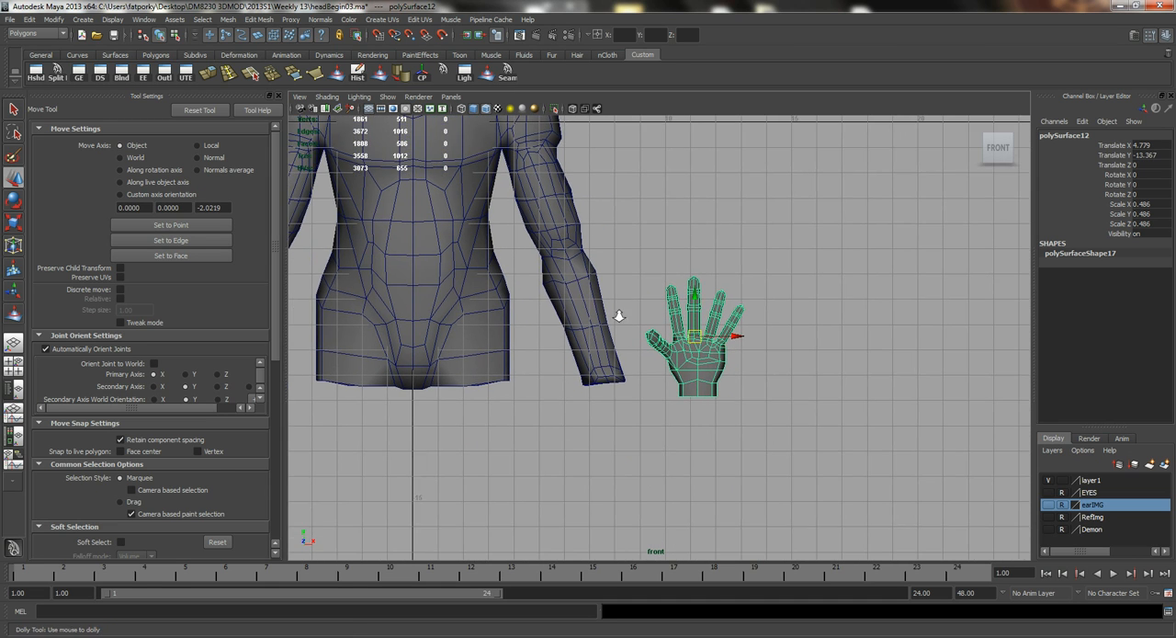
right_click_drag(620, 316, 713, 328, "alt")
Rotate the hand to about -158.35 degrees in Z so the fingers point down, and place its wrist at the forearm's end.
key("e")
left_click_drag(658, 310, 825, 335)
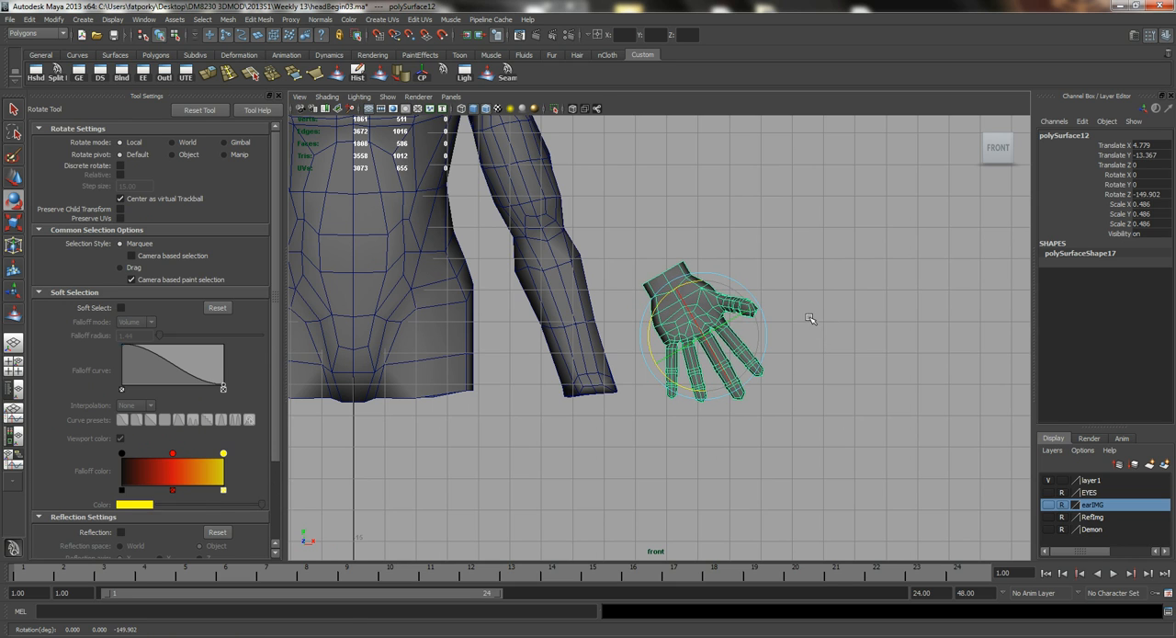
key("w")
left_click_drag(704, 334, 633, 458)
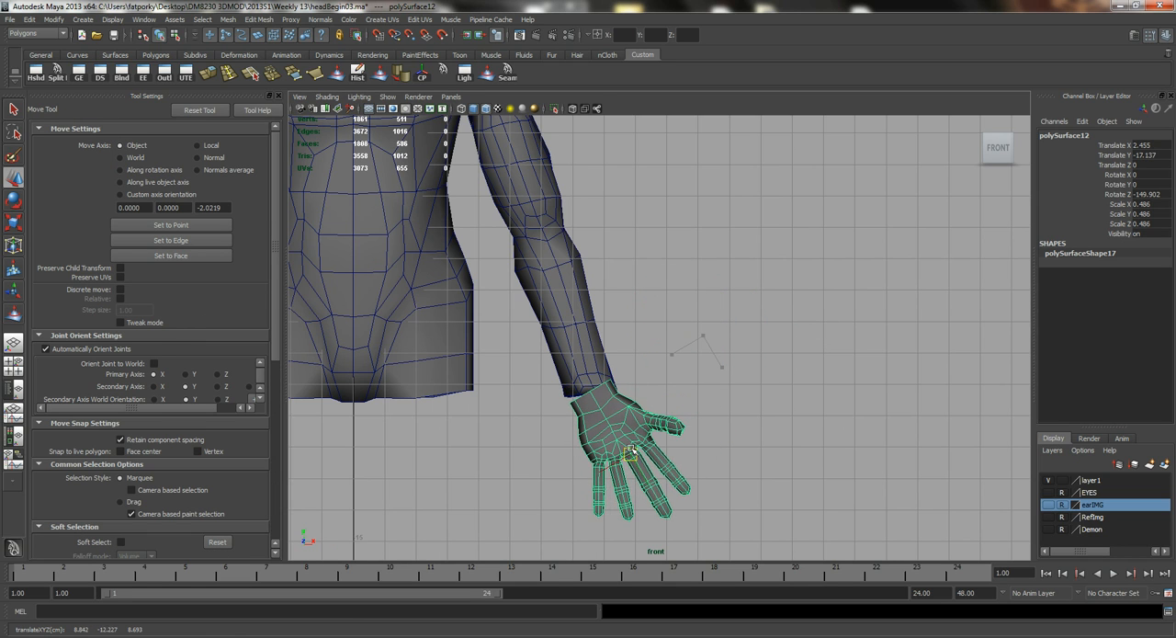
key("e")
left_click_drag(648, 405, 664, 413)
key("w")
left_click_drag(634, 454, 622, 409)
Align the hand with the arm in the side view by moving it to about Z -10.036.
key("space")
left_click_drag(572, 331, 607, 372, "alt")
key("space")
right_click_drag(680, 300, 595, 361, "alt")
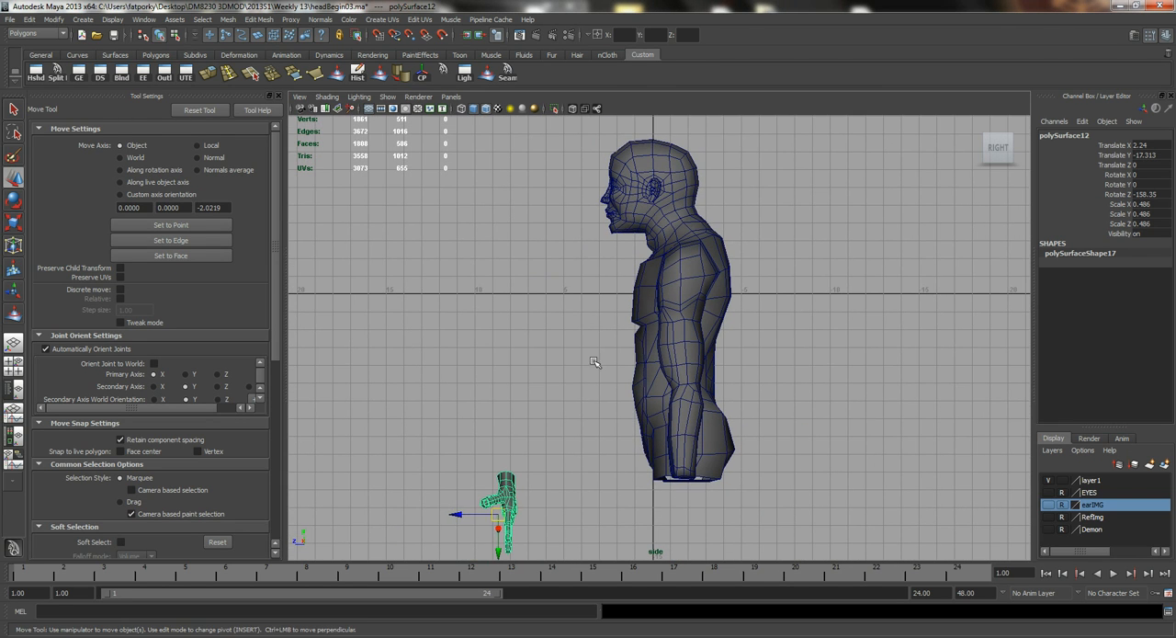
left_click_drag(493, 521, 489, 217)
Select the cap faces closing the end of the forearm and delete them.
key("space")
key("f")
right_click_drag(489, 217, 607, 218, "alt")
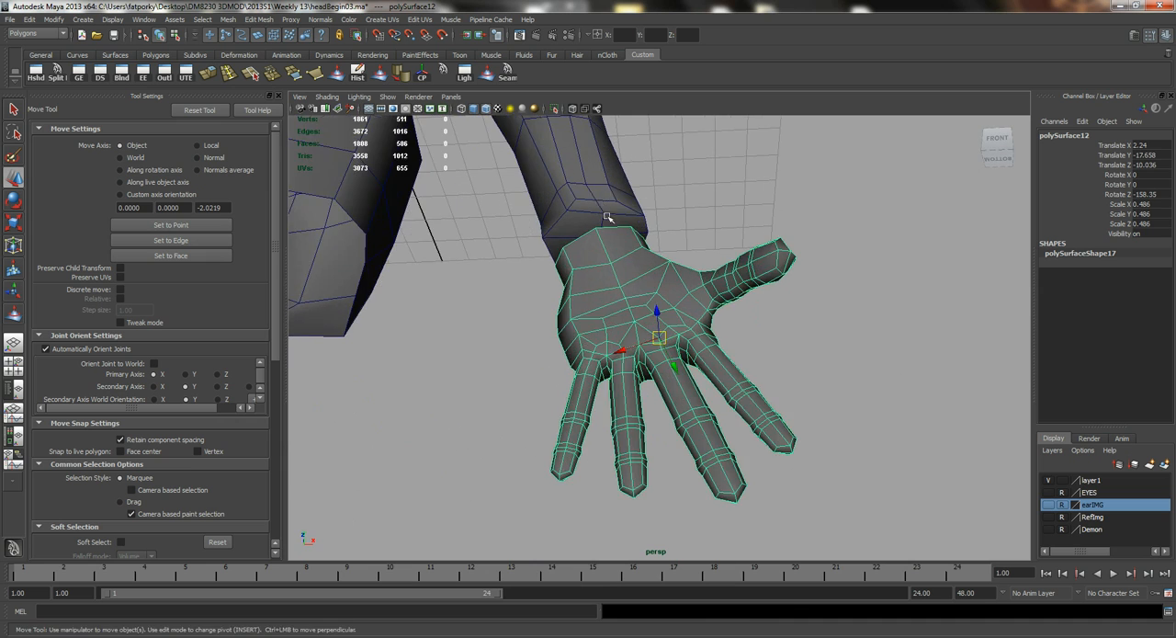
left_click(600, 195)
left_click_drag(506, 187, 524, 194, "alt")
right_click_drag(524, 195, 549, 158, "alt")
middle_click_drag(550, 158, 578, 270, "alt")
right_click_drag(555, 191, 556, 218)
left_click(544, 214)
left_click(619, 215, "shift")
left_click_drag(519, 208, 368, 173, "alt")
key("Delete")
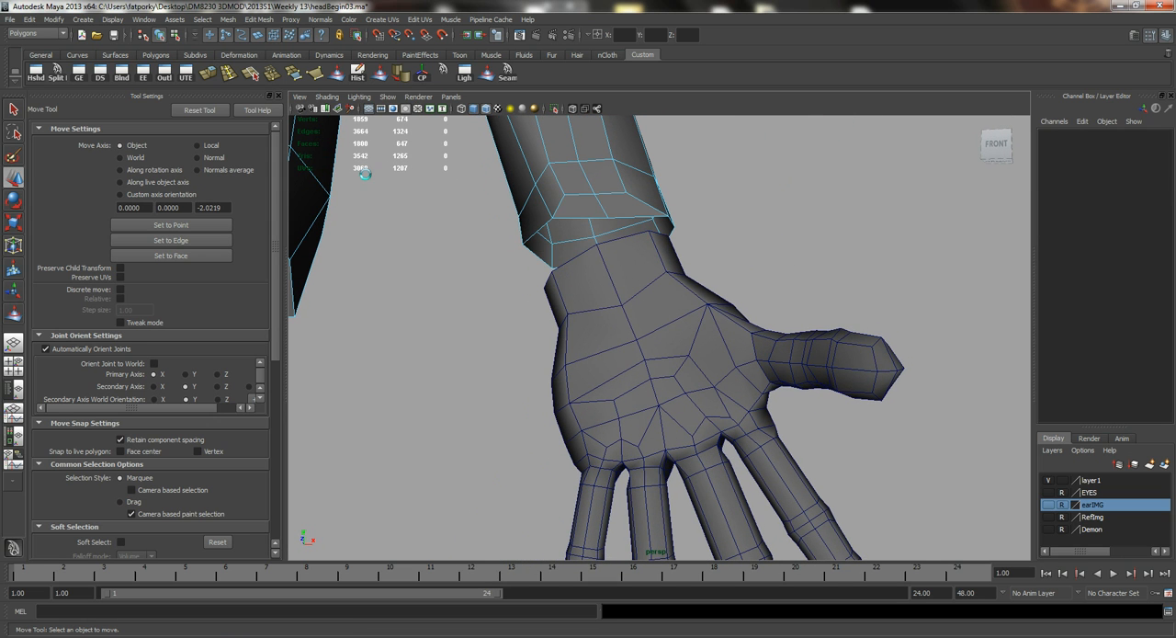
Move the hand up against the open end of the forearm, at about X 2.196 and Y -17.389.
left_click_drag(614, 243, 605, 322, "alt")
right_click_drag(602, 160, 621, 152)
left_click(694, 300)
left_click_drag(694, 300, 593, 210, "alt")
left_click(571, 192)
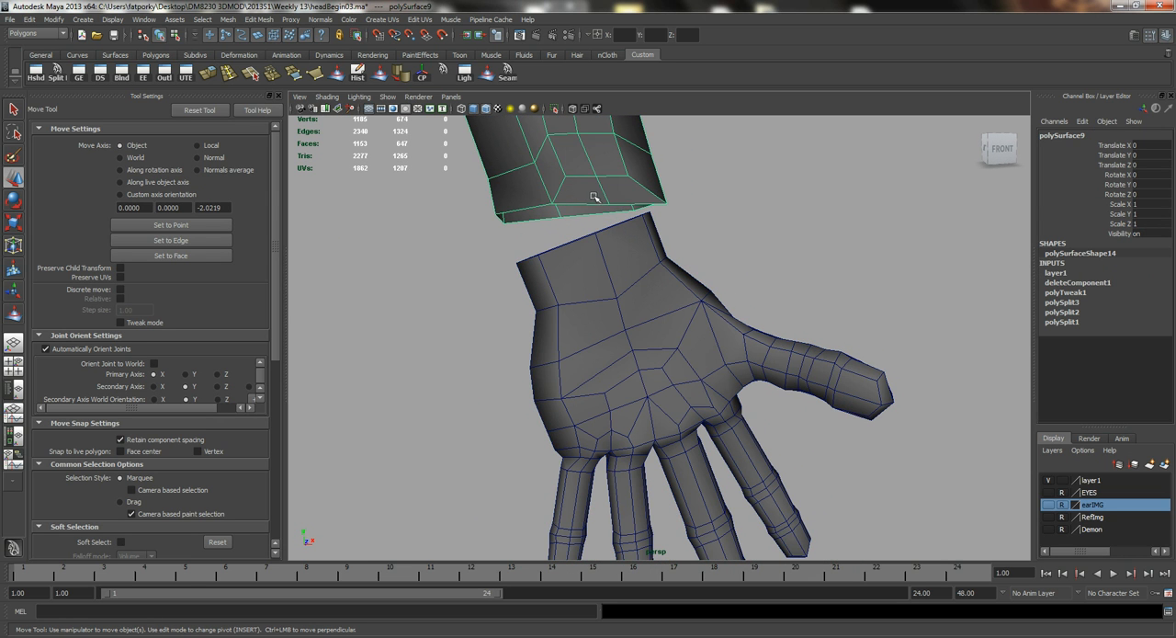
left_click(657, 333)
left_click(641, 361)
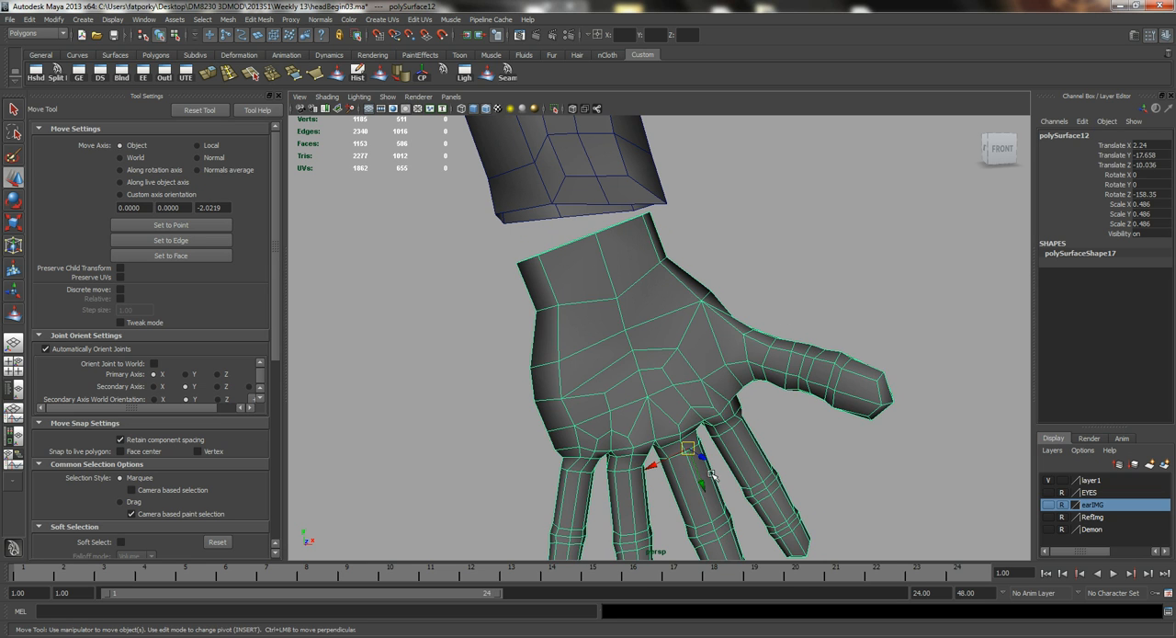
left_click_drag(703, 487, 687, 466)
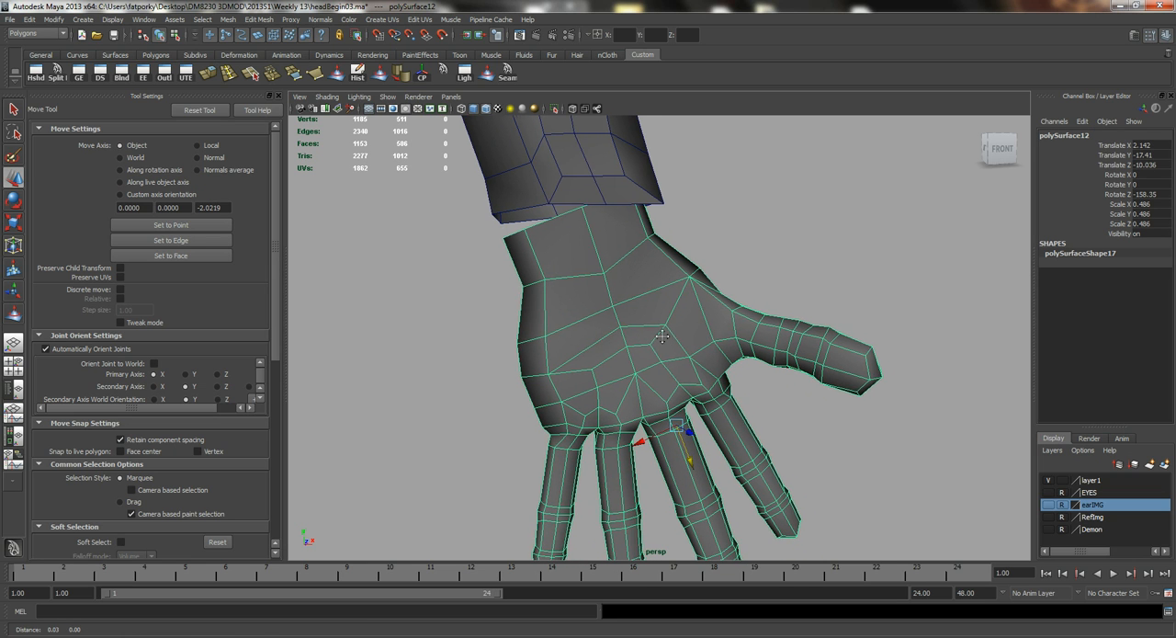
middle_click_drag(688, 466, 636, 441, "alt")
Snap the front middle vertex of the forearm's open end onto the matching vertex of the hand's wrist.
left_click_drag(611, 428, 531, 232, "alt")
left_click(520, 149)
right_click_drag(520, 149, 477, 150)
left_click_drag(507, 220, 569, 214, "alt")
middle_click_drag(569, 213, 497, 213, "alt")
left_click_drag(495, 213, 469, 261, "alt")
right_click_drag(553, 295, 584, 267, "alt")
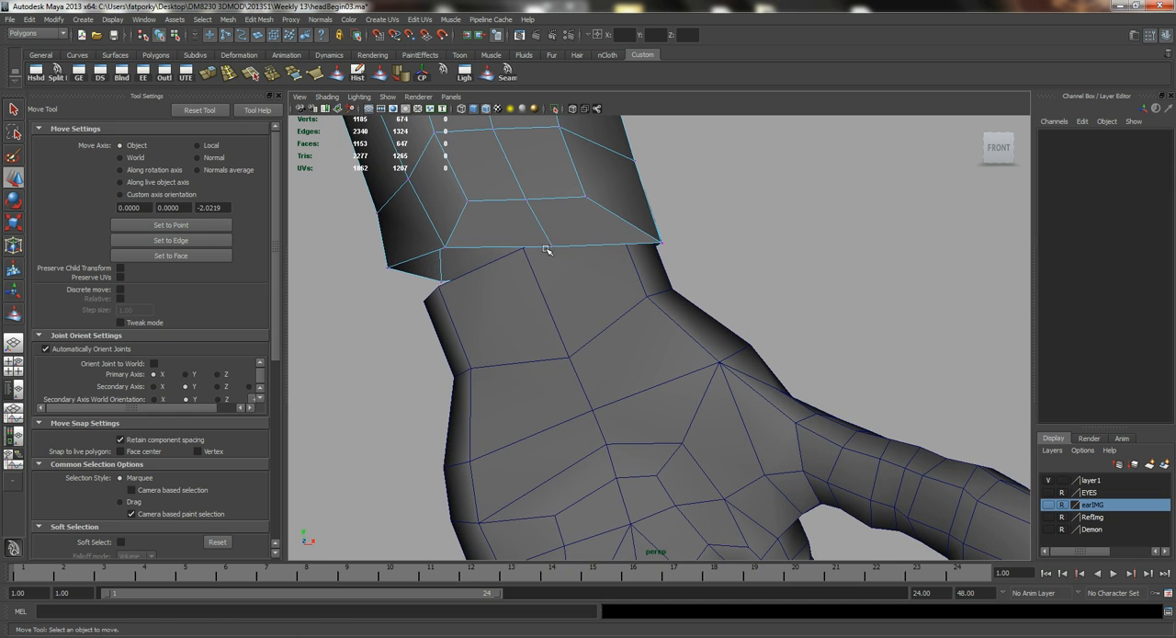
left_click(551, 246)
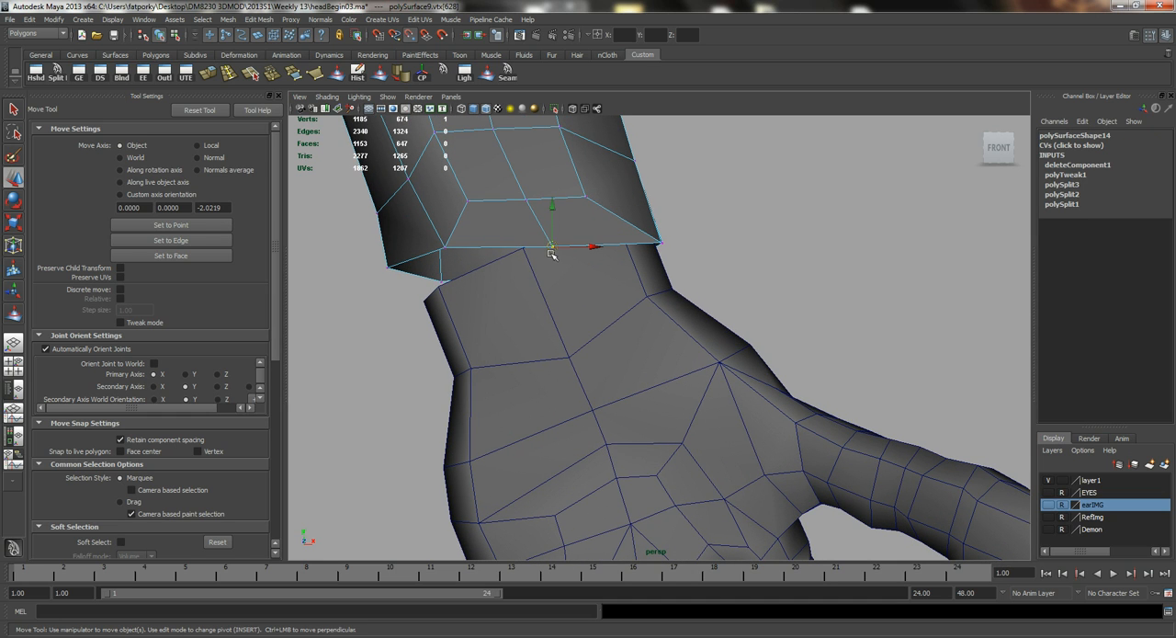
left_click_drag(552, 255, 521, 250)
left_click(446, 248)
left_click_drag(446, 248, 442, 278)
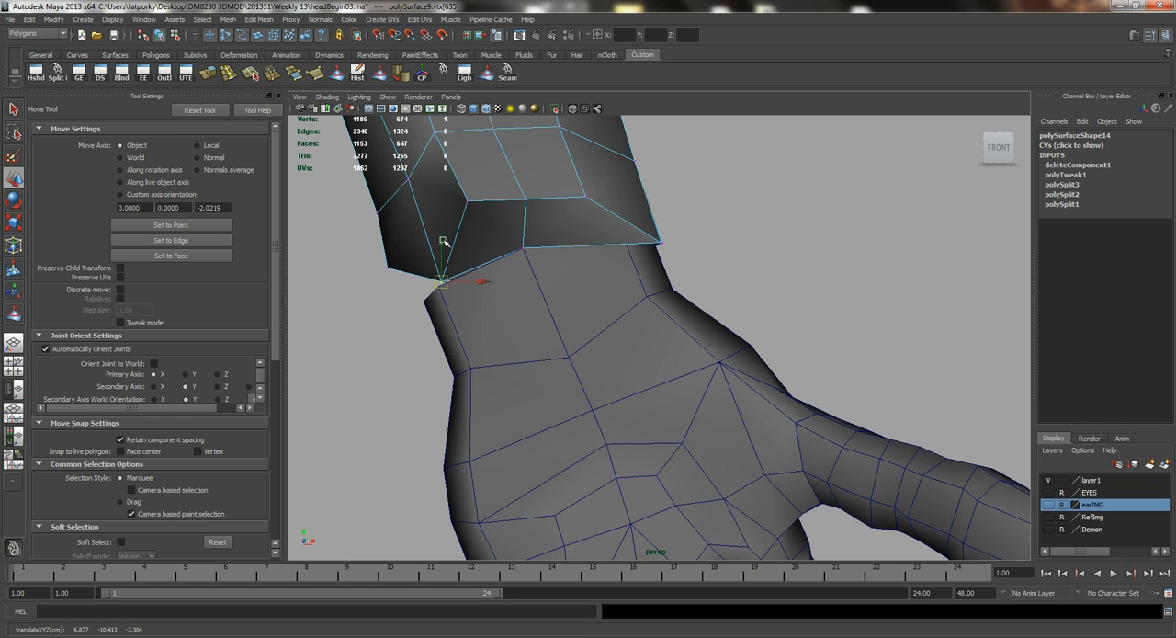
key("ctrl+z")
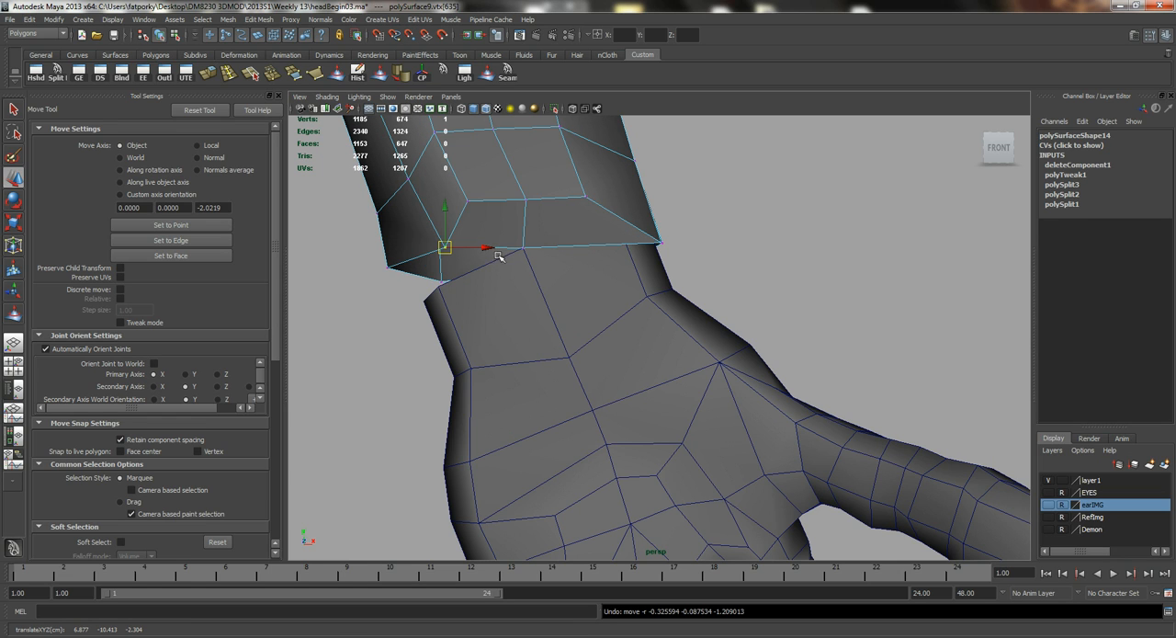
Snap the remaining vertices around the forearm's open end onto the matching vertices of the hand's wrist opening.
left_click_drag(448, 251, 514, 204)
left_click_drag(420, 188, 758, 229, "alt")
left_click_drag(583, 215, 748, 219, "alt")
left_click_drag(691, 255, 758, 258, "alt")
right_click_drag(758, 259, 774, 257, "alt")
mouse_move(773, 258)
left_mouse_down("alt")
mouse_move(640, 307)
mouse_move(751, 297)
mouse_move(553, 226)
mouse_move(612, 263)
mouse_move(573, 252)
mouse_move(614, 233)
mouse_move(557, 250)
mouse_move(677, 315)
mouse_move(735, 247)
mouse_move(749, 277)
left_mouse_up("alt")
key("4")
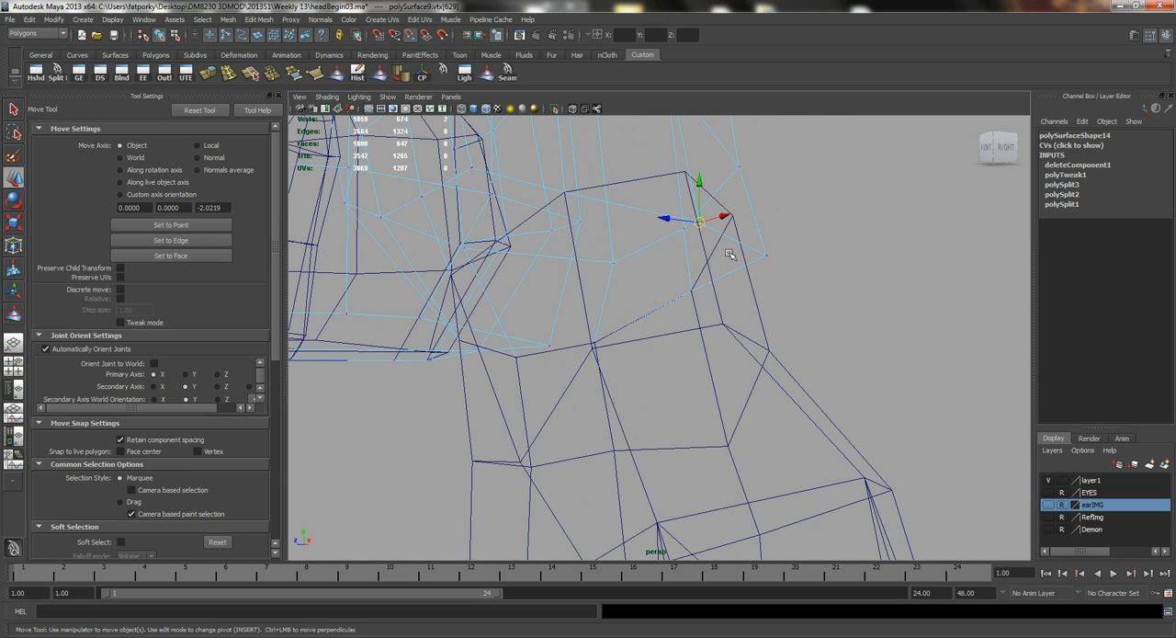
left_click_drag(686, 171, 775, 202, "alt")
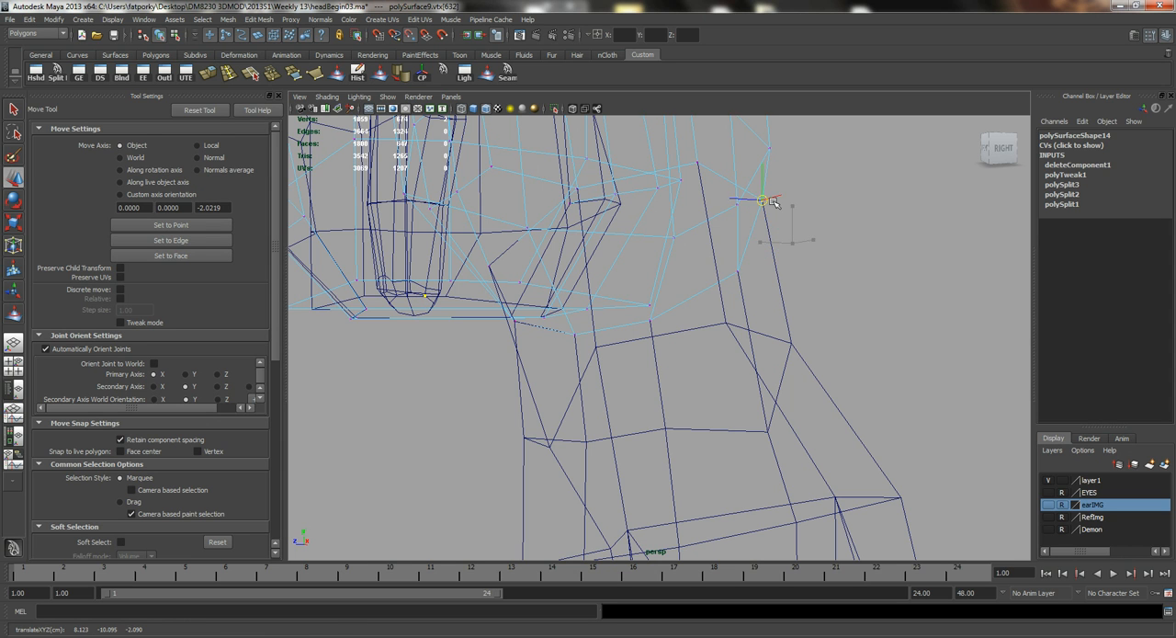
key("5")
right_click_drag(875, 293, 722, 297, "alt")
left_click_drag(722, 297, 821, 308, "alt")
Combine the hand and the body half with the arm into one mesh.
key("q")
right_click_drag(601, 227, 651, 210)
left_click(761, 253)
right_click_drag(792, 274, 607, 221, "alt")
left_click(658, 393)
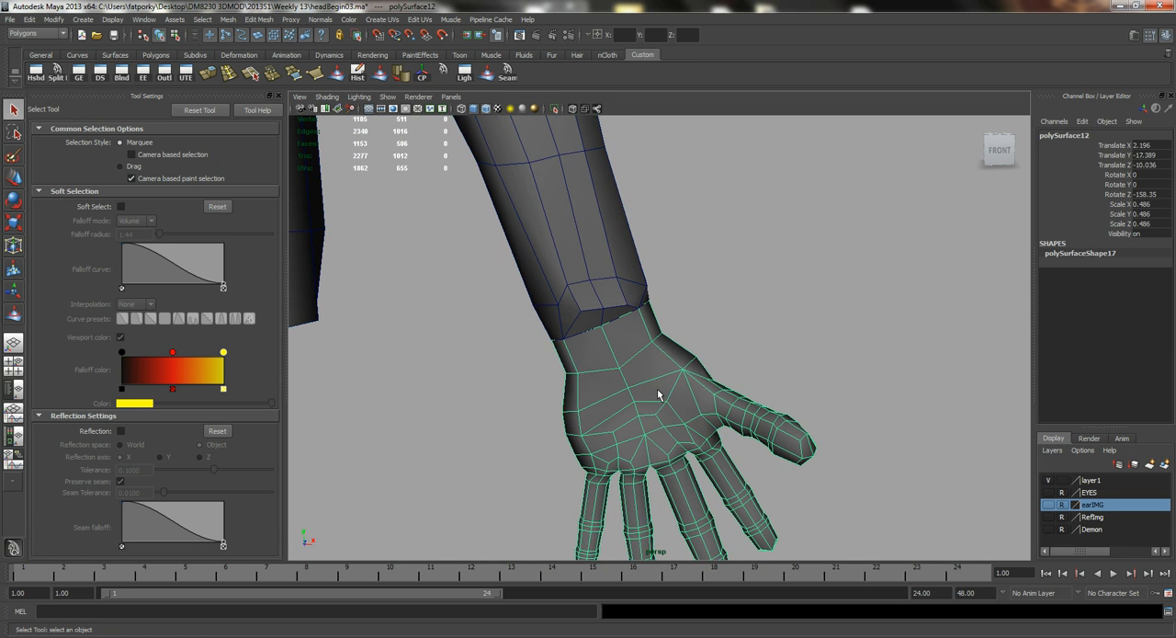
left_click(565, 226, "shift")
left_click(236, 20)
left_click(238, 39)
Merge the overlapping vertices at the wrist with a threshold of 0.0001 and soften the combined mesh's edges.
right_click_drag(557, 290, 497, 270)
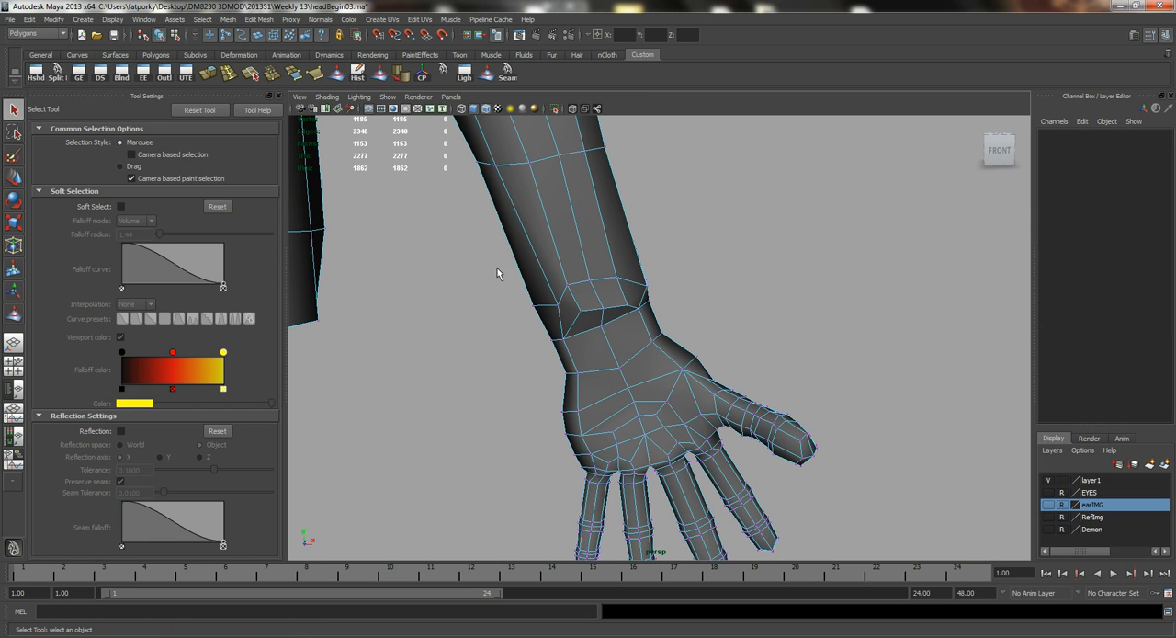
left_click_drag(497, 269, 813, 395)
left_click(272, 72)
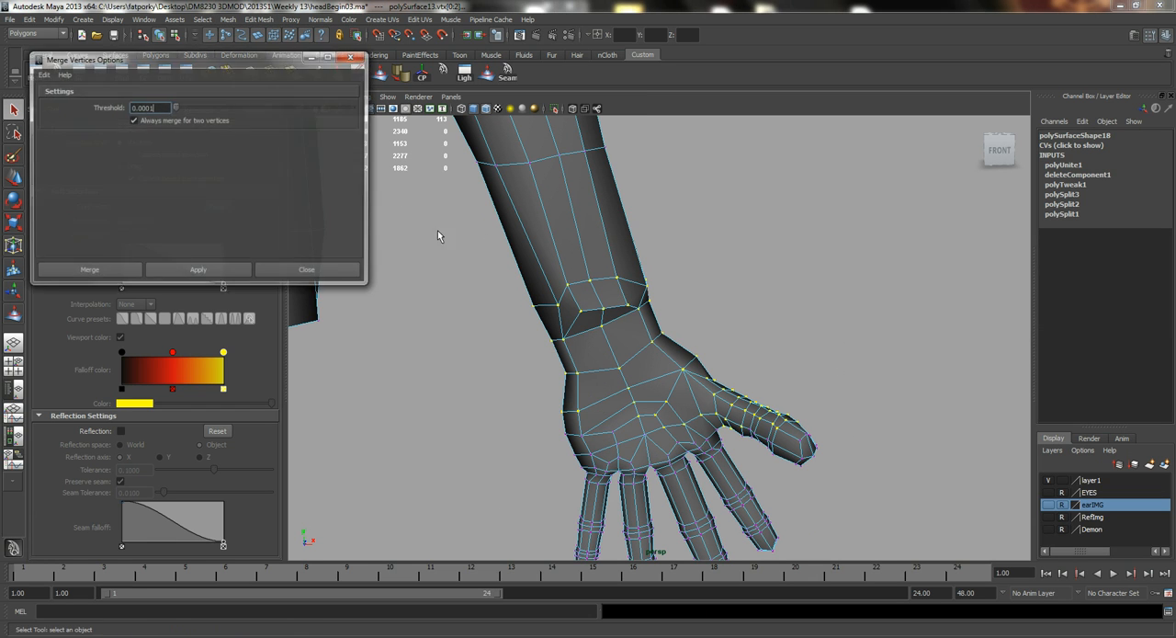
left_click(183, 270)
left_click(308, 270)
right_click_drag(540, 266, 567, 246)
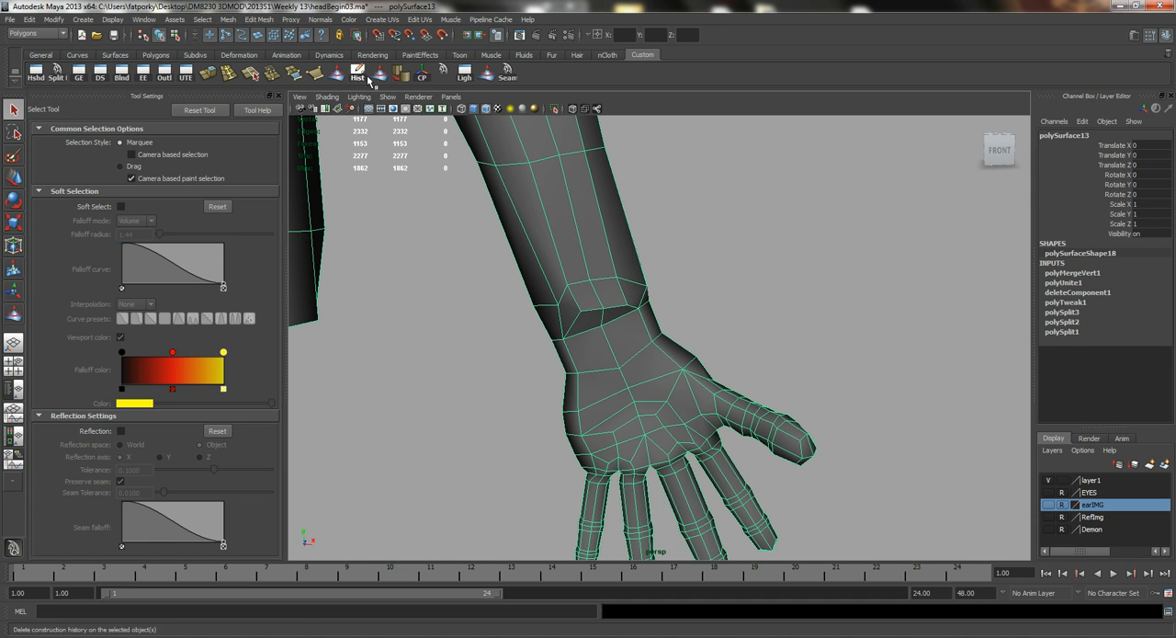
left_click(401, 79)
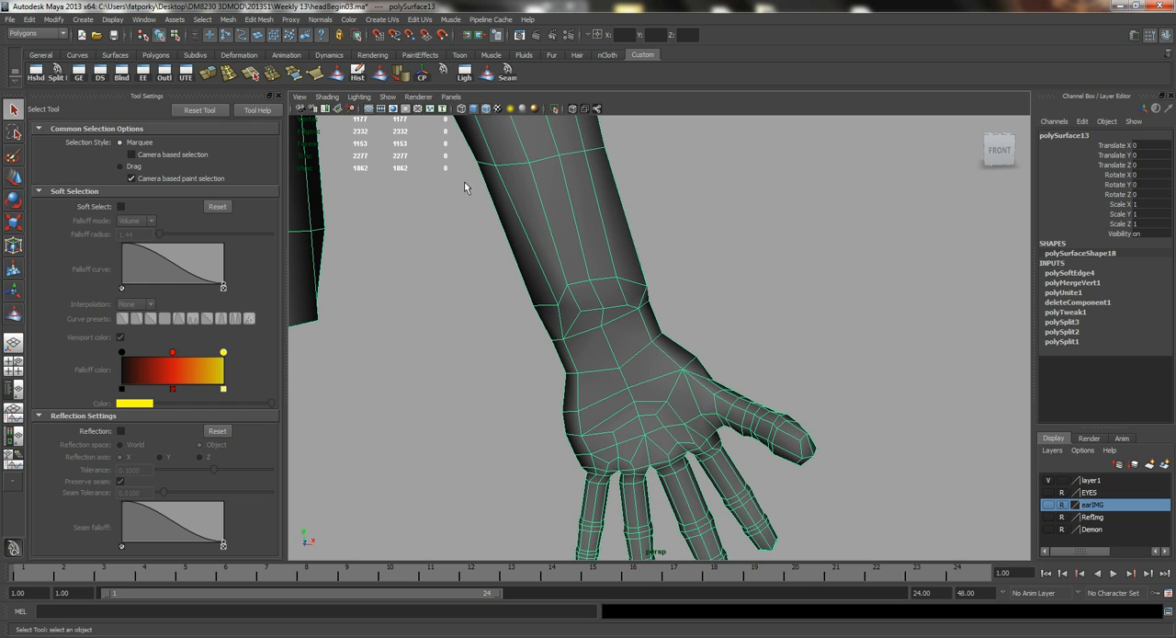
Smooth the wrist seam all around with the Sculpt Geometry Tool's Smooth operation at radius 0.6446.
key("y")
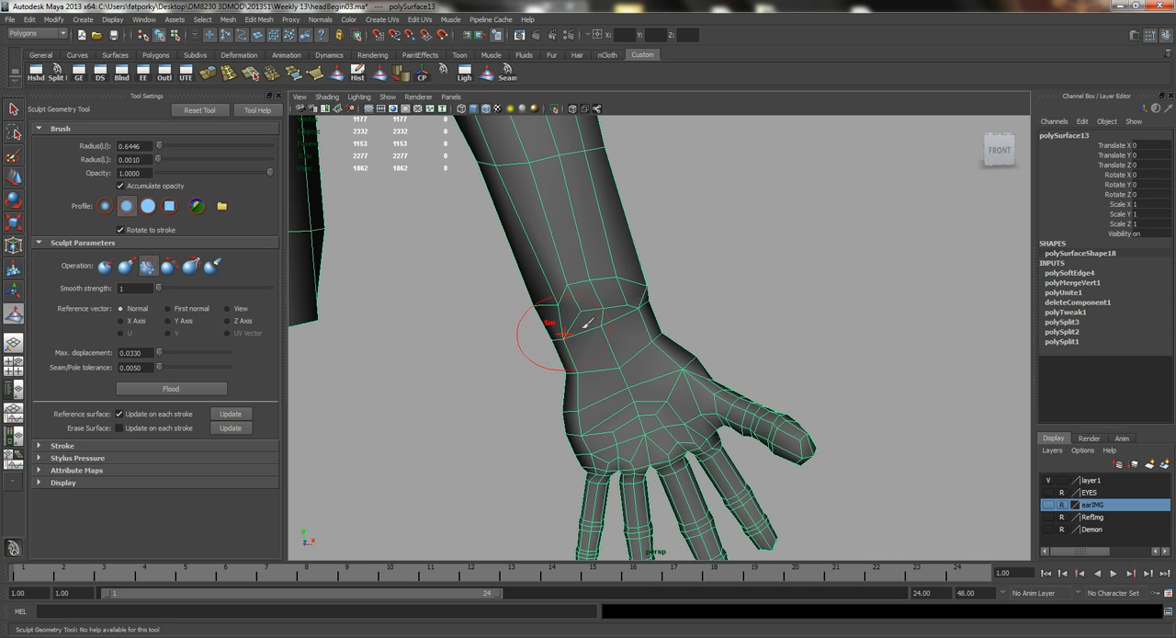
left_click_drag(659, 336, 633, 286, "alt")
left_click_drag(743, 299, 639, 272, "alt")
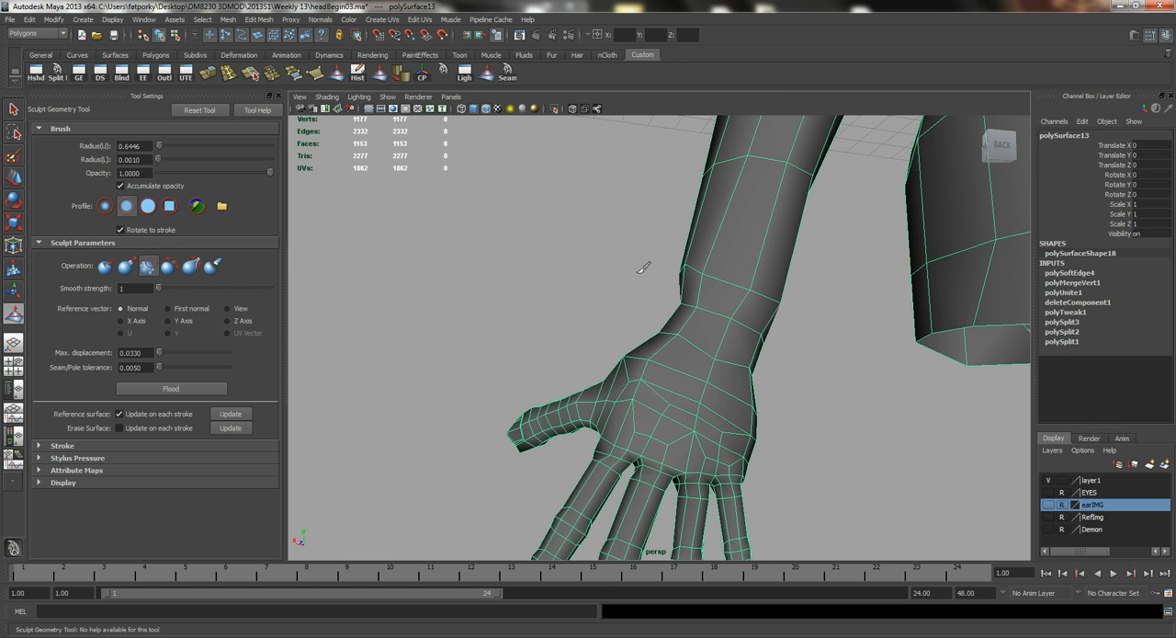
left_click_drag(719, 284, 743, 355, "alt")
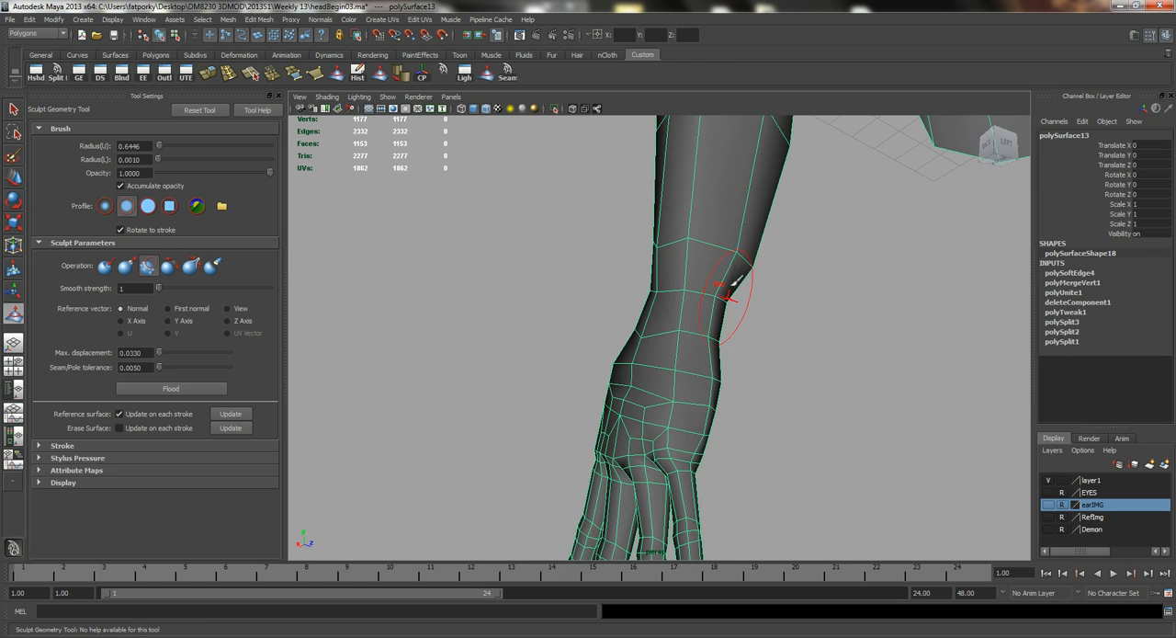
mouse_move(732, 245)
left_mouse_down("alt")
mouse_move(609, 210)
mouse_move(551, 244)
mouse_move(609, 291)
left_mouse_up("alt")
right_click_drag(609, 292, 567, 289, "alt")
left_click_drag(567, 289, 629, 221, "alt")
key("q")
Hide the viewport grid and select the half body as a whole object.
right_click(630, 209)
left_click(639, 207)
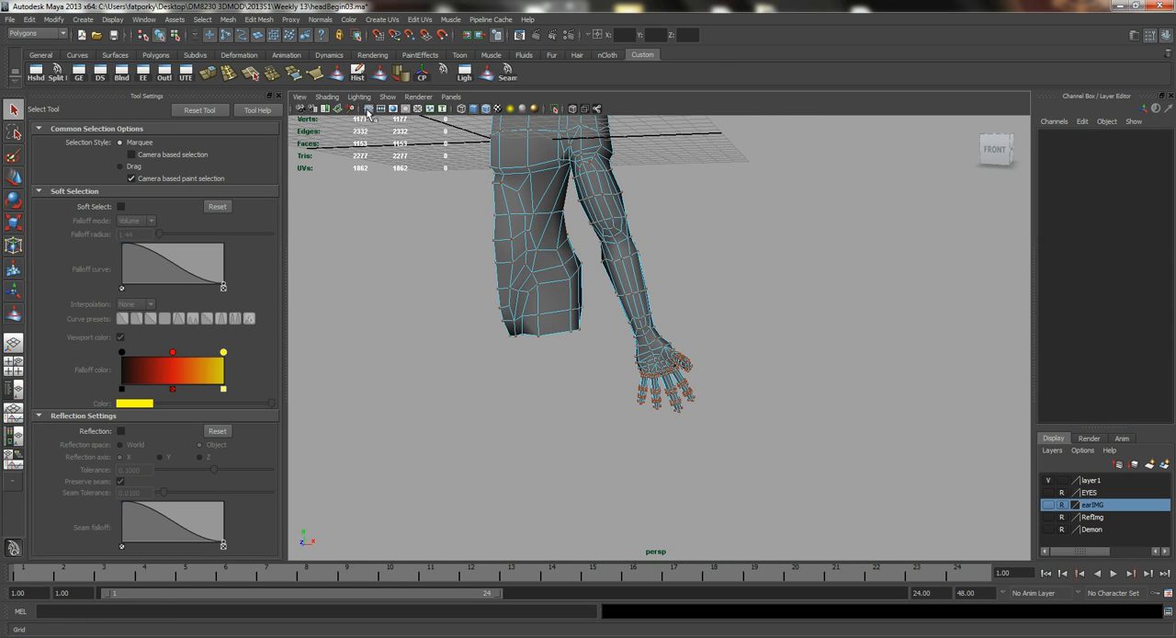
left_click(368, 111)
middle_click_drag(574, 166, 588, 228, "alt")
right_click_drag(595, 180, 647, 165)
left_click(590, 188)
left_click_drag(575, 188, 595, 187, "alt")
left_click(30, 19)
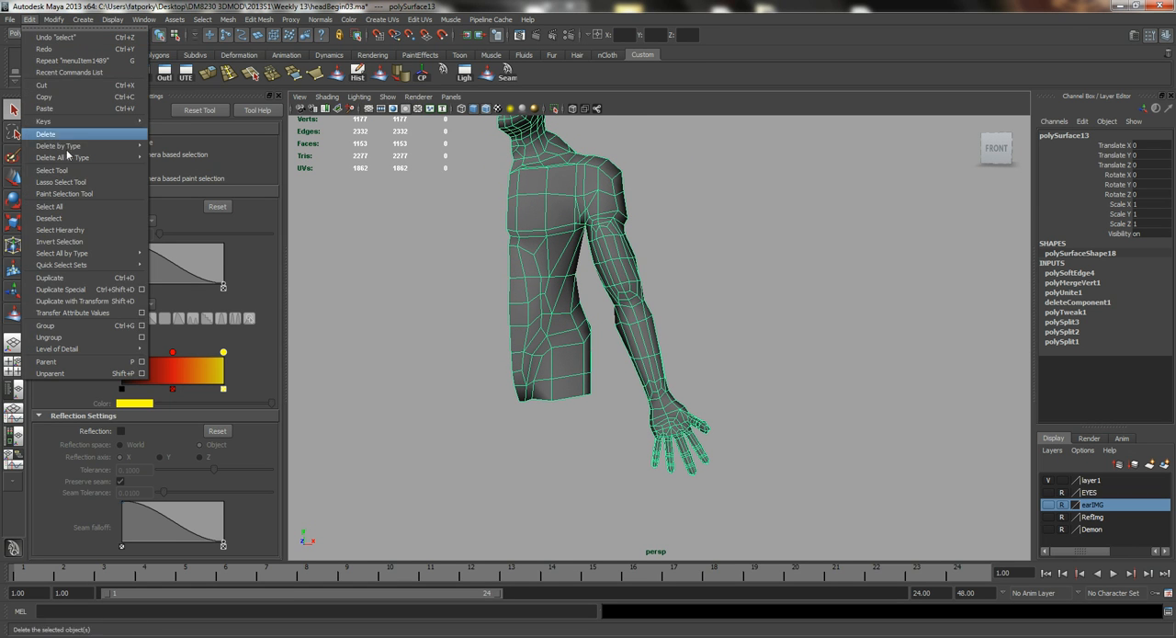
left_click(92, 298)
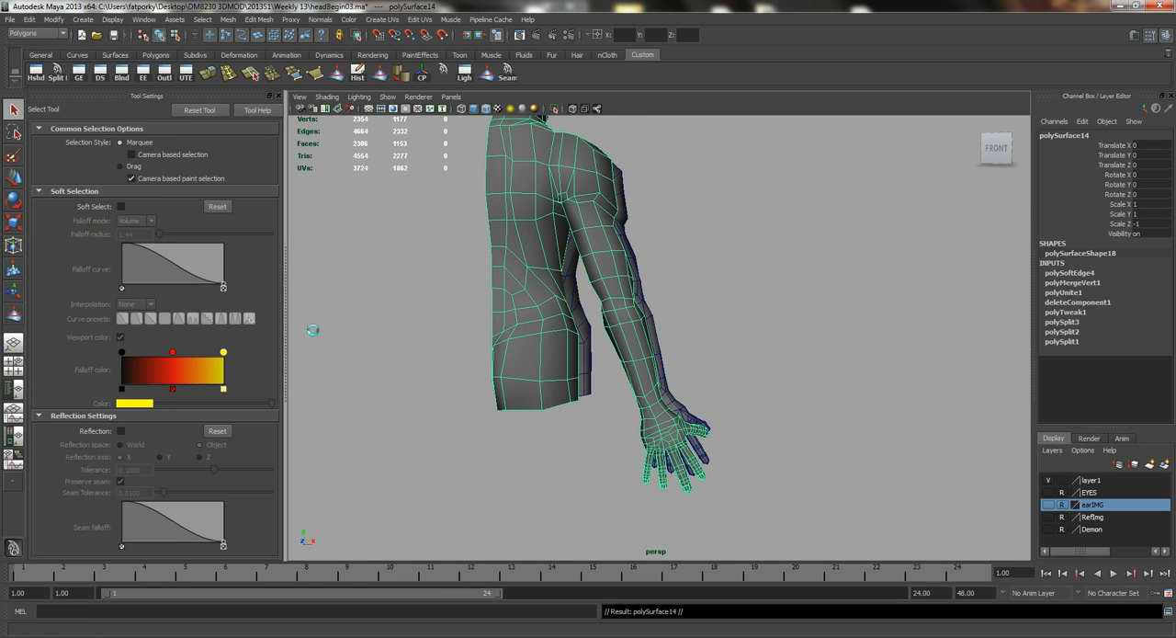
key("Delete")
Mirror the half body as an instance using Duplicate Special with scale X -1, Y 1 and Z 1.
left_click(602, 297)
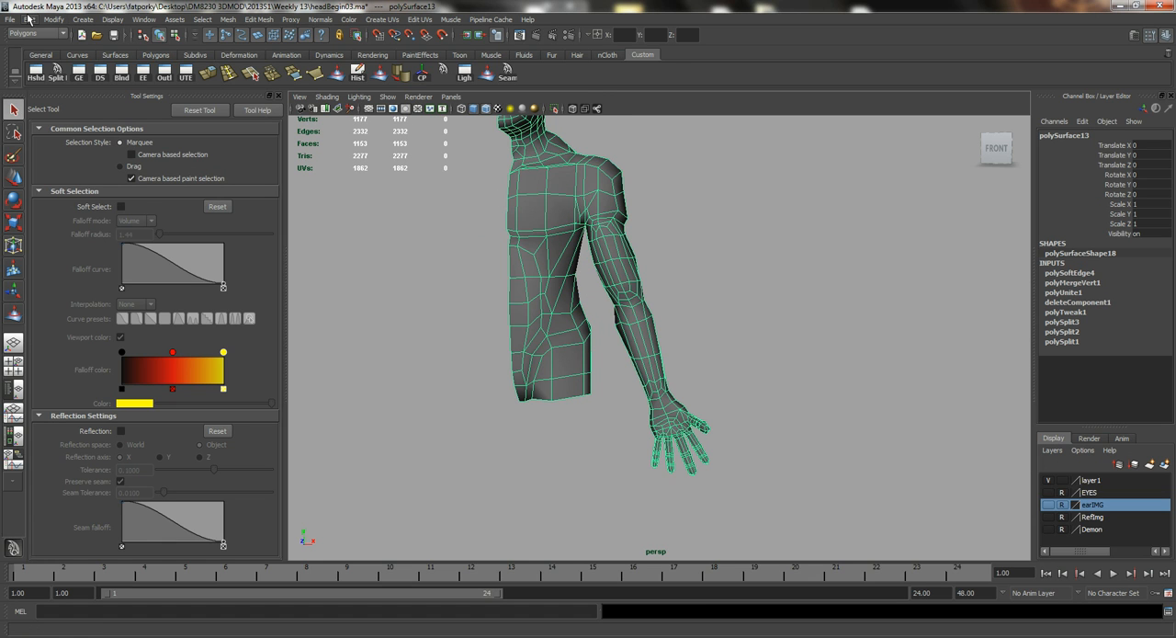
left_click(31, 19)
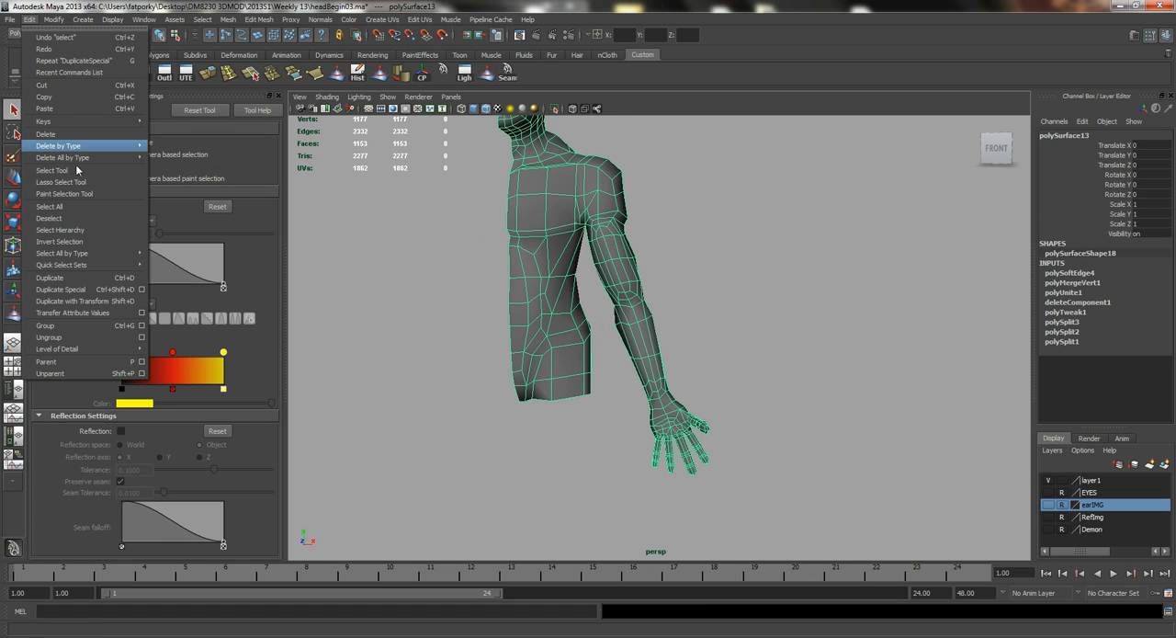
left_click(144, 288)
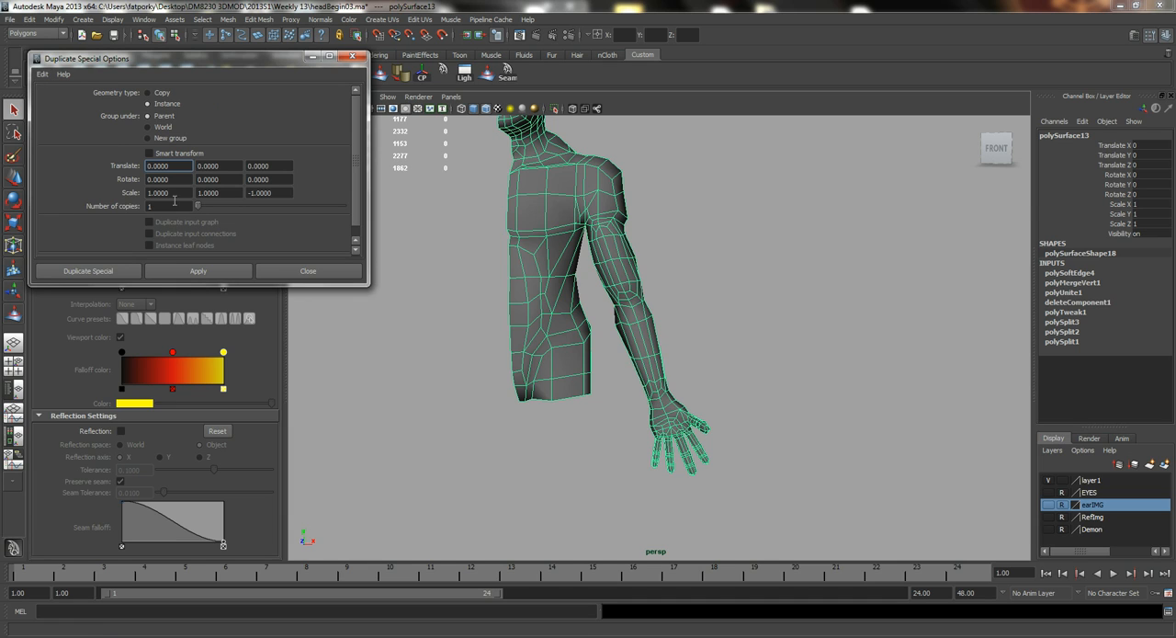
type("-1")
key("Tab")
key("Tab")
type("1")
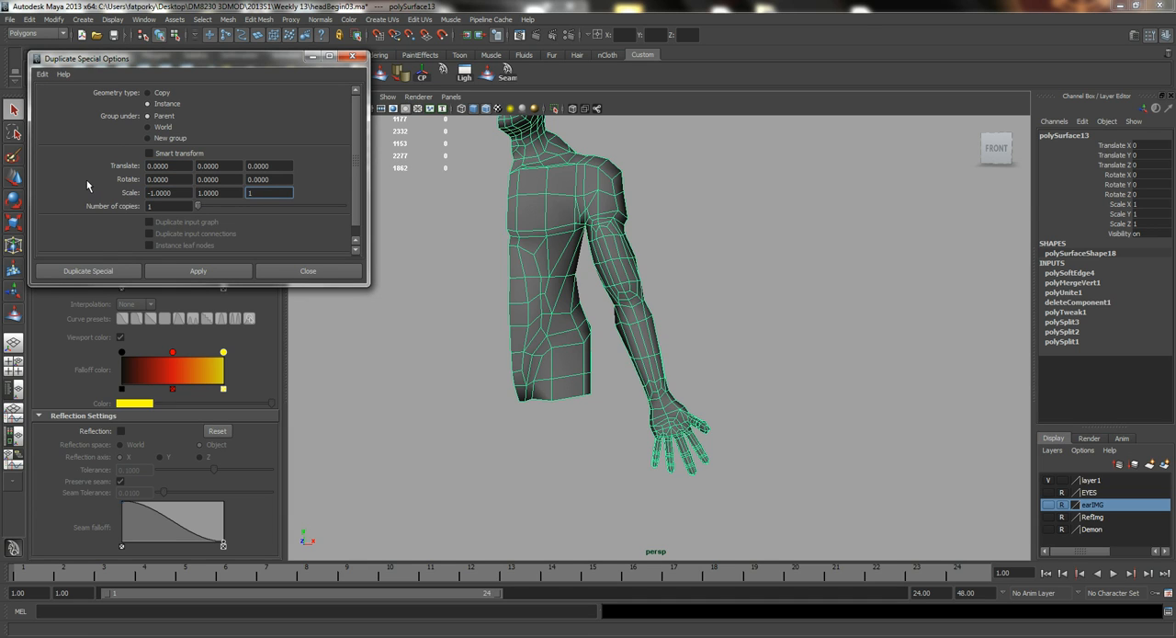
left_click(114, 274)
left_click(694, 319)
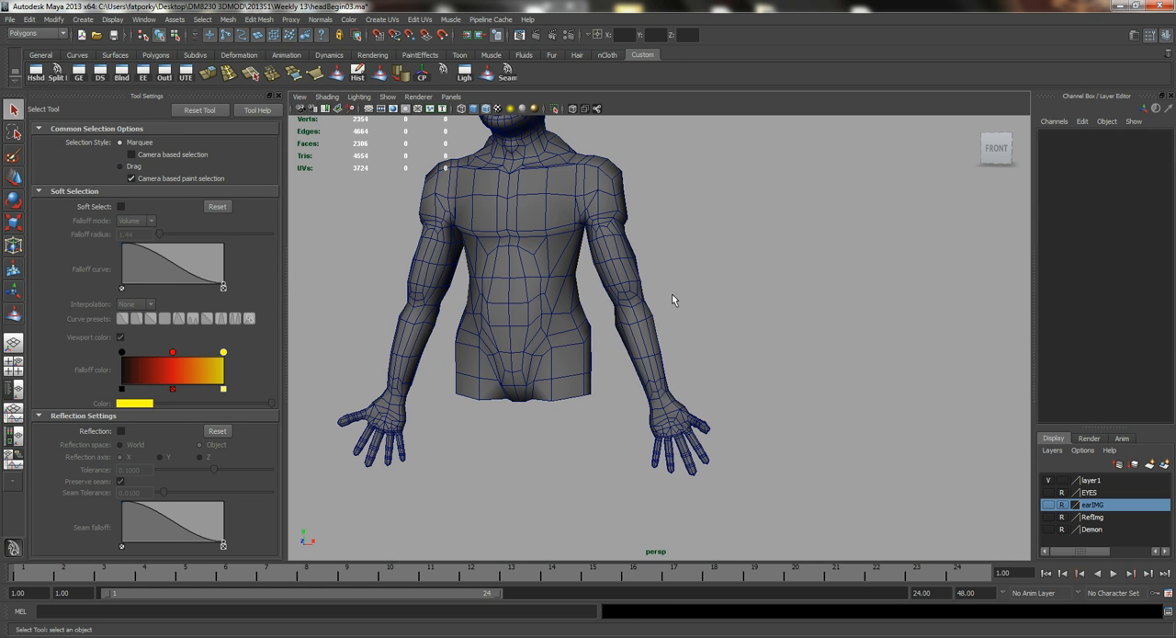
left_click_drag(655, 286, 691, 384, "alt")
left_click_drag(752, 434, 647, 402, "alt")
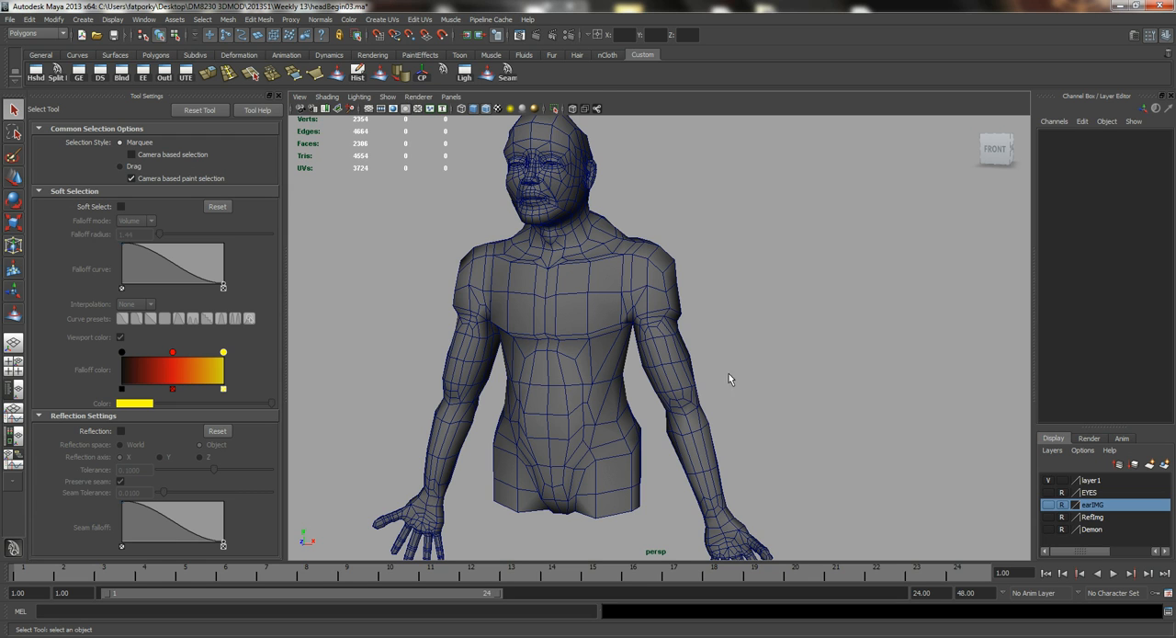
left_click_drag(713, 370, 645, 347, "alt")
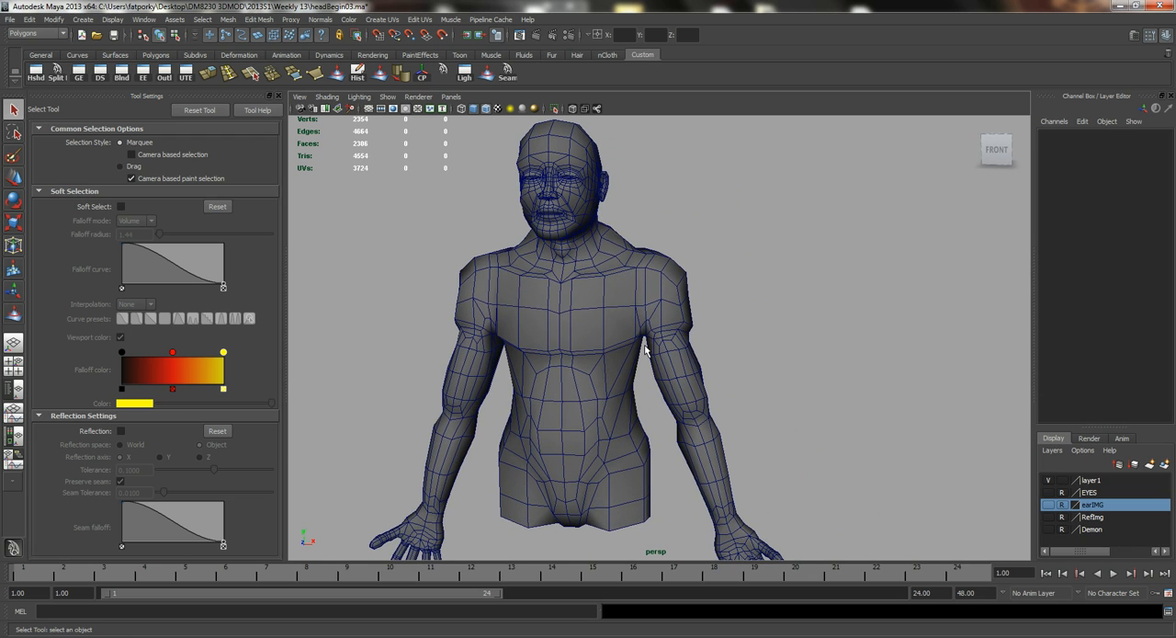